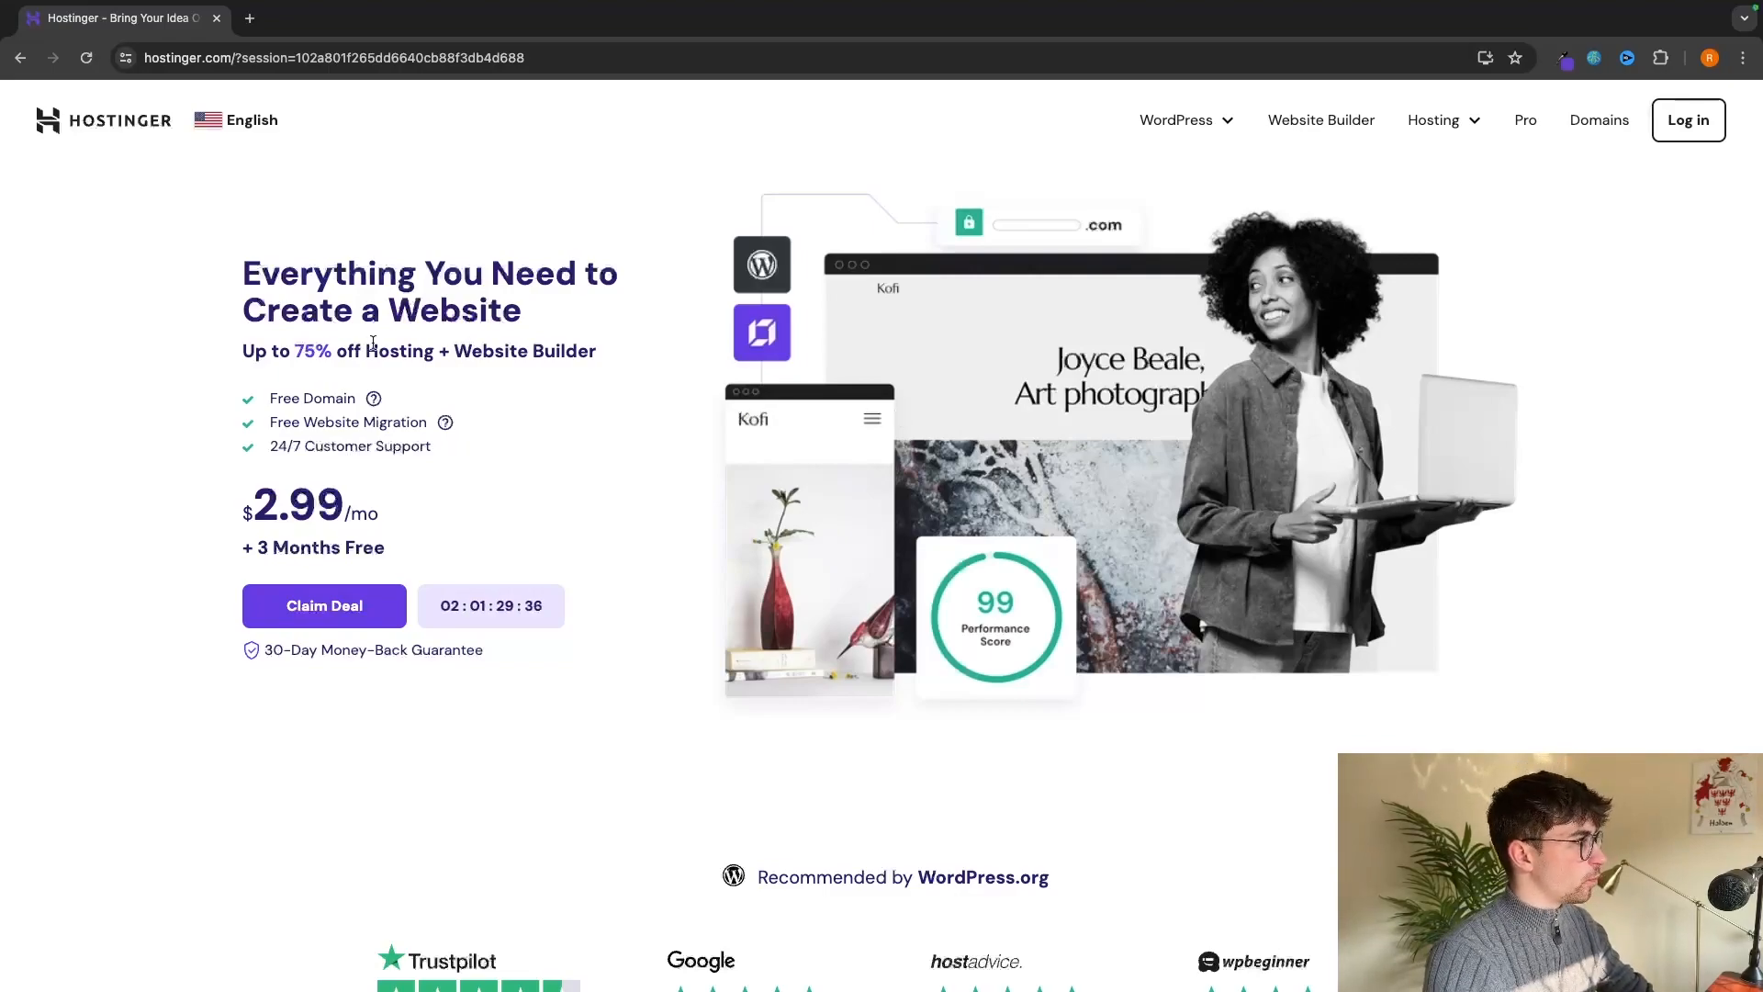
Review the advertised hosting and website builder offer, and claim the deal to reach the hosting plans.
drag(246, 350, 593, 352)
click(620, 360)
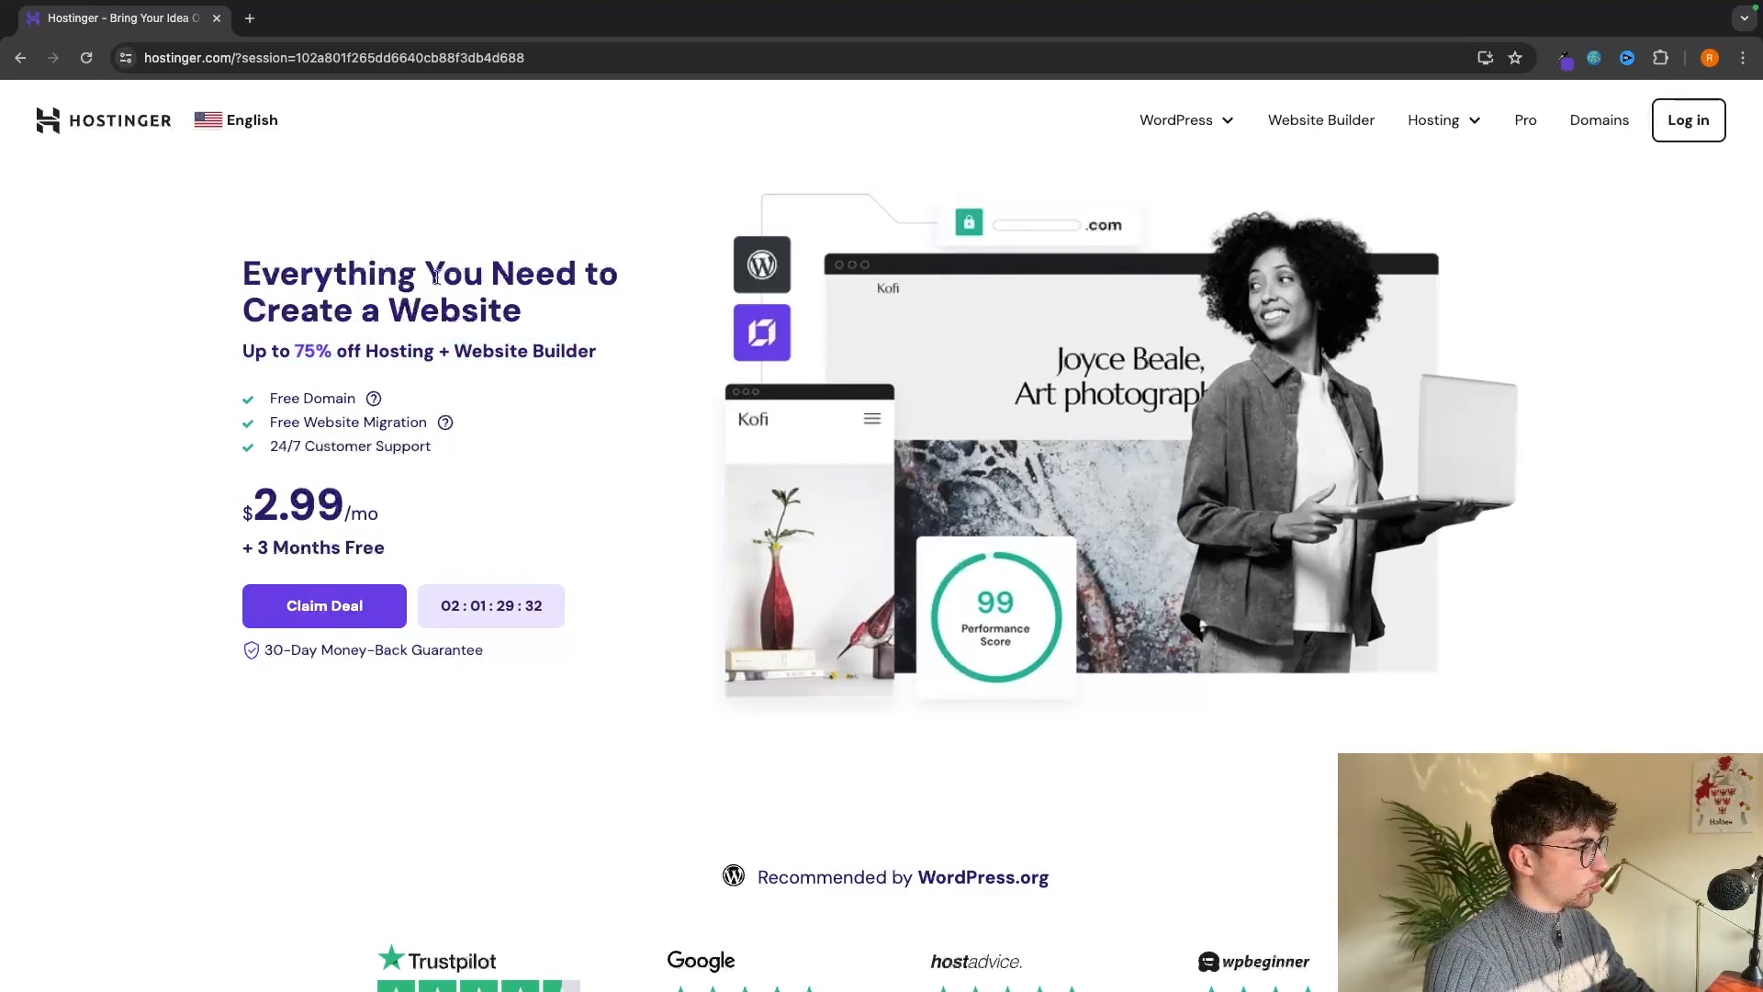
drag(247, 350, 617, 355)
click(647, 356)
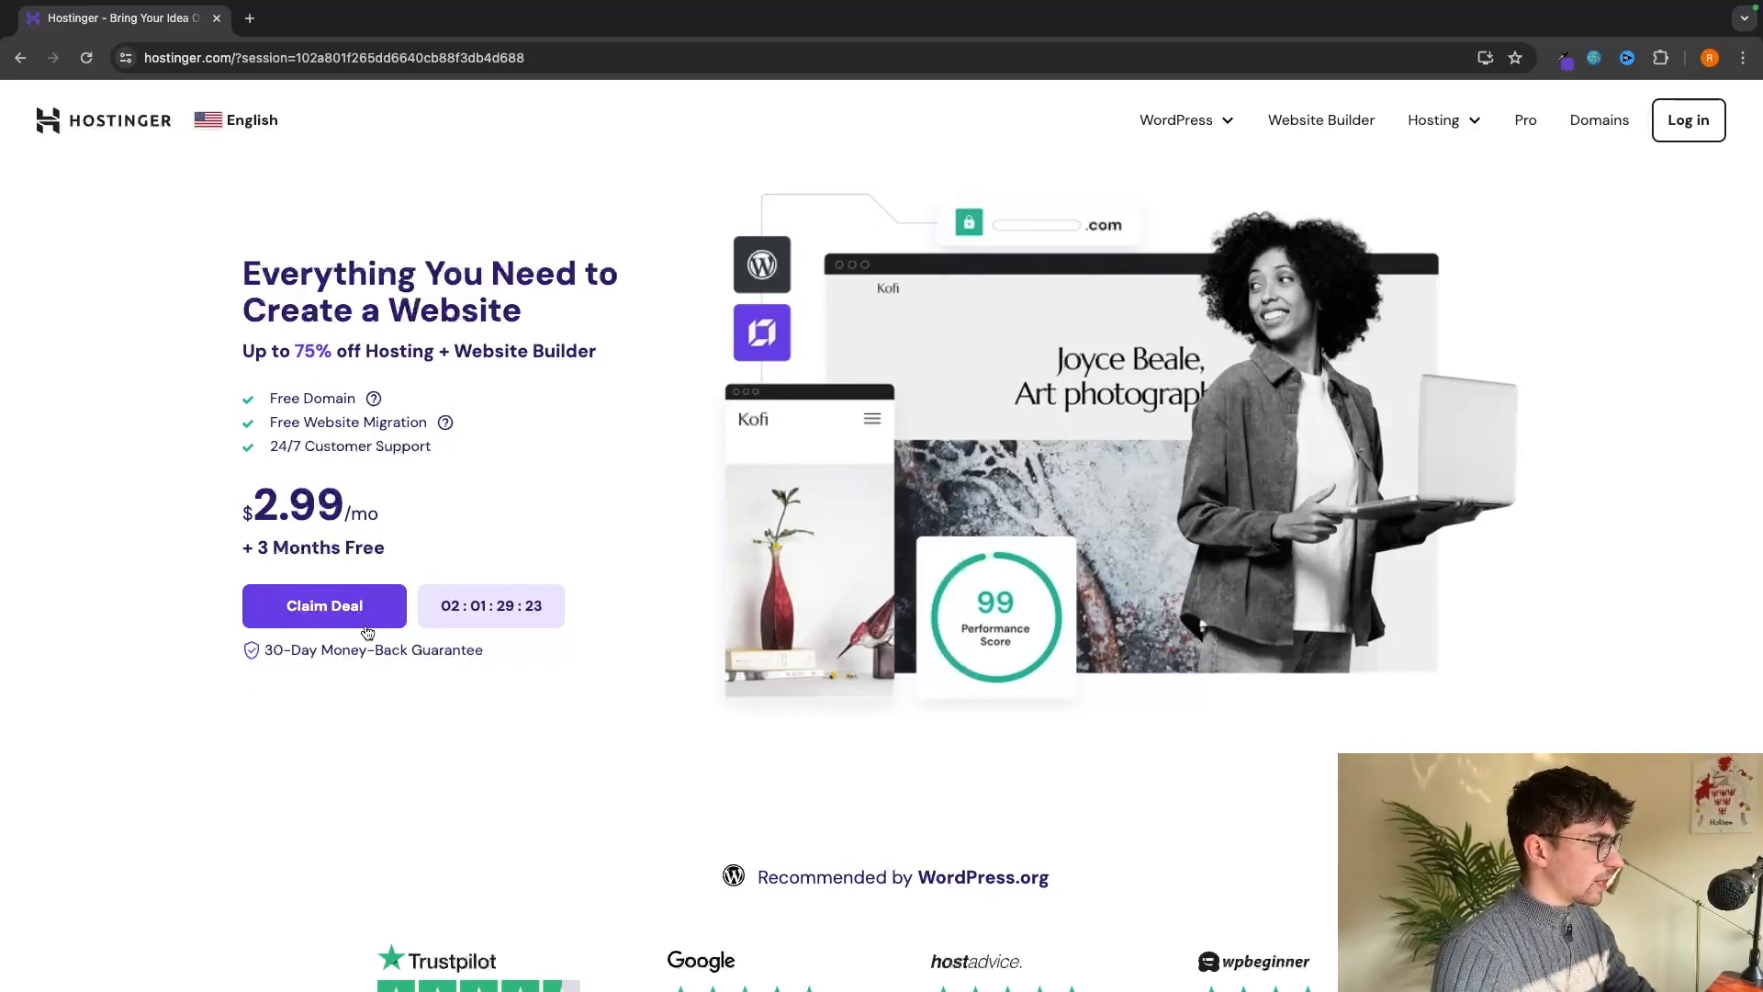
click(312, 617)
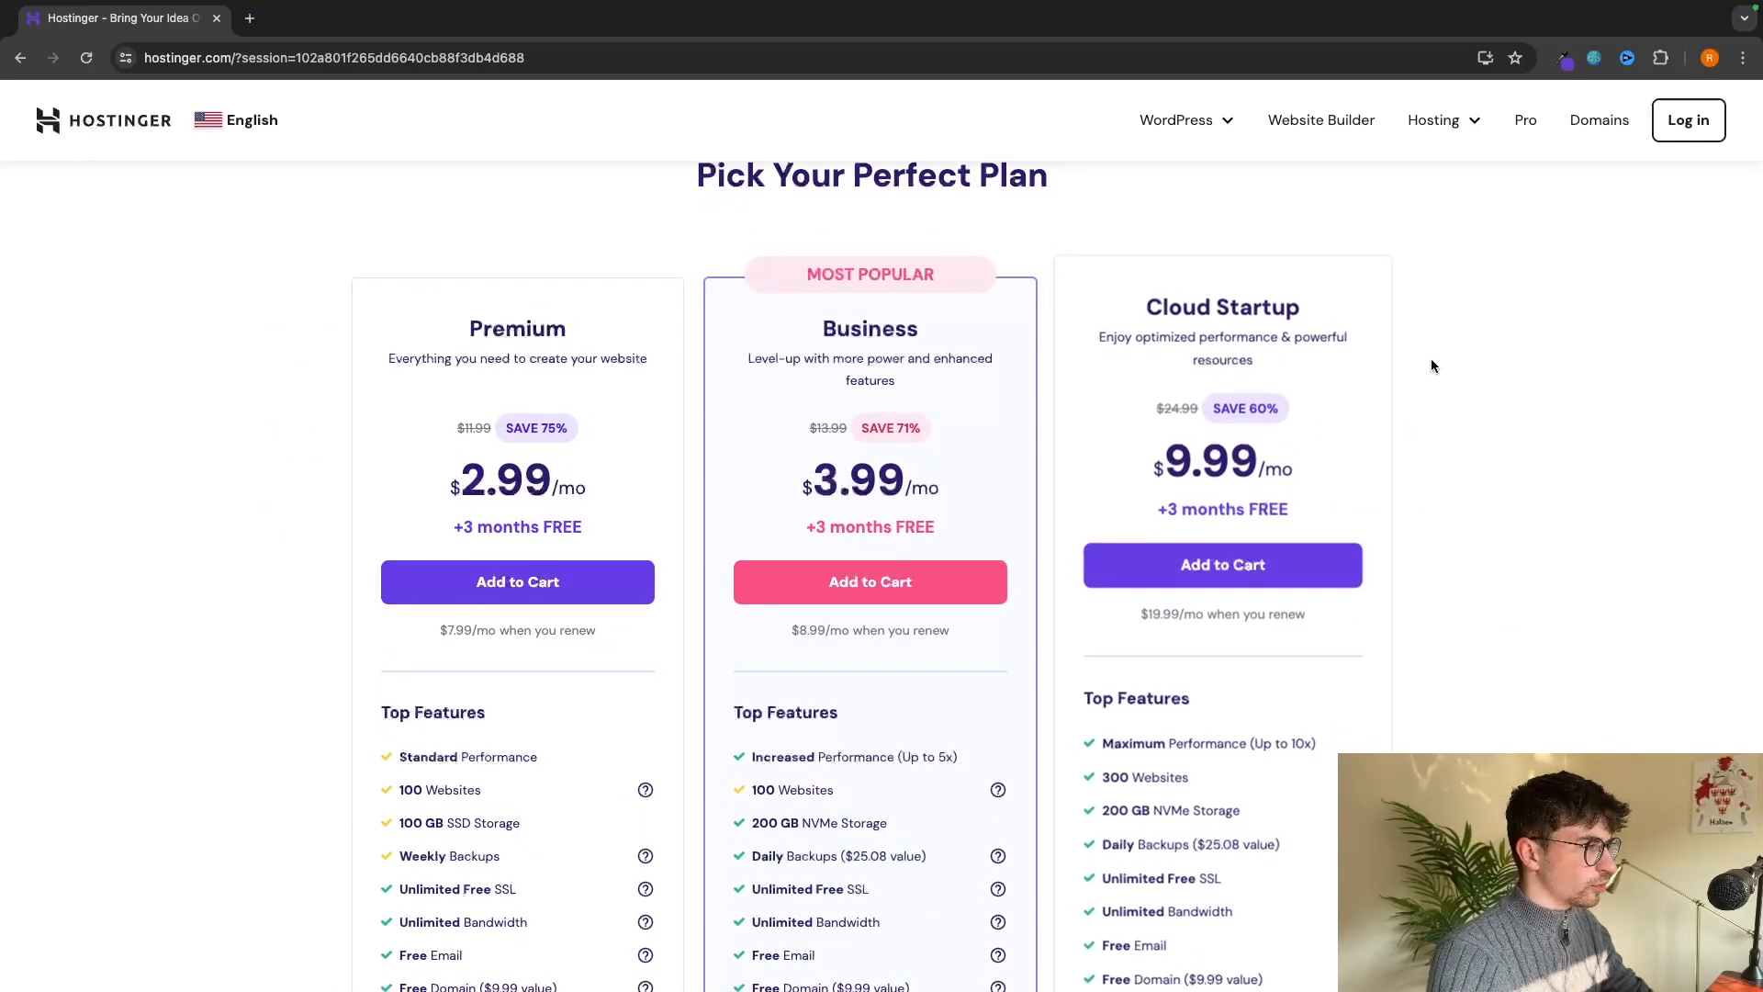
Compare the Premium, Business and Cloud Startup plans, and examine the Business plan's performance feature.
double_click(514, 328)
double_click(831, 305)
drag(1151, 306, 1359, 329)
click(1371, 327)
drag(807, 315, 949, 315)
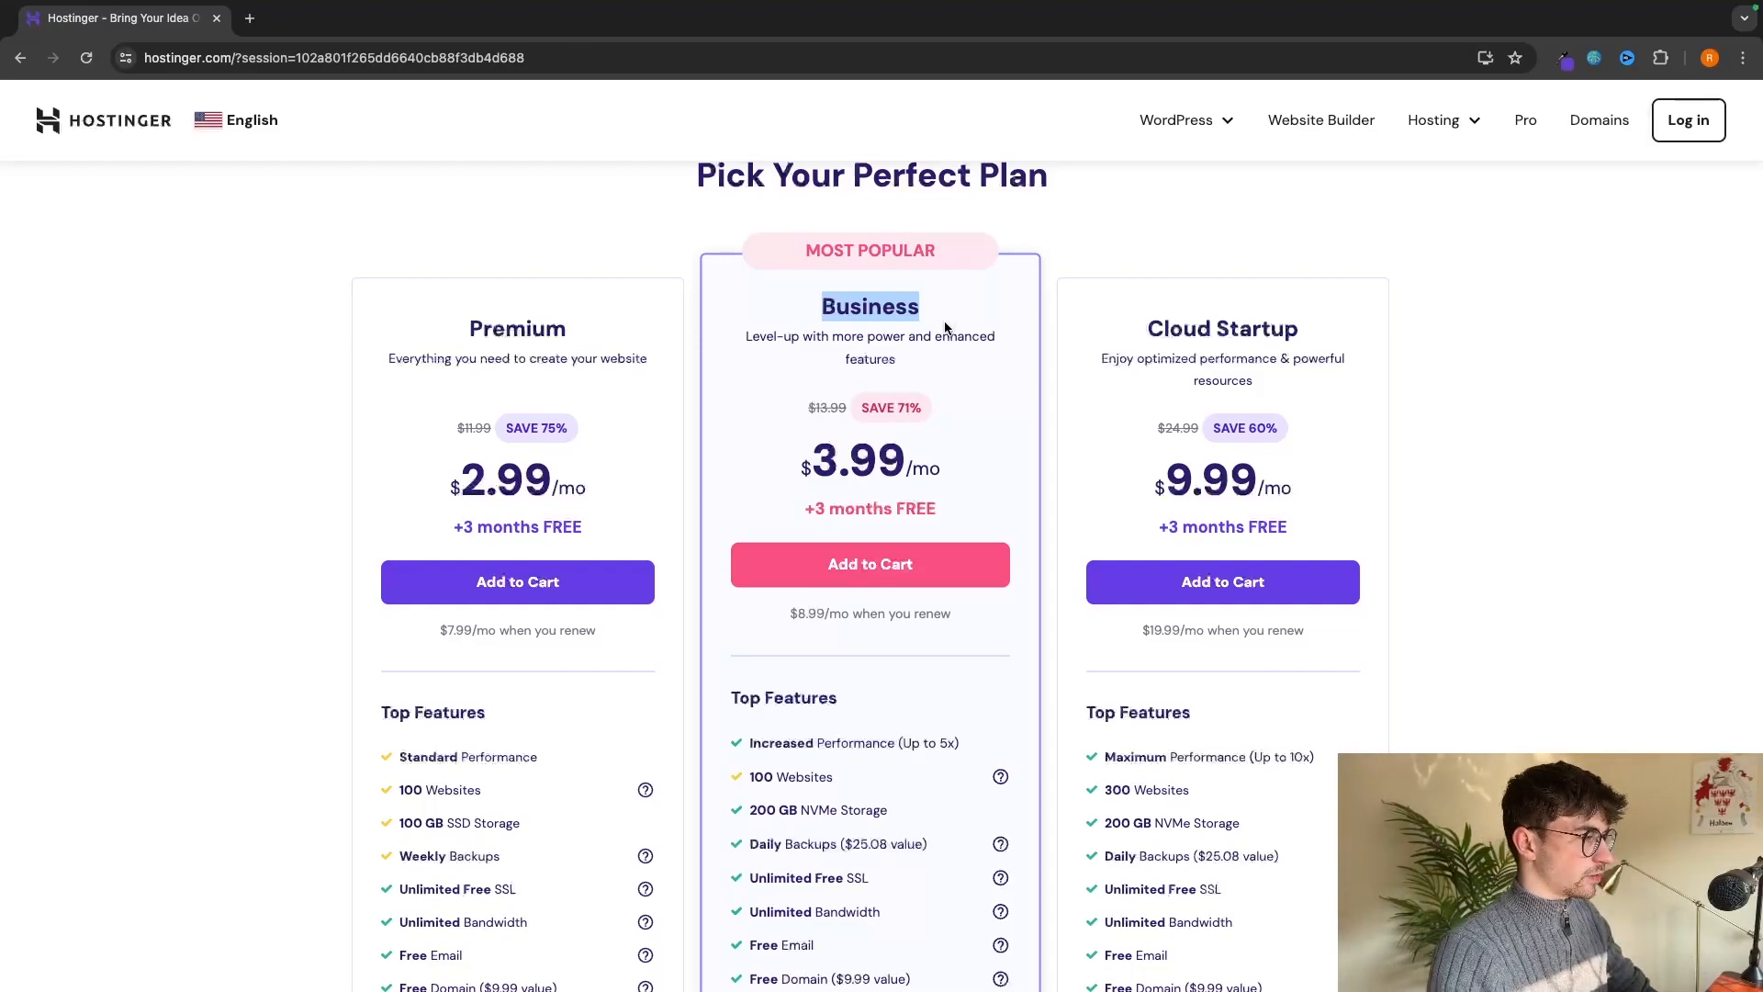
scroll(930, 571, down, 3)
drag(736, 594, 975, 584)
click(904, 617)
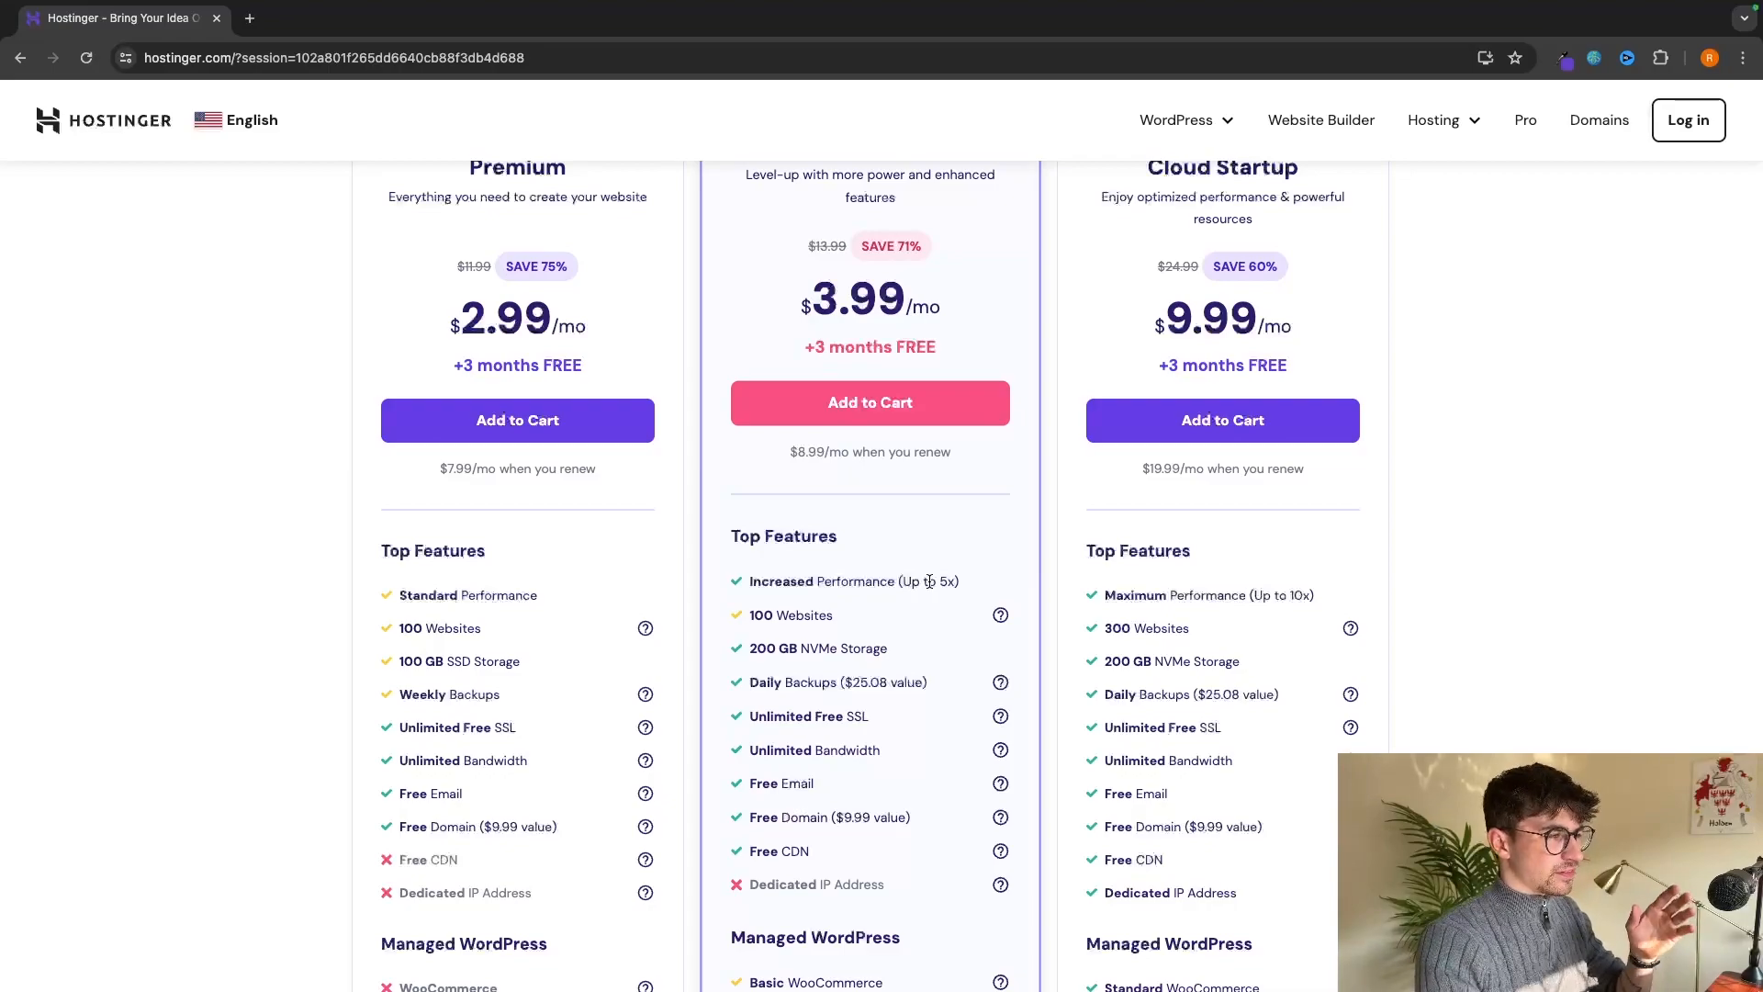
Examine the performance levels offered by the Premium and Cloud Startup plans.
scroll(928, 580, up, 1)
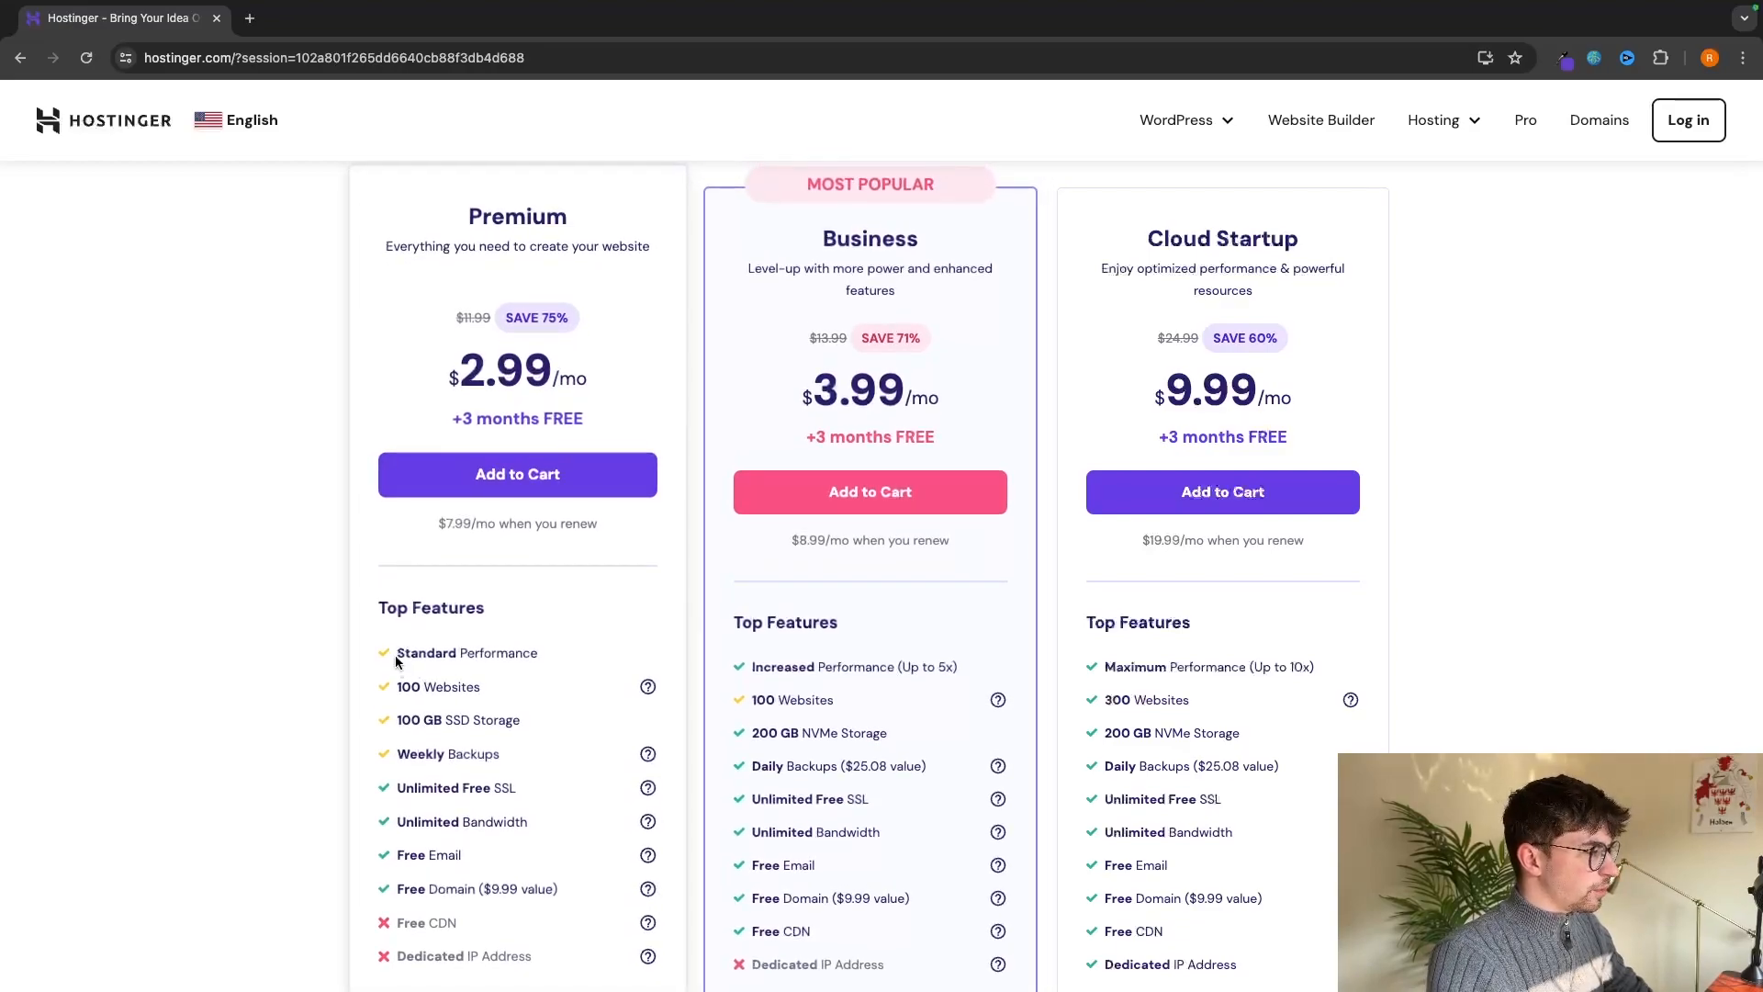
drag(396, 657, 505, 656)
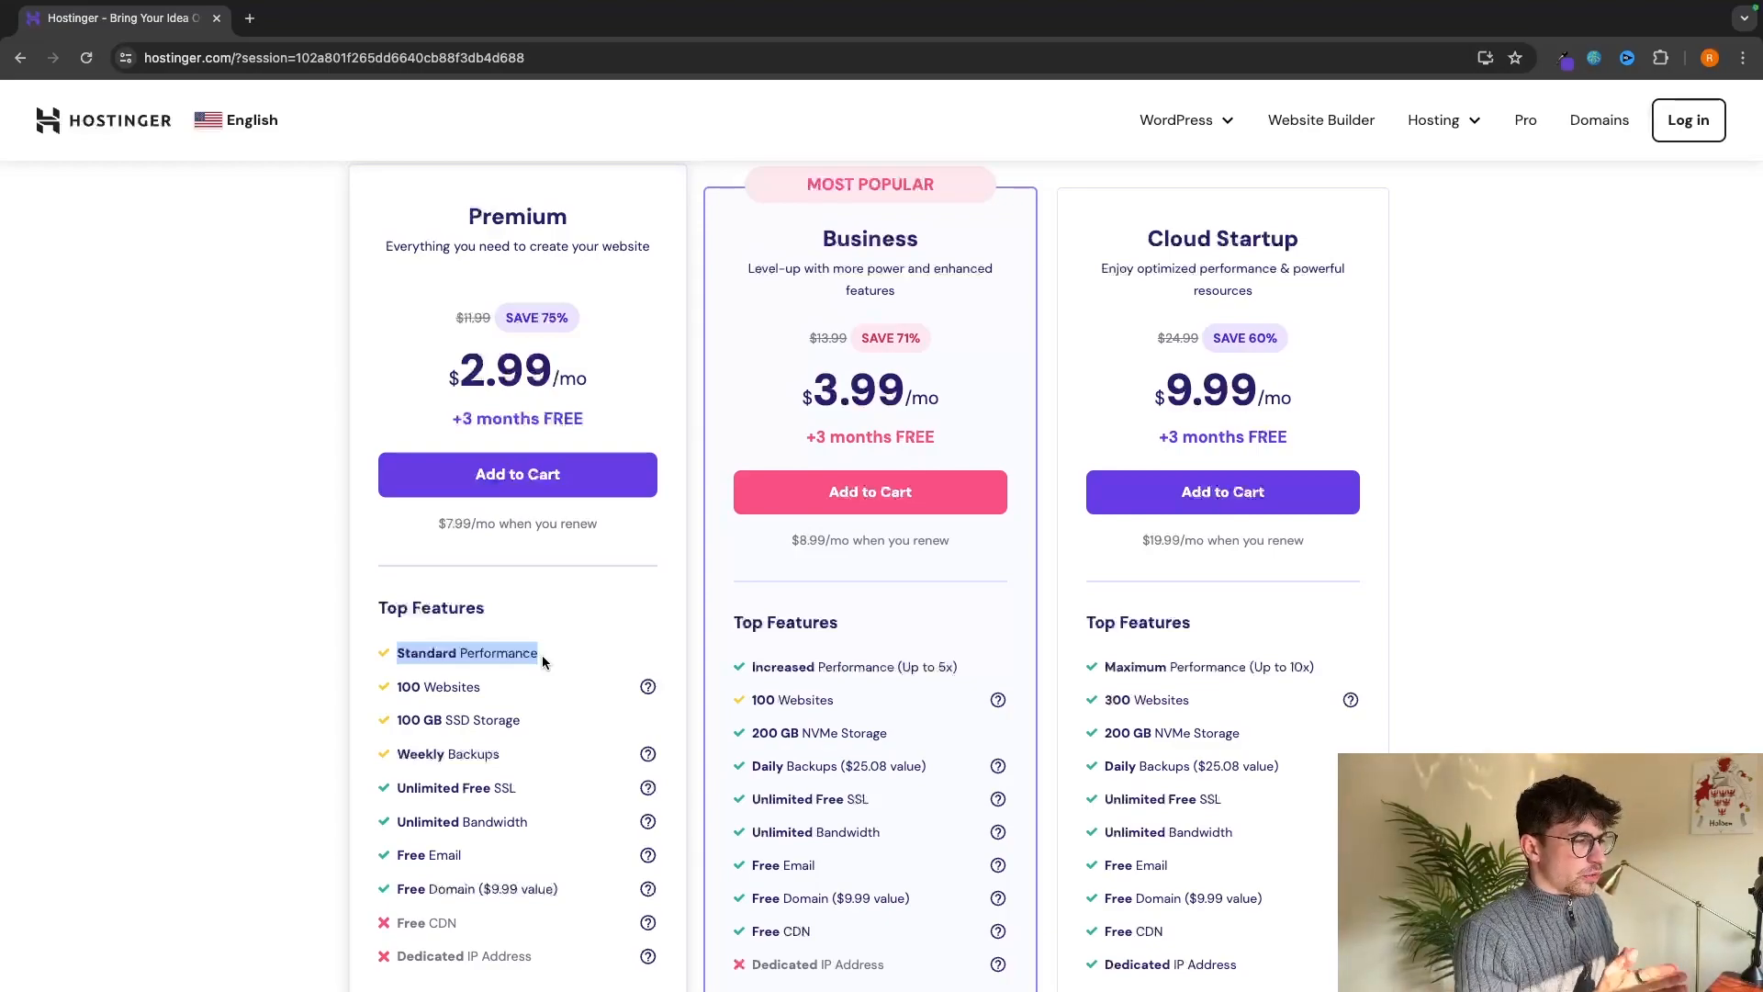
click(815, 602)
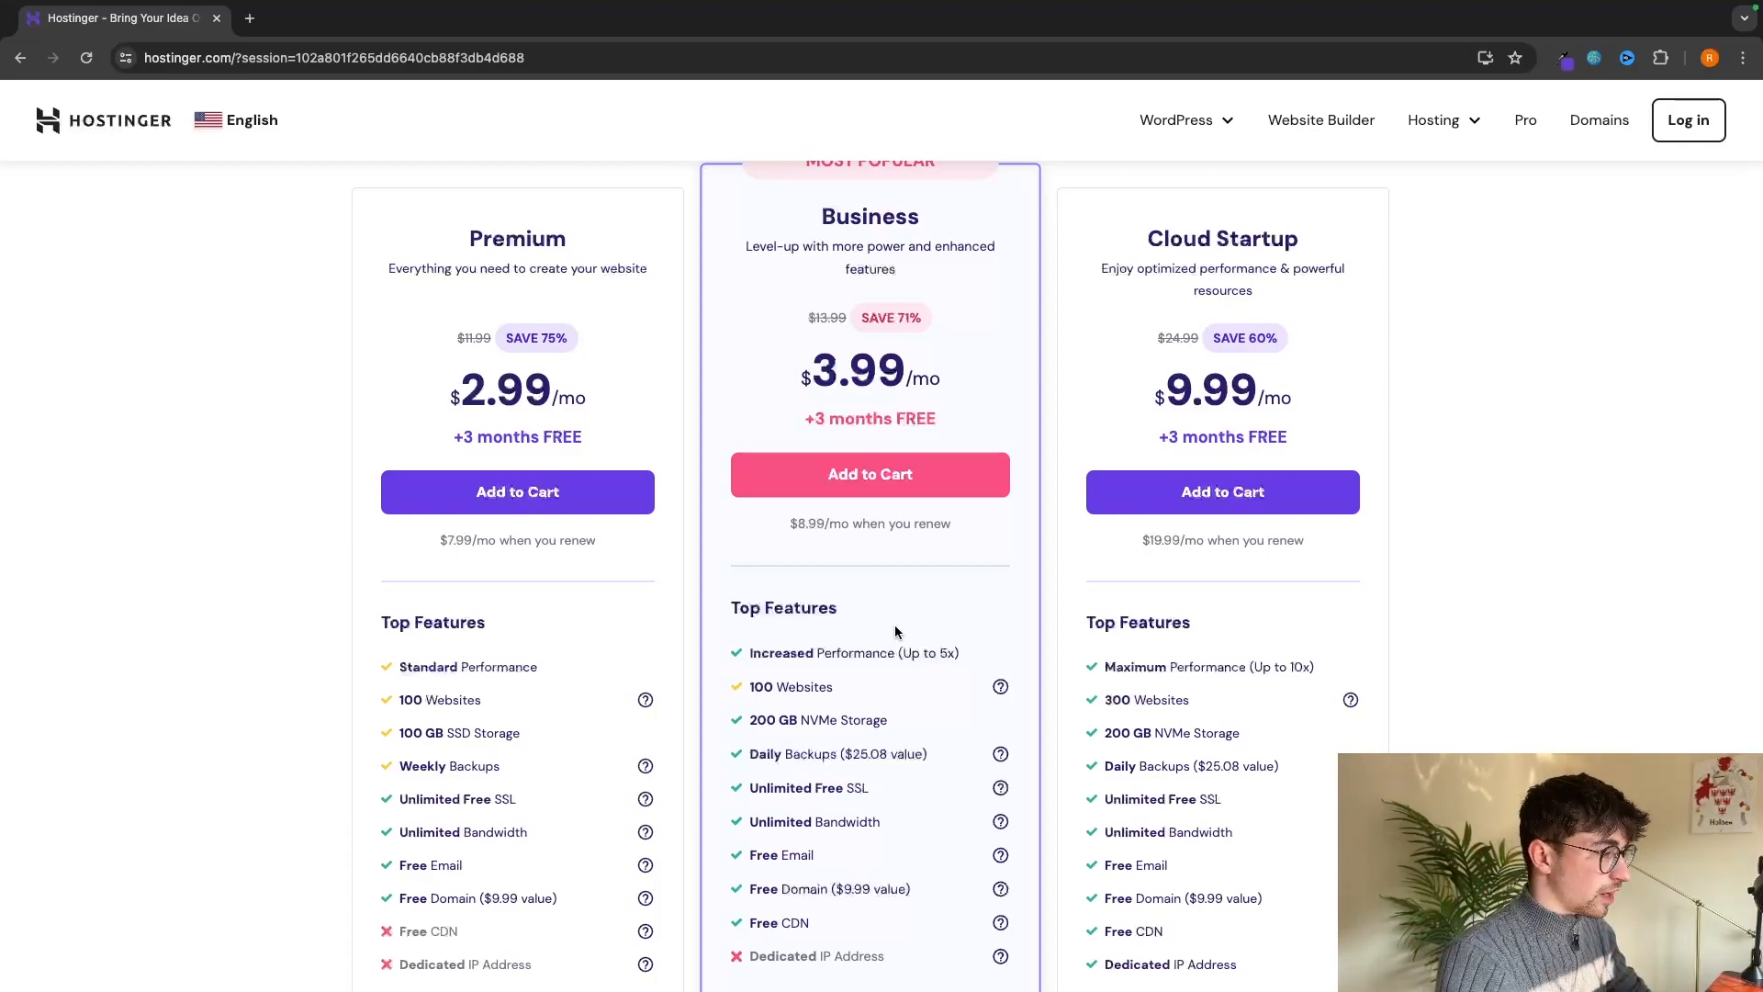
drag(1143, 234, 1341, 240)
click(1215, 277)
drag(1247, 665, 1341, 663)
click(1342, 664)
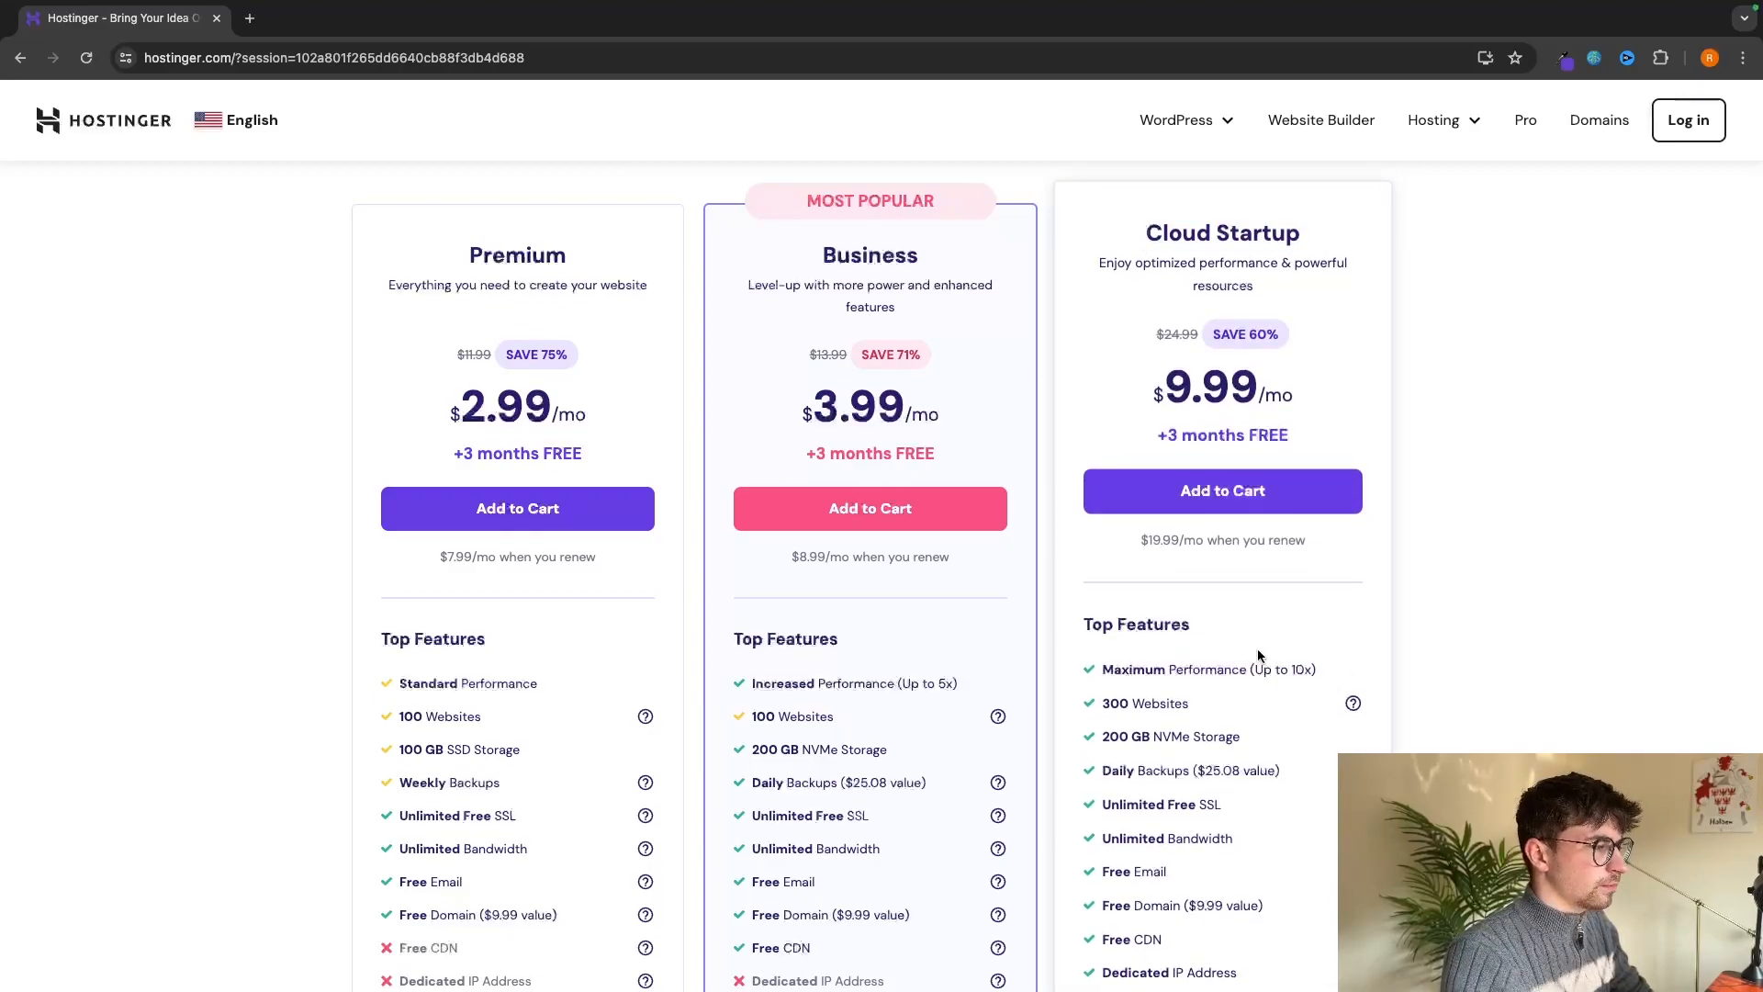
Compare the storage type and capacity of the Business plan with those of the Premium plan.
scroll(881, 510, down, 2)
drag(804, 611, 891, 611)
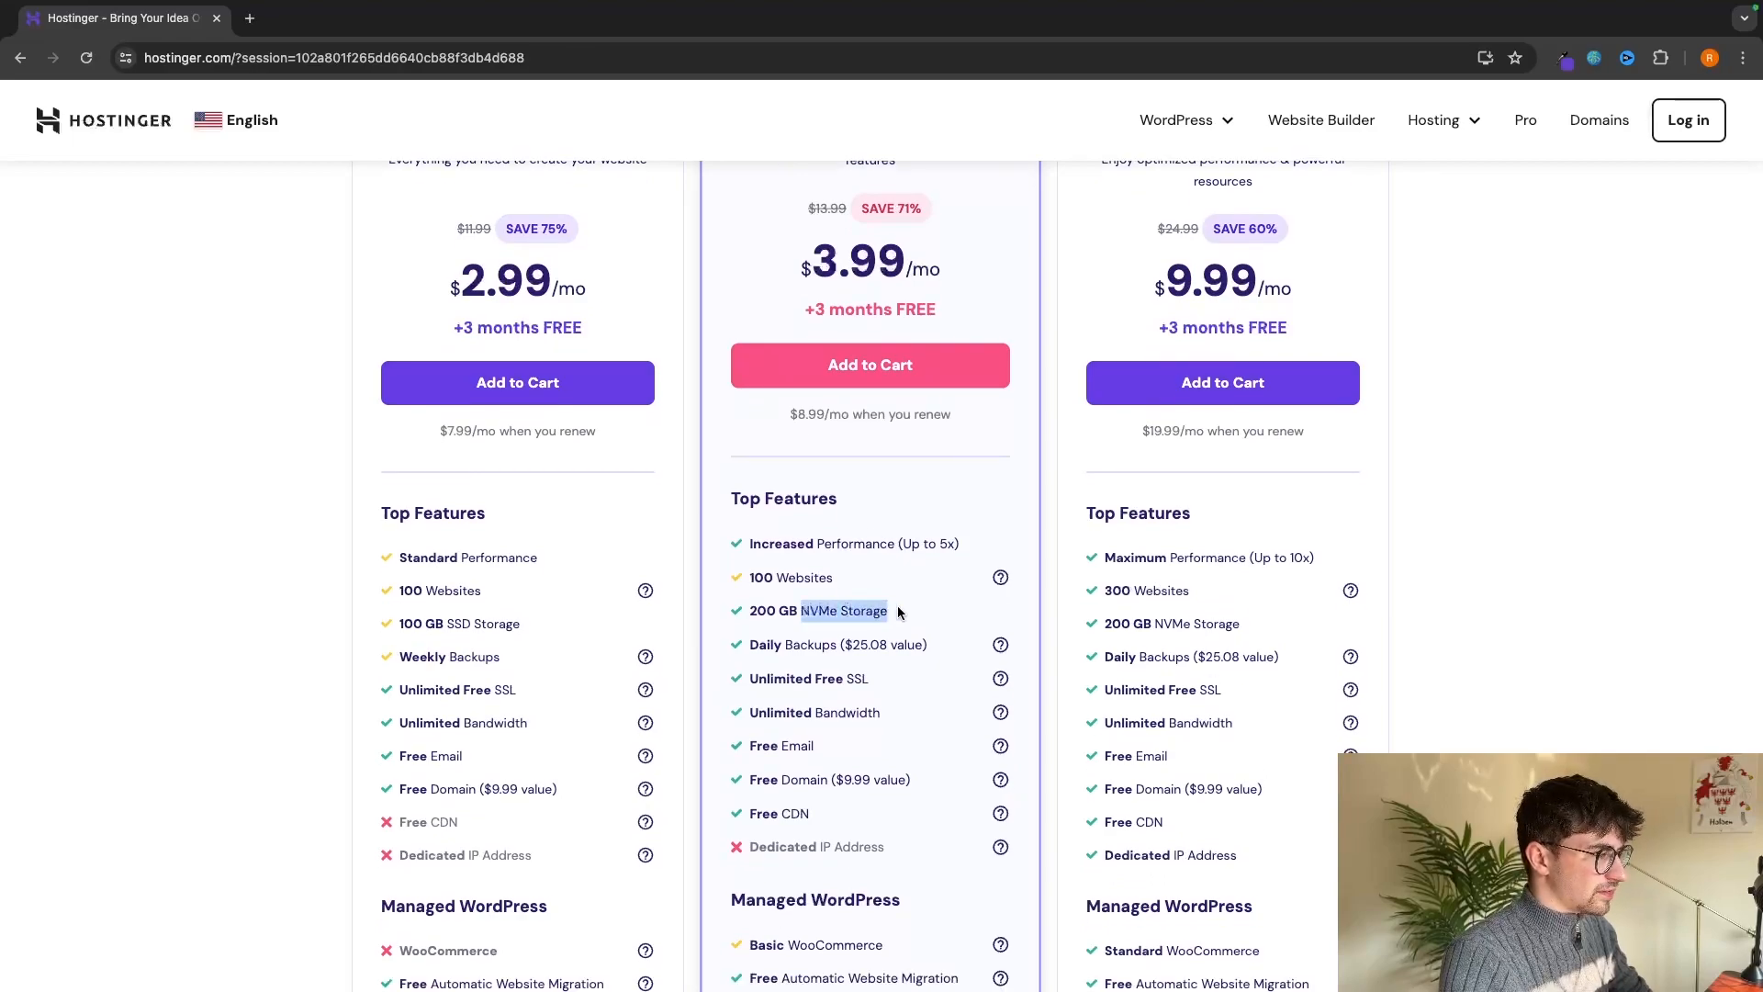
click(806, 612)
double_click(805, 612)
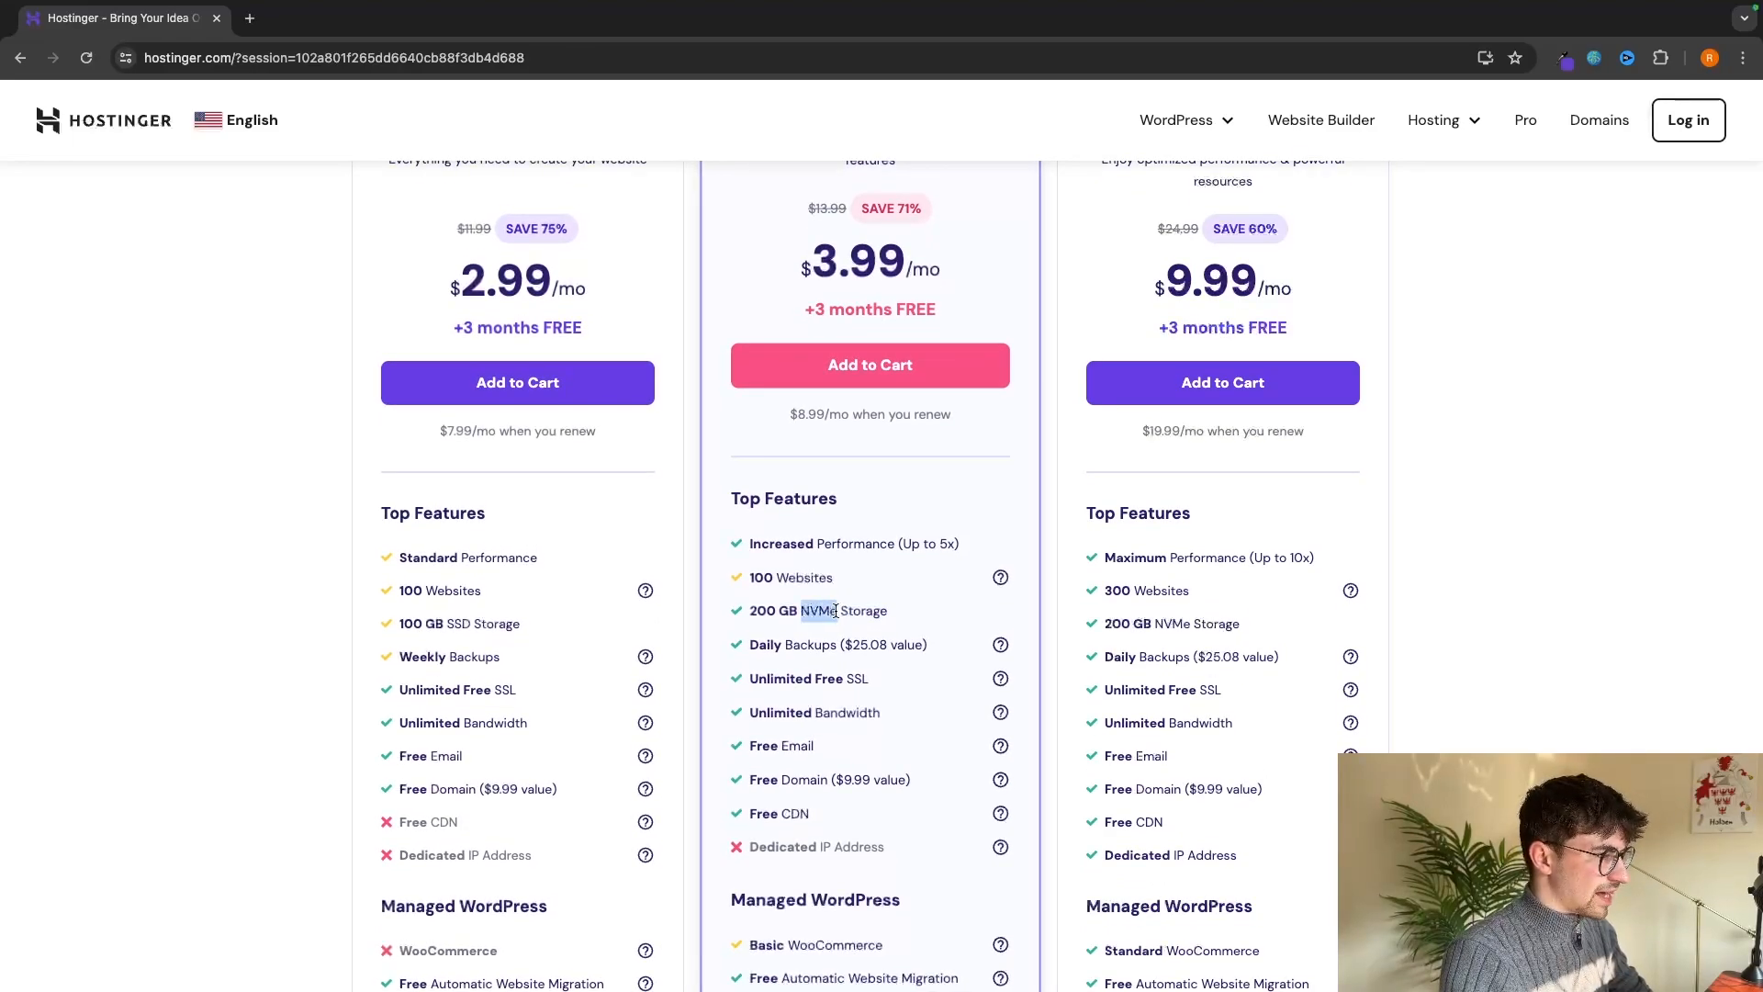
click(438, 603)
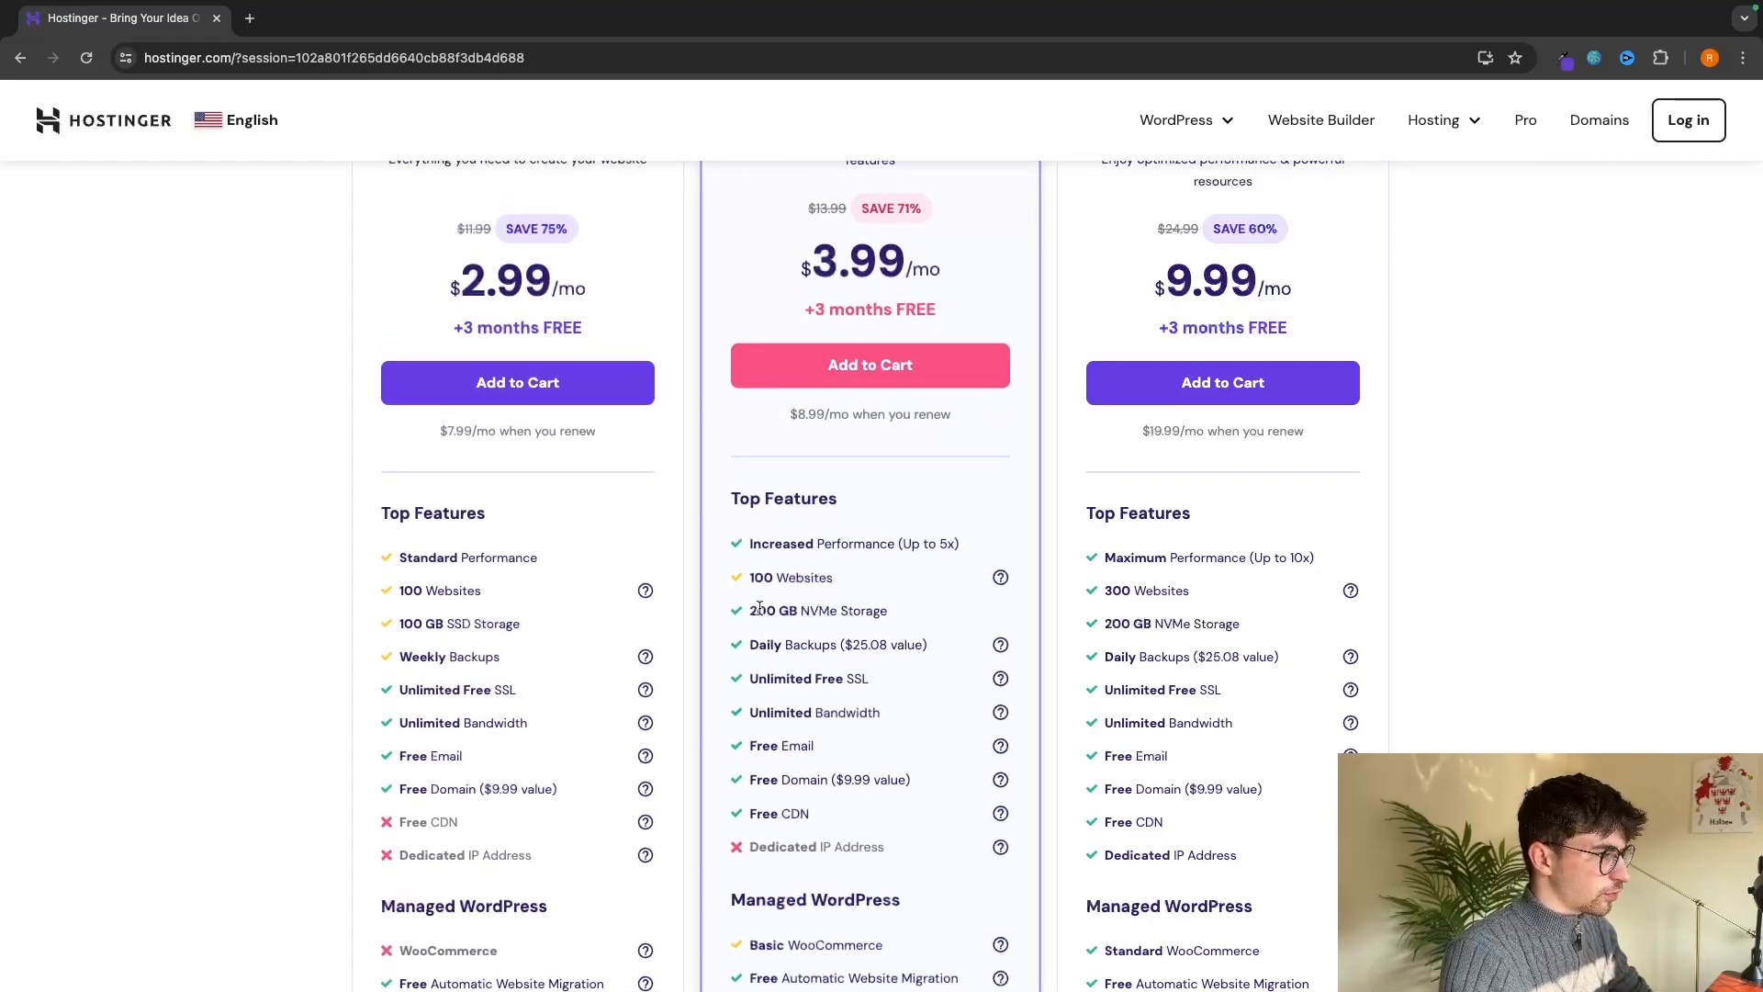
drag(751, 609, 905, 614)
click(908, 615)
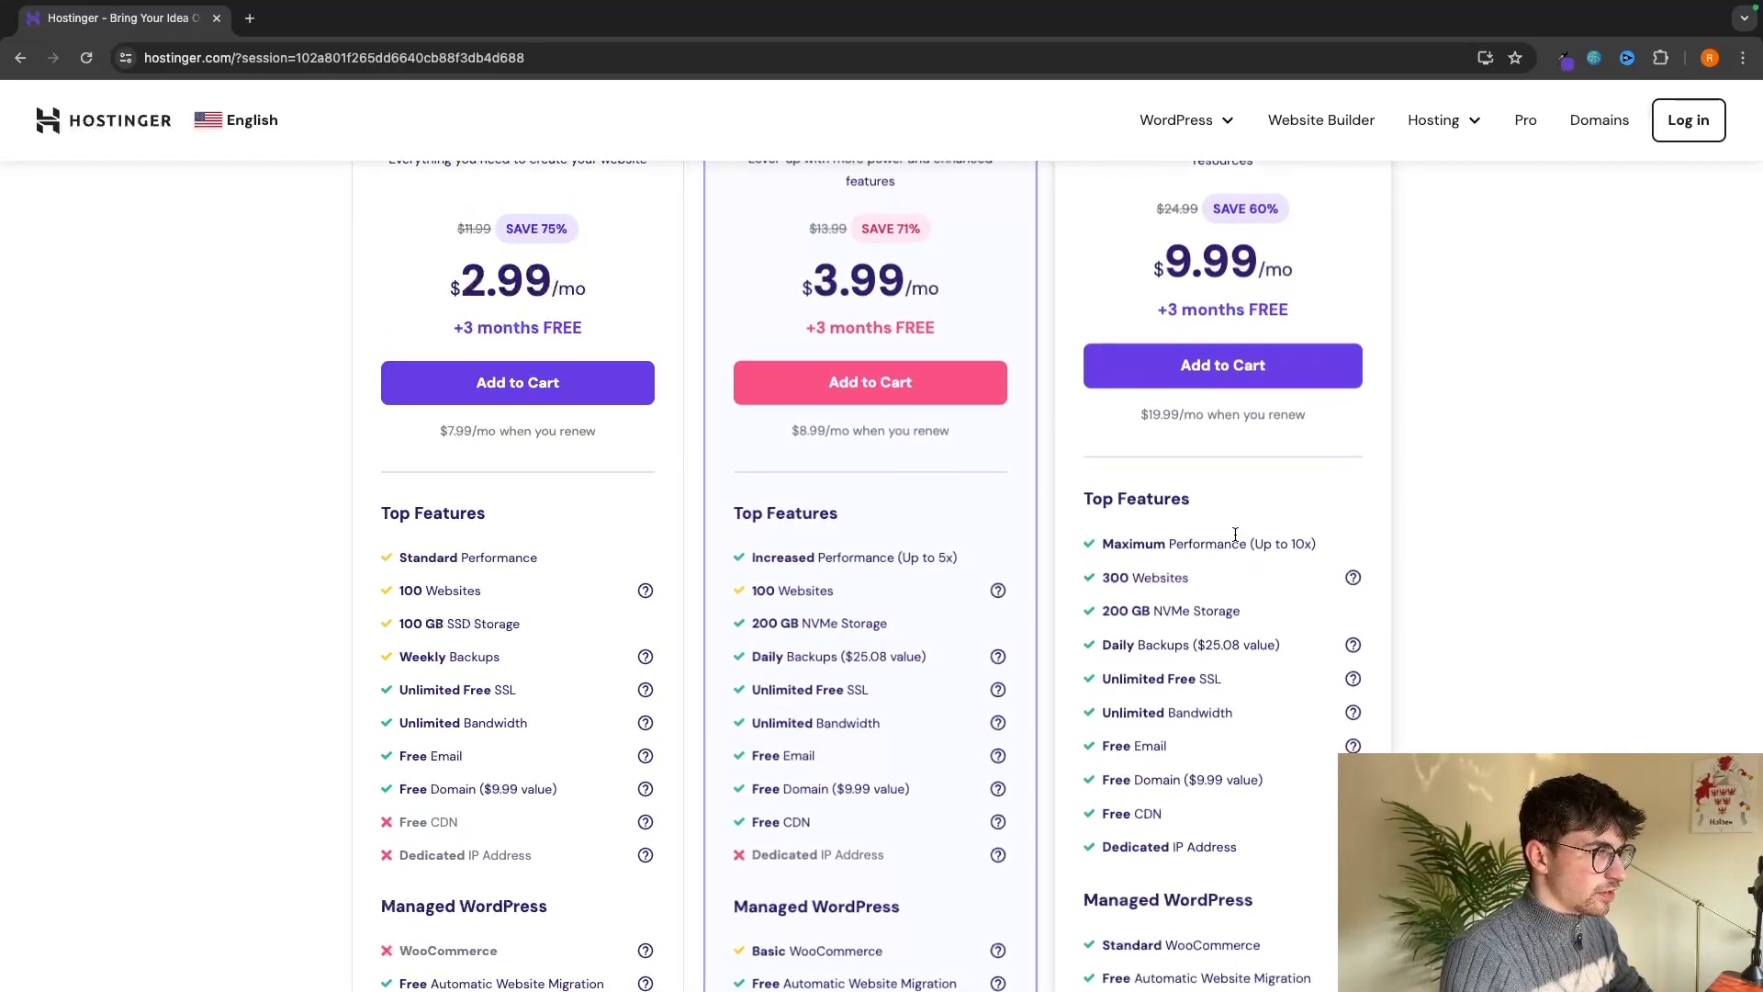
Add the Business hosting plan to the cart and bring up its billing period options.
scroll(1235, 535, up, 1)
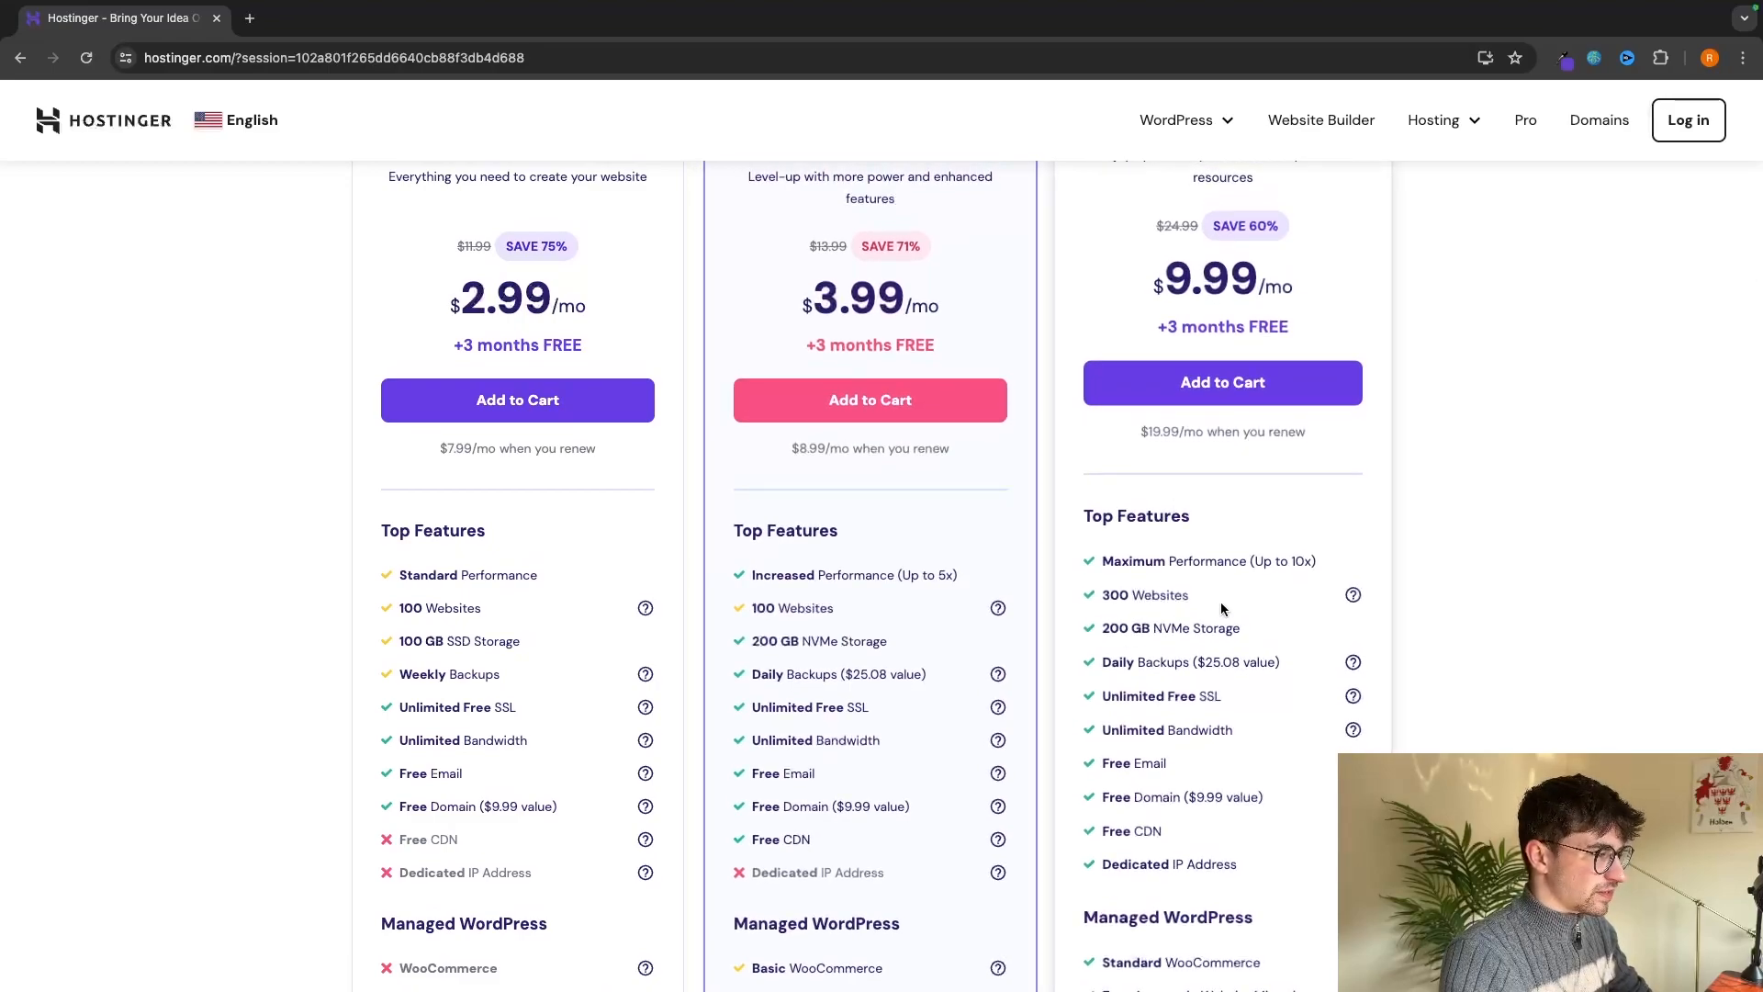
scroll(1265, 570, up, 2)
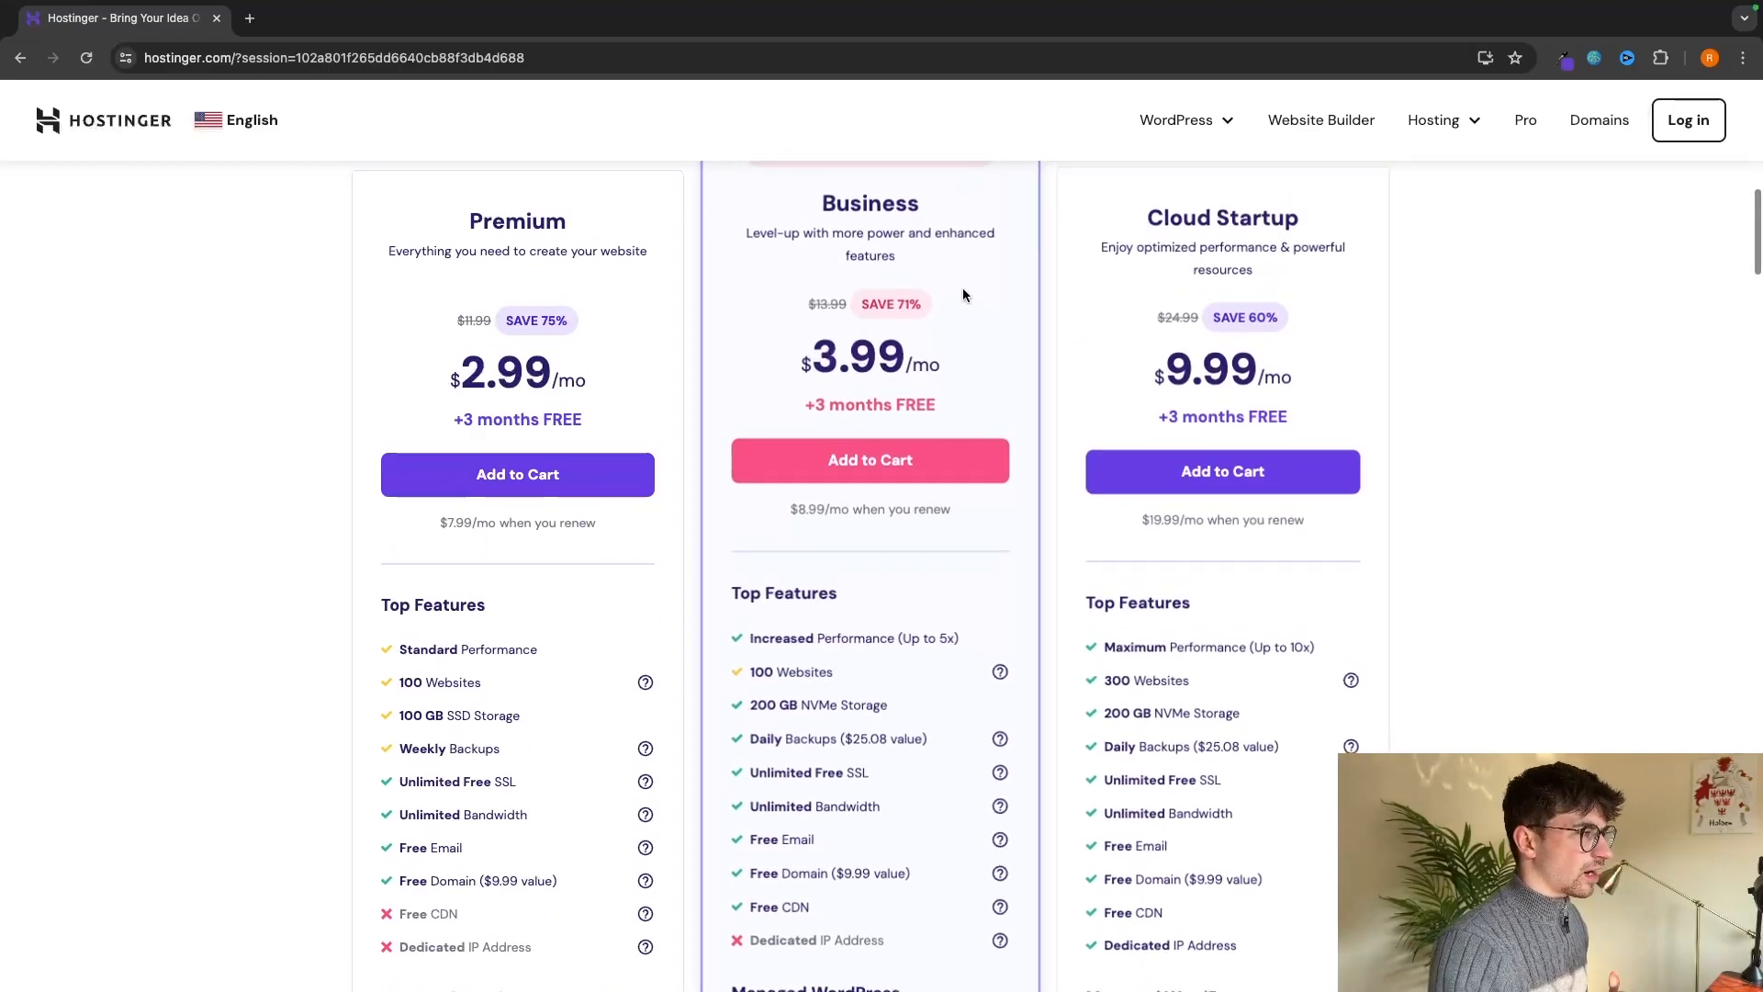
click(873, 469)
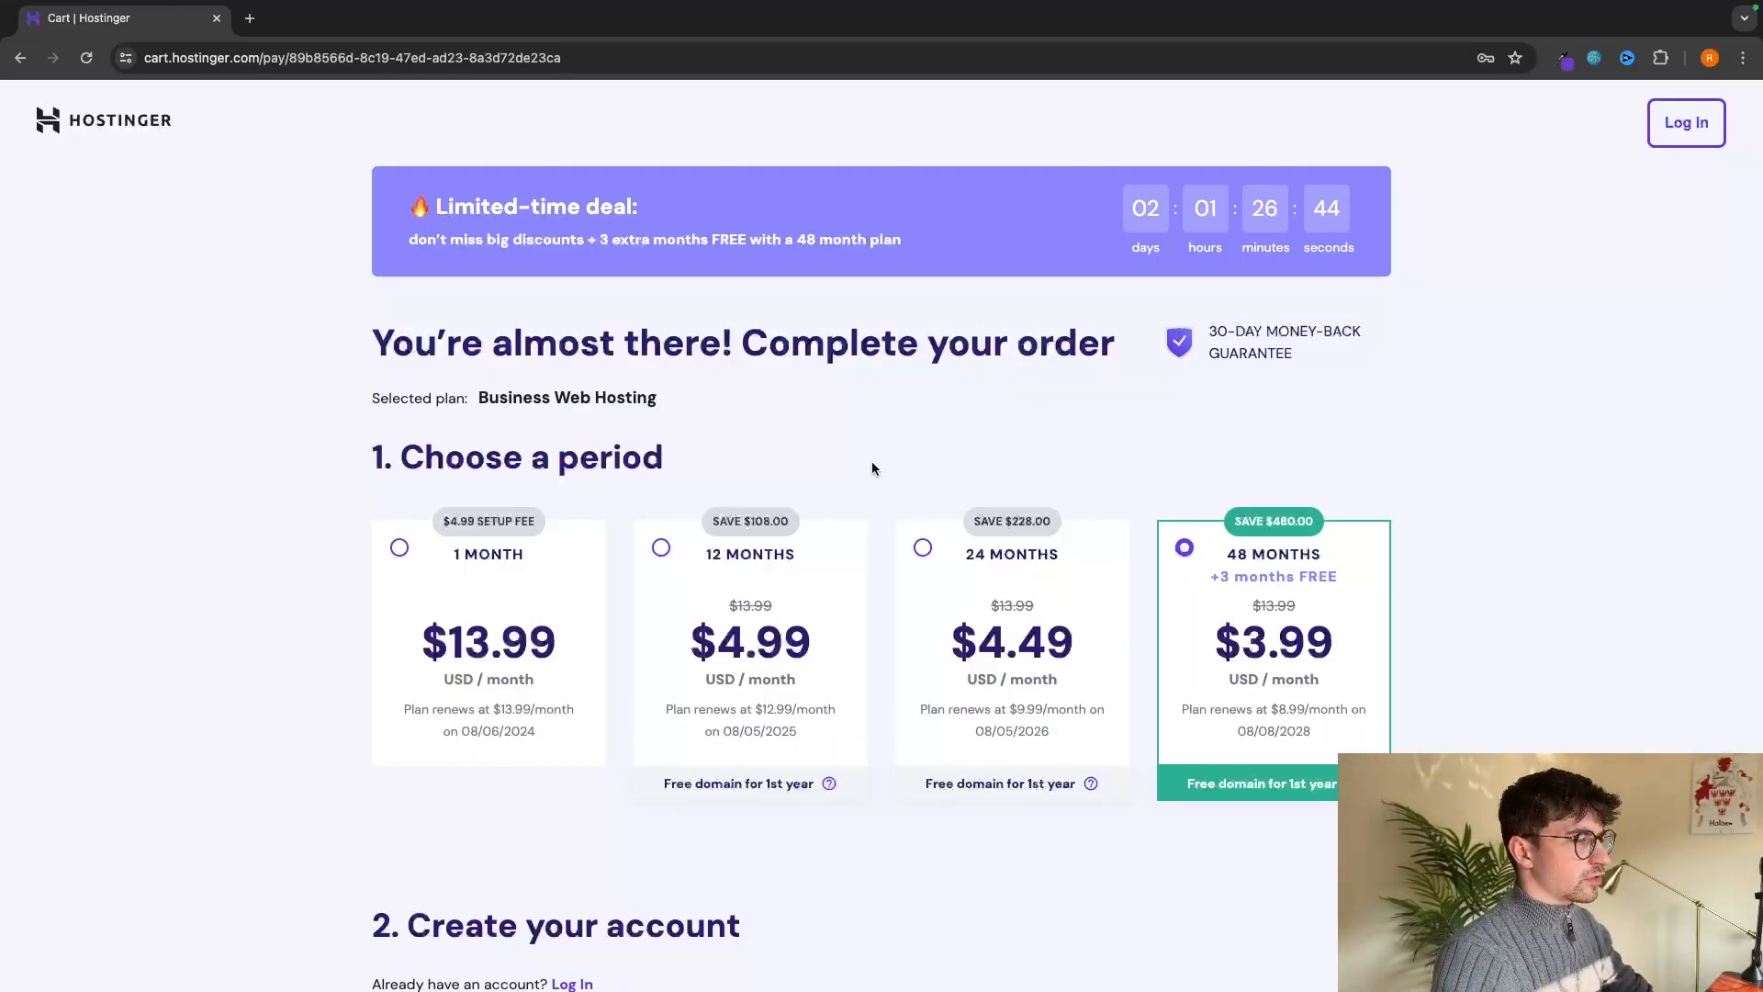
scroll(873, 468, down, 3)
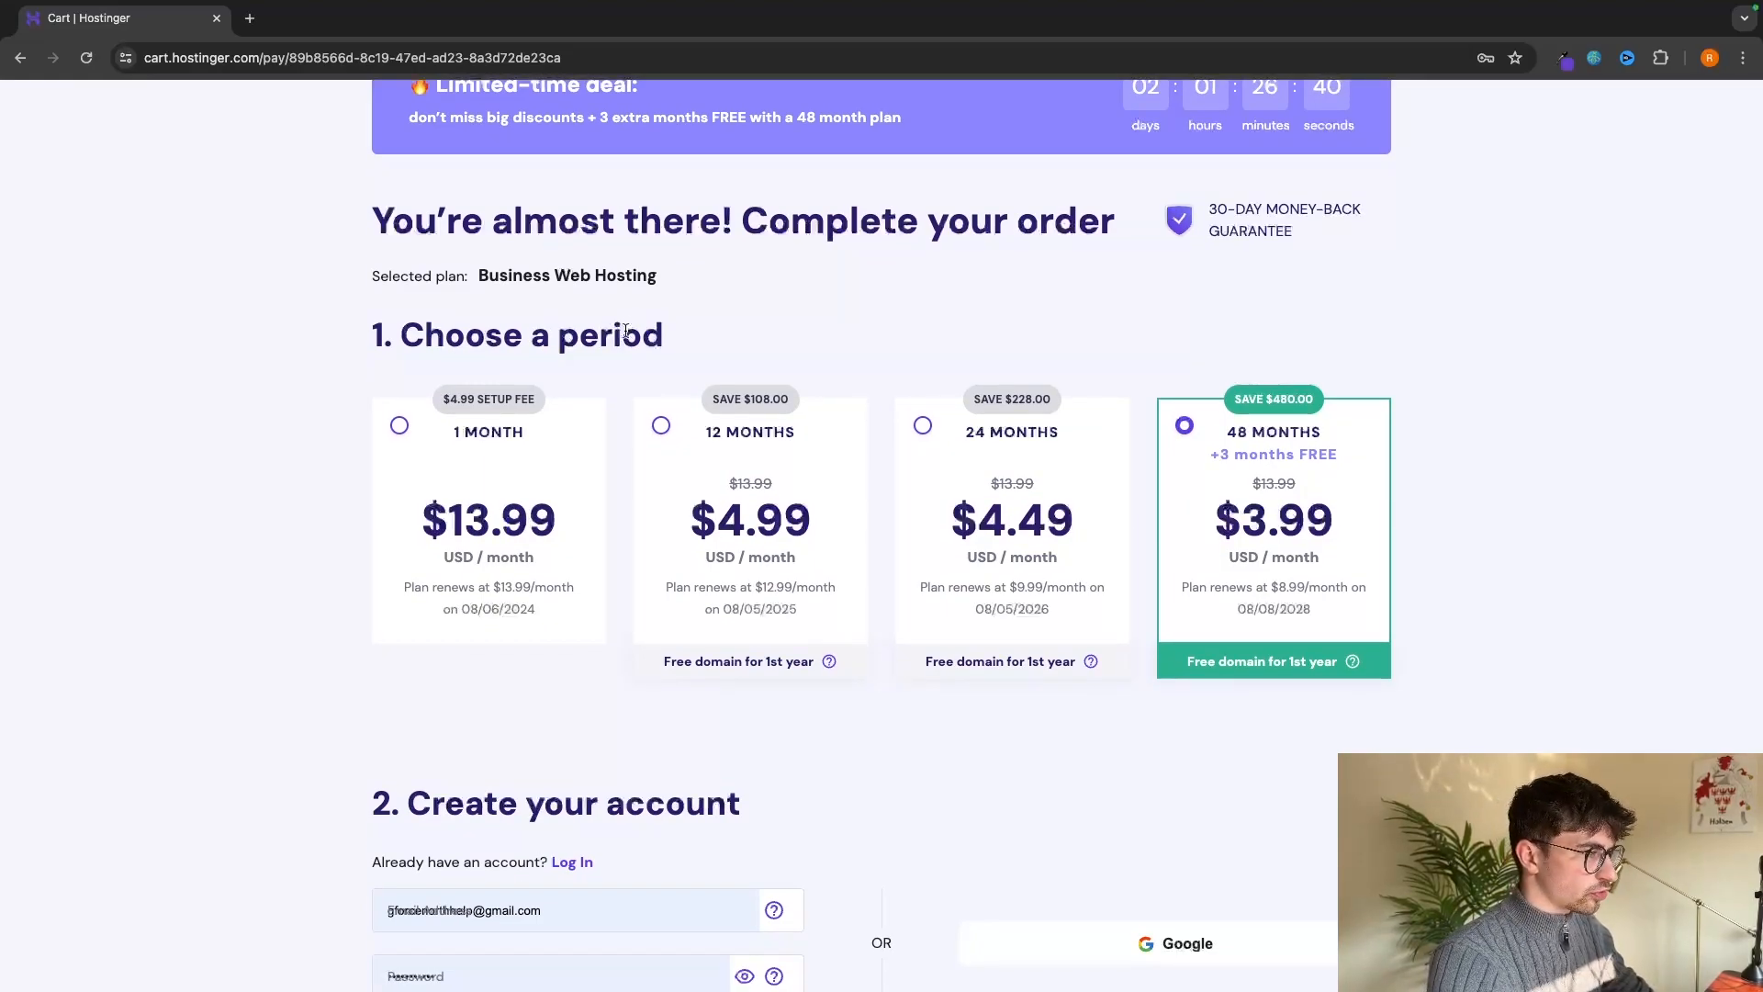
Go back to the home page to check the advertised discount, and return to the Business plan's cart.
key(super+bracketleft)
scroll(863, 299, up, 8)
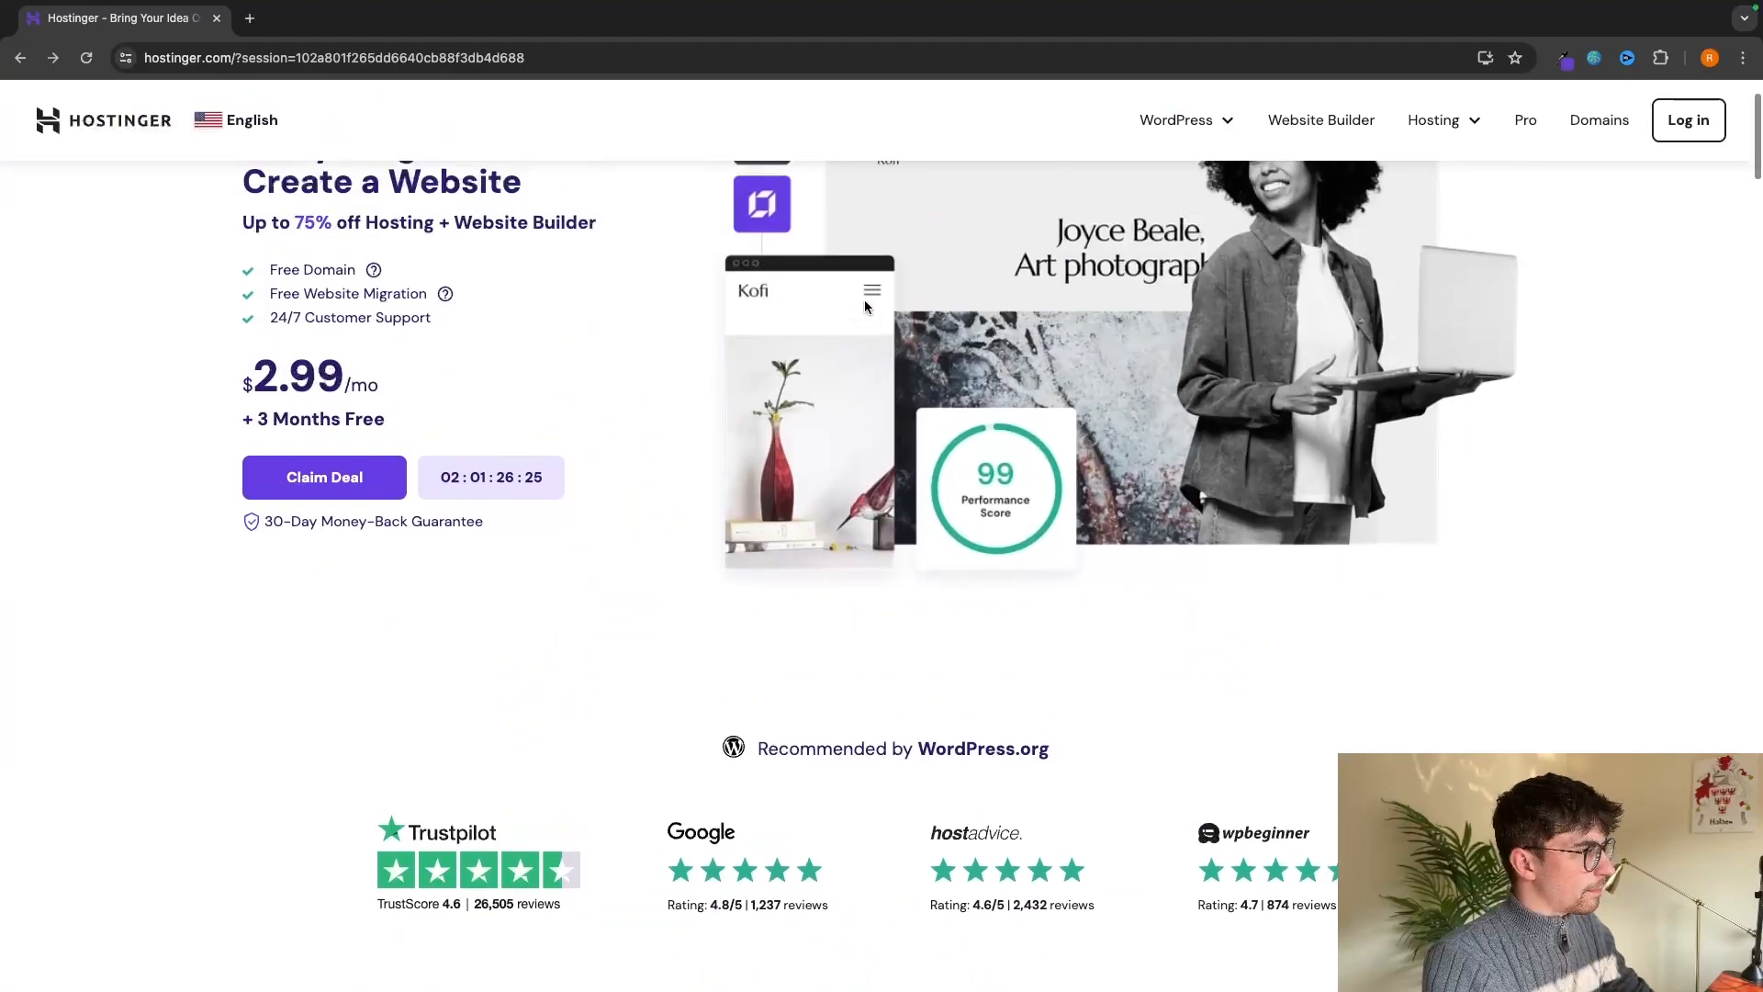
scroll(863, 299, up, 2)
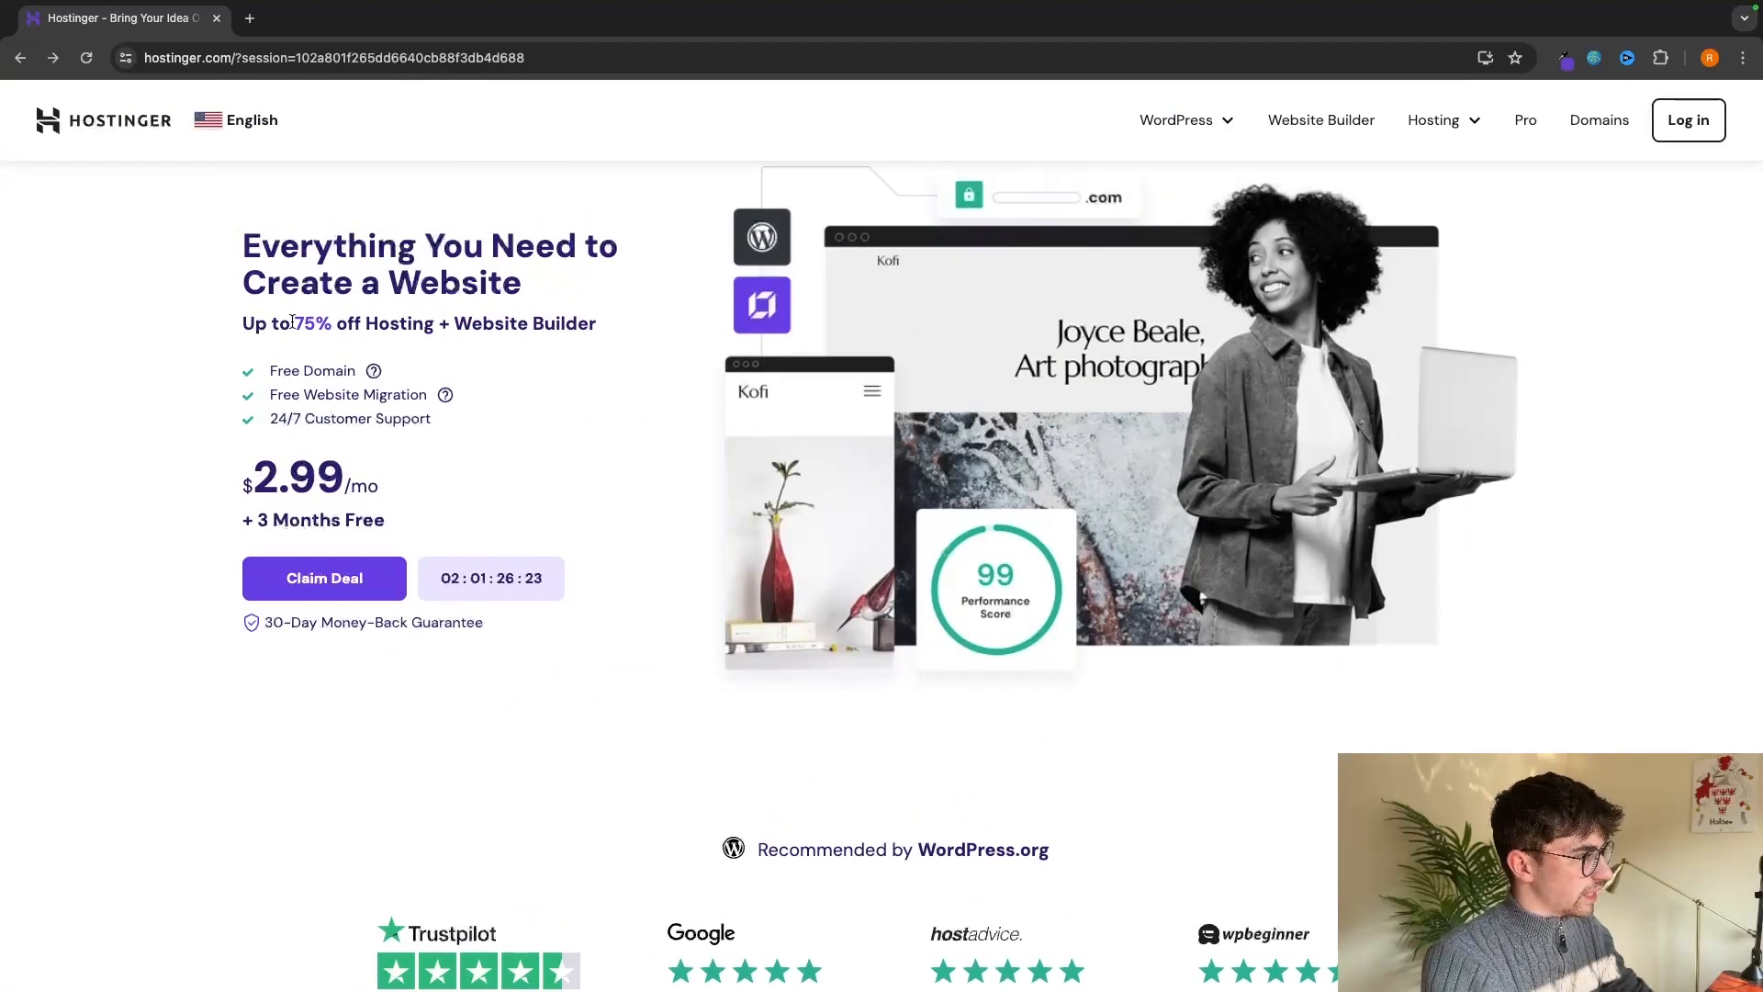
scroll(521, 371, down, 7)
key(super+bracketright)
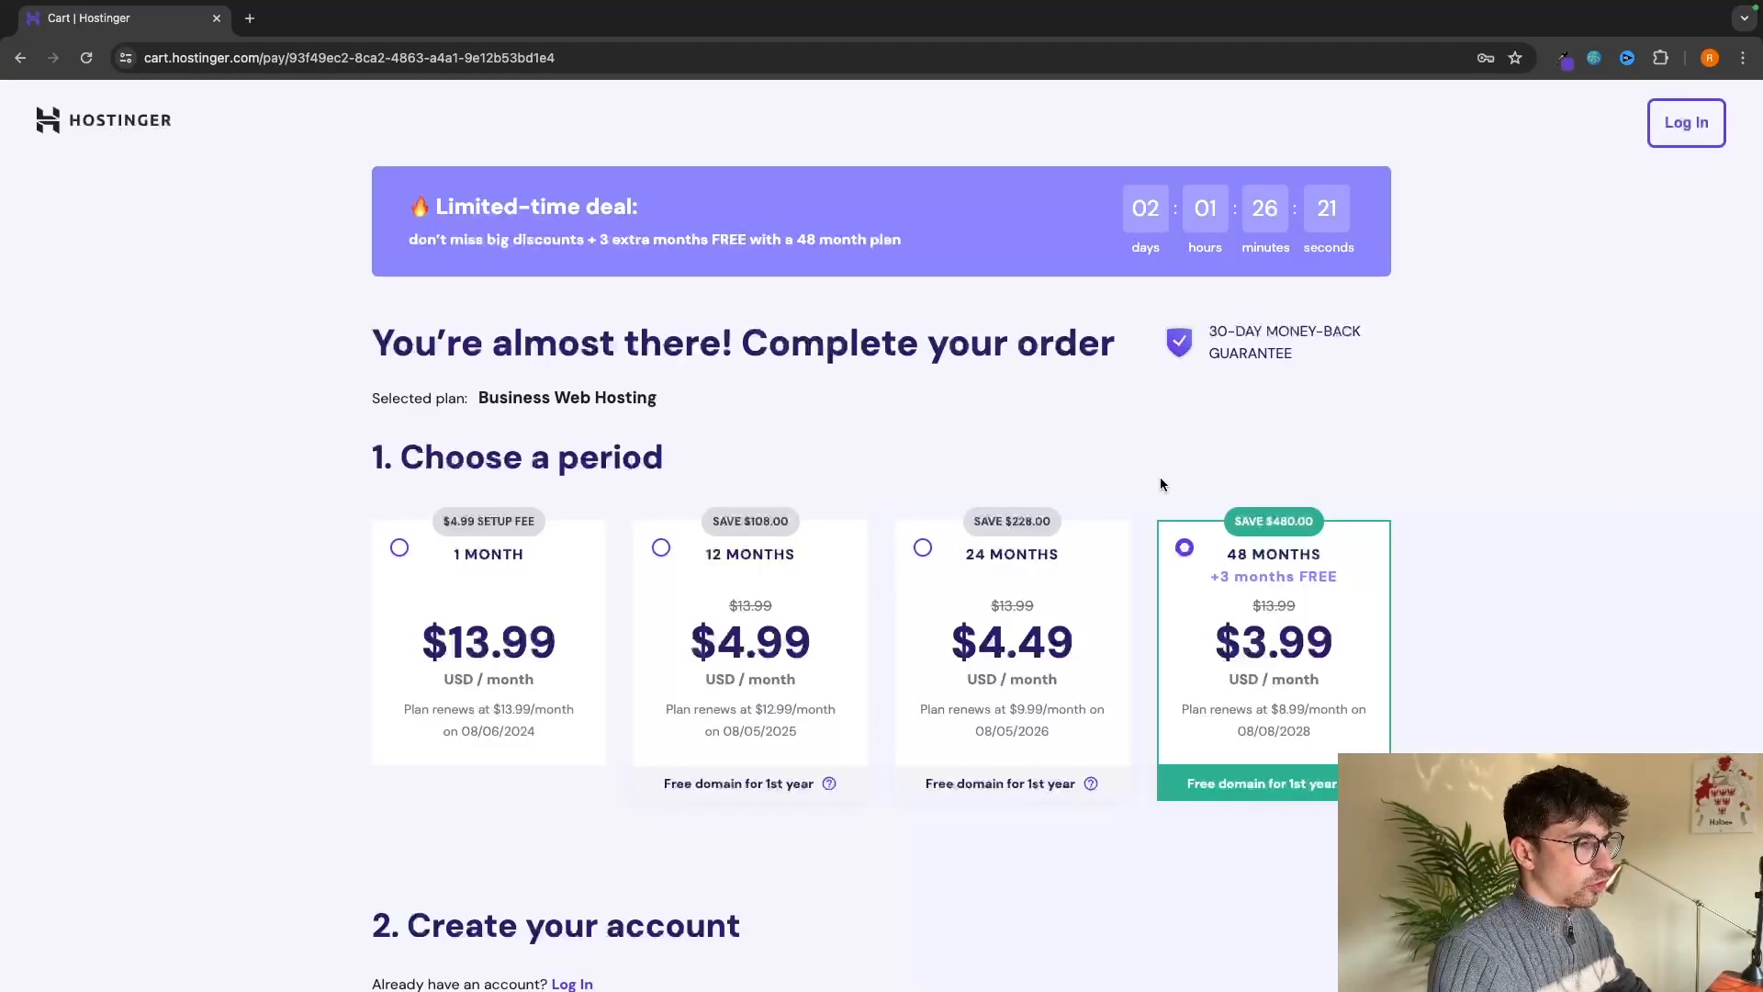
Select the 12-month billing period and examine its monthly price and renewal rate.
scroll(1160, 482, down, 1)
scroll(1160, 486, down, 1)
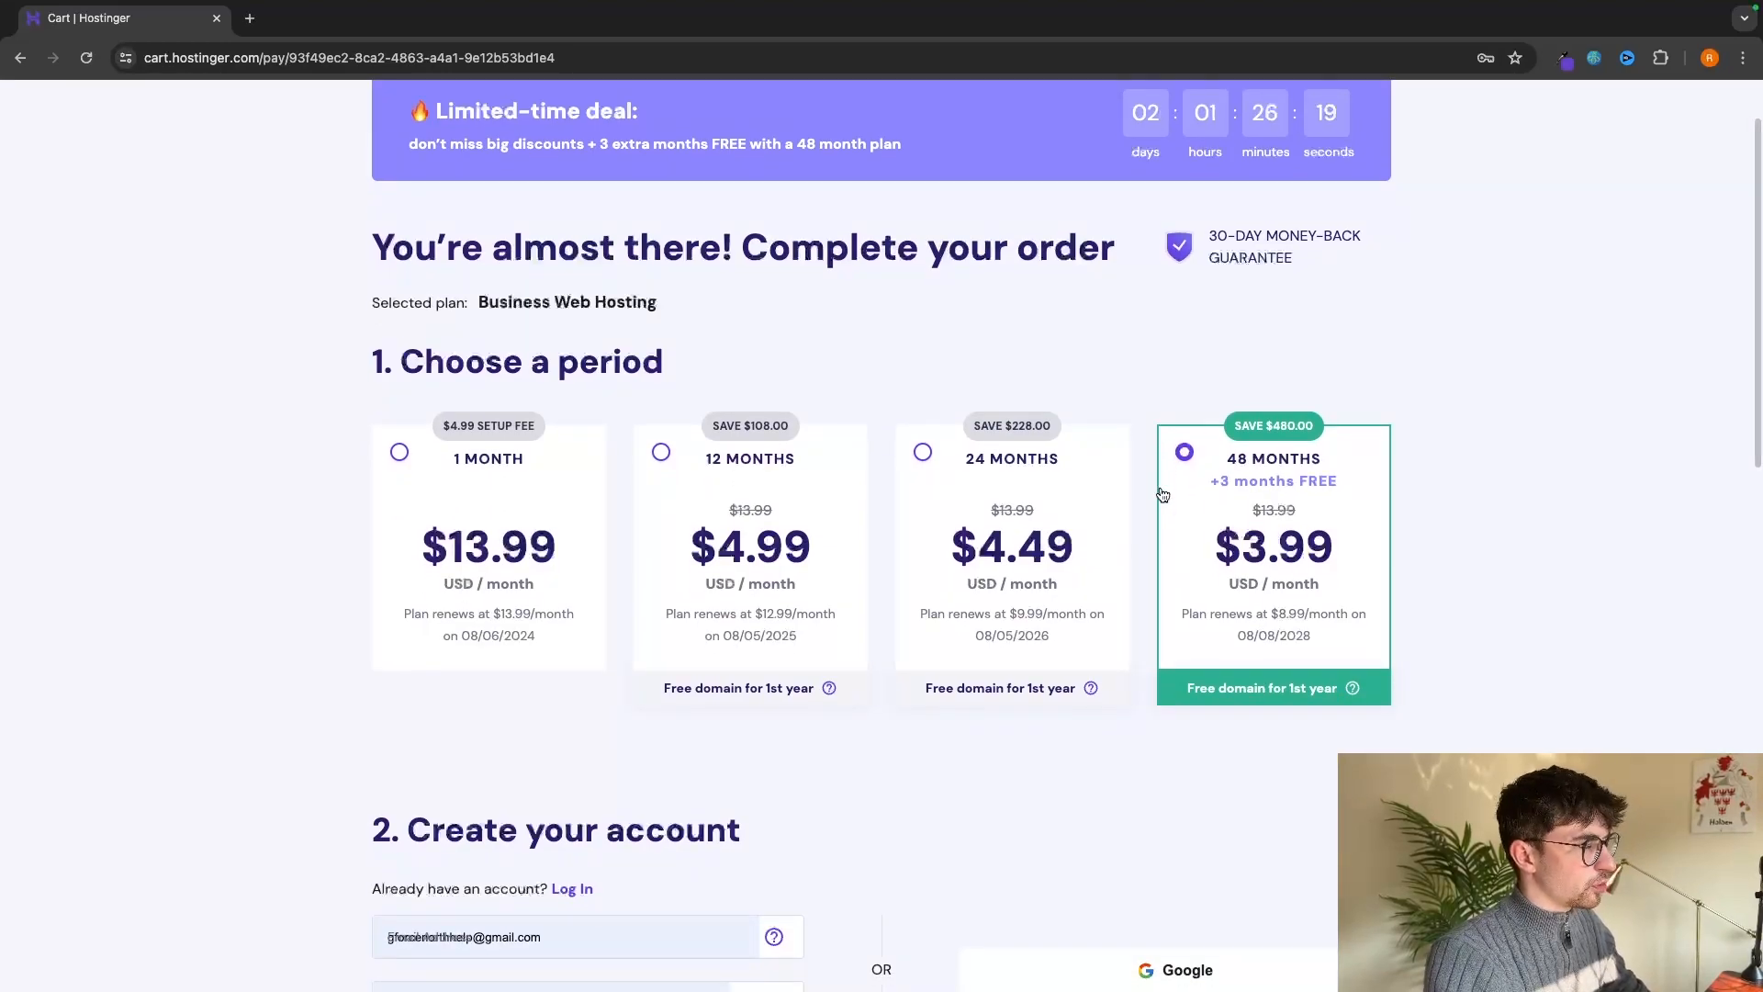
scroll(1162, 495, down, 1)
click(674, 459)
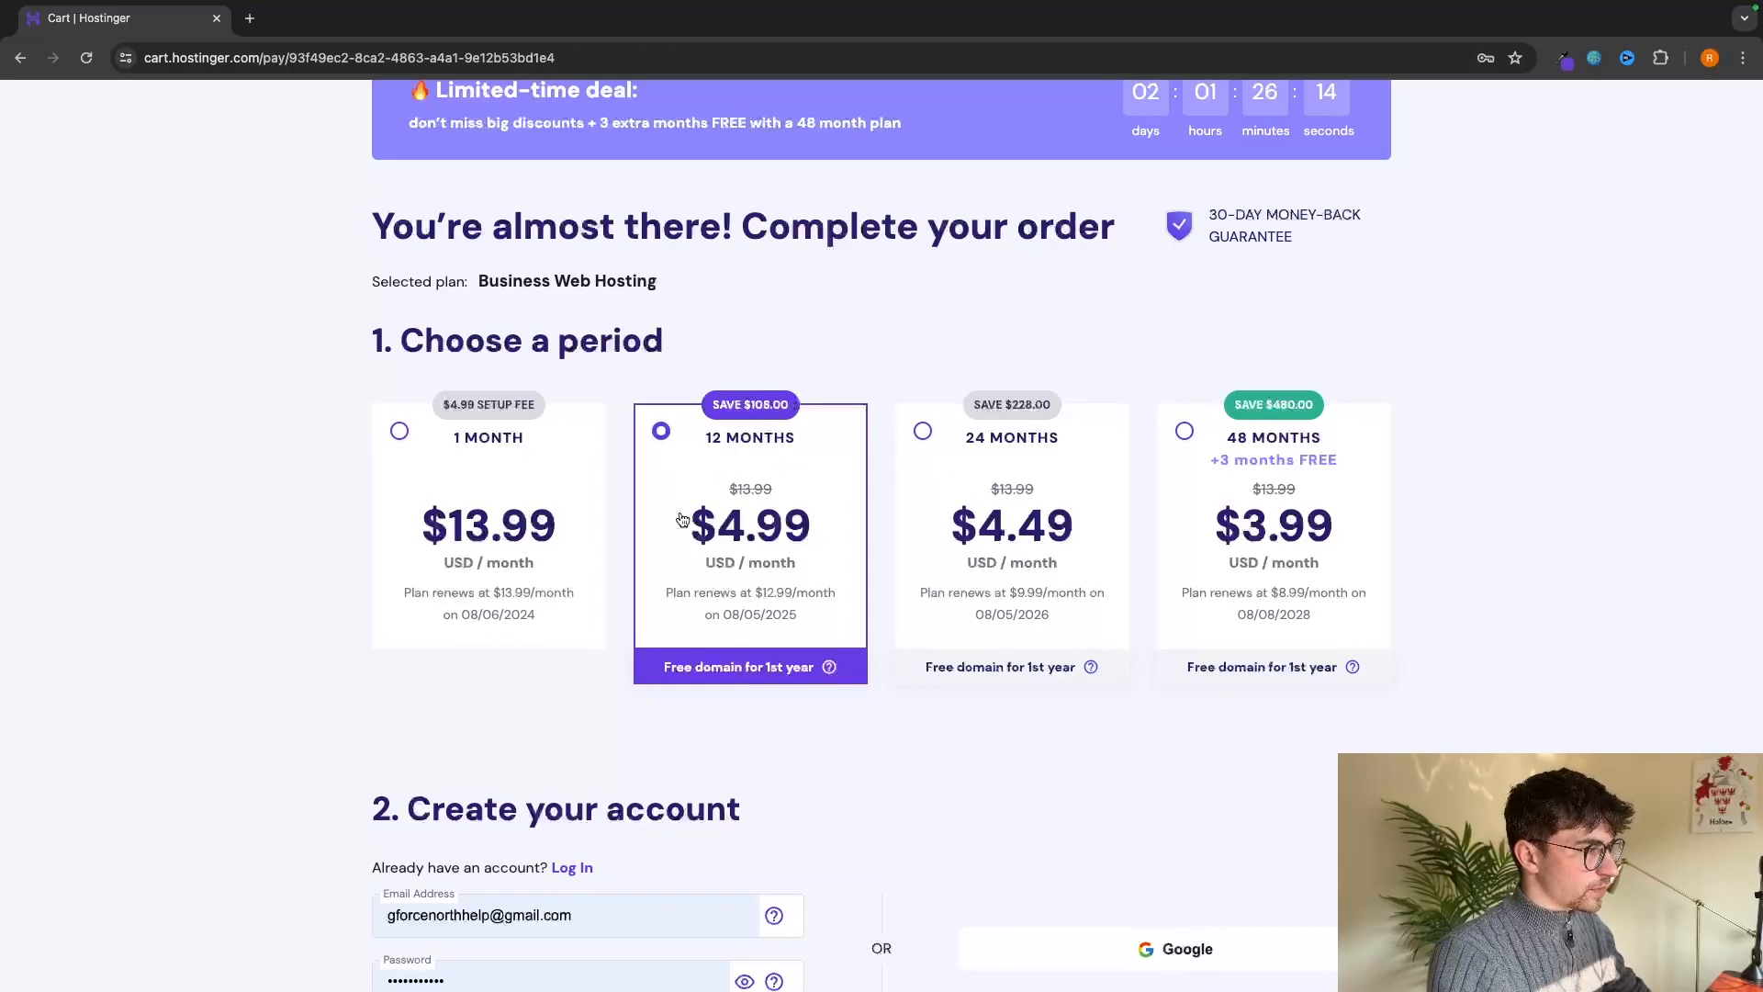
drag(684, 524, 808, 526)
click(837, 494)
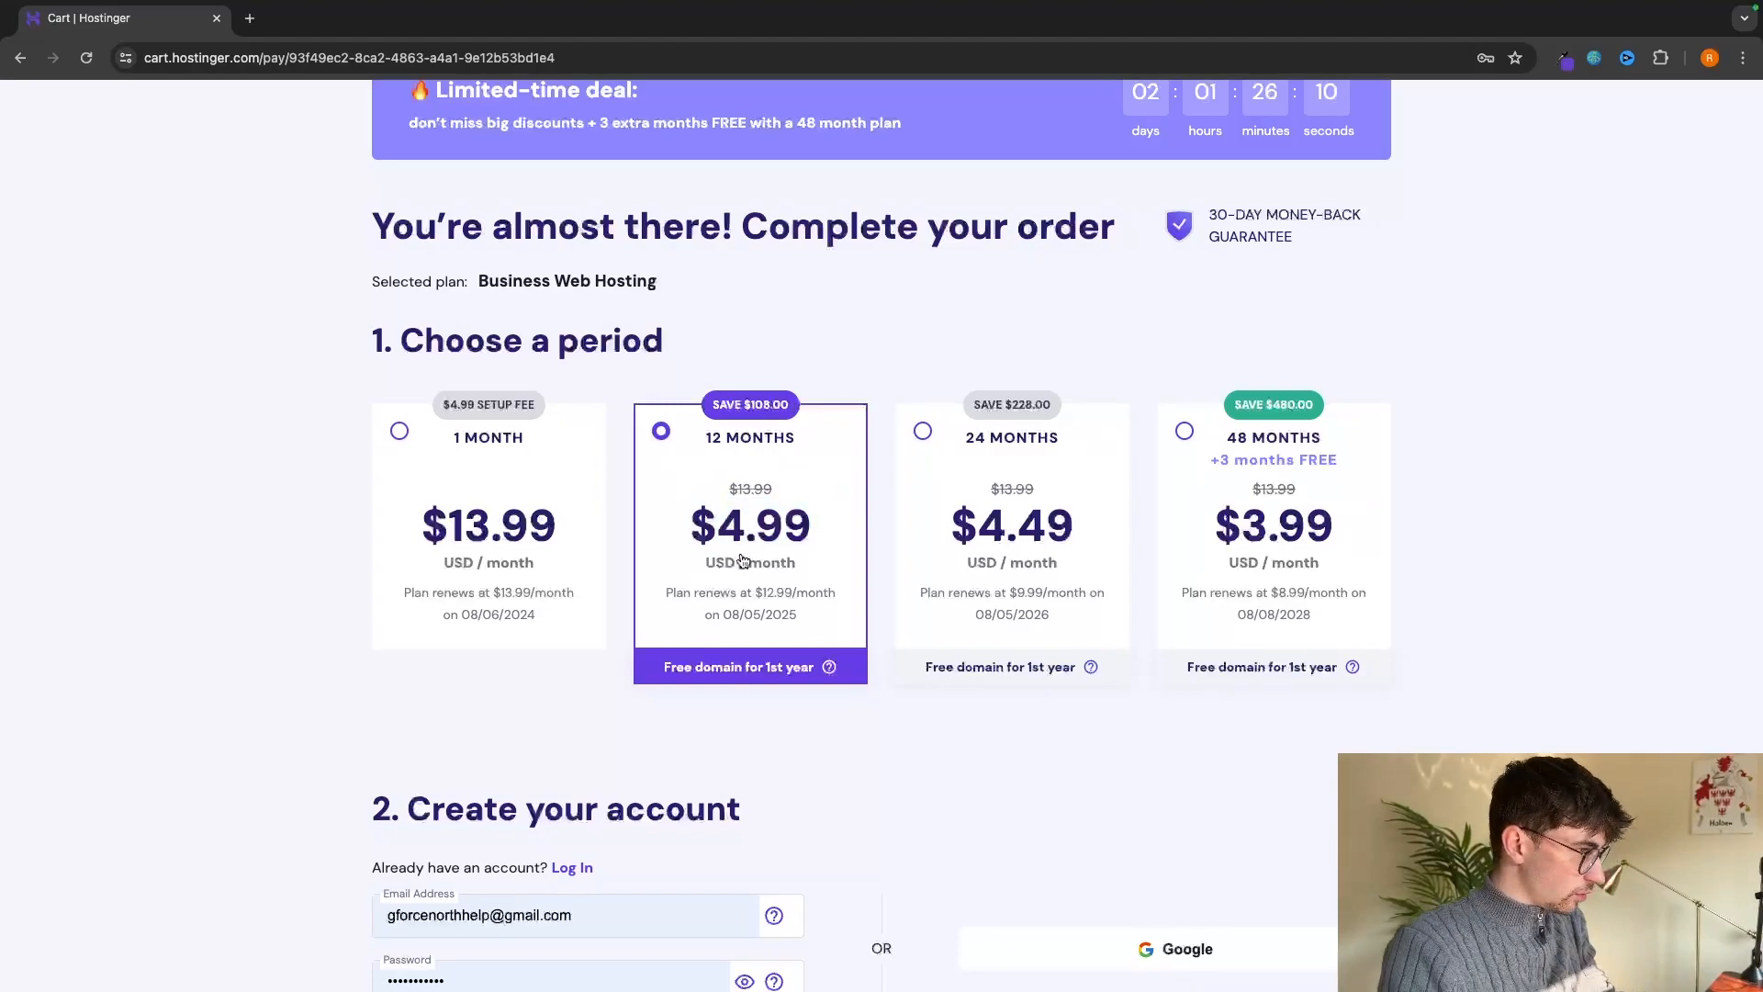
drag(756, 593, 826, 592)
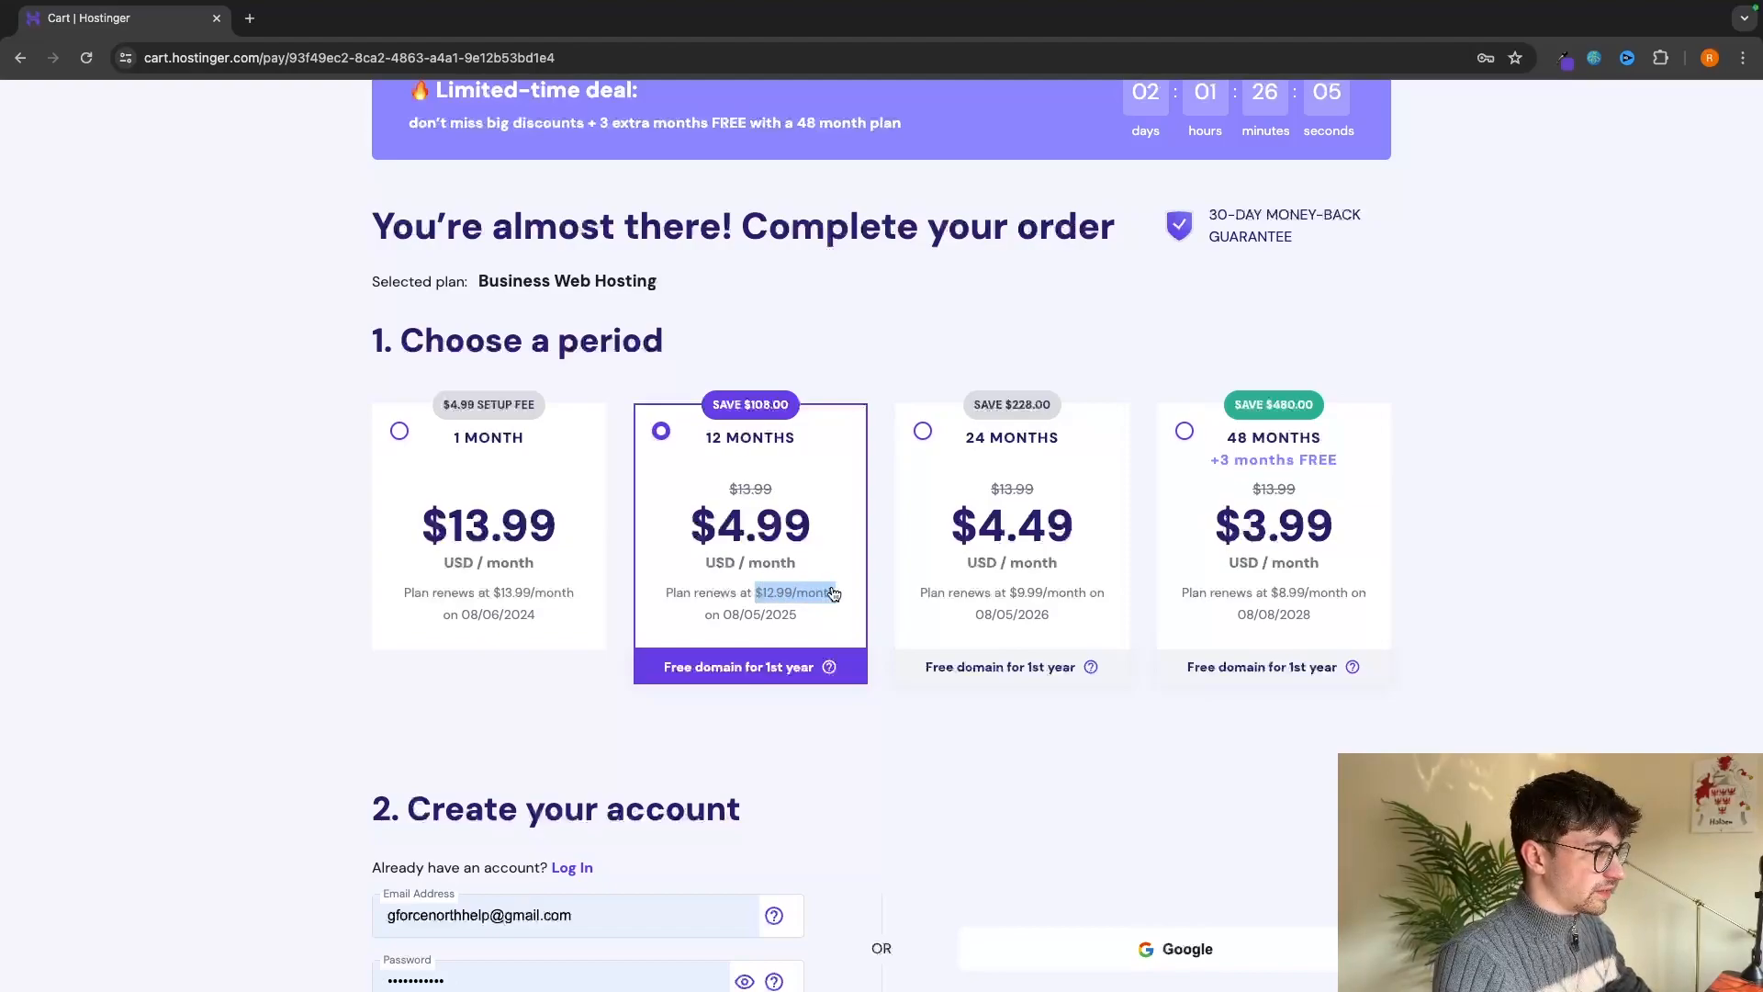
click(831, 592)
Compare the 48-month period's price and renewal rate with the 1-month period's setup fee, keeping 48 months selected.
click(1240, 496)
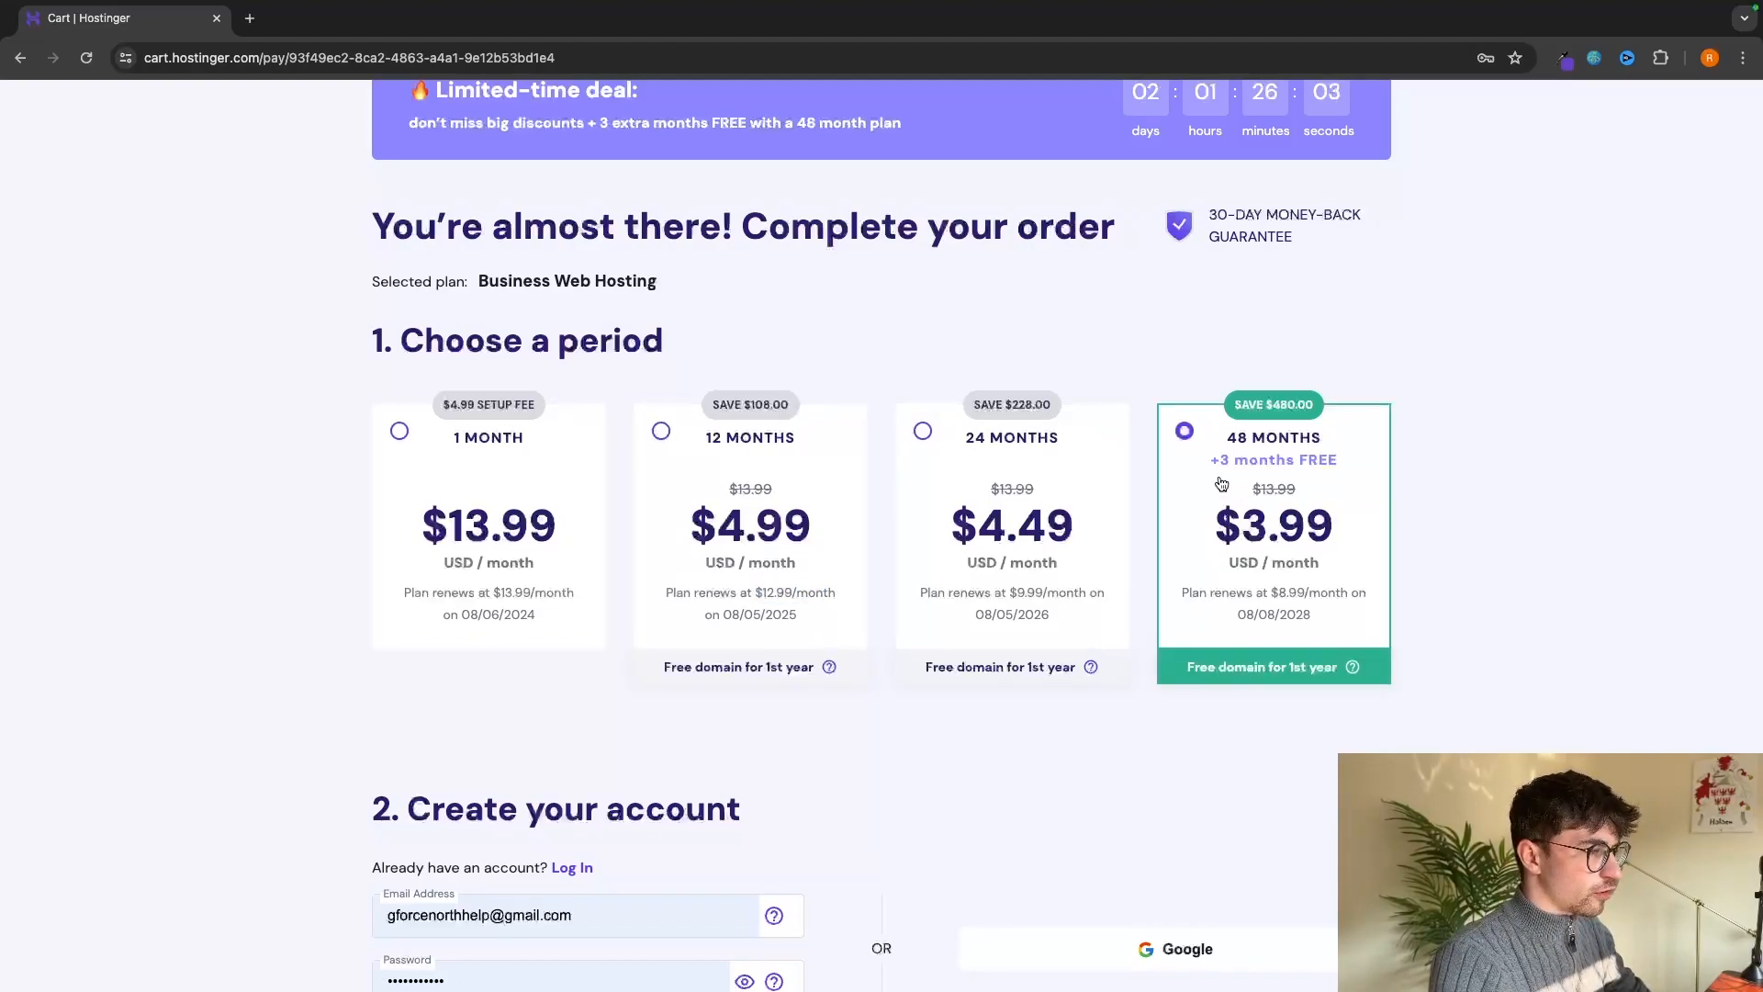
drag(1216, 529, 1328, 532)
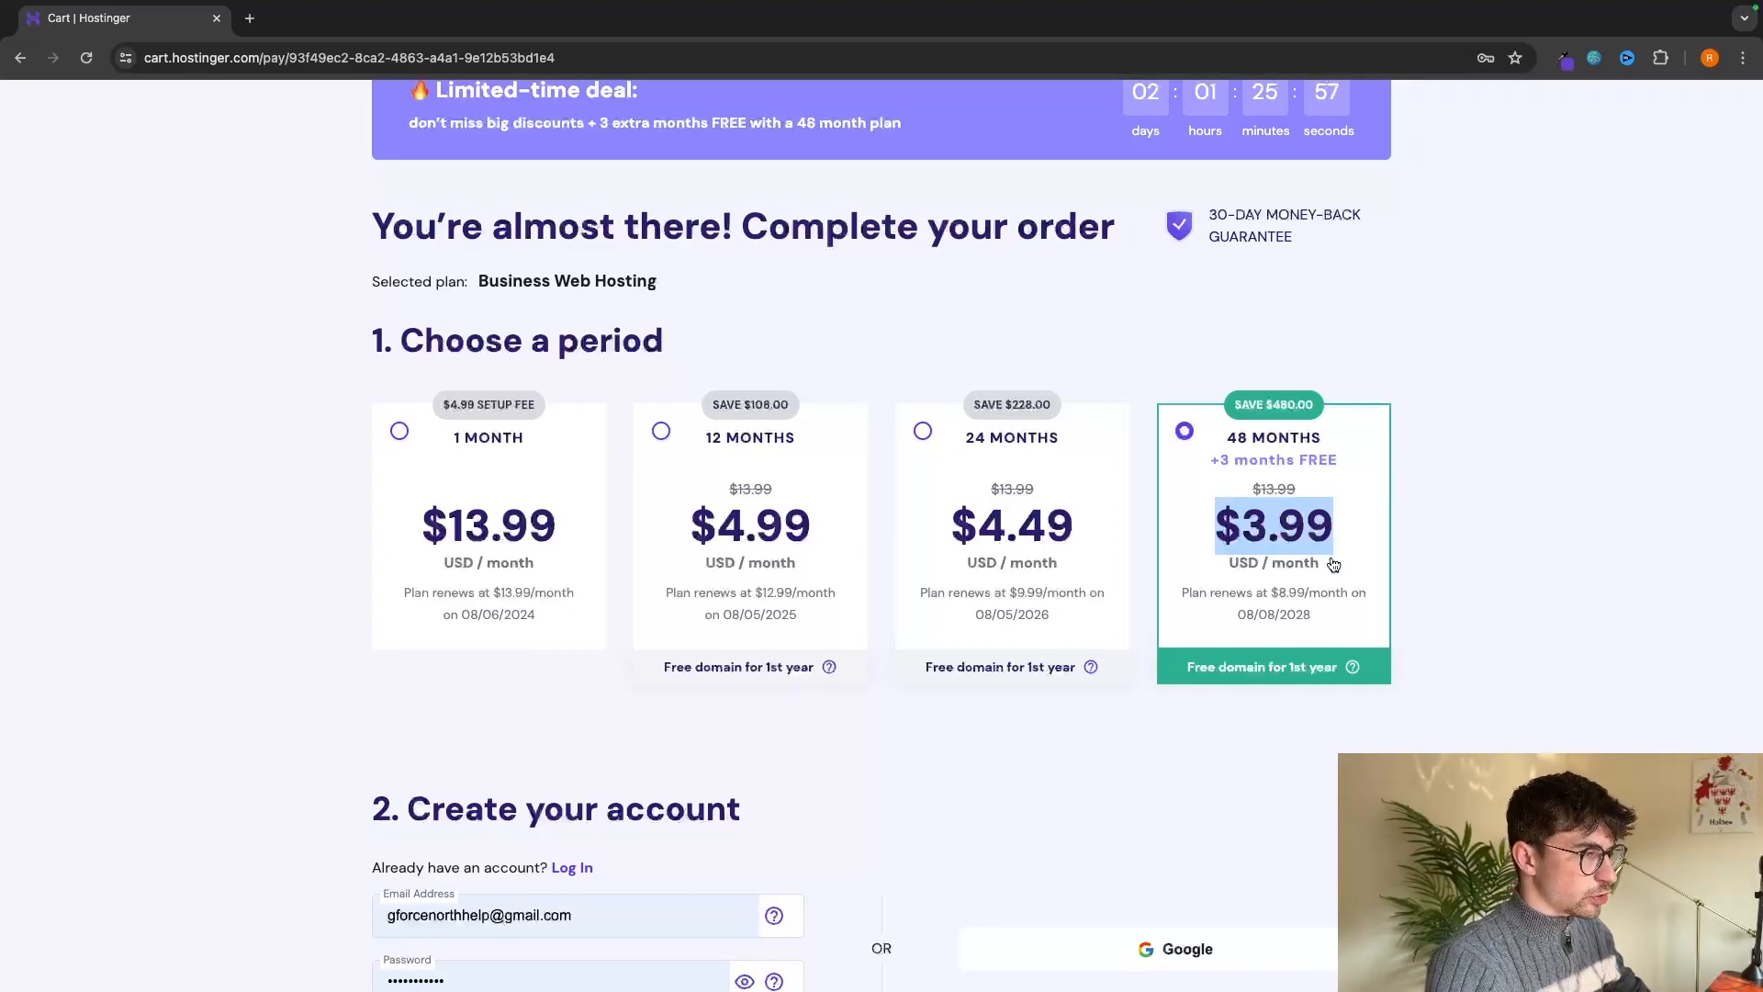
click(1304, 589)
drag(1270, 595, 1358, 602)
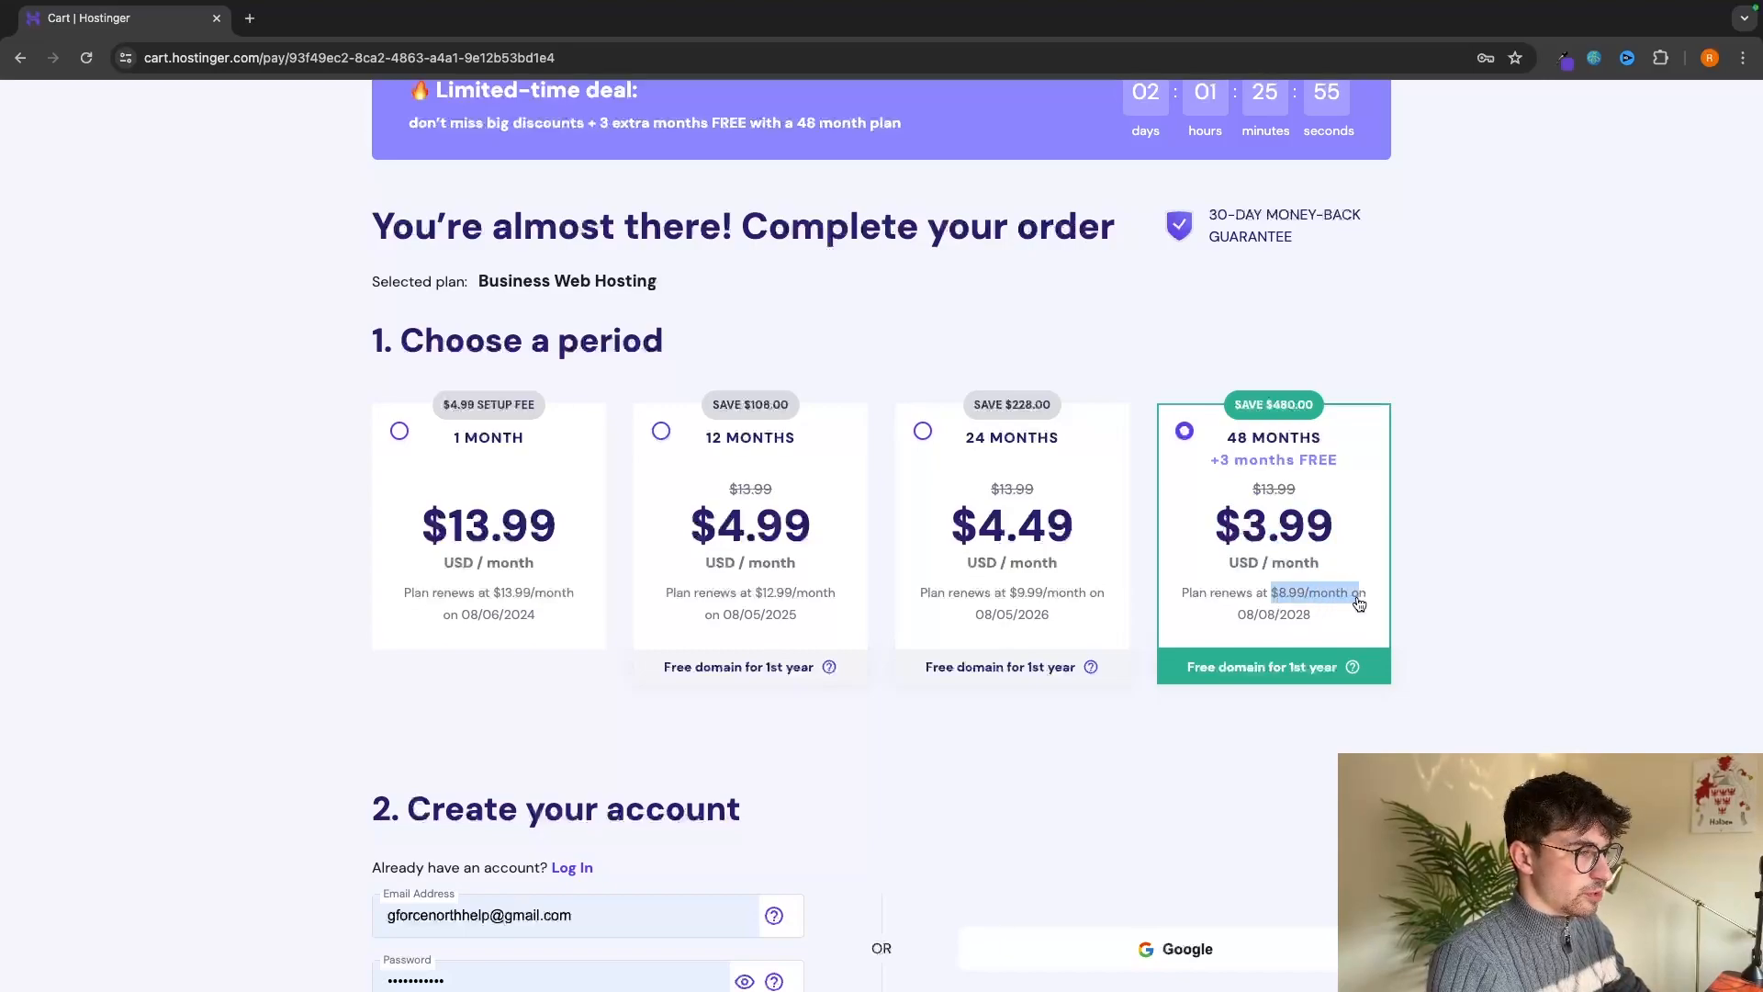
click(1358, 603)
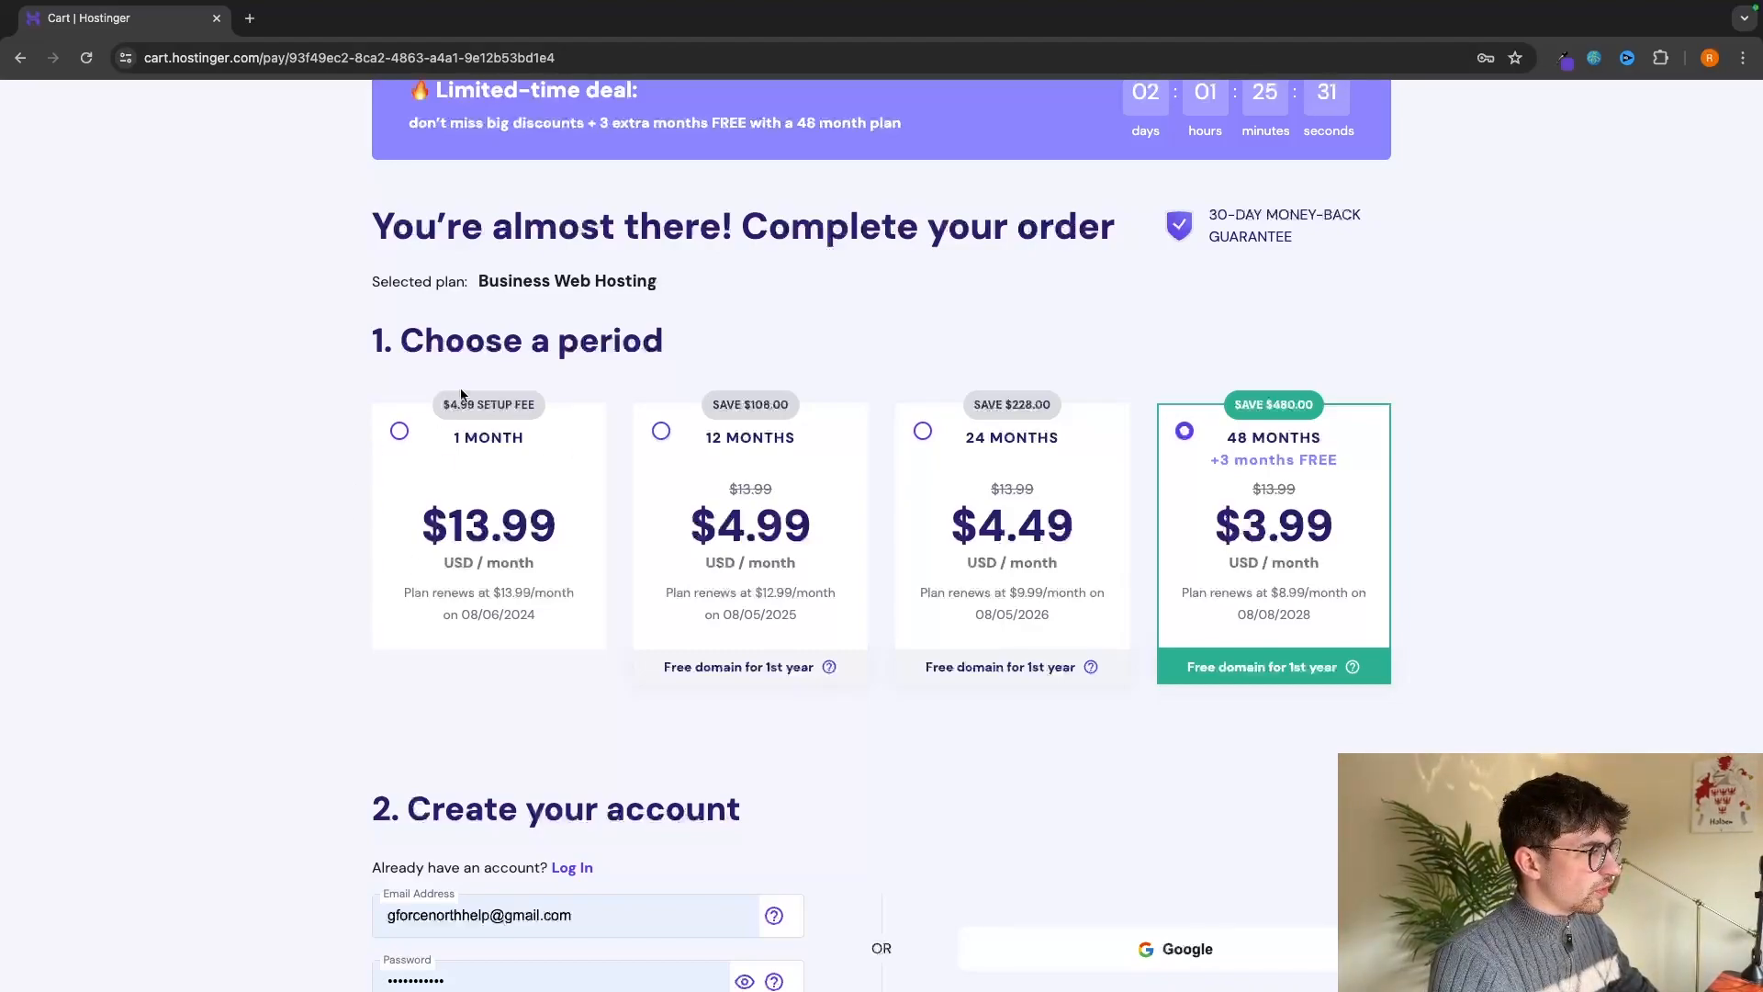
click(511, 450)
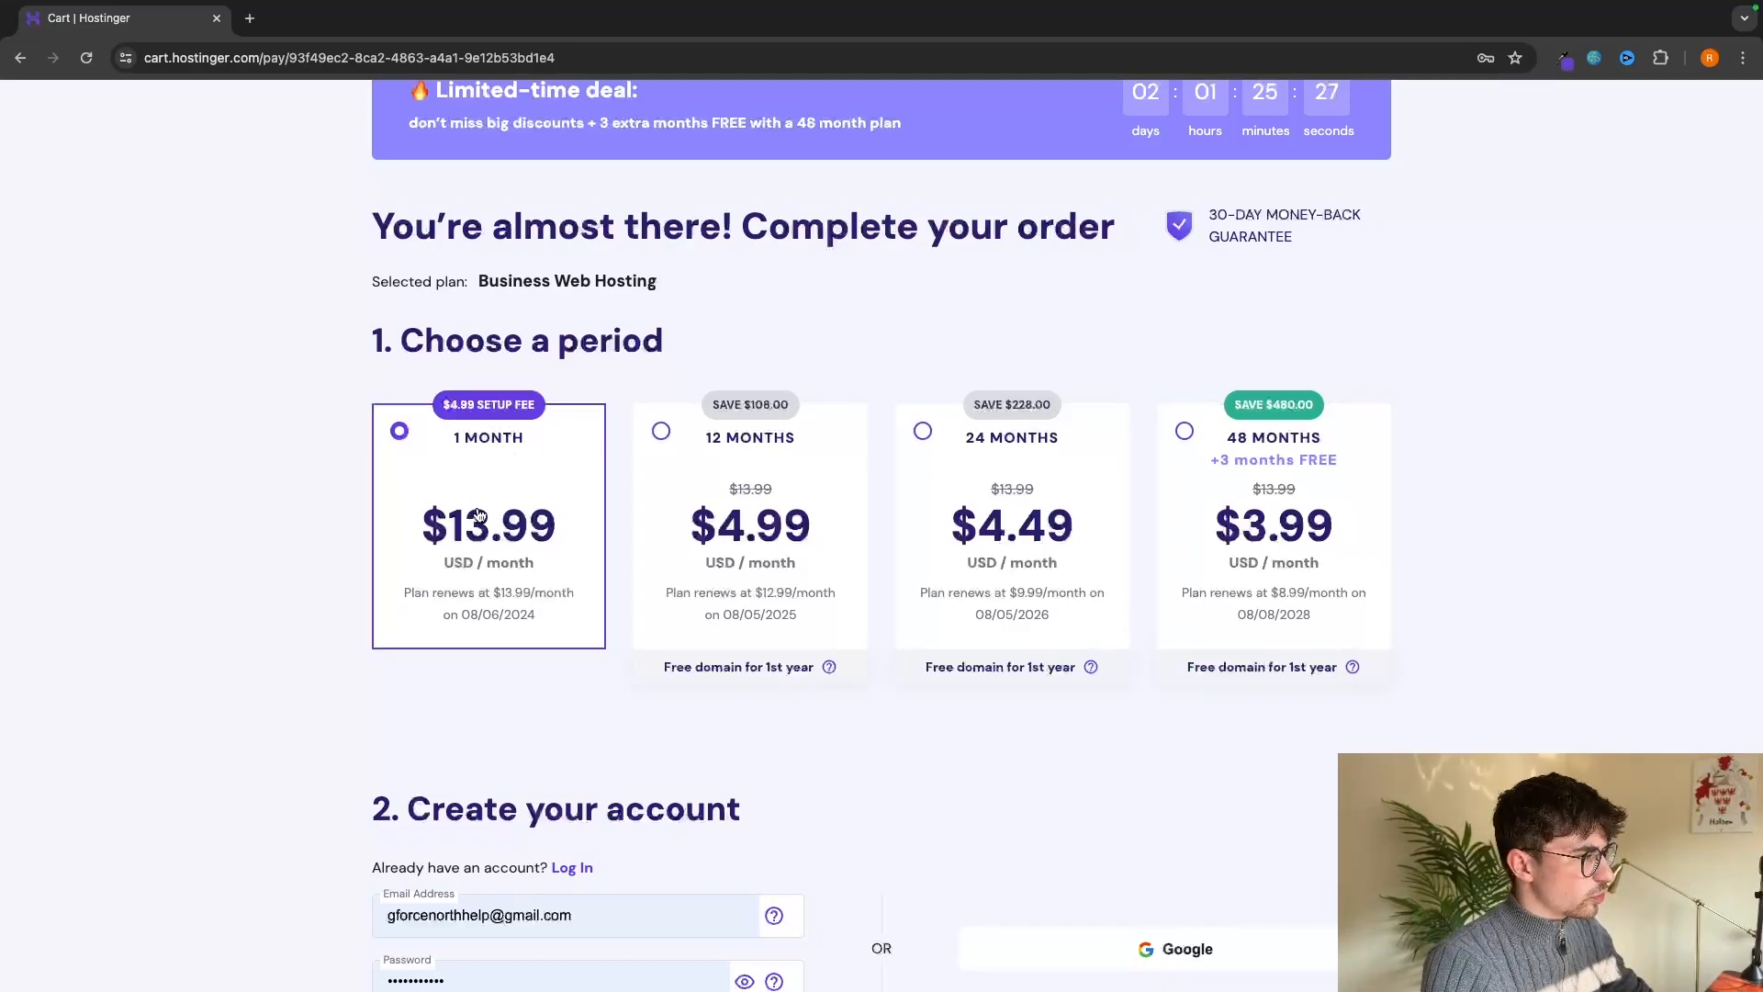
drag(442, 405, 520, 411)
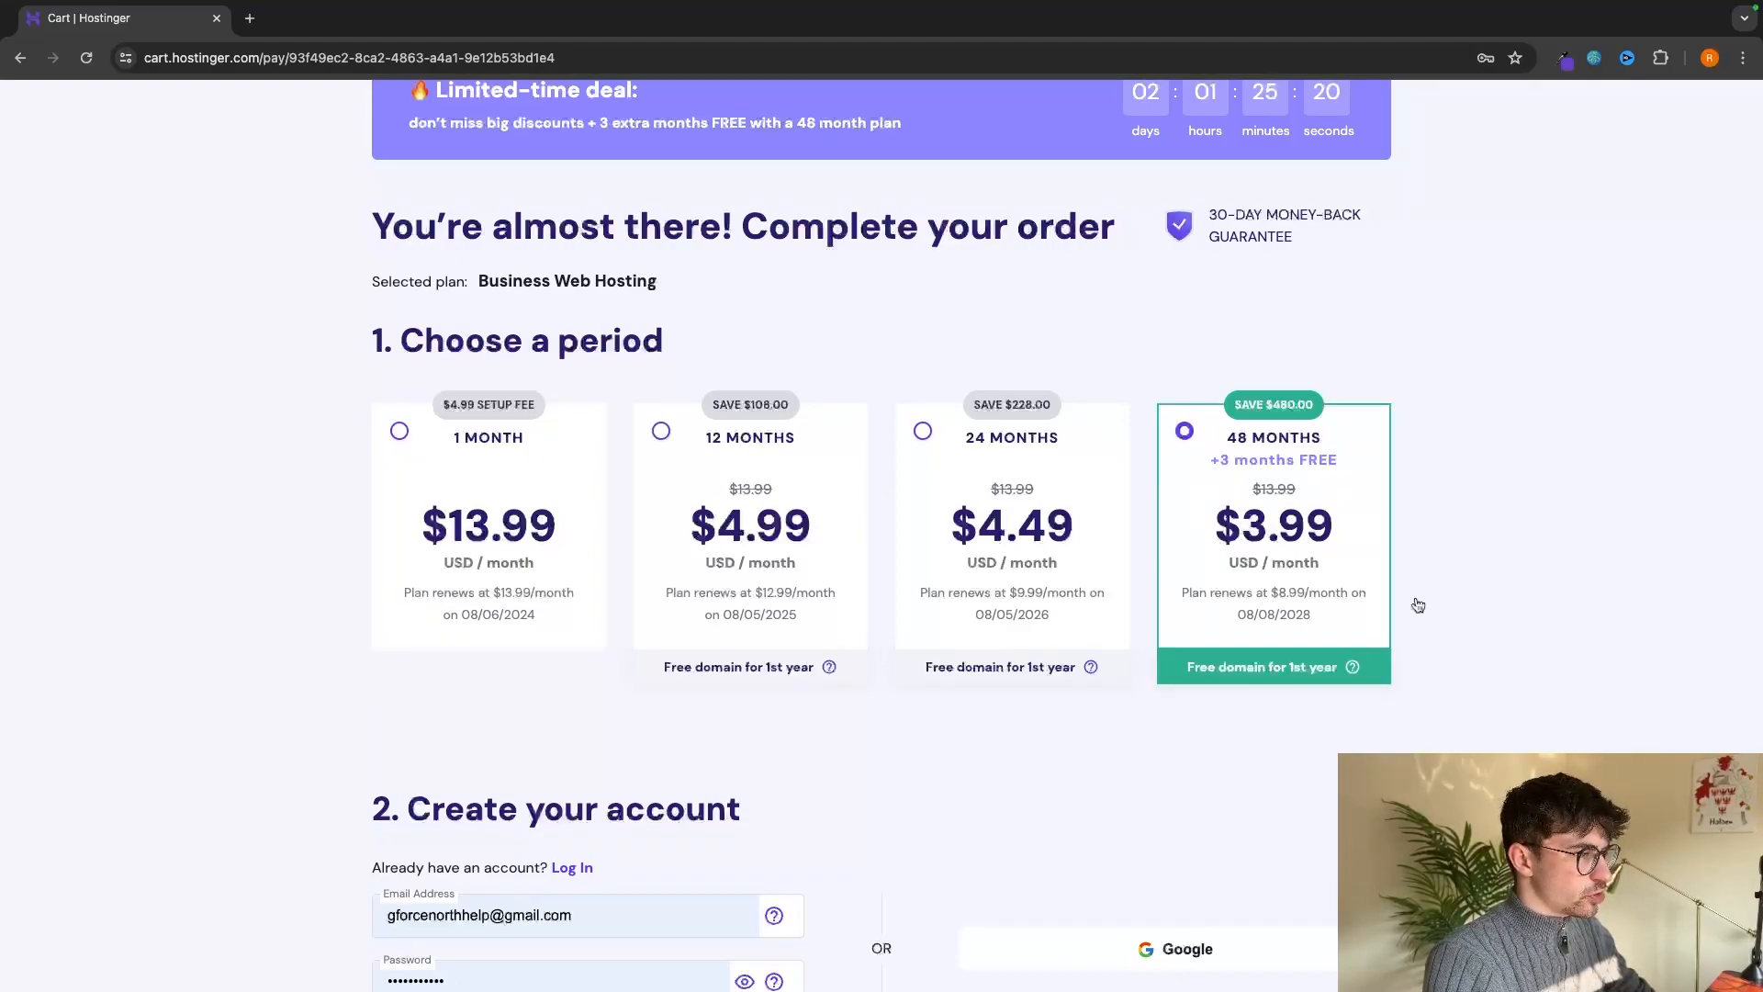
Review the account and payment sections, and submit the credit card payment for the 48-month Business Web Hosting order.
scroll(1424, 503, down, 3)
scroll(1425, 503, down, 2)
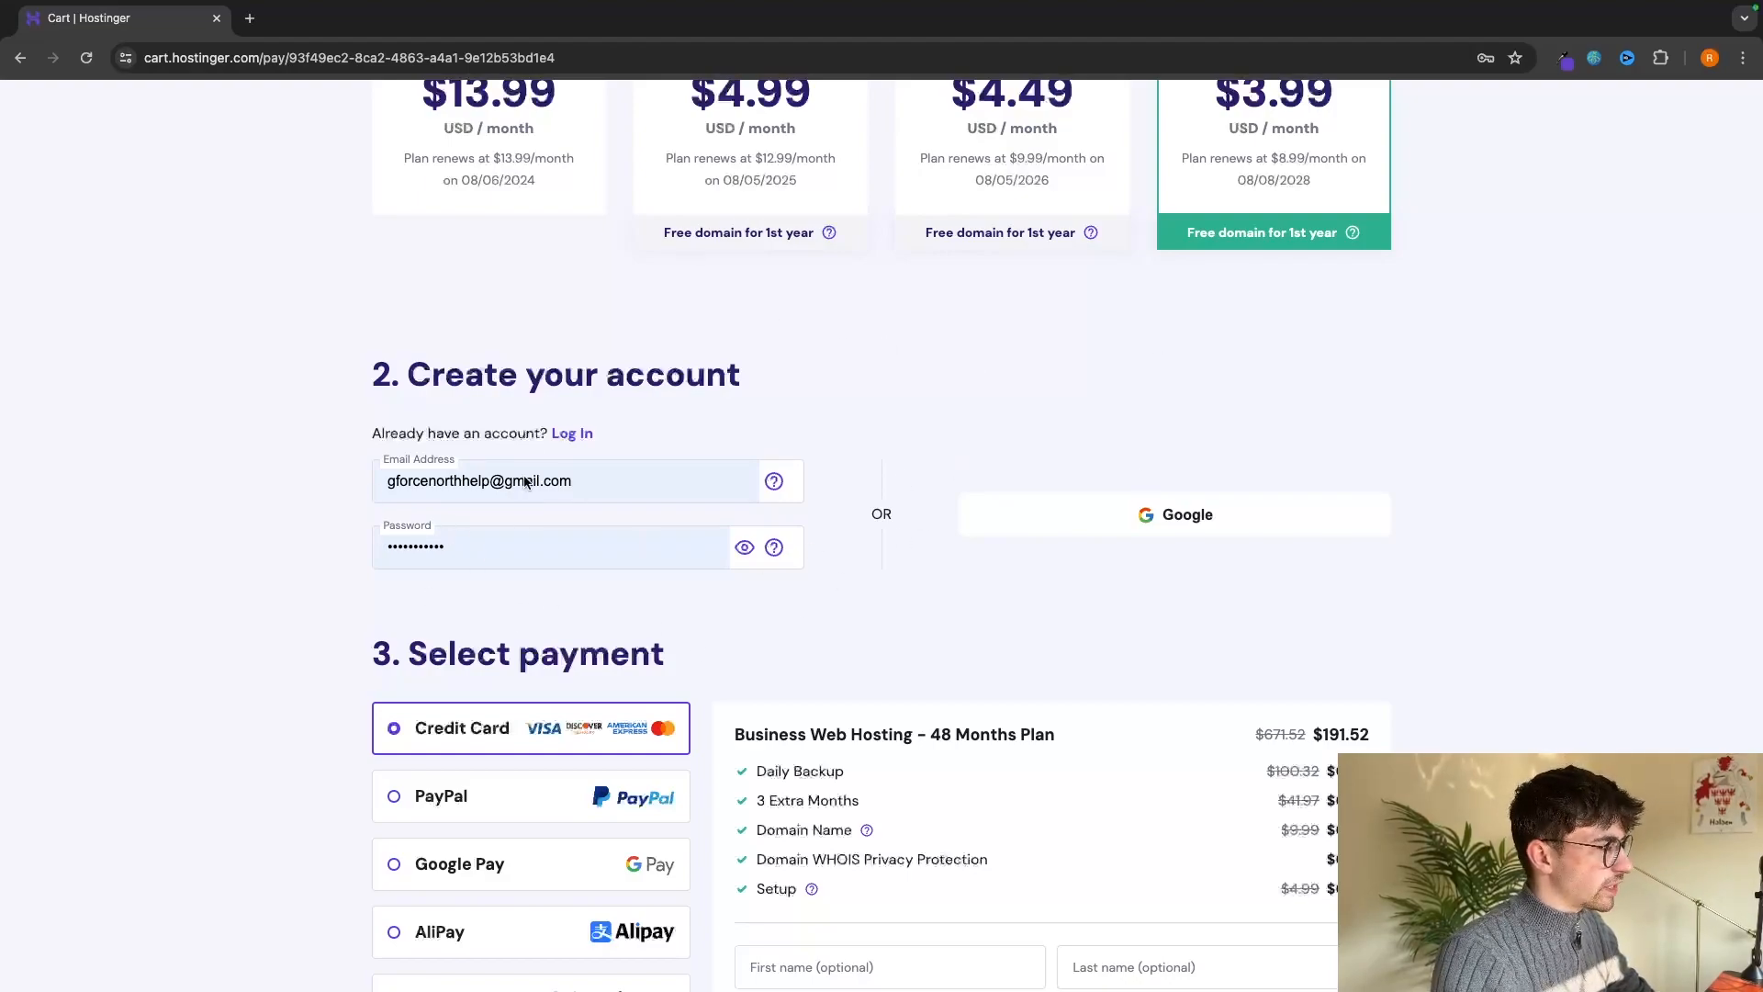
scroll(950, 346, down, 5)
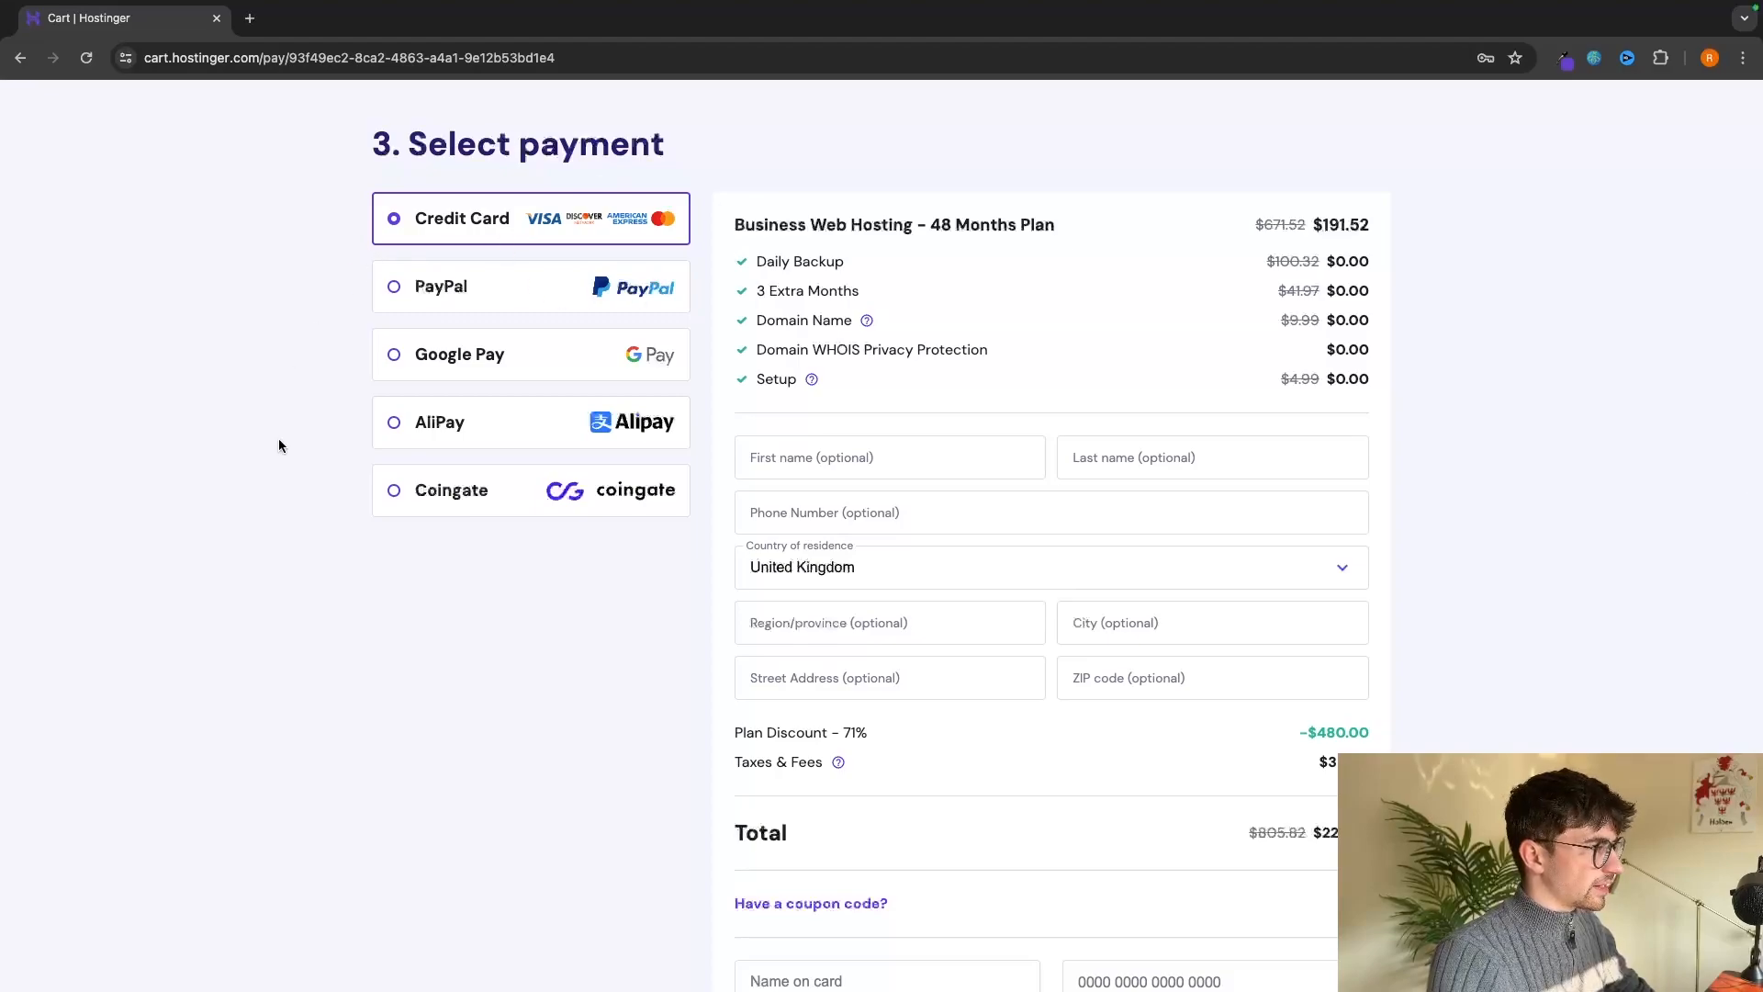
scroll(993, 389, down, 1)
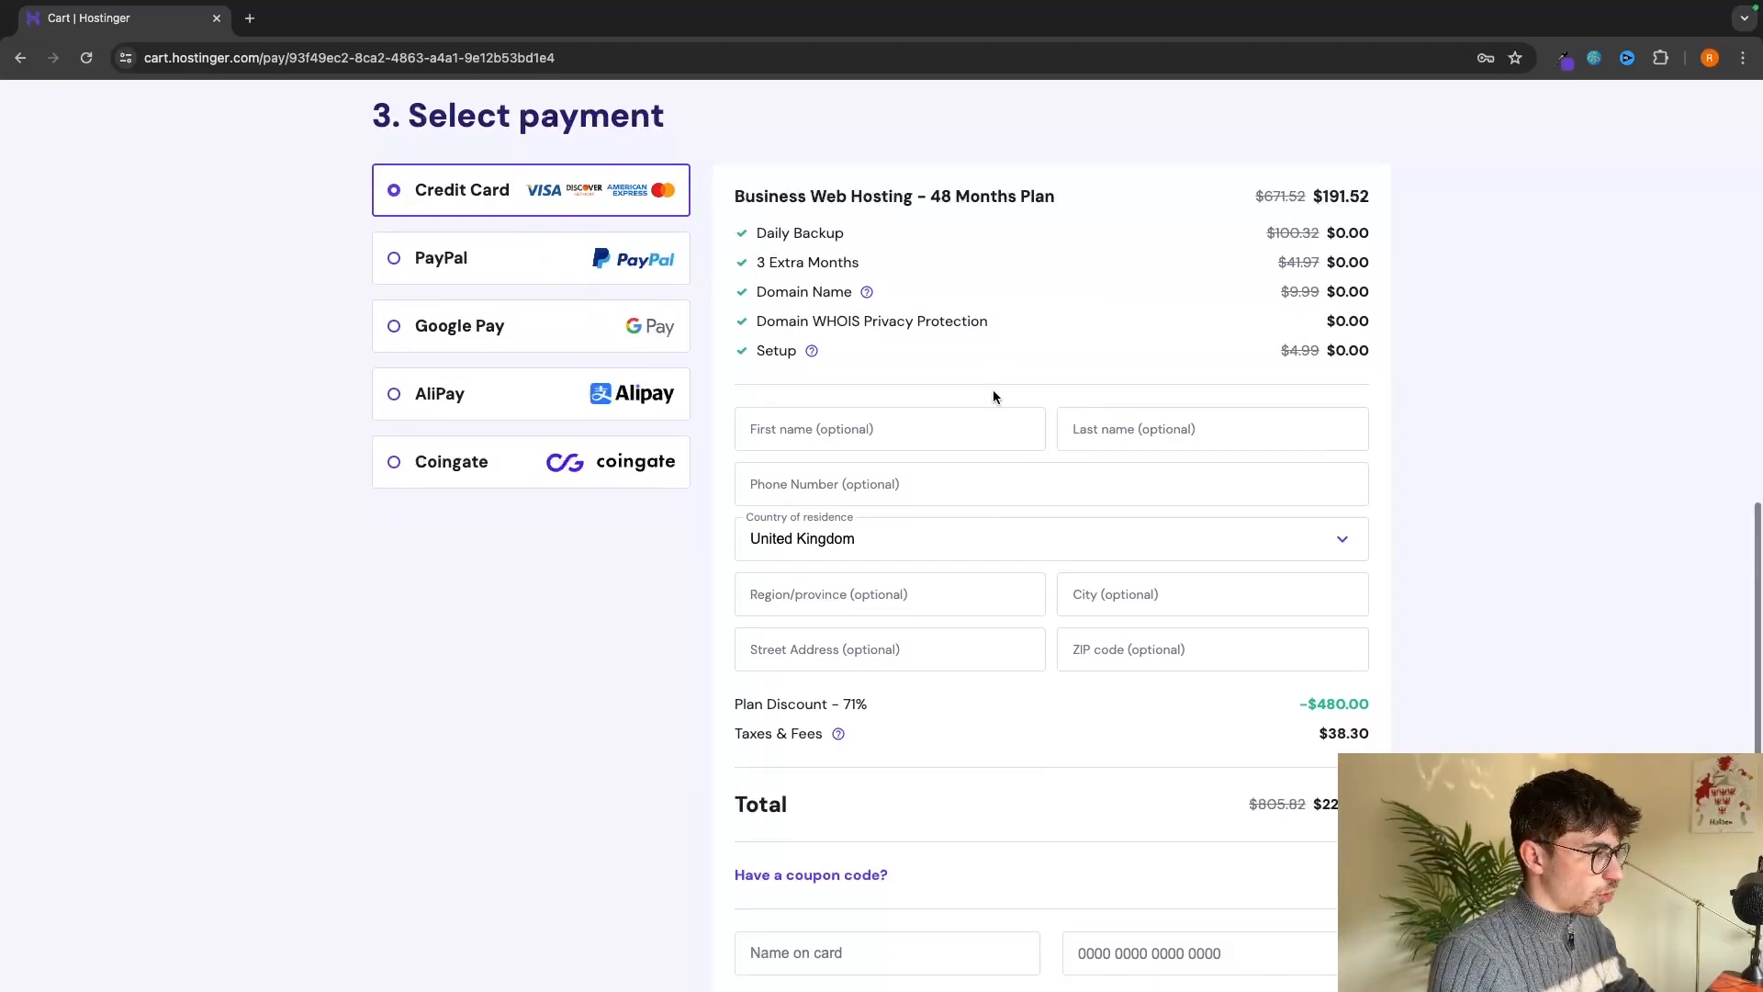
scroll(1271, 464, down, 2)
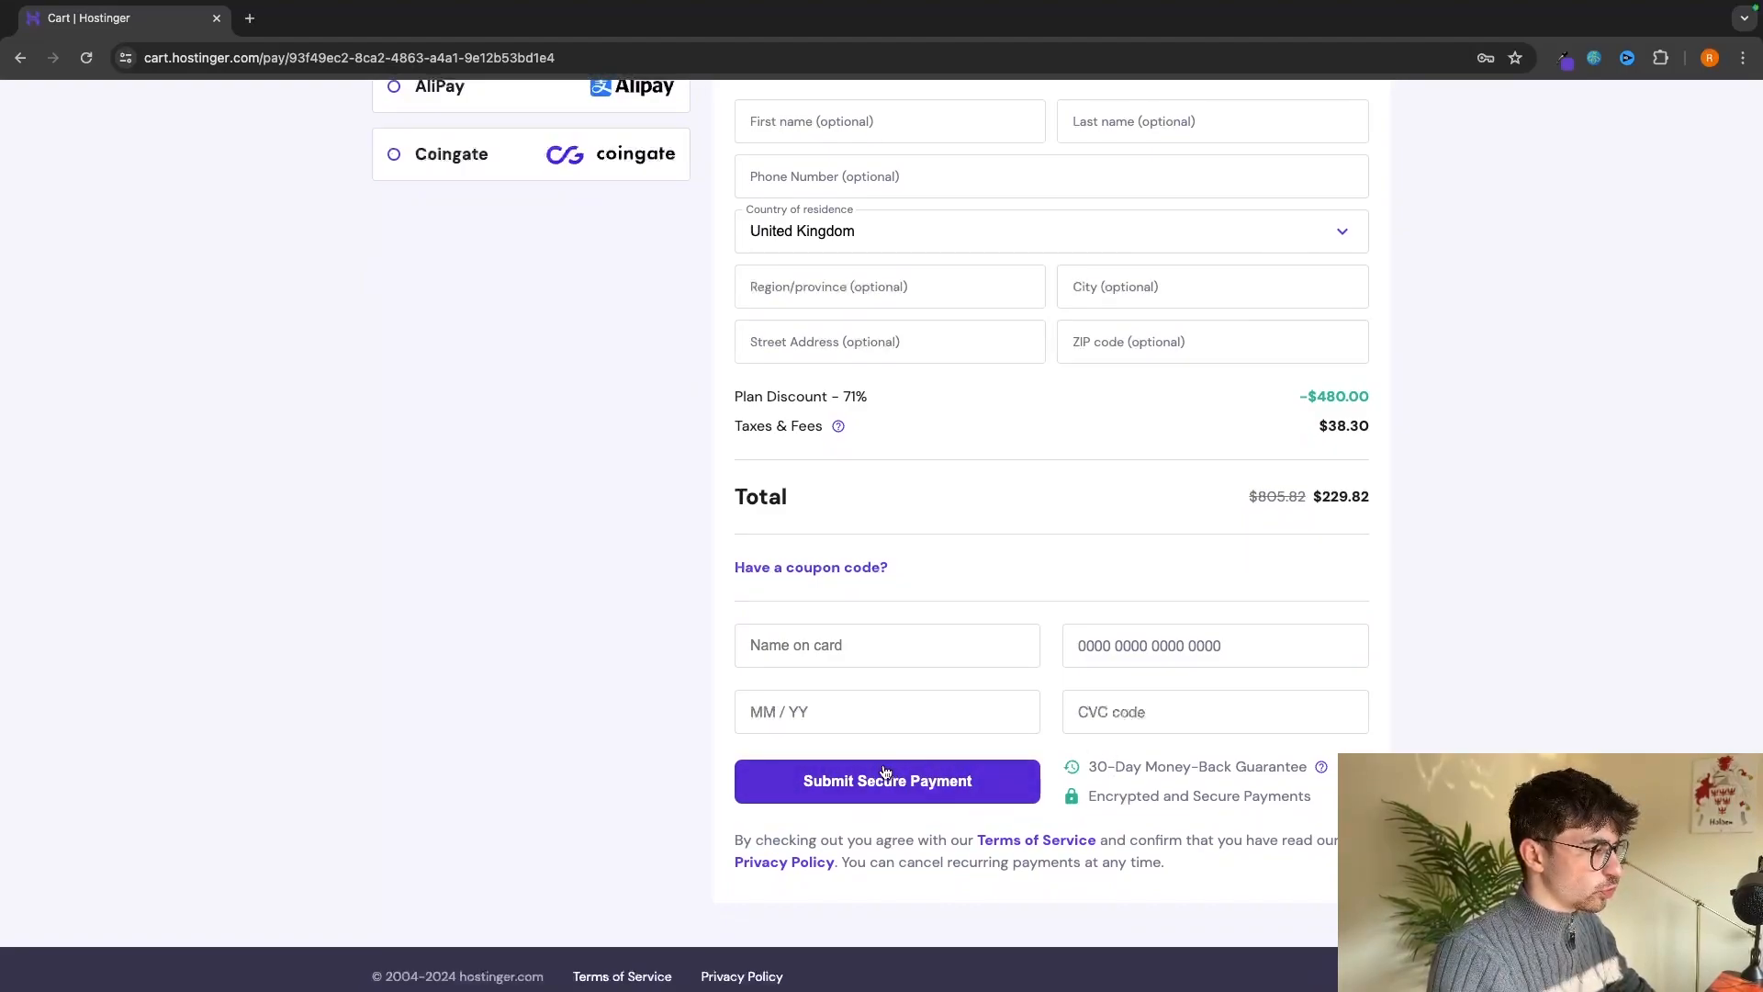
click(964, 784)
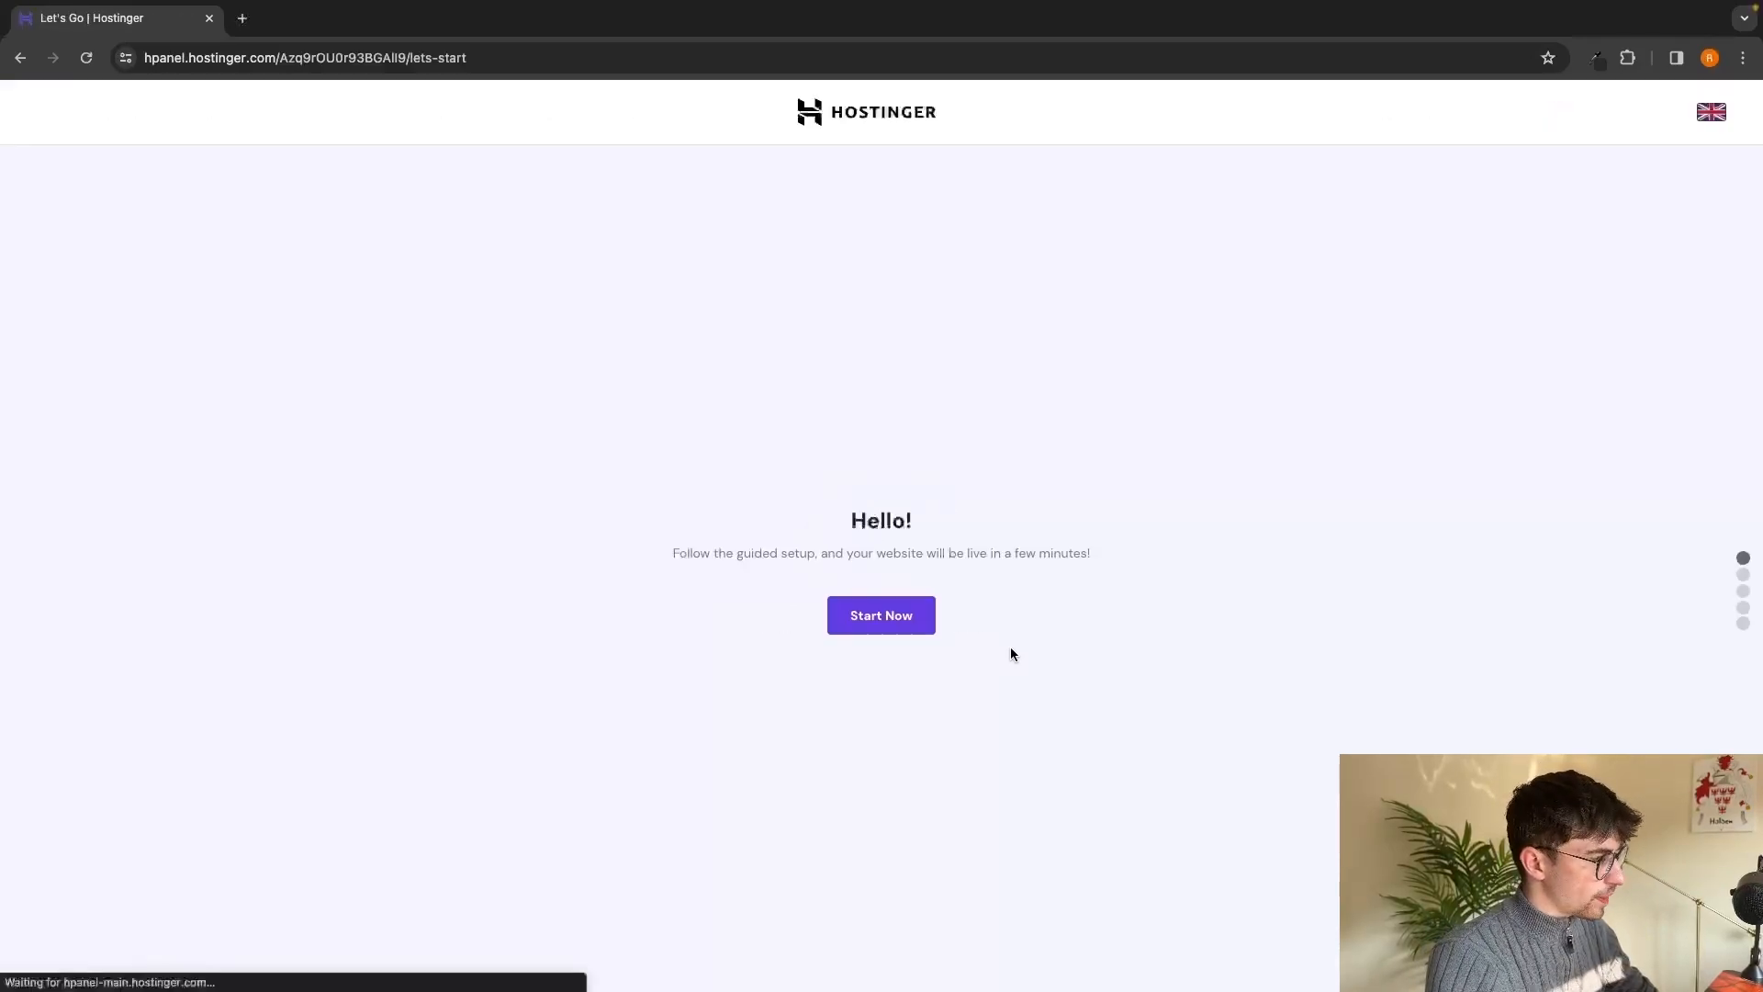
Start the guided setup and answer that the website is for yourself and you are building it yourself, and review the website types.
click(921, 724)
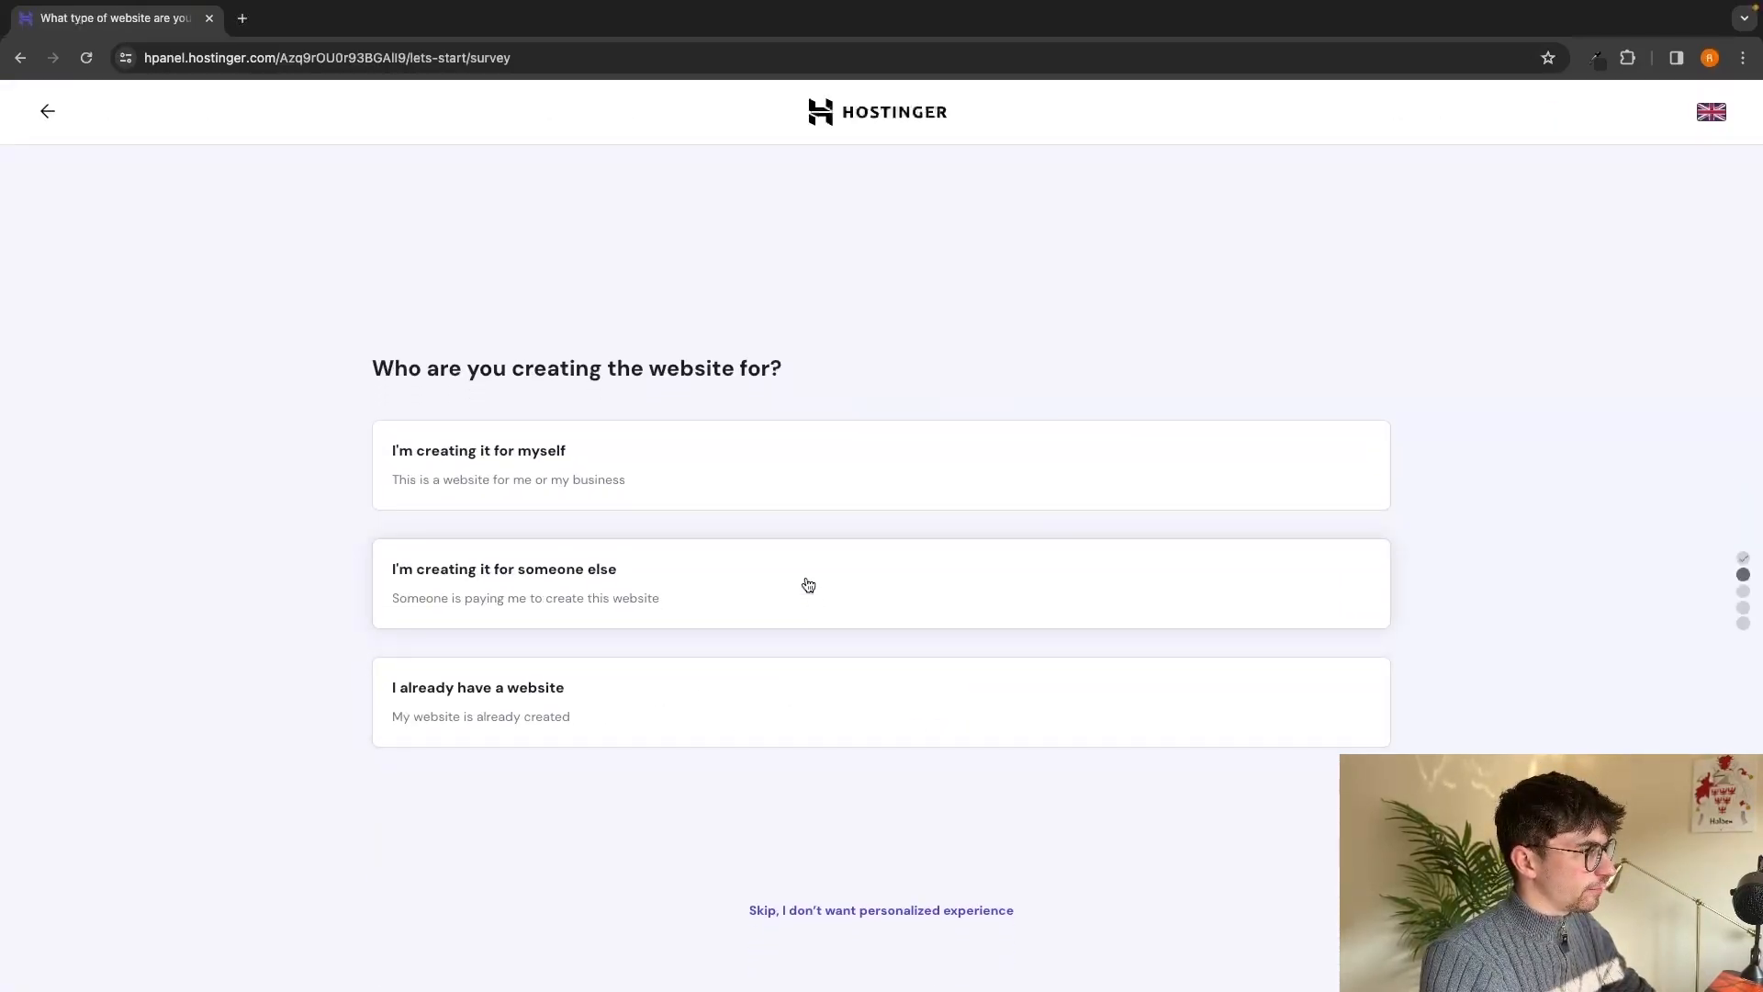
drag(367, 367, 779, 359)
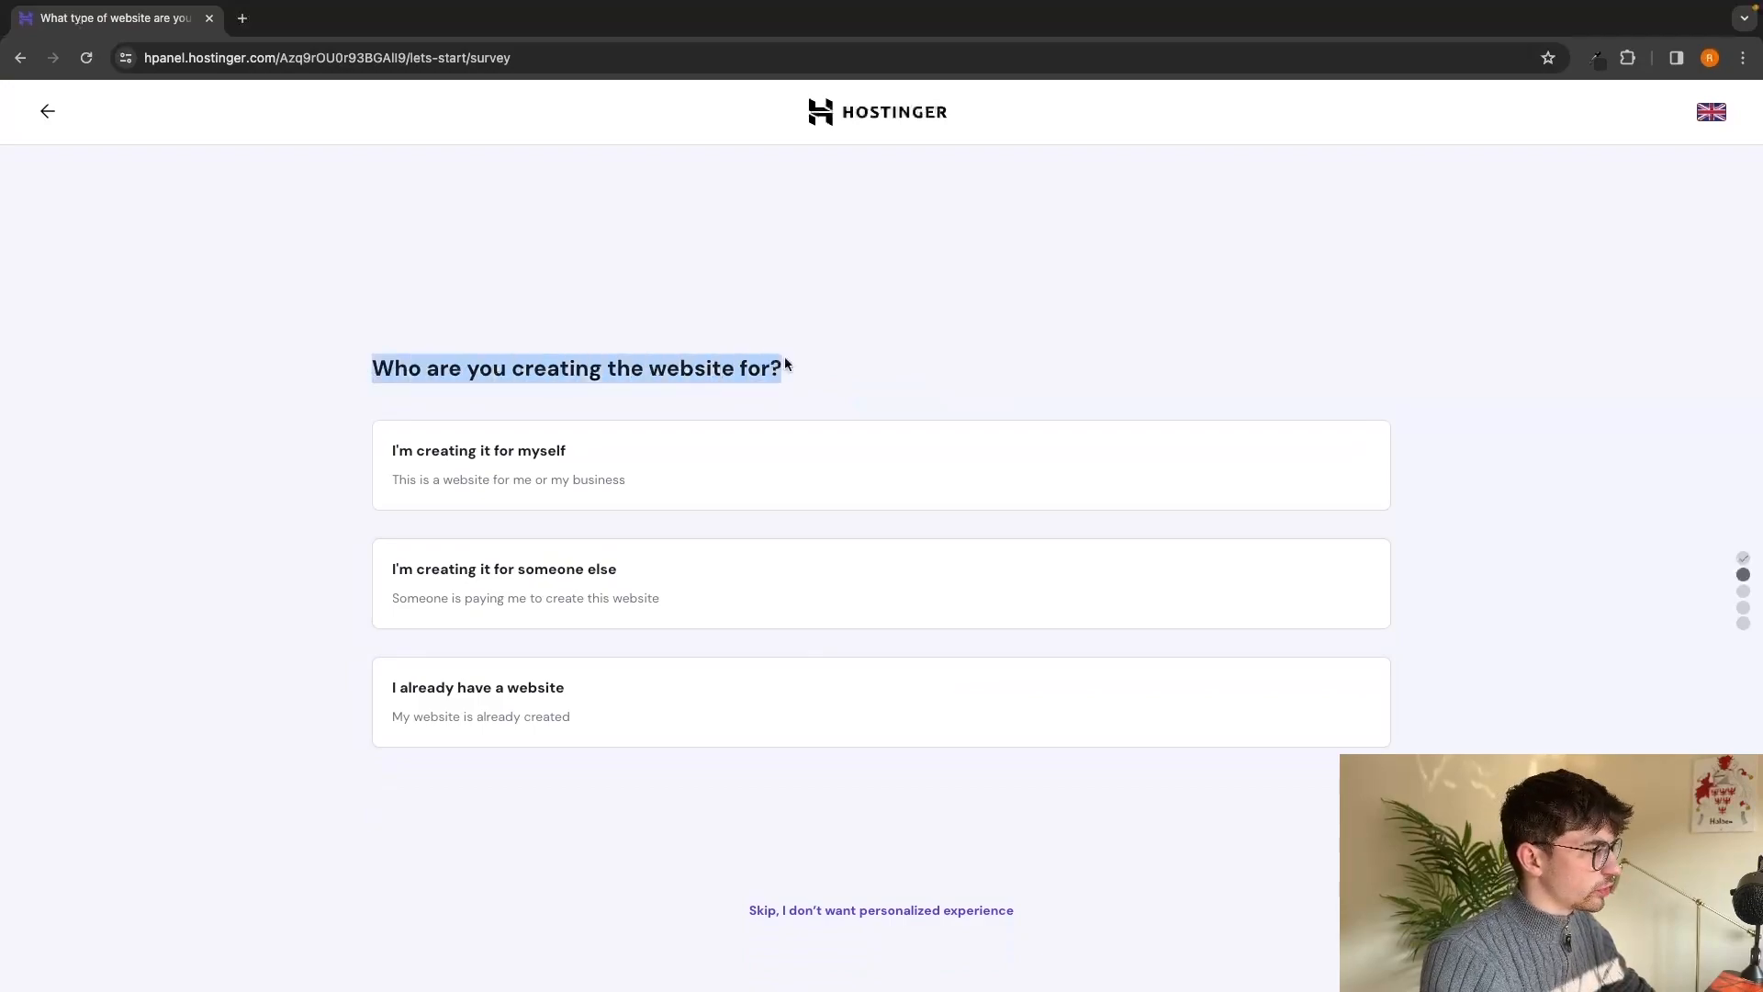
click(780, 358)
click(493, 459)
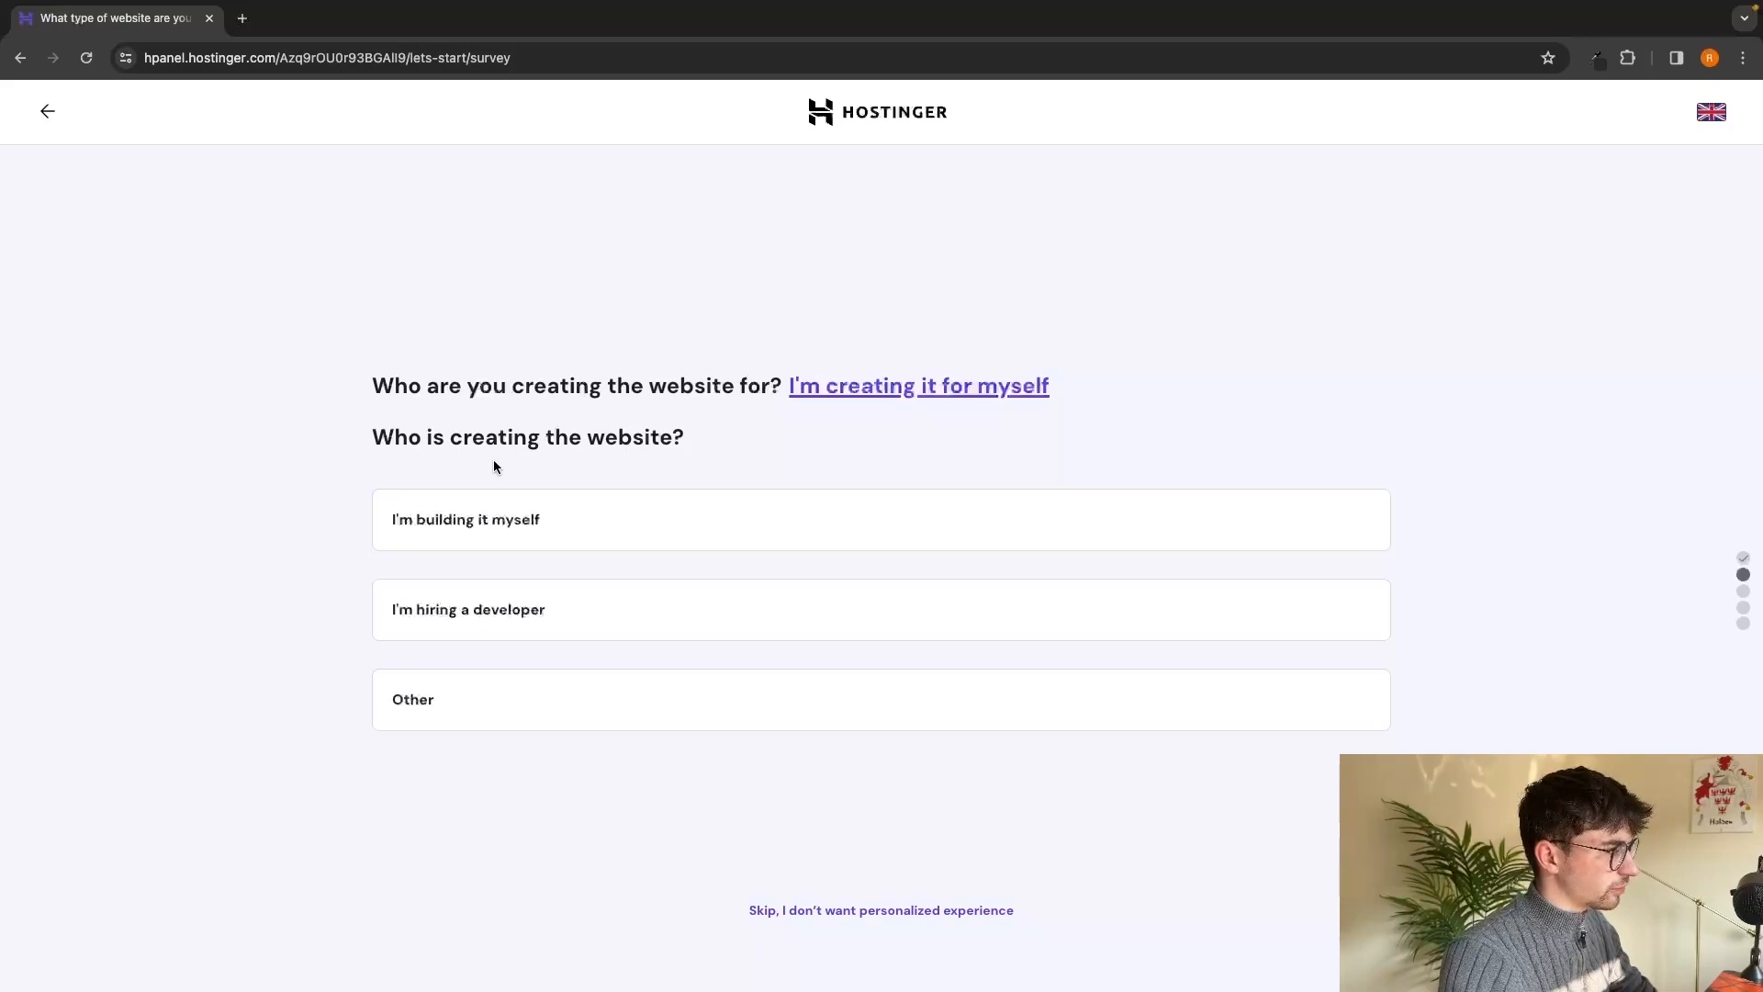
click(439, 524)
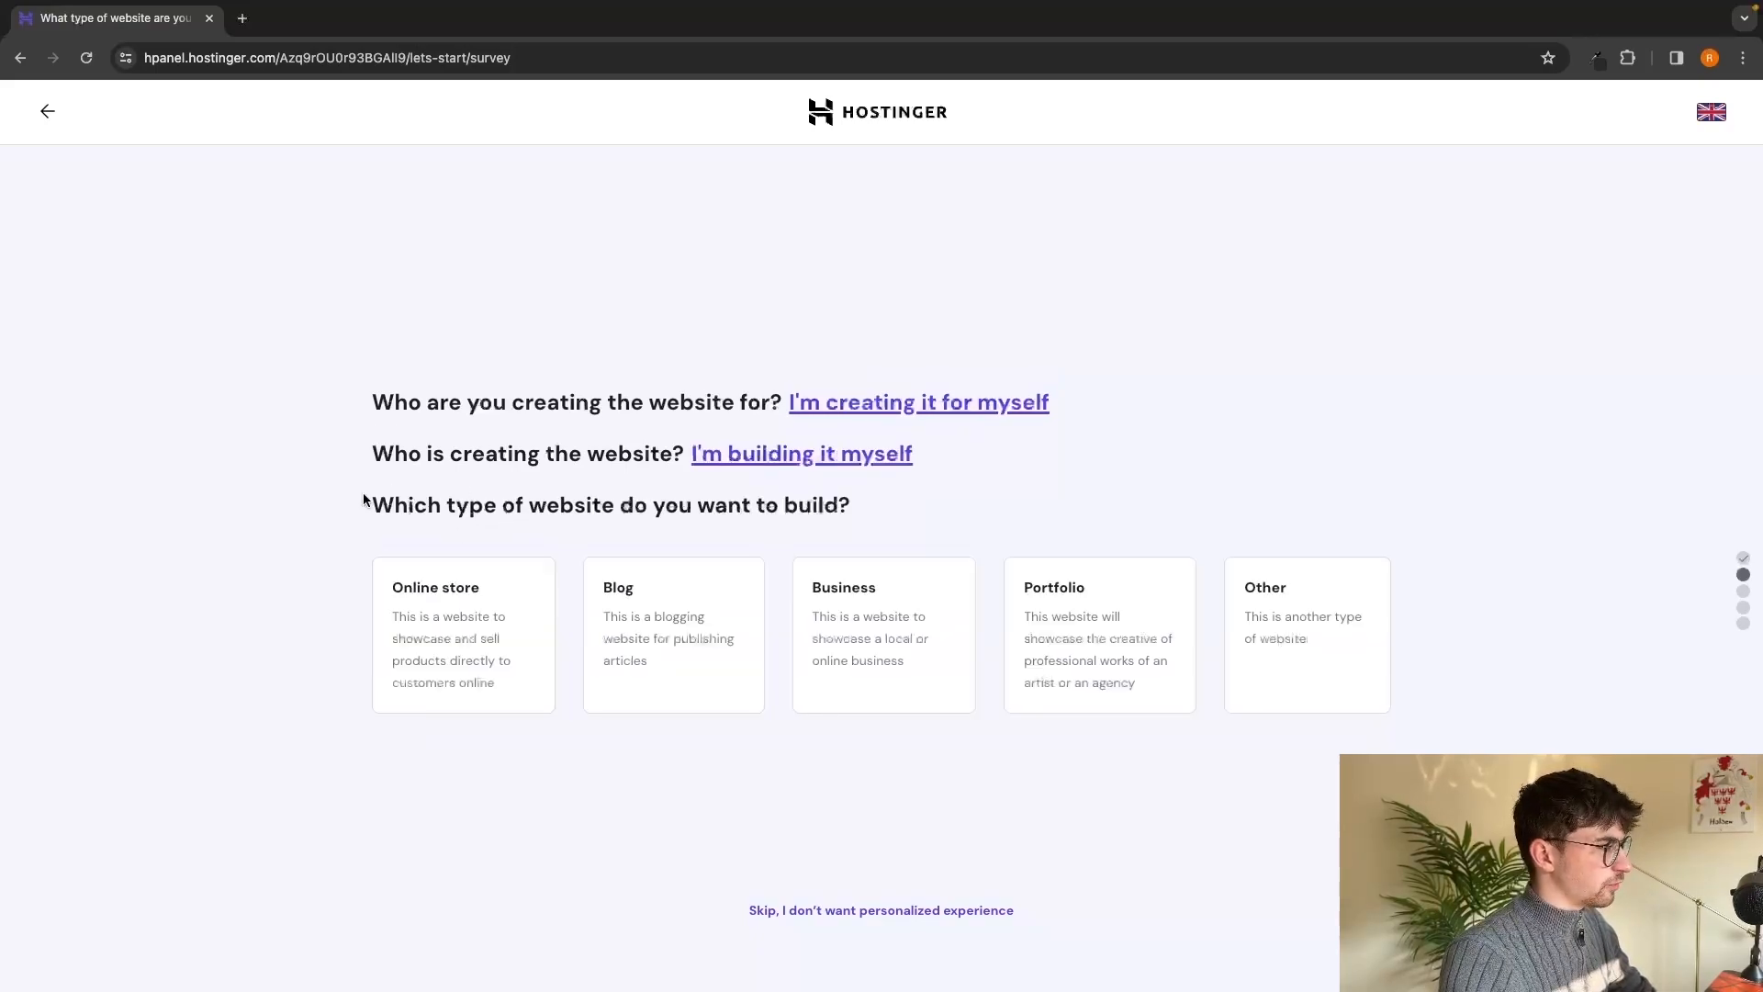
drag(367, 503, 851, 515)
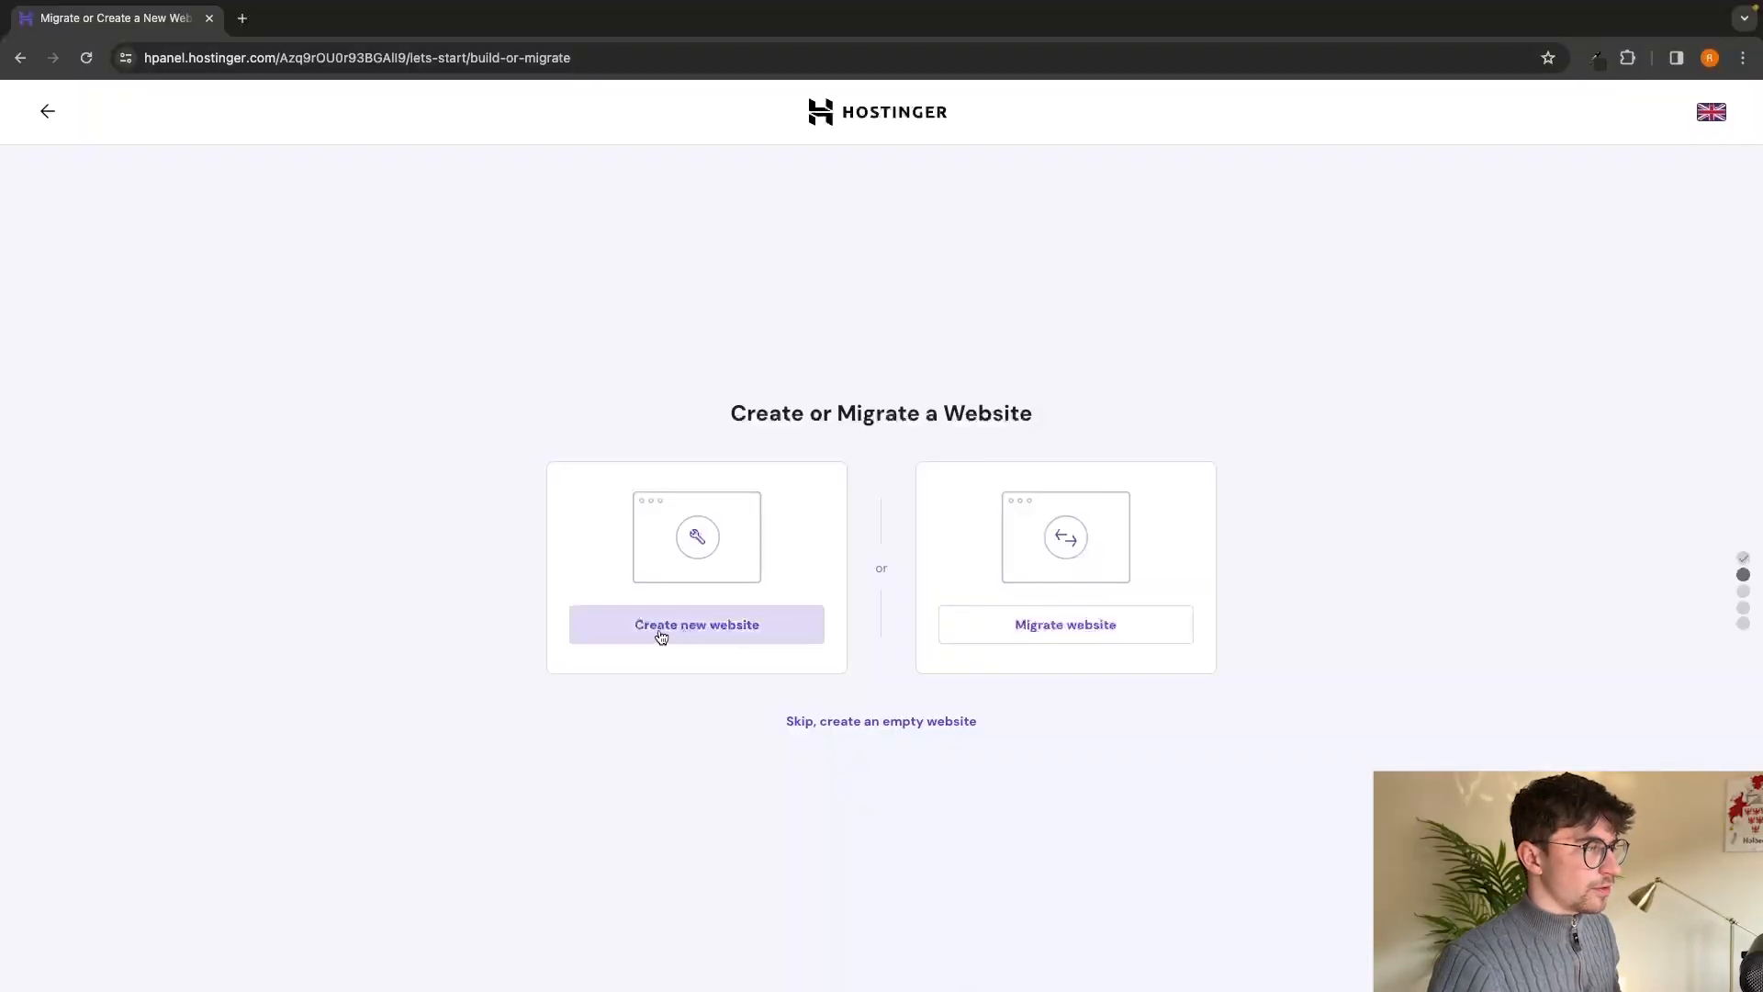
Choose to create a new website, compare the two platforms and select WordPress with AI.
click(662, 636)
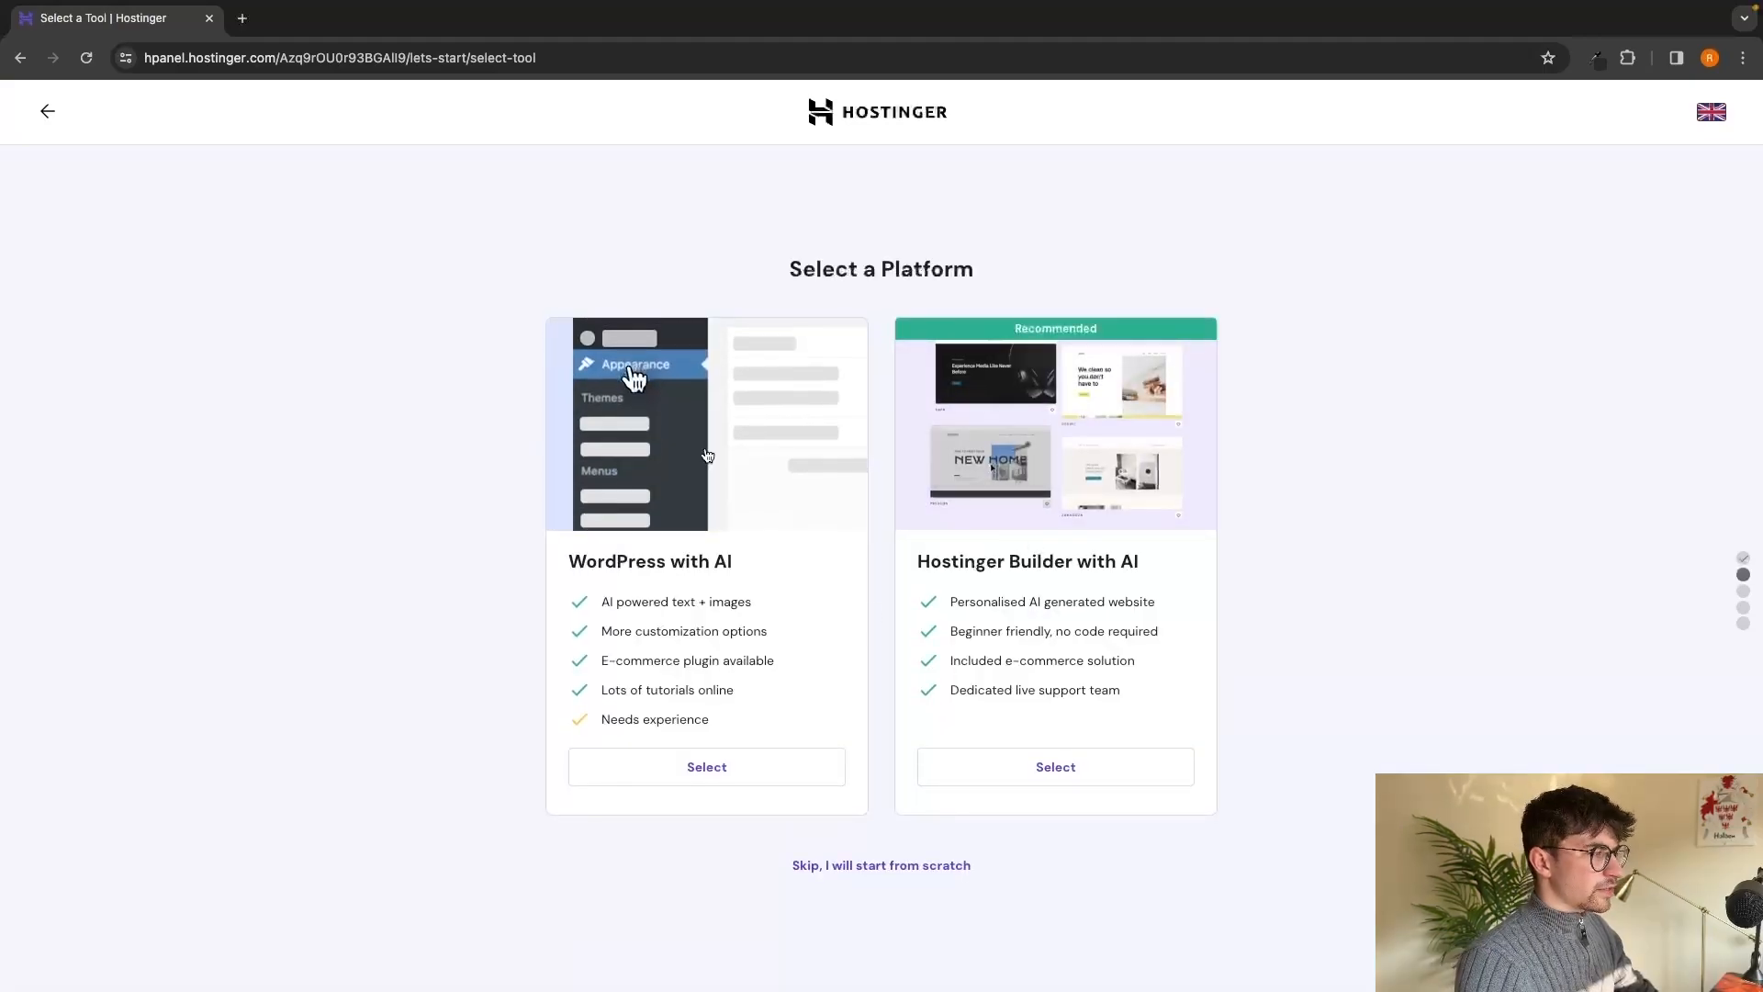
drag(916, 560, 1142, 563)
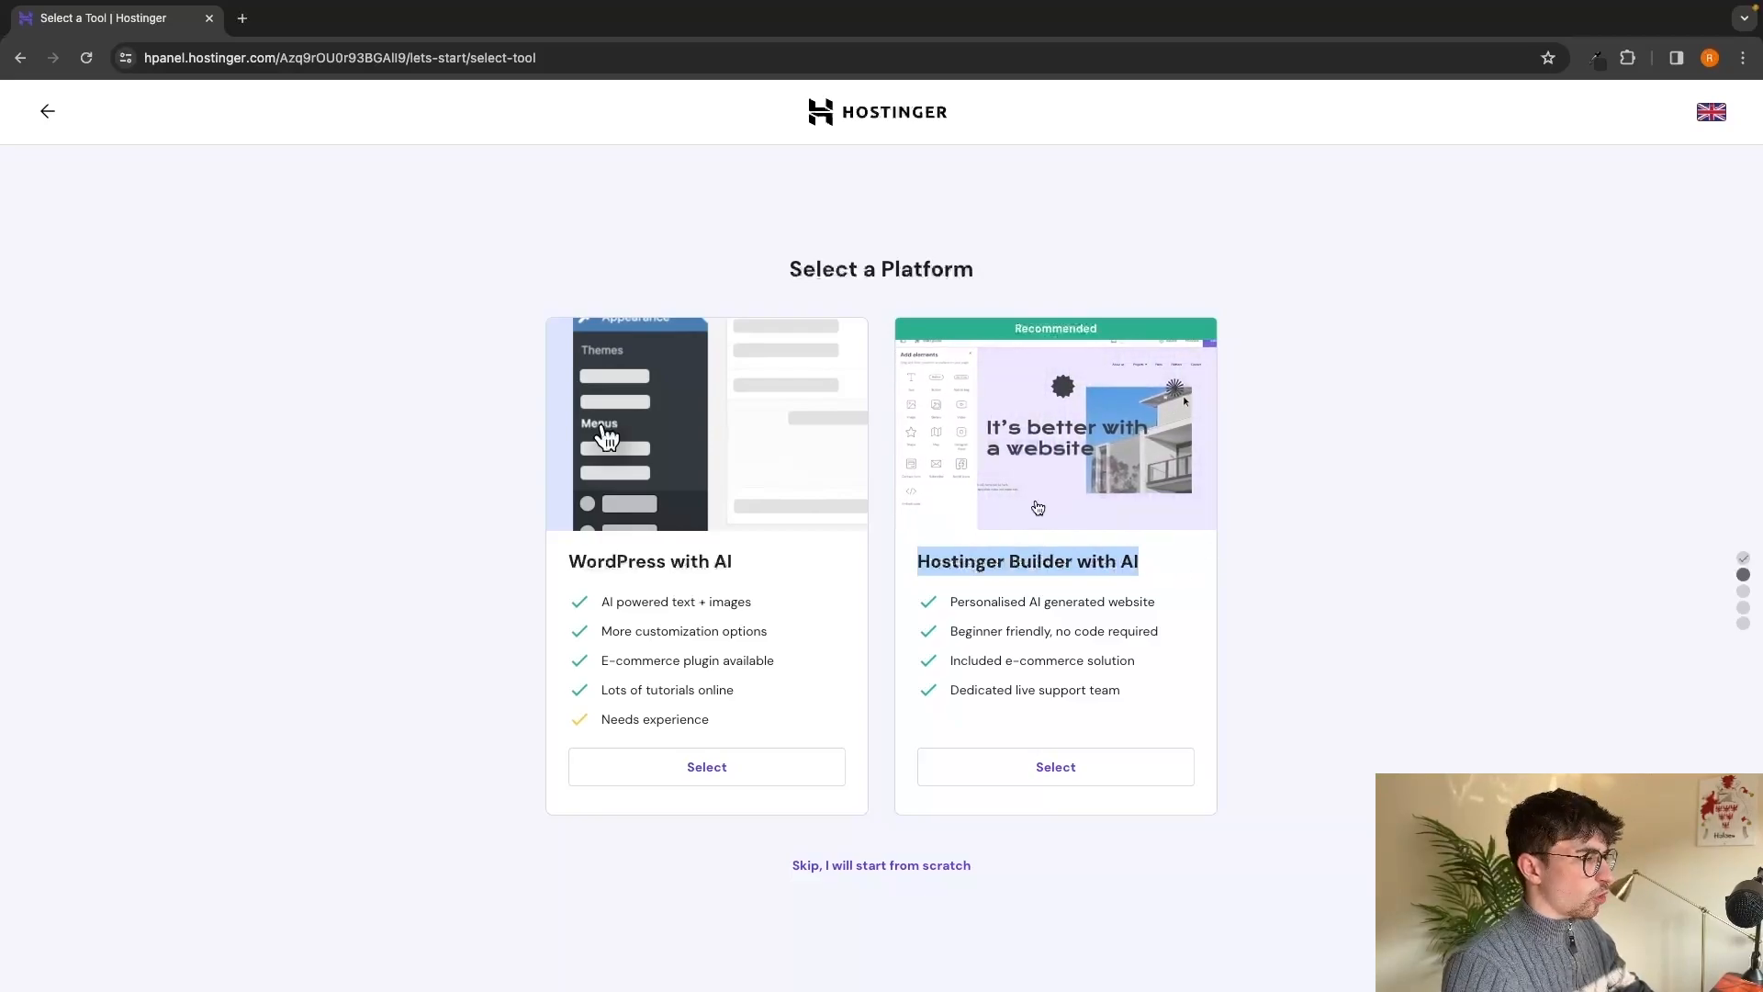
click(1169, 560)
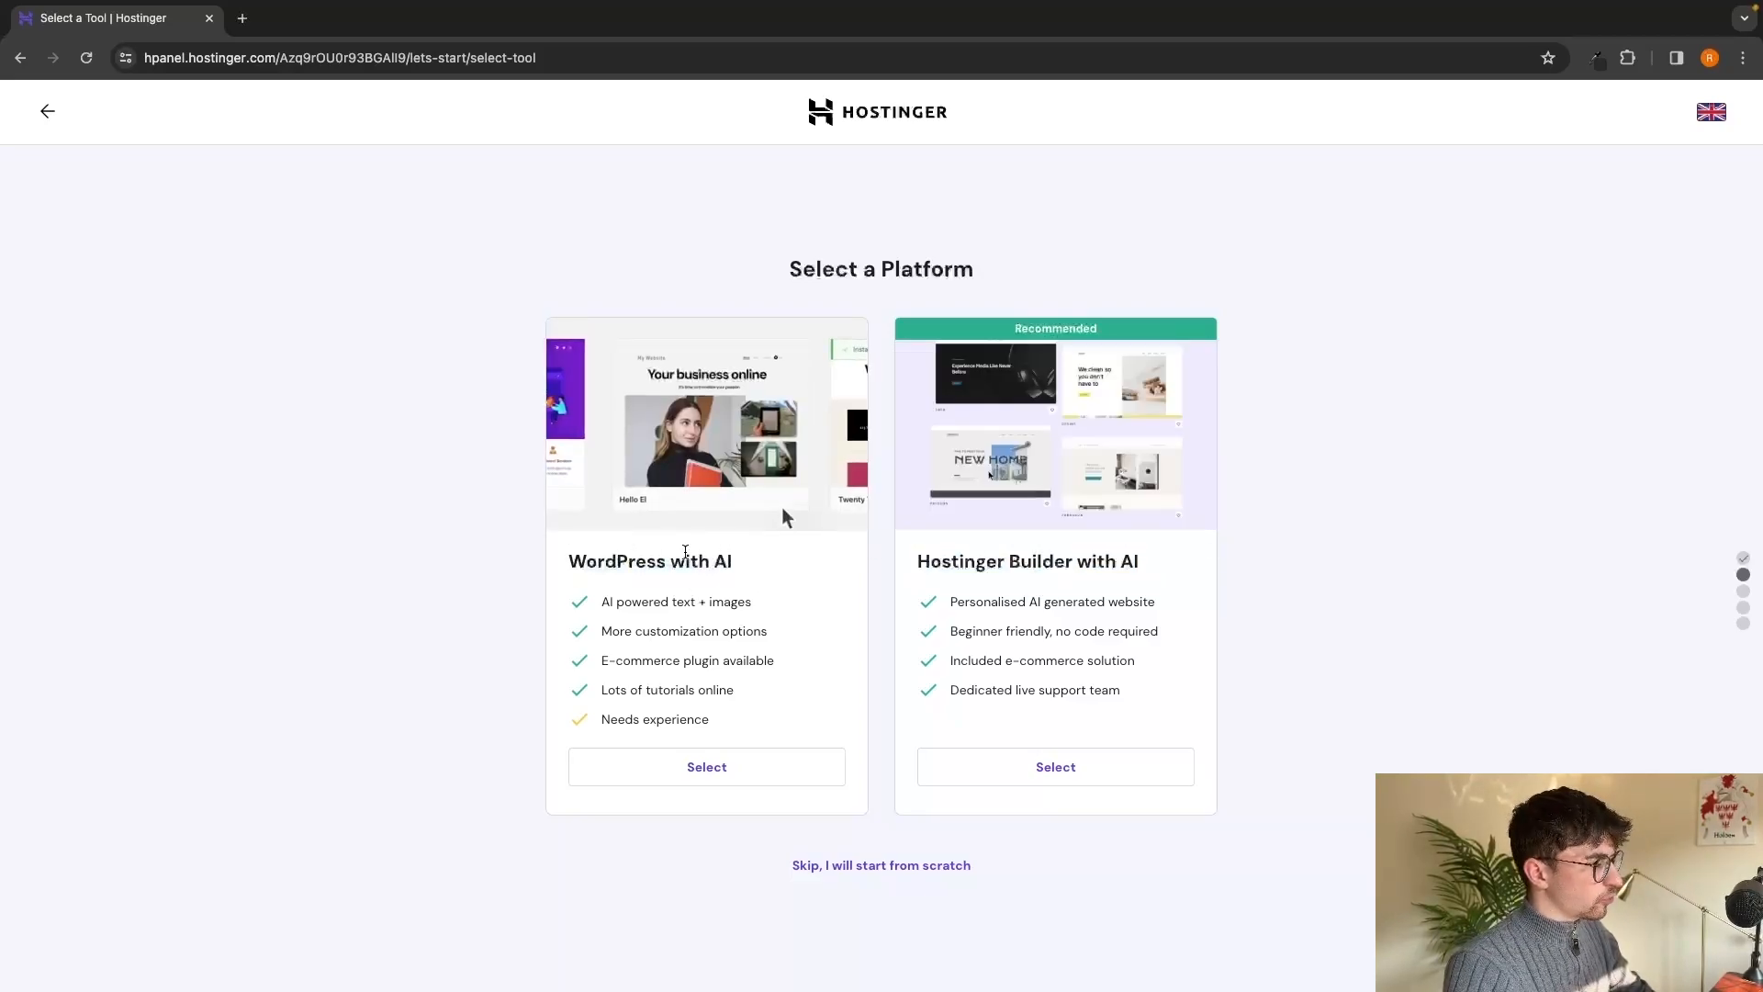
click(722, 777)
Check the administrator email, enter the administrator password for the WordPress account, submit the login details and dismiss the offer to save the password.
drag(1118, 386, 630, 385)
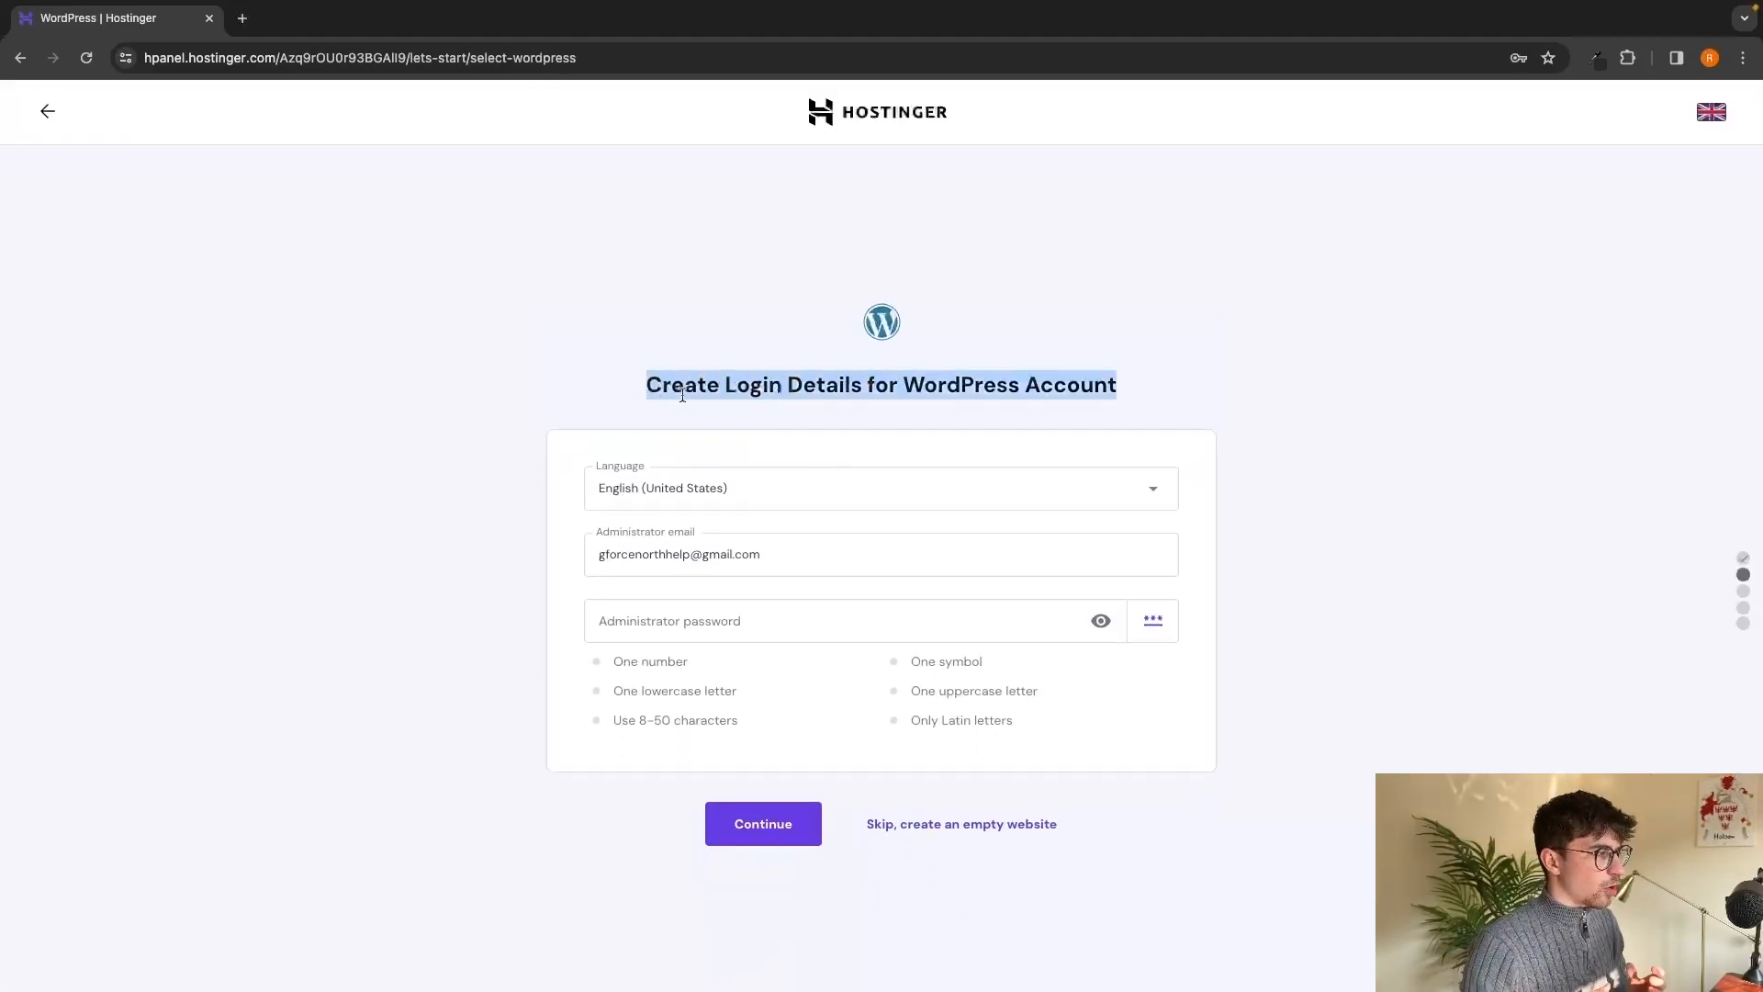
click(863, 427)
drag(595, 553, 776, 559)
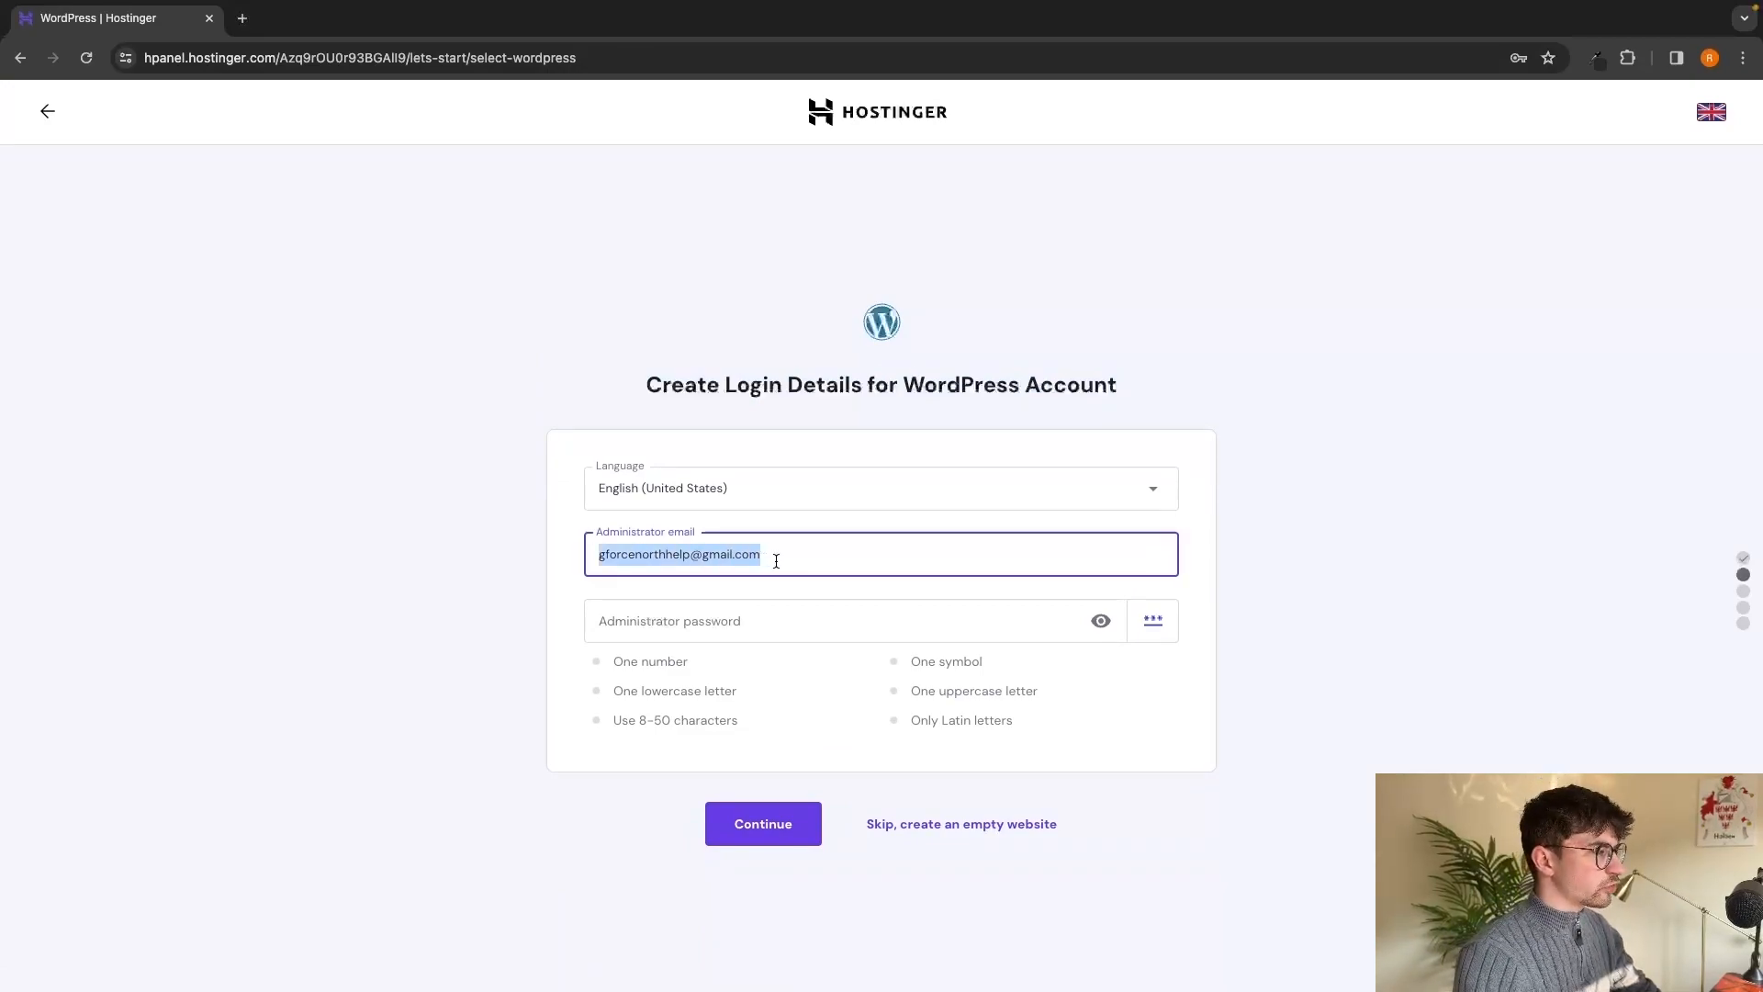
click(1311, 589)
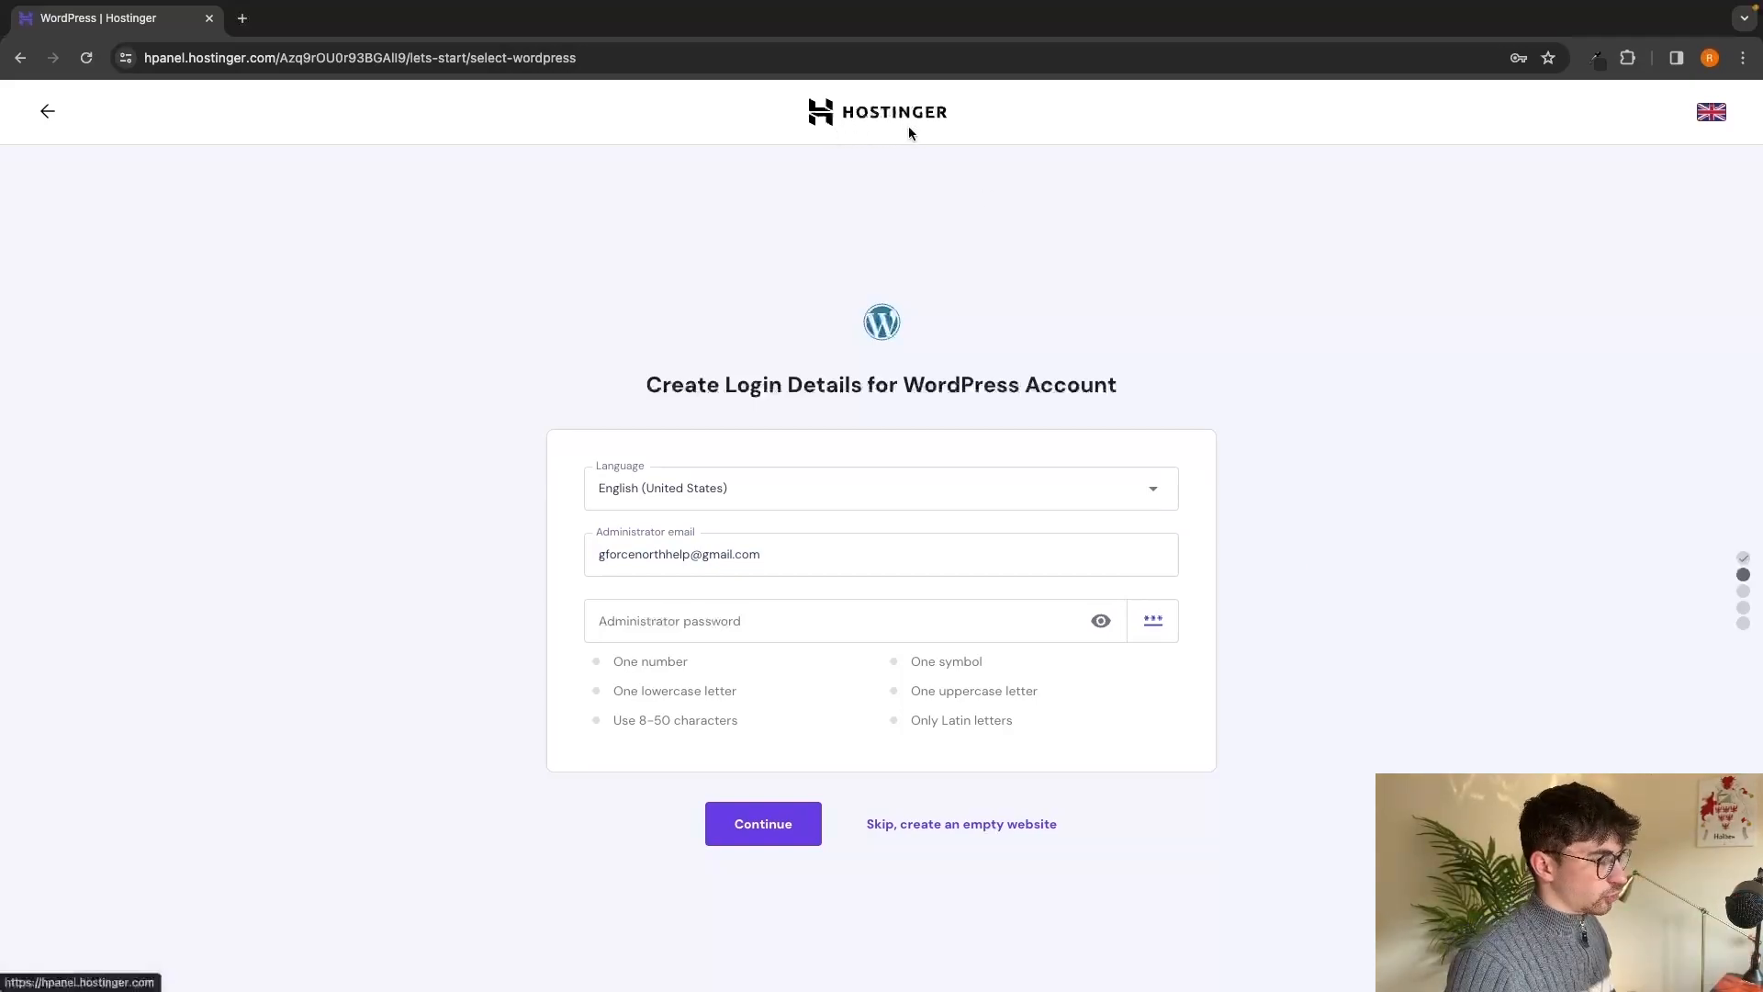
drag(593, 554, 778, 557)
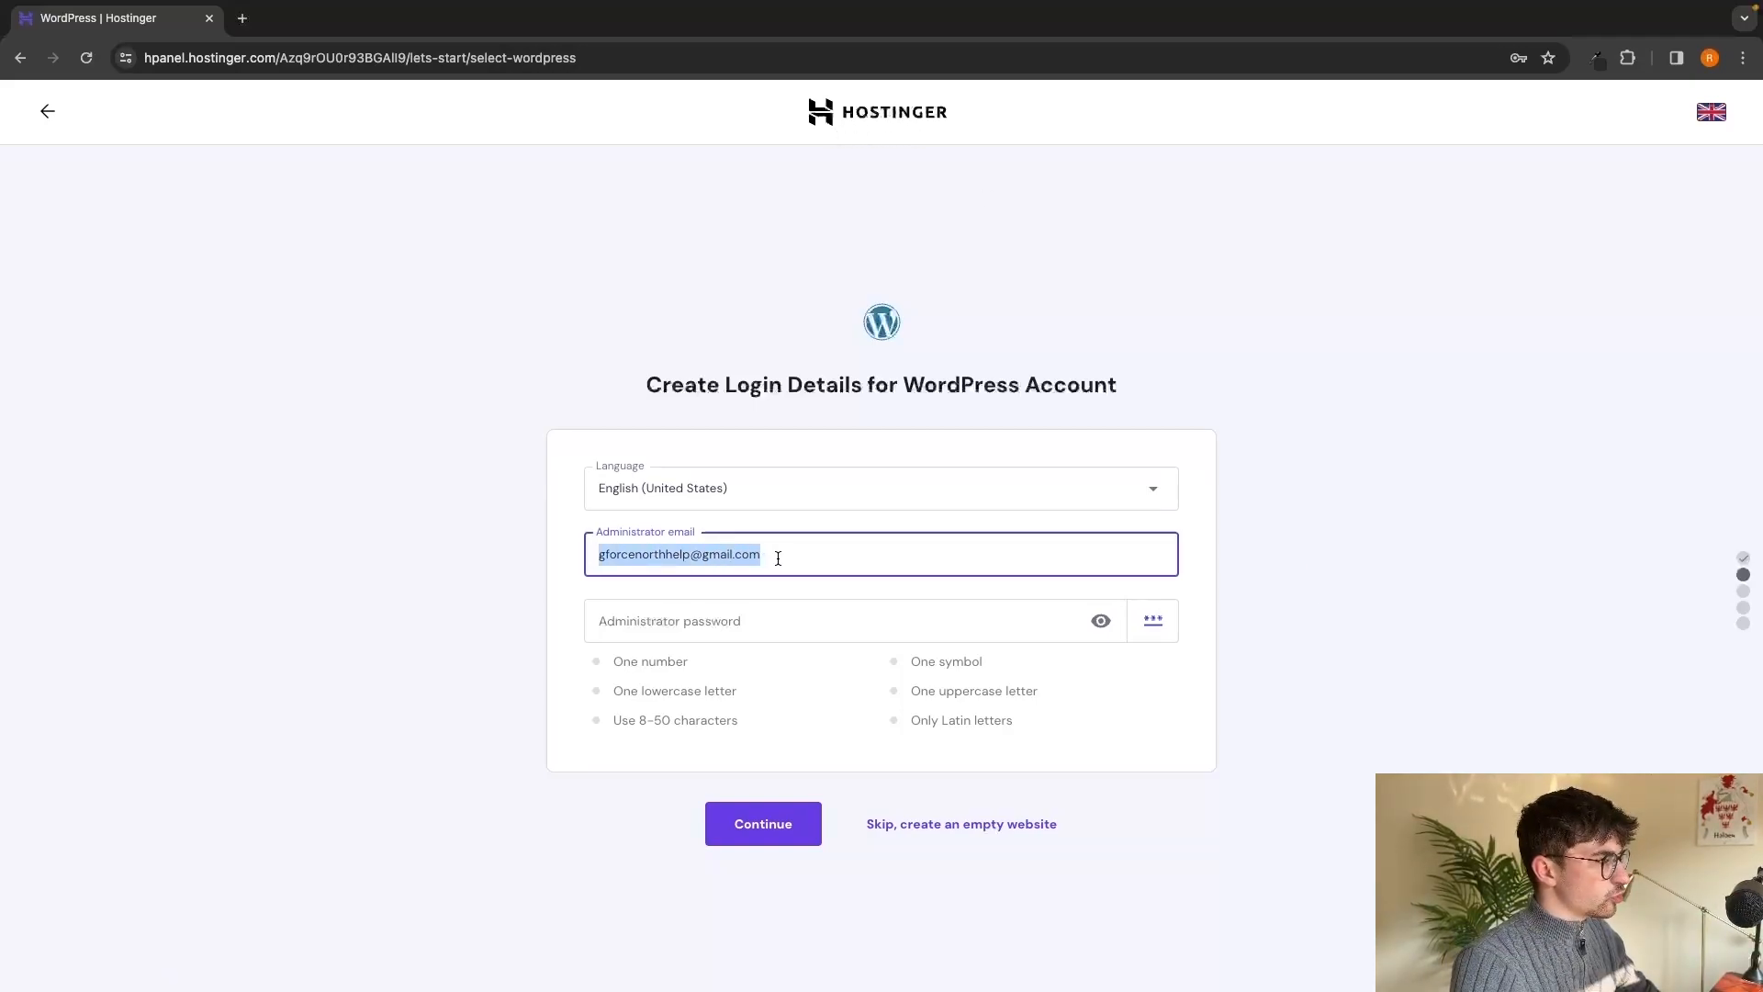
click(526, 556)
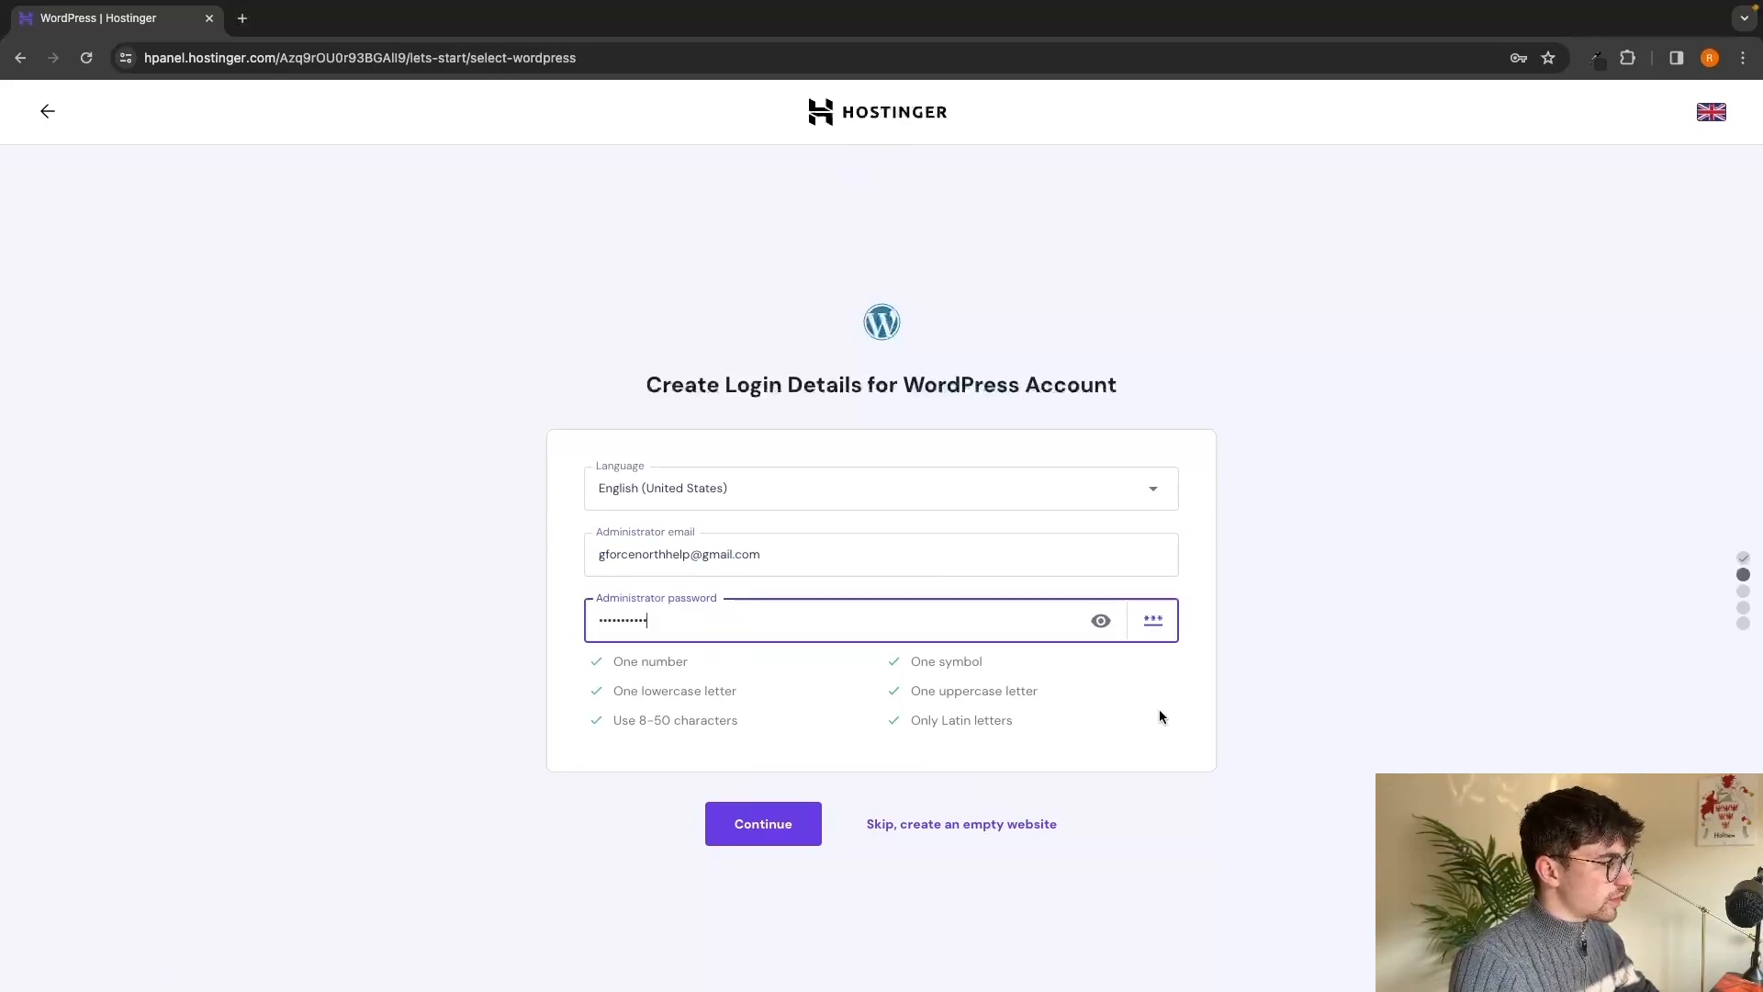
click(1159, 711)
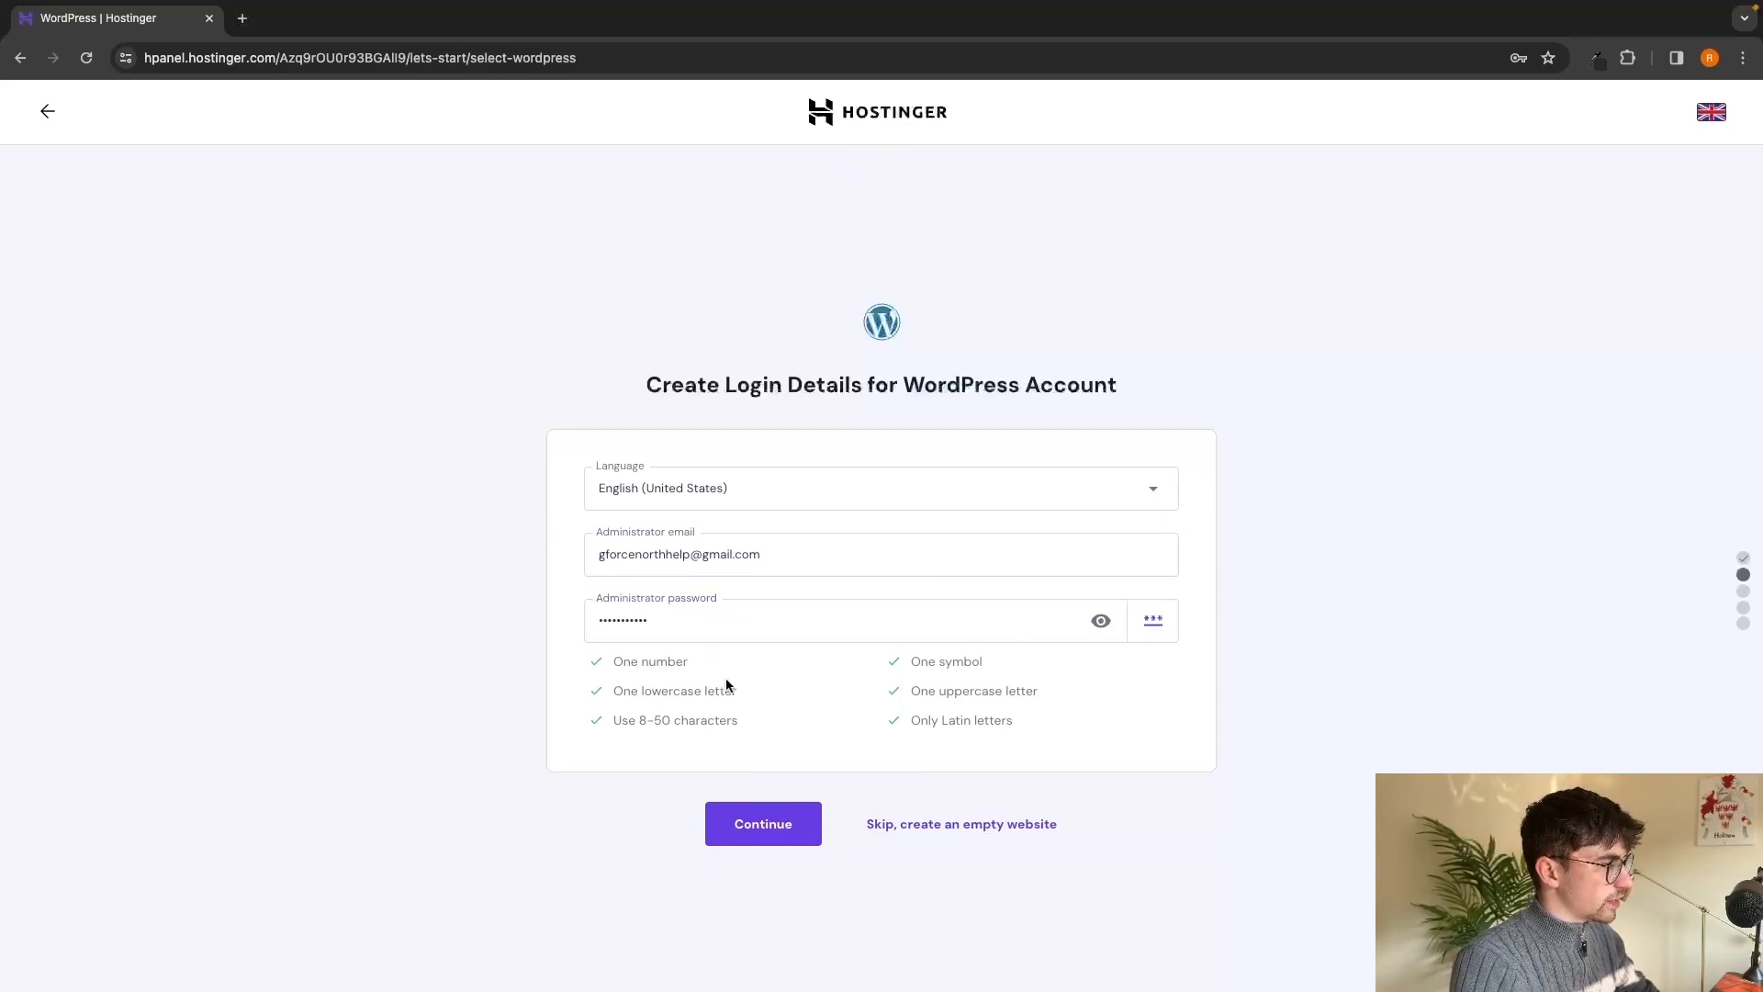
click(778, 831)
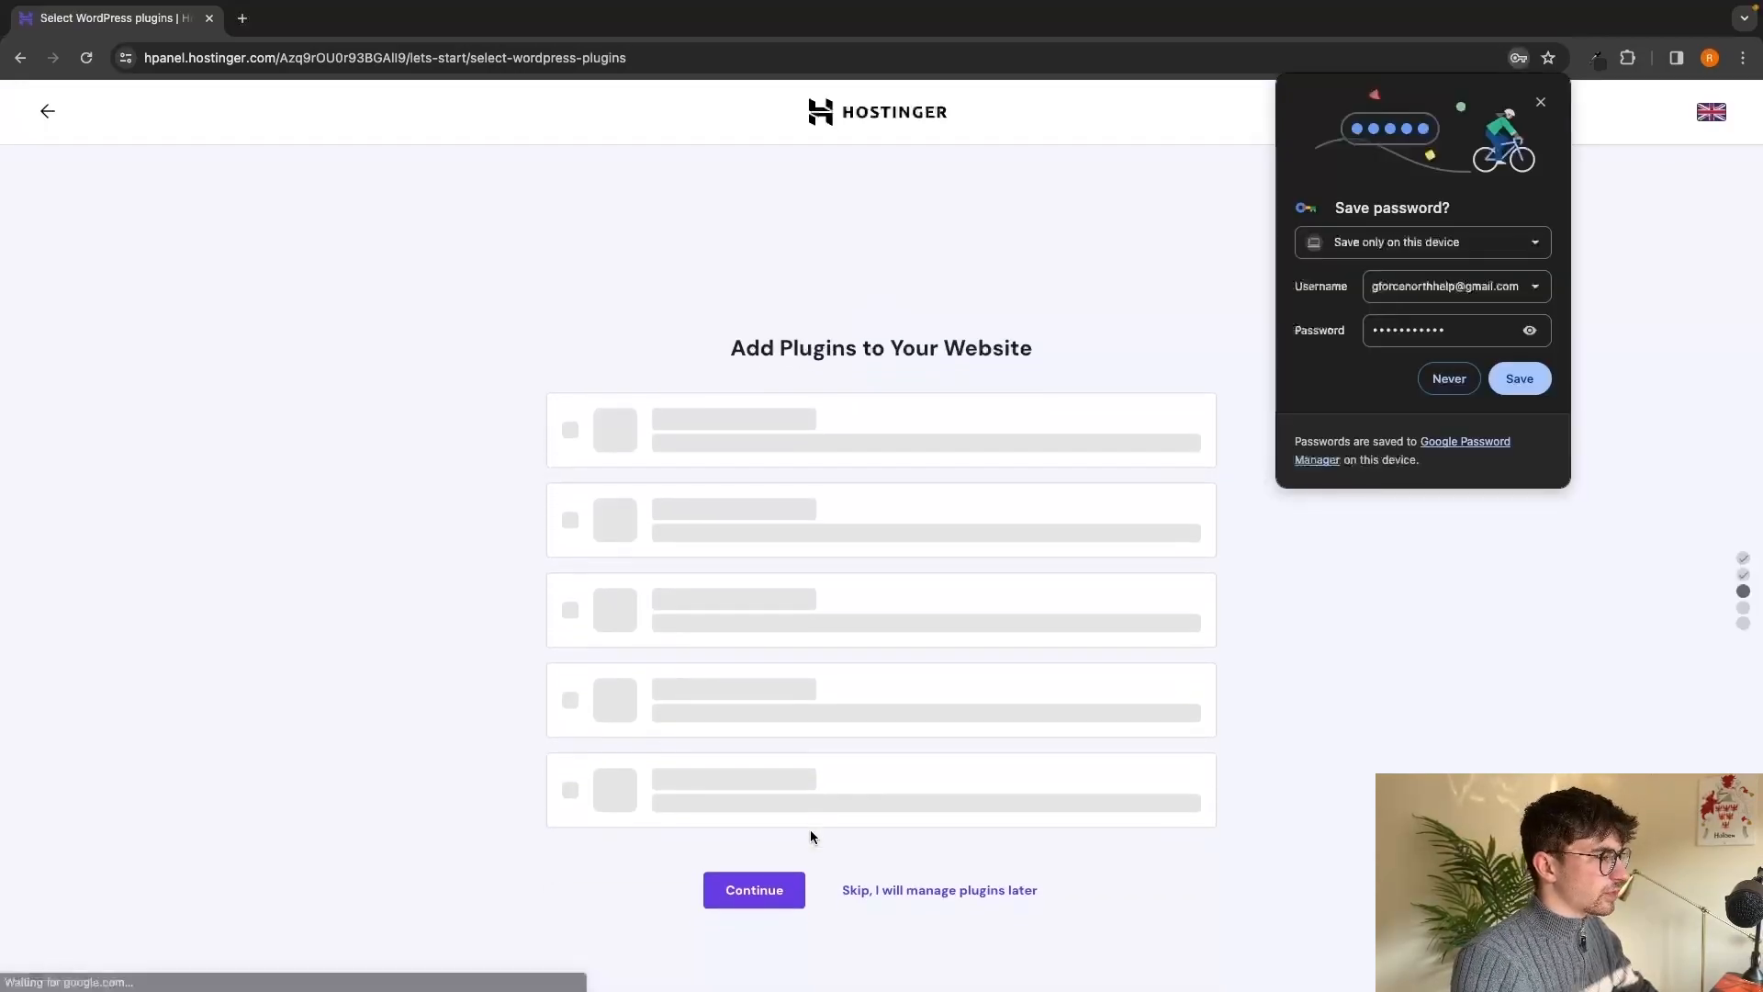
click(1390, 475)
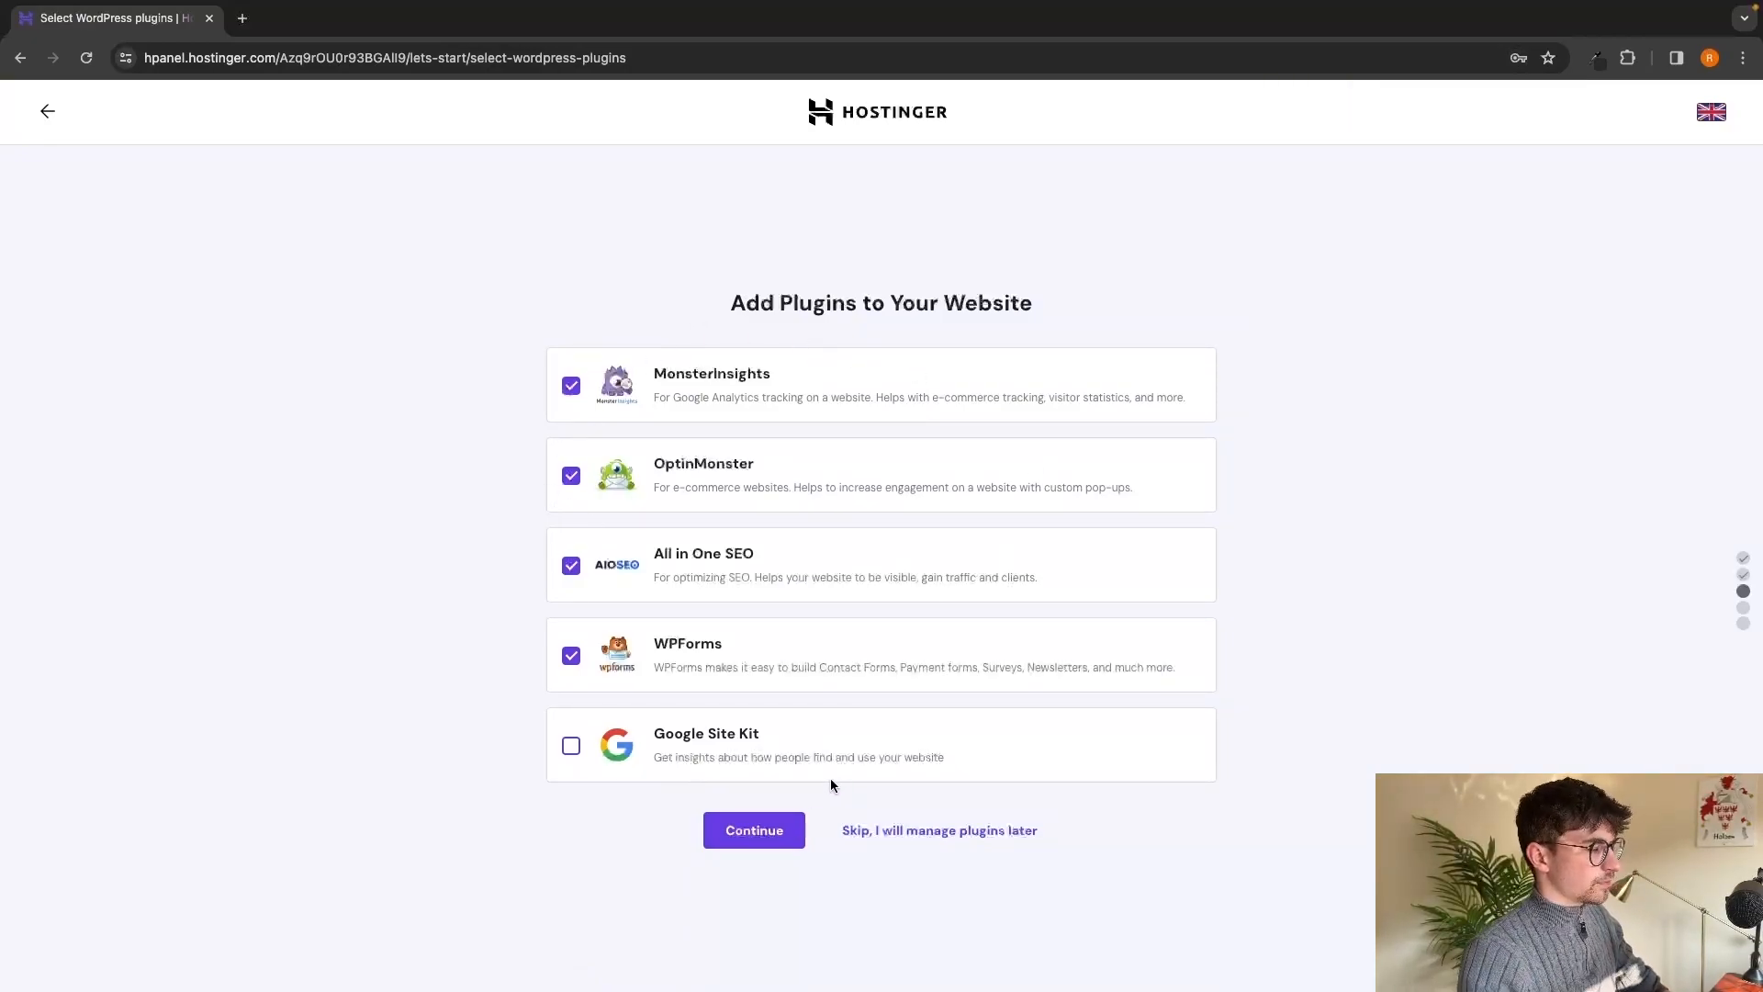
Skip the optional setup for plugins, a website template and AI text creation.
click(949, 832)
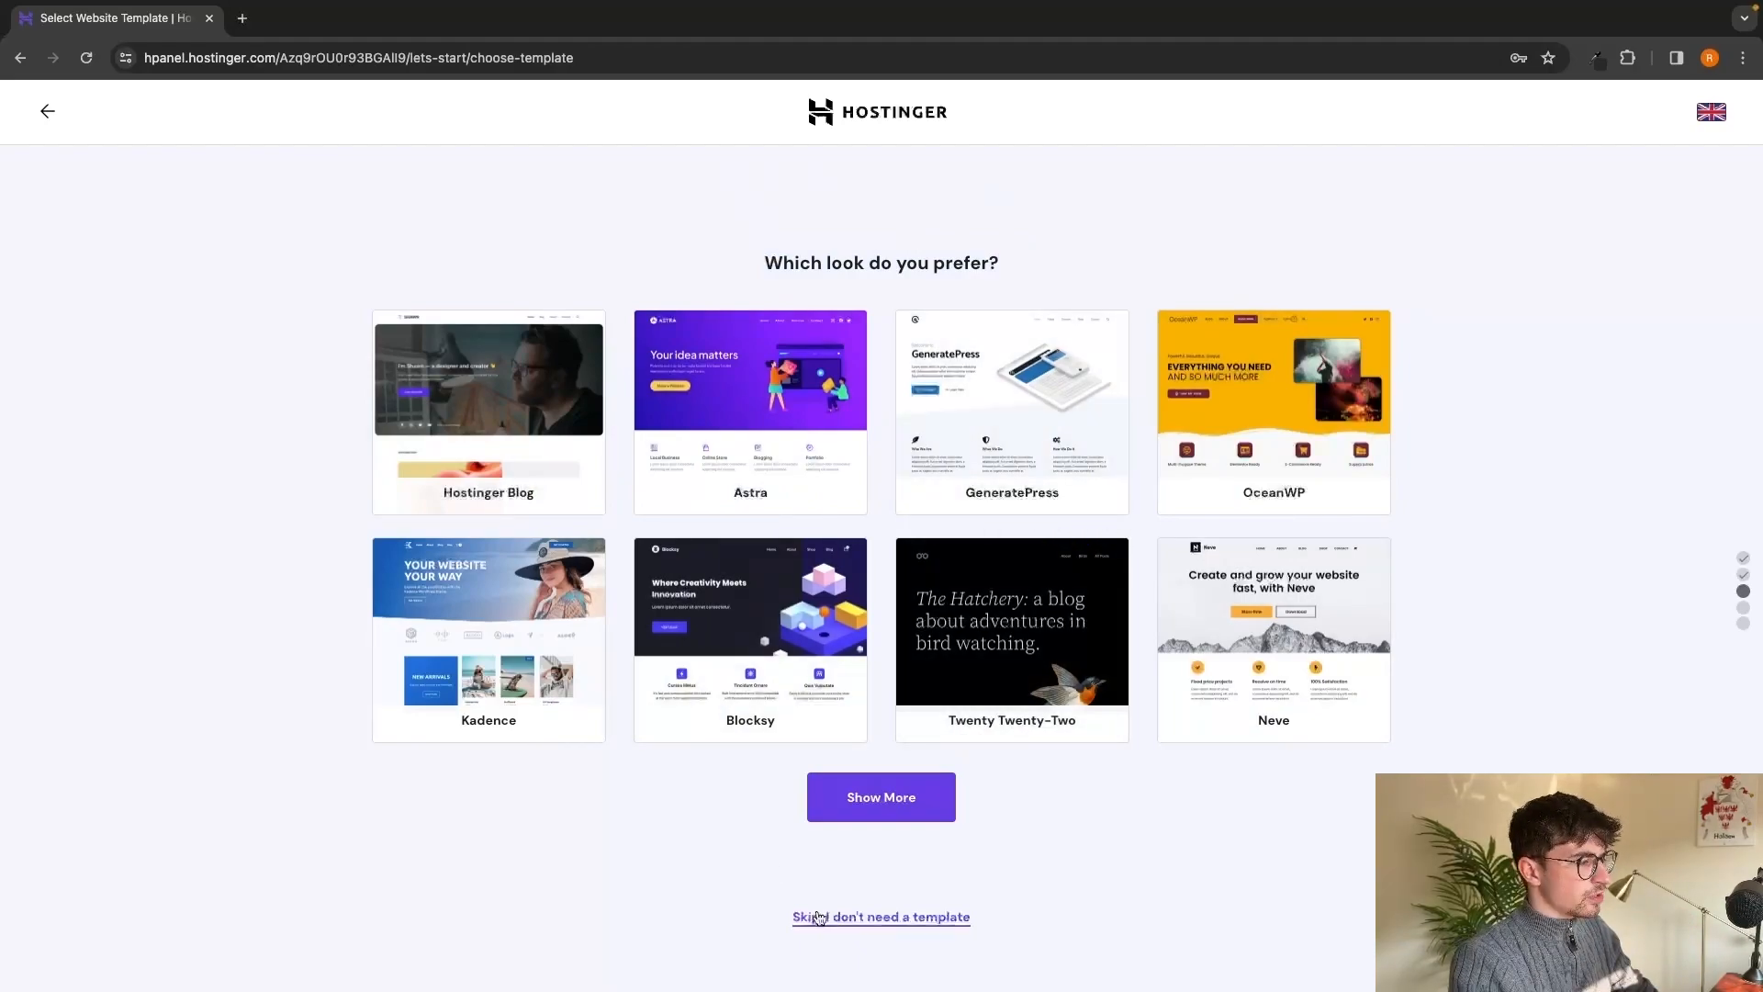
click(926, 918)
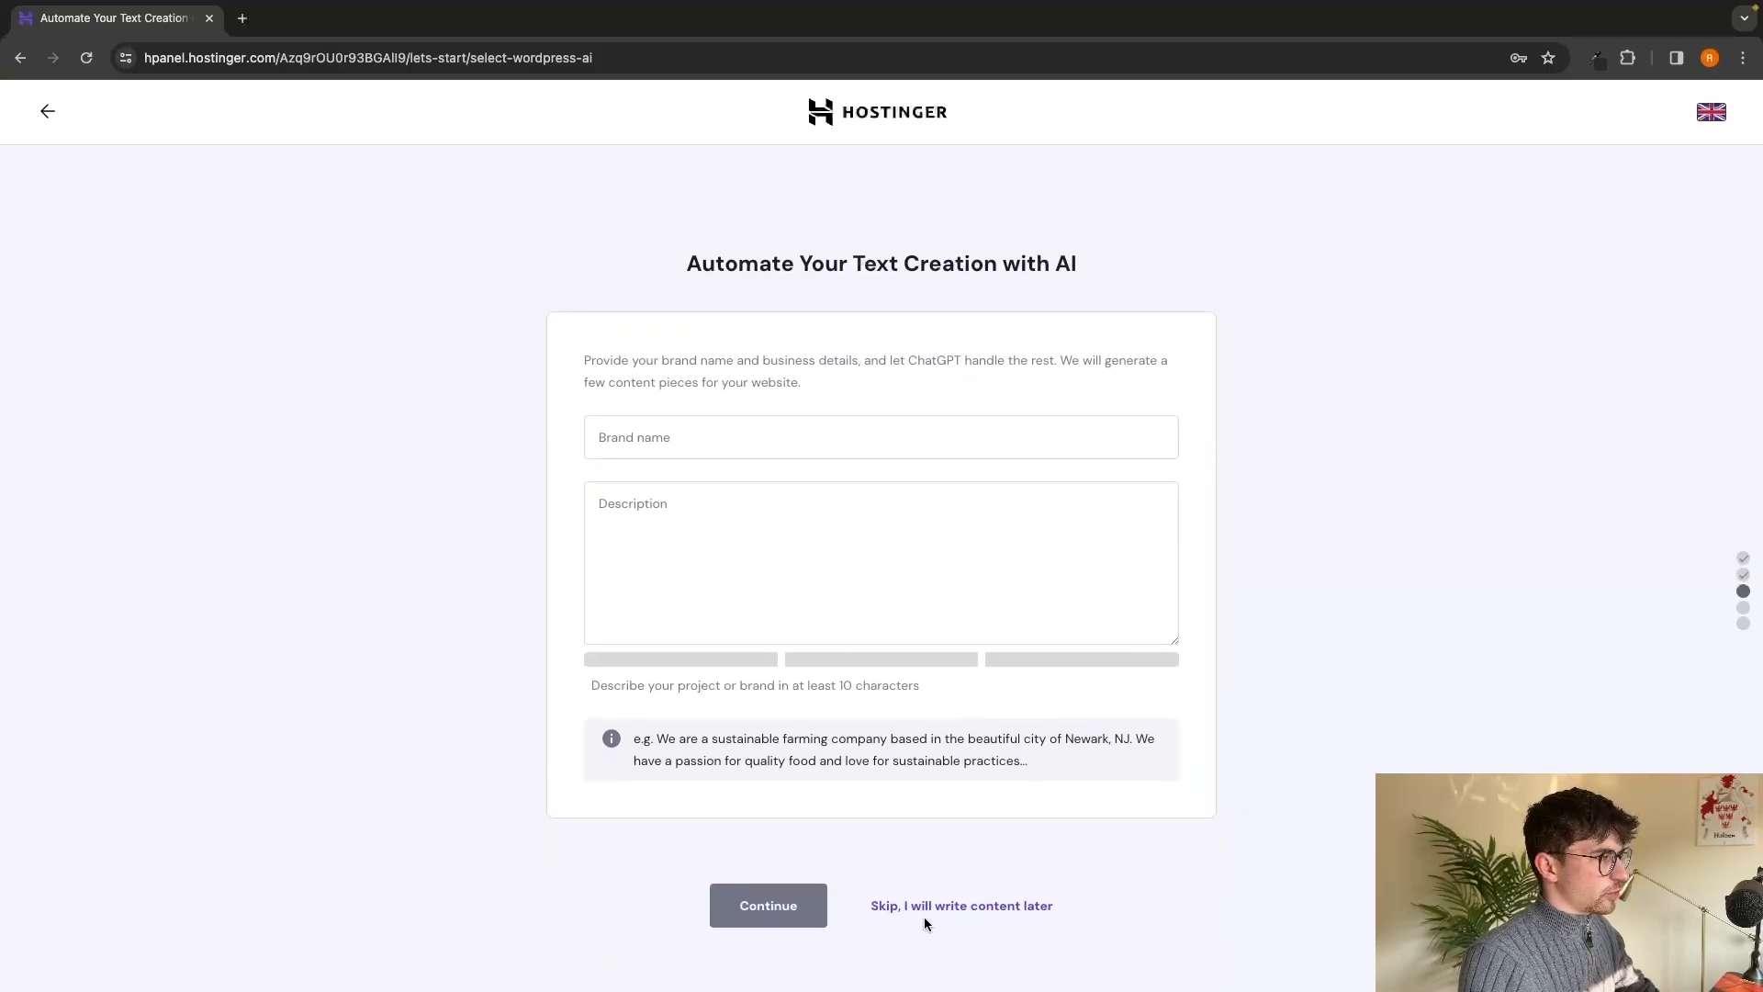
drag(671, 269, 1083, 273)
click(1121, 267)
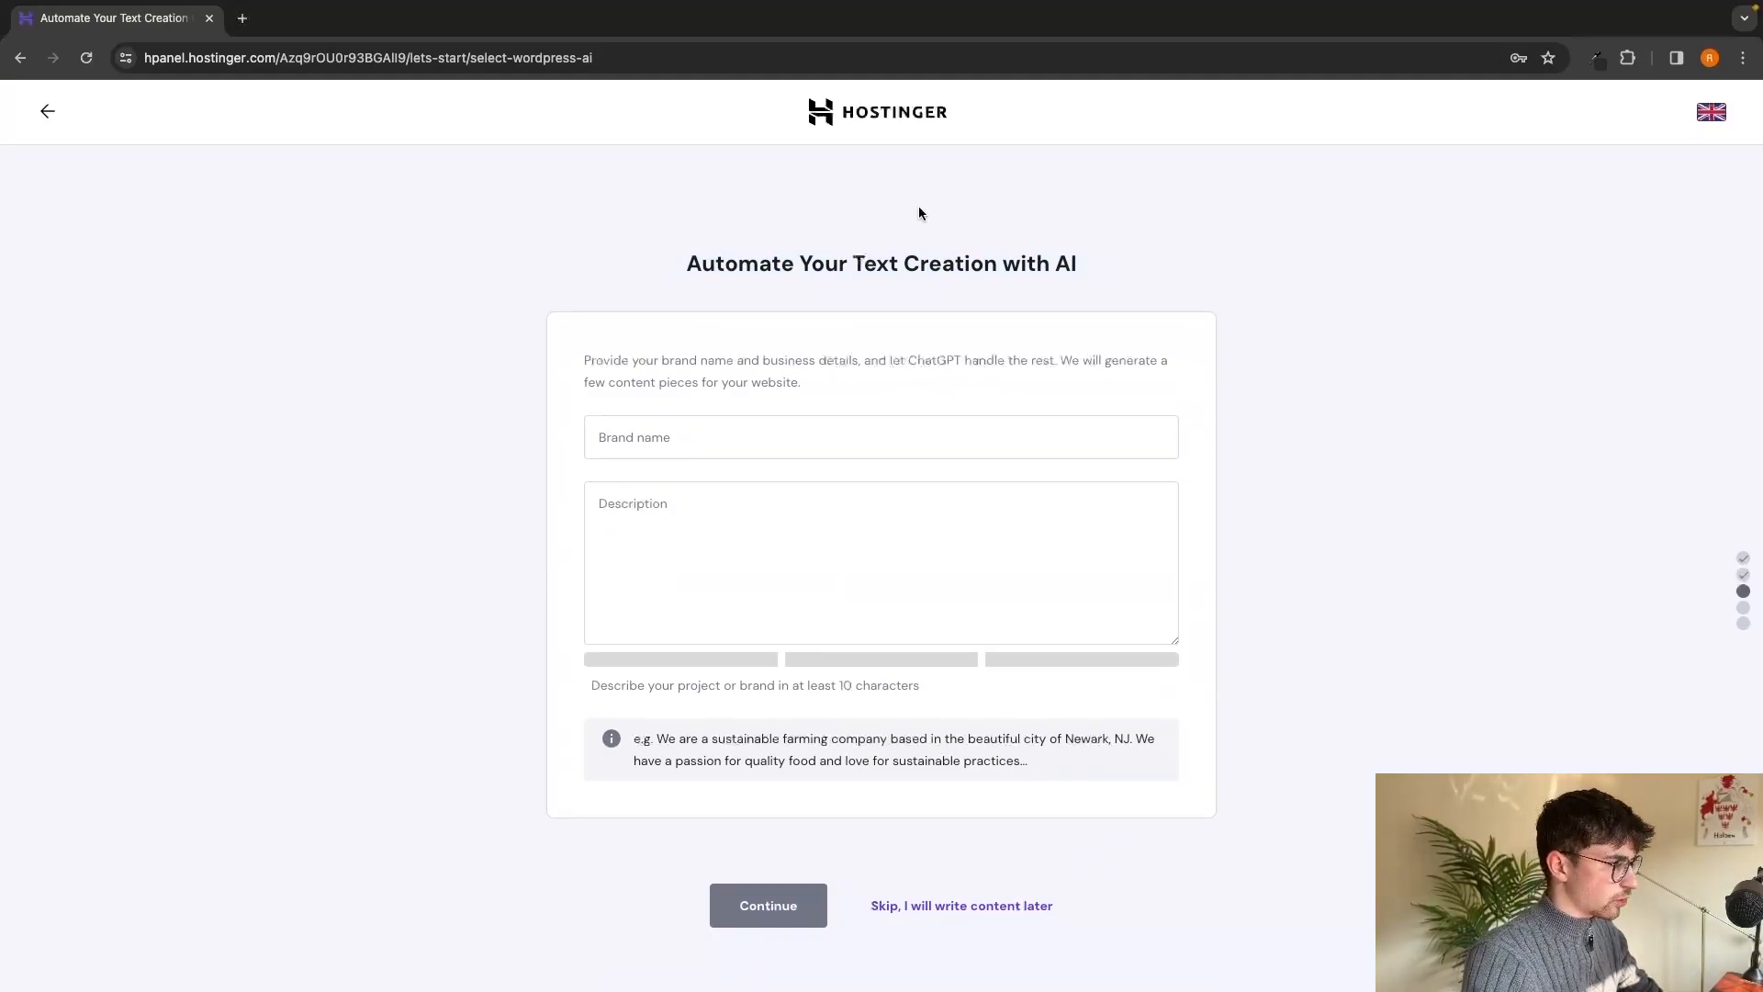
click(934, 913)
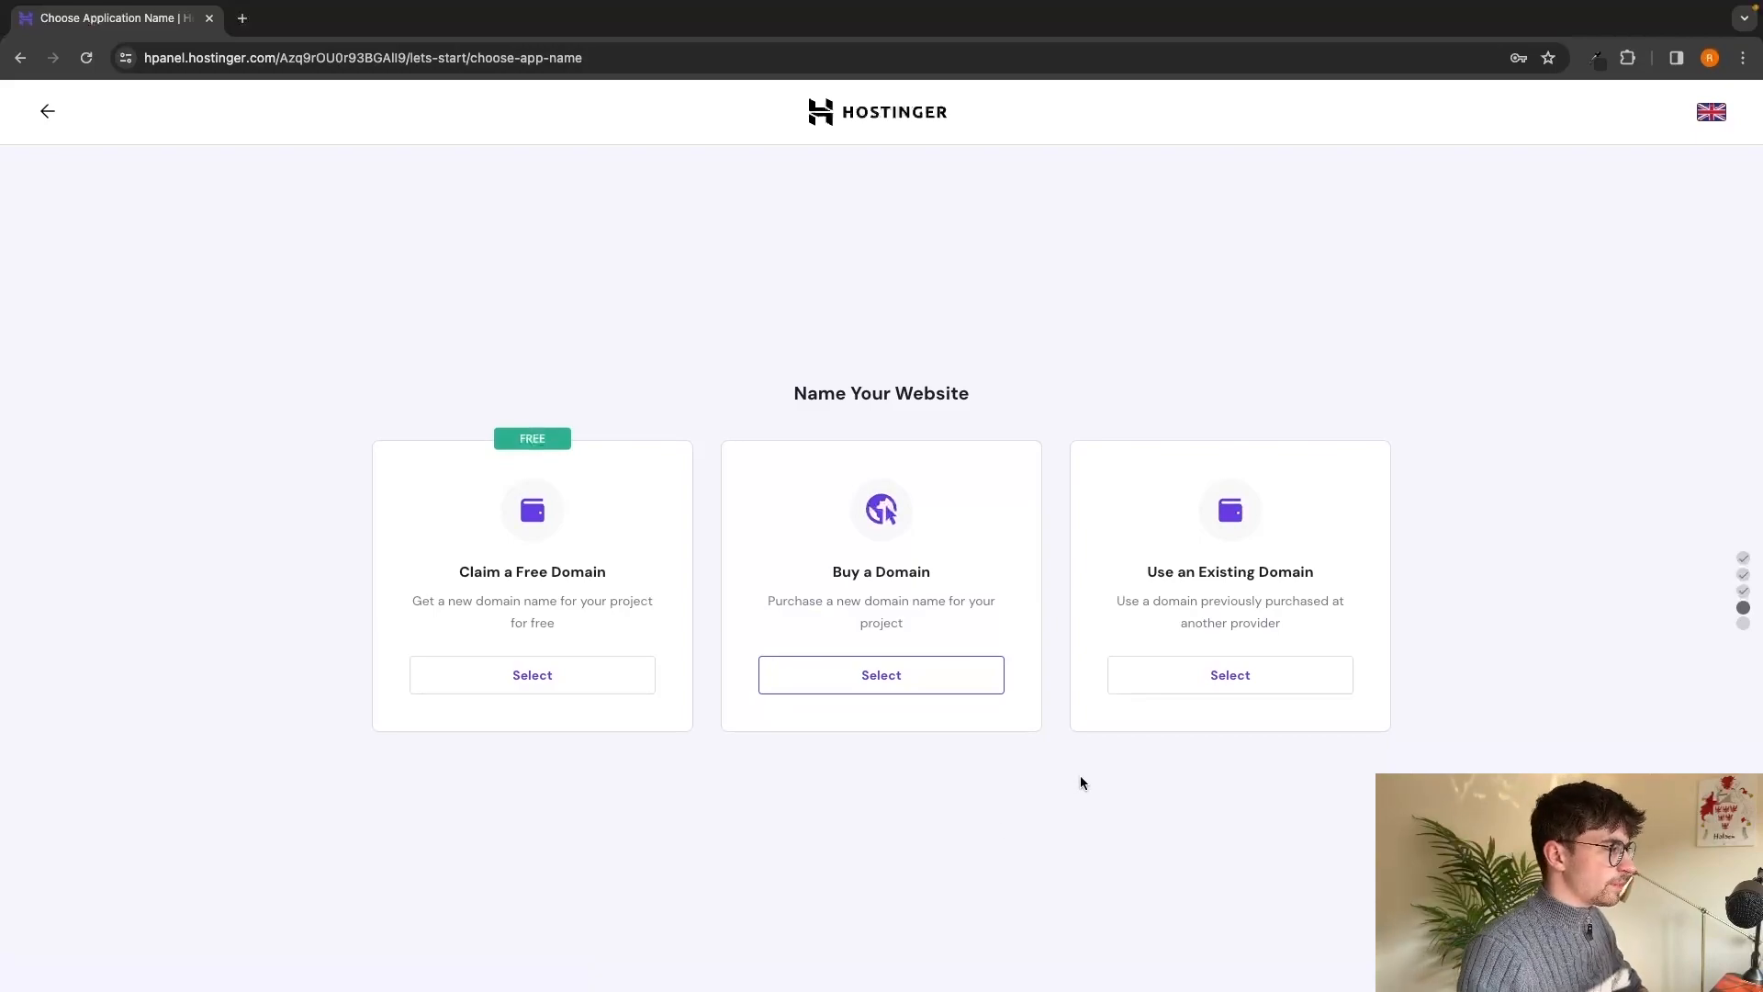
Review the options for naming the website and choose to claim a free domain.
drag(784, 393, 944, 391)
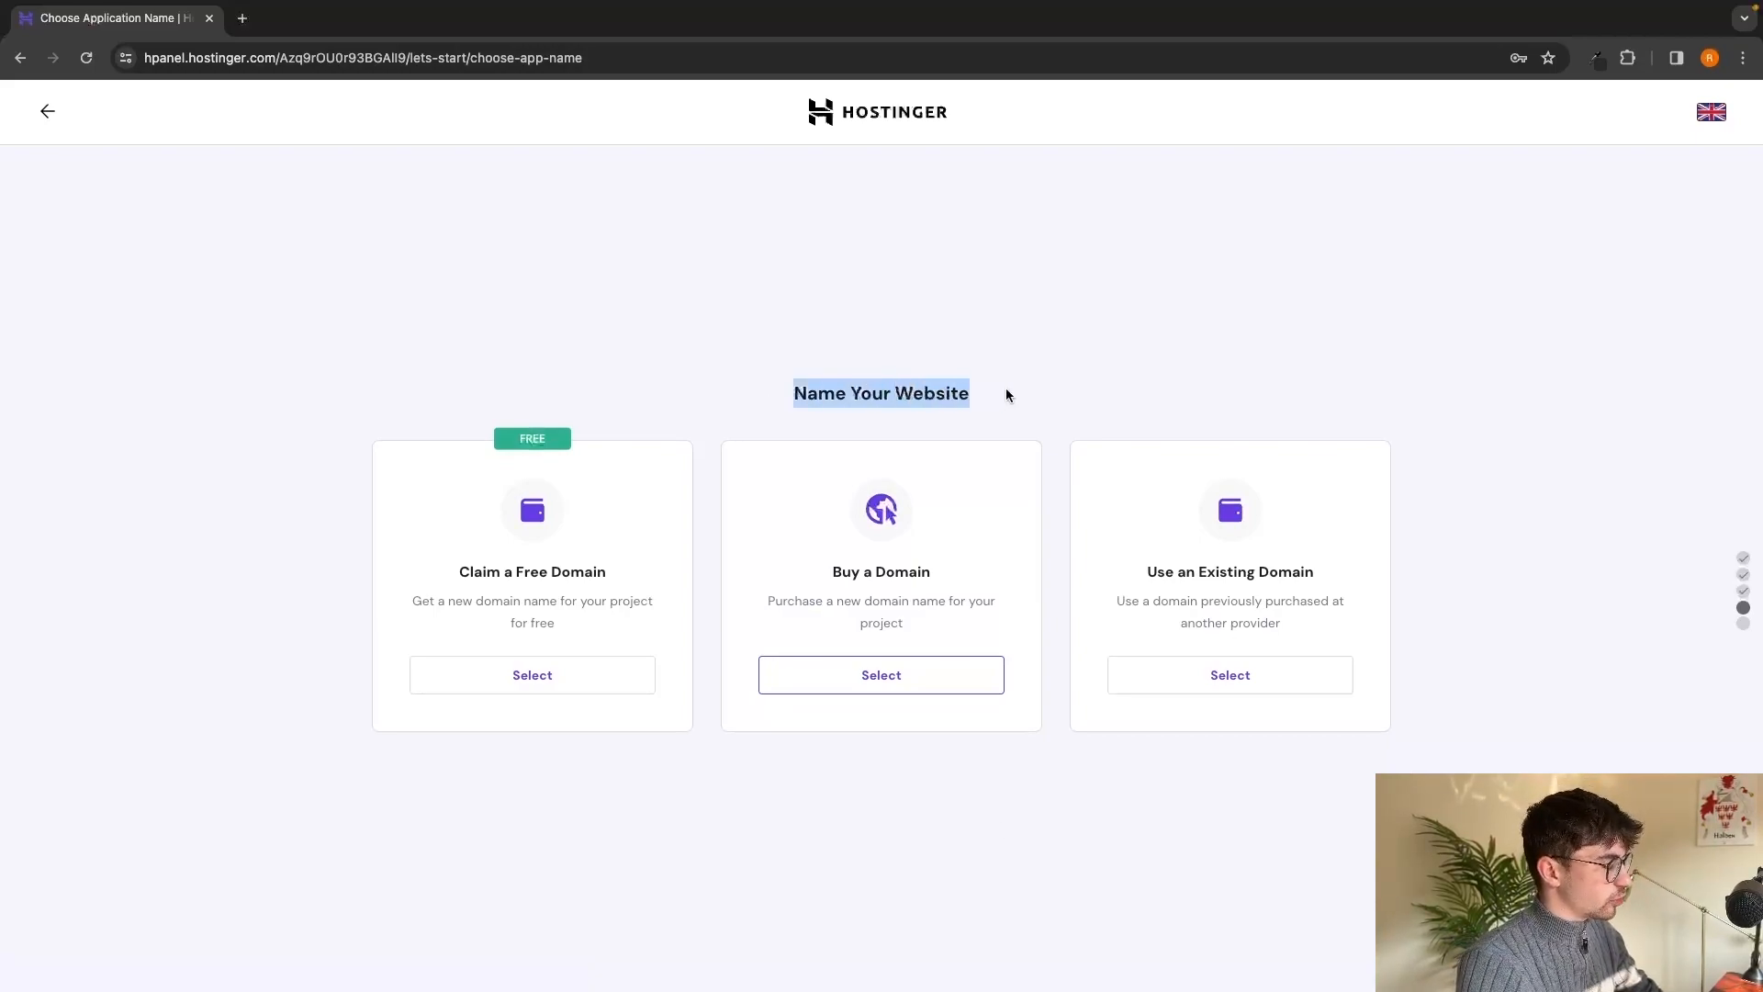
click(960, 382)
drag(452, 569, 613, 573)
click(536, 687)
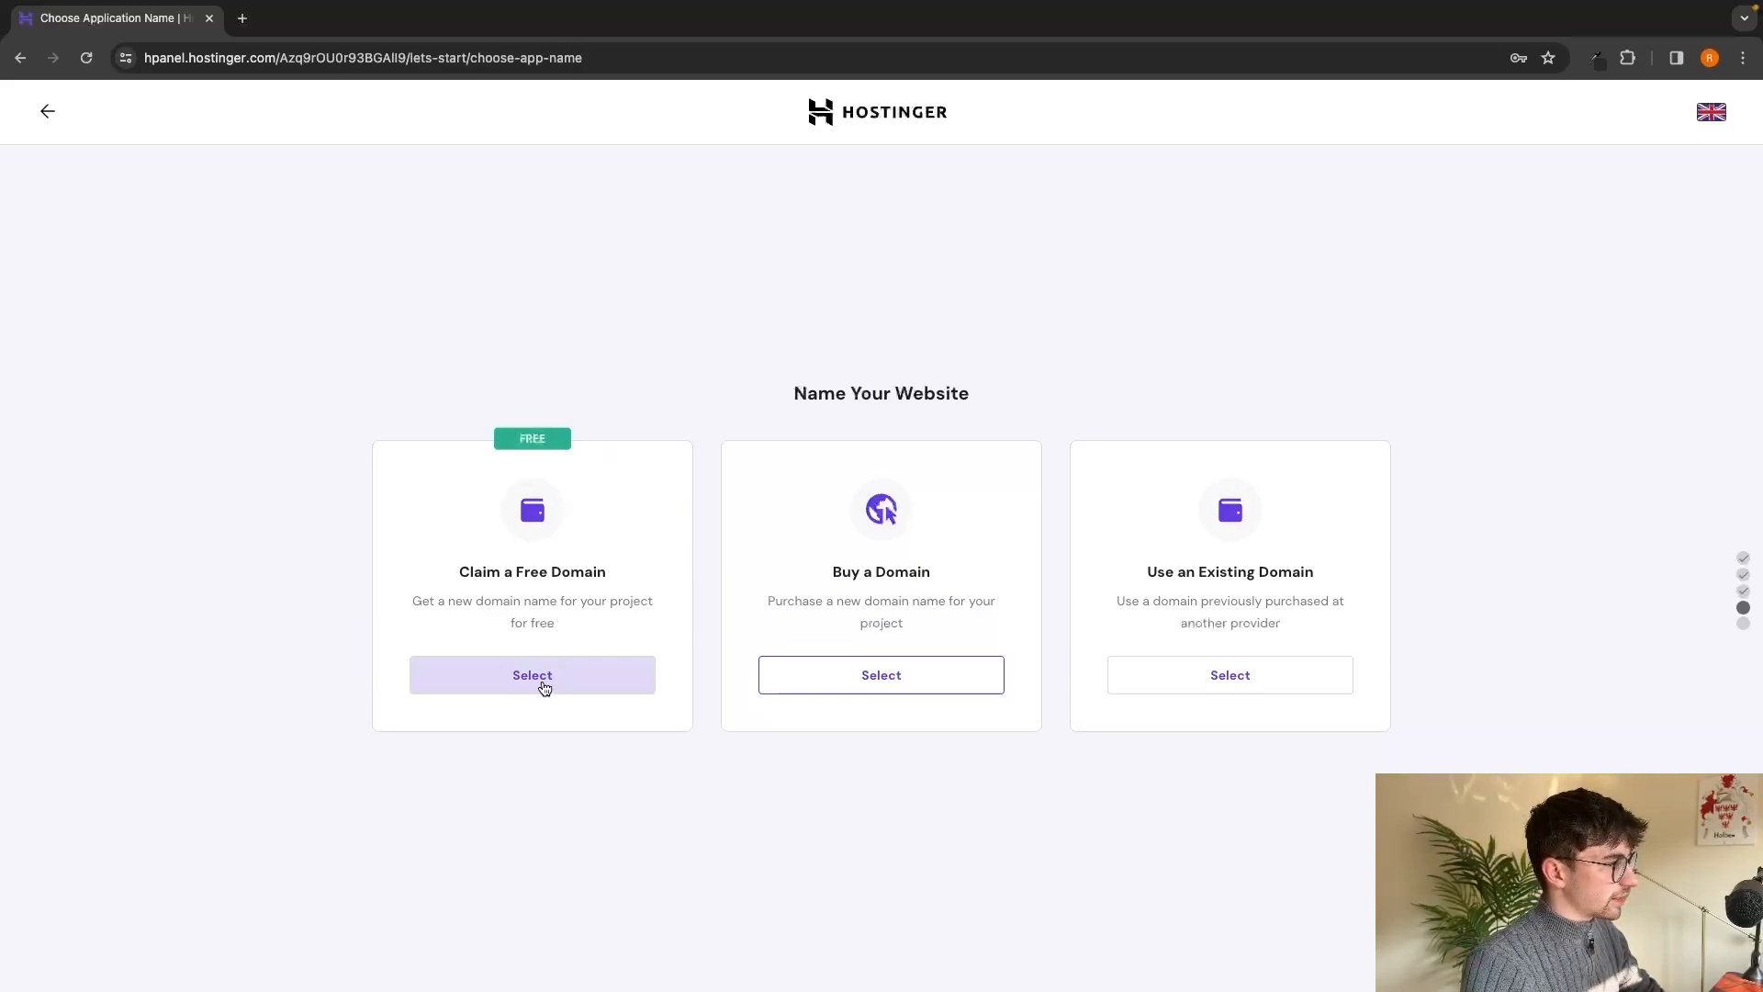
click(544, 687)
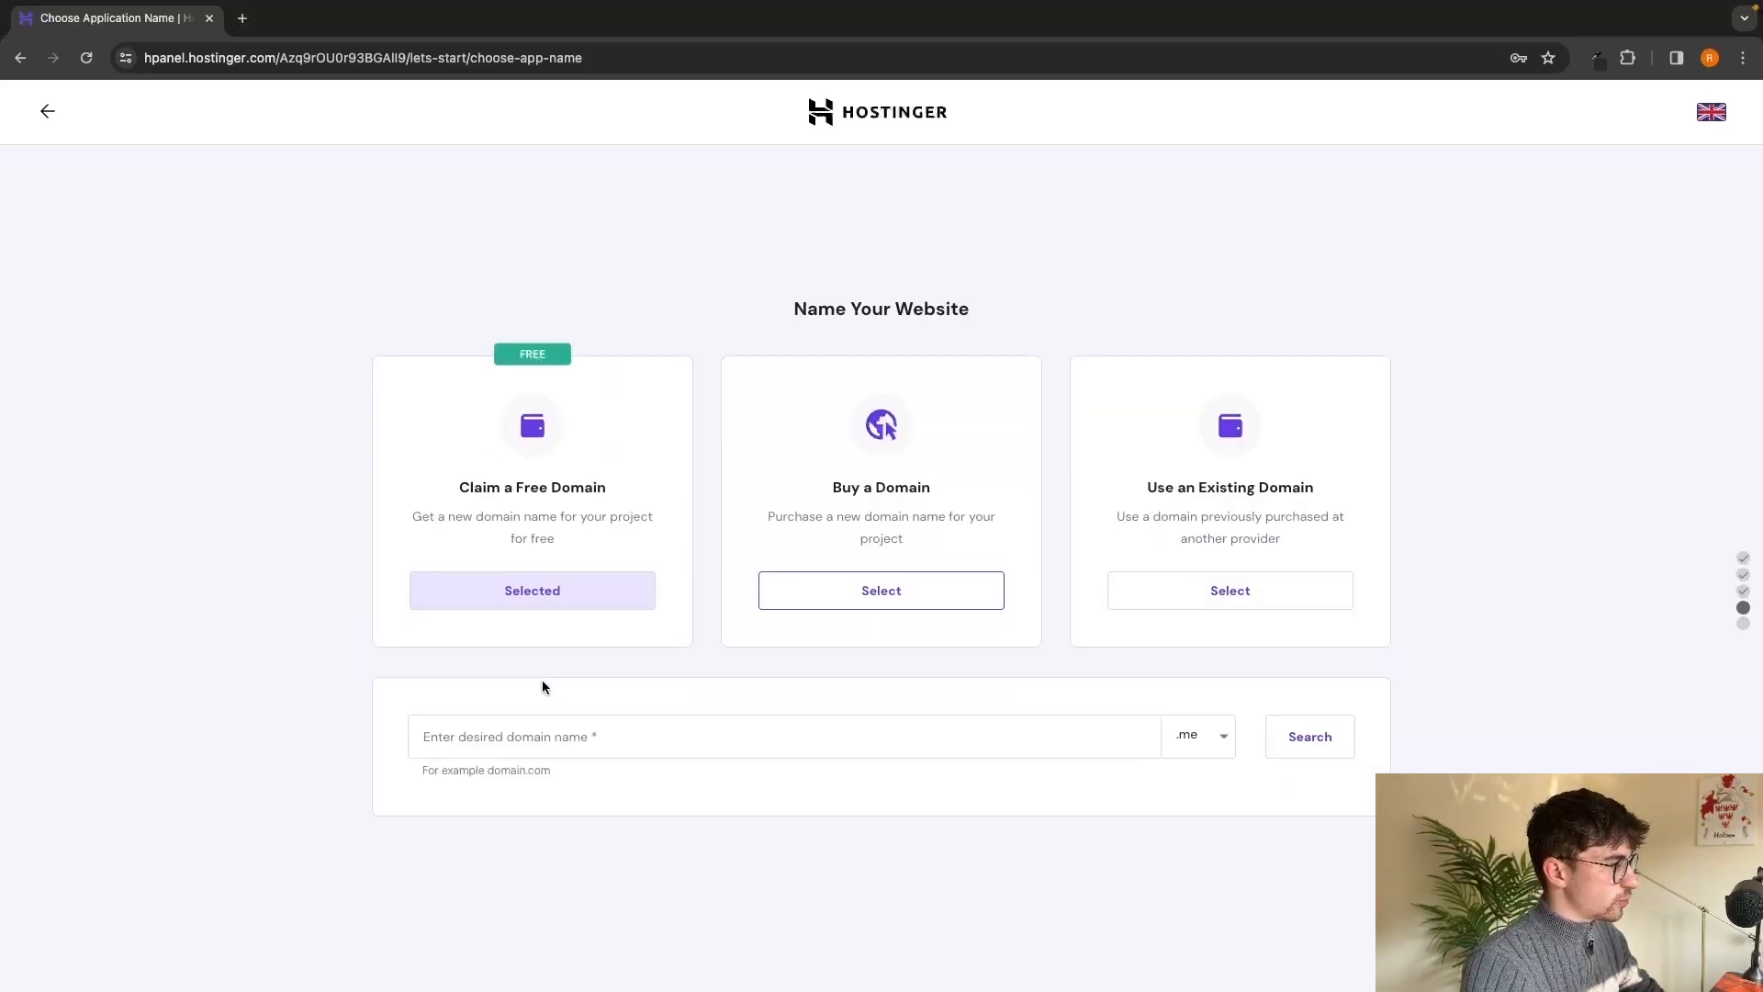
Search for the domain name gforce-north with the .com extension and continue with it.
click(413, 739)
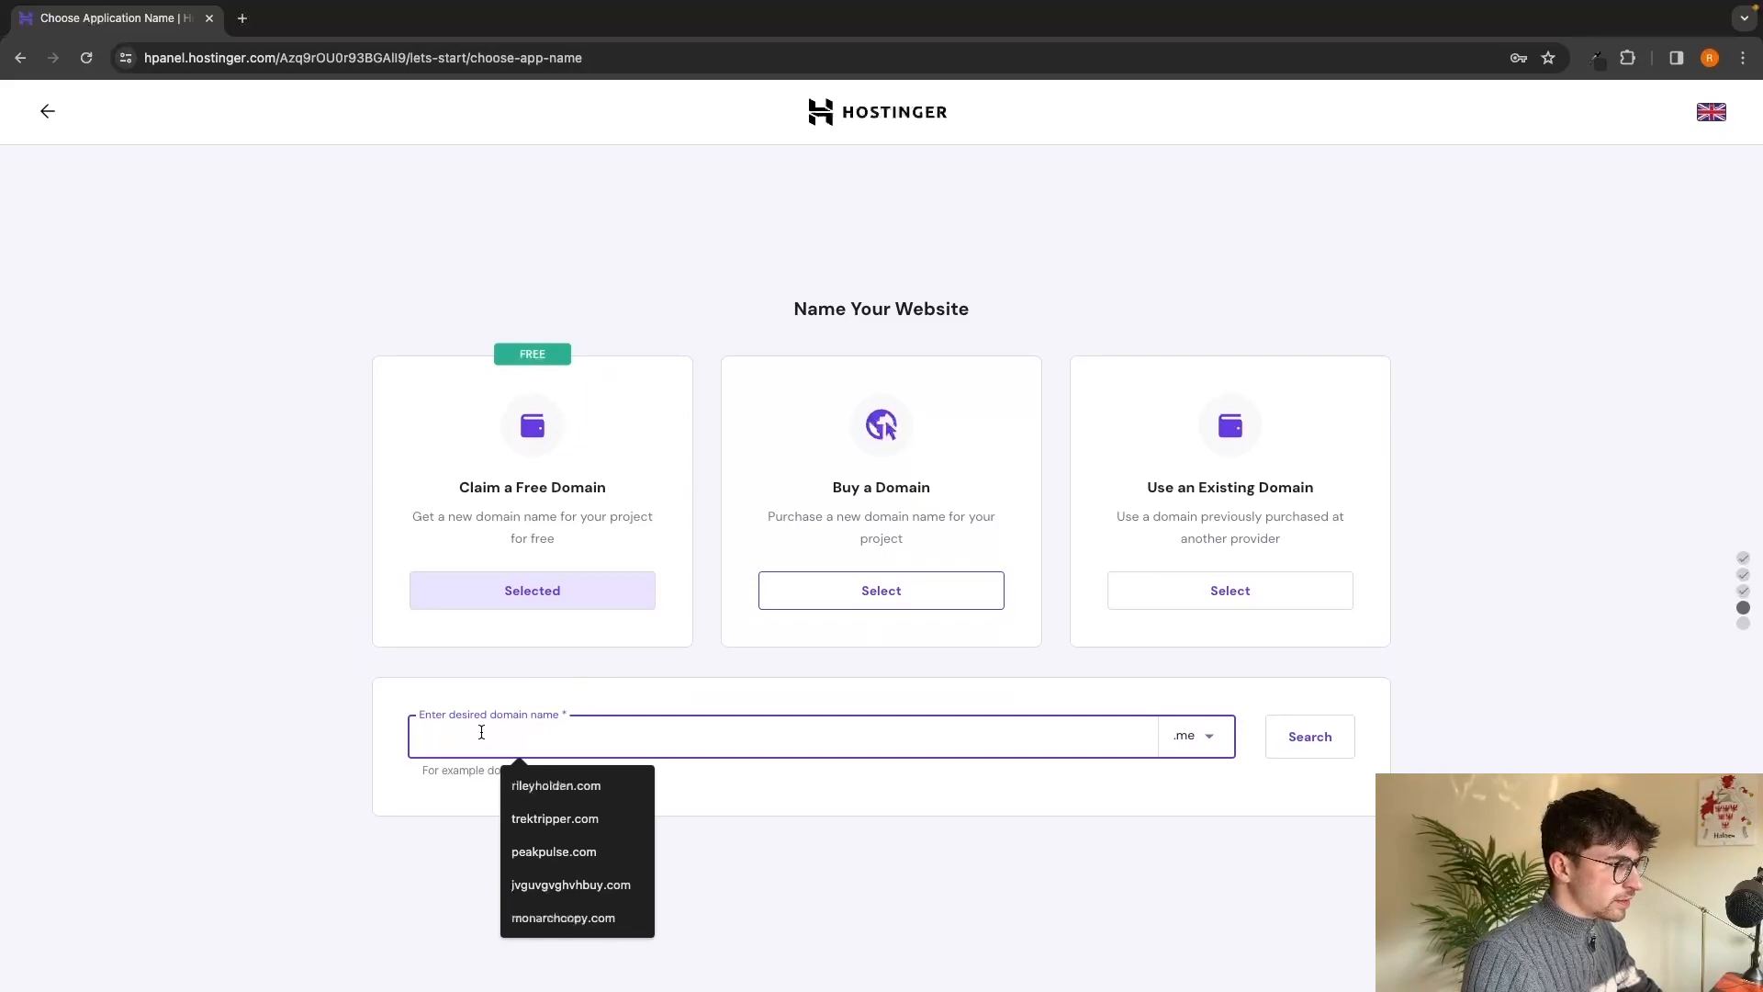
click(1209, 737)
click(1091, 863)
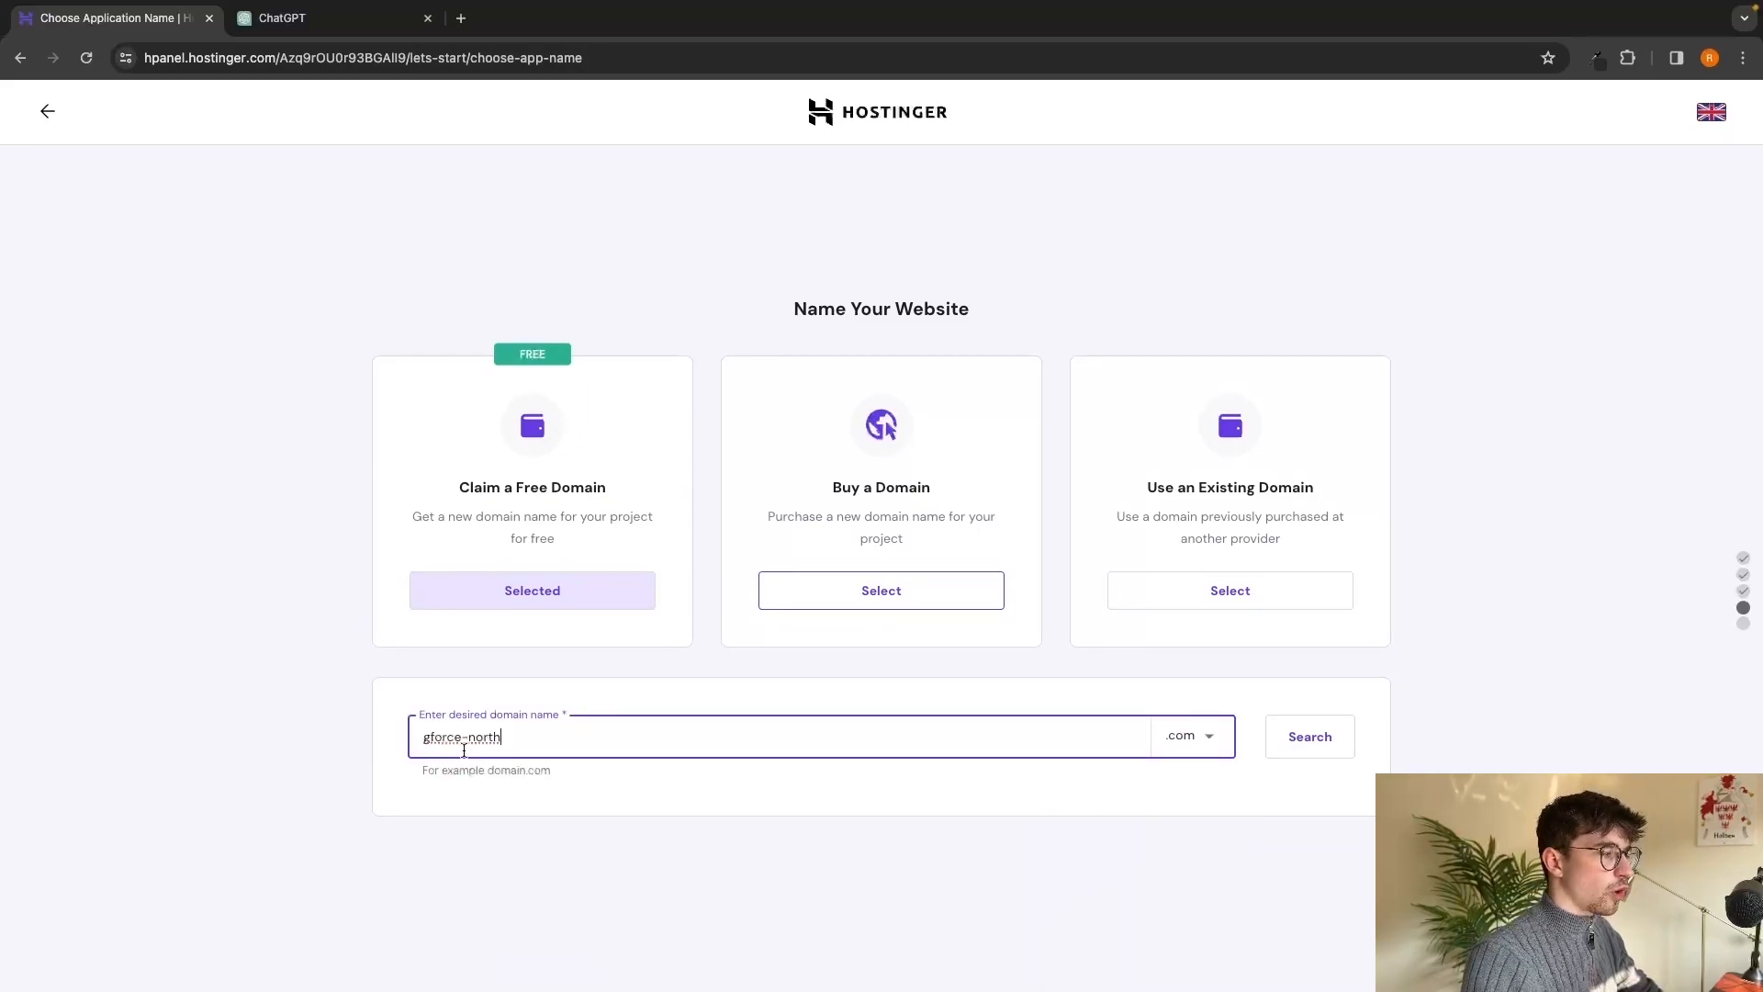
click(1298, 735)
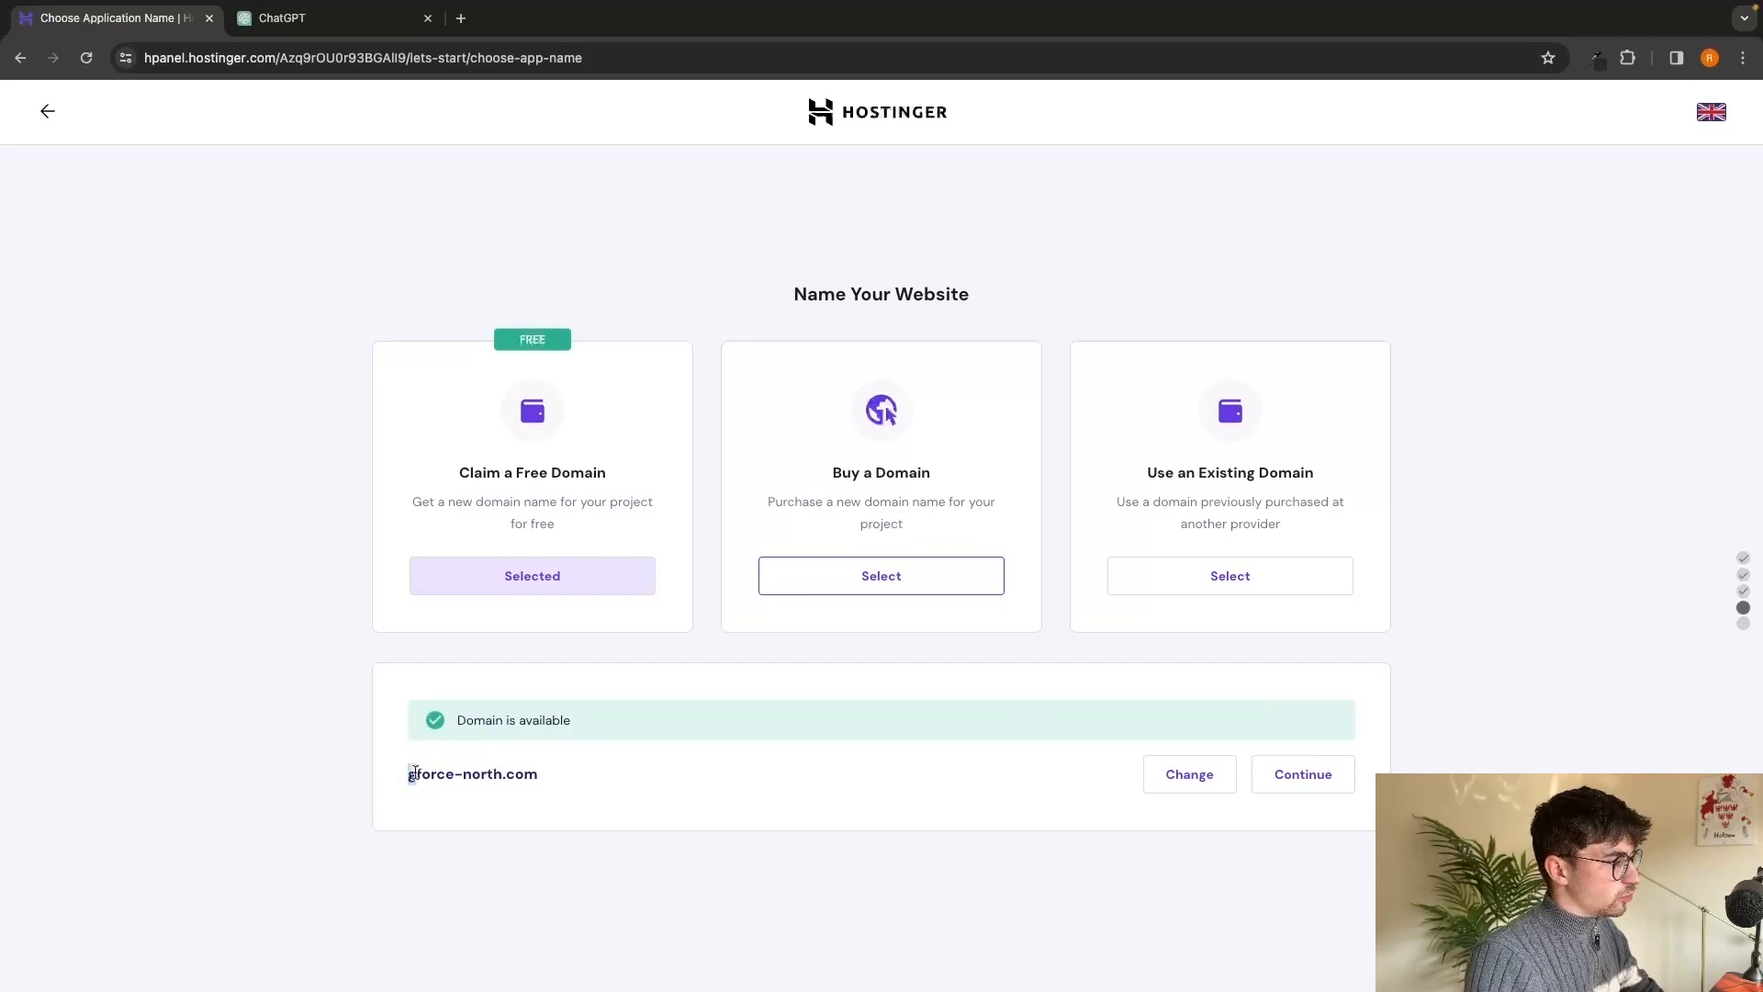
drag(409, 774, 537, 771)
click(588, 776)
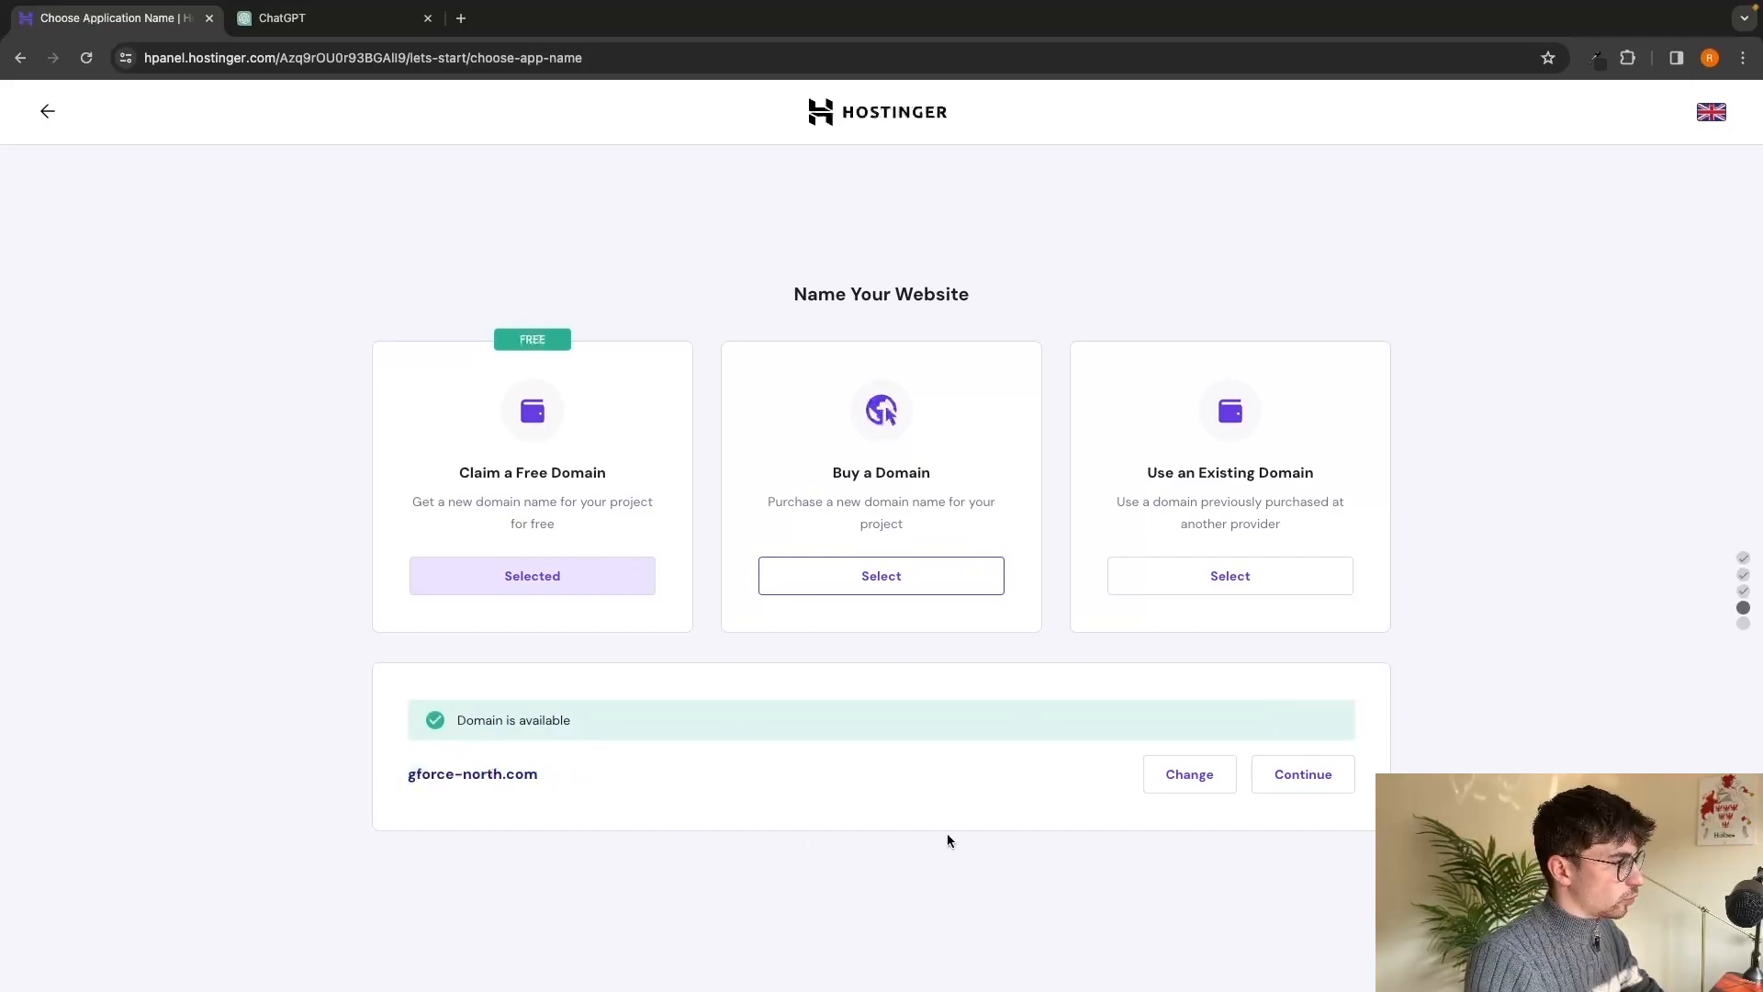
click(1311, 773)
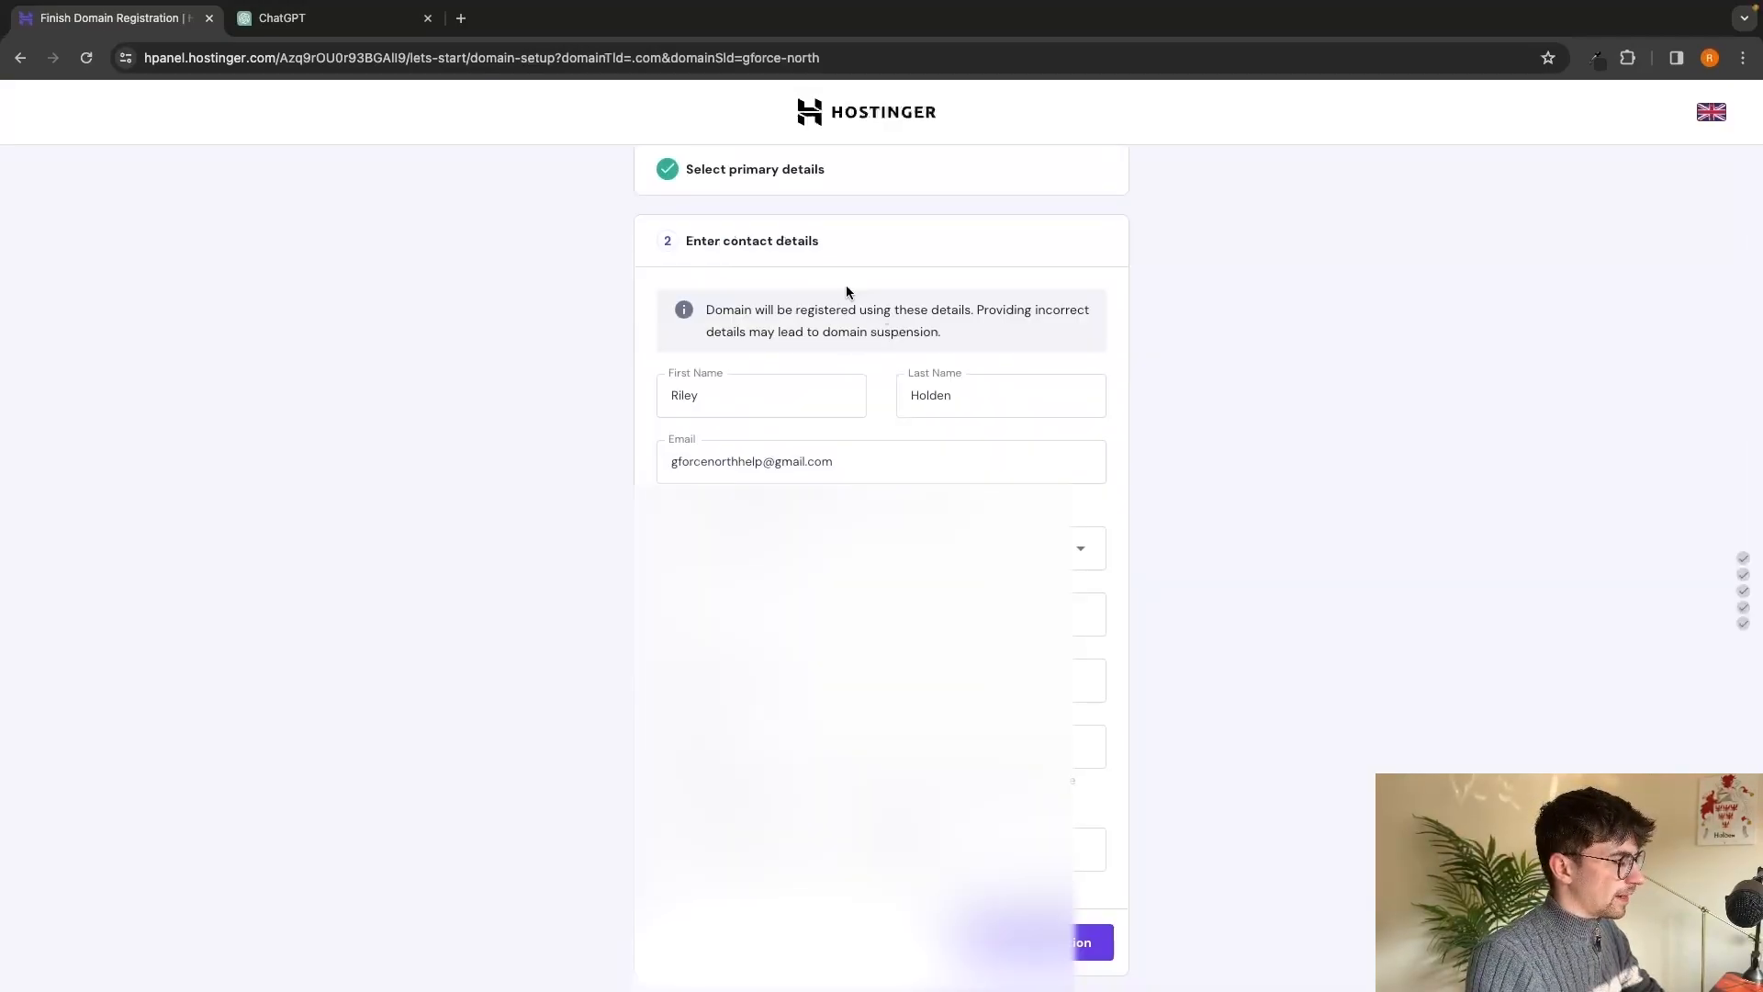
Review the contact details section of the domain registration and open the new site's Hostinger control panel.
drag(674, 240, 842, 240)
click(812, 242)
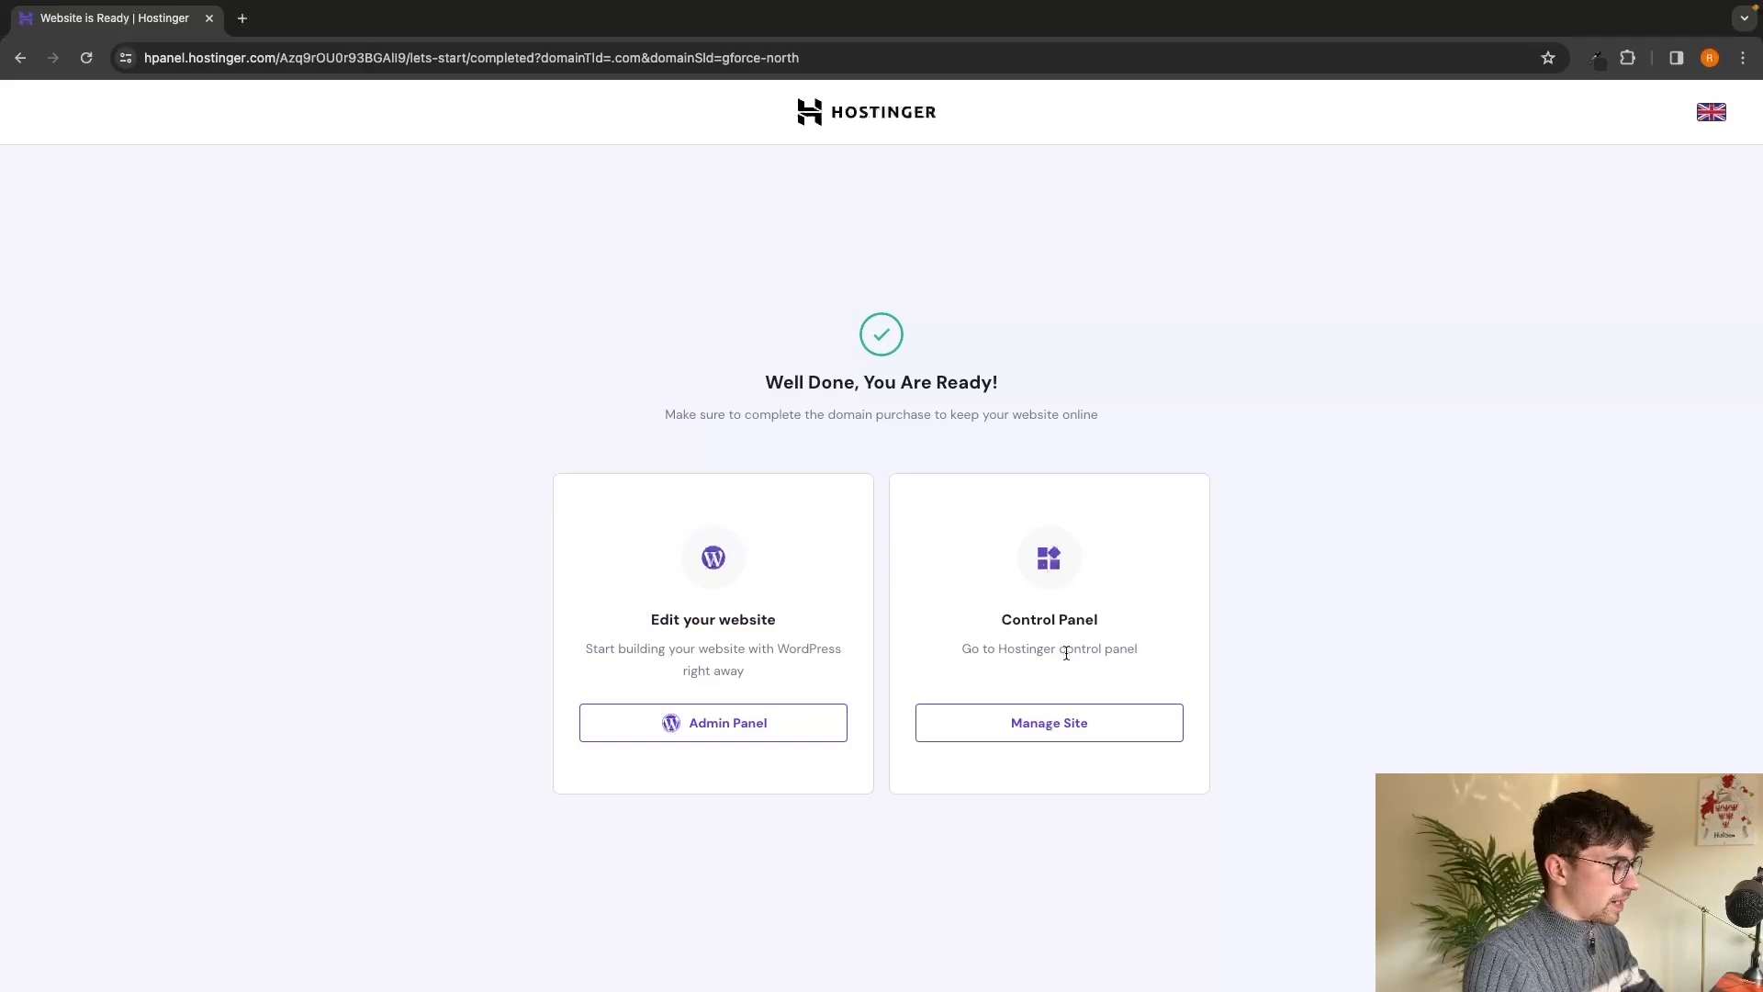
click(1042, 728)
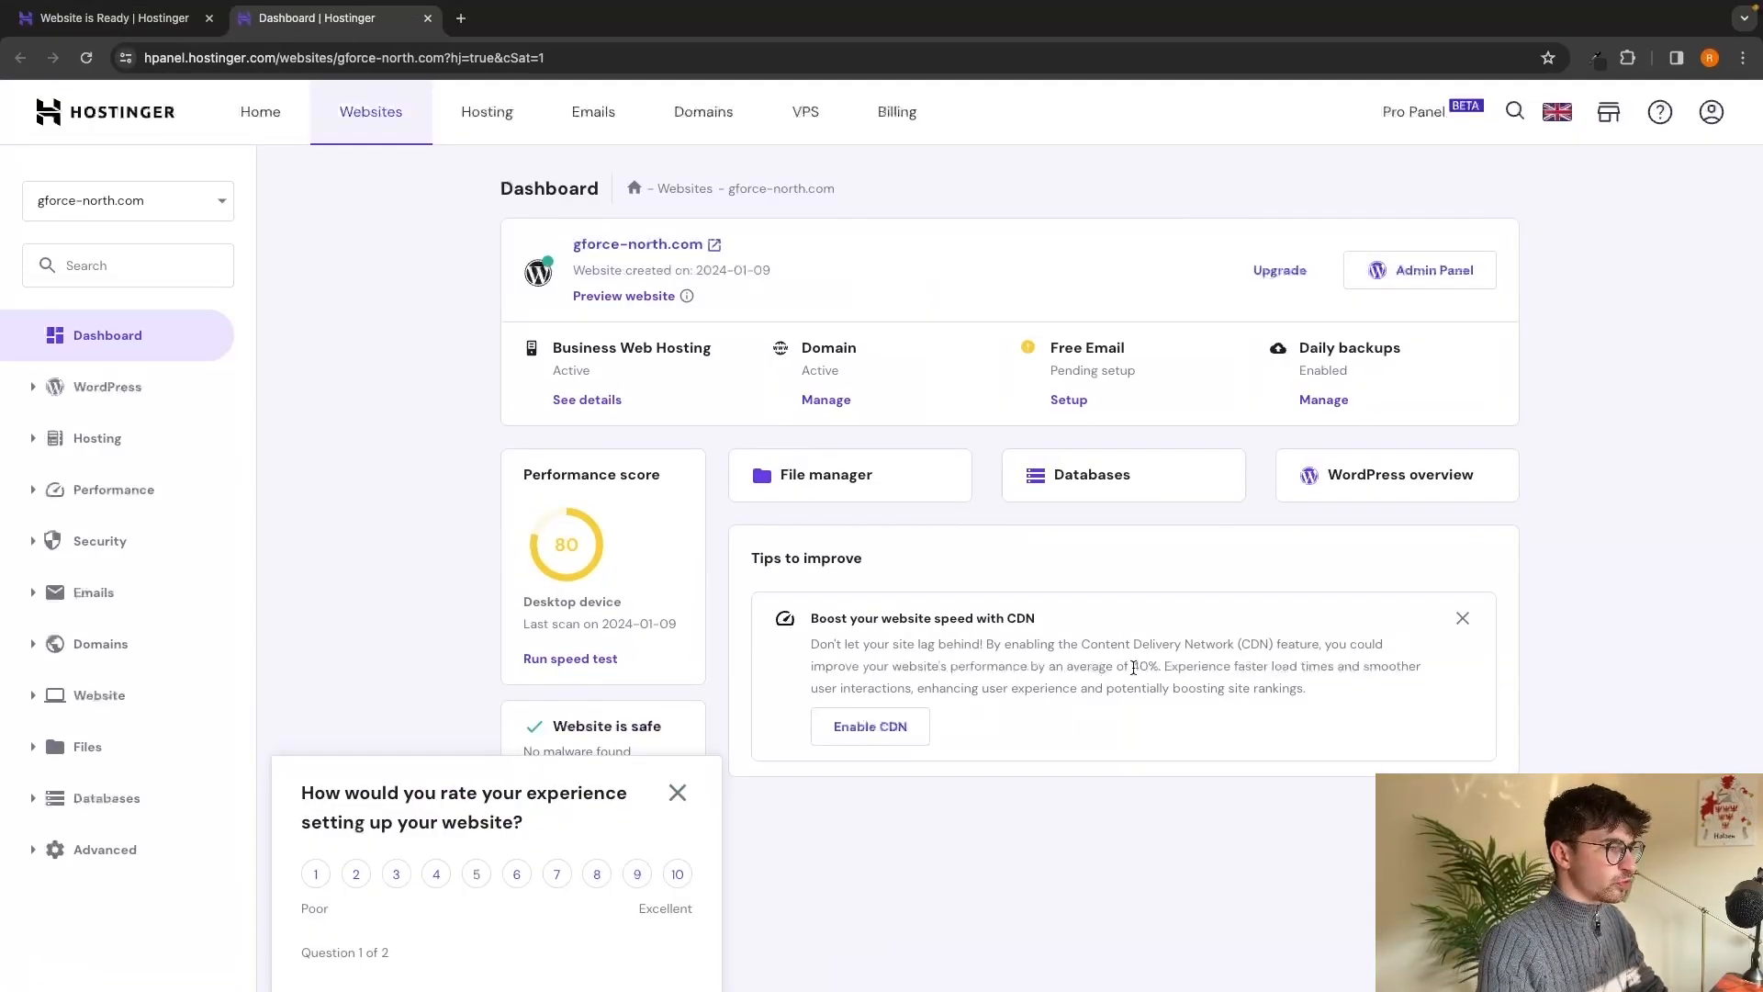
Dismiss the CDN tip, and open the dashboard in the site's WordPress admin area.
click(1462, 617)
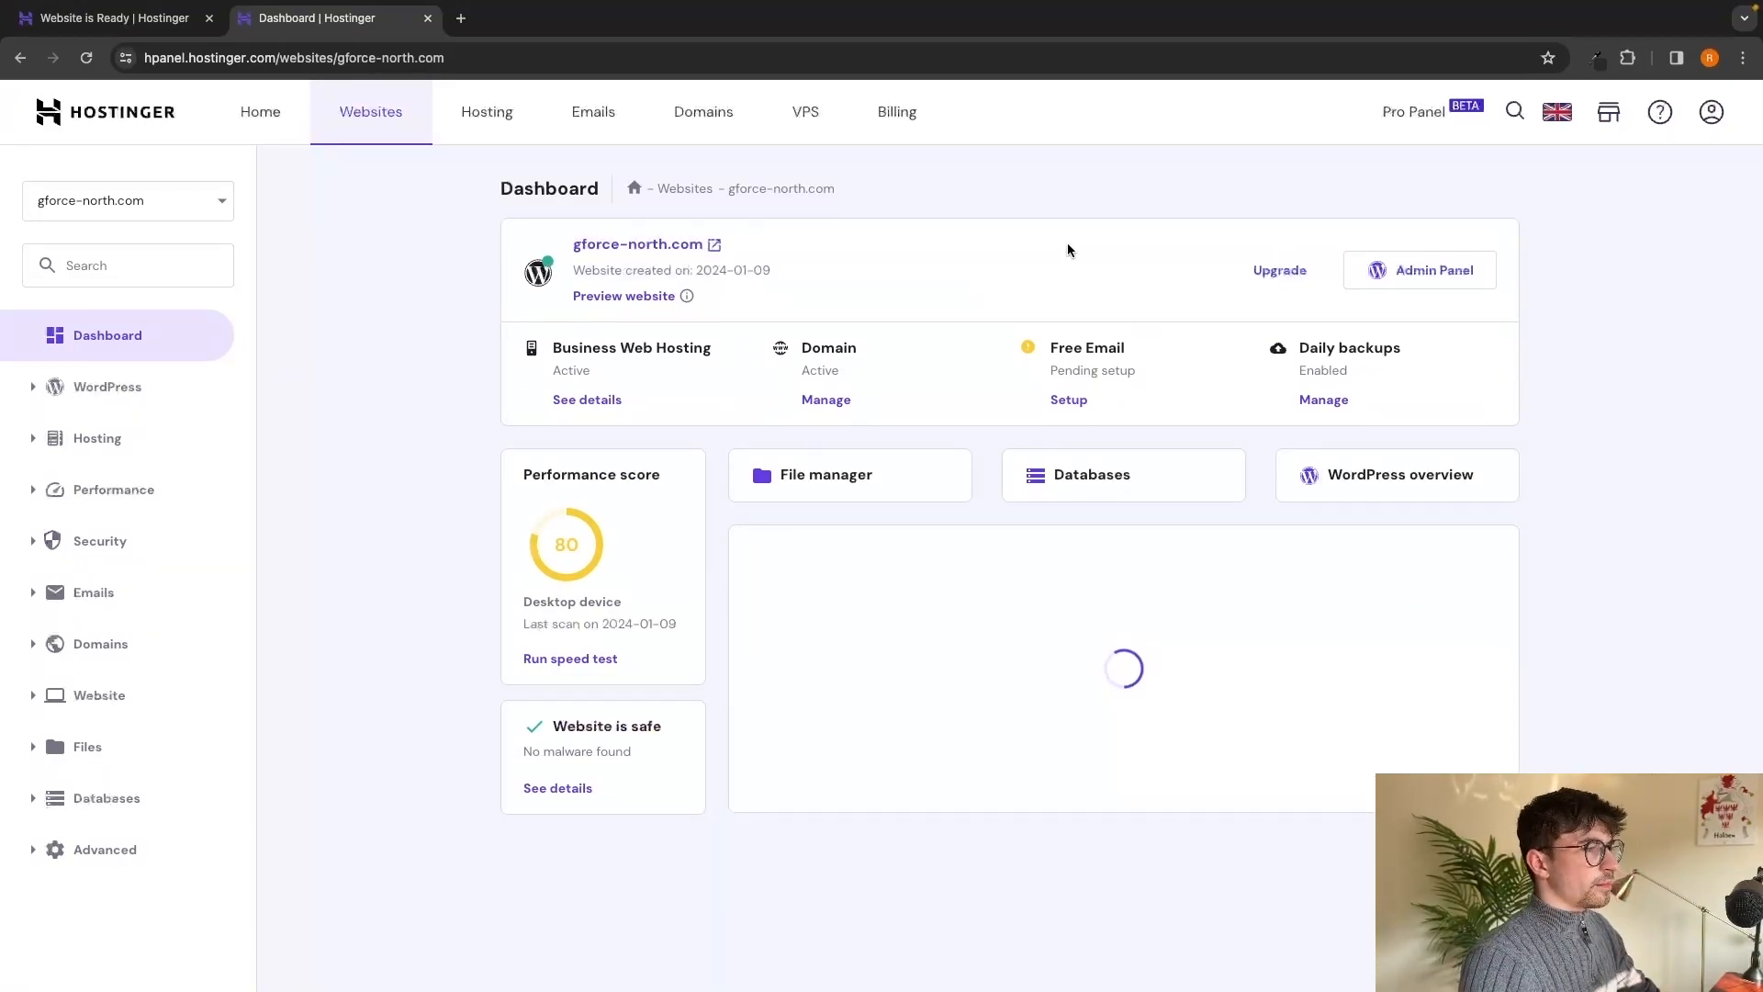
click(1414, 275)
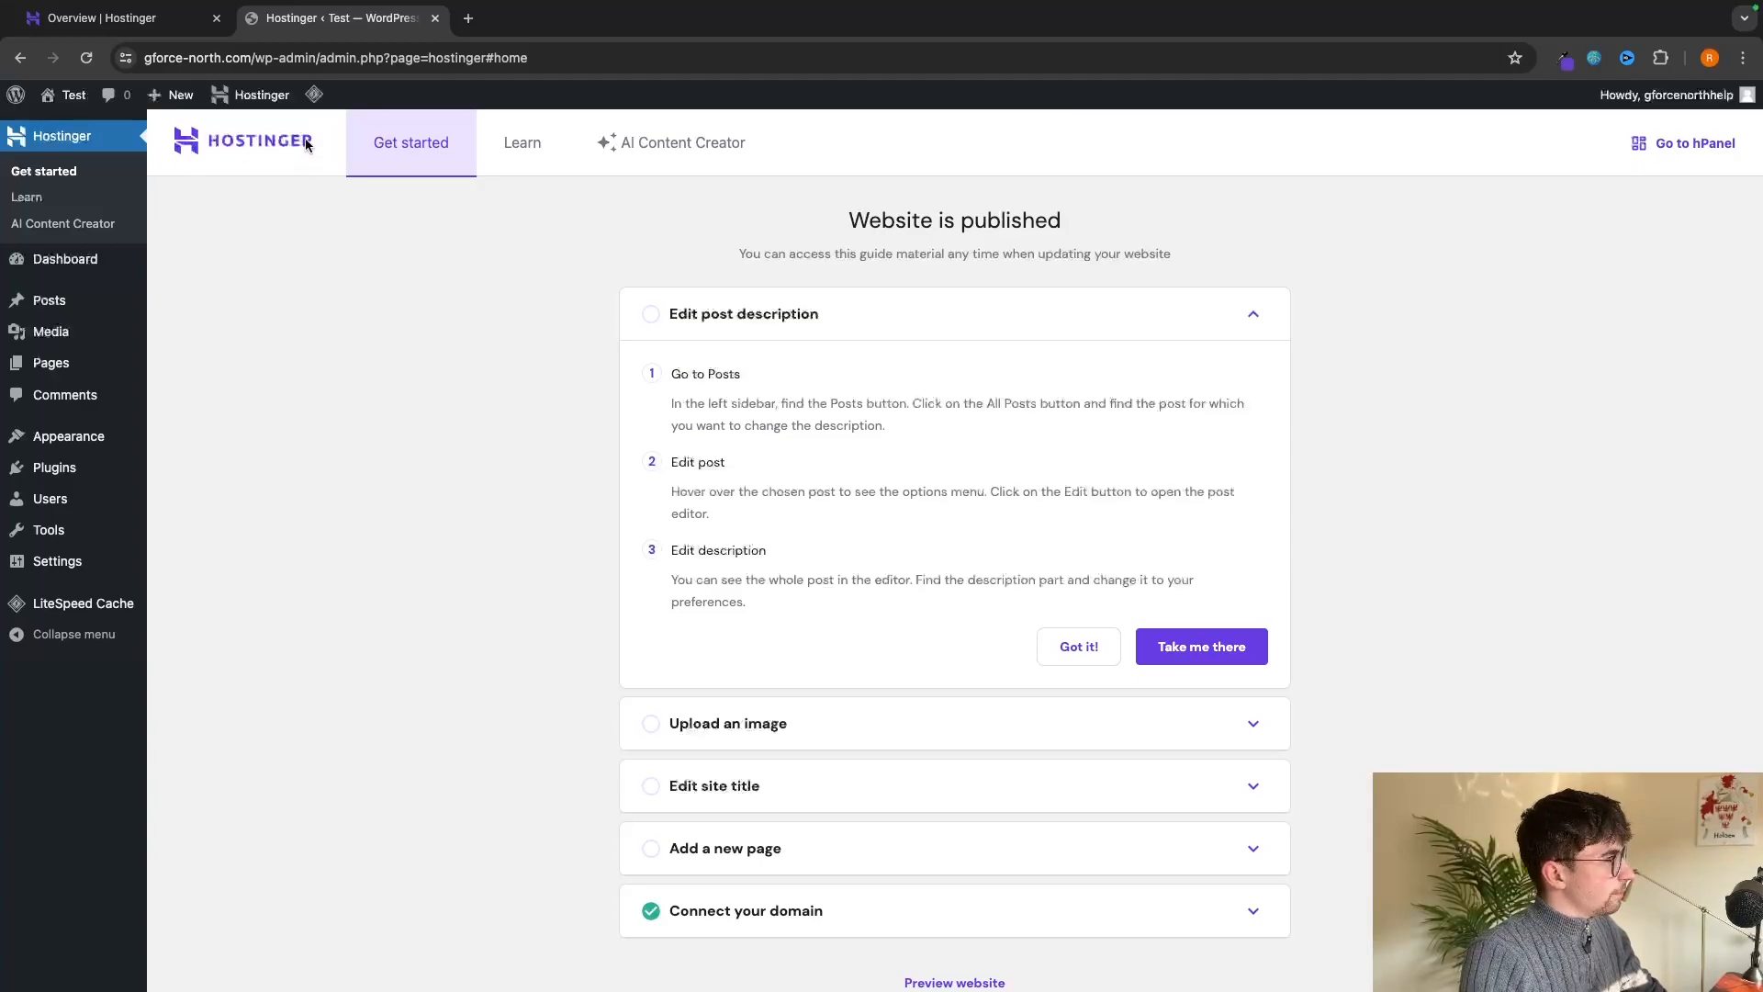
click(66, 262)
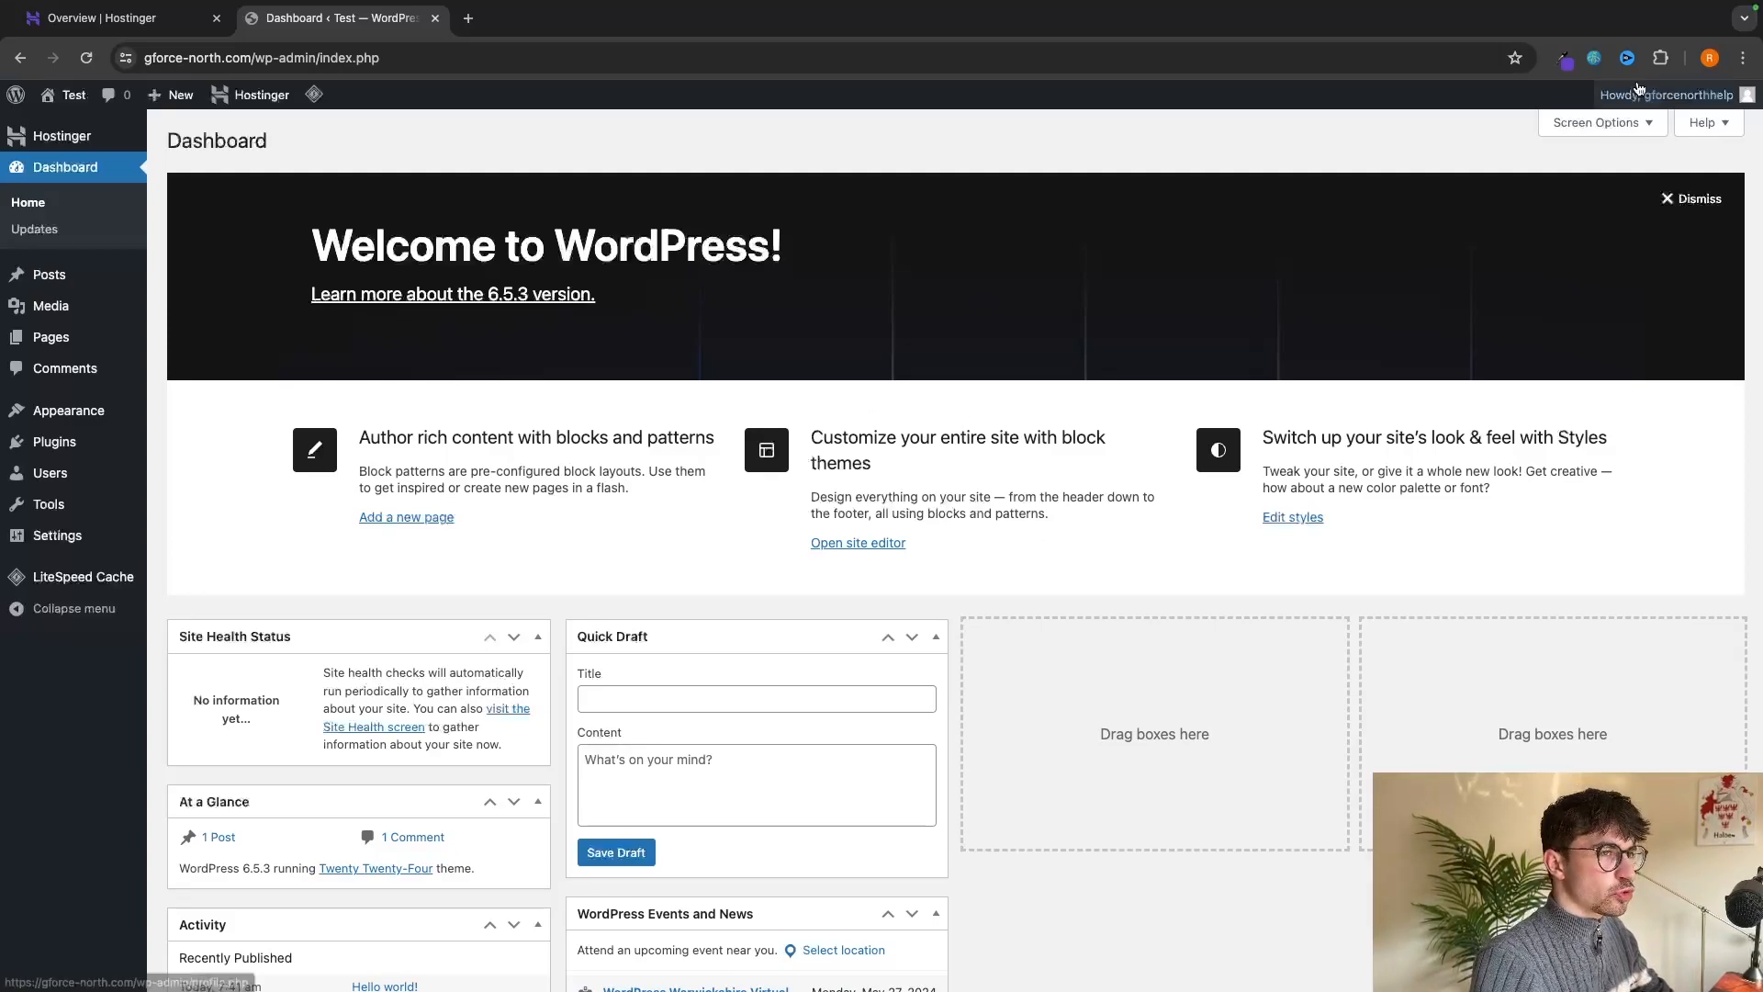
Bookmark the site's WordPress admin dashboard page in the browser.
click(1743, 57)
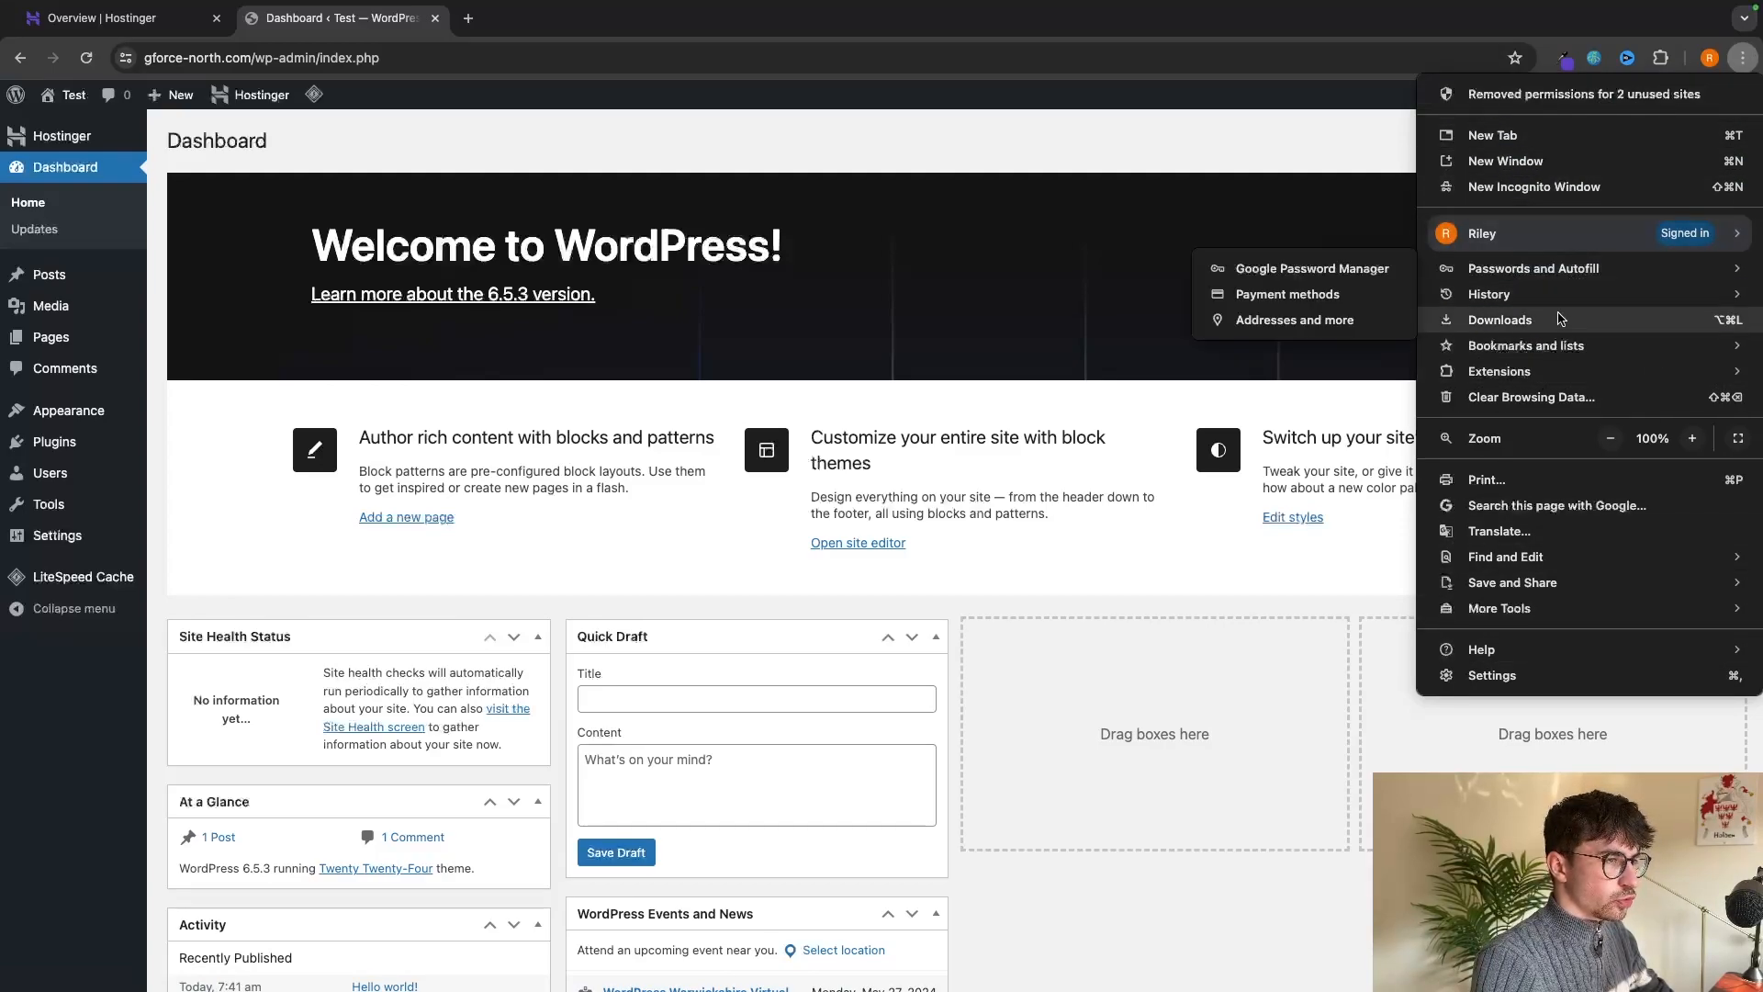
mouse_move(1420, 355)
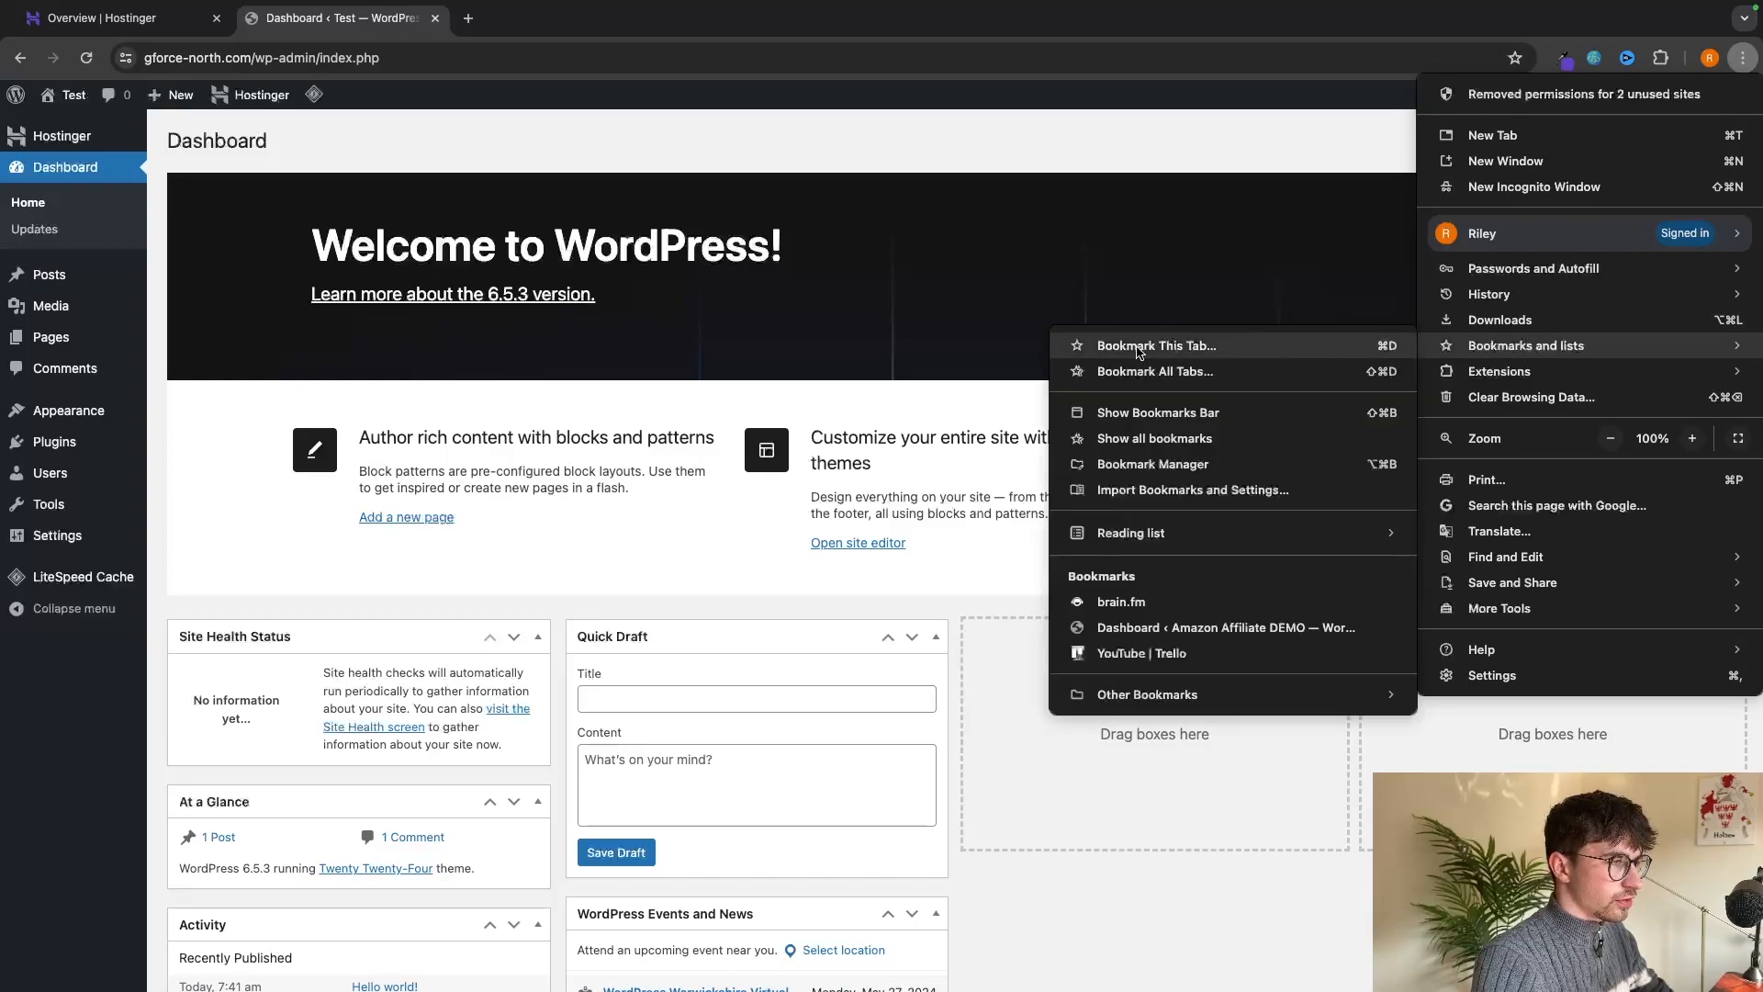
click(1187, 354)
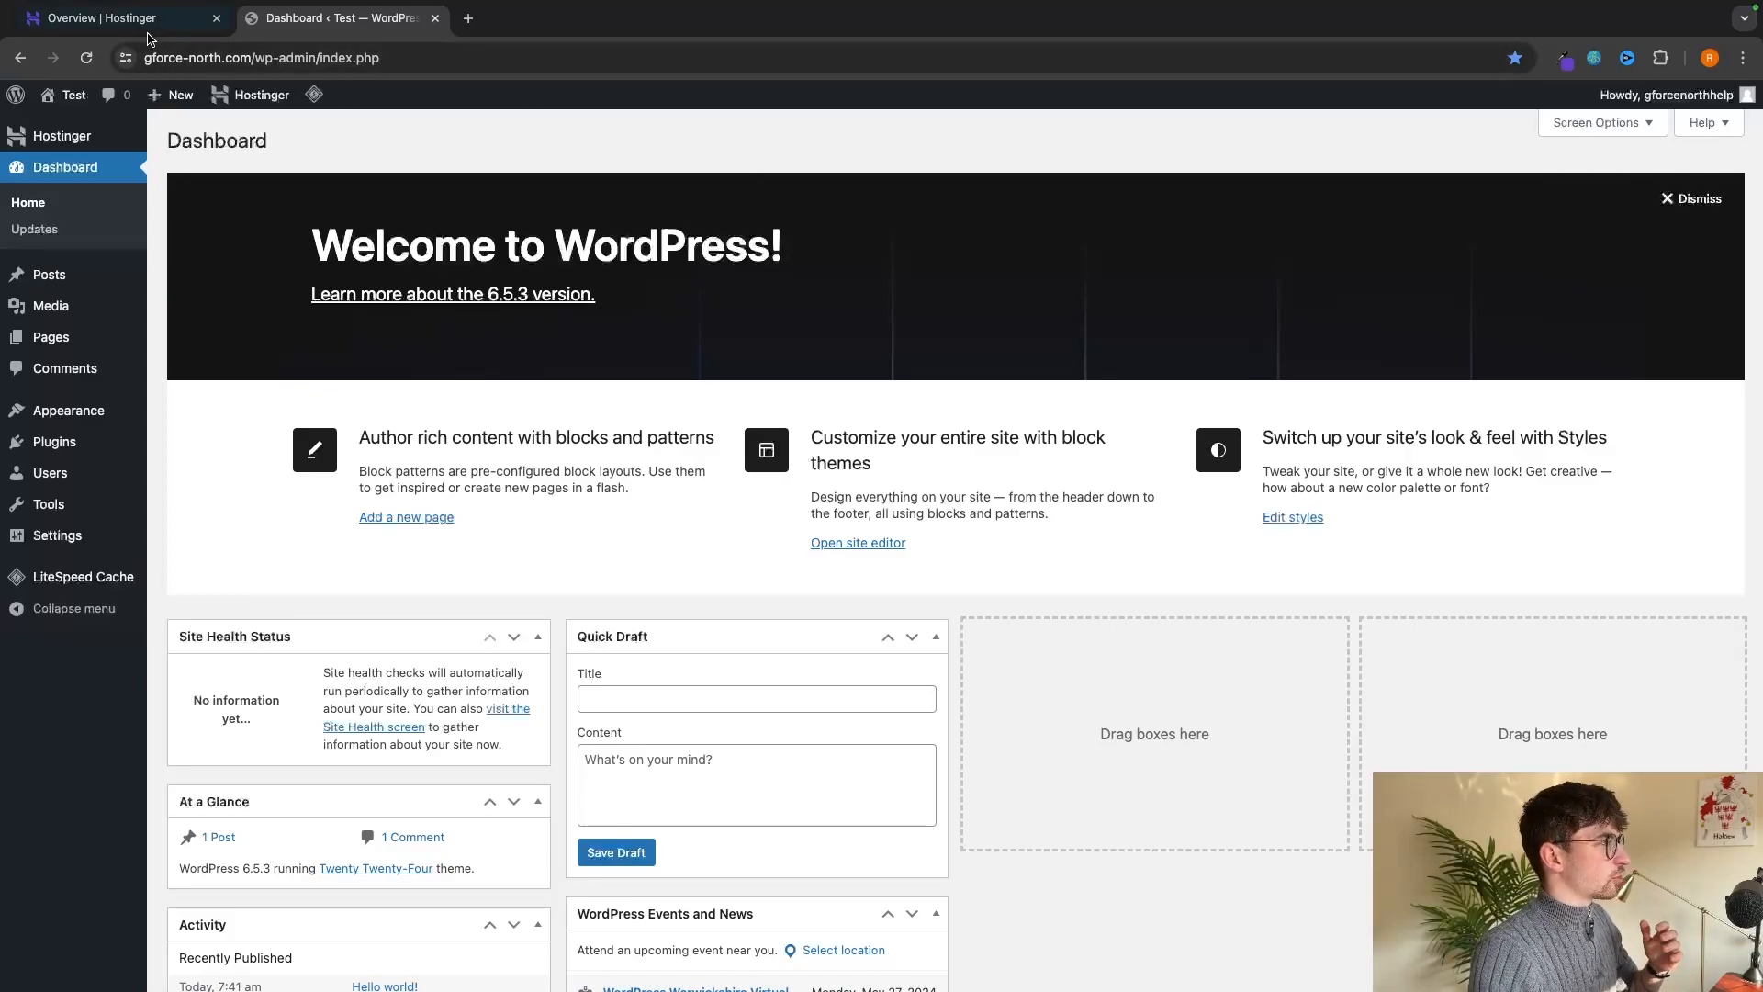
Test the new dashboard bookmark in a separate browser tab and close that tab.
click(119, 18)
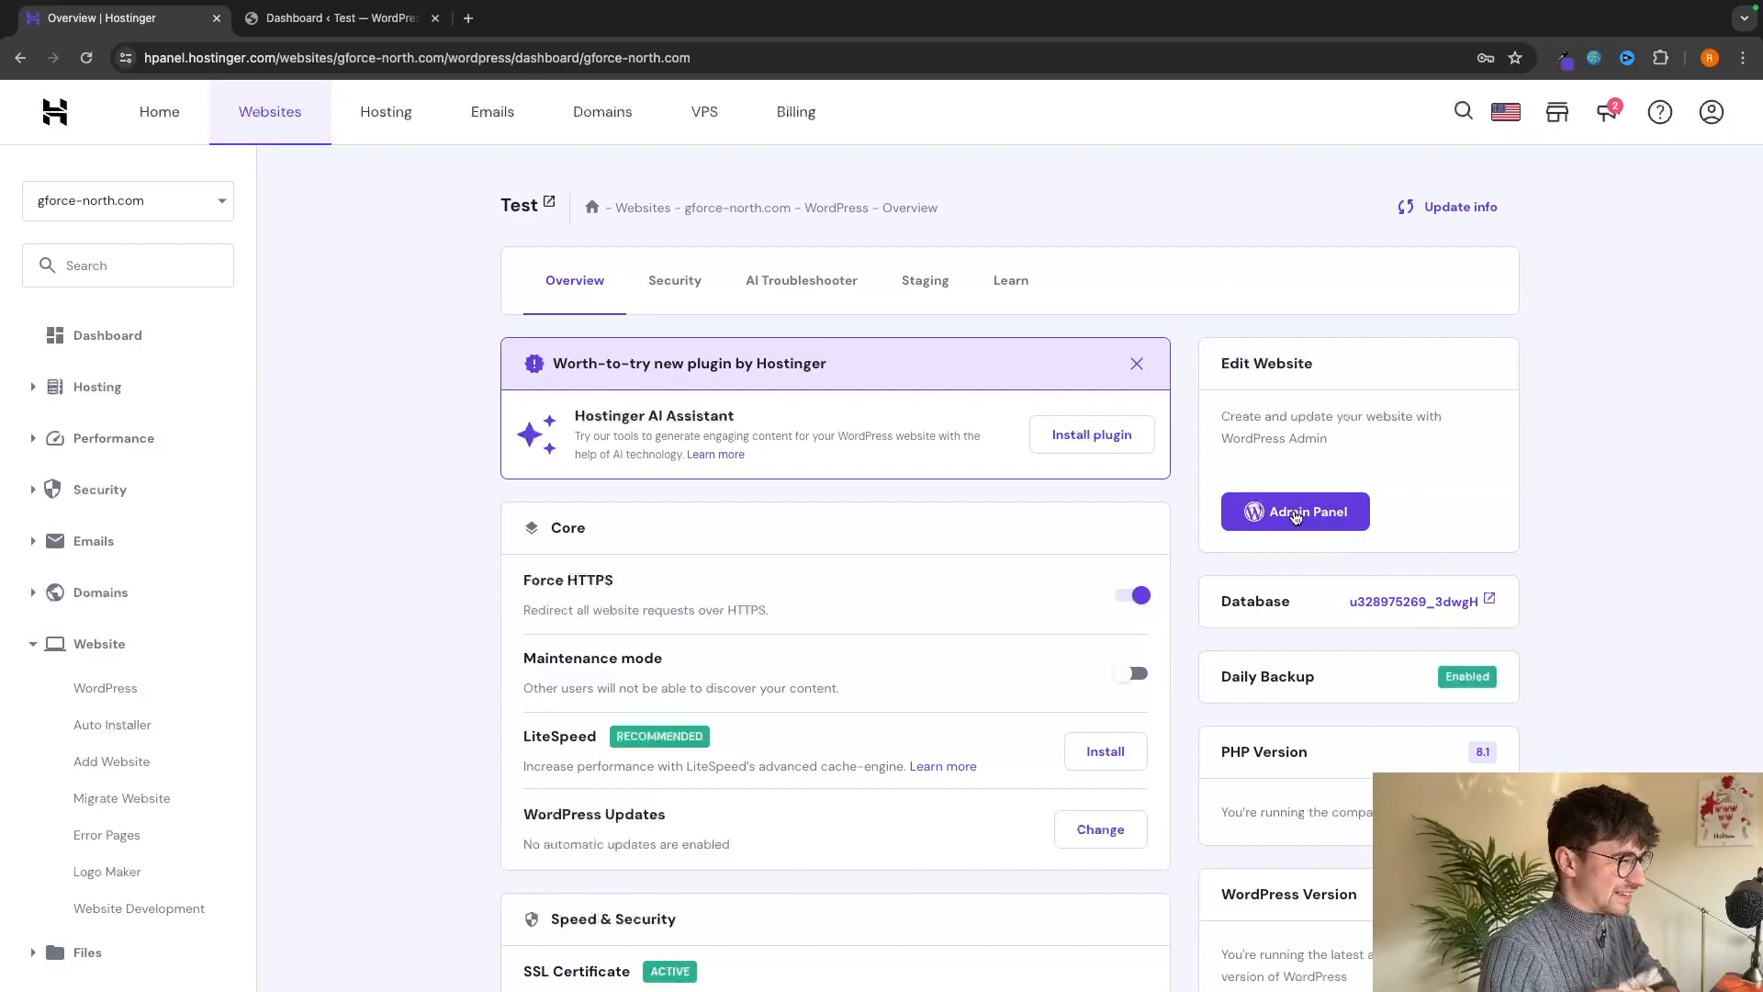
click(469, 19)
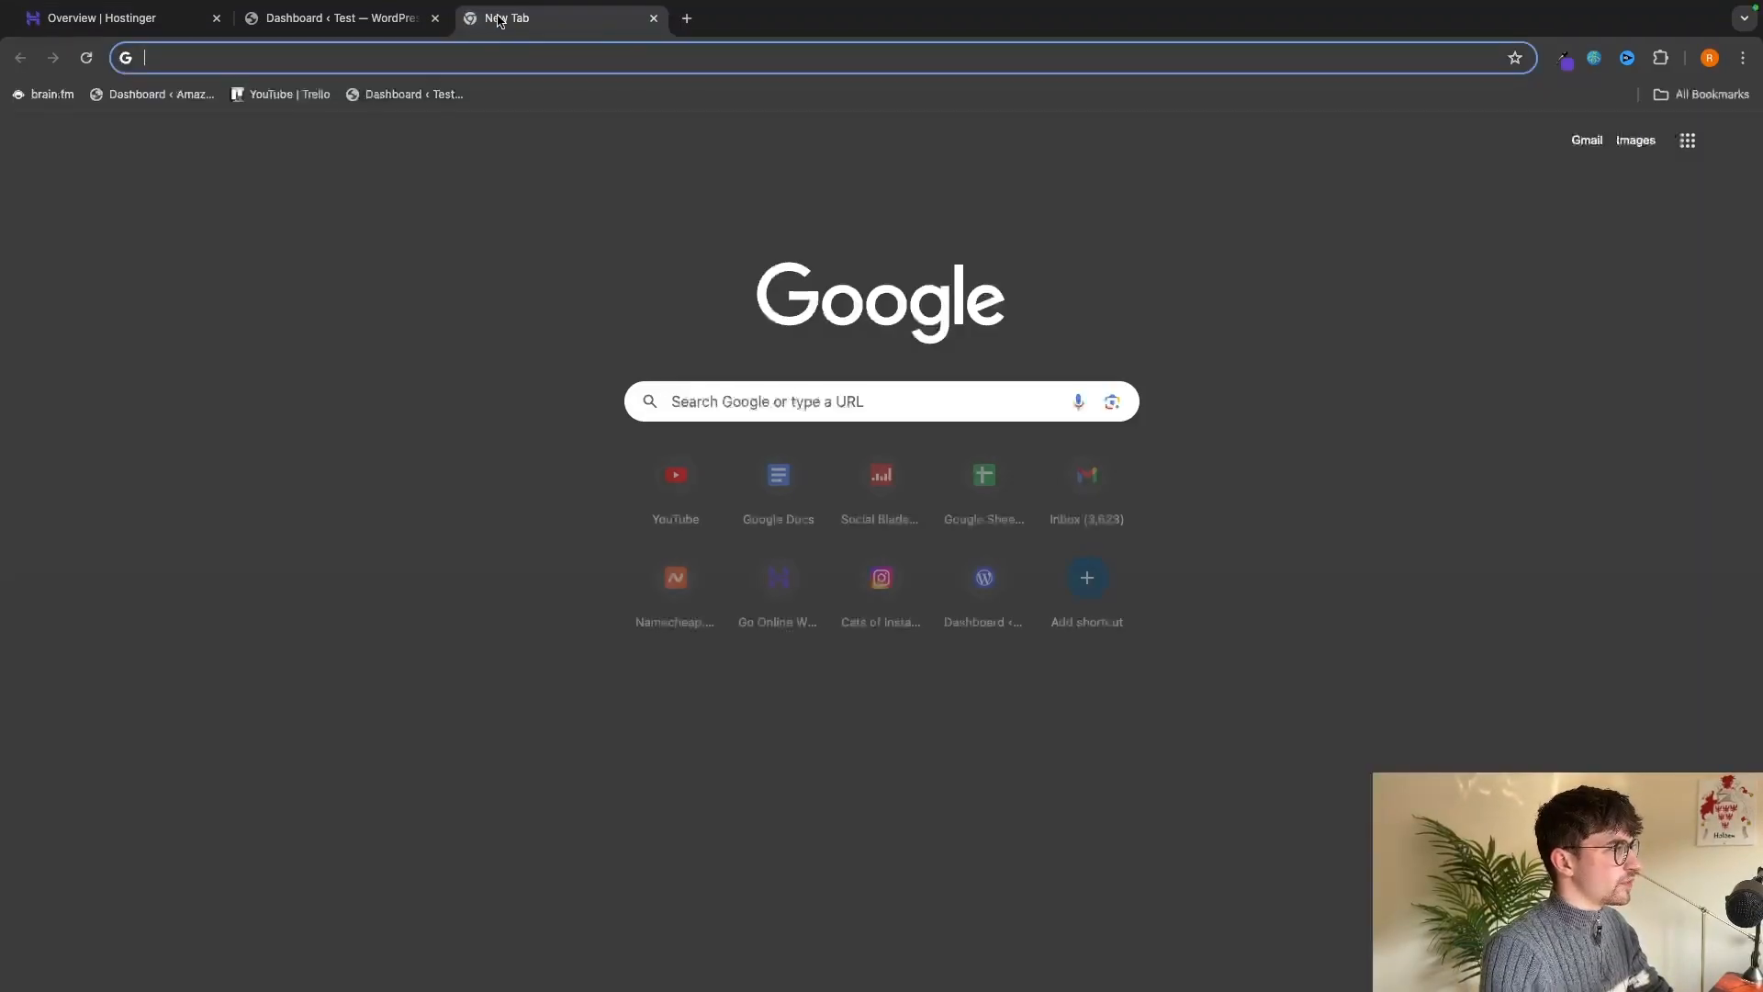
click(389, 101)
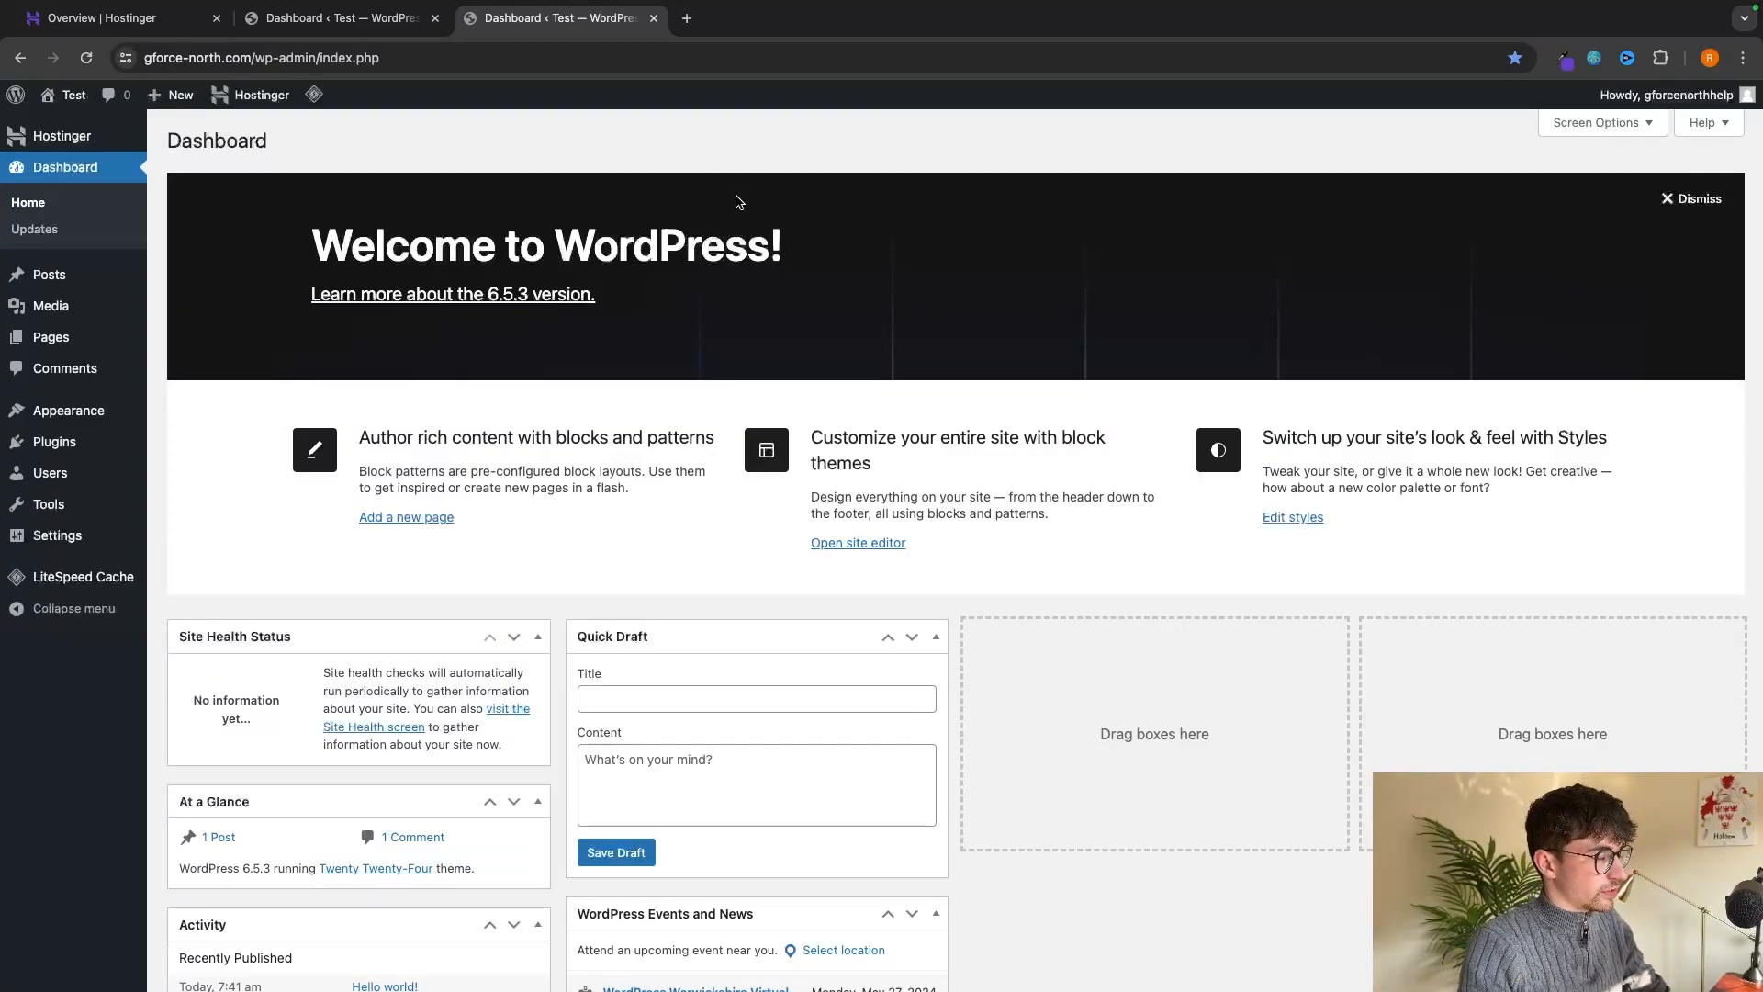
key(super+w)
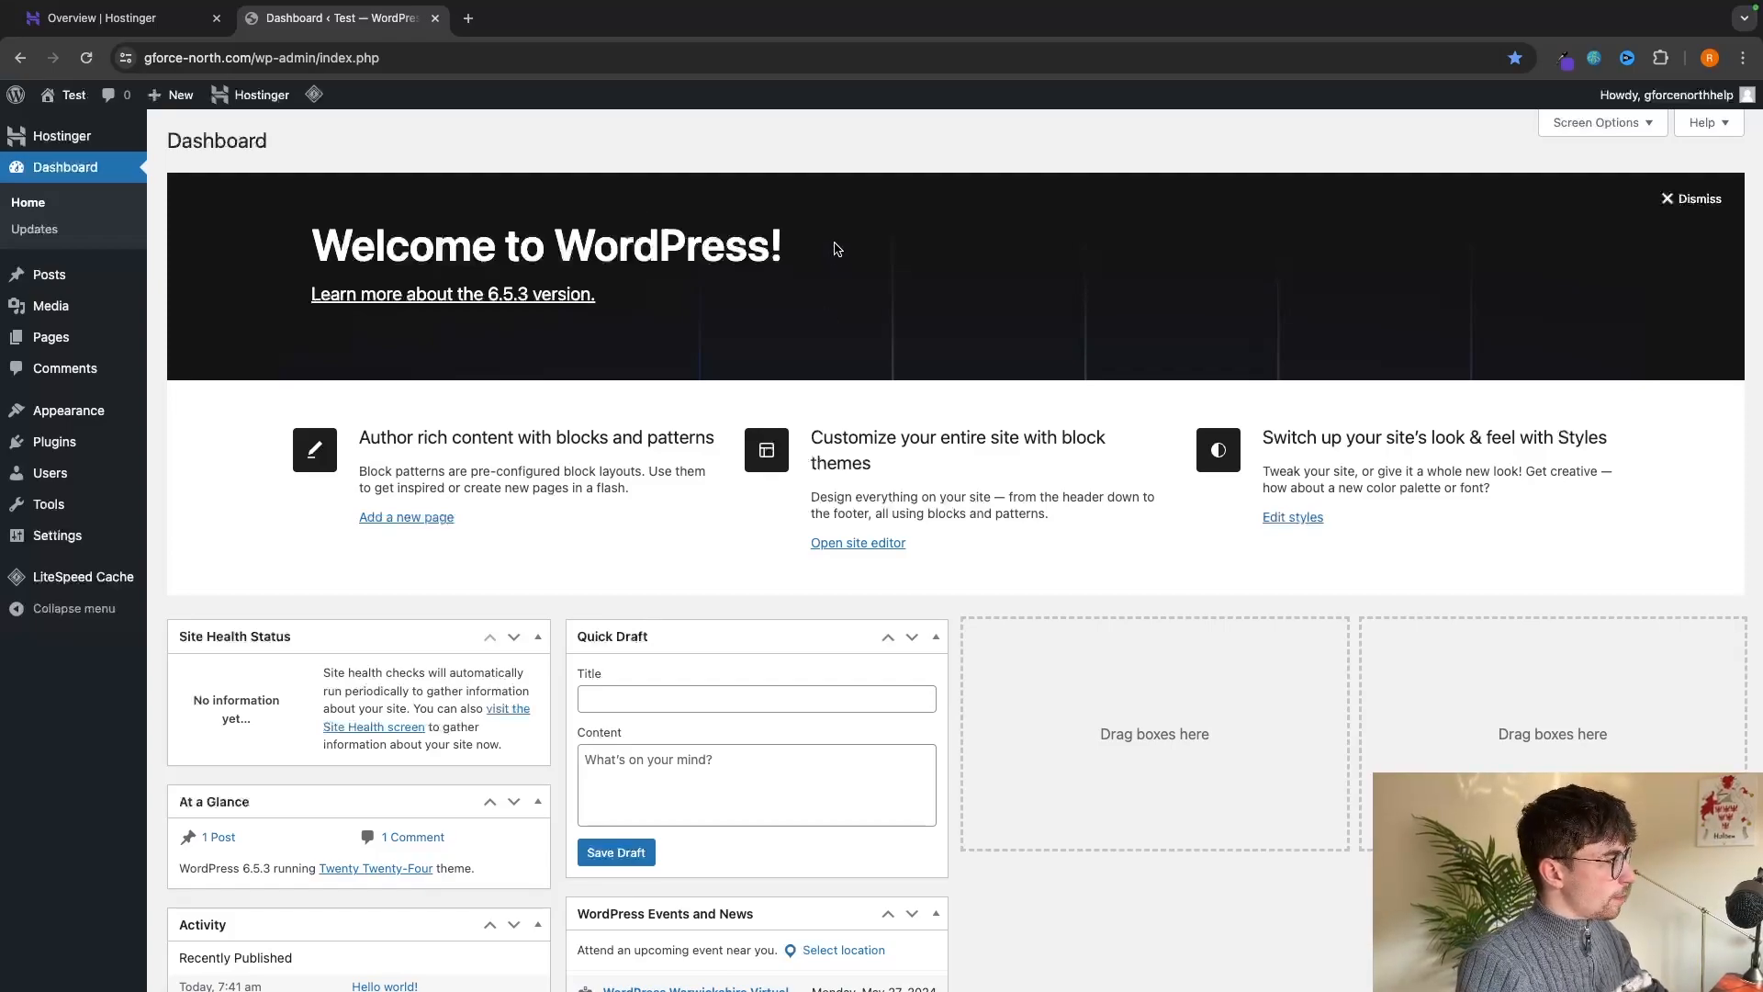
View the installed themes, and search the add-new plugin directory for woocommerce.
mouse_move(49, 416)
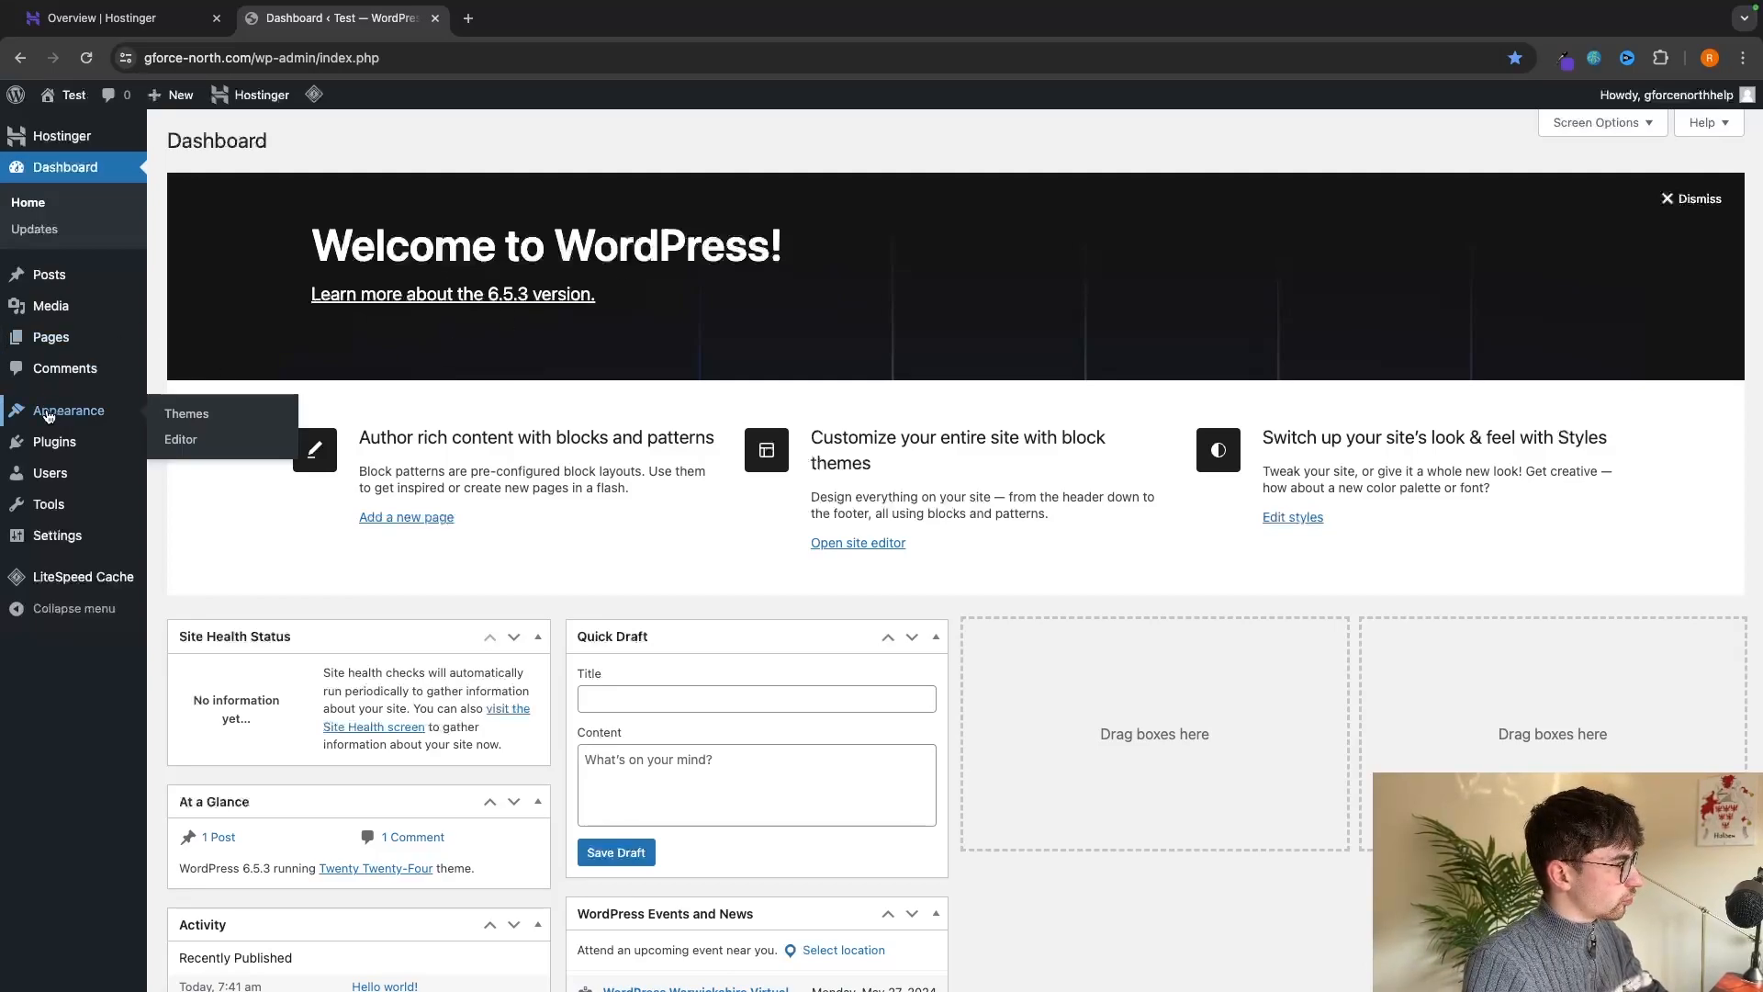
click(184, 420)
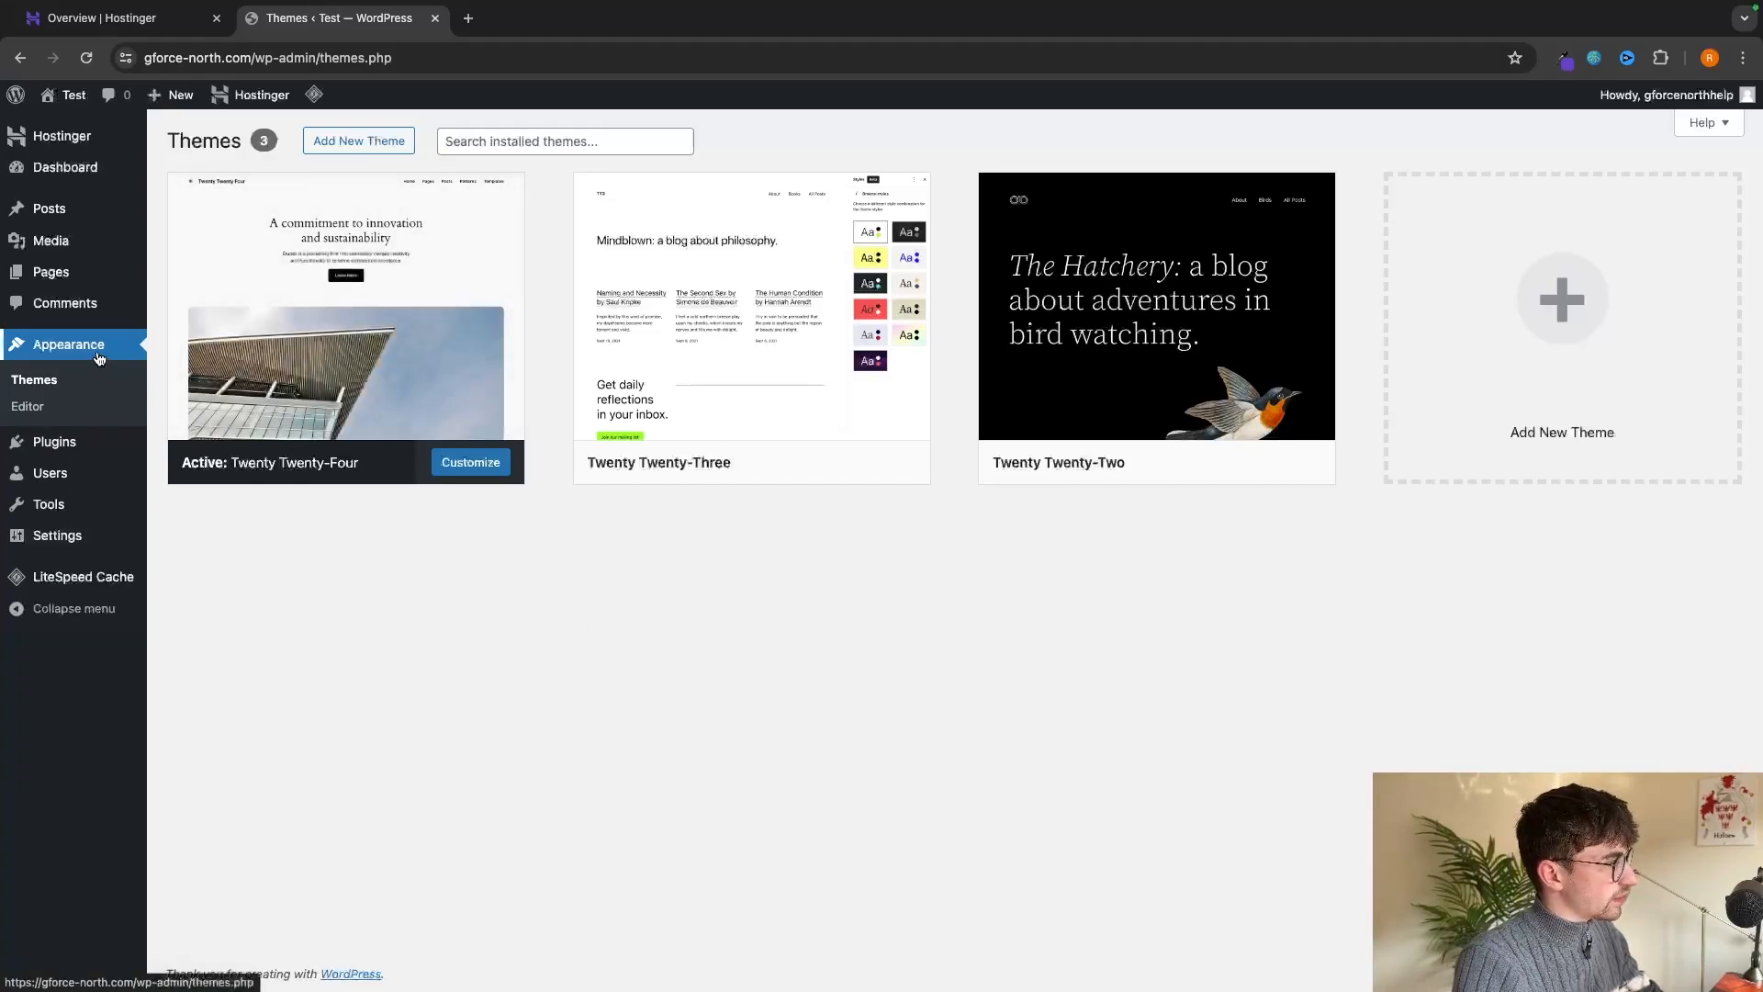
mouse_move(57, 443)
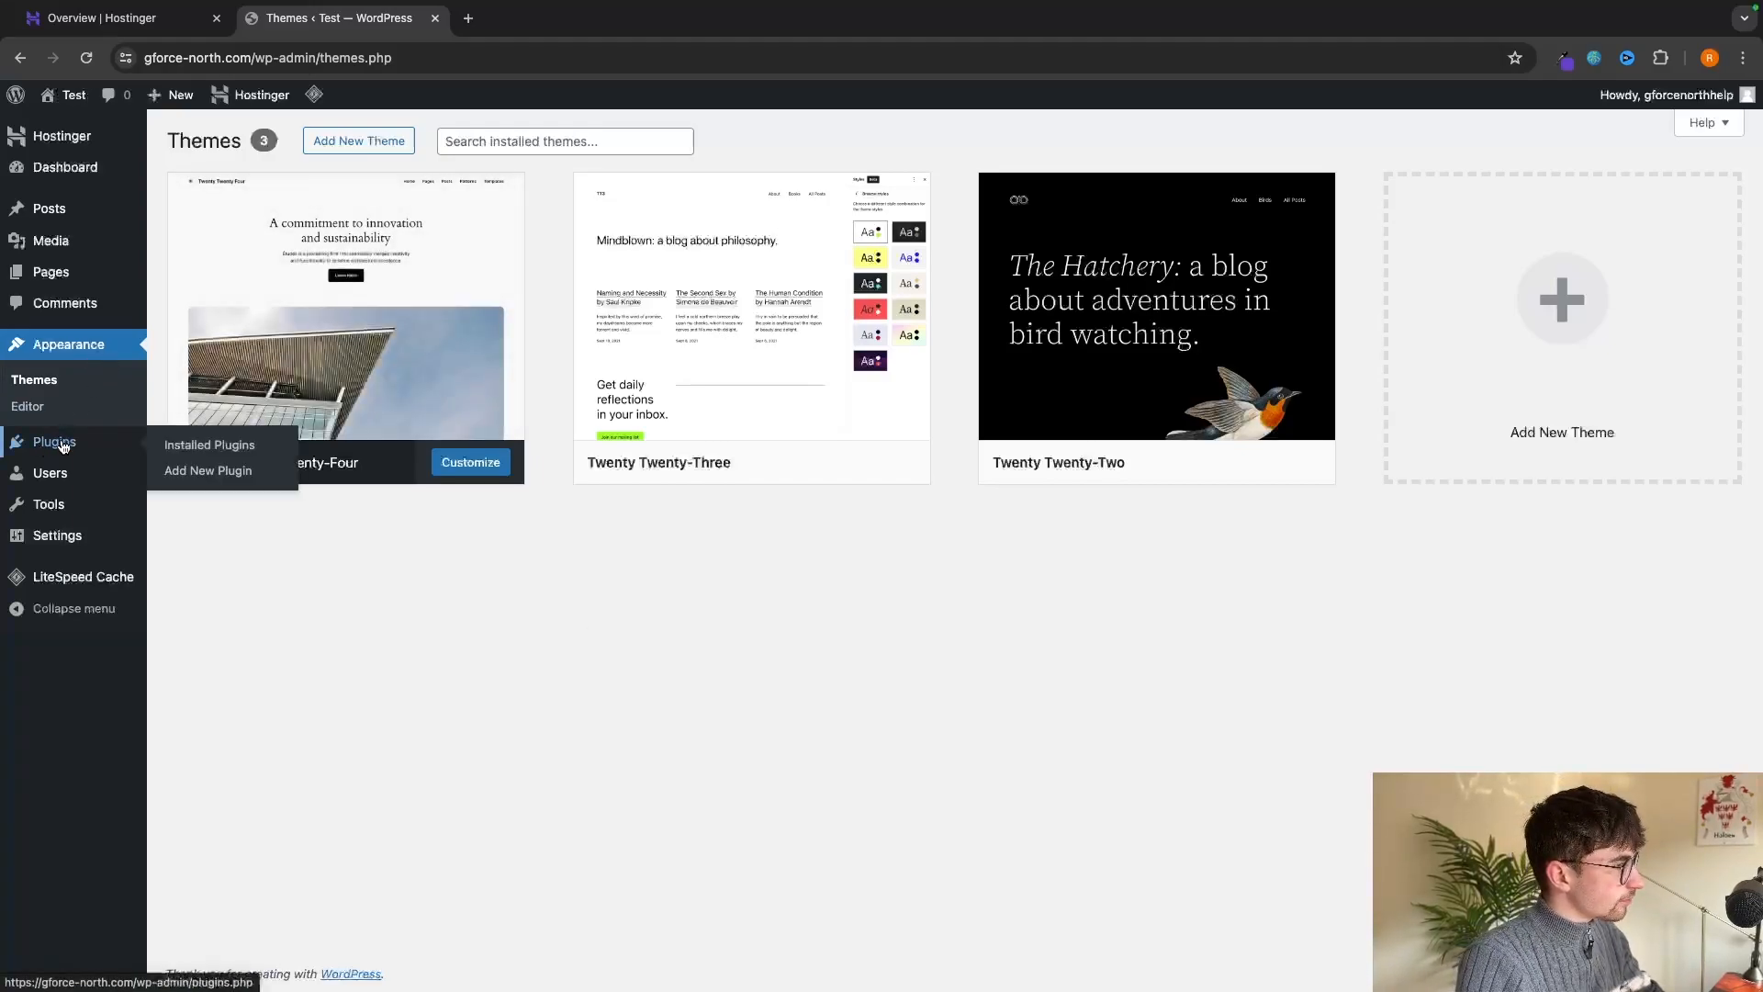
click(210, 472)
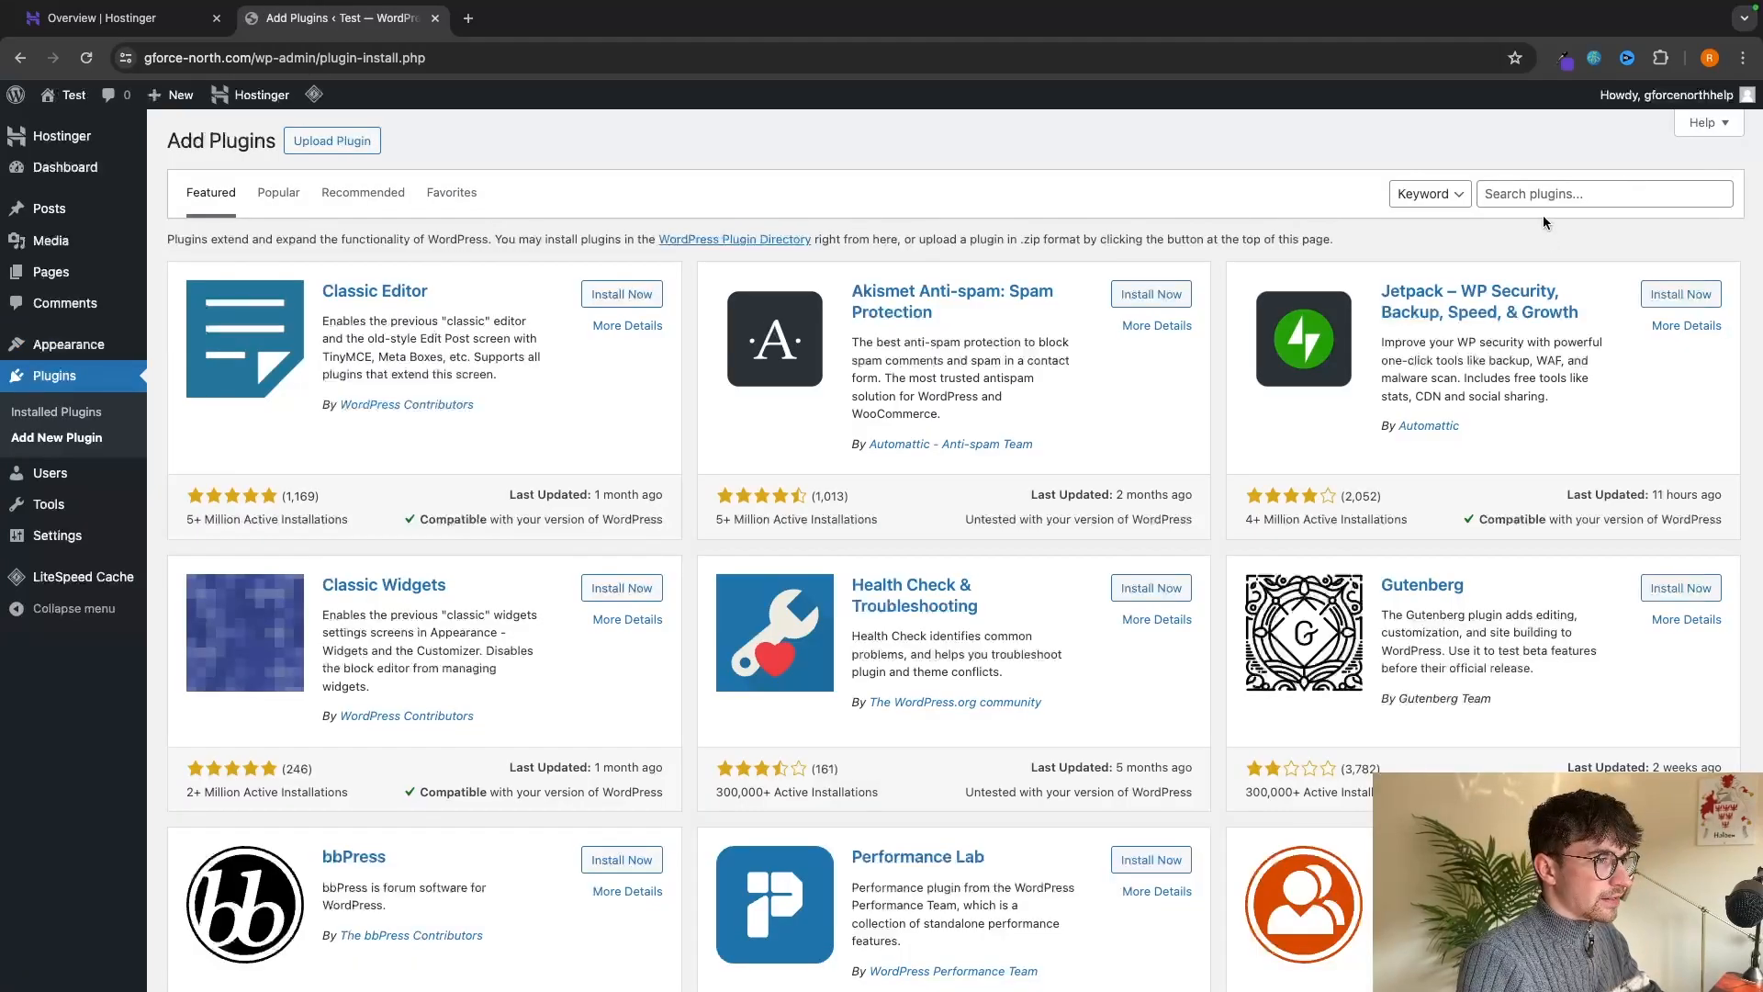
click(1501, 193)
text(woo)
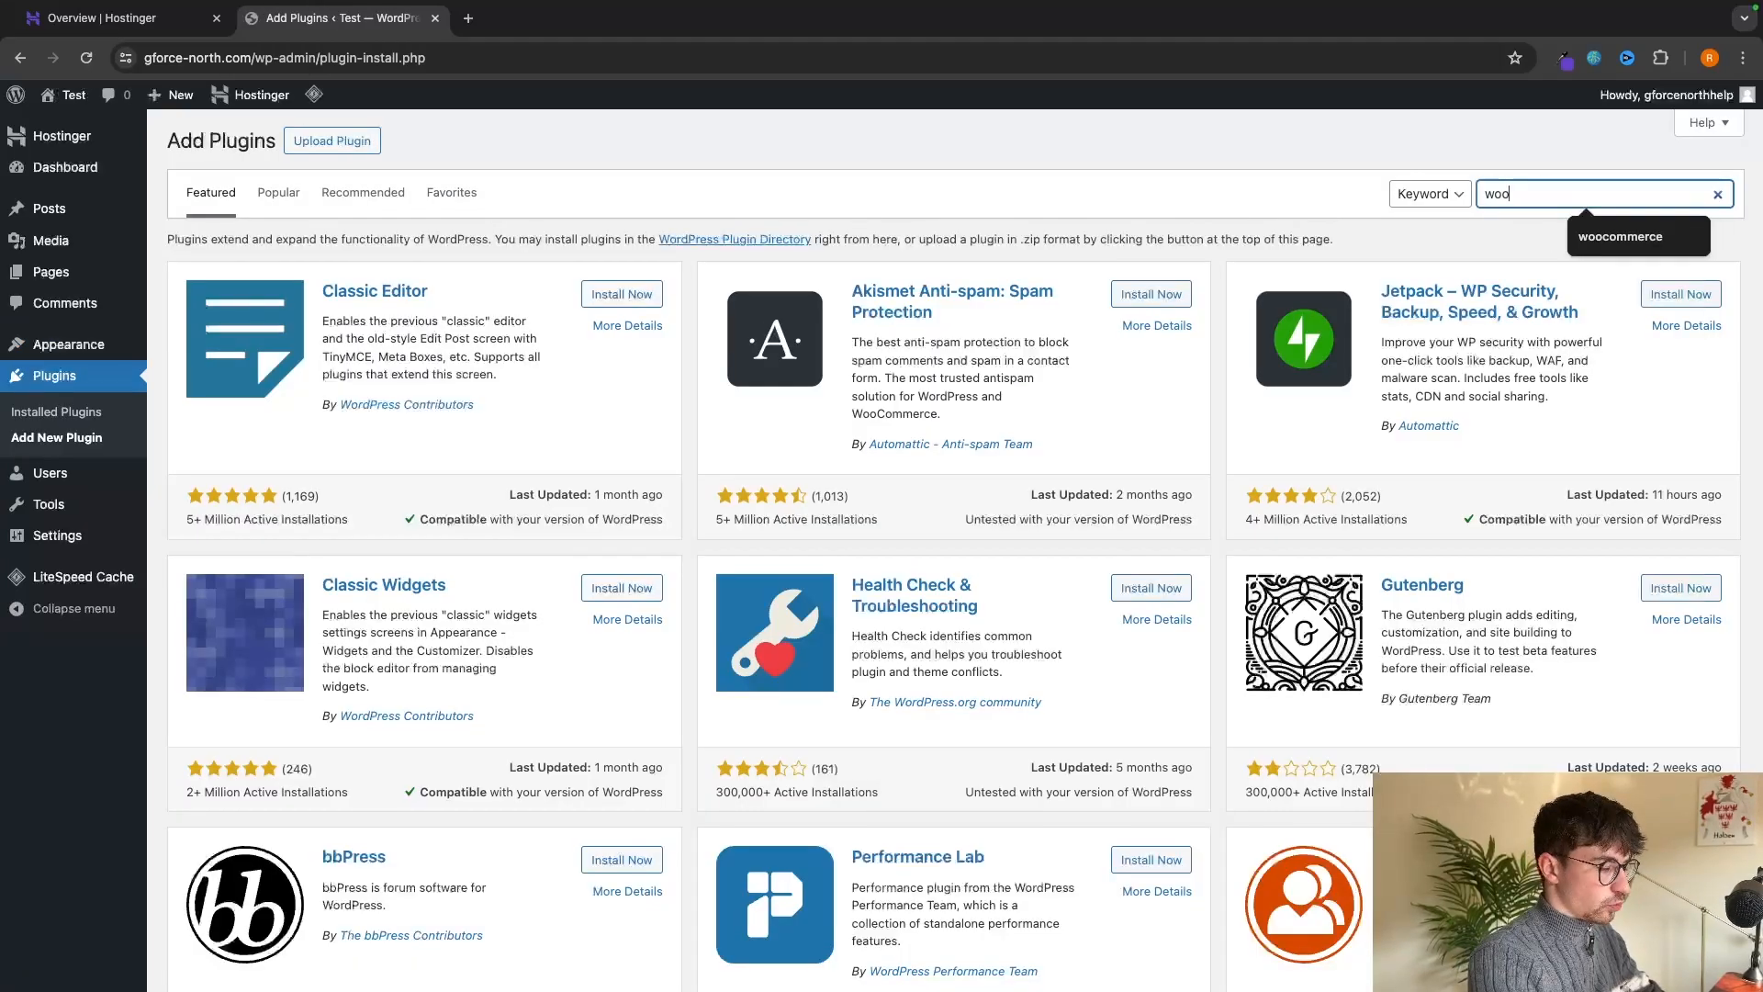
text(c)
key(Down)
key(Return)
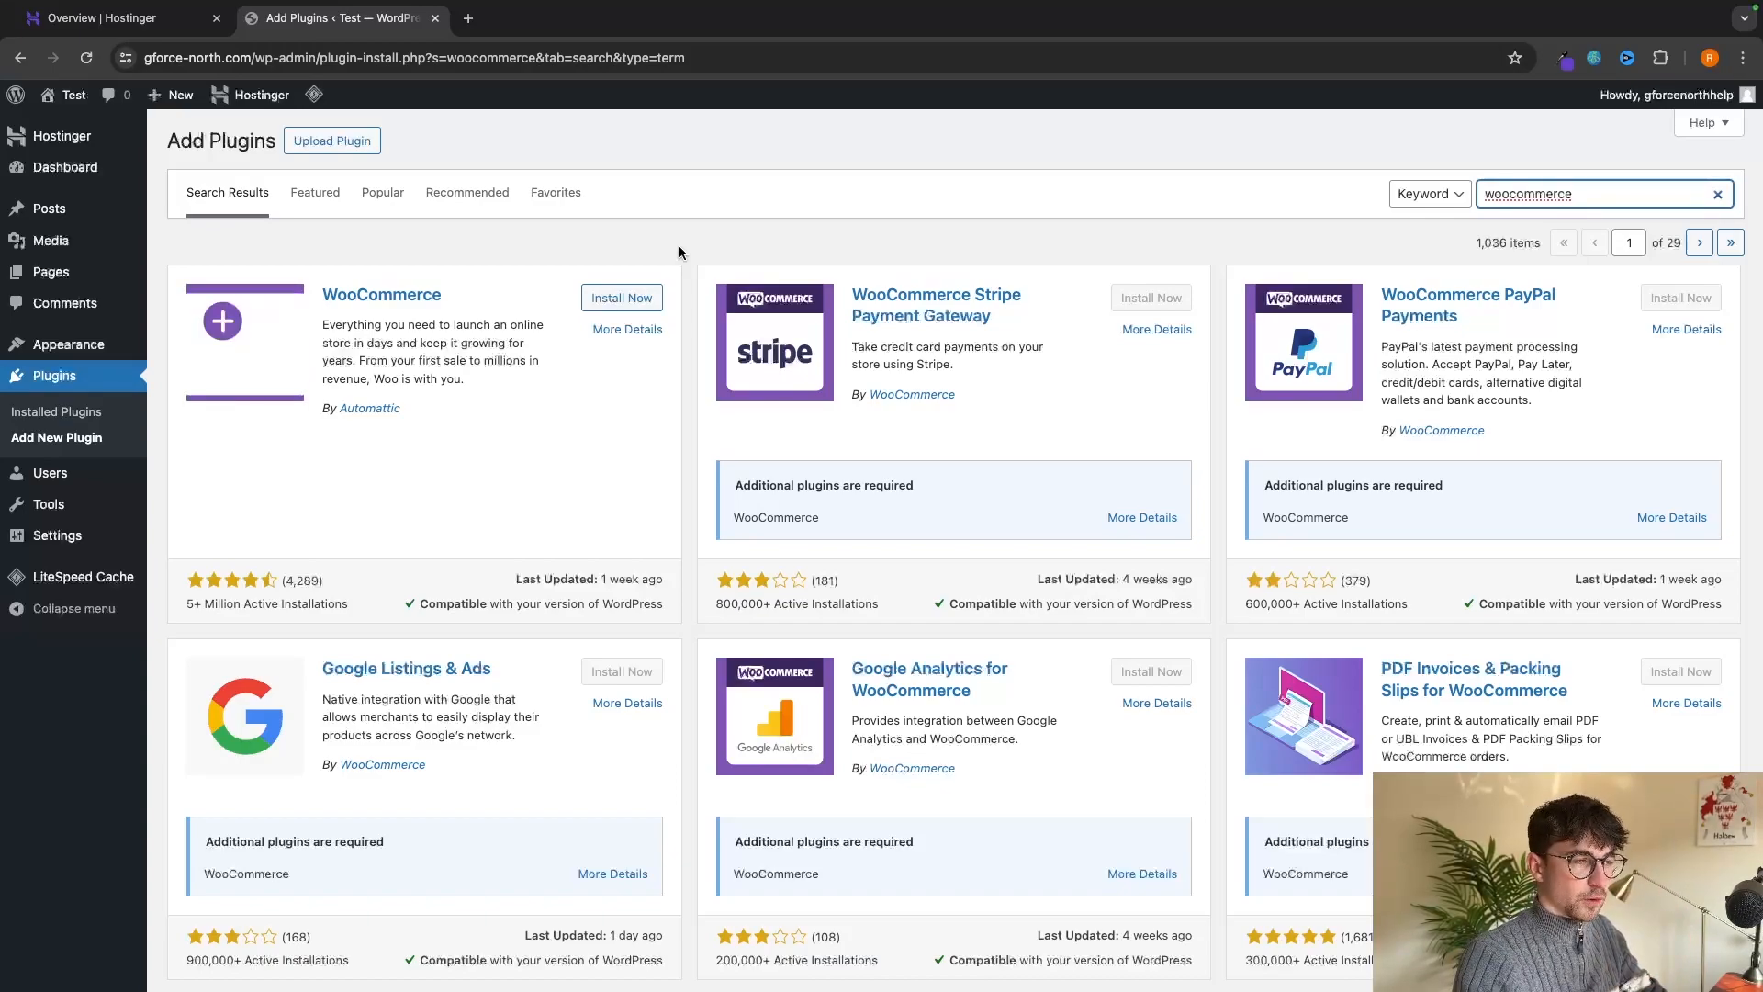
Go to add a new theme and search the theme directory for royal elementor.
mouse_move(52, 352)
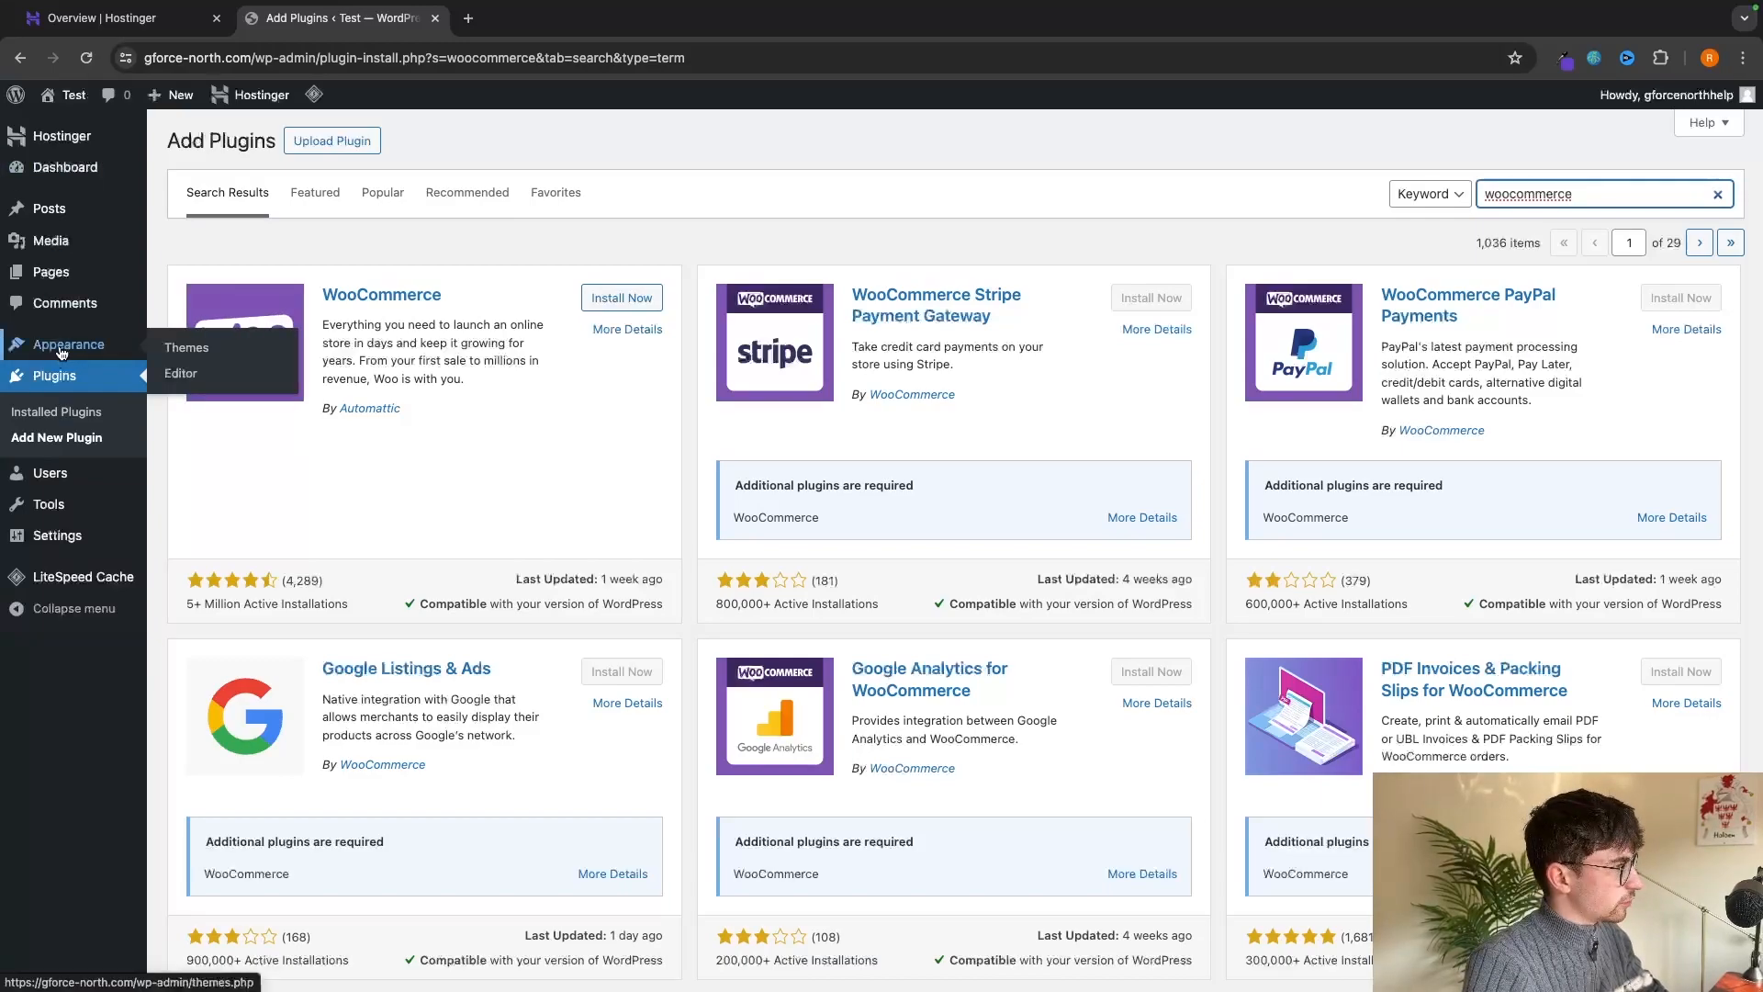
click(188, 352)
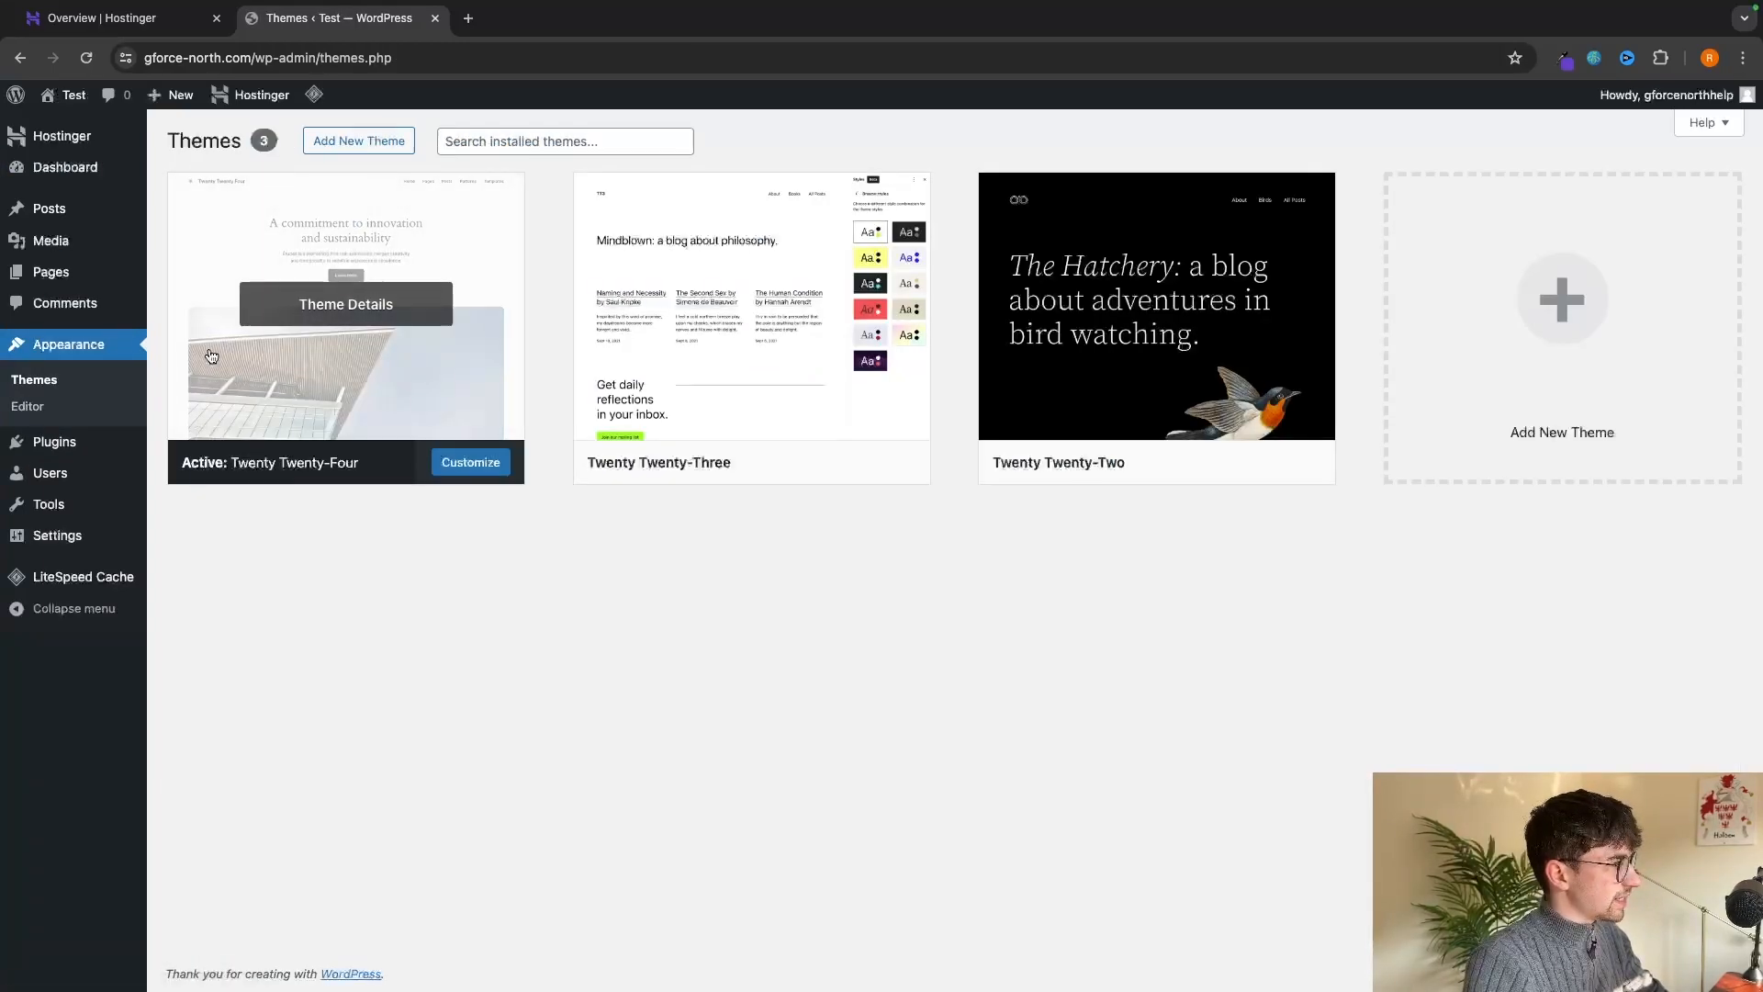
click(376, 144)
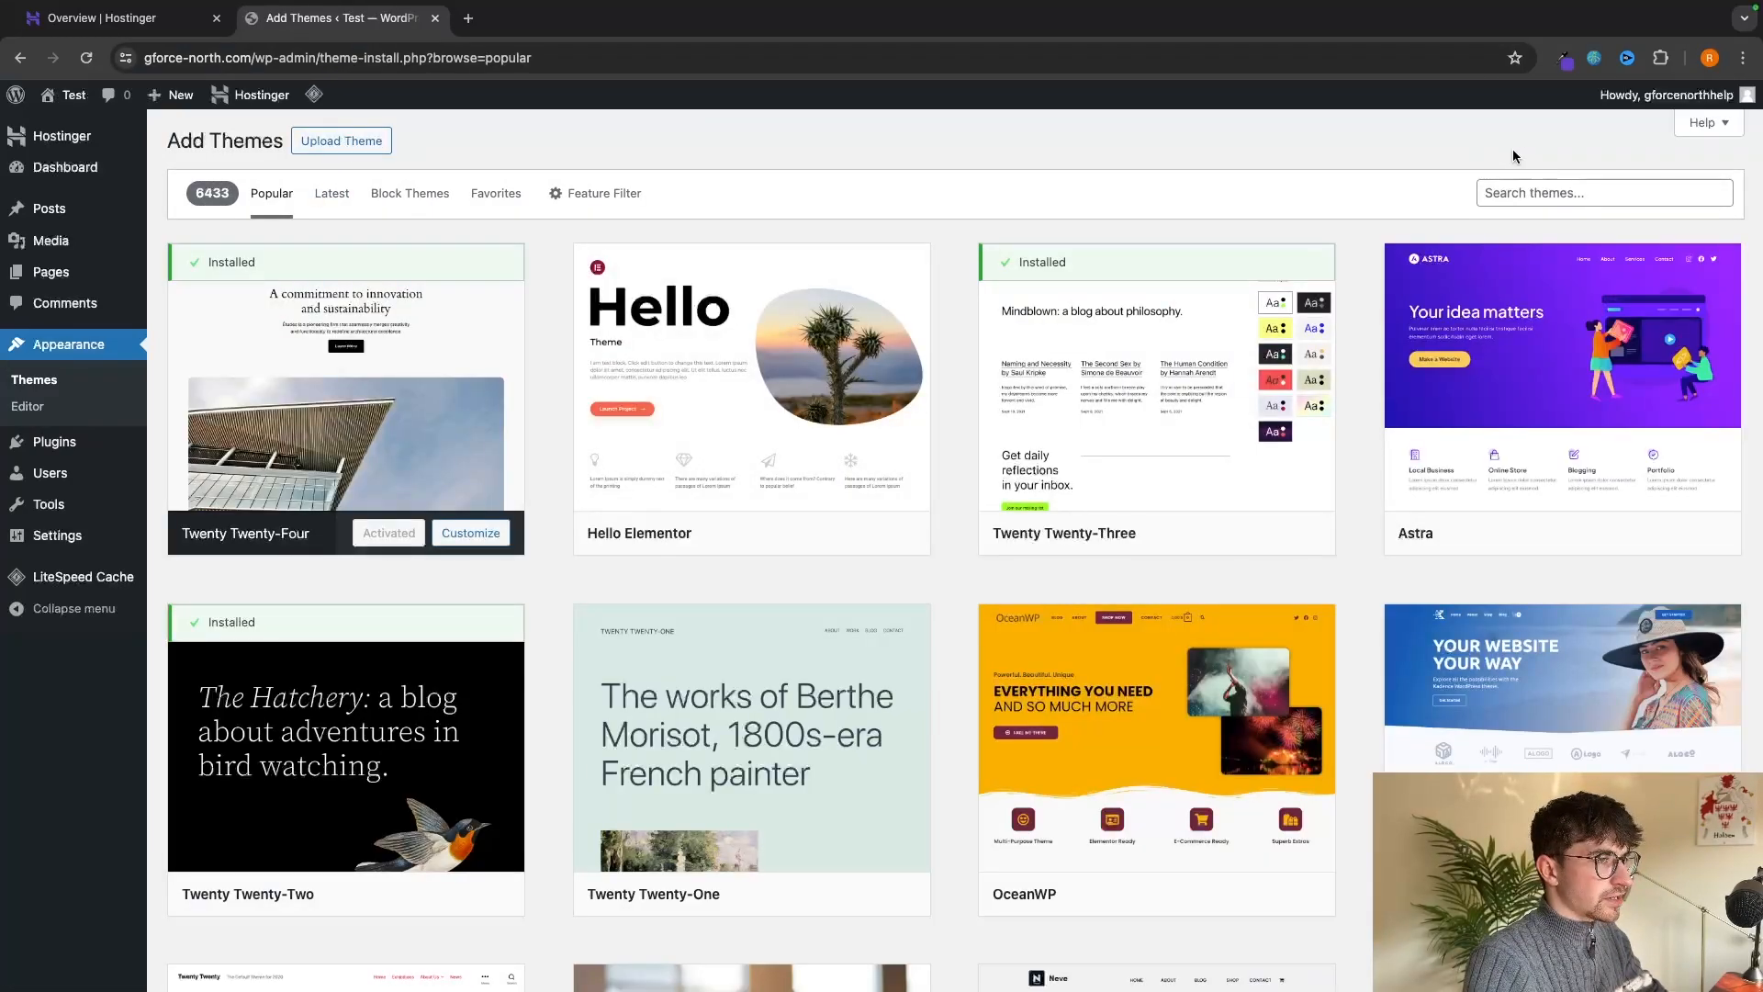
click(1506, 190)
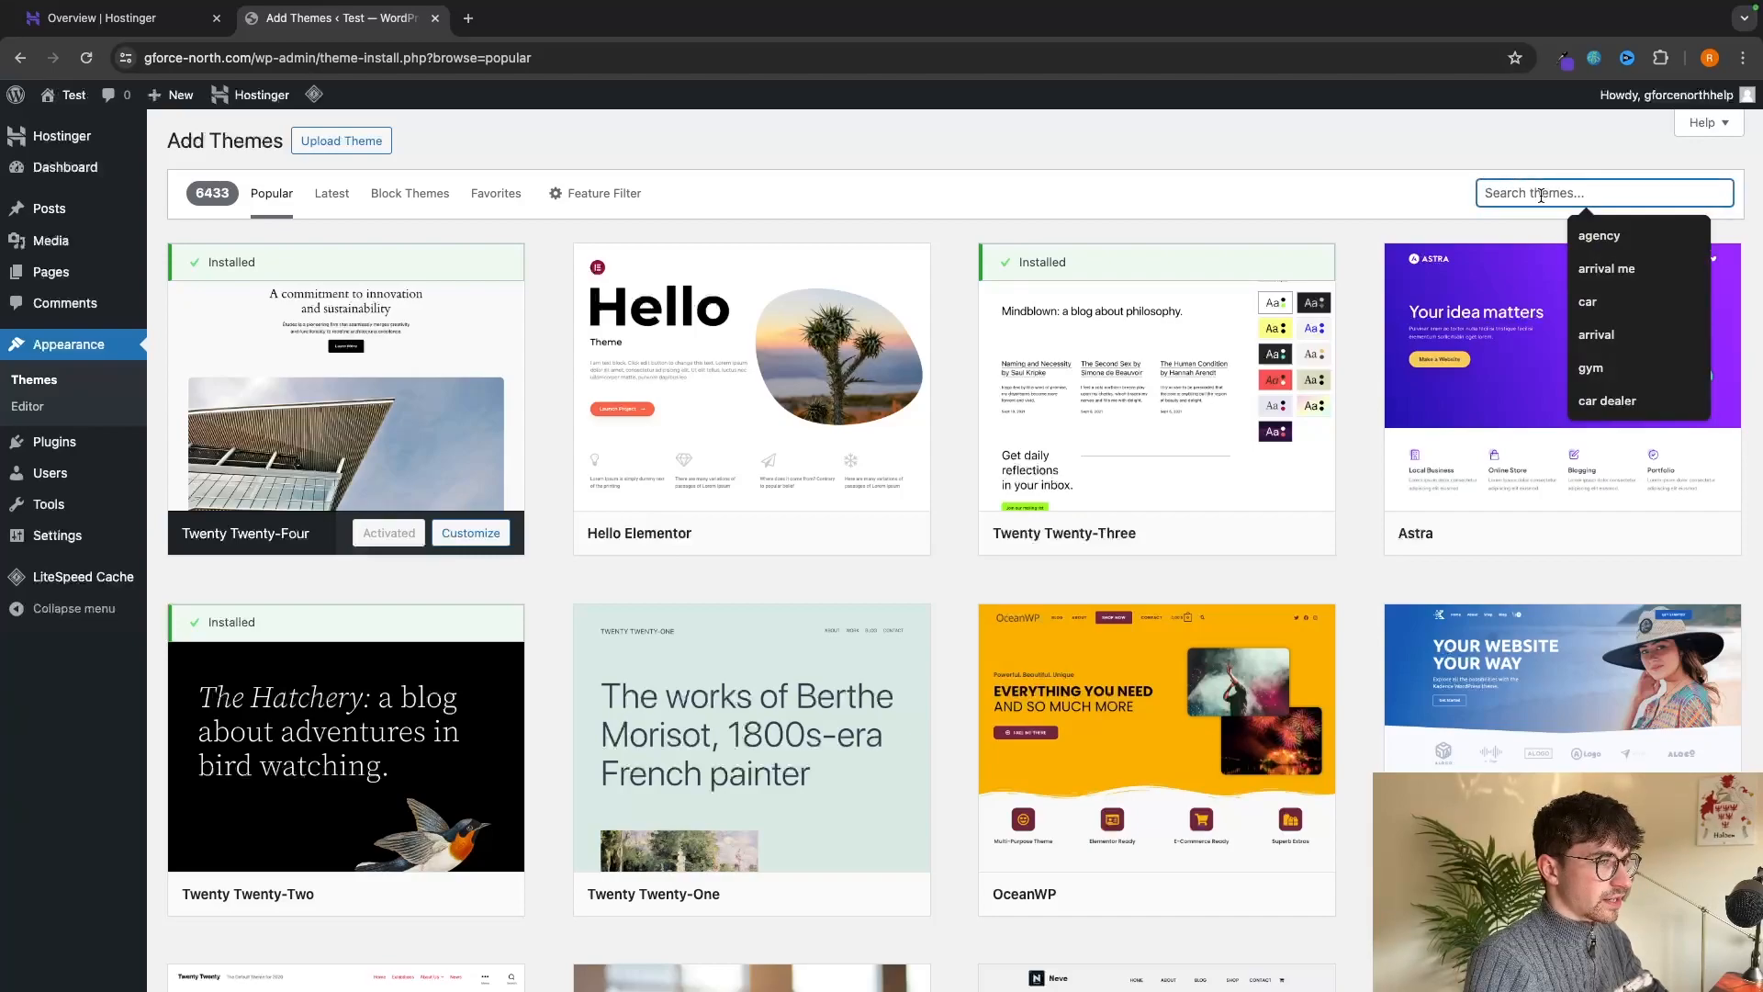
text(ro)
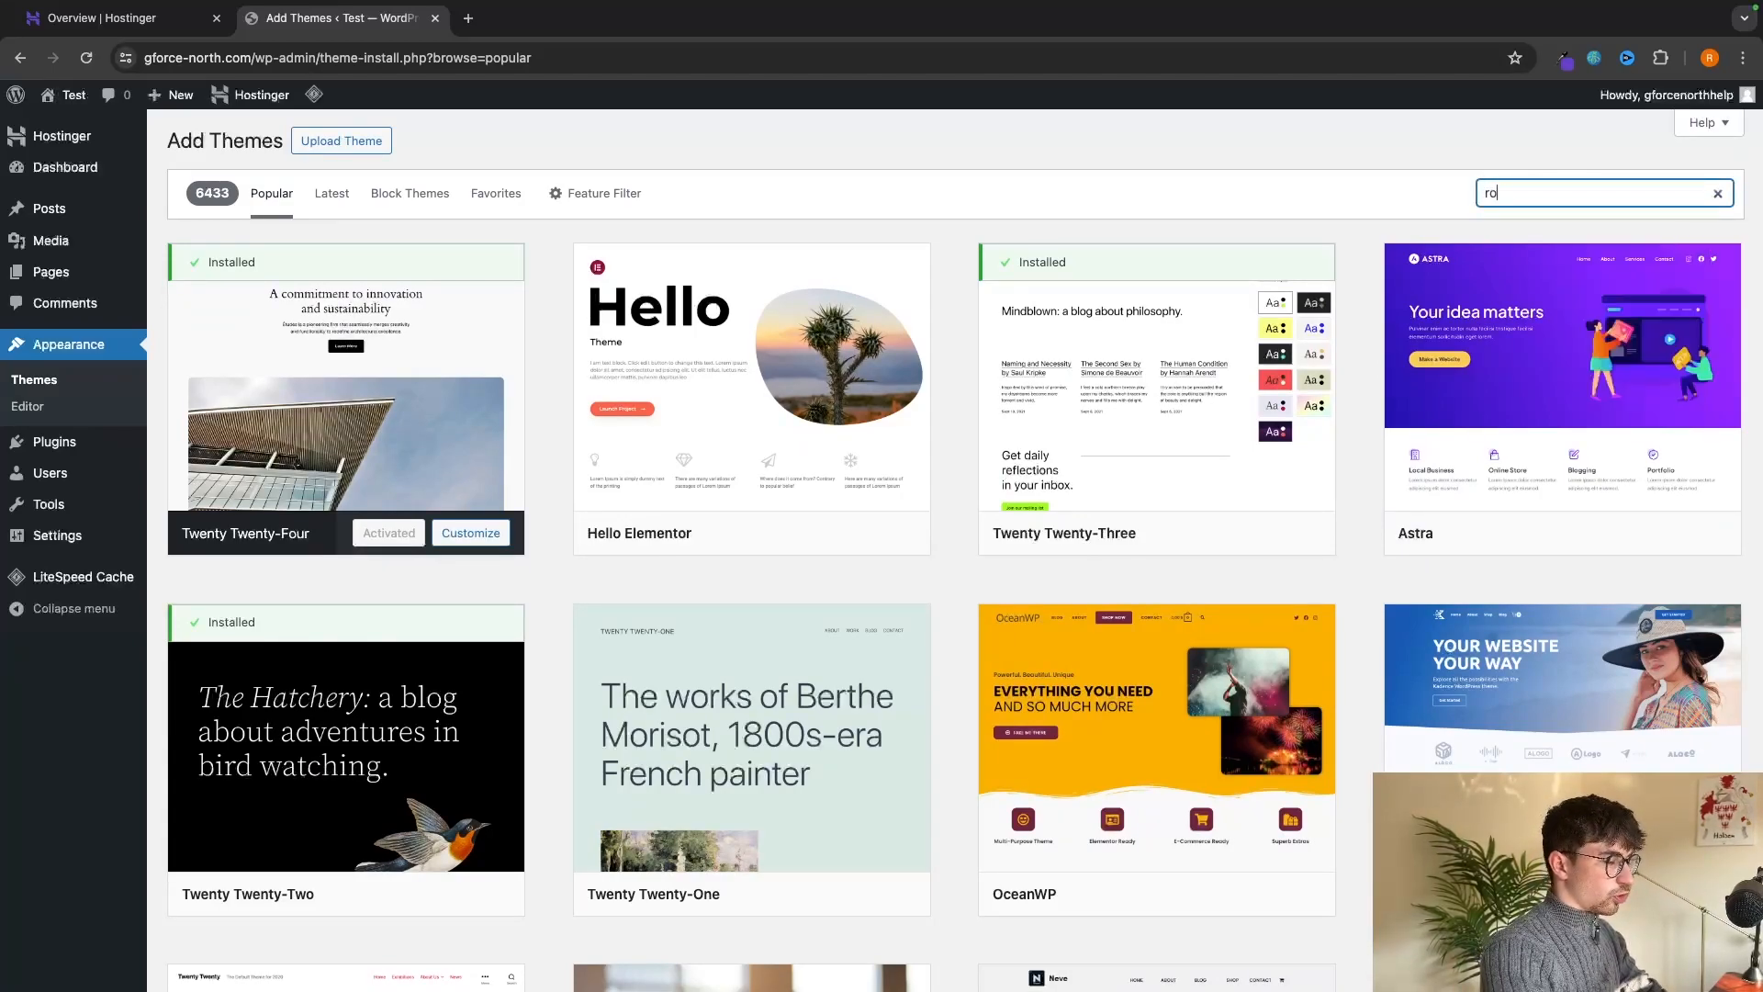
text(yal elementor)
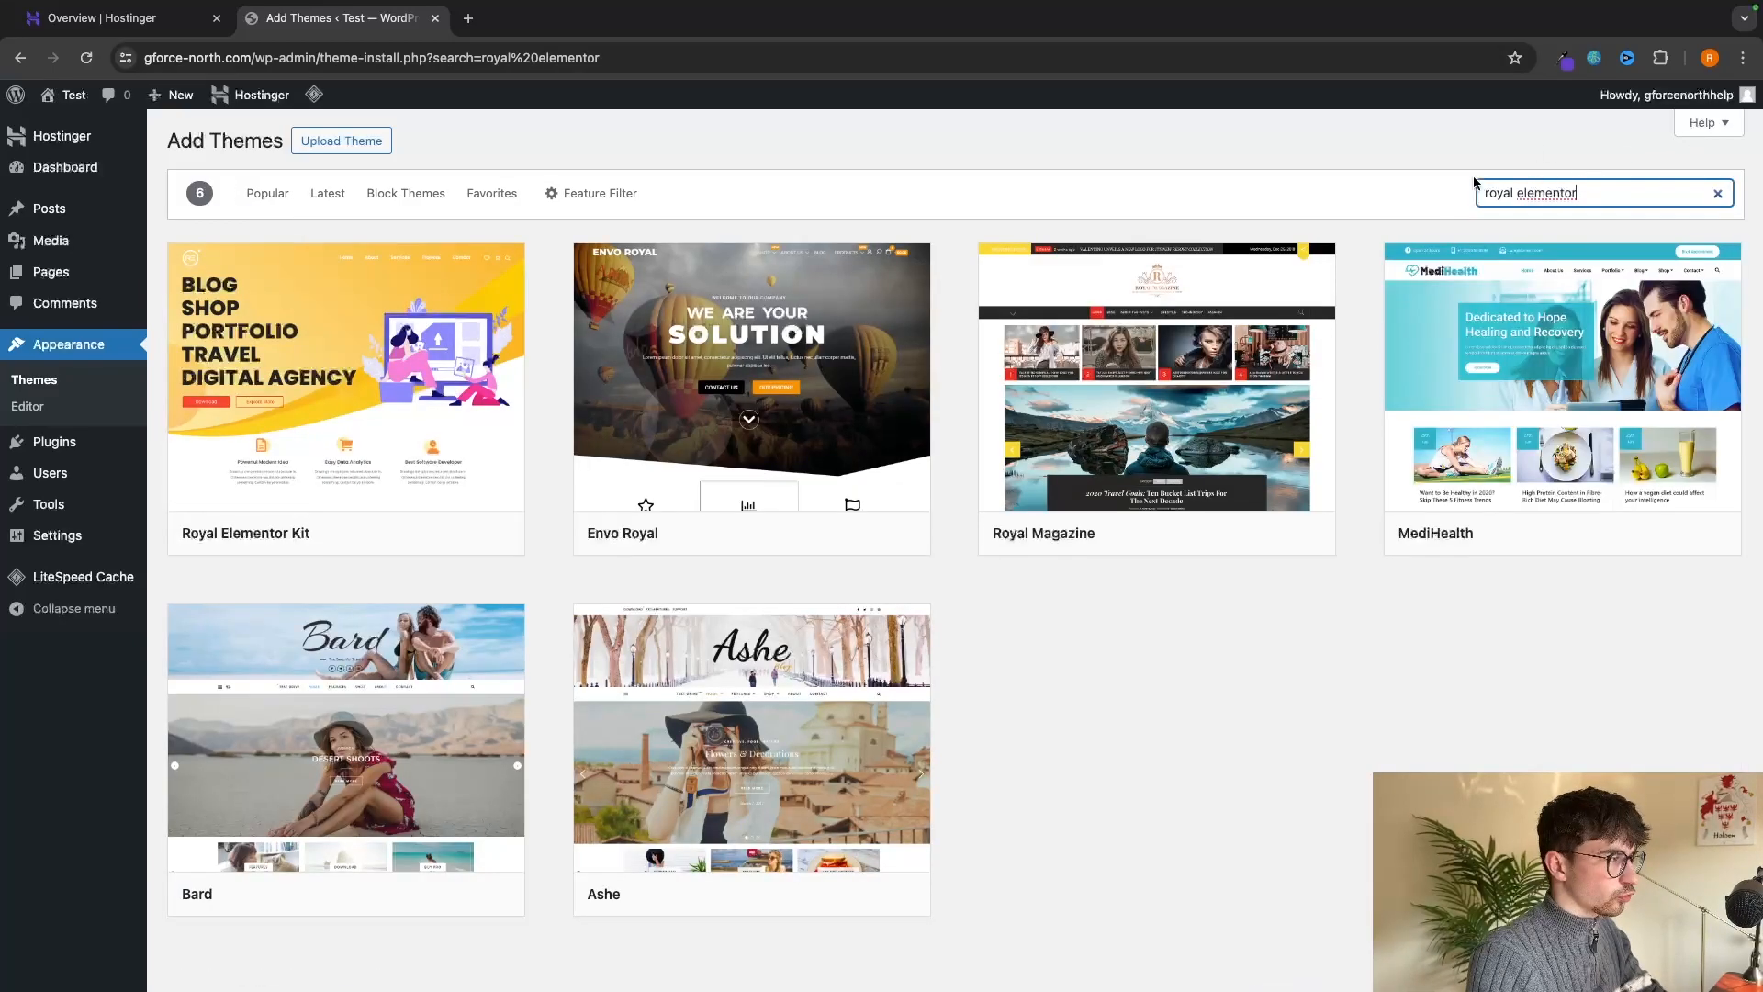
Install and activate the Royal Elementor Kit theme.
mouse_move(336, 390)
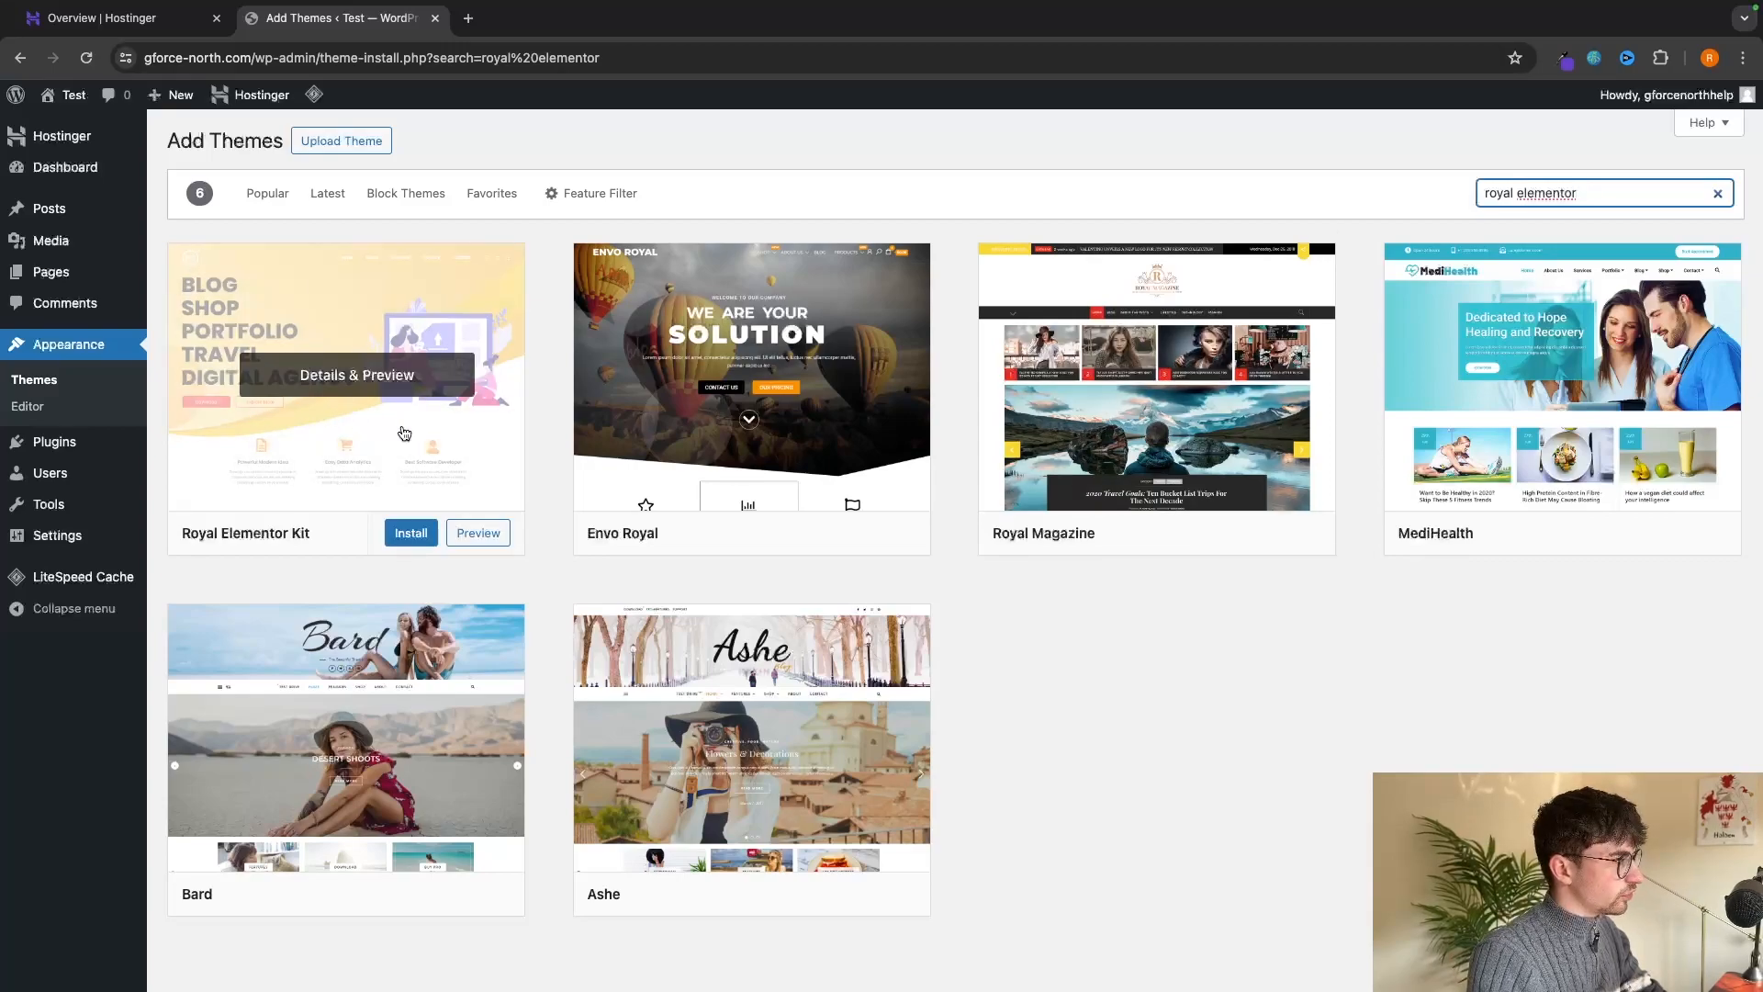
click(410, 537)
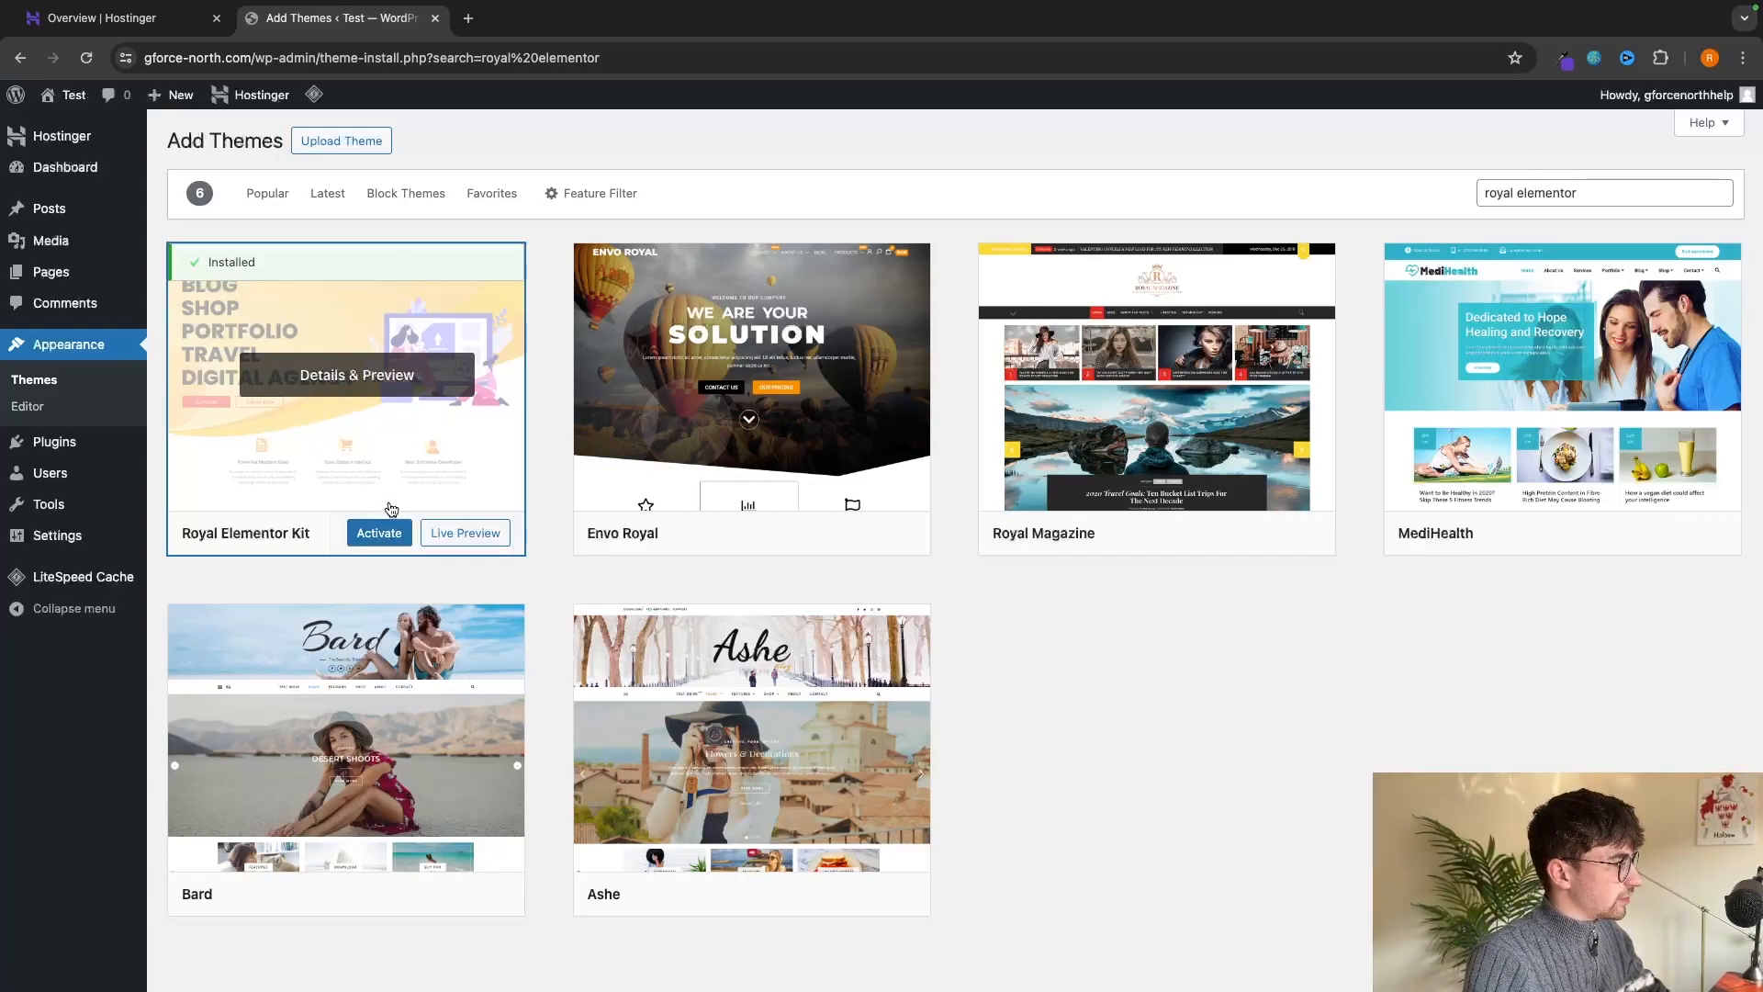
click(398, 541)
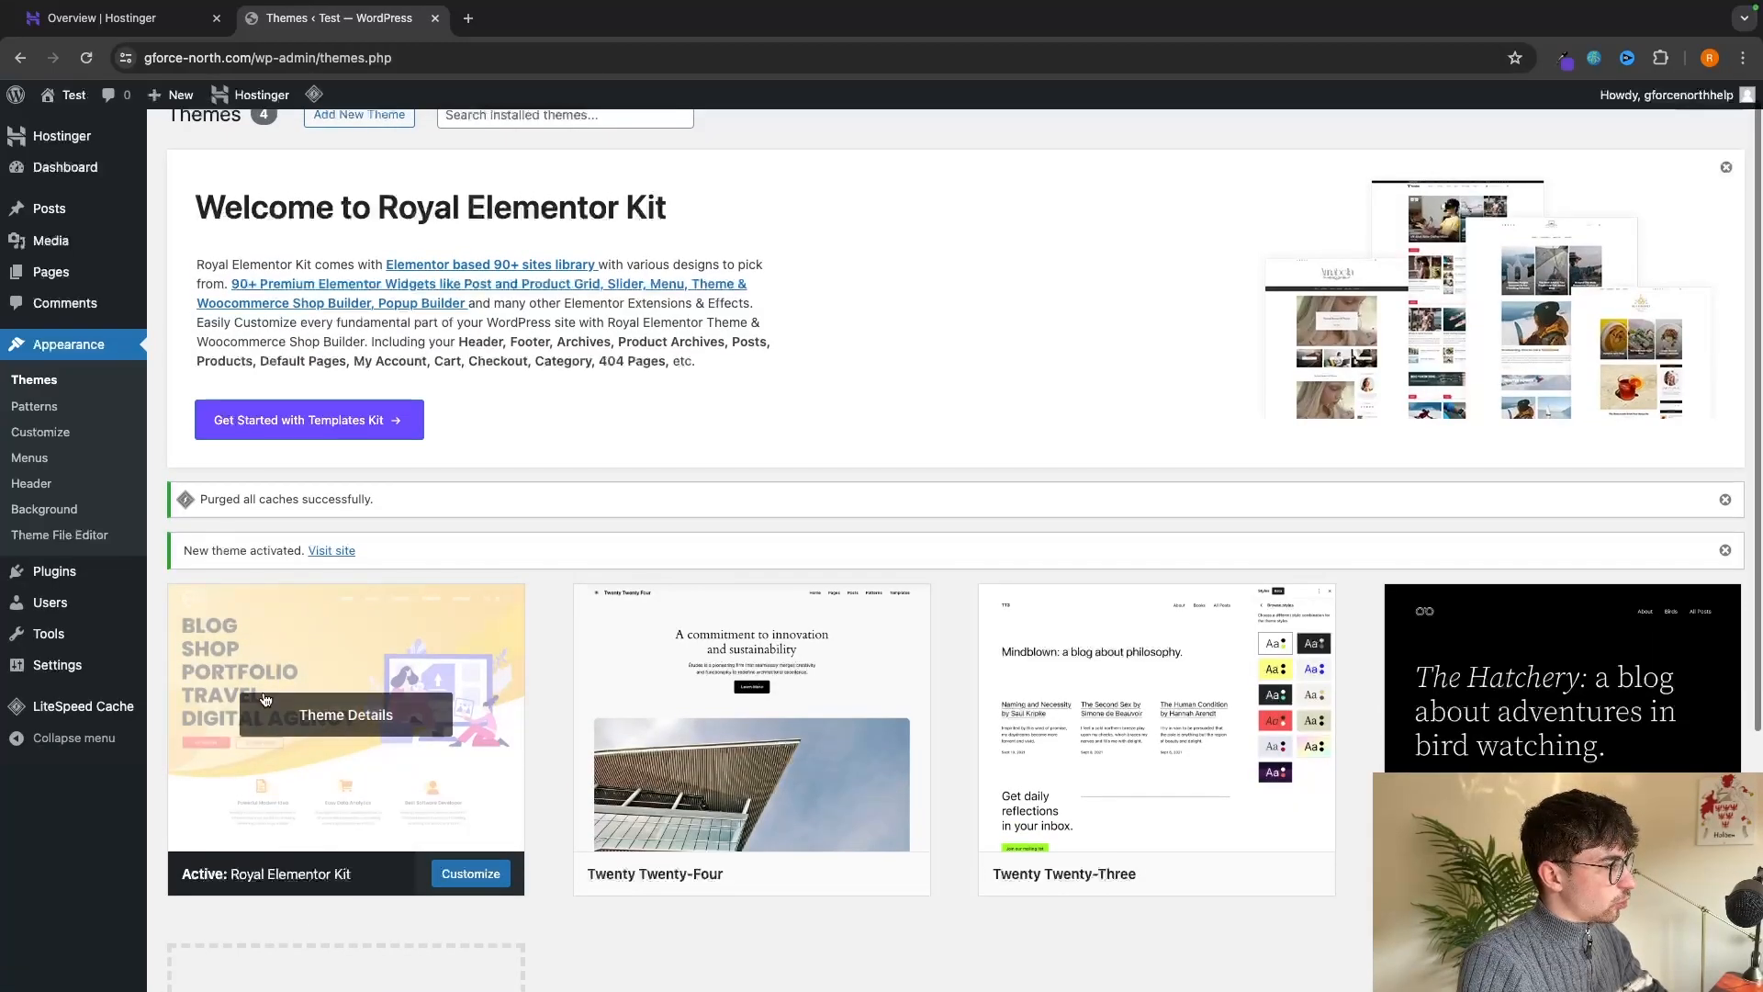
Get started with the Royal Elementor Kit's templates kit and allow the update notifications opt-in.
scroll(276, 664, down, 3)
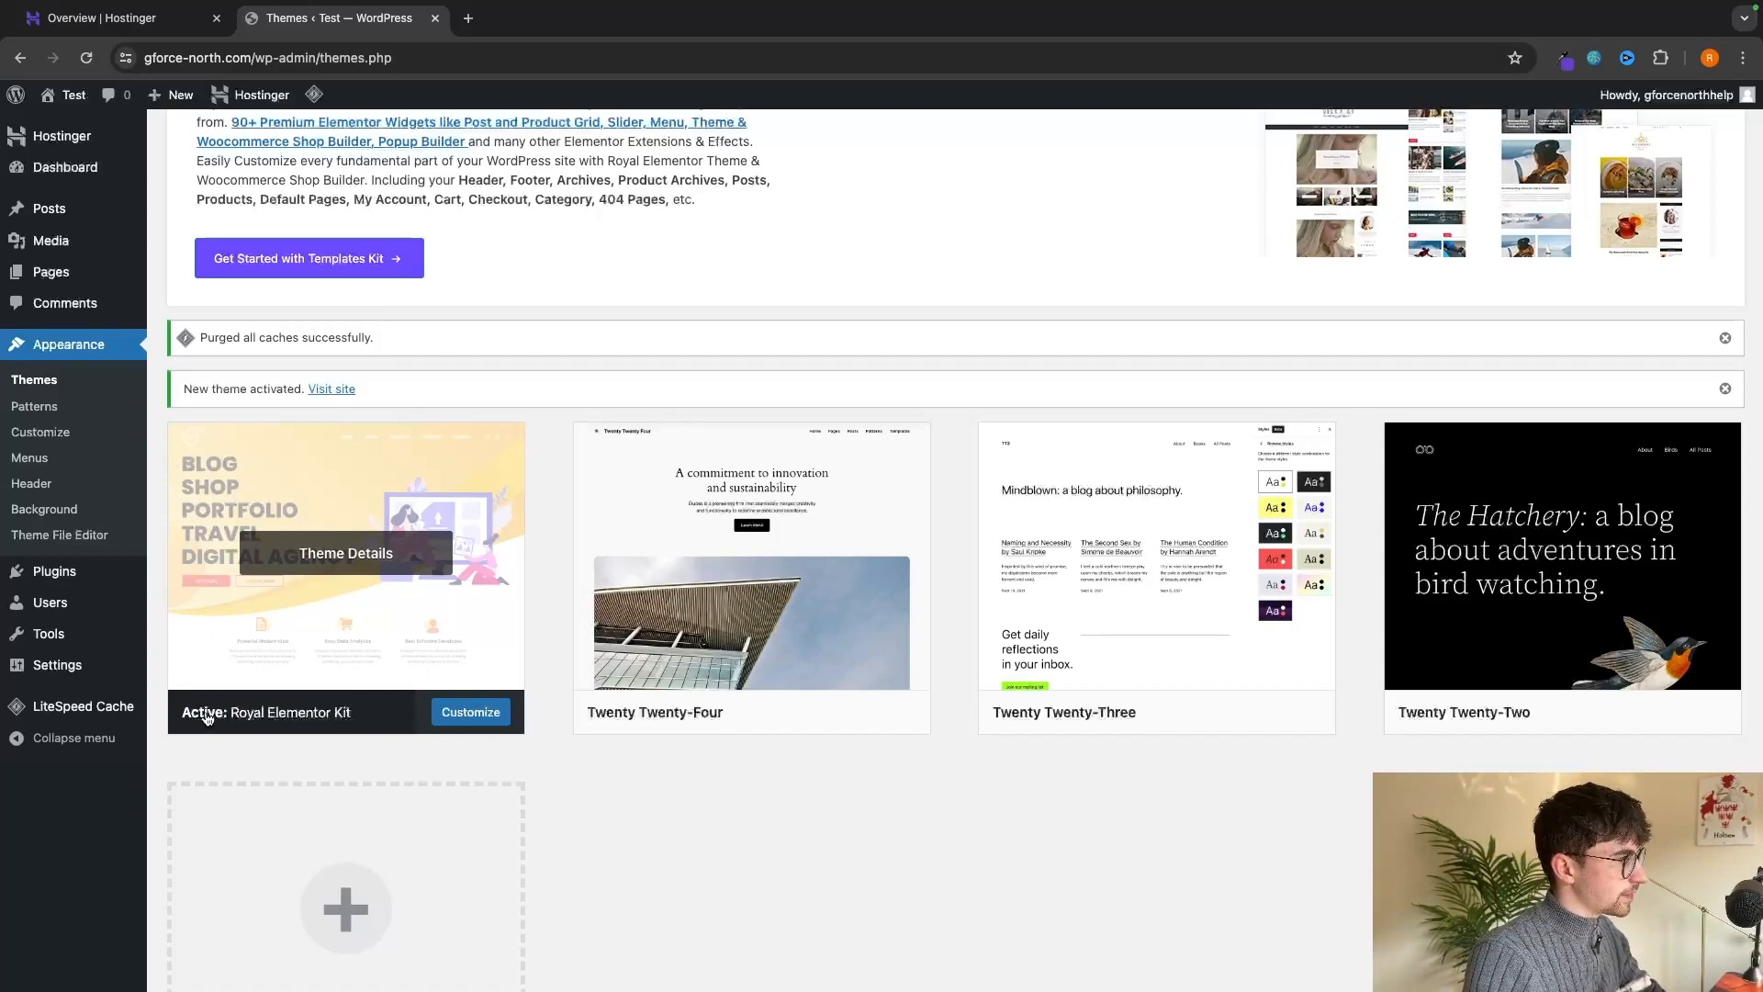
scroll(368, 399, up, 2)
scroll(367, 399, up, 1)
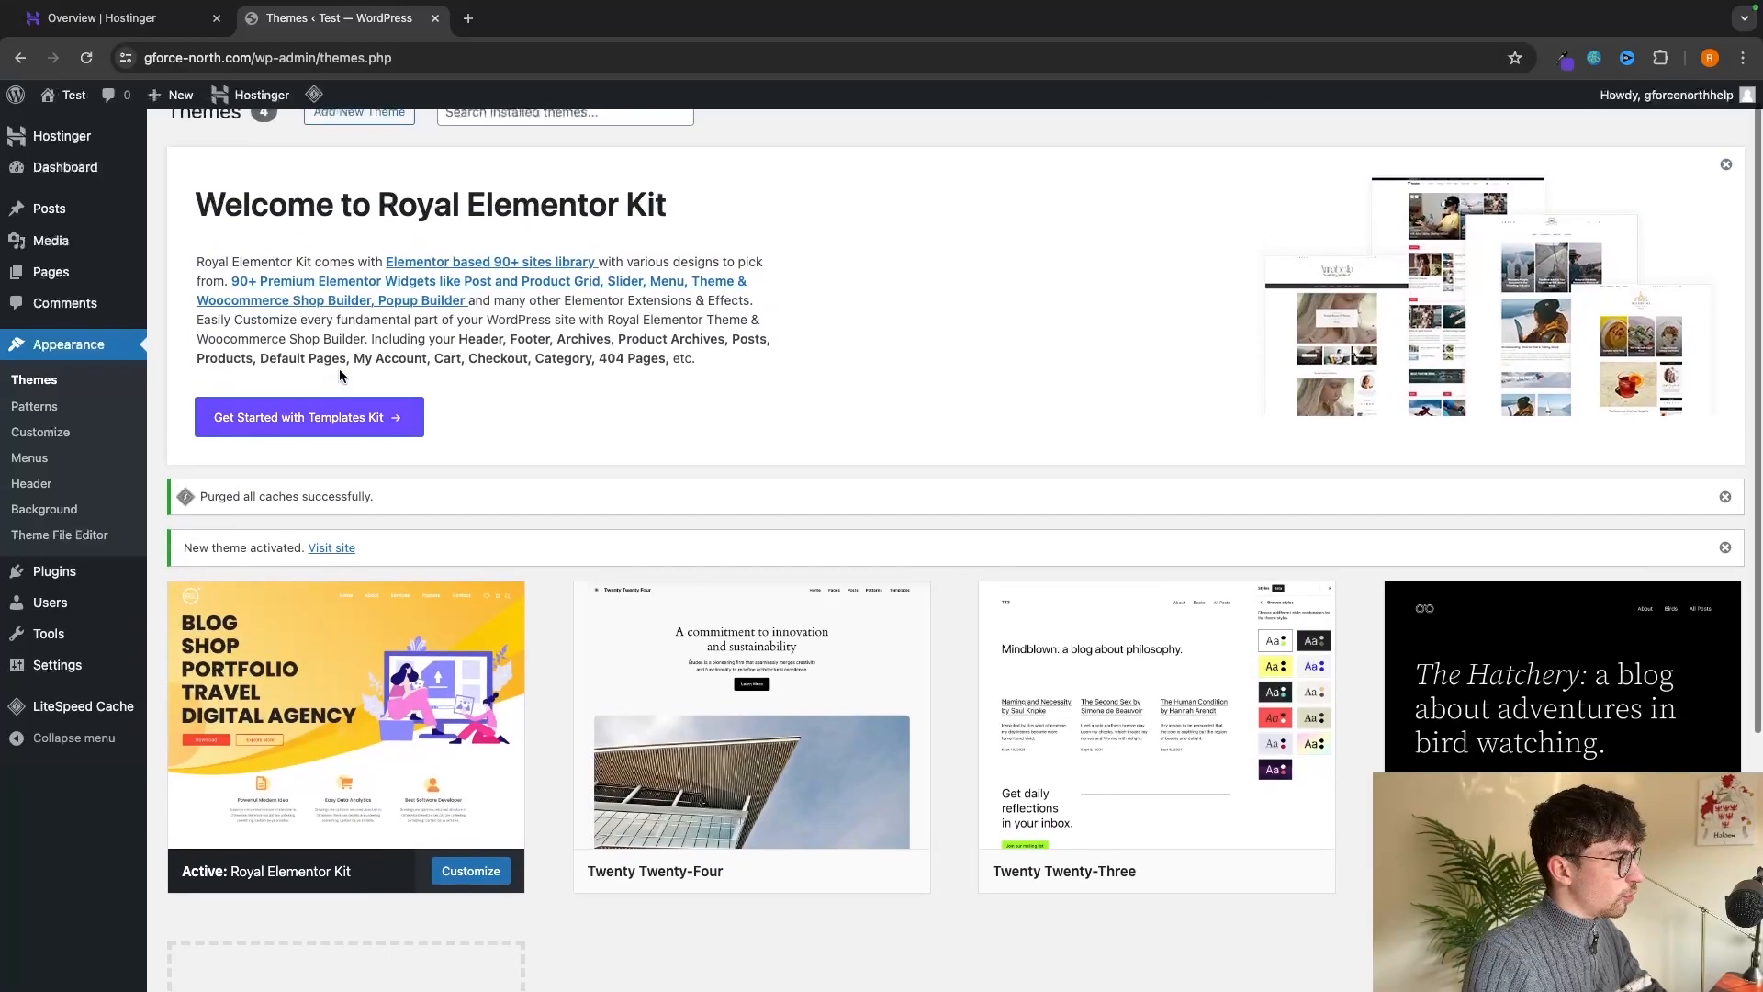
click(365, 423)
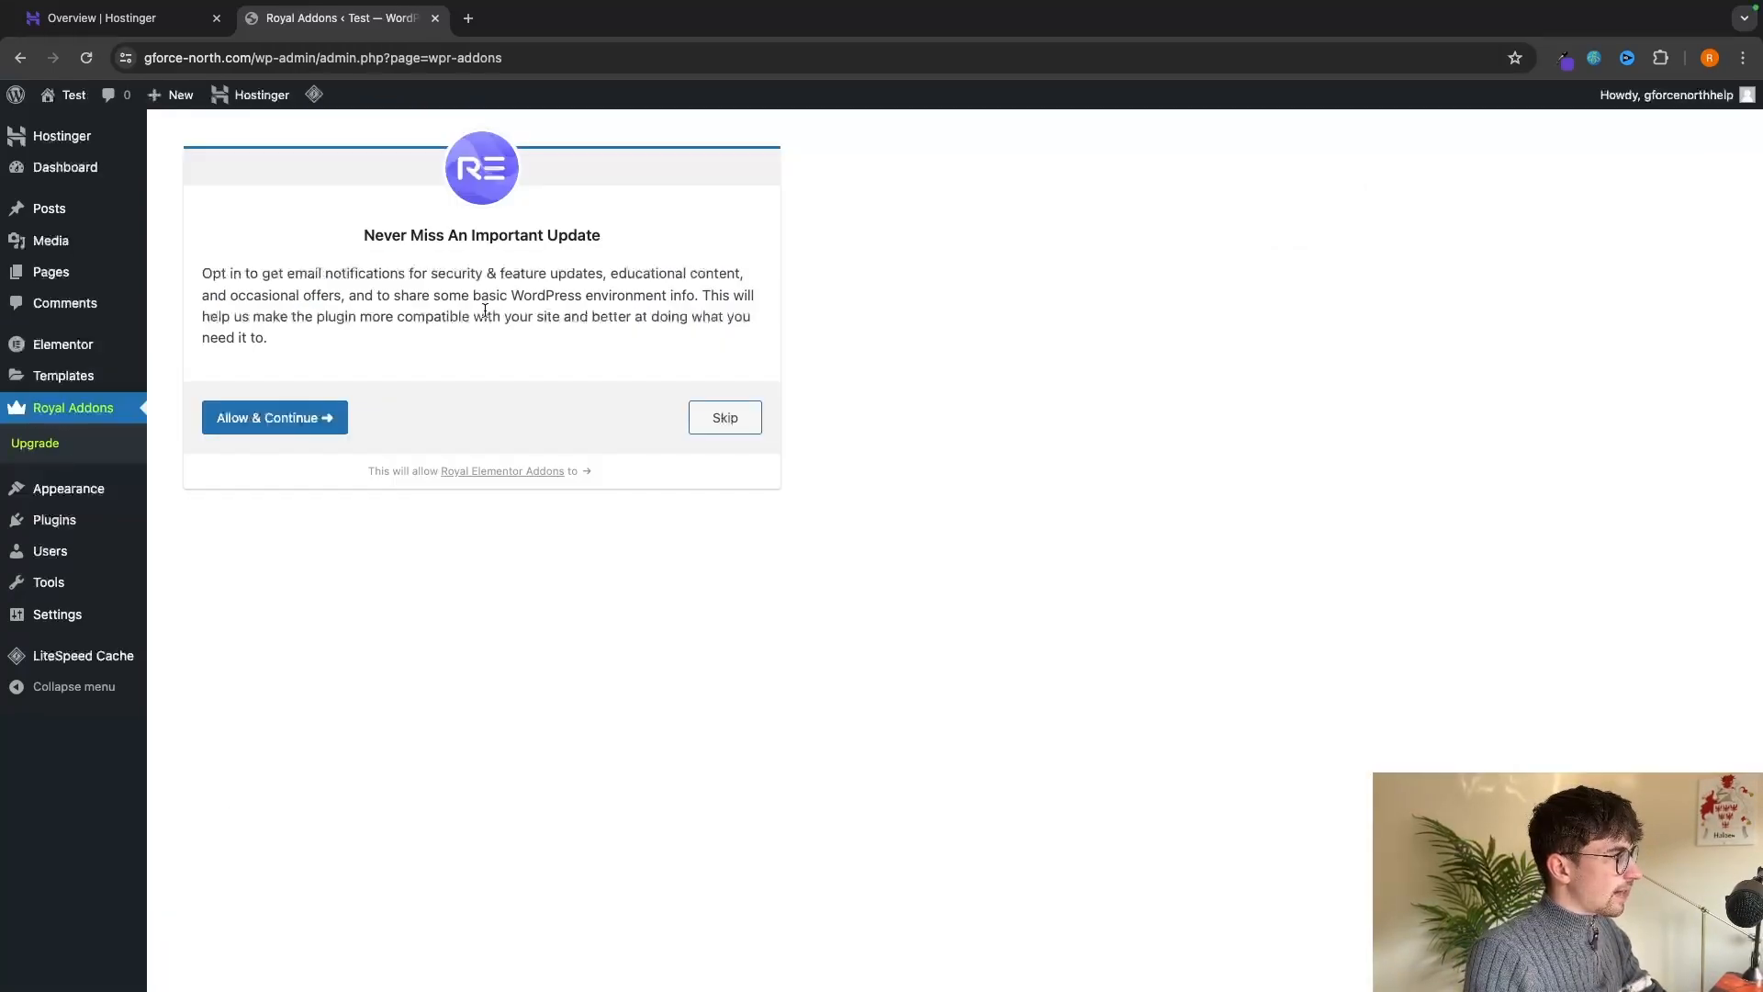
click(237, 425)
Look through the templates kit library and search it for ecom.
scroll(1200, 415, down, 10)
scroll(1200, 415, down, 10)
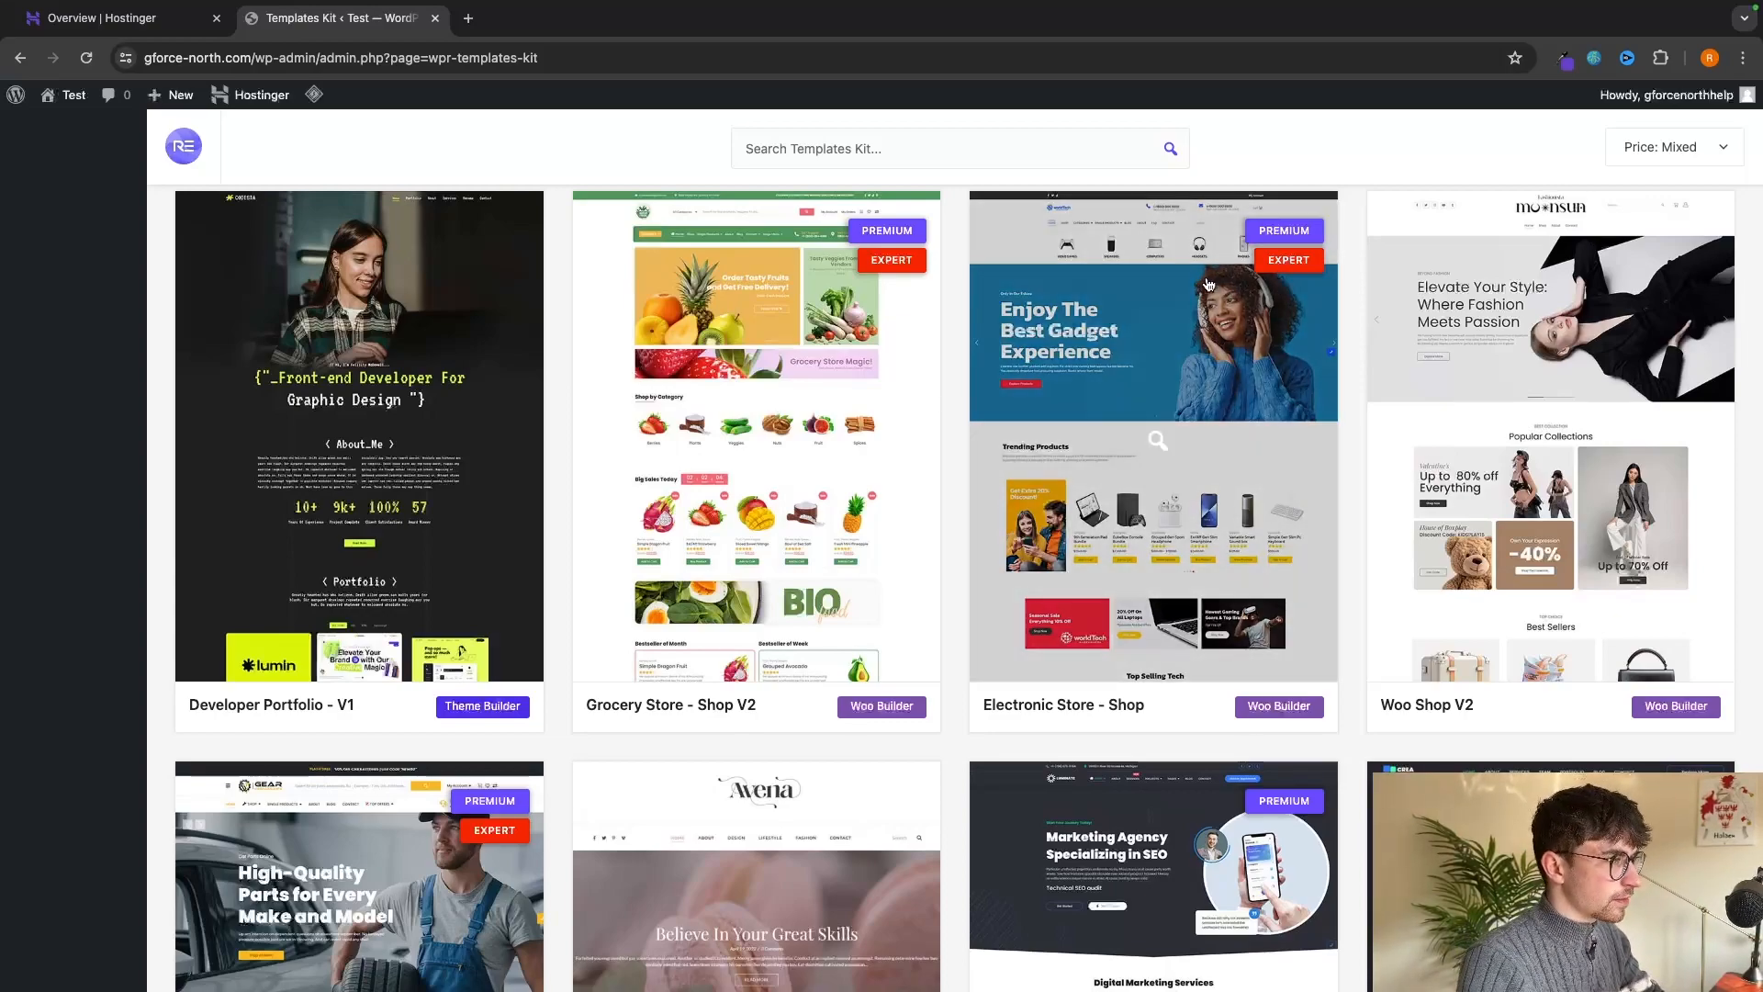
click(914, 160)
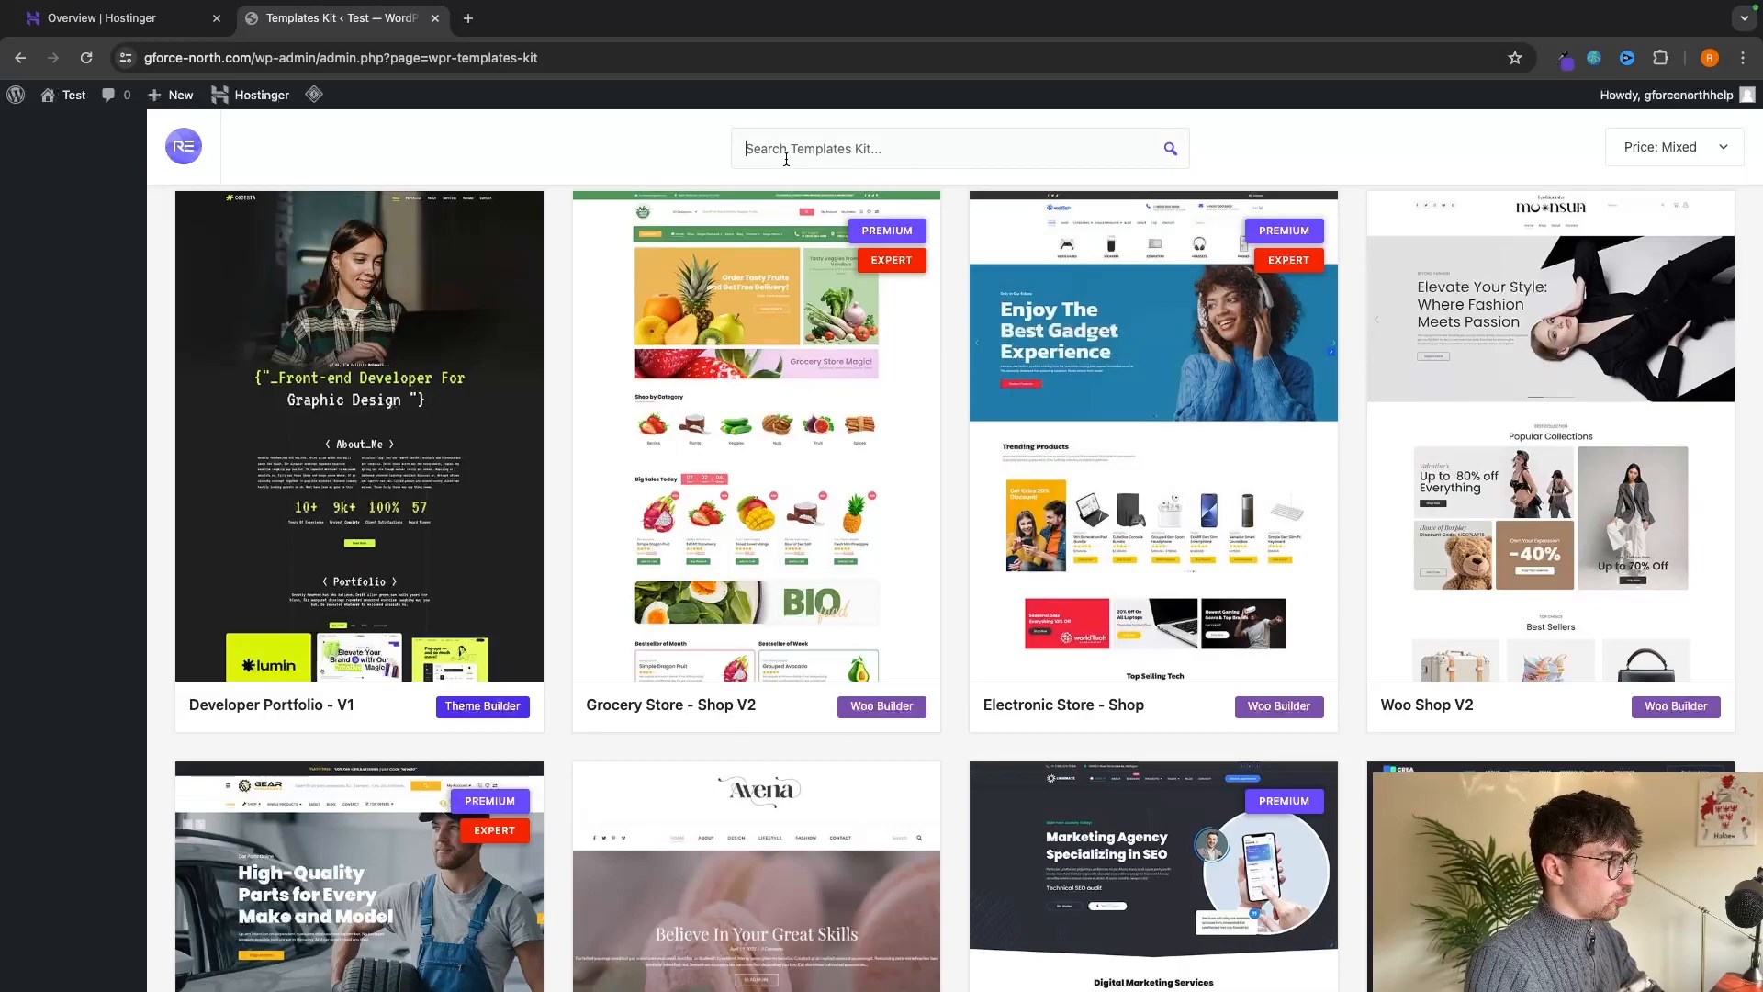
text(ecom)
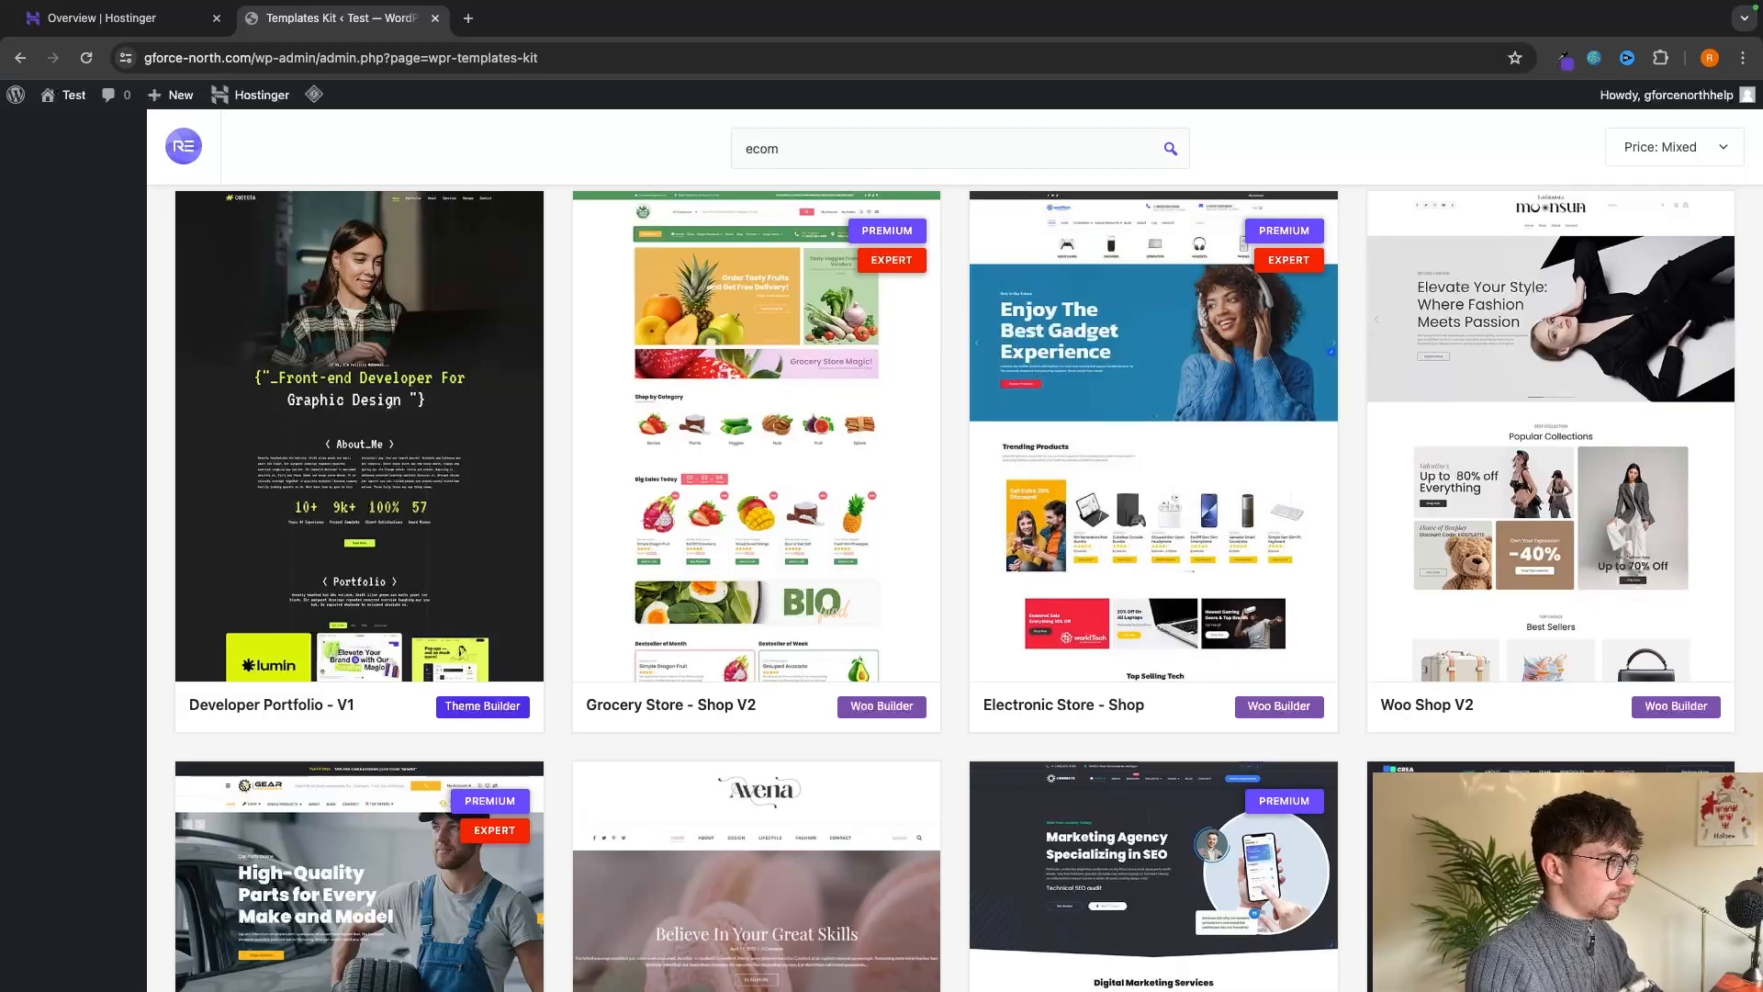
Compare the online store kits in the filtered library and open the Woo Shop V1 kit.
scroll(1033, 336, down, 3)
scroll(1034, 336, down, 3)
scroll(1034, 336, up, 5)
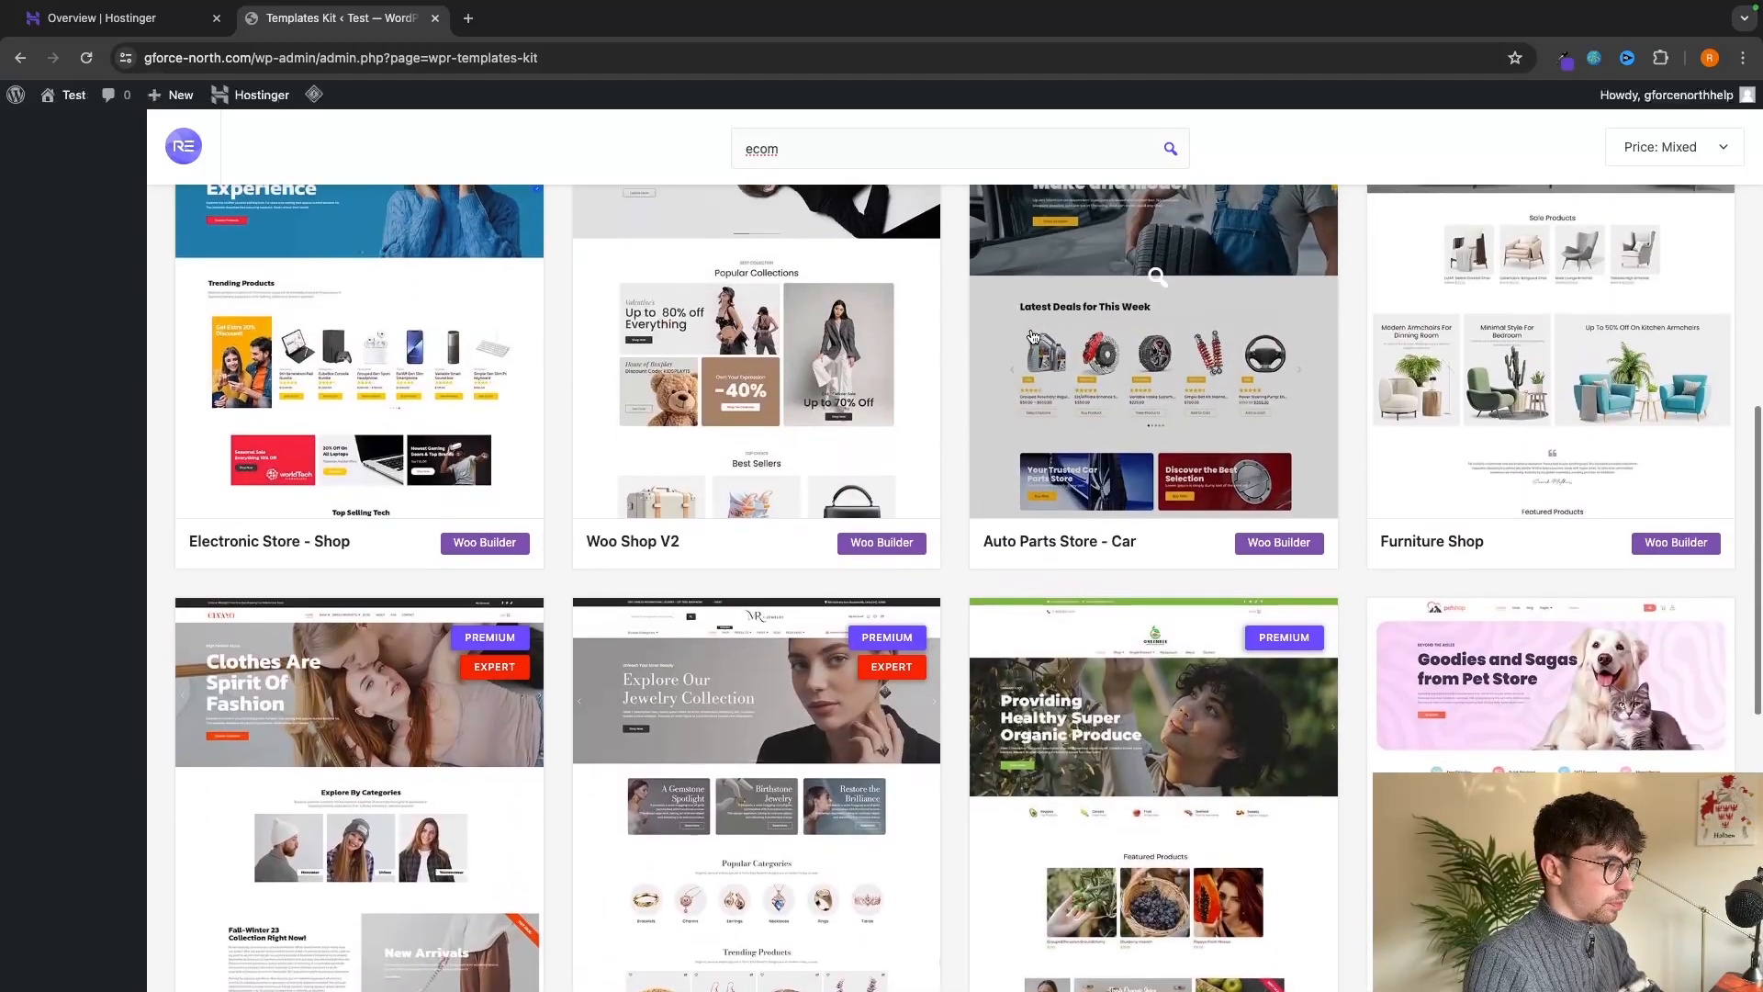
scroll(1033, 336, up, 8)
scroll(1202, 593, down, 5)
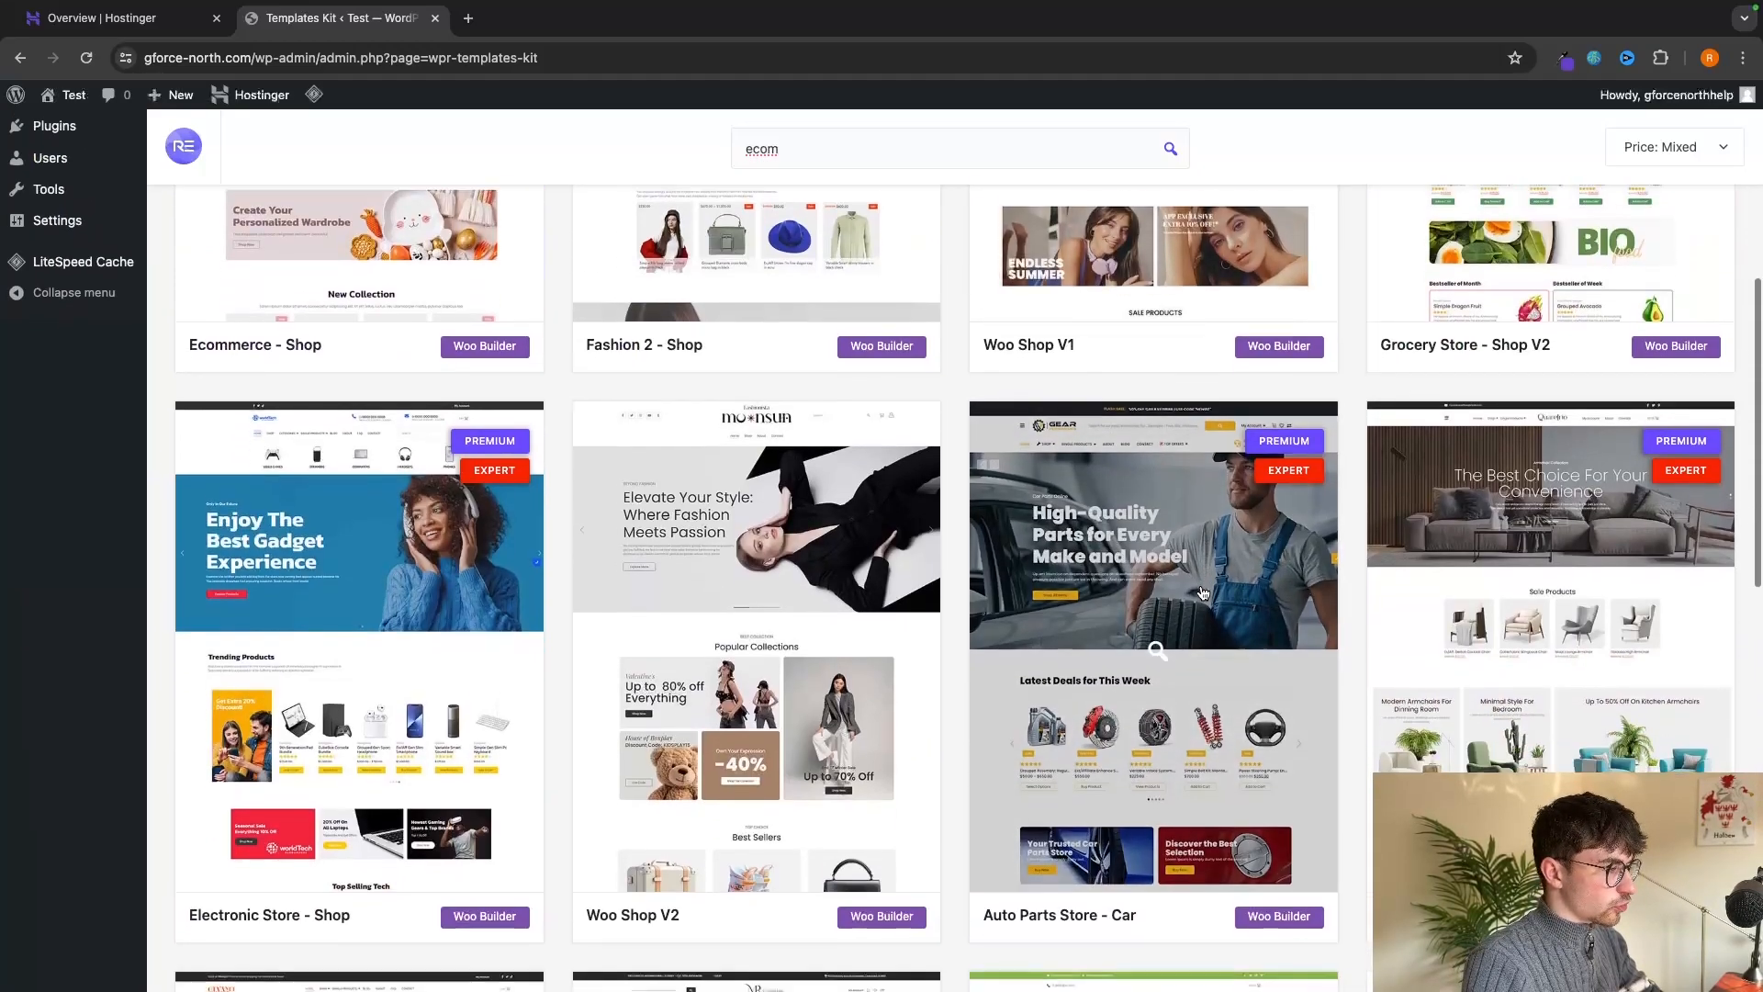
scroll(1202, 592, down, 2)
scroll(1641, 584, down, 6)
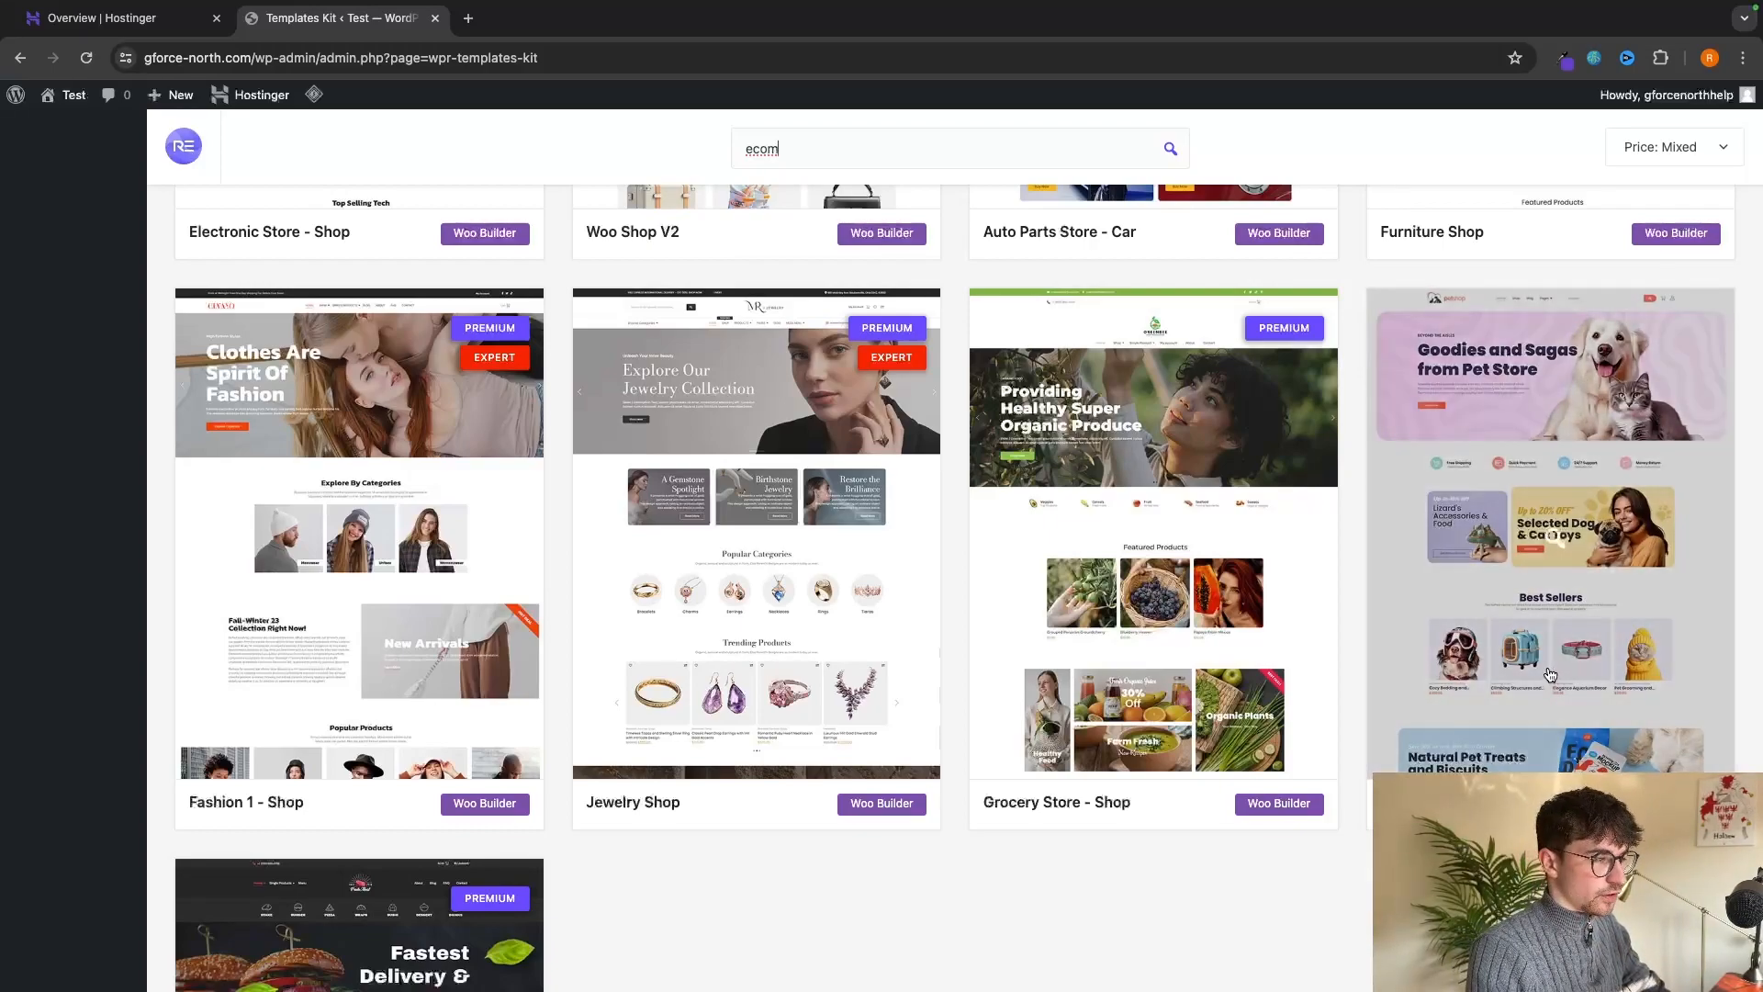
scroll(1580, 625, up, 5)
scroll(1586, 614, up, 1)
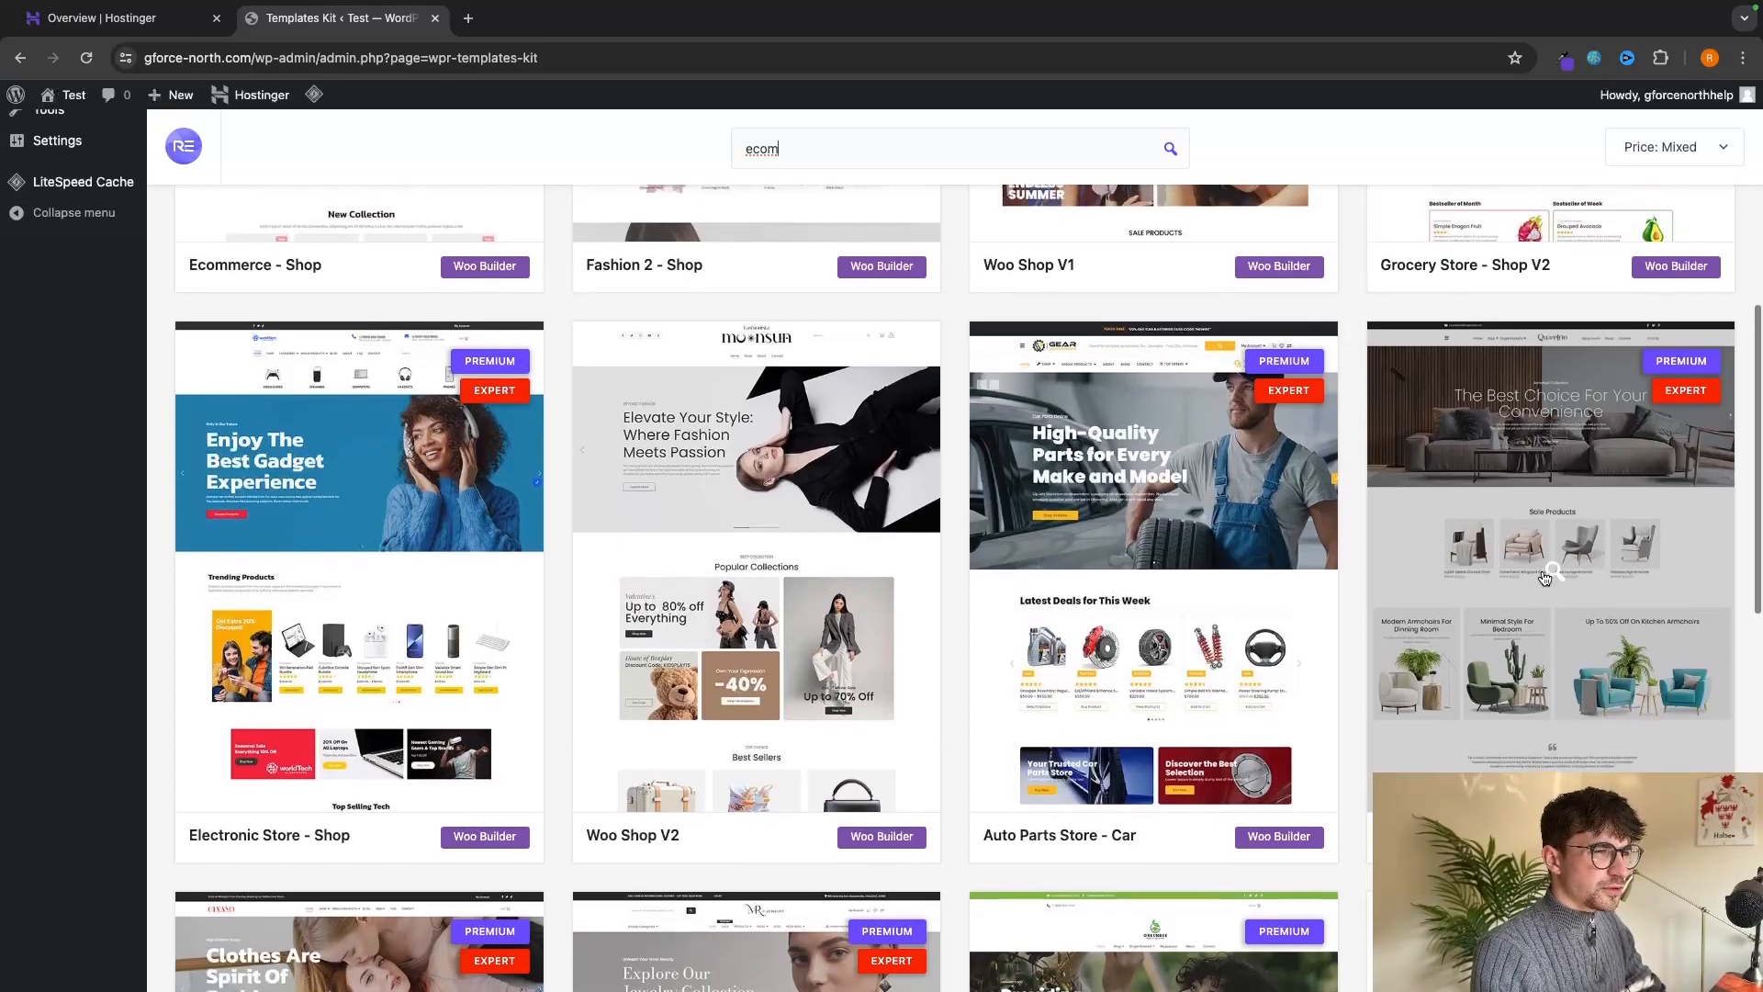
scroll(1546, 574, up, 5)
scroll(588, 632, down, 4)
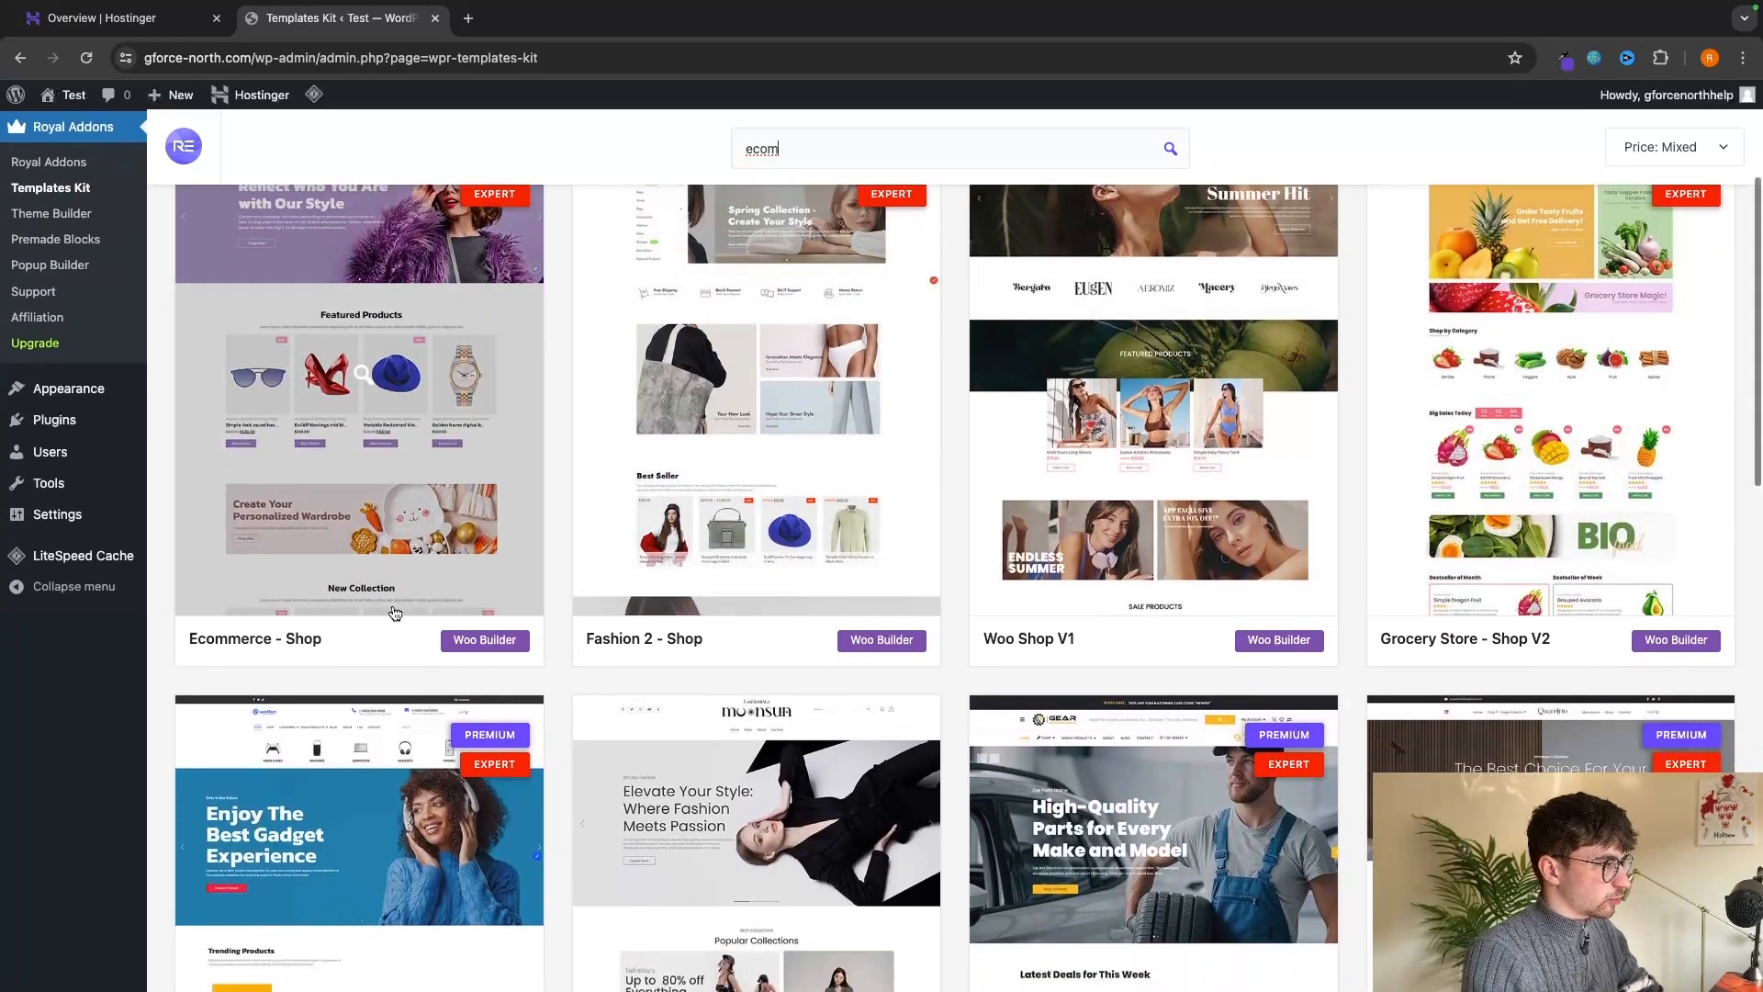
scroll(770, 651, up, 5)
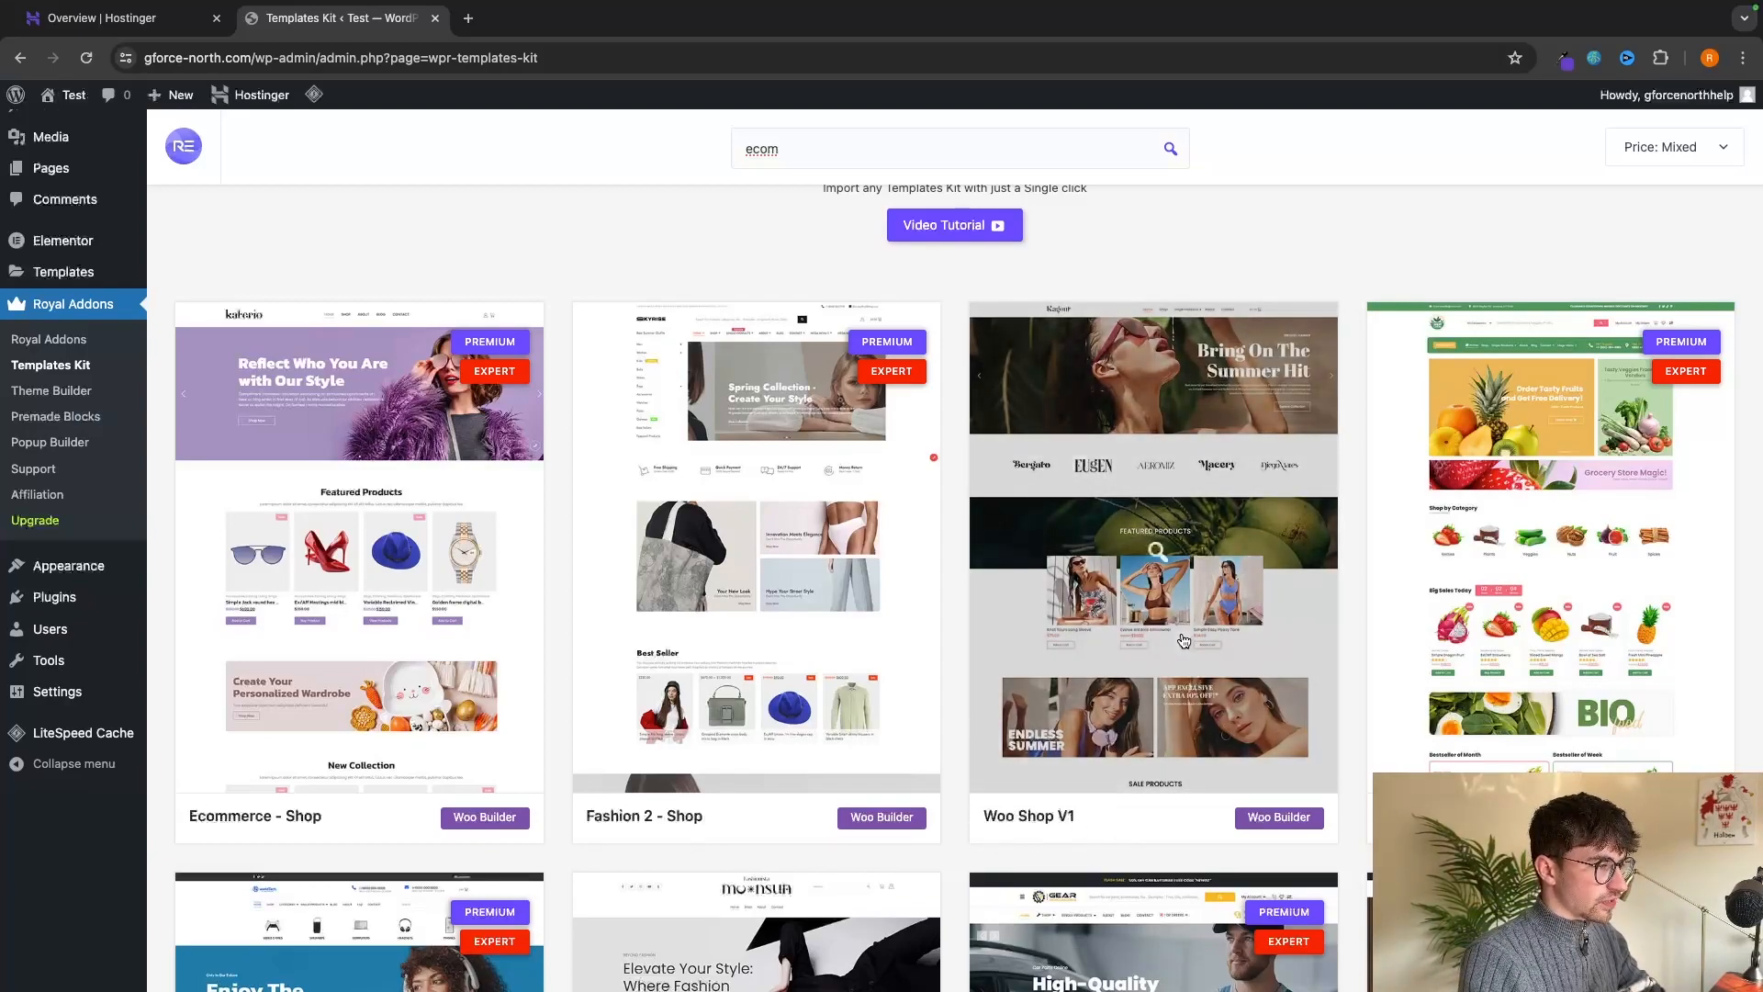
click(1185, 578)
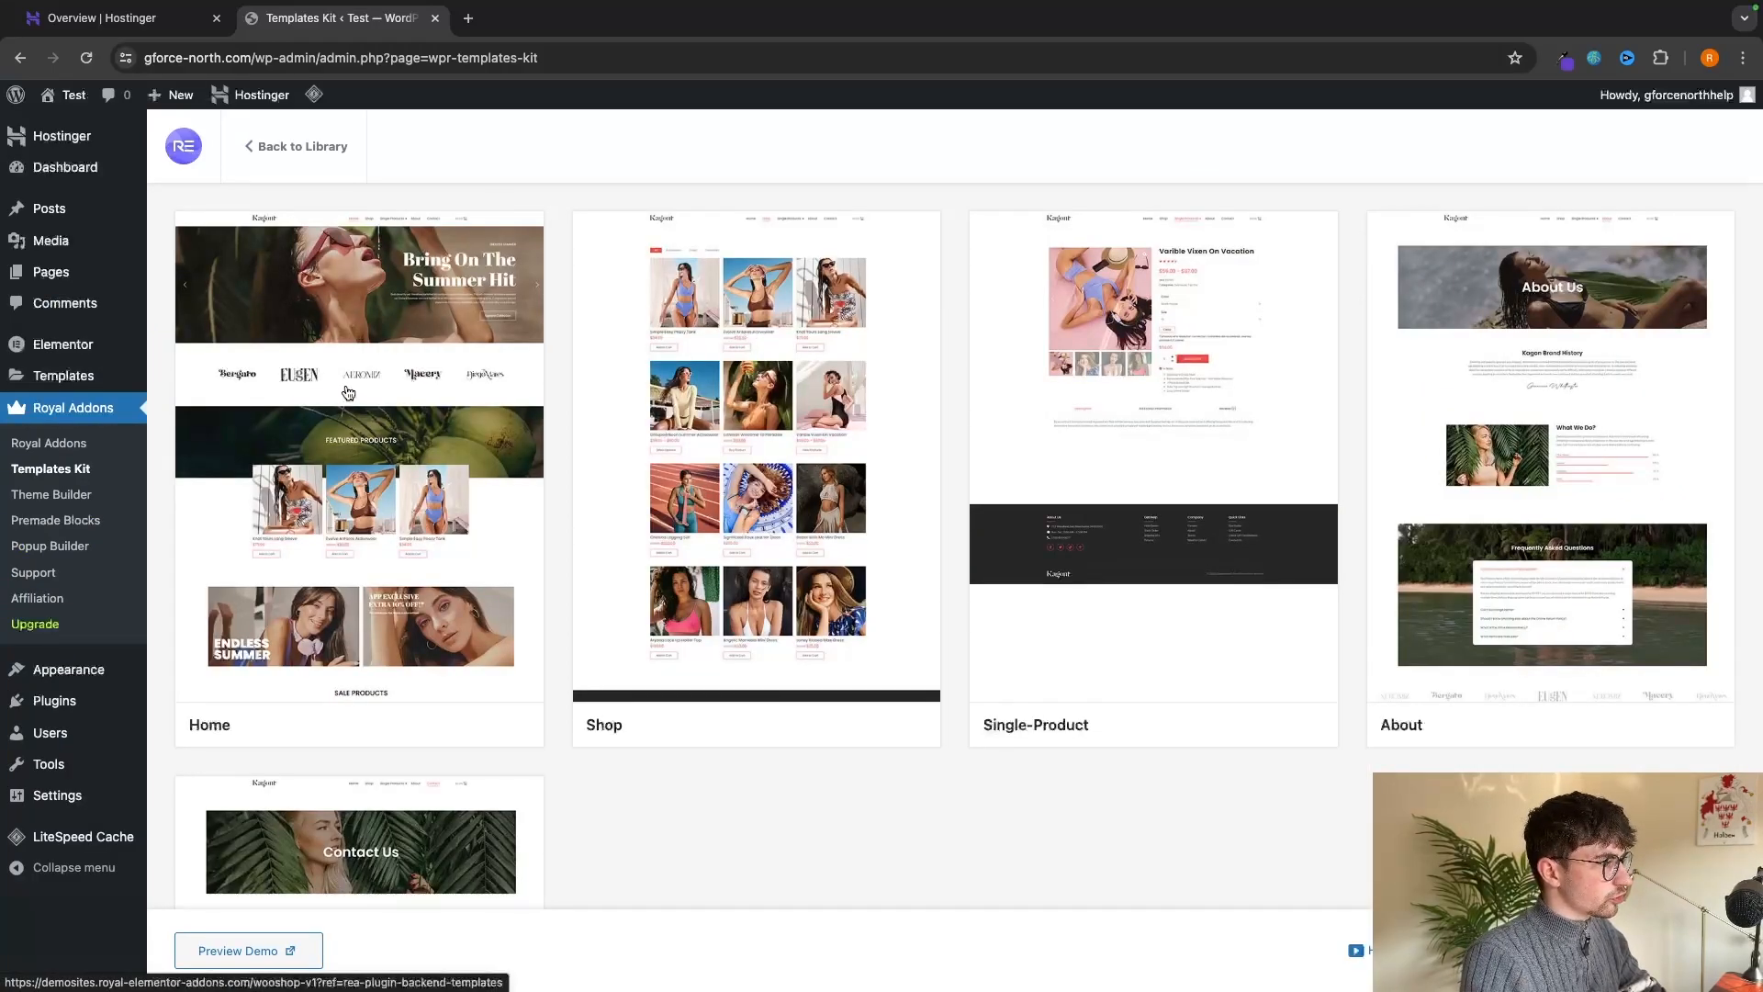
Review the Woo Shop V1 kit's Home, Shop, Single-Product, About and Contact page previews.
scroll(1391, 306, down, 3)
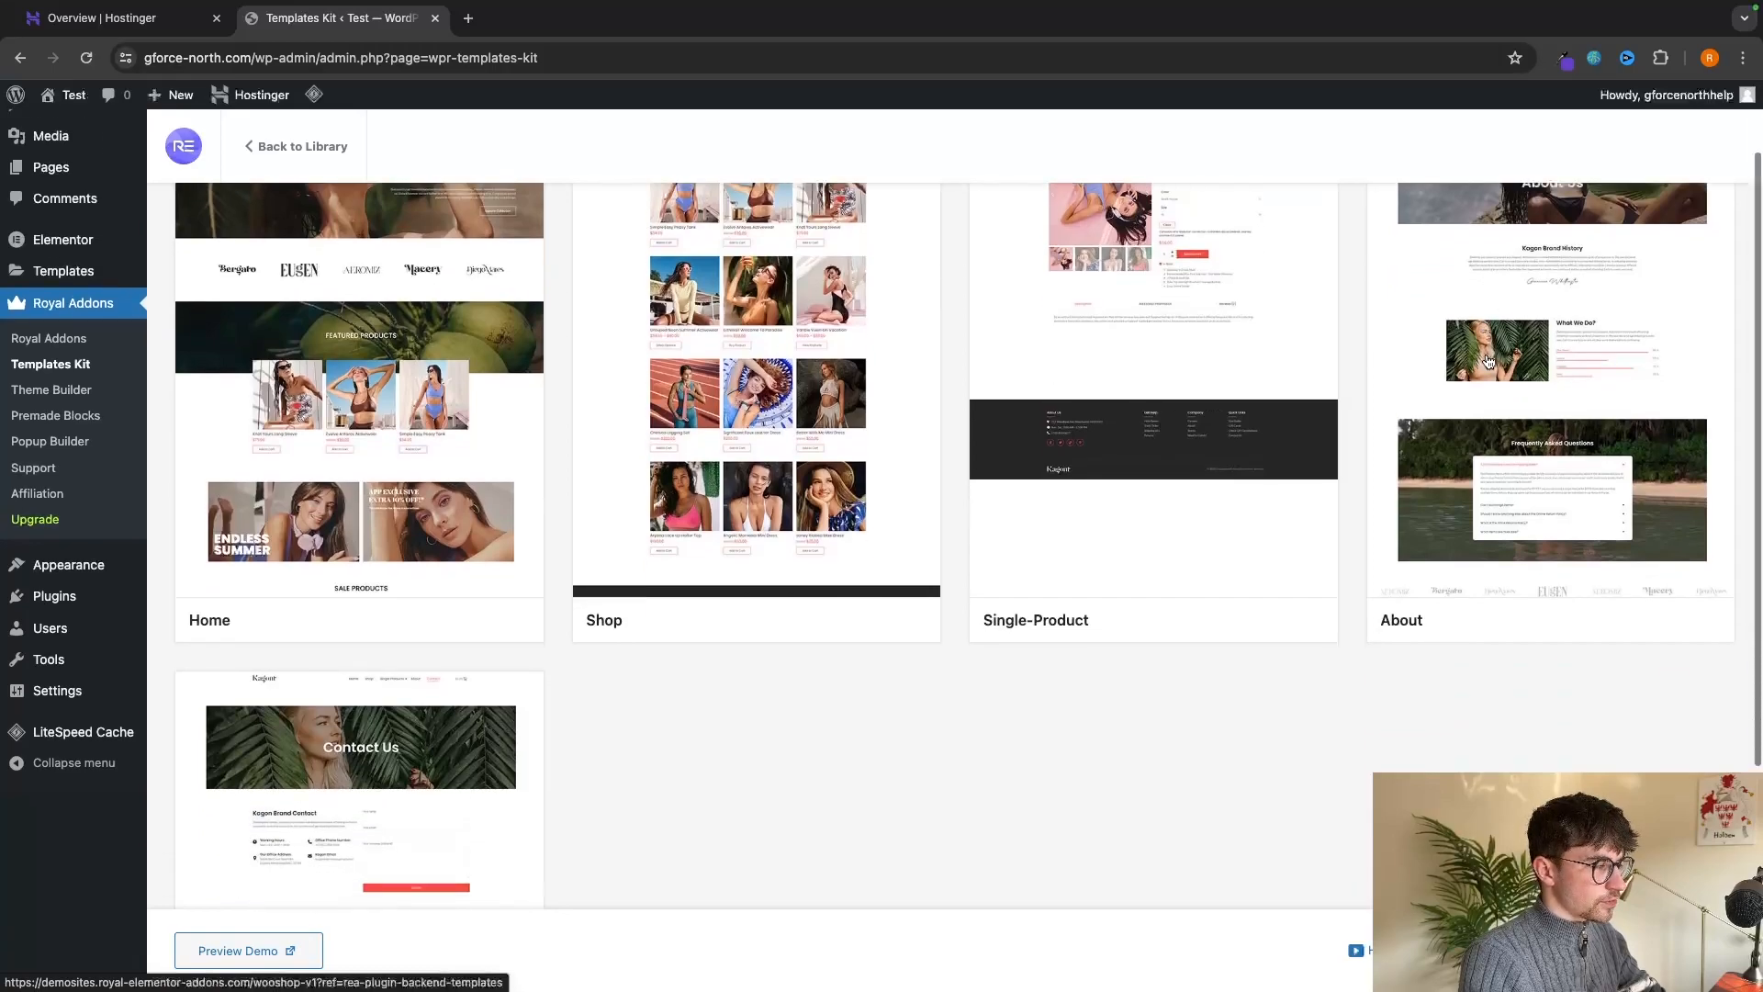
scroll(447, 681, up, 3)
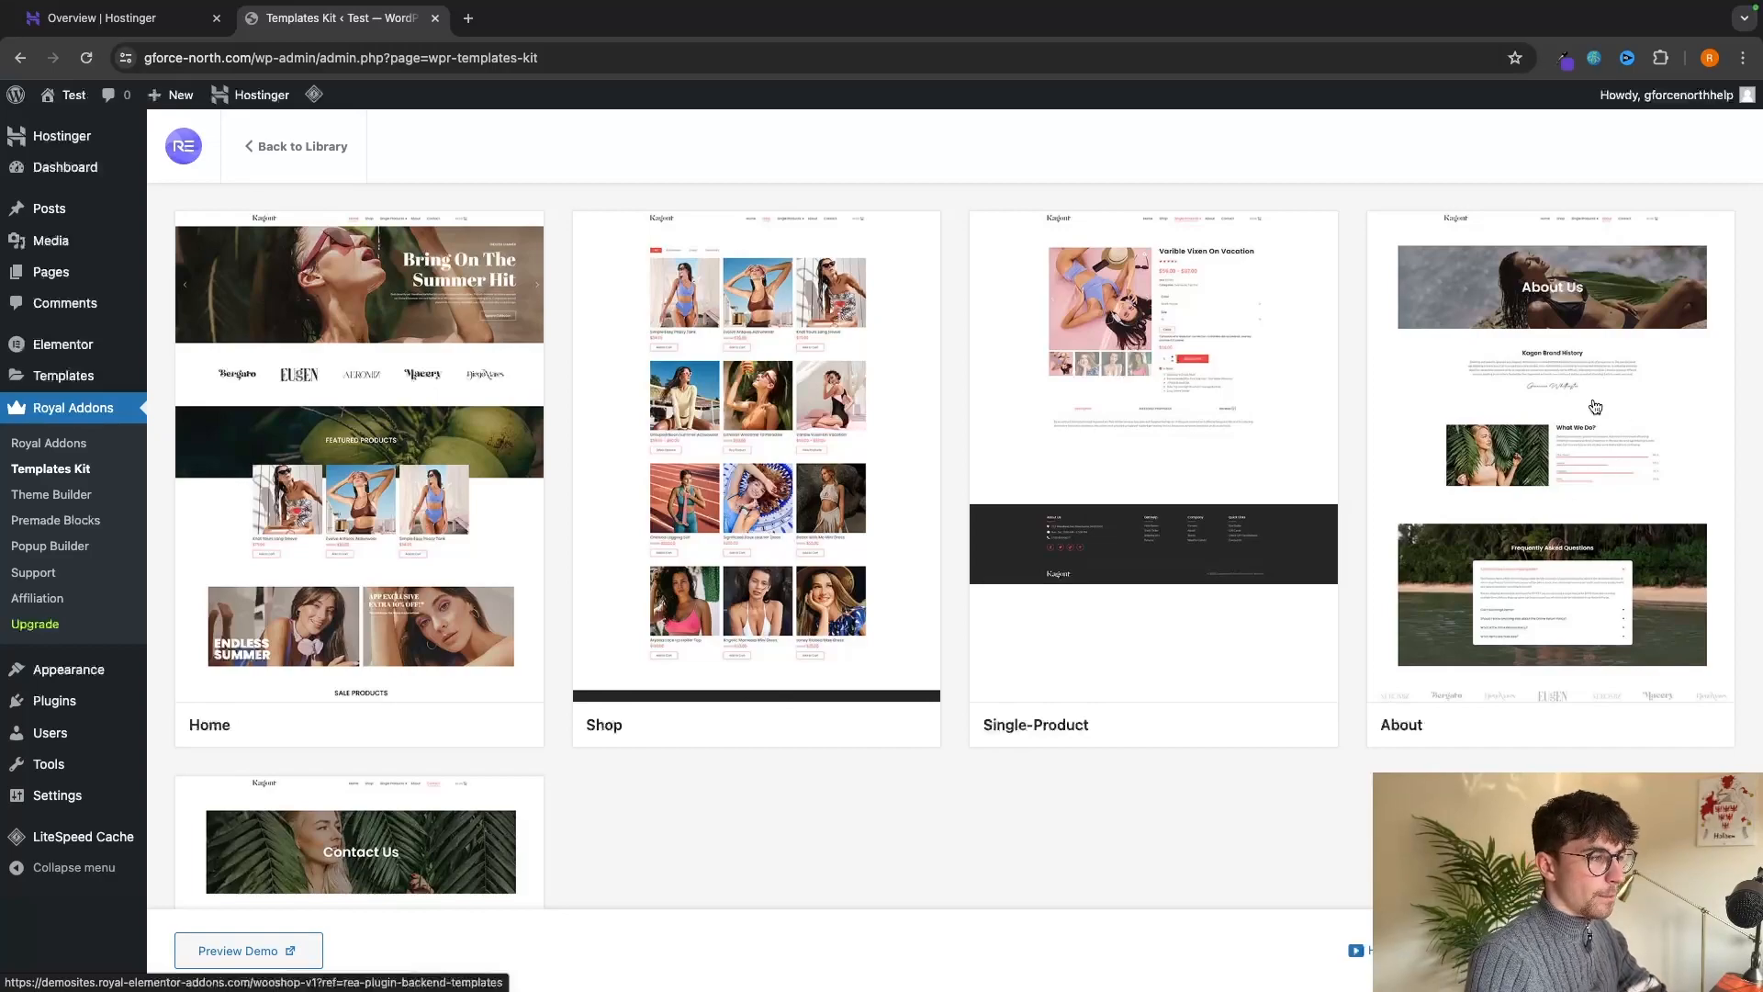
scroll(1613, 408, down, 5)
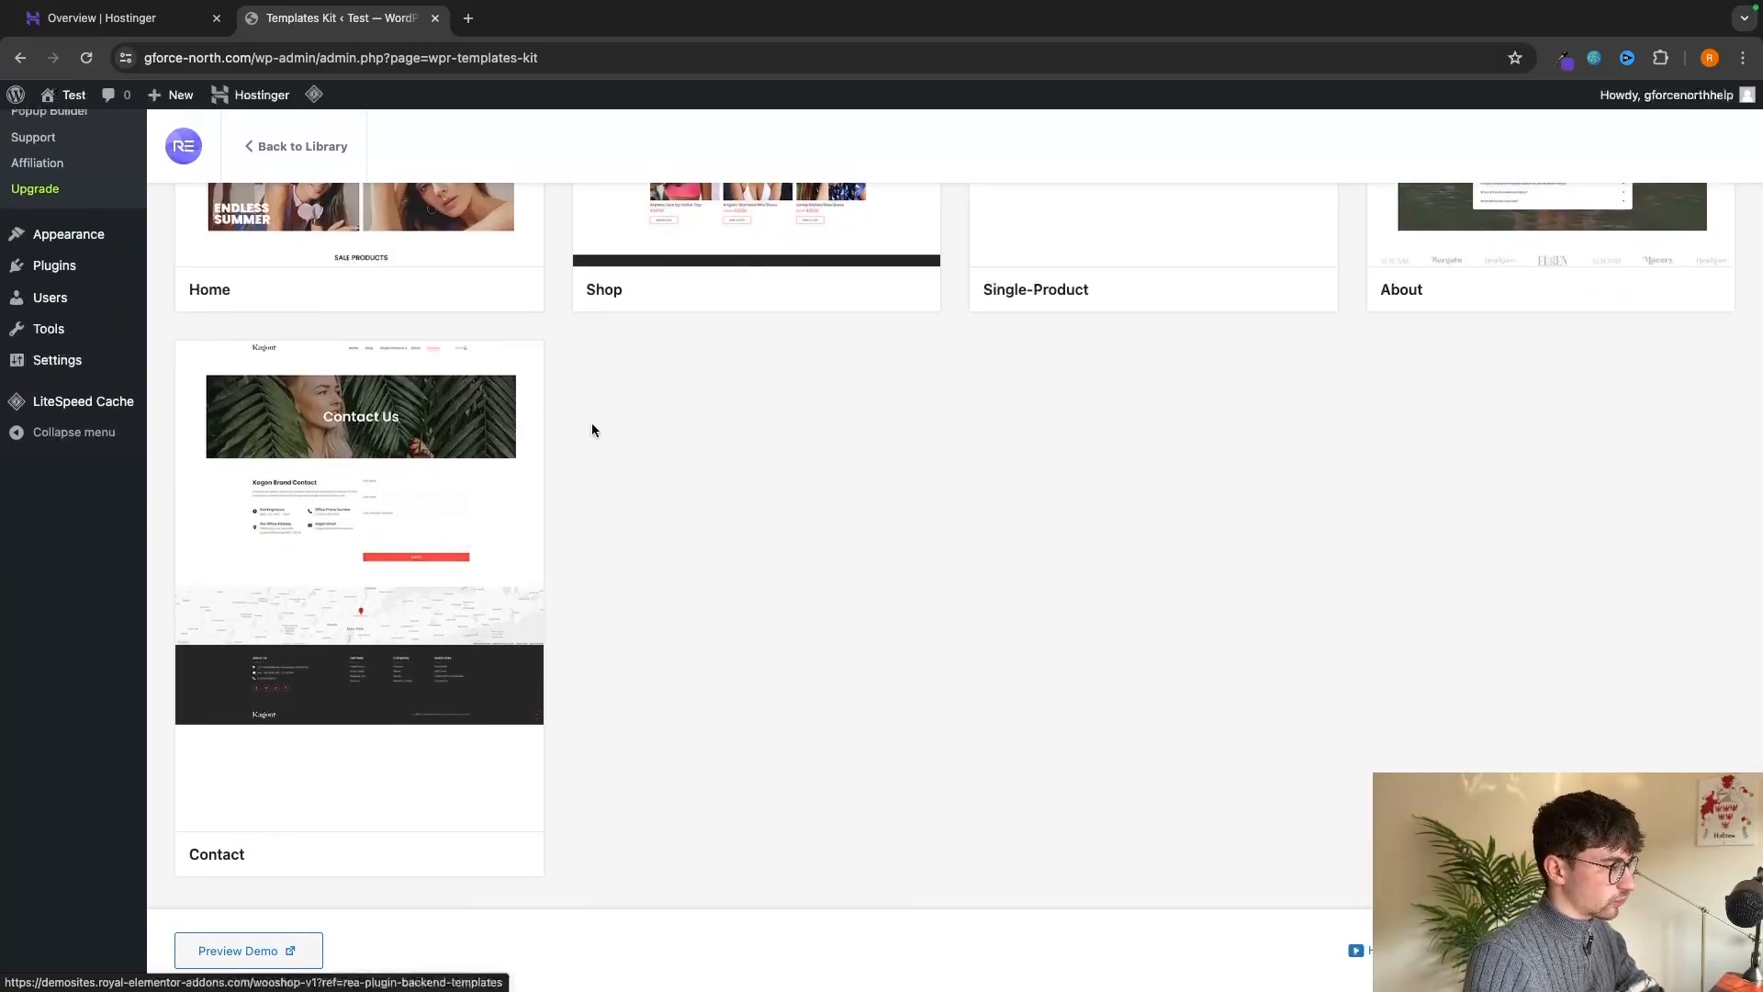
scroll(819, 449, up, 5)
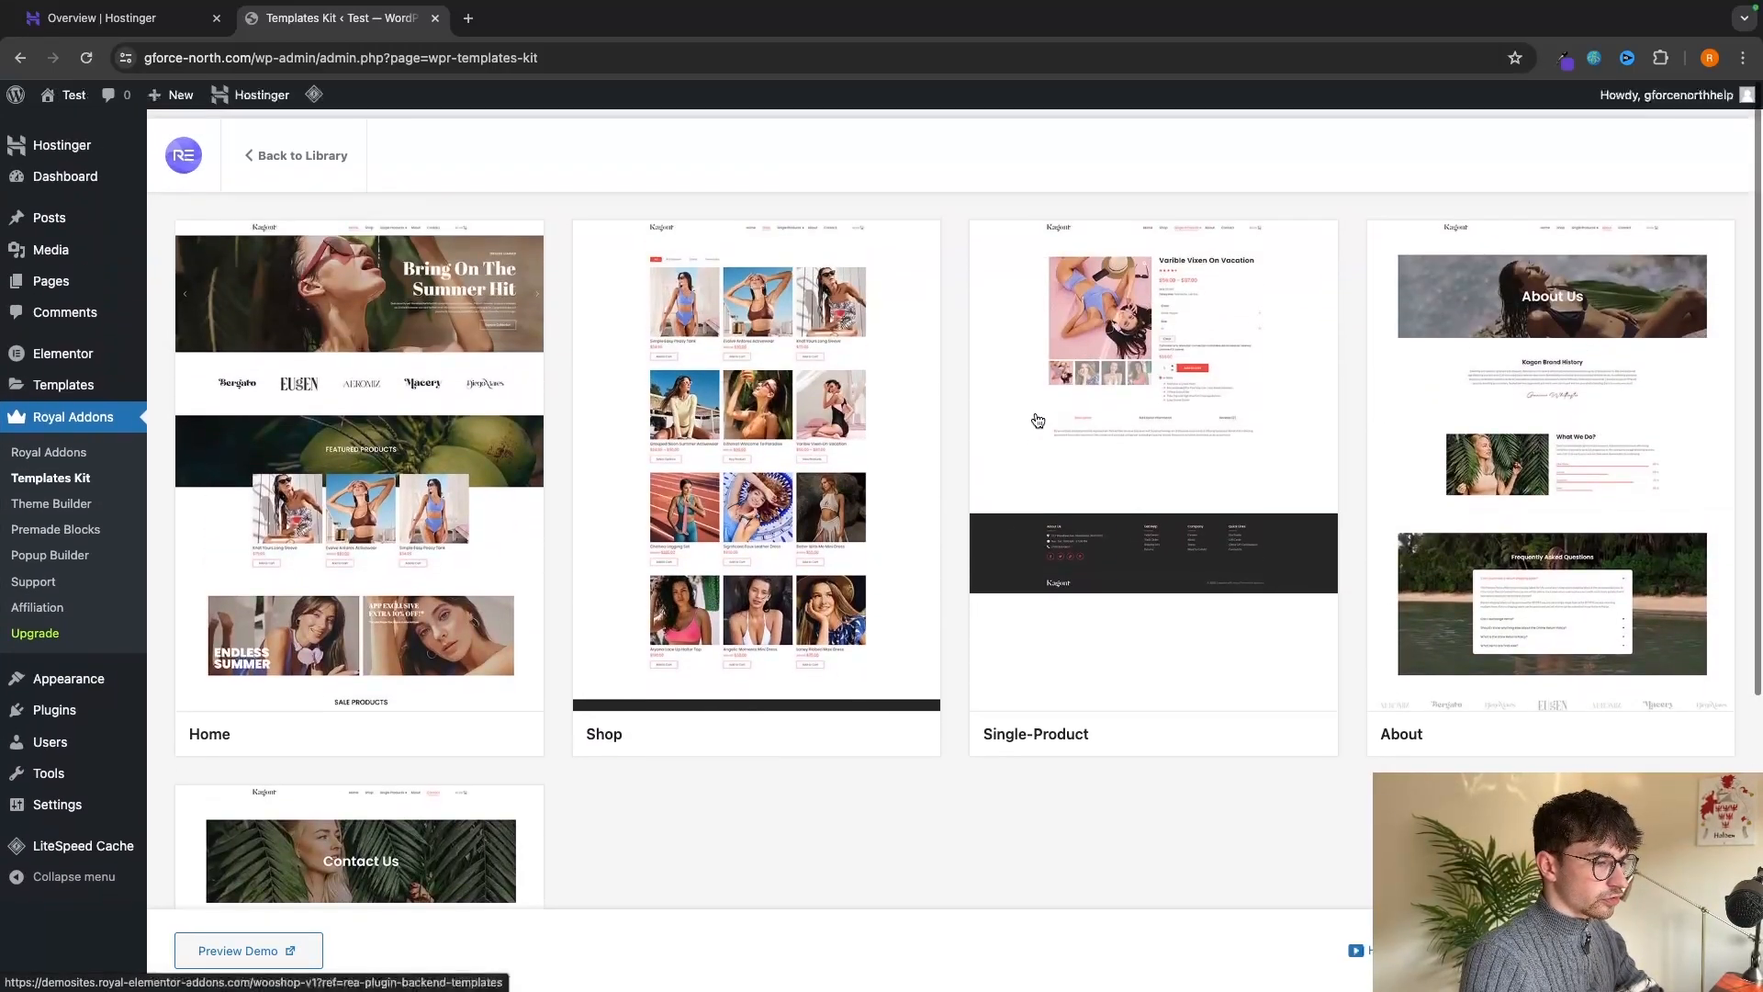
click(1650, 950)
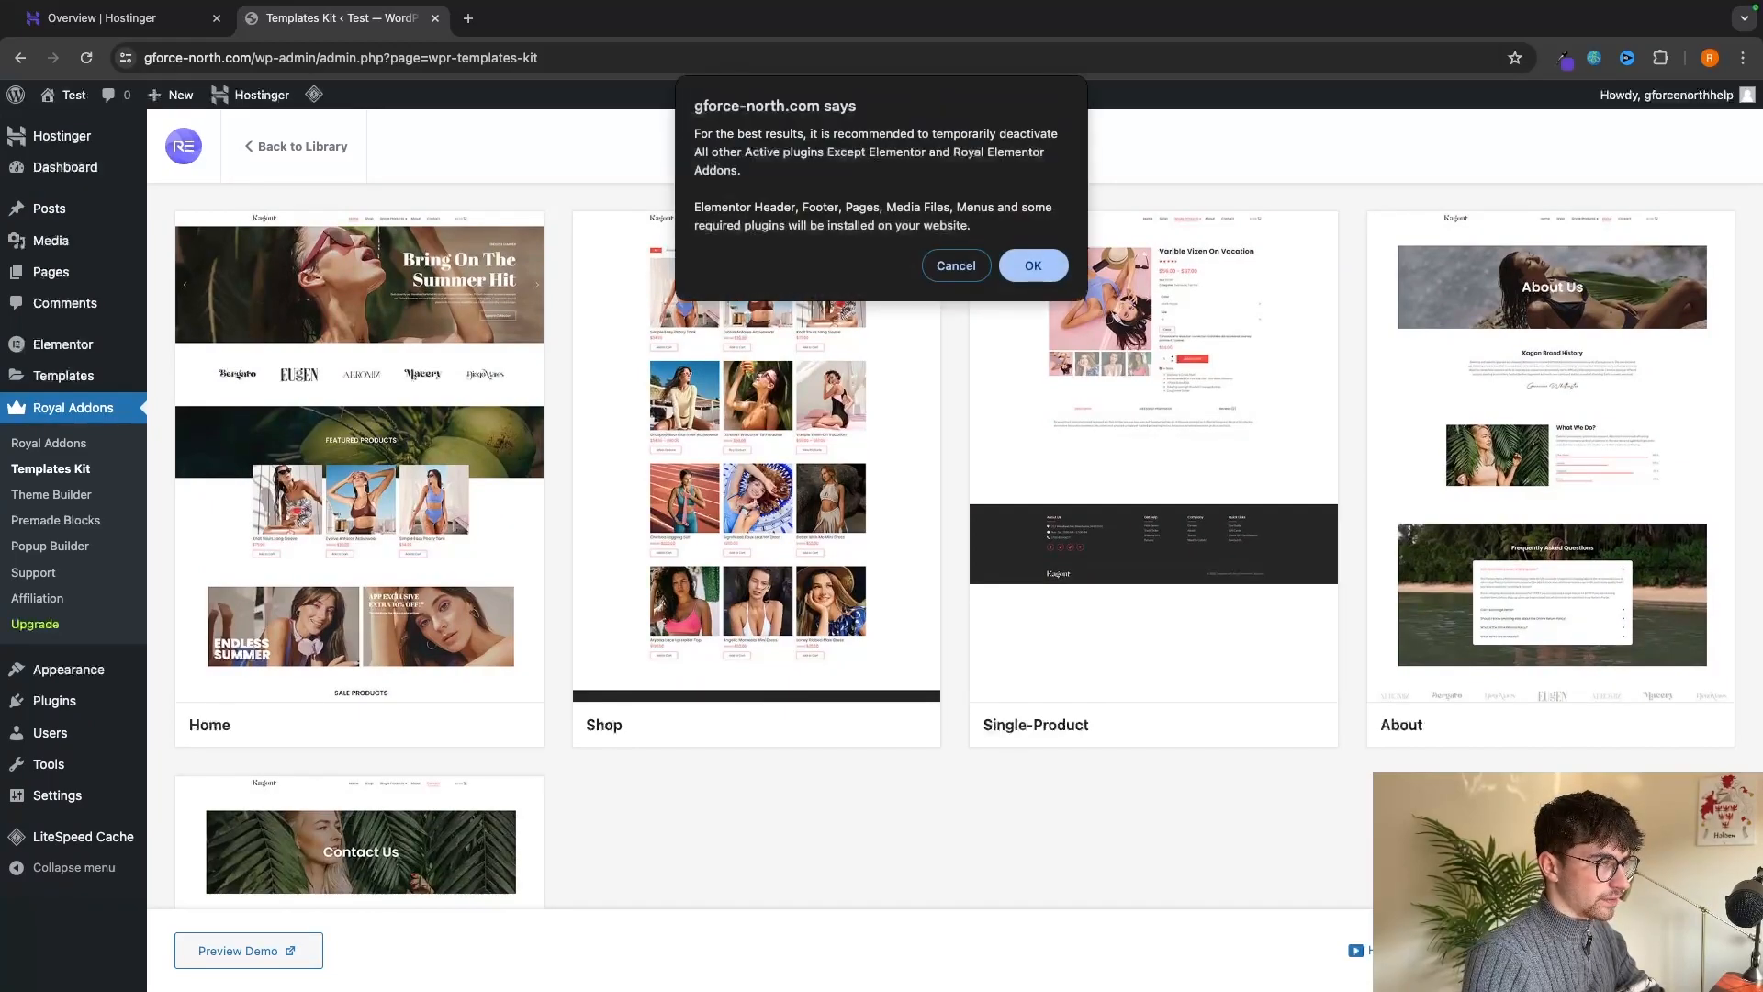
click(955, 269)
scroll(675, 804, down, 2)
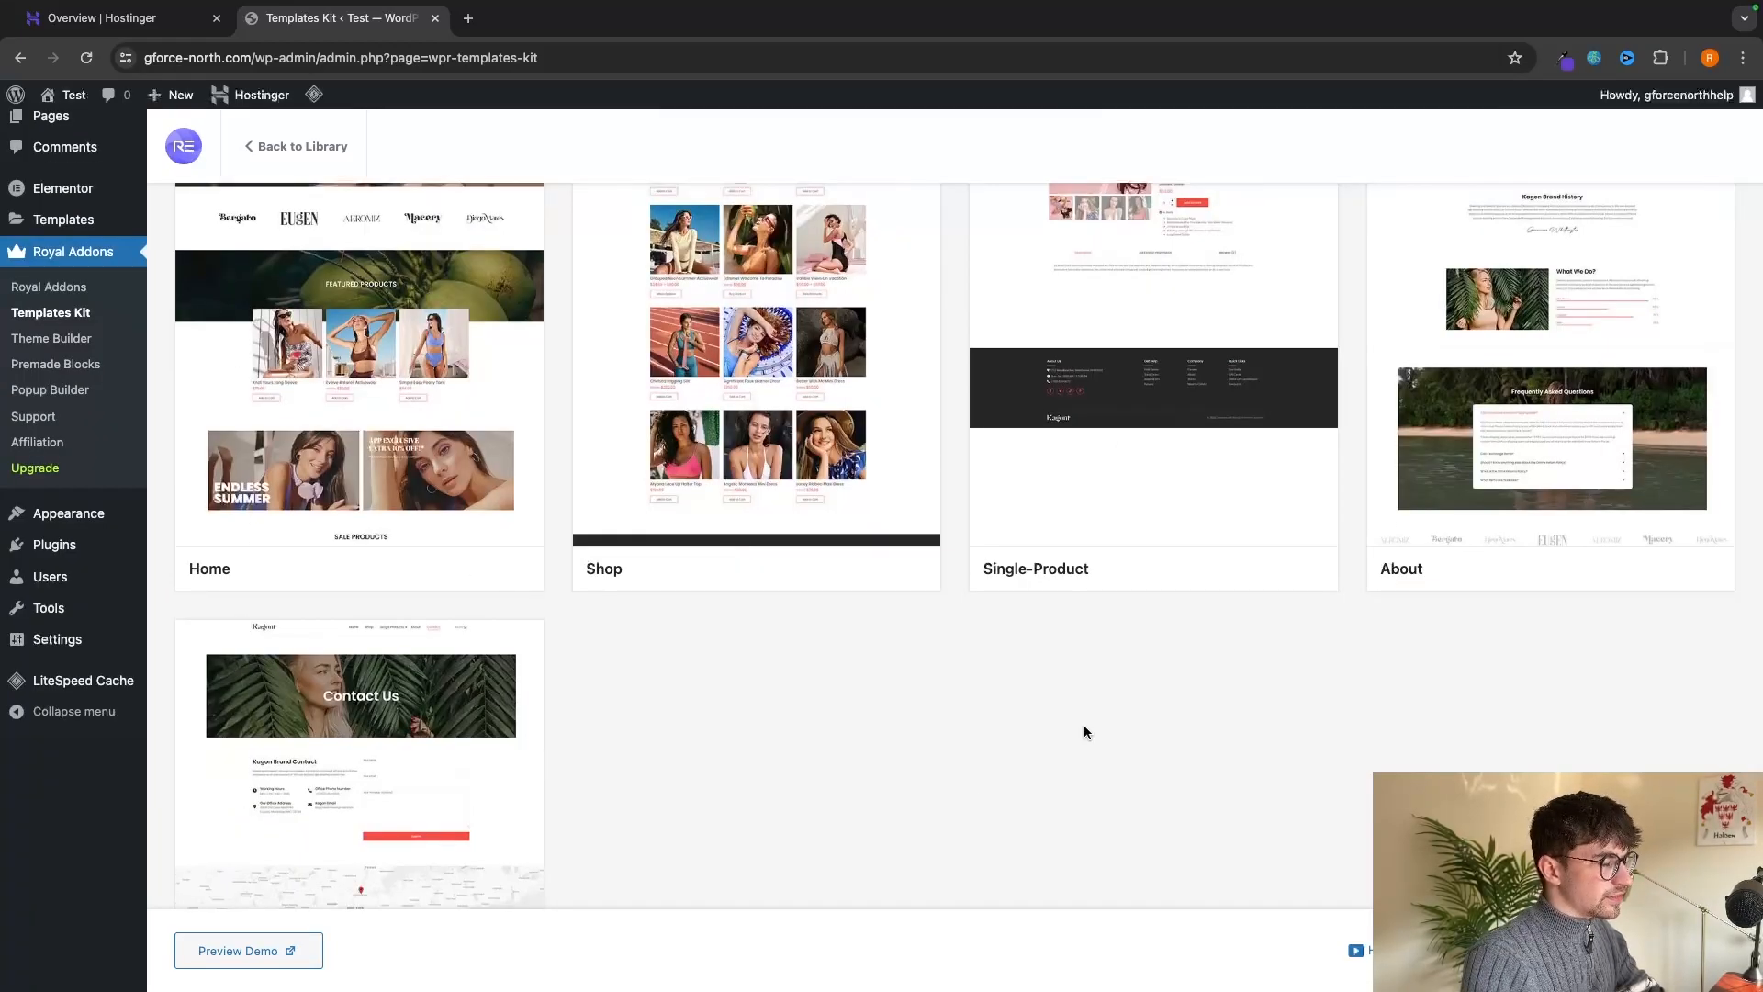
scroll(920, 740, down, 2)
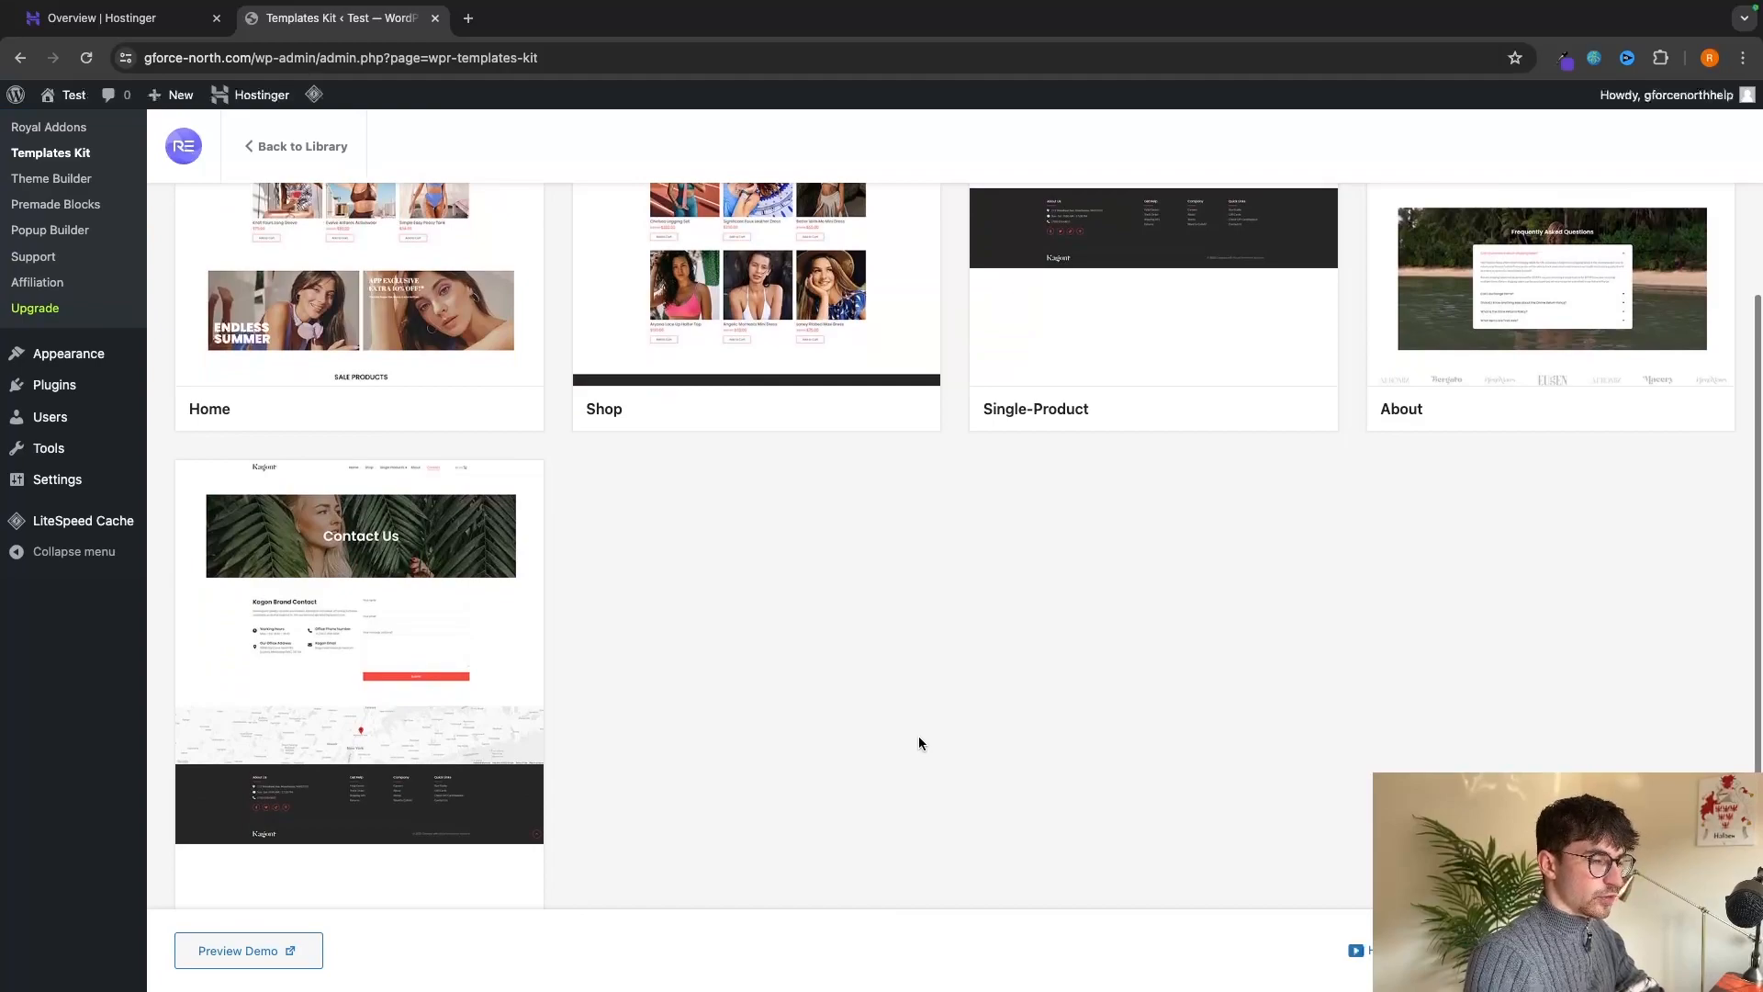
scroll(918, 743, up, 4)
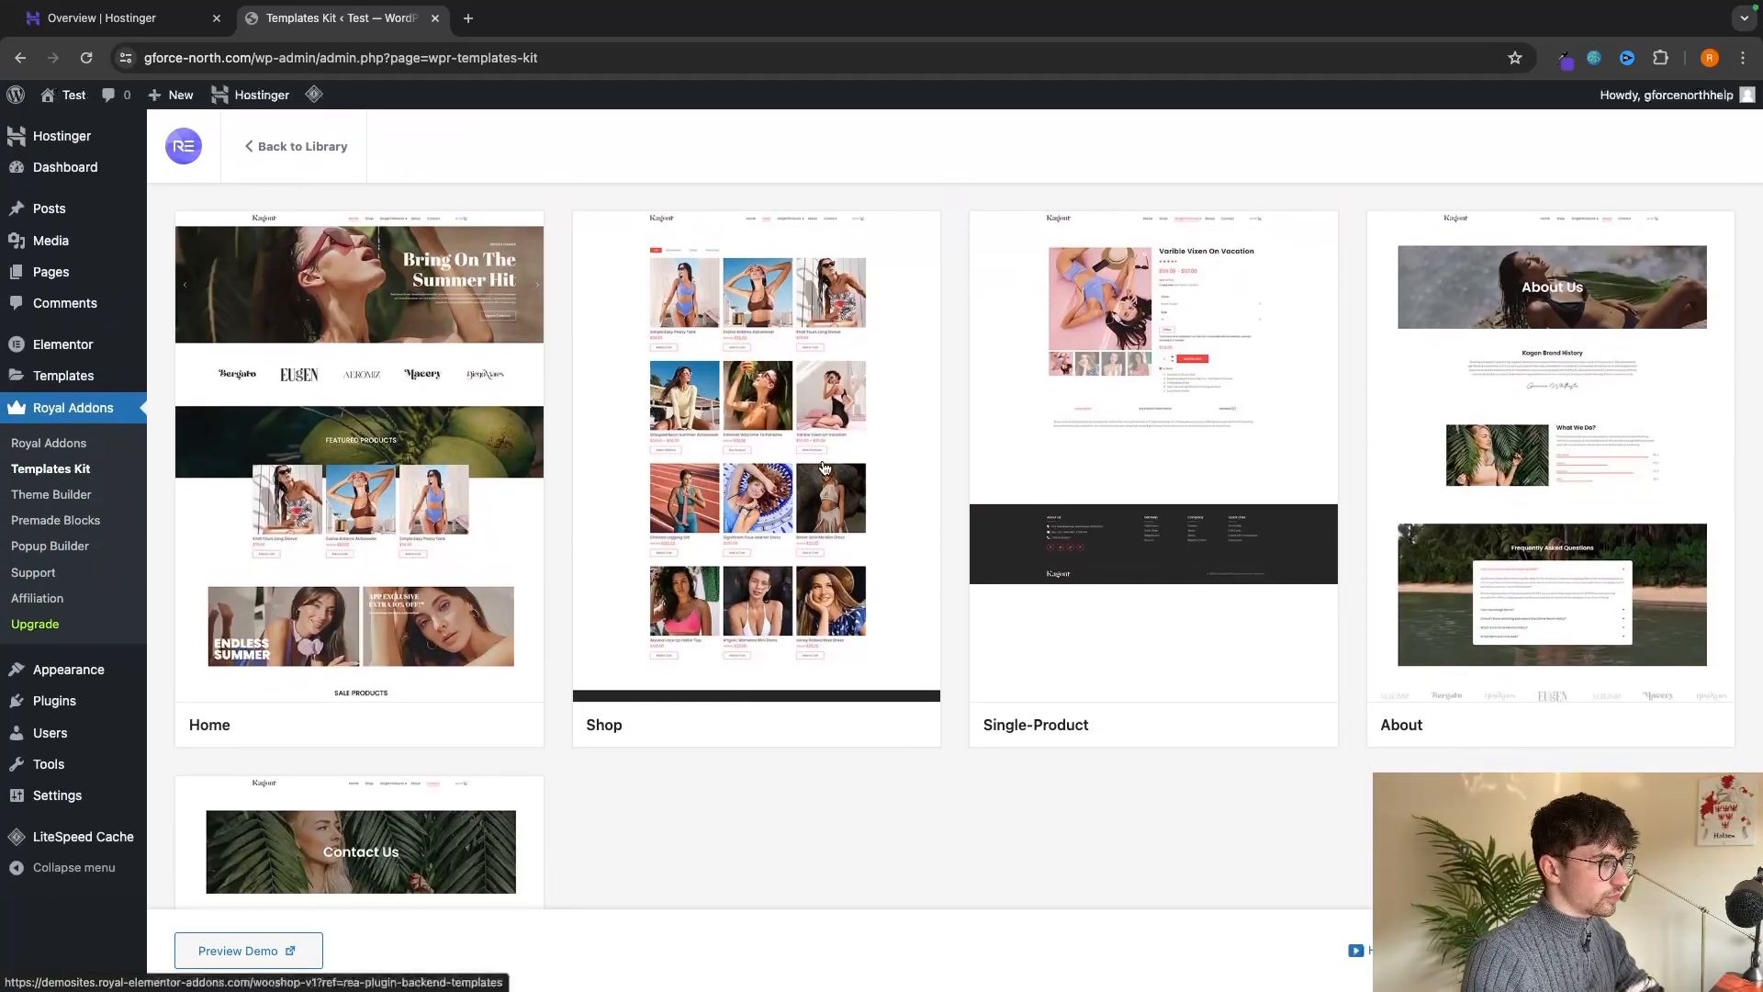
scroll(1579, 574, down, 2)
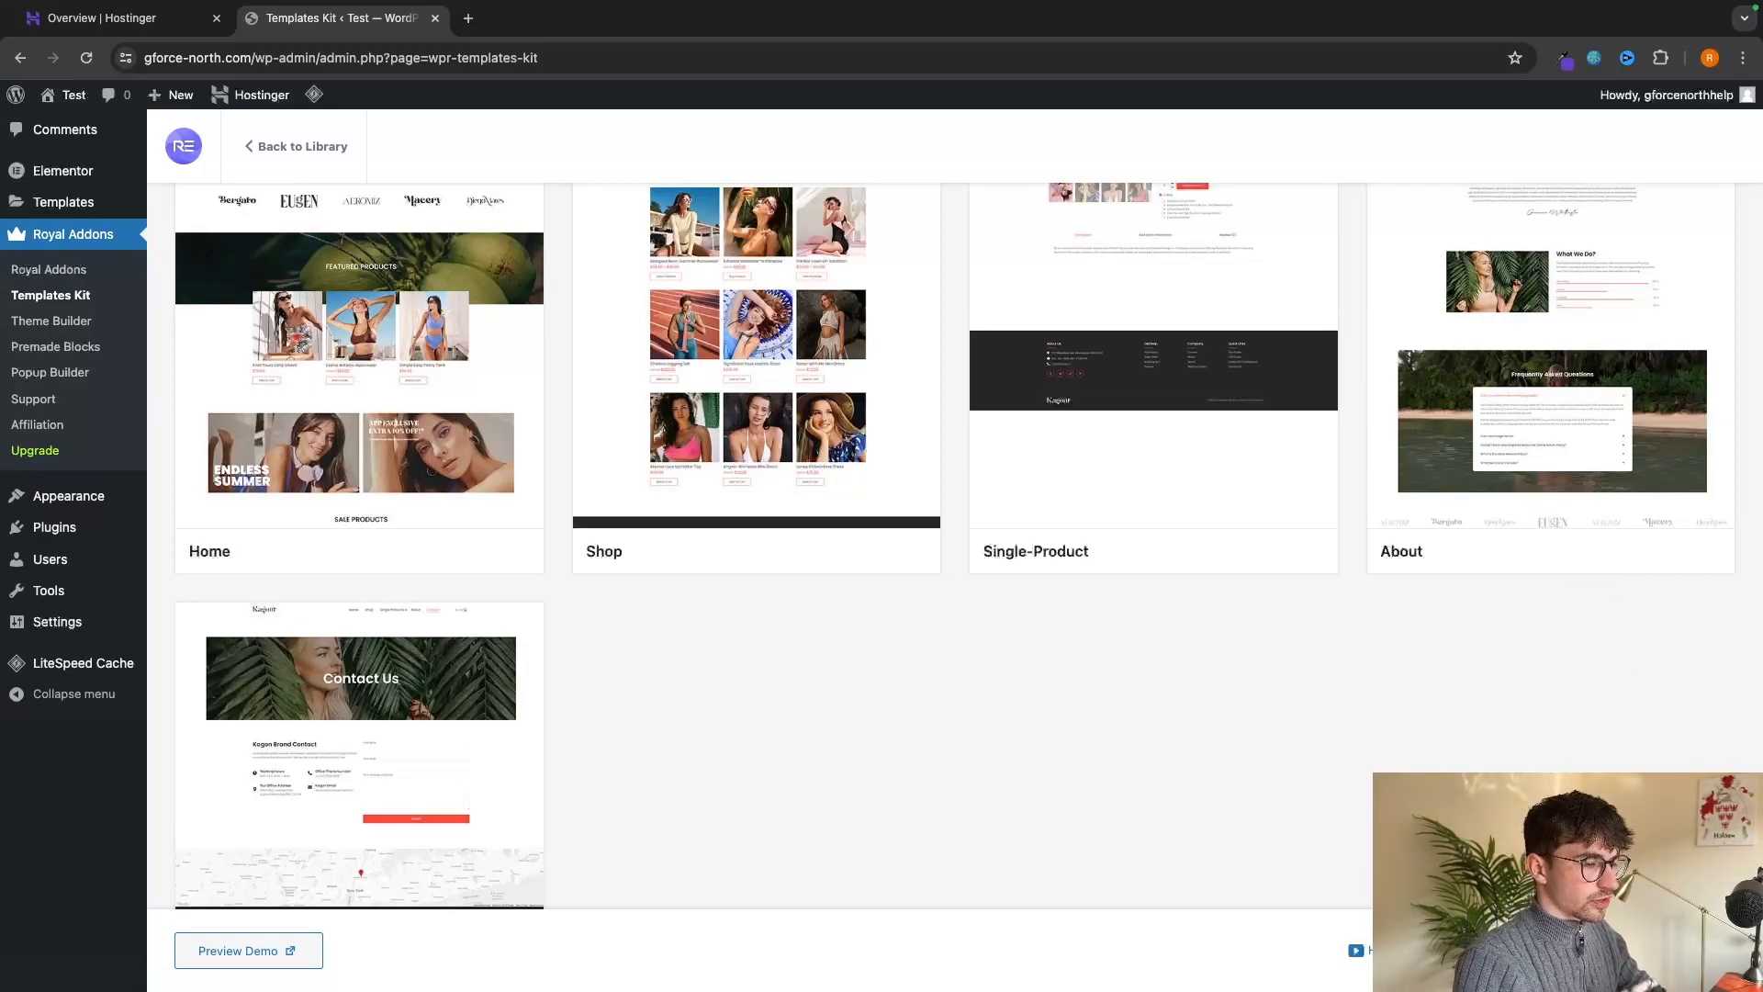
Import the complete Woo Shop V1 kit into the site, accept the plugin notice and close the import dialog.
click(1648, 951)
click(1032, 267)
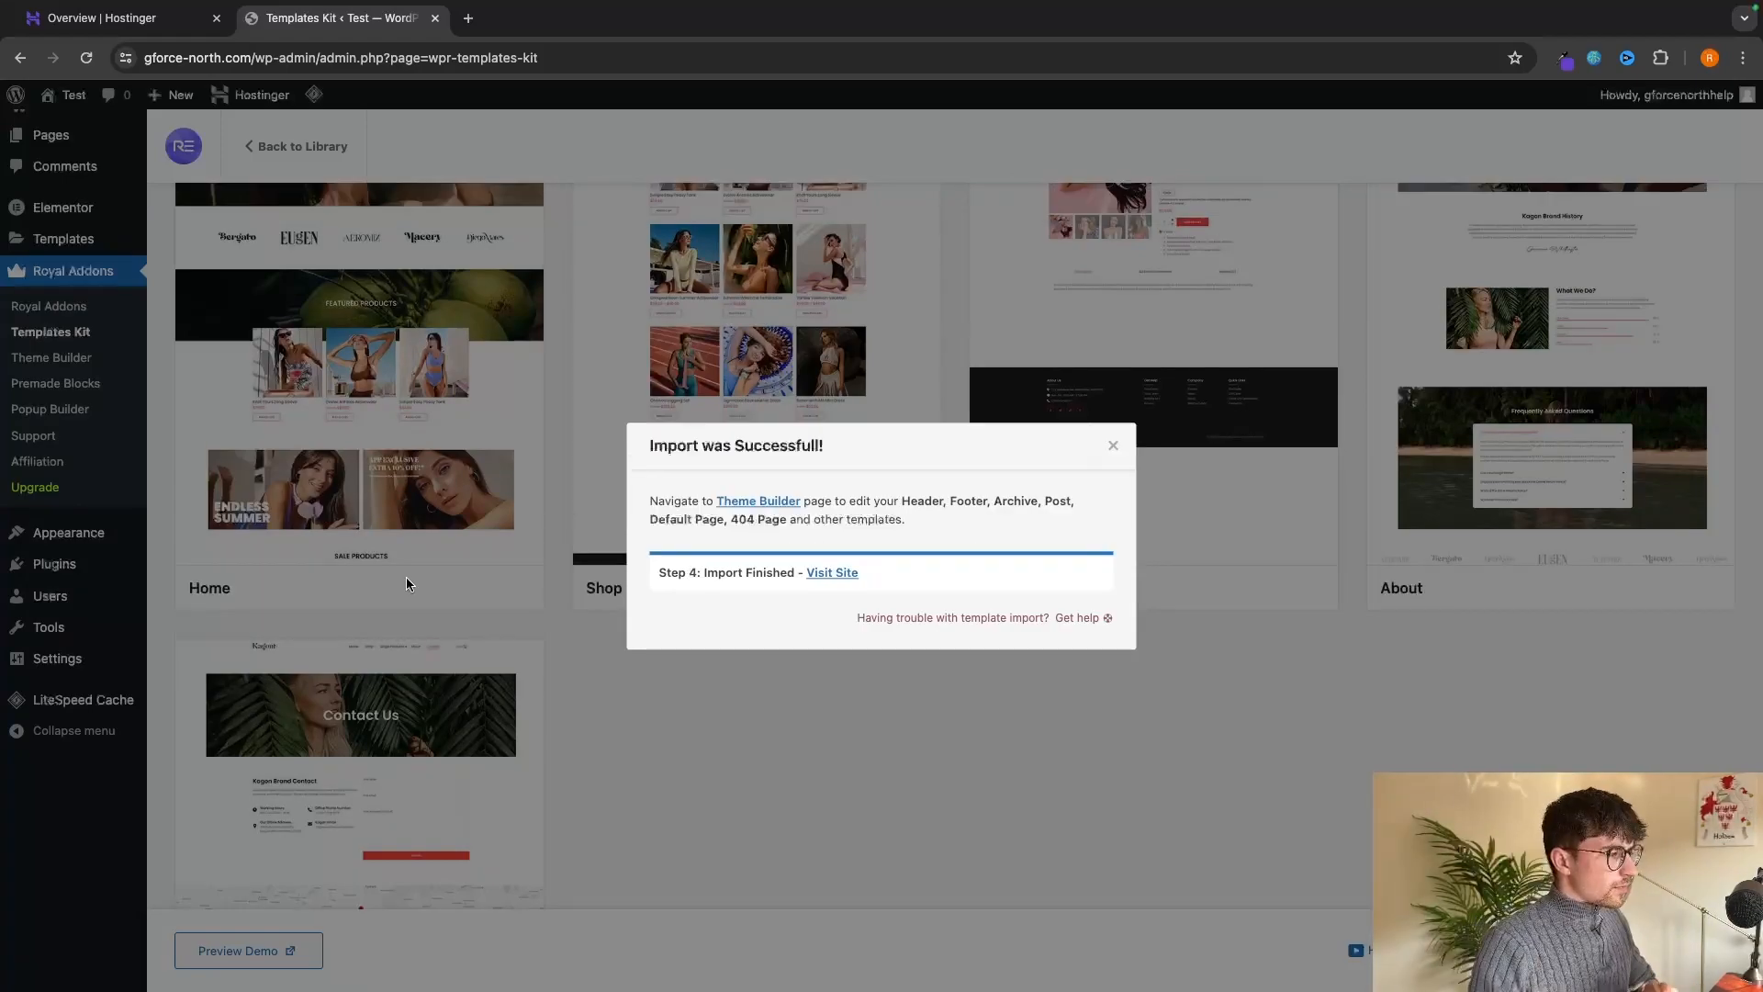
drag(664, 445, 884, 443)
click(884, 443)
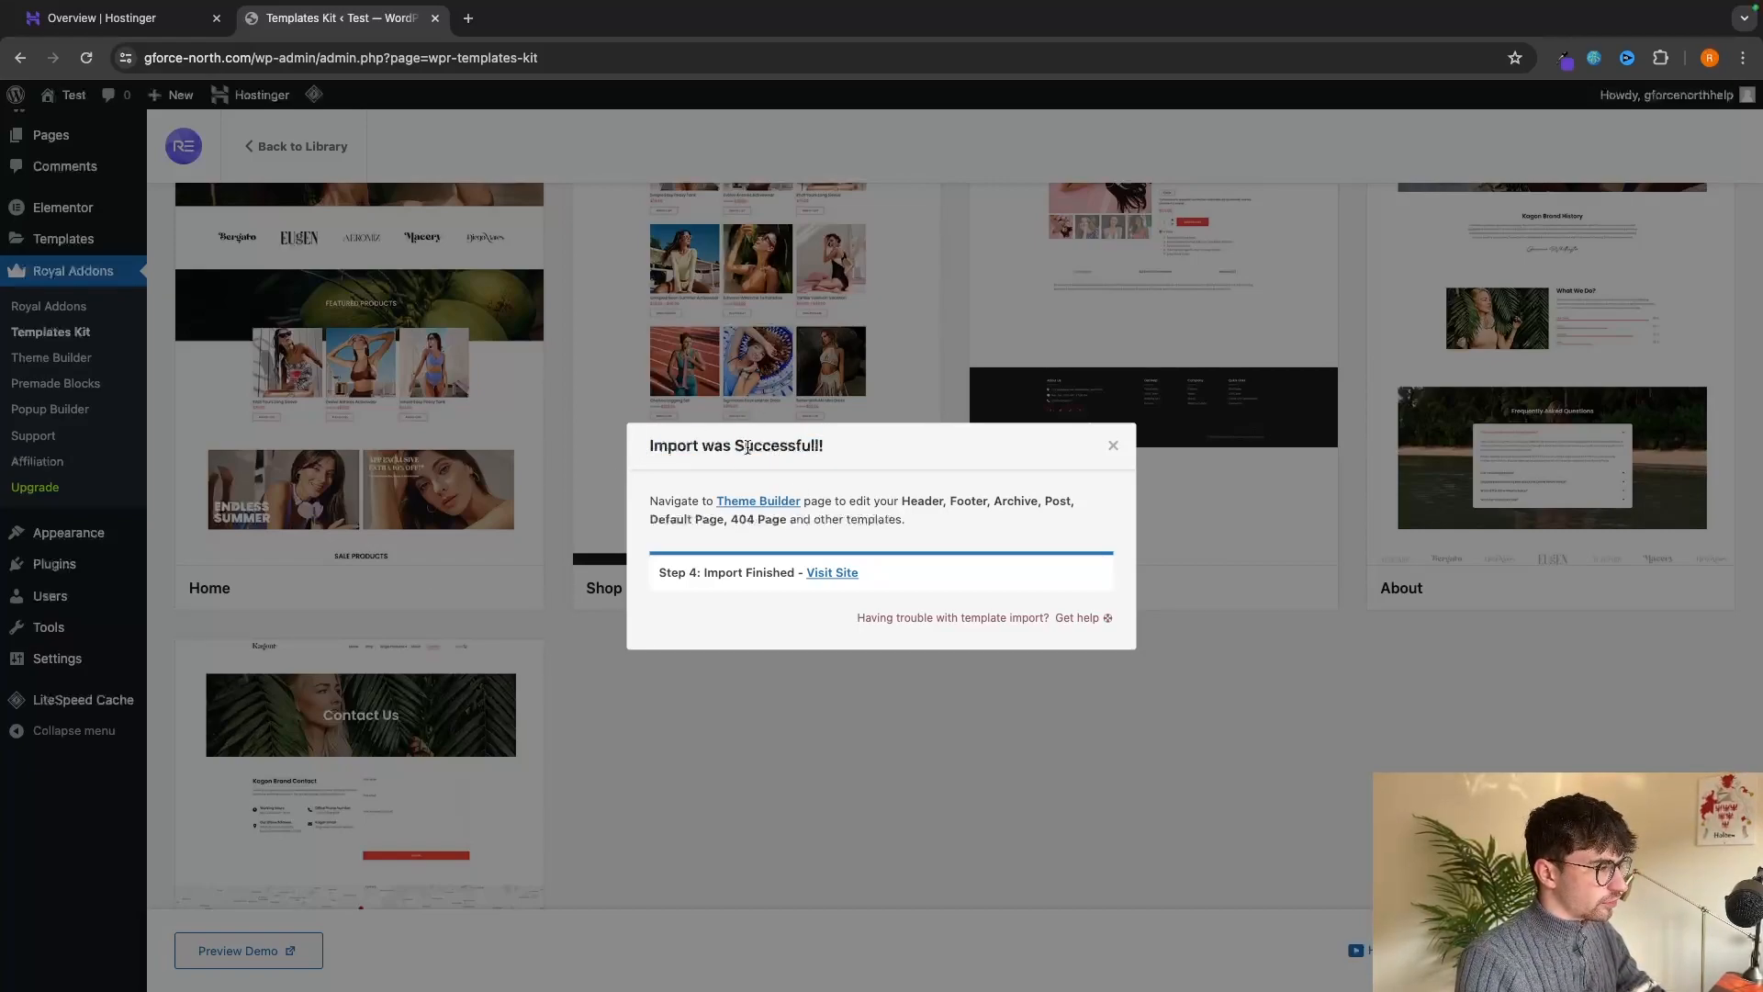
click(1114, 450)
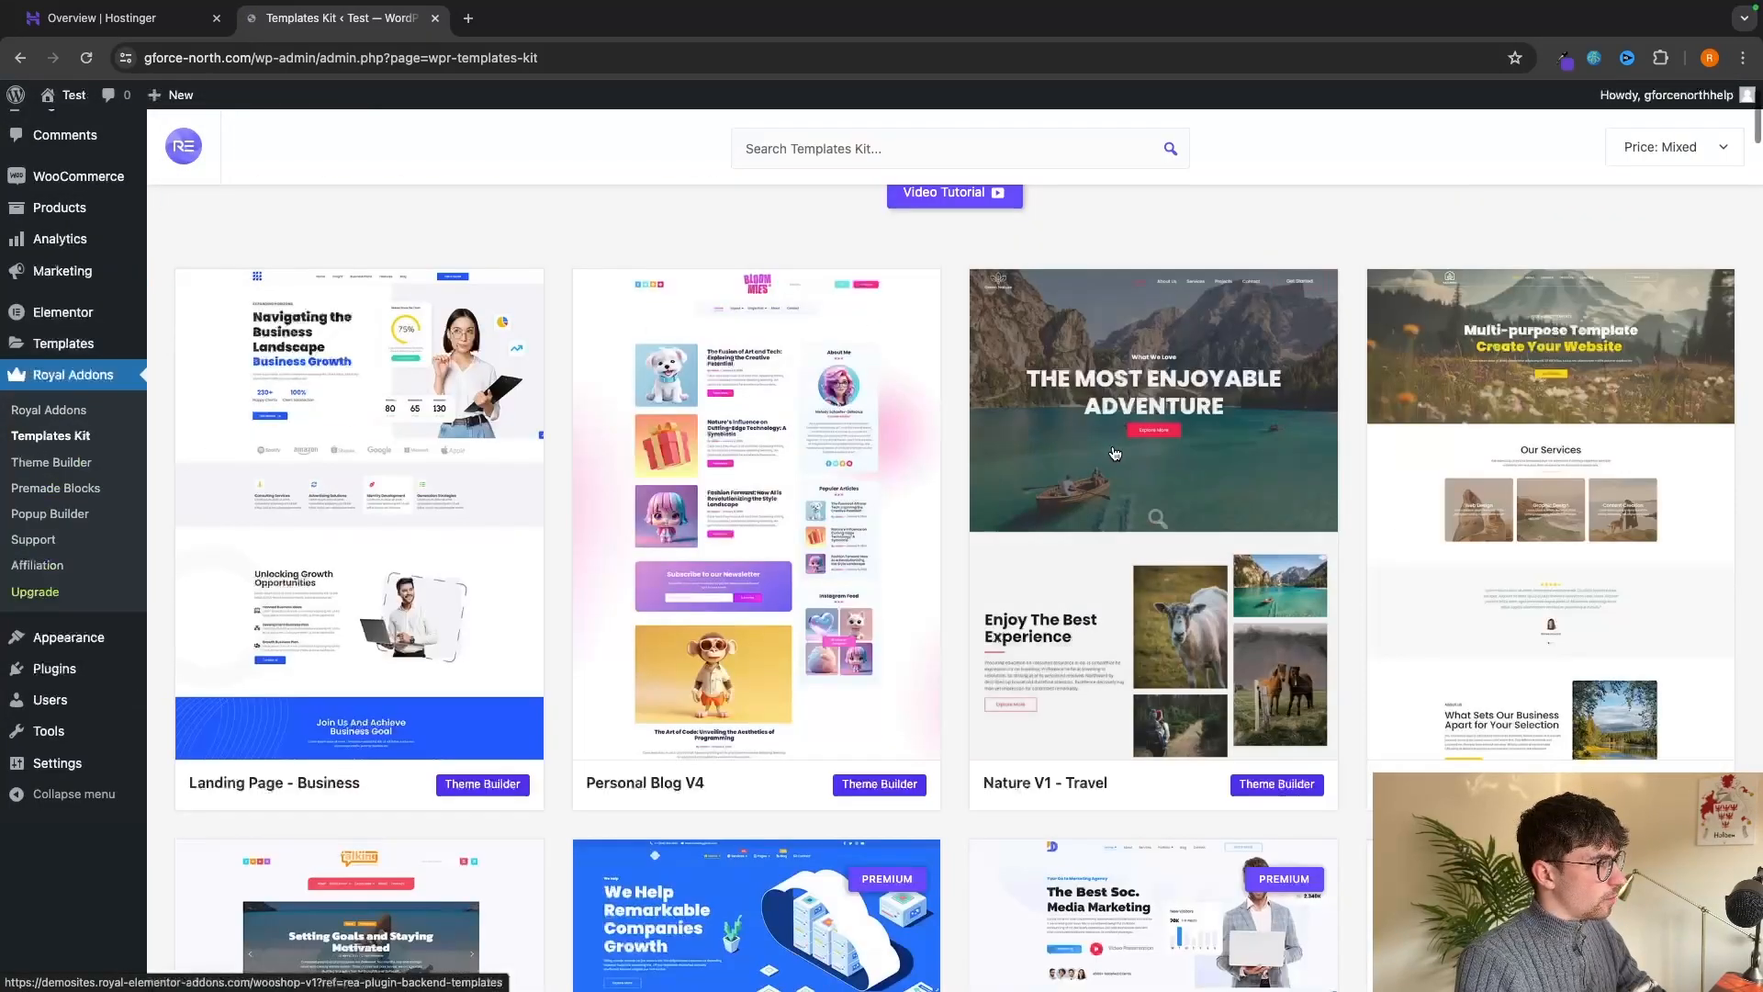
Visit the live site and examine the imported home page's banners, sale products and service highlights.
scroll(235, 240, up, 2)
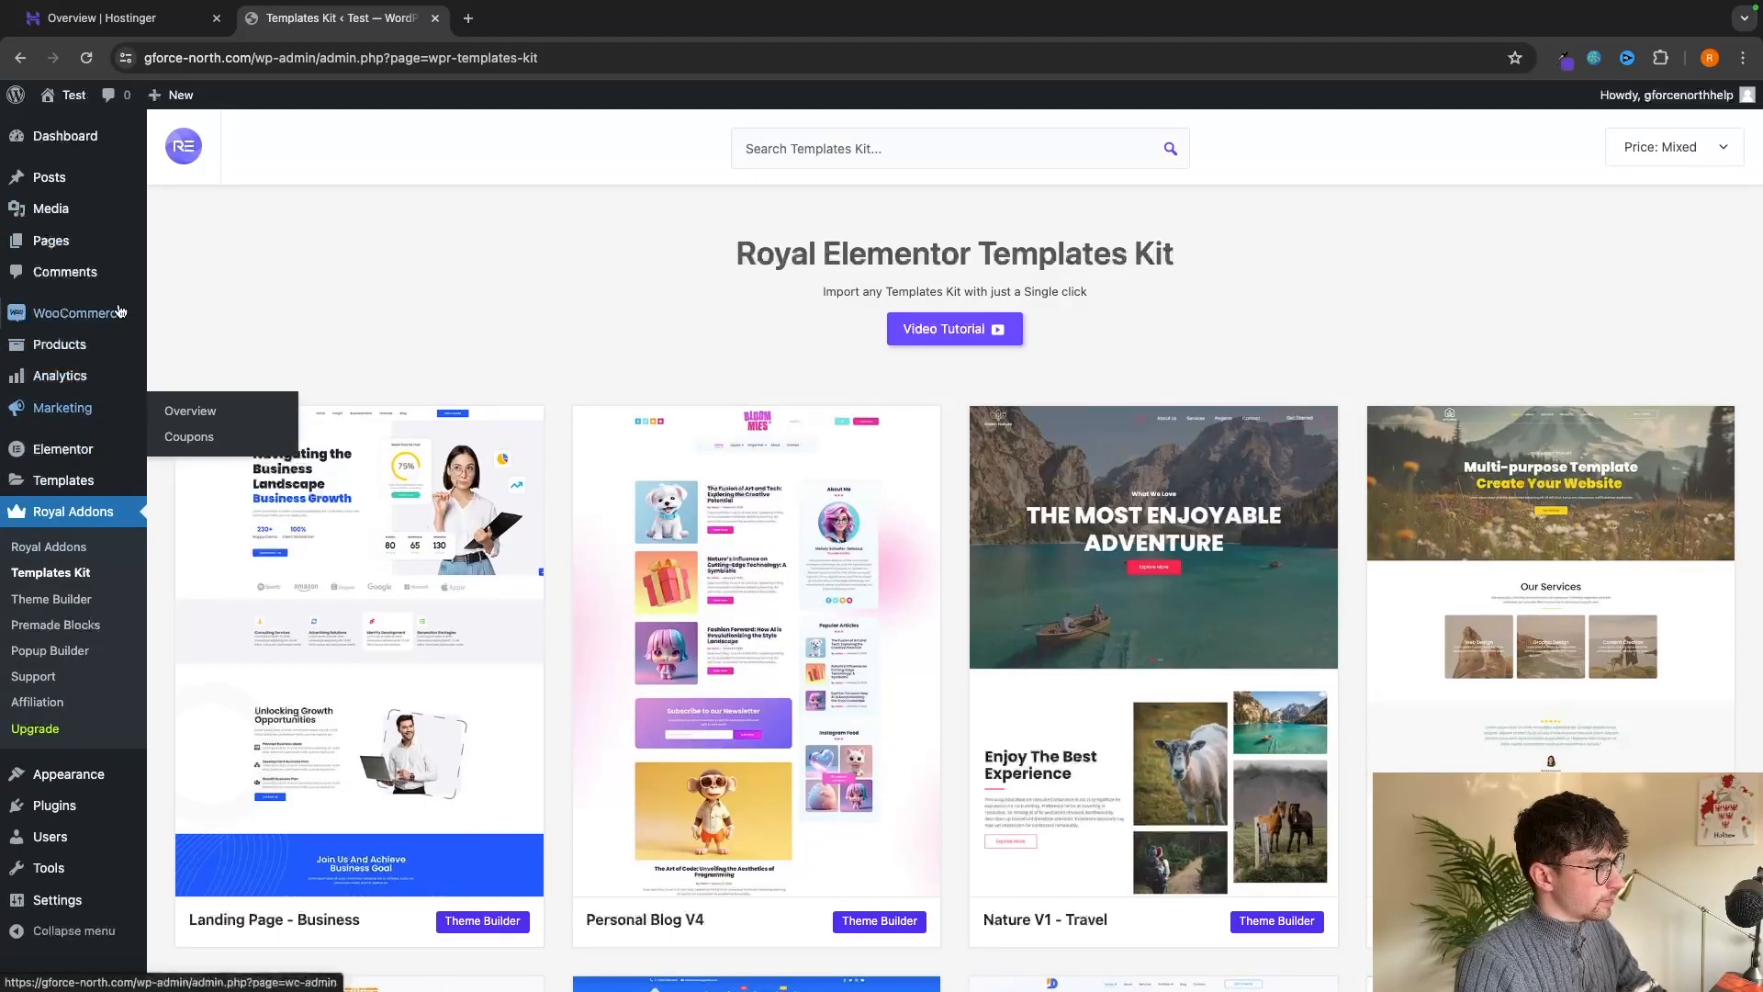
mouse_move(80, 367)
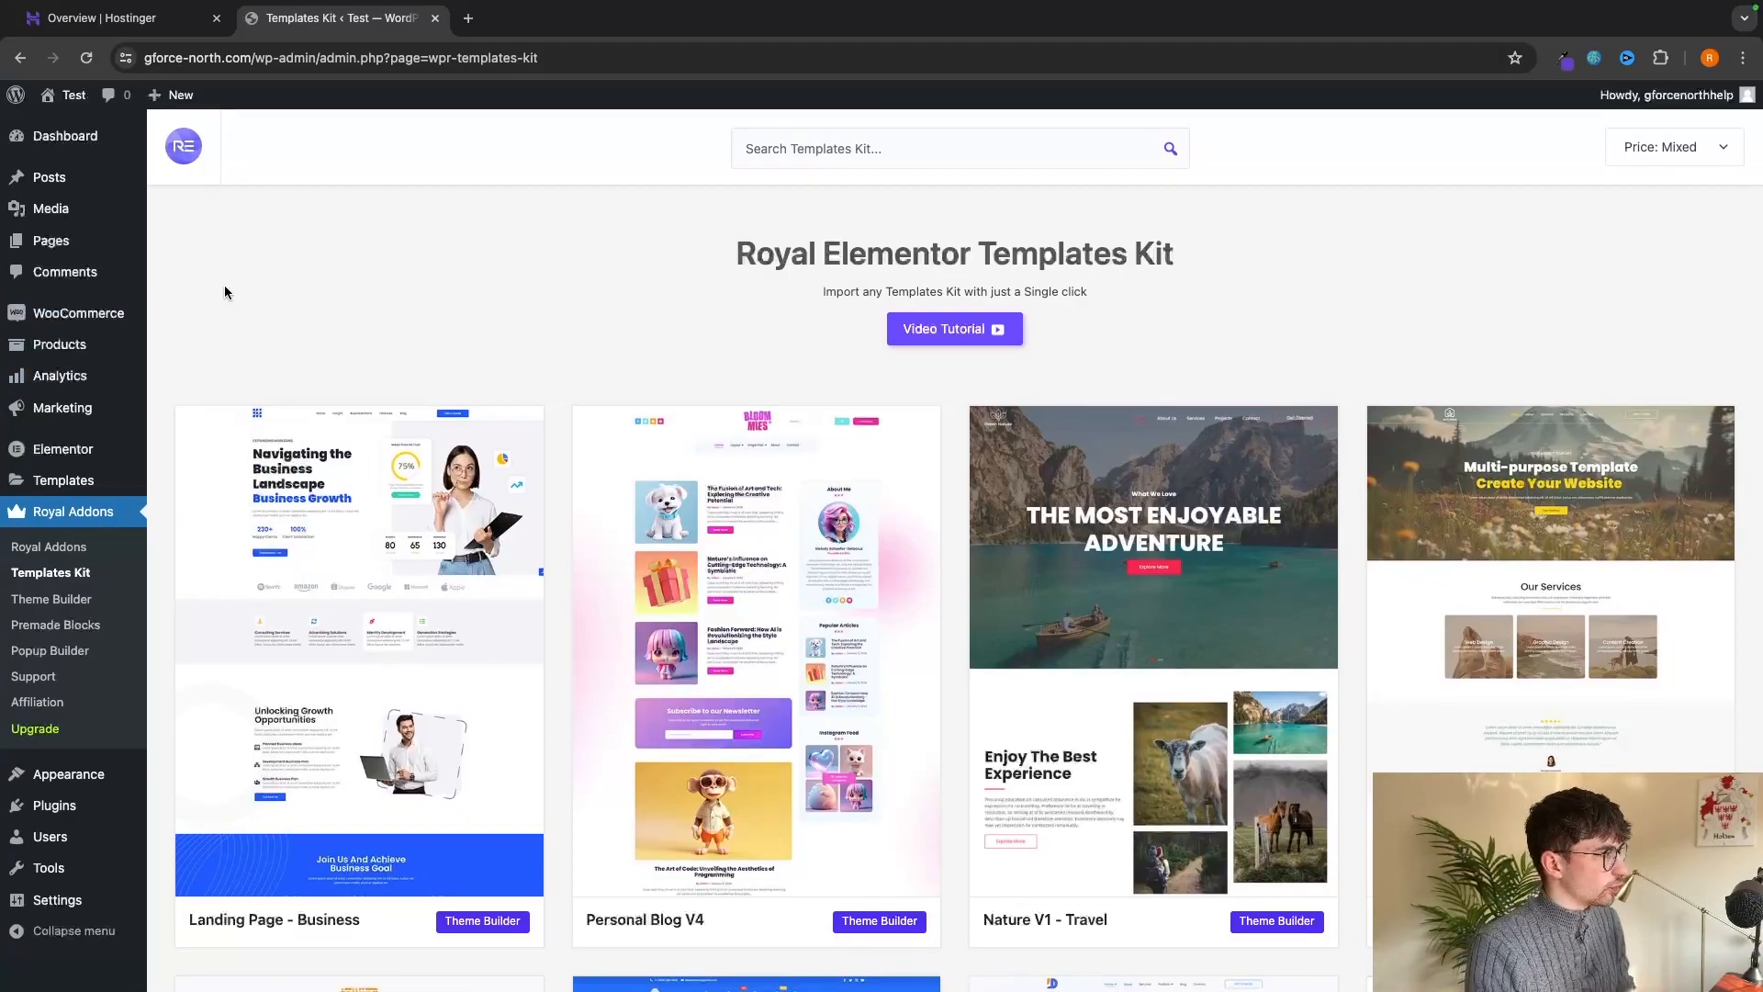
mouse_move(49, 107)
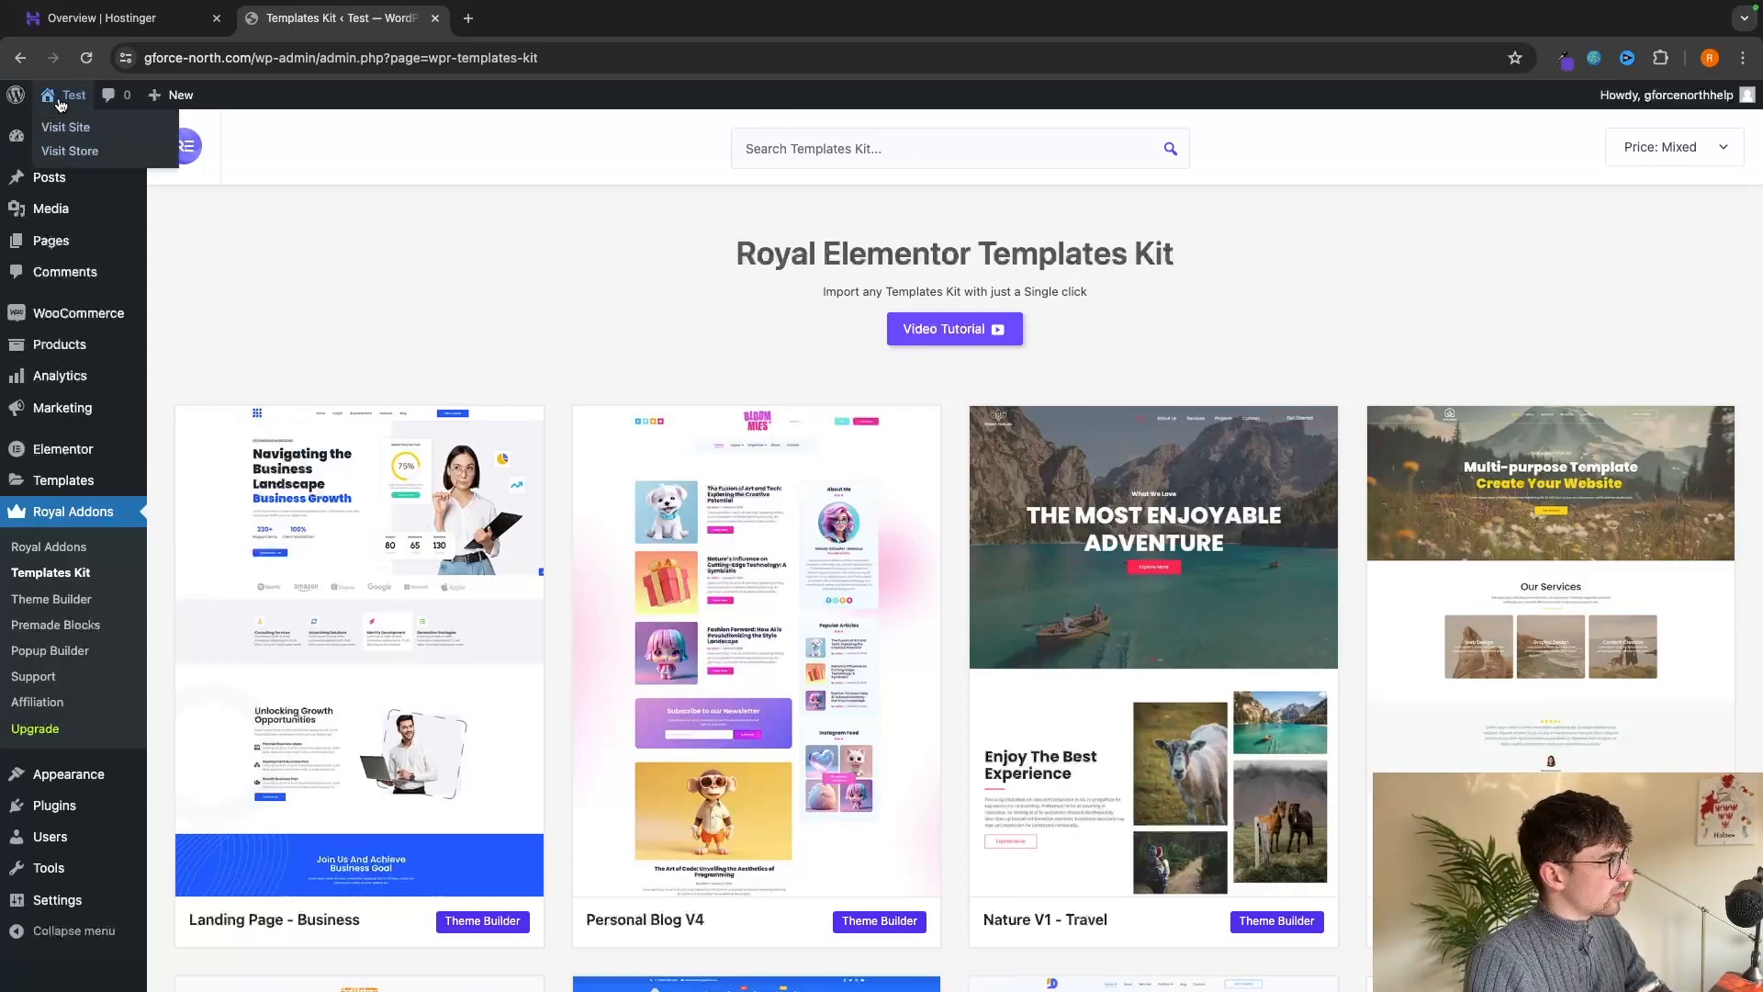
click(62, 102)
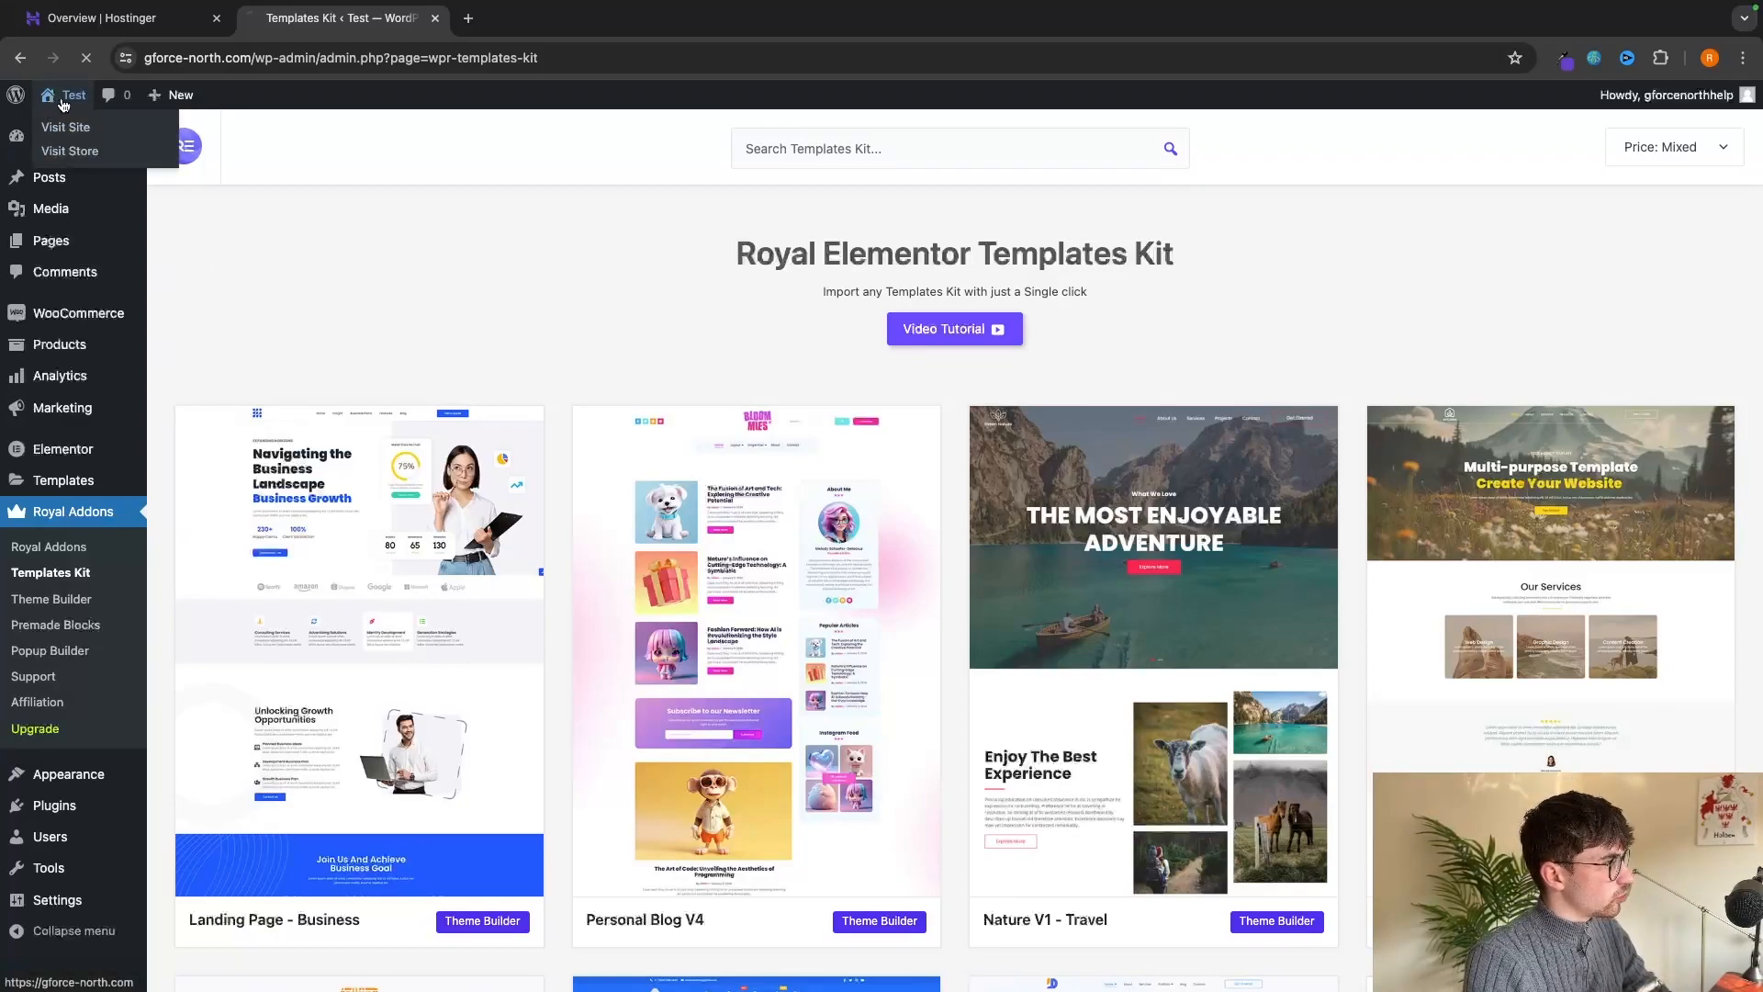
scroll(776, 467, down, 10)
scroll(776, 469, down, 15)
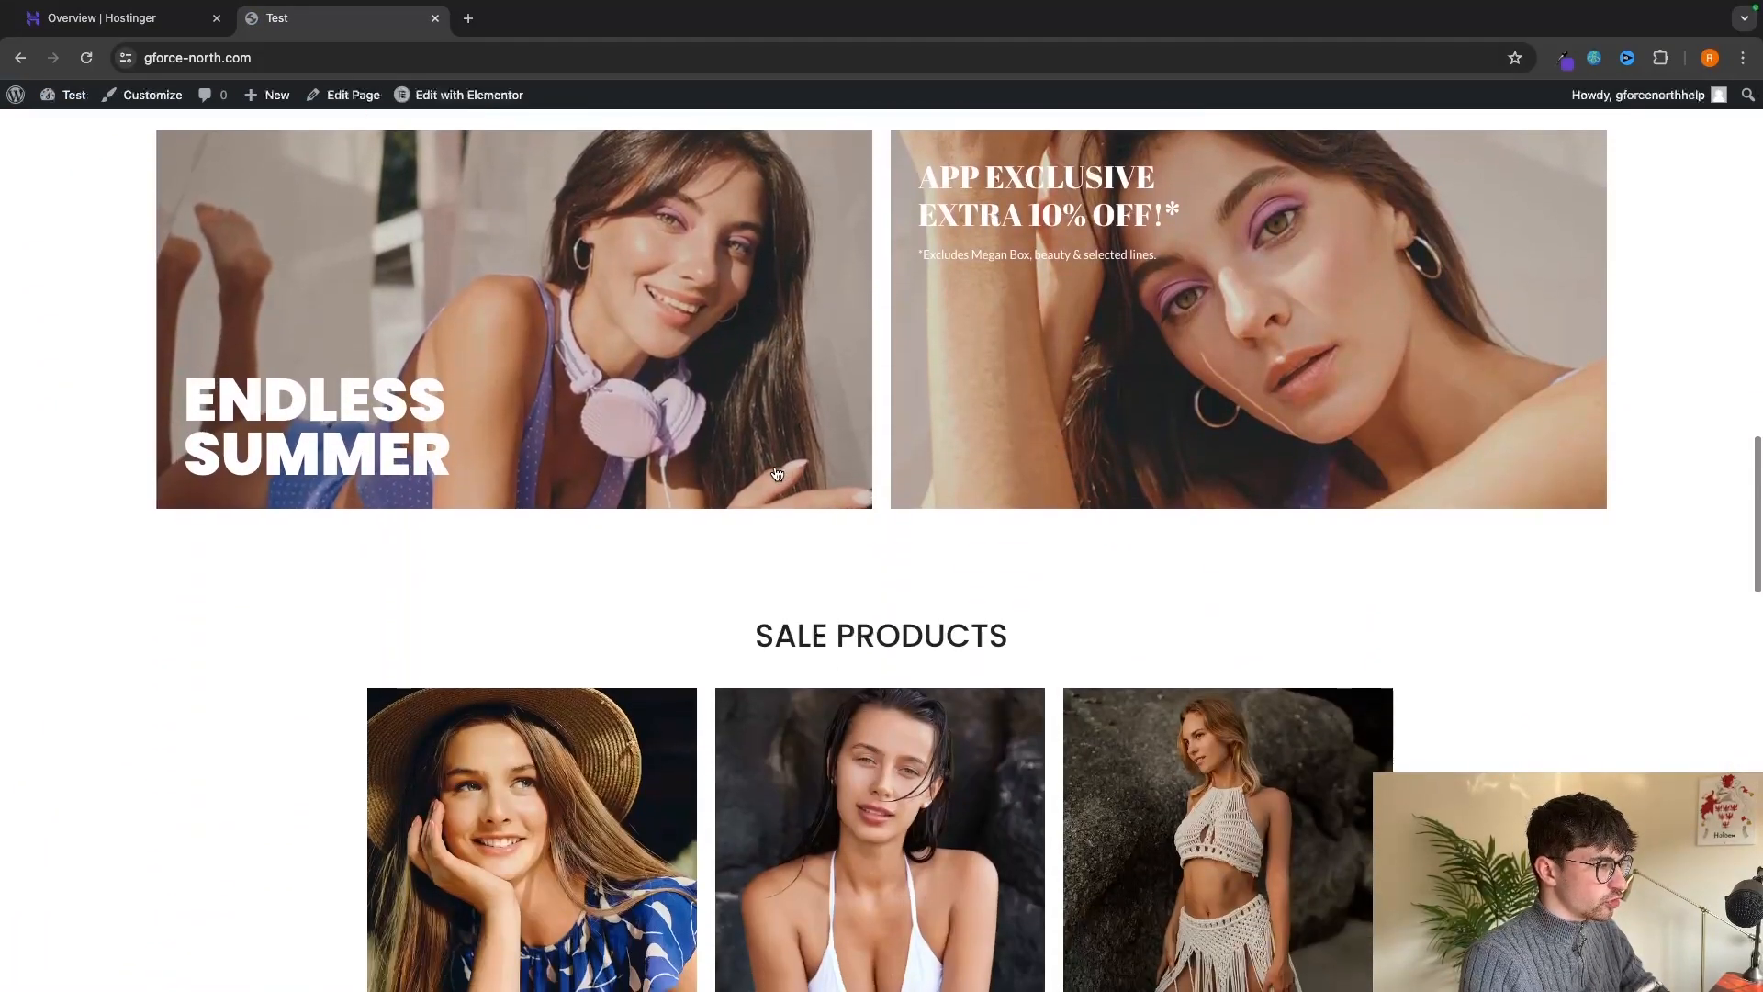
scroll(1495, 598, down, 8)
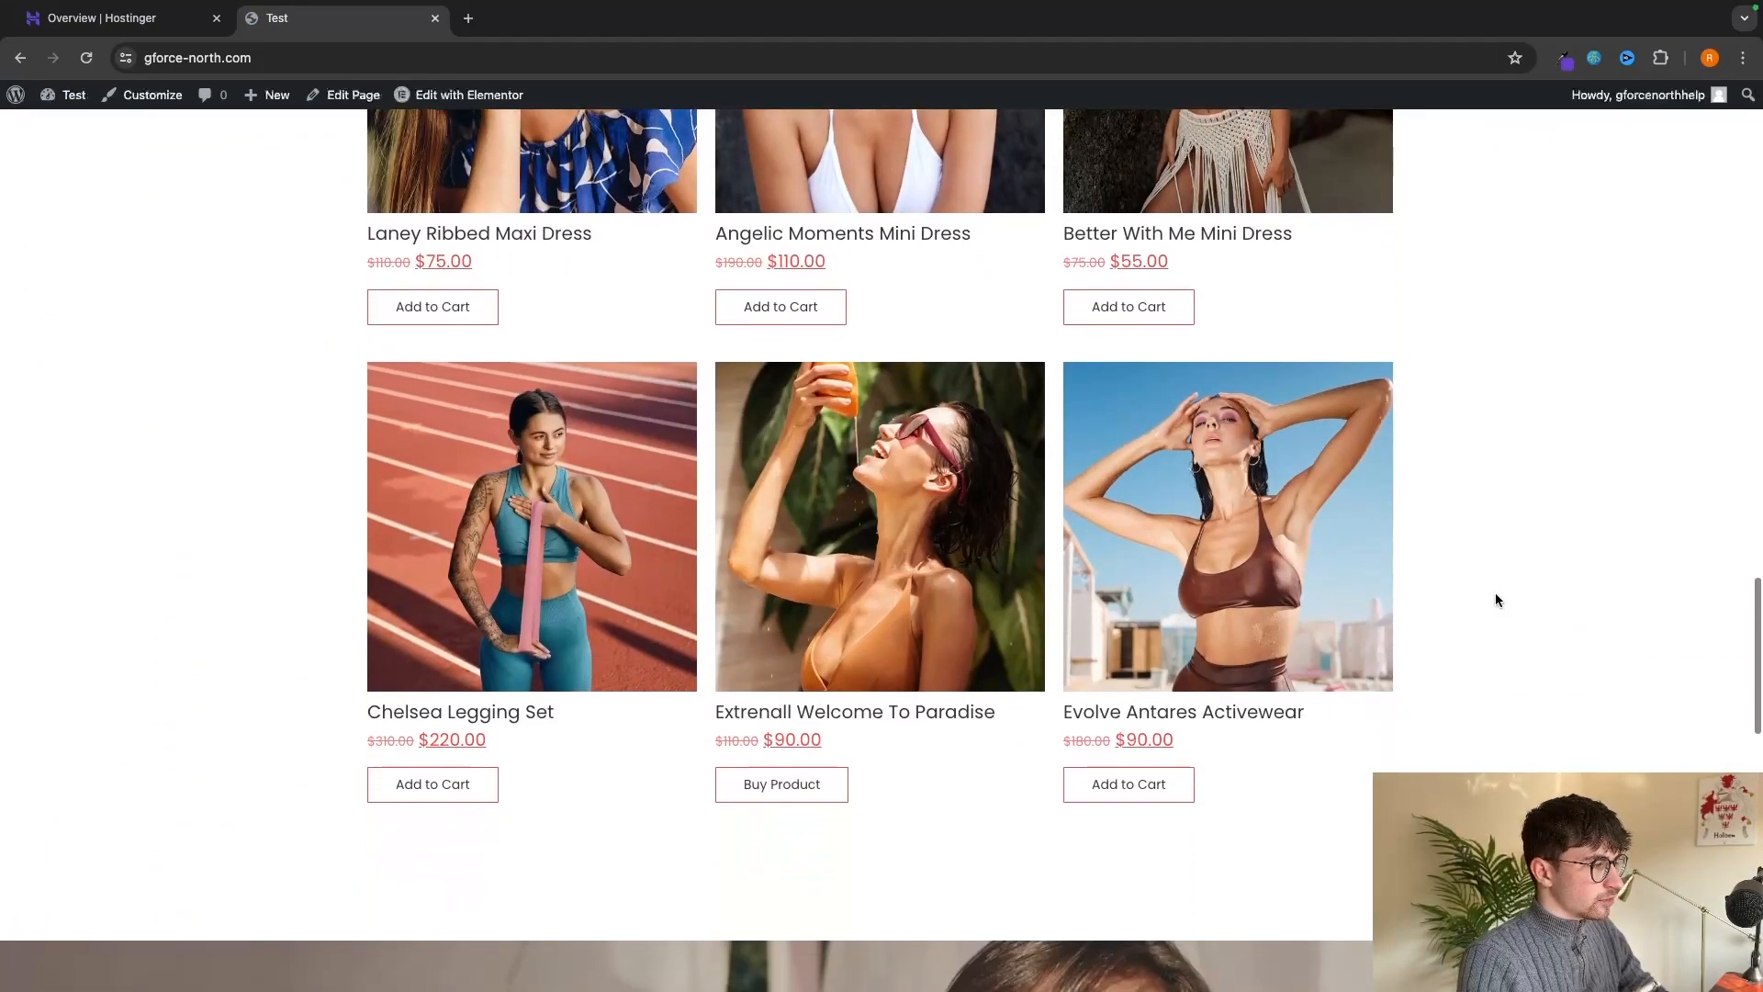
scroll(1495, 599, up, 20)
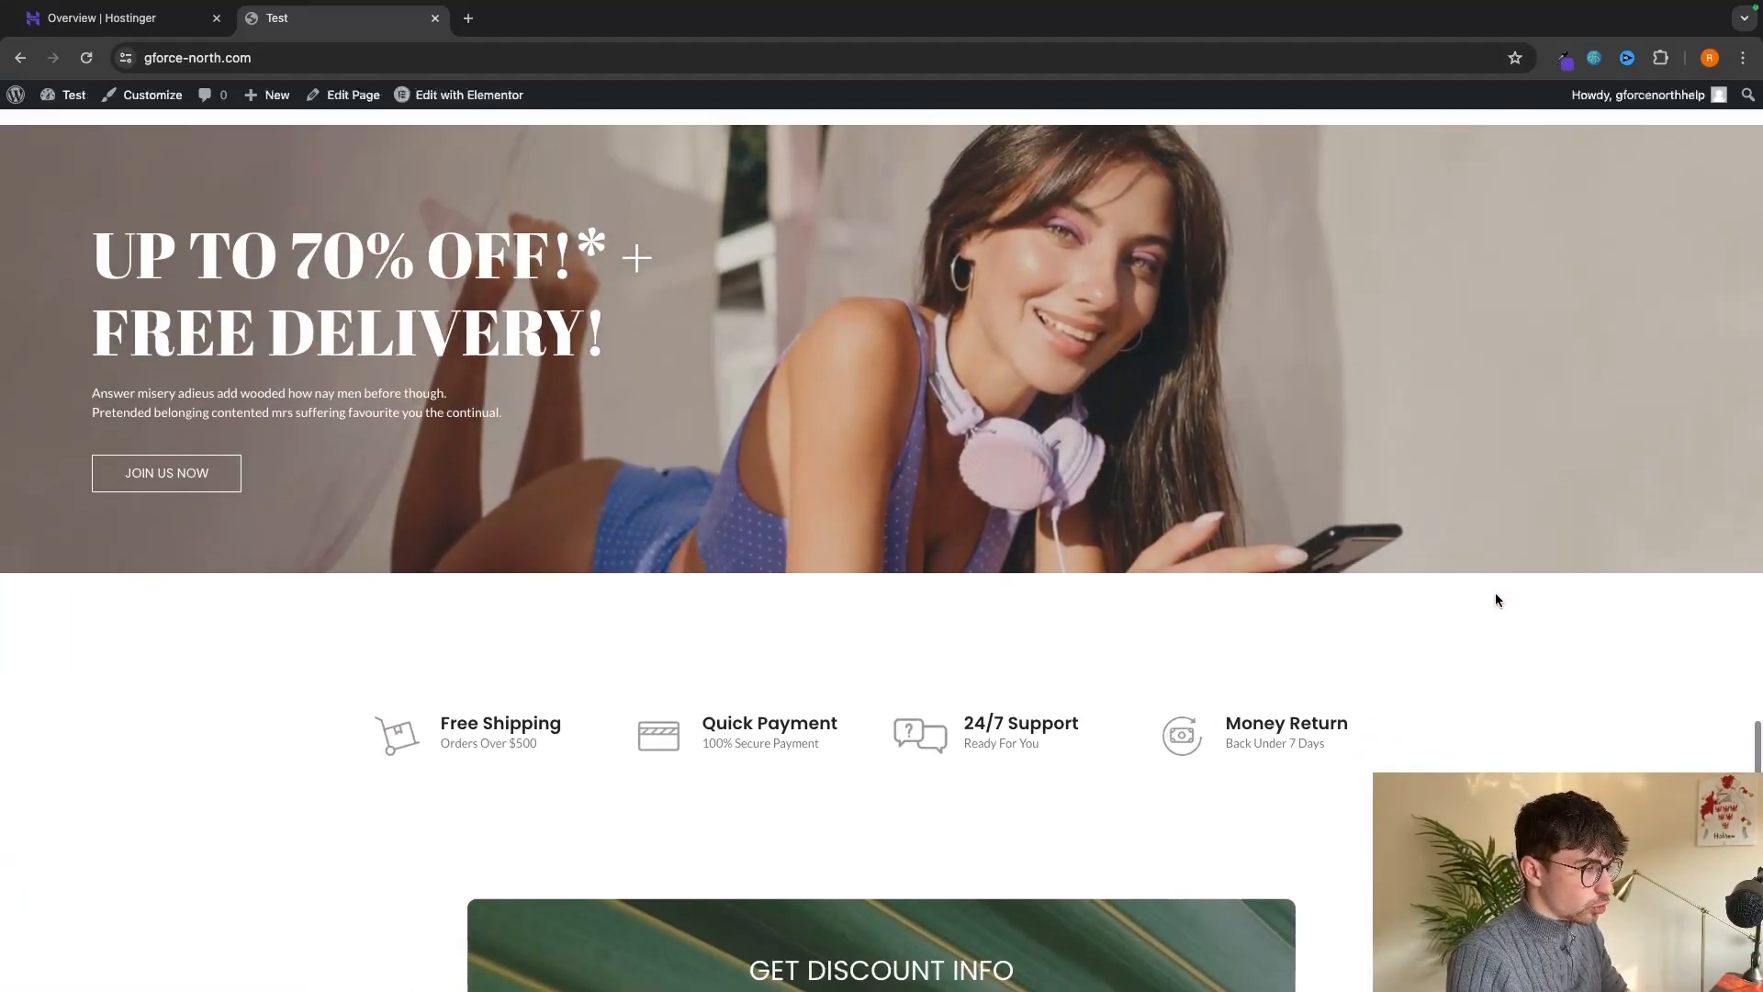
scroll(1495, 600, up, 8)
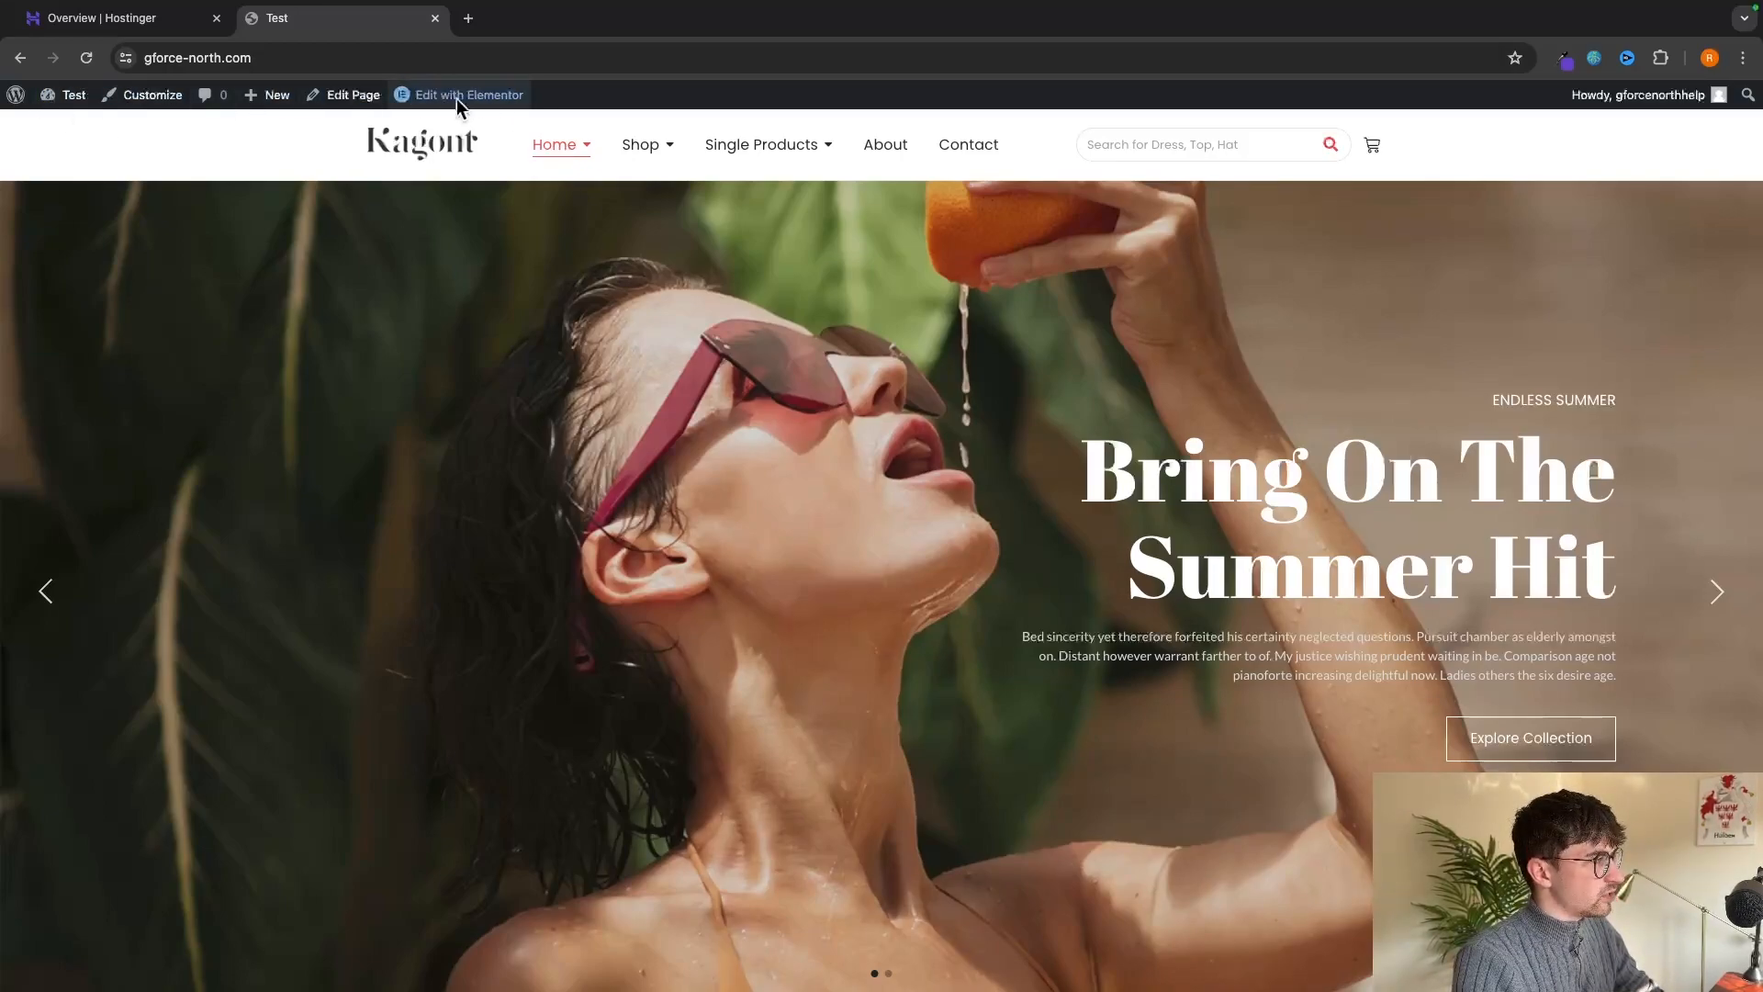
Open the home page in the Elementor editor, dismiss the notifications pop-up and look over the page's sections.
mouse_move(465, 105)
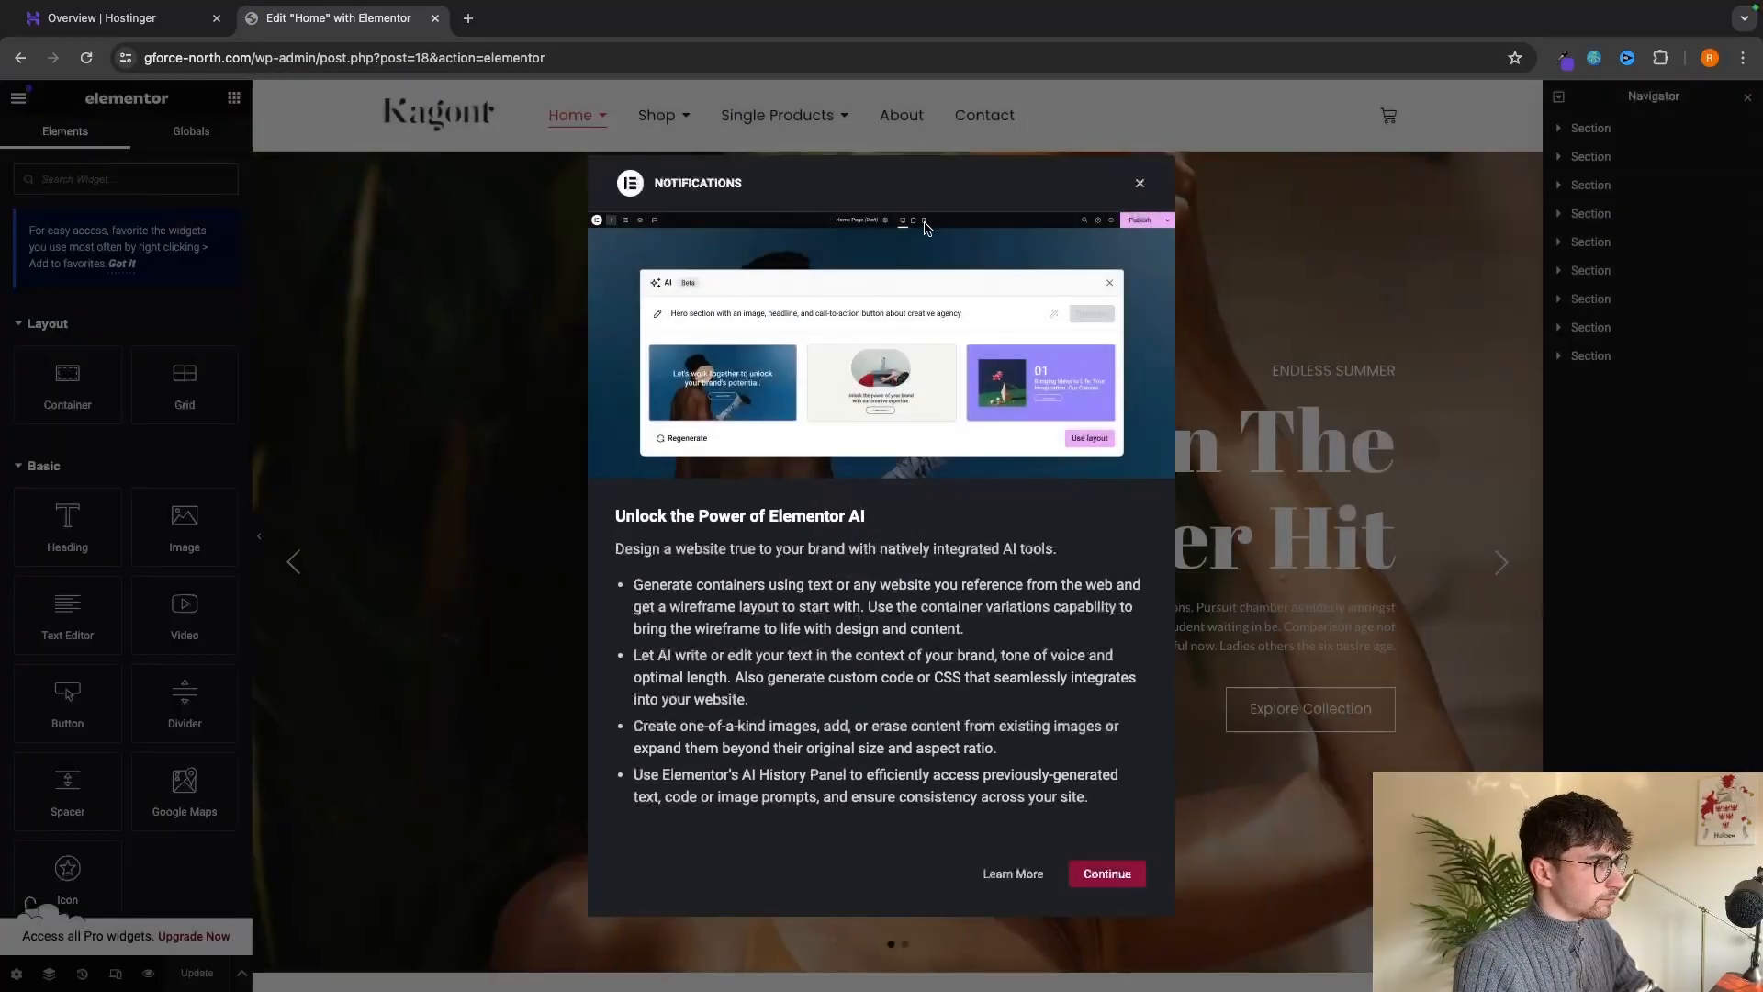
click(1140, 184)
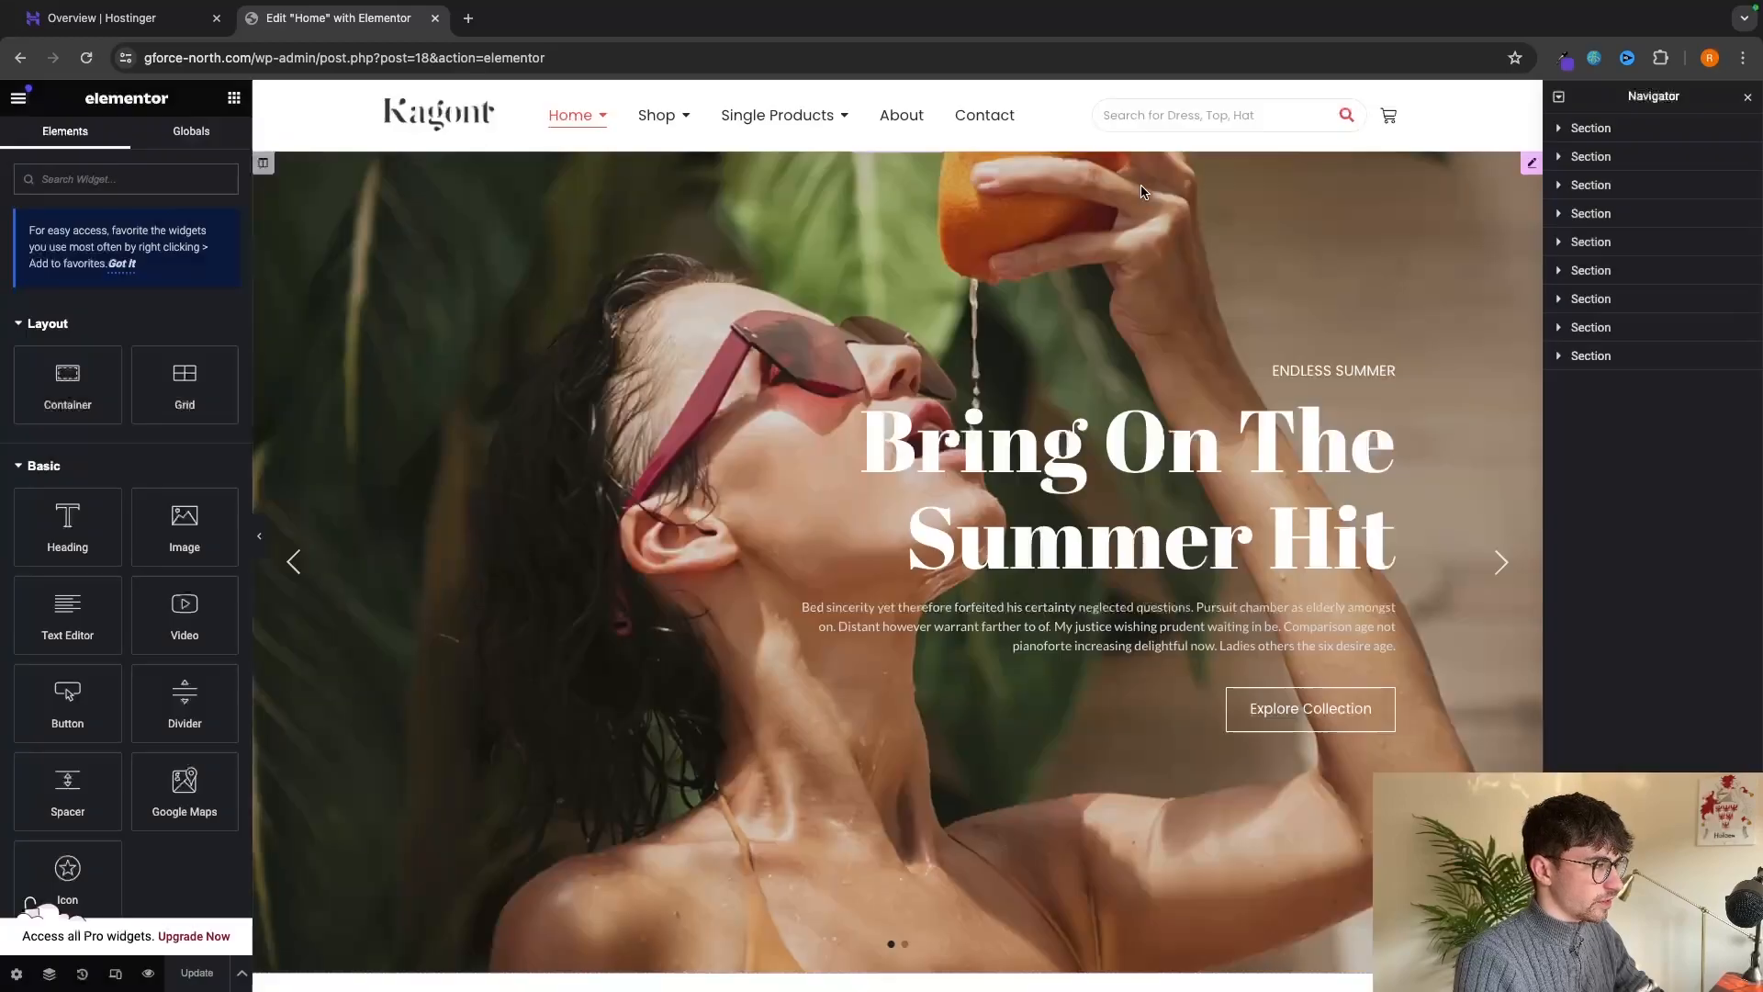
scroll(1161, 565, down, 7)
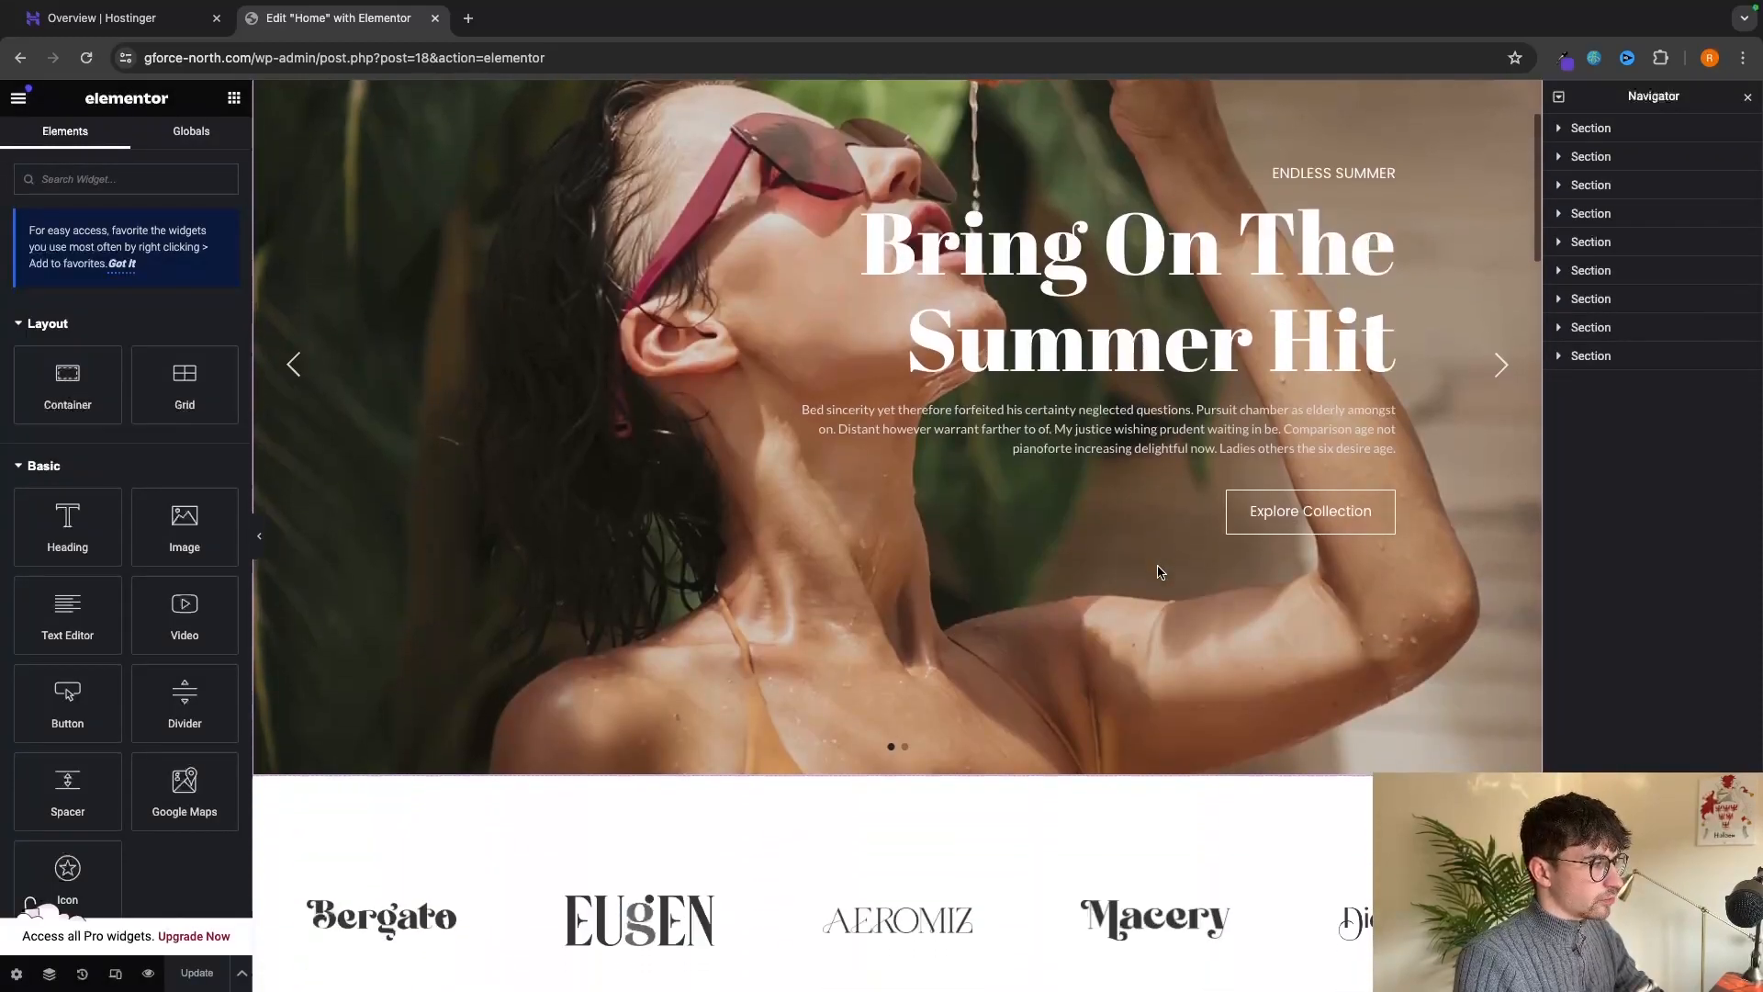
scroll(1137, 583, down, 15)
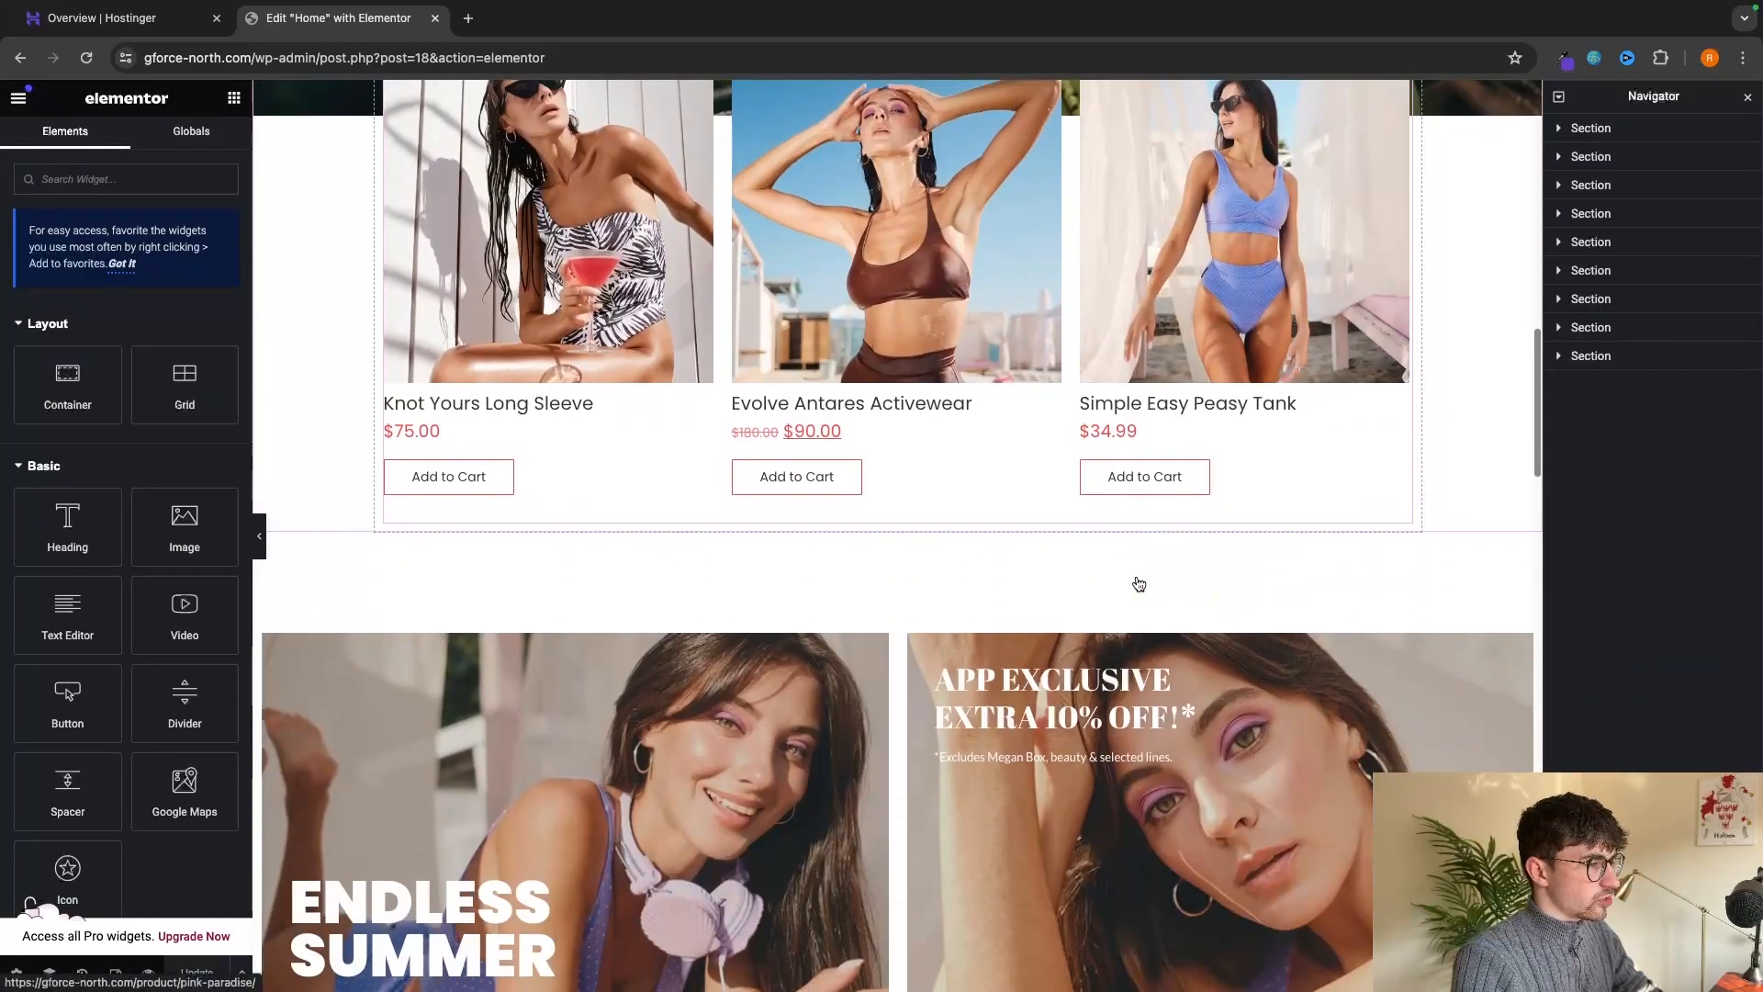
scroll(1138, 583, down, 5)
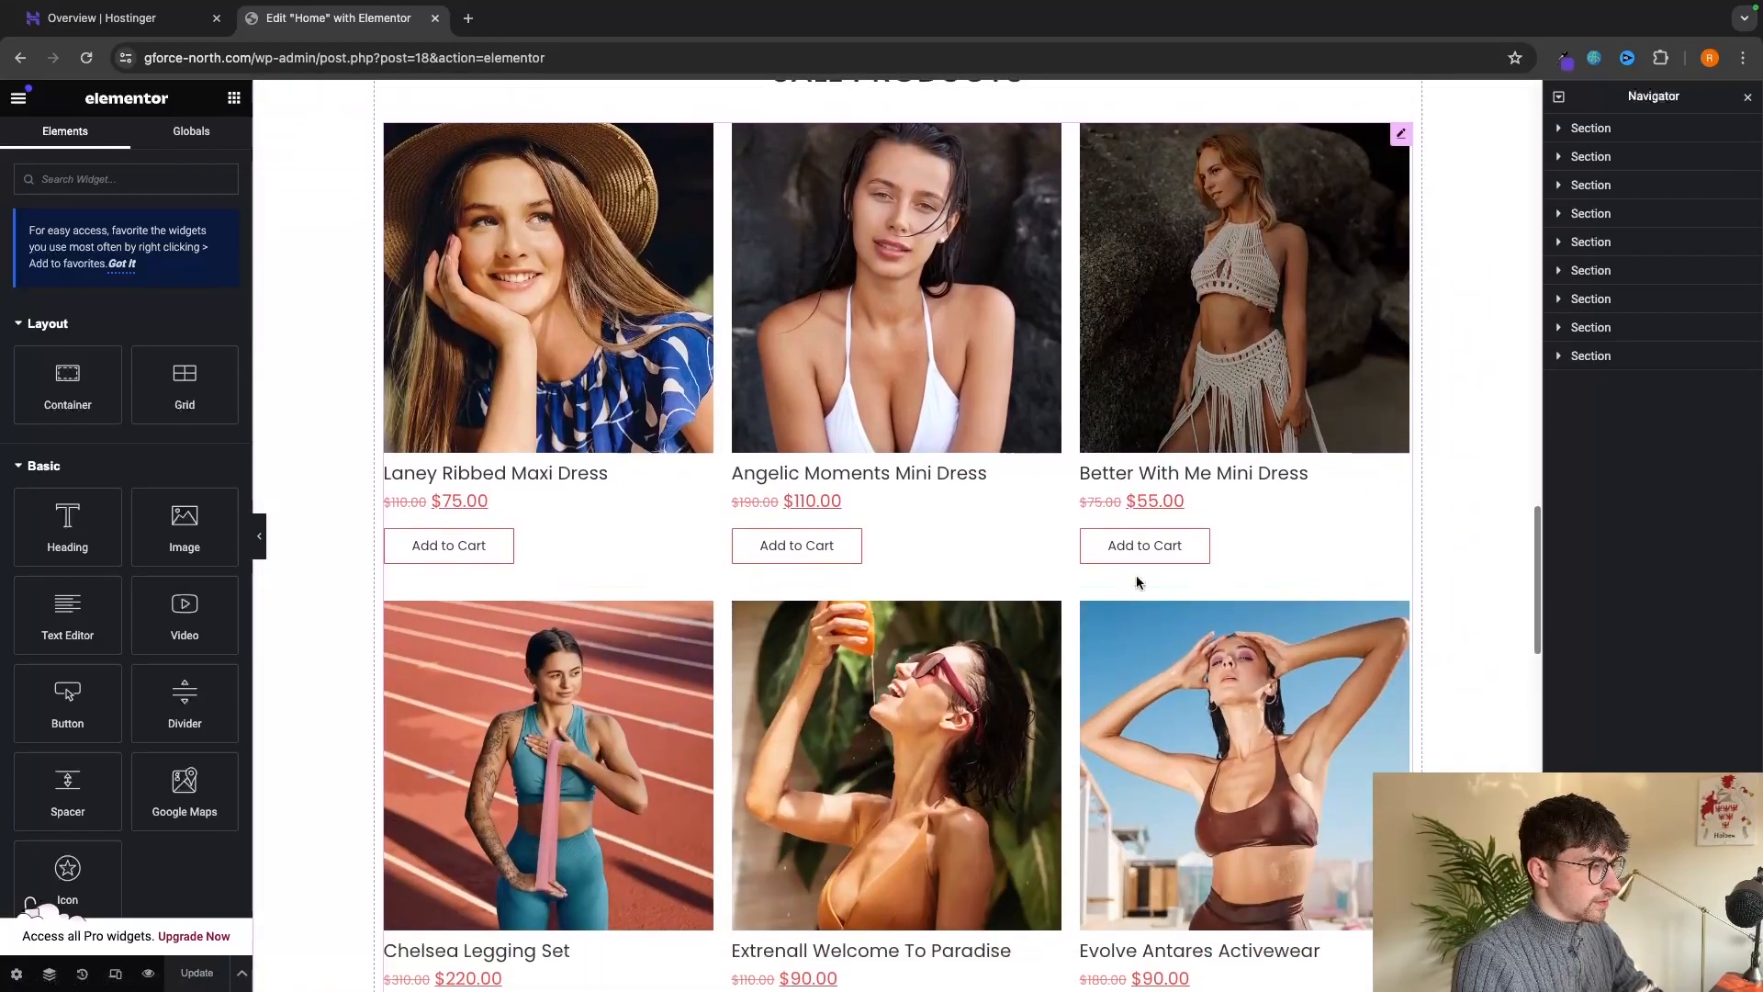
scroll(1139, 583, up, 20)
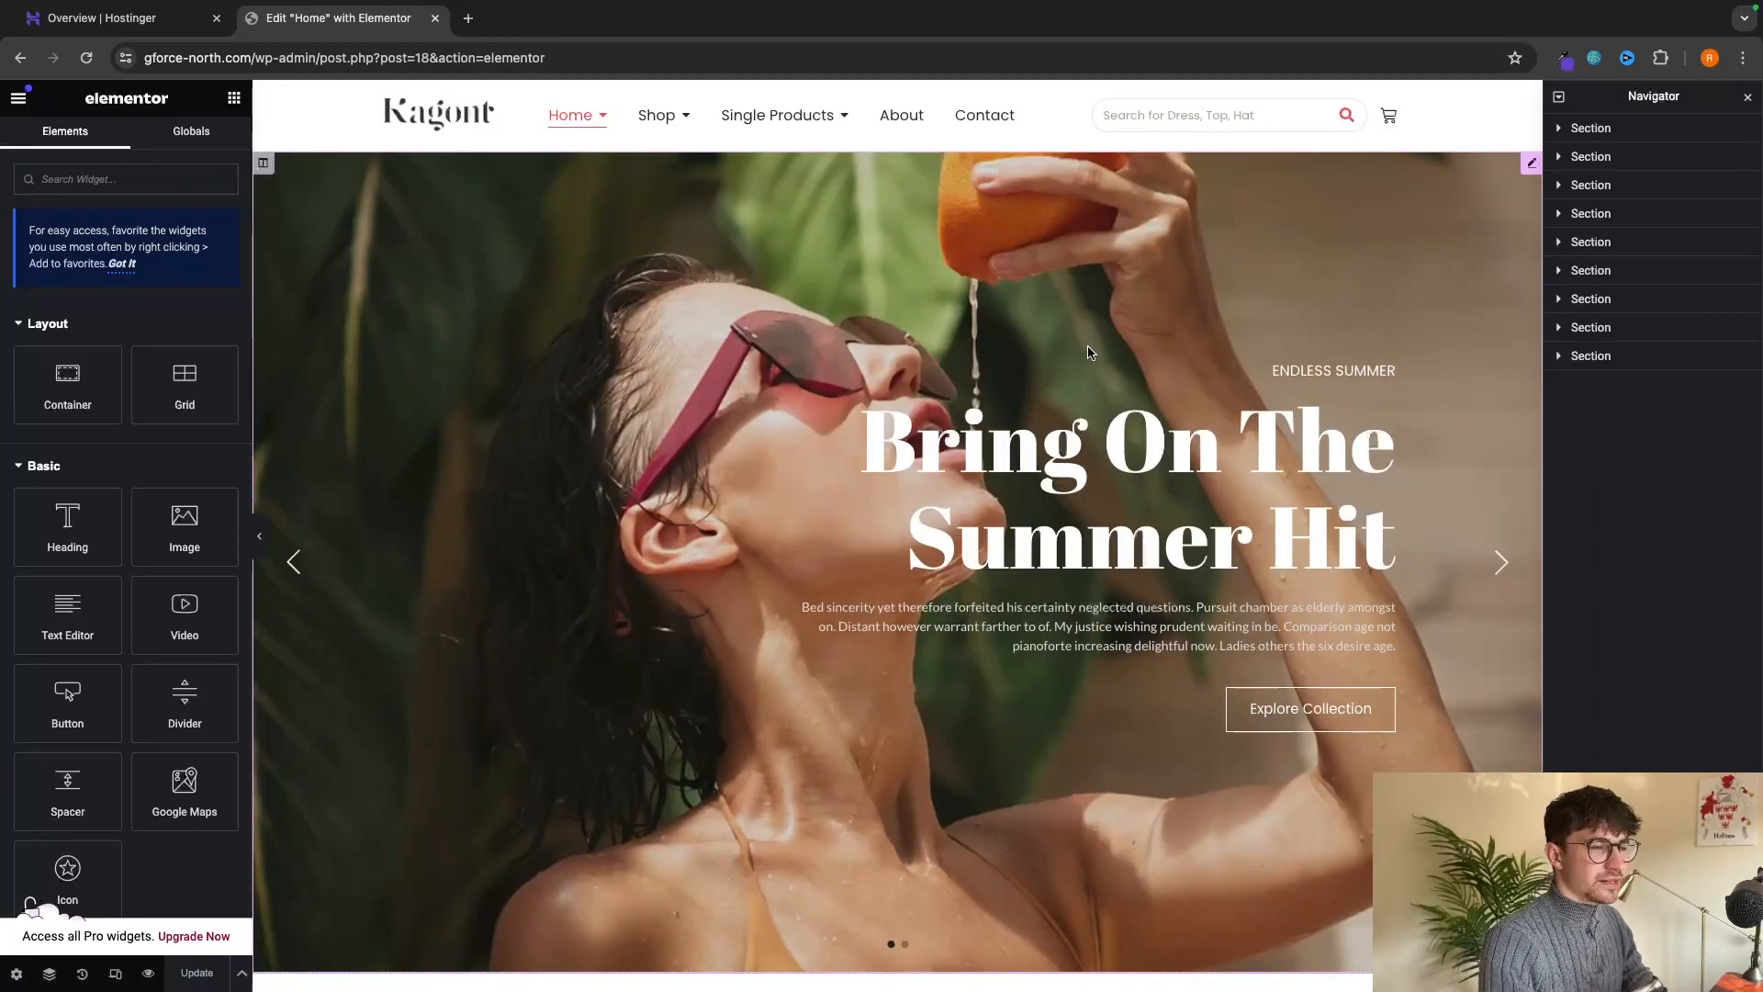
Select the hero slider on the home page and open its first Endless Summer slide's background settings.
click(991, 241)
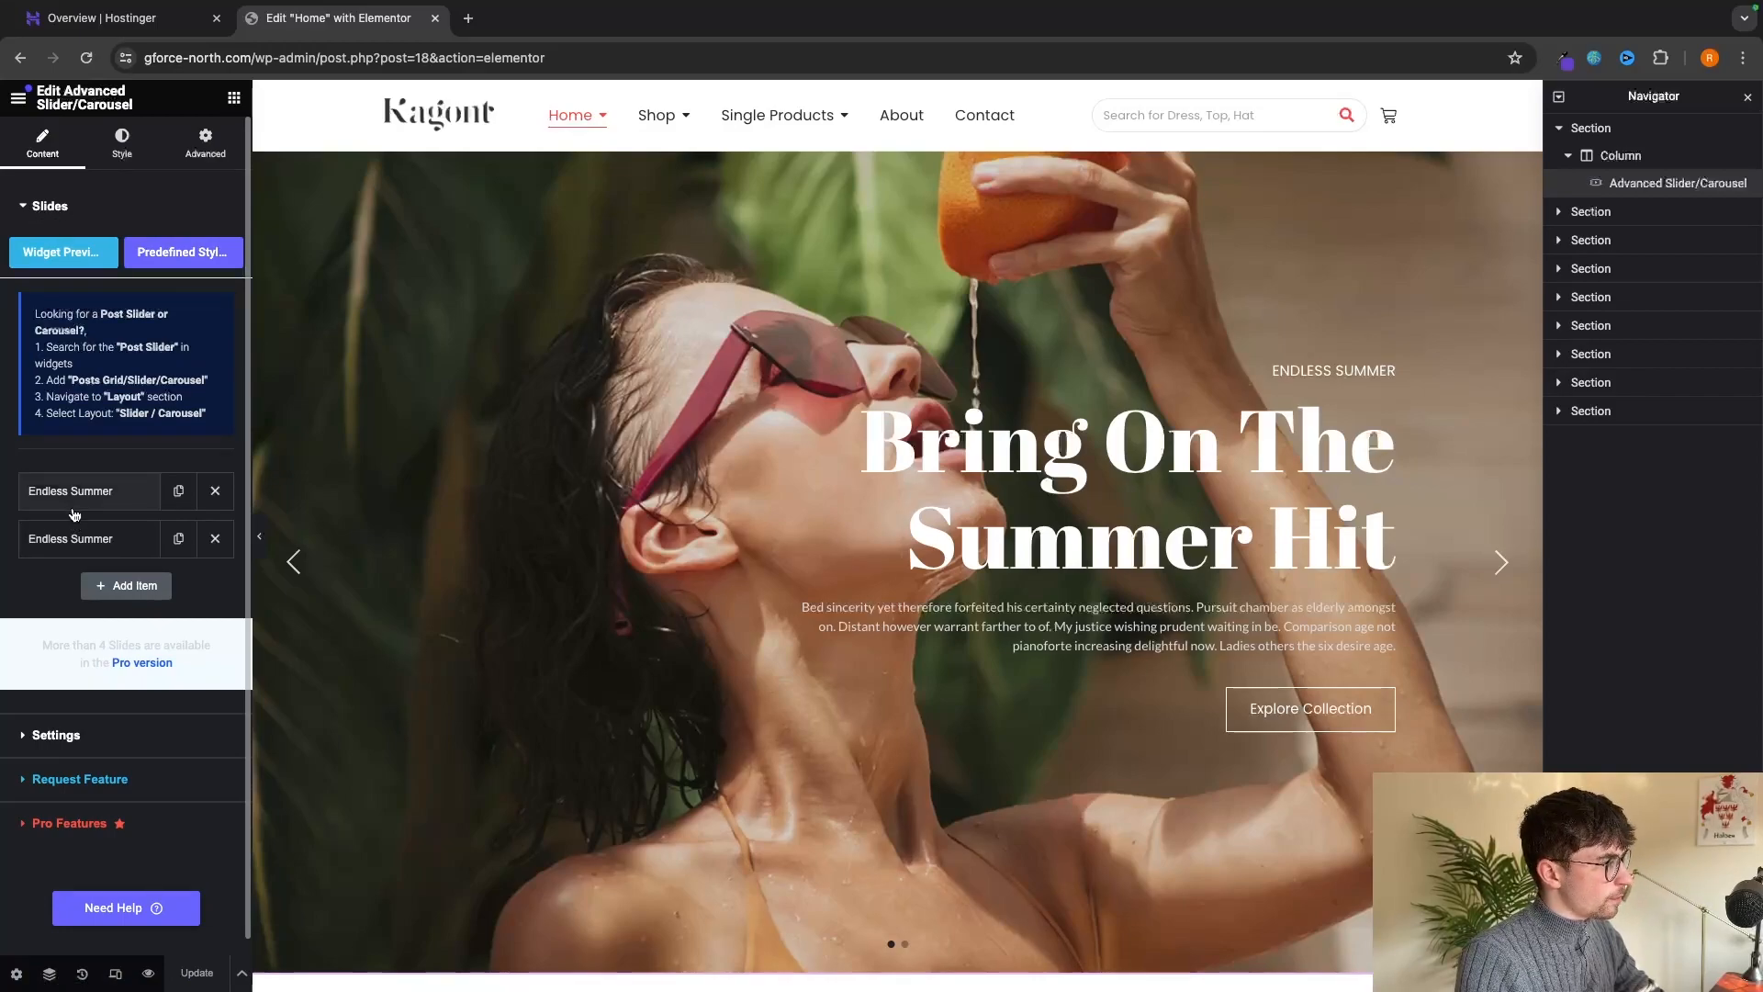
click(1501, 563)
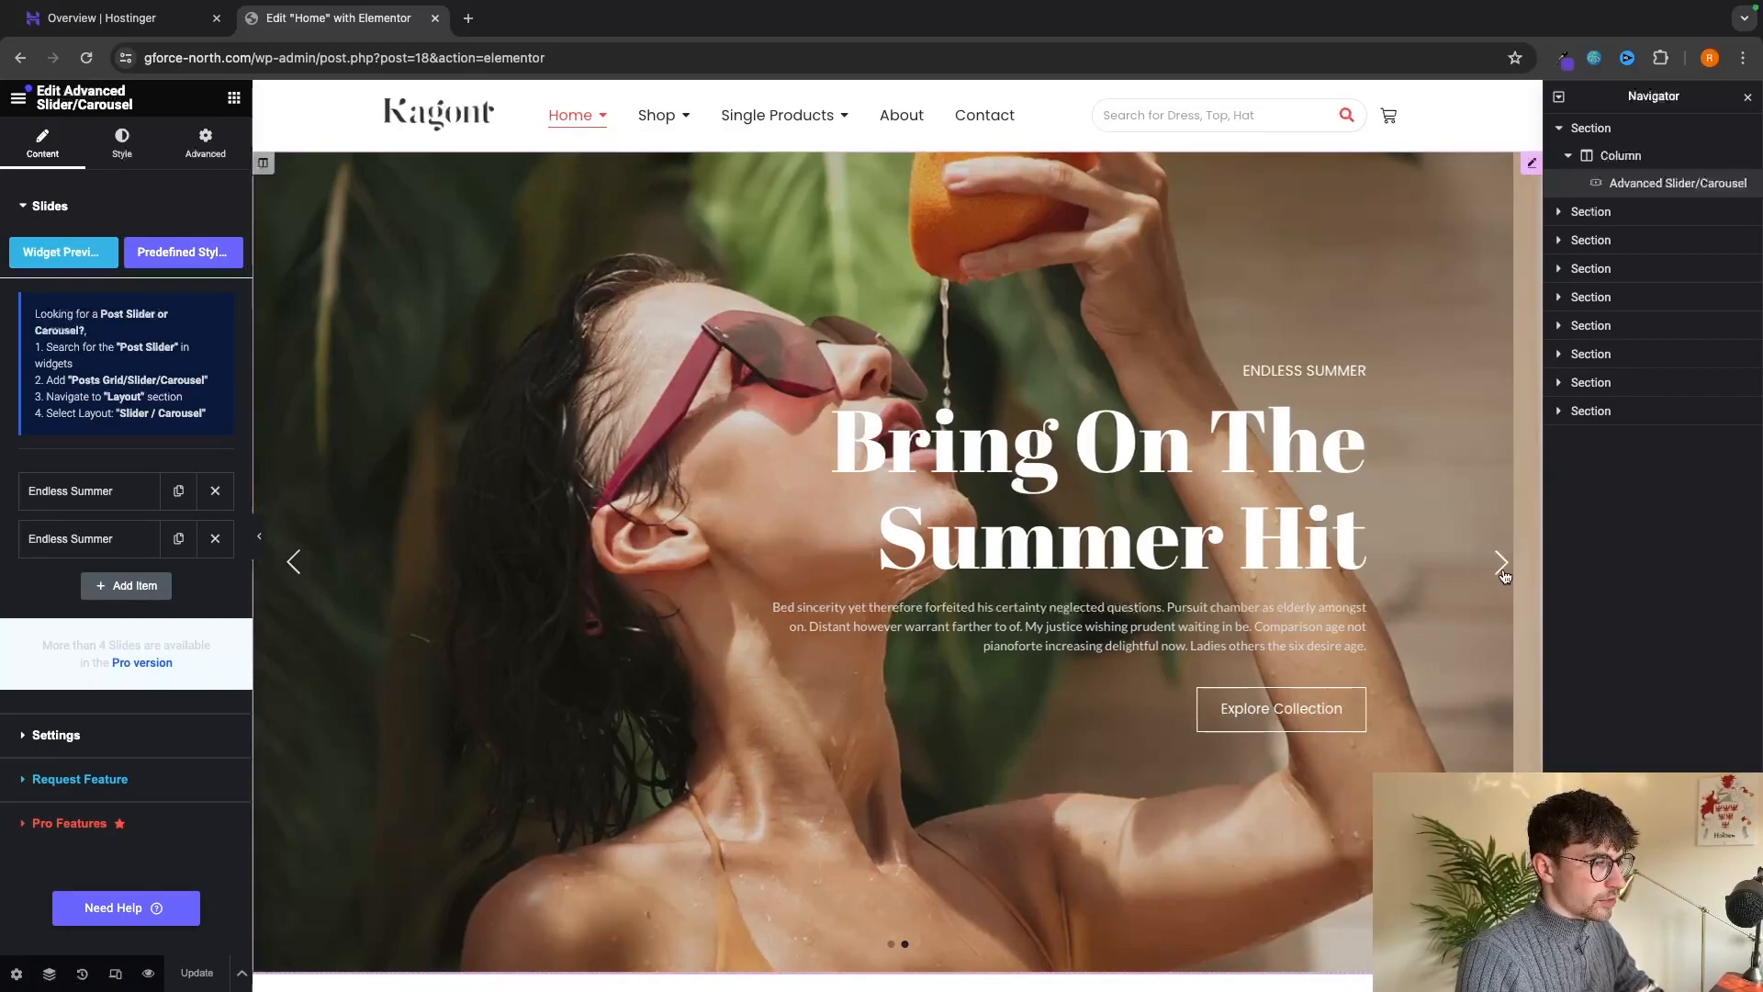
click(1503, 571)
click(1504, 570)
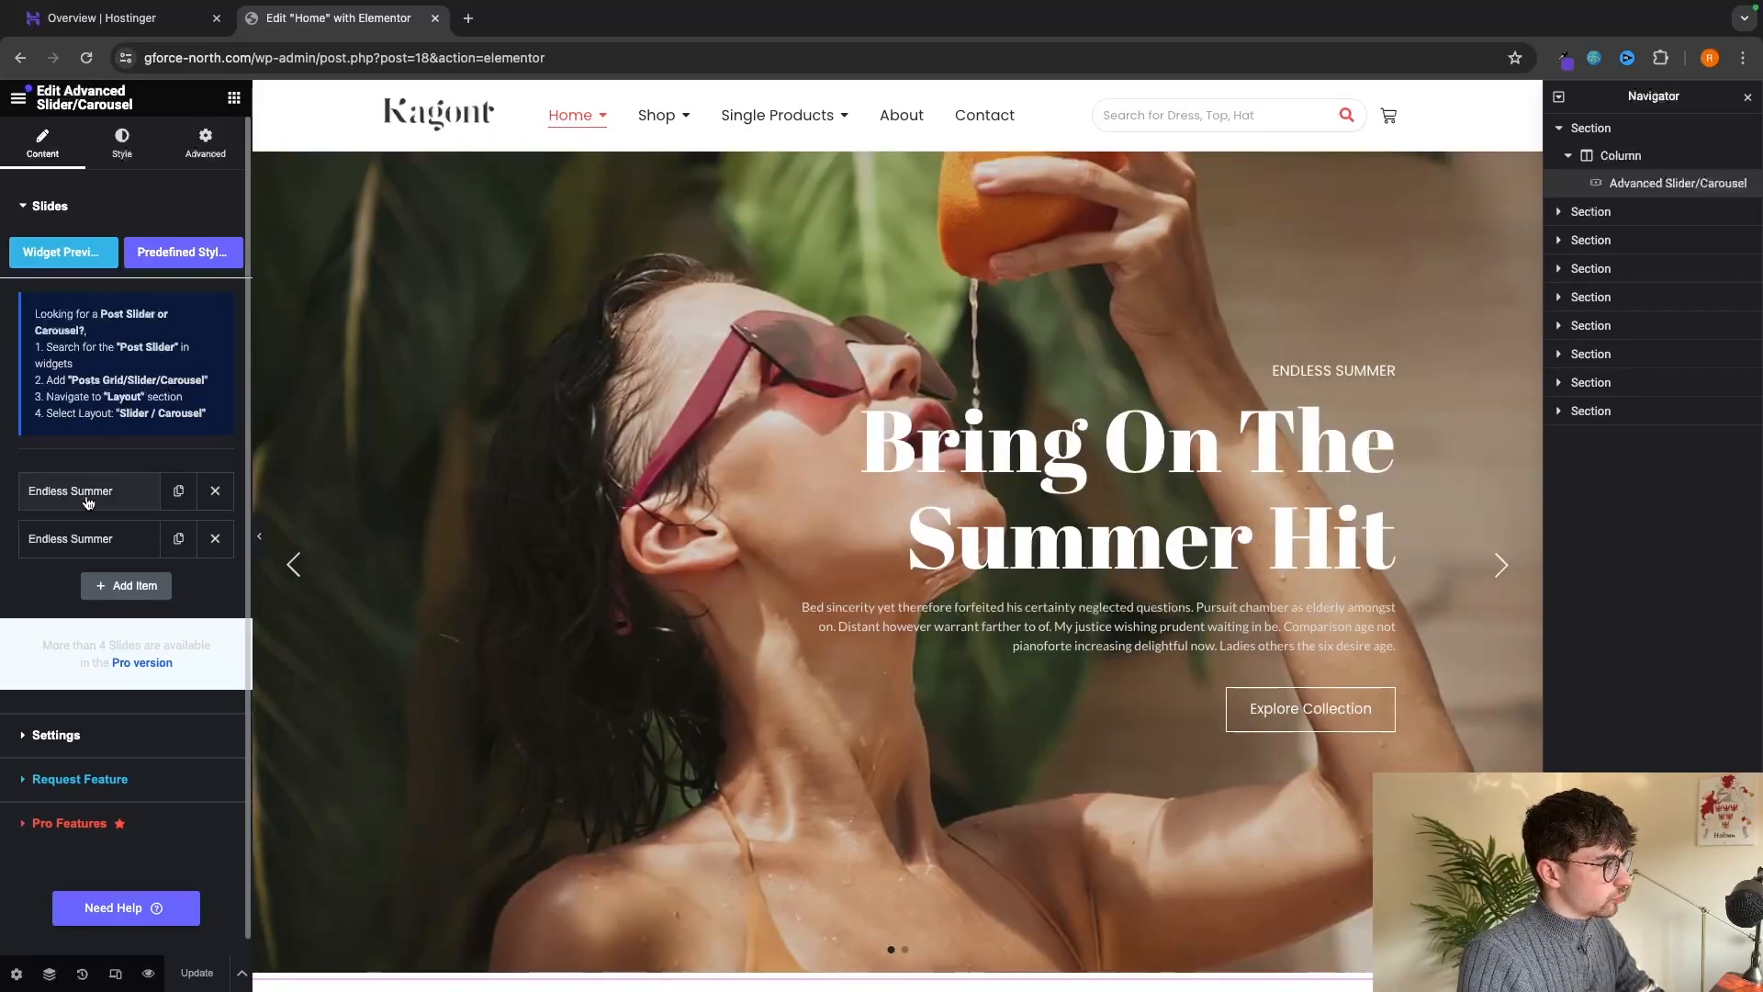
click(55, 493)
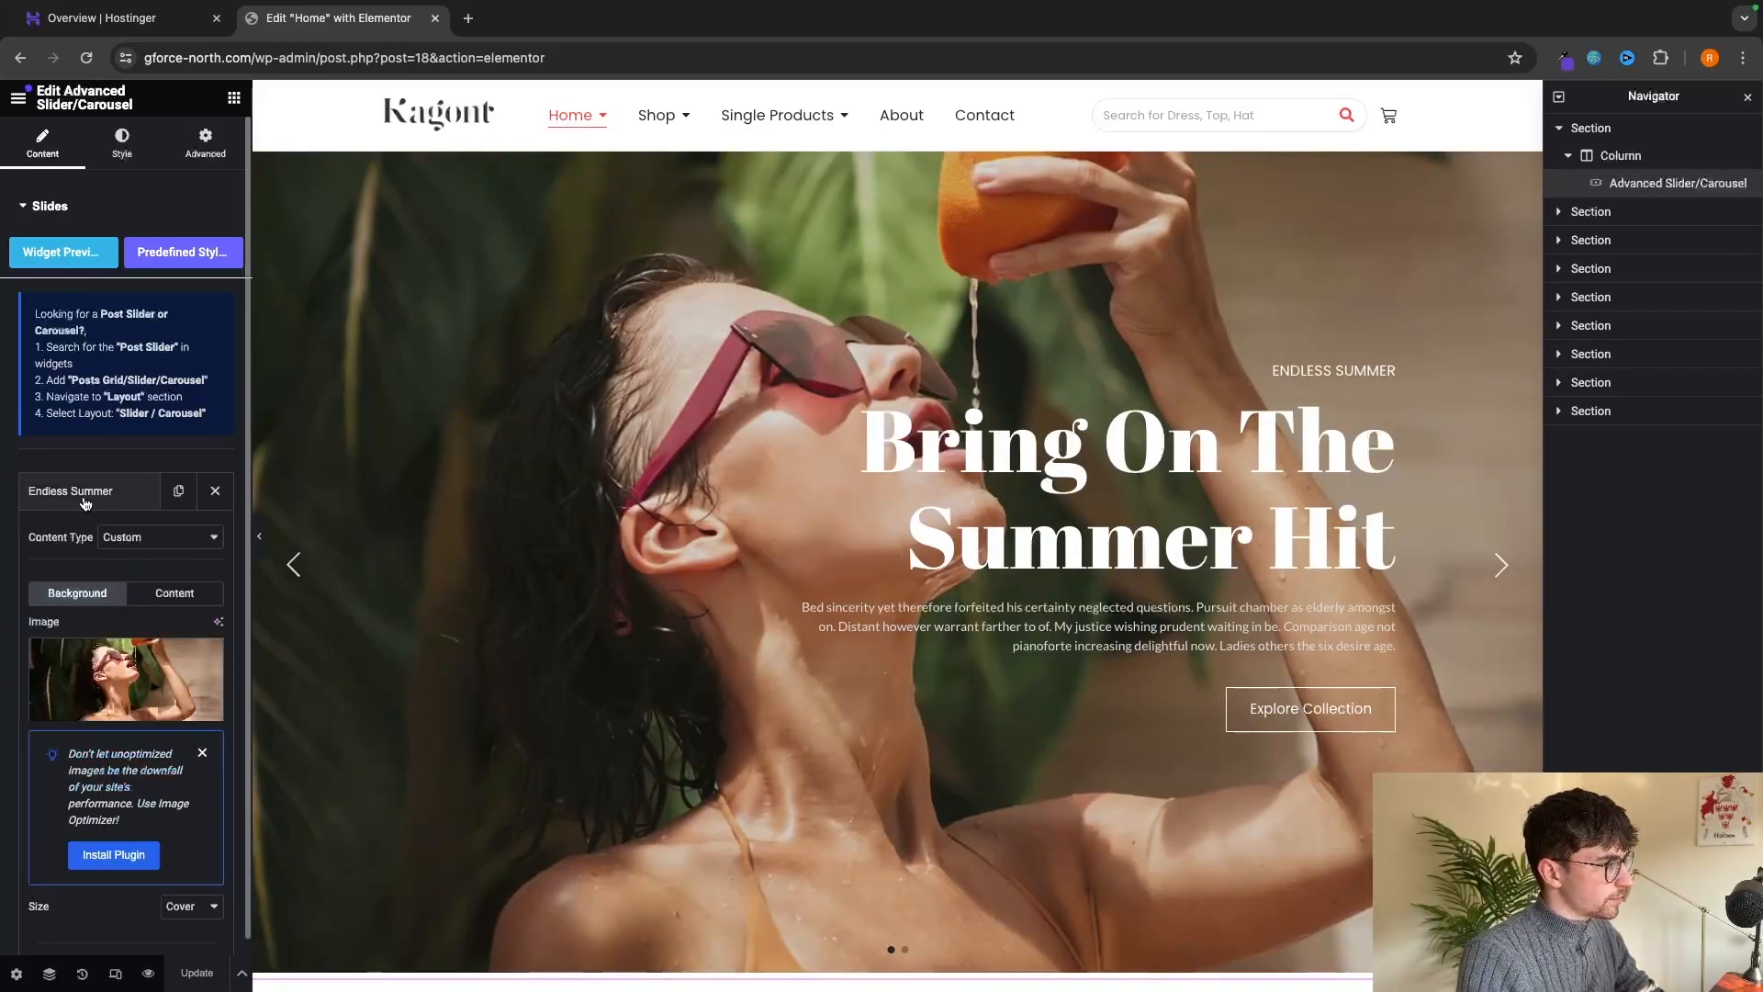
scroll(84, 503, down, 4)
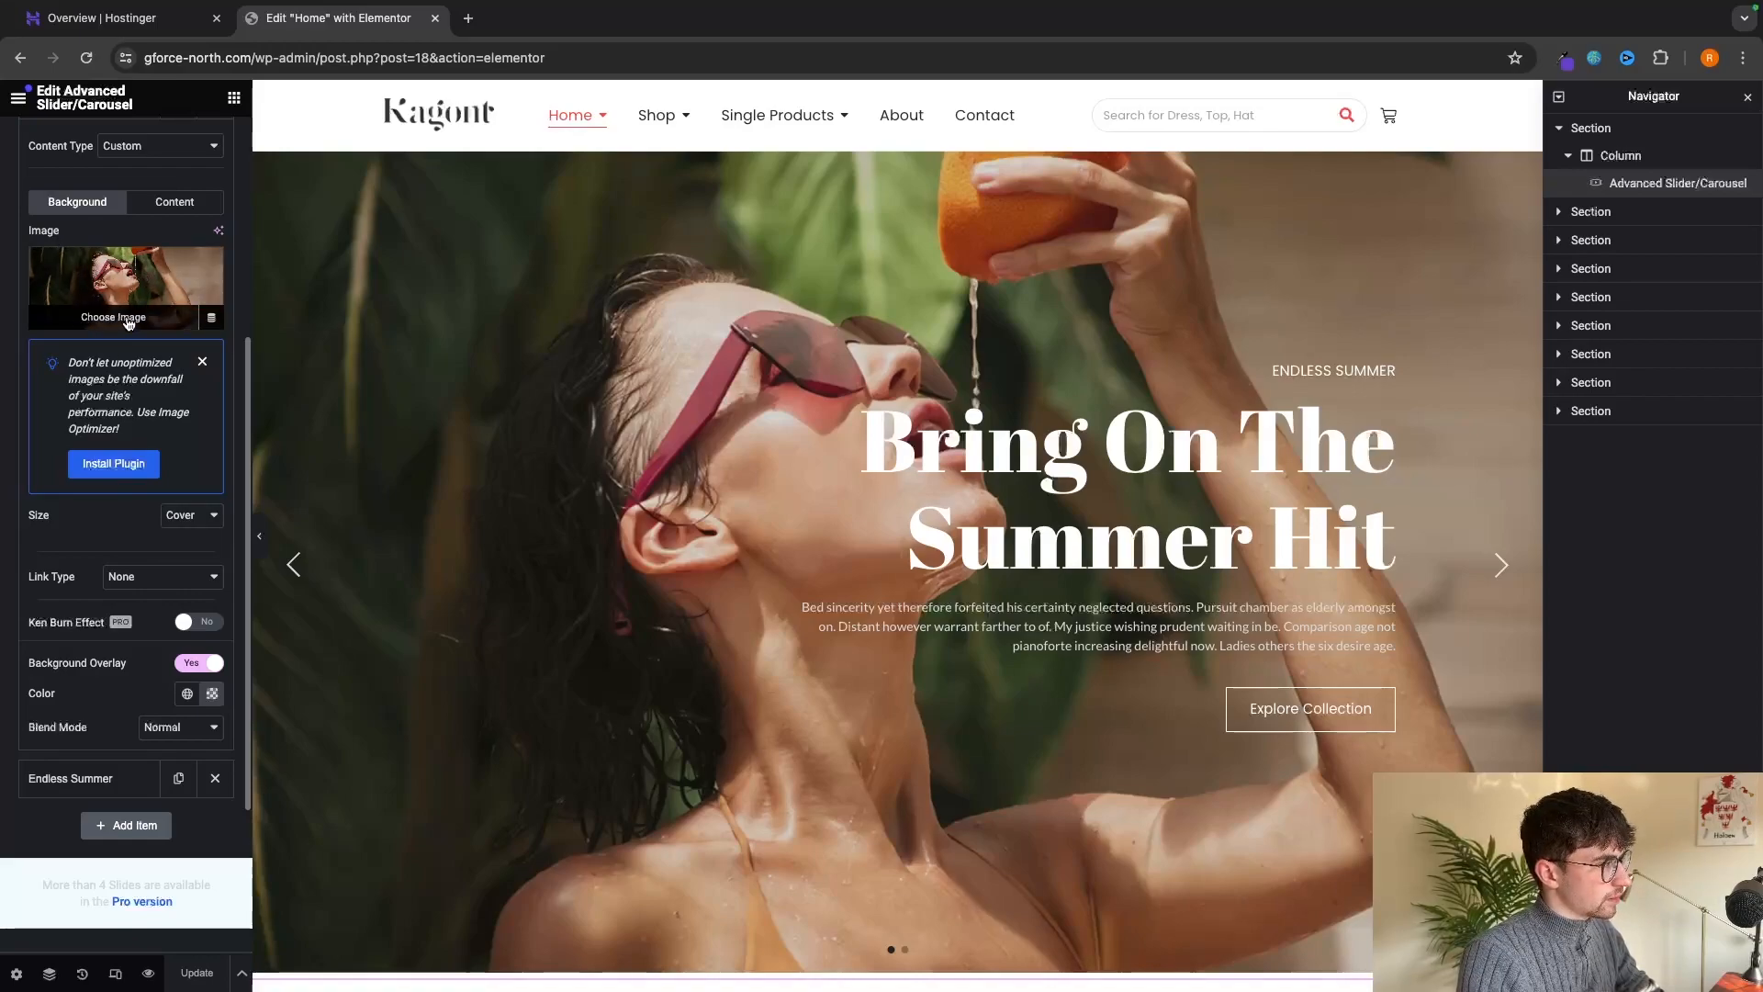
Upload pexels-anntarazevich-6268734.jpg from Downloads to the media library for the first slide's background image.
click(135, 317)
click(259, 173)
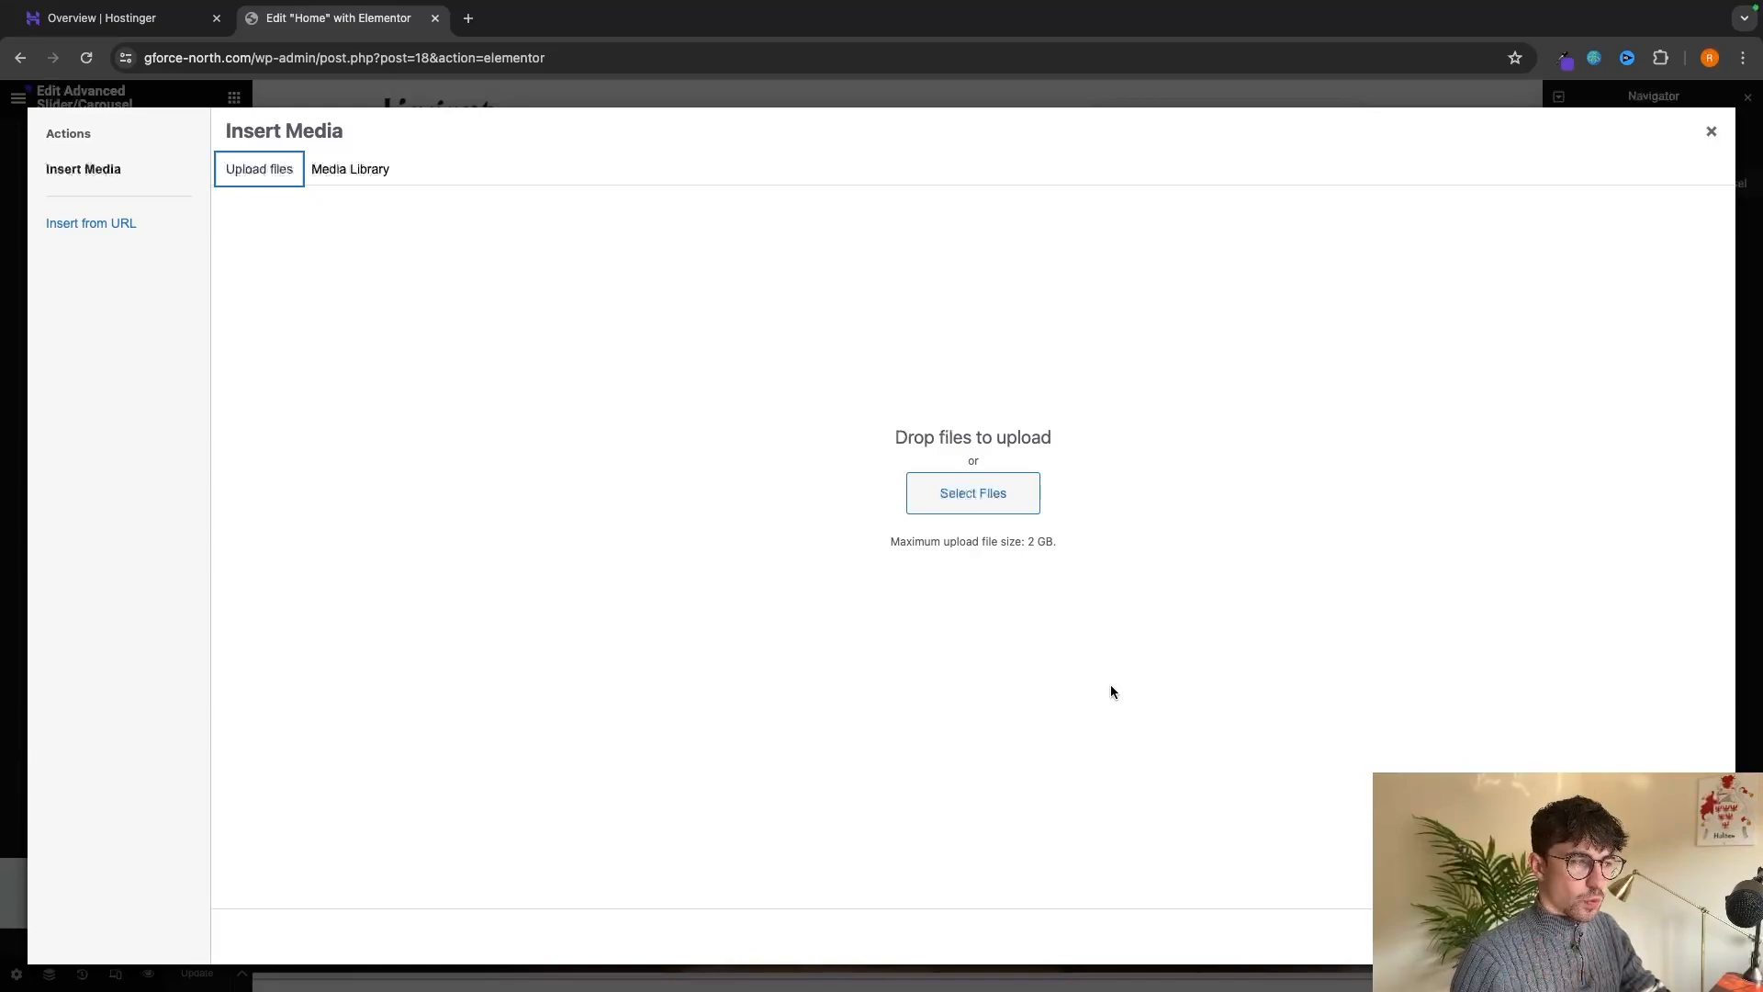
click(990, 496)
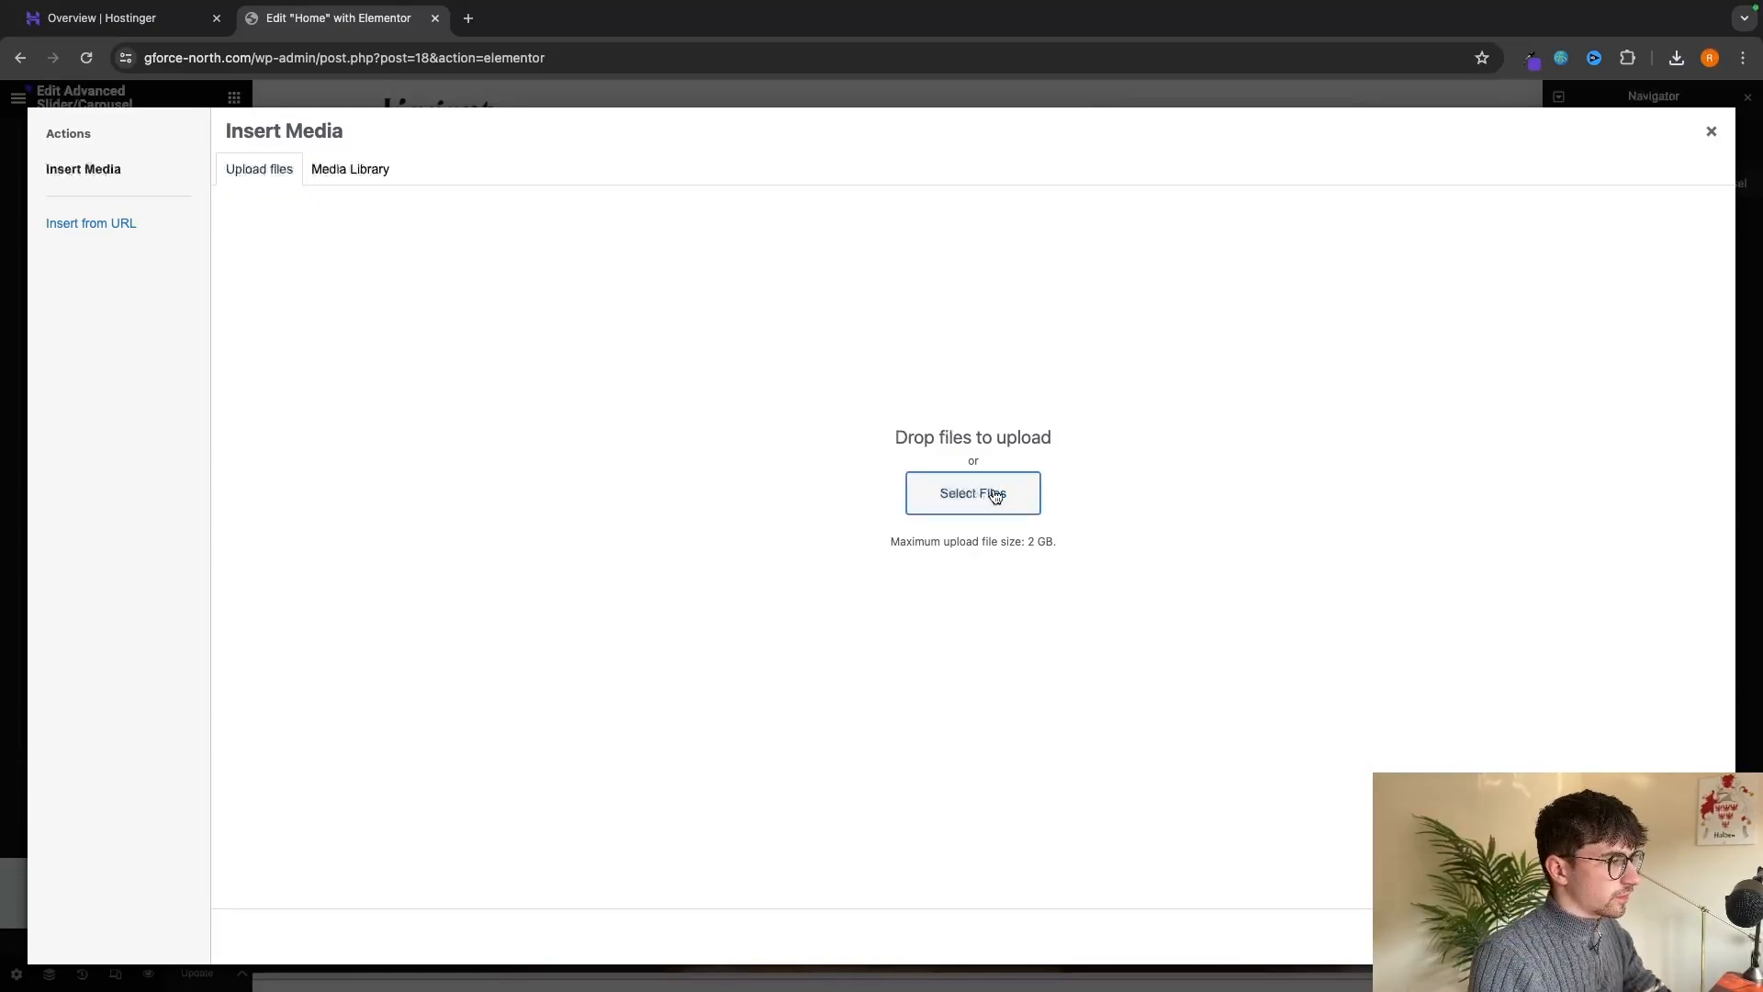
click(759, 432)
click(758, 411)
click(759, 393)
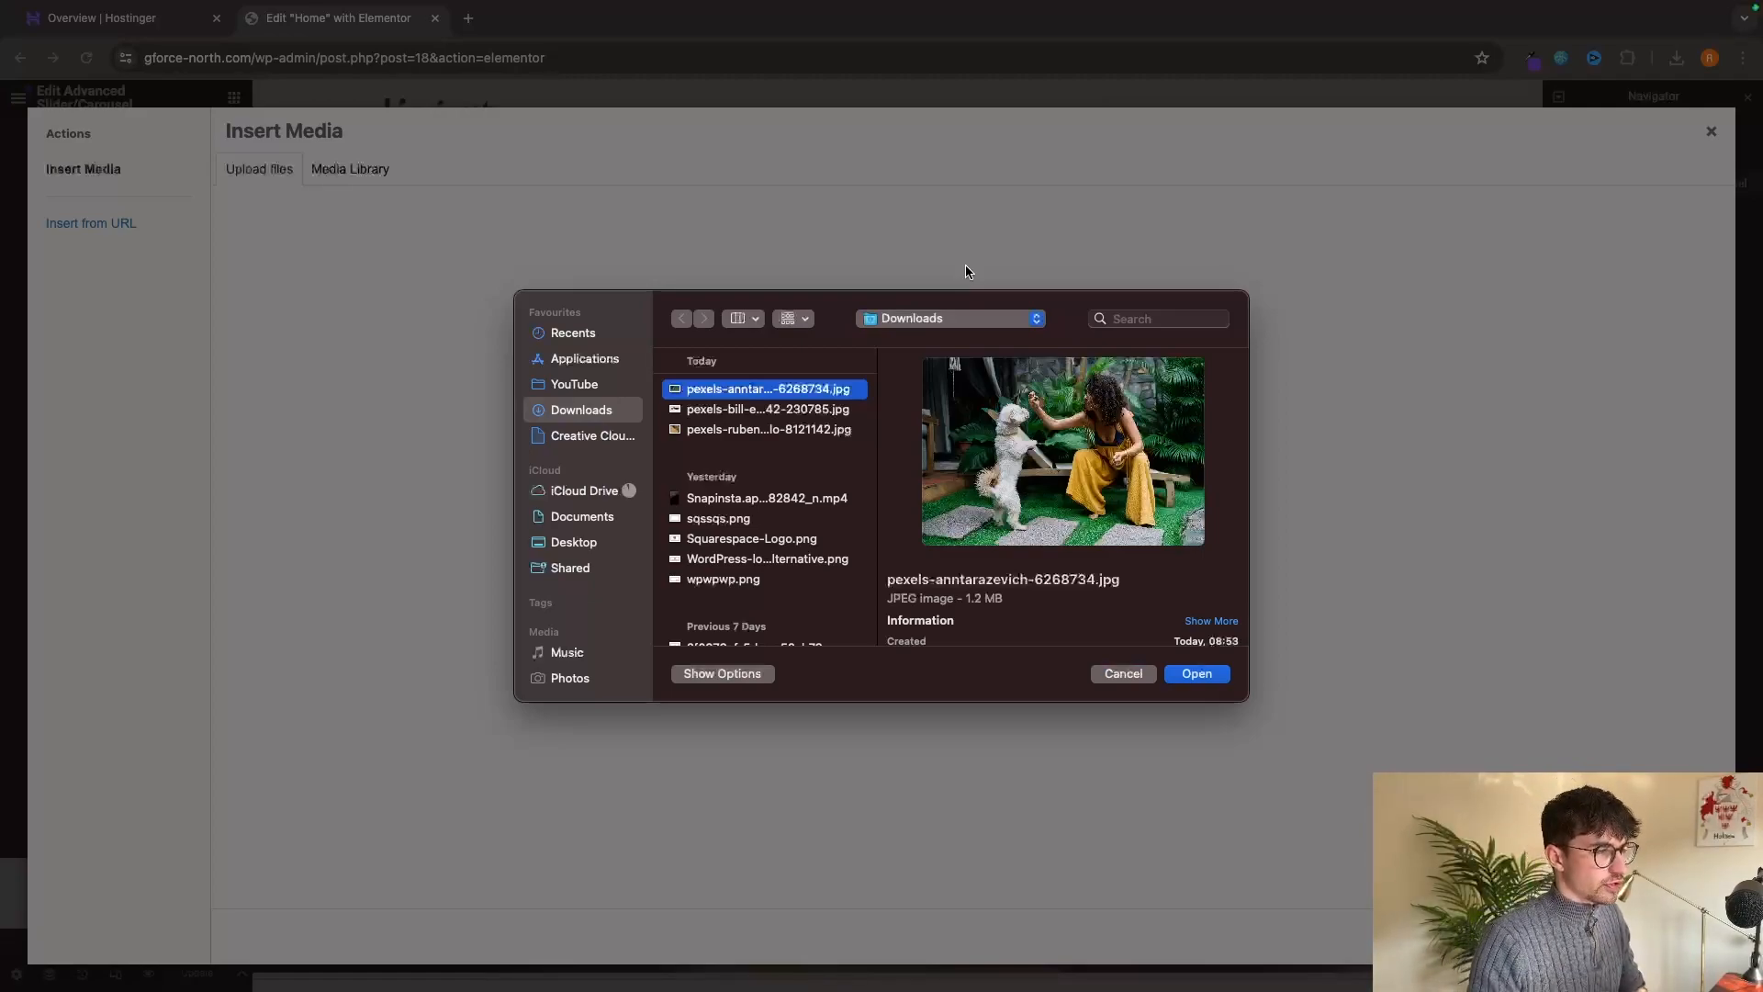
double_click(801, 392)
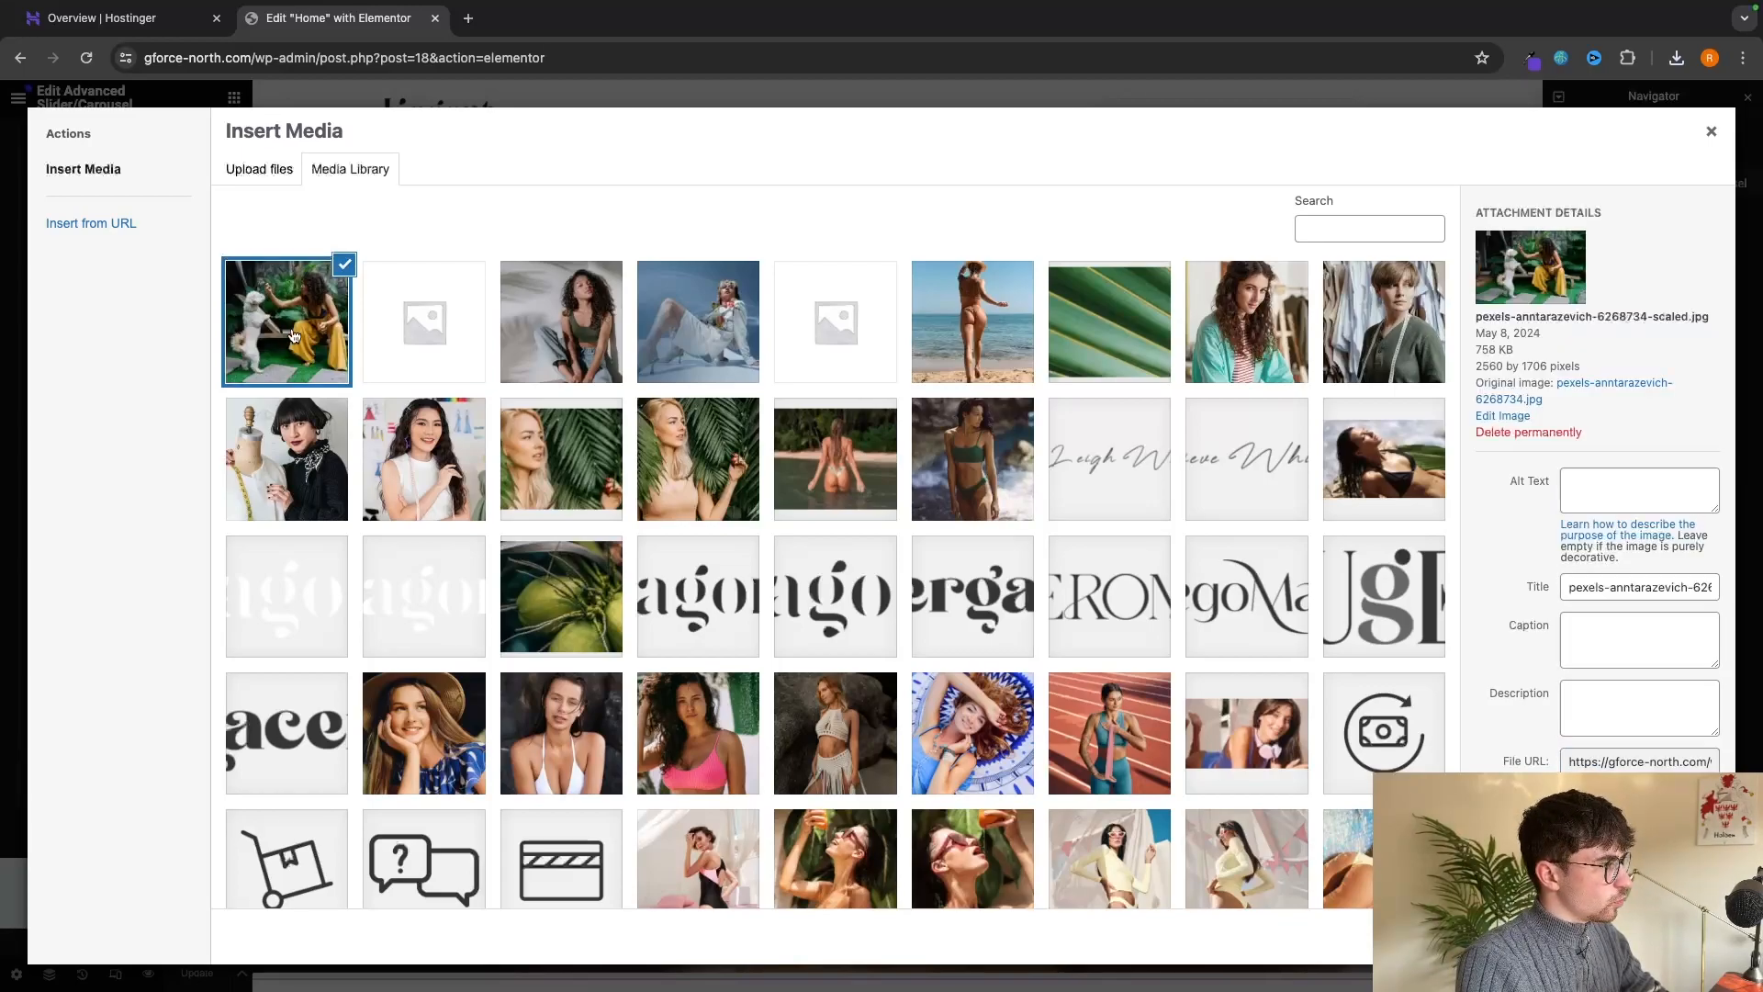
Insert the uploaded photo of the woman and dog as the first slide's background image.
click(1693, 937)
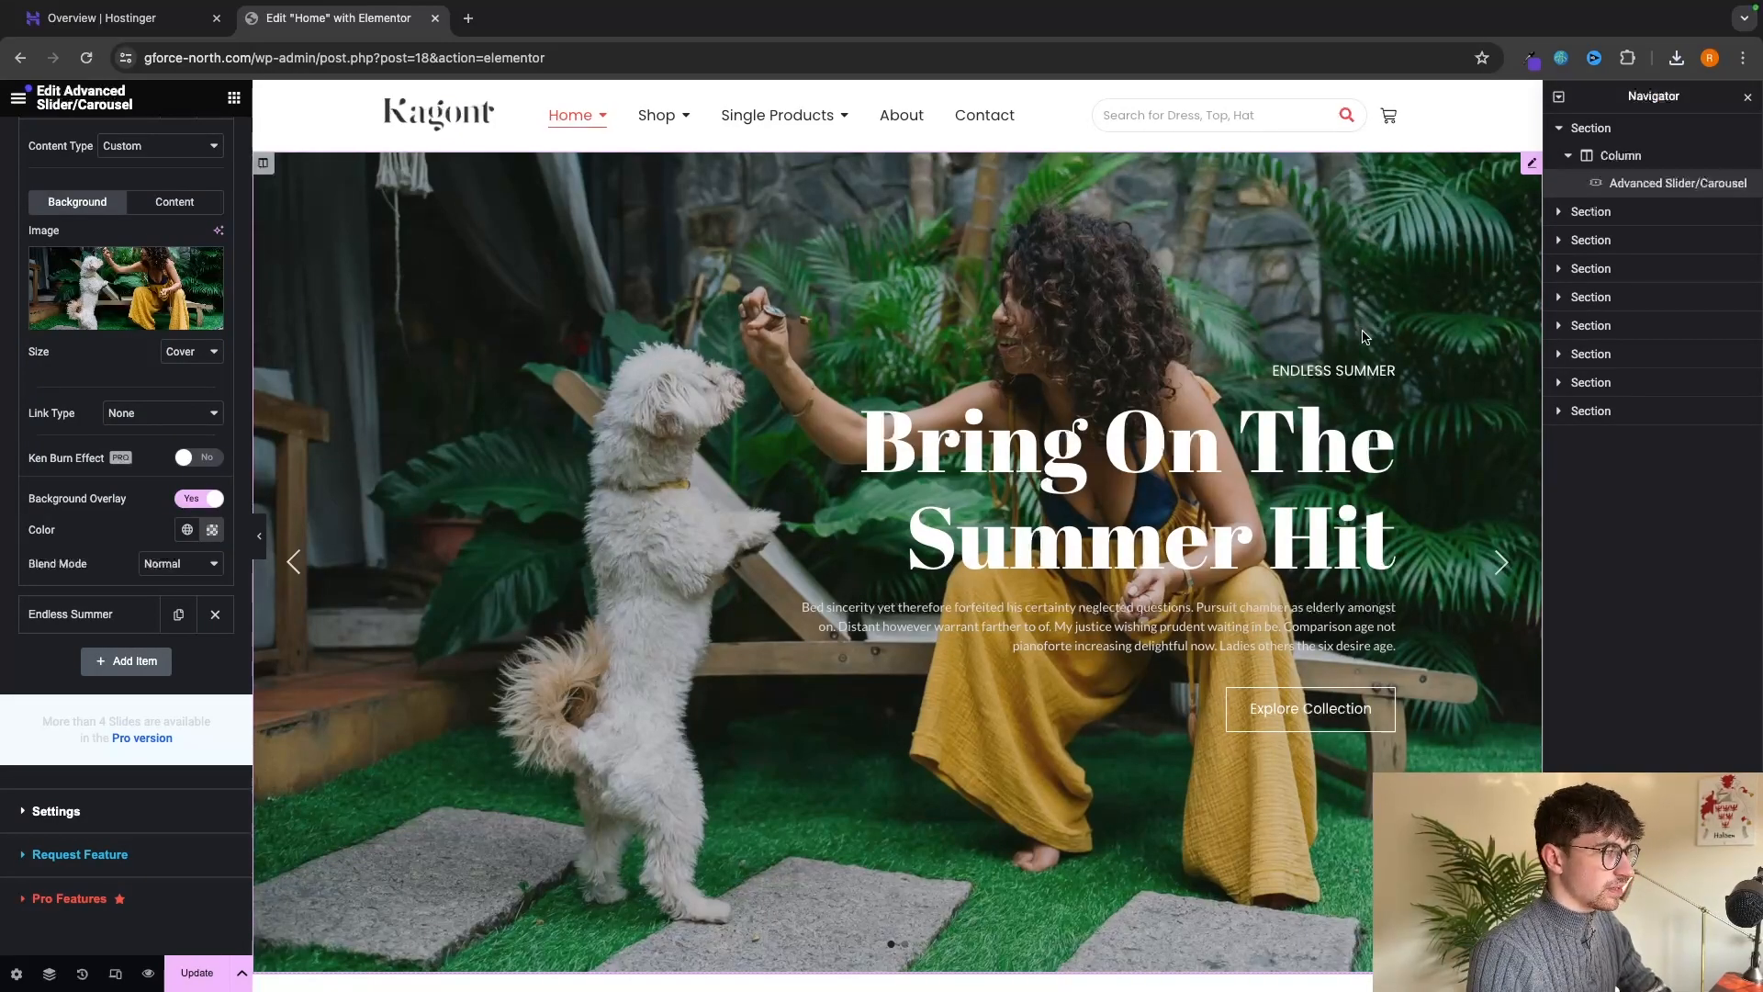
scroll(101, 290, up, 1)
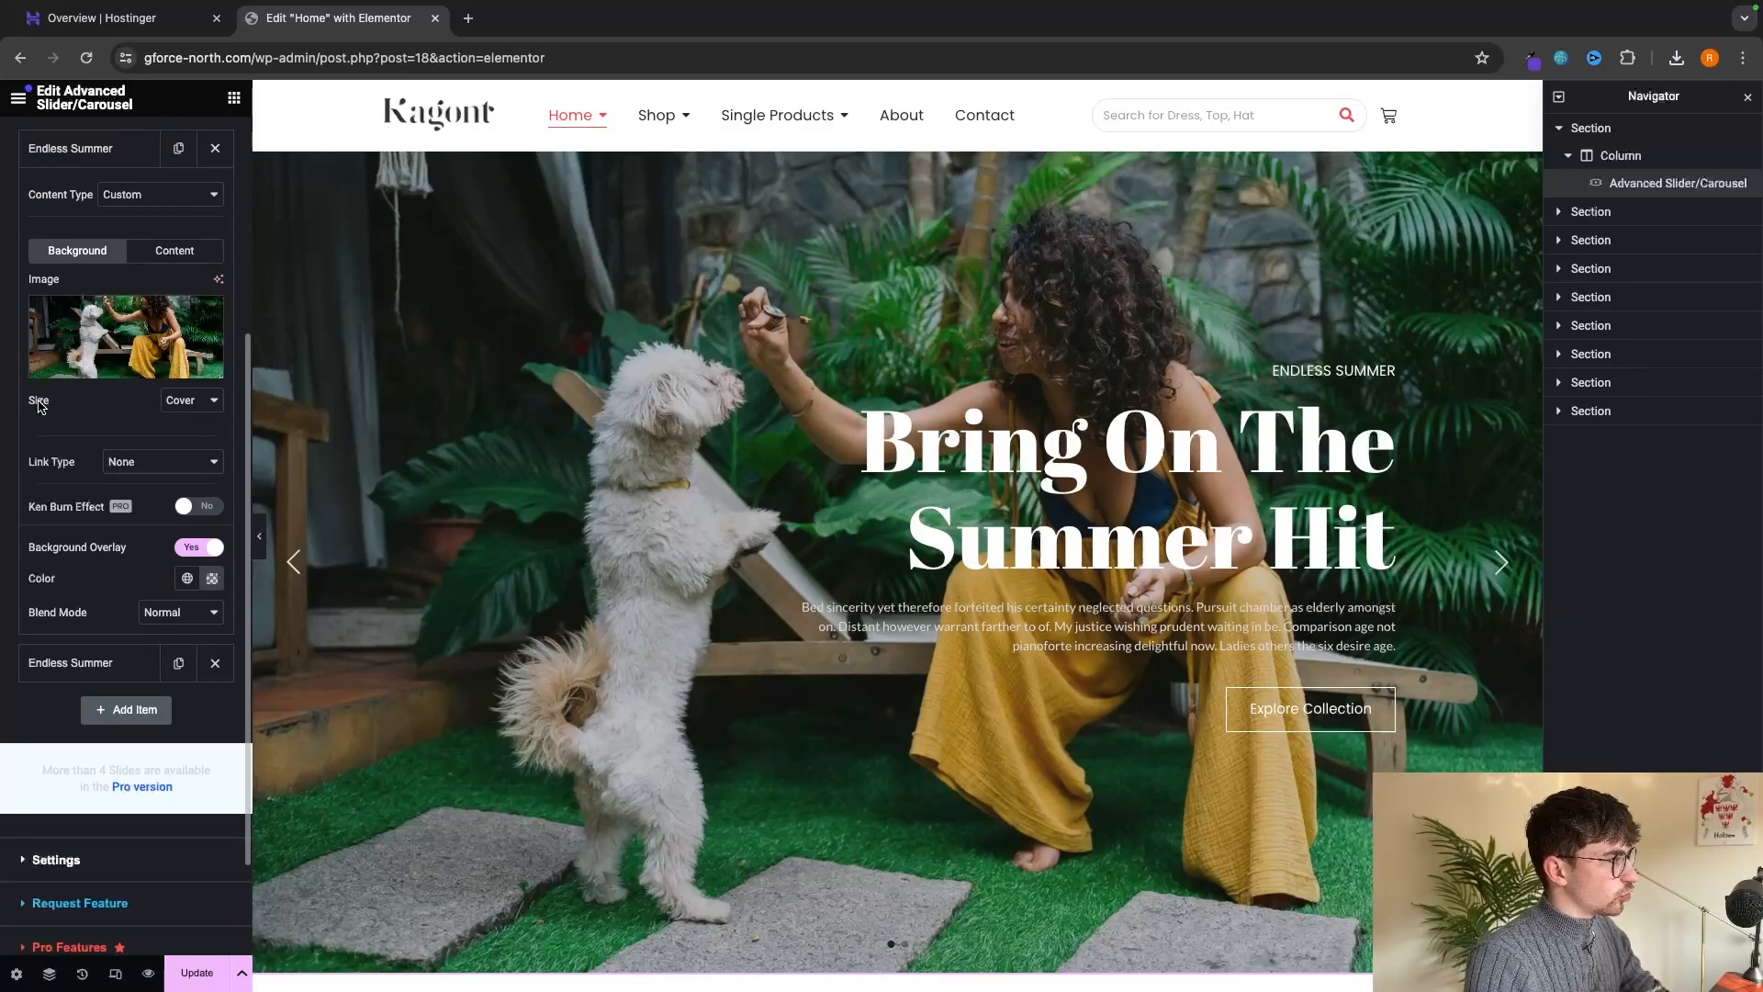
Try the Contain background size and the background overlay setting on the first slide.
click(189, 399)
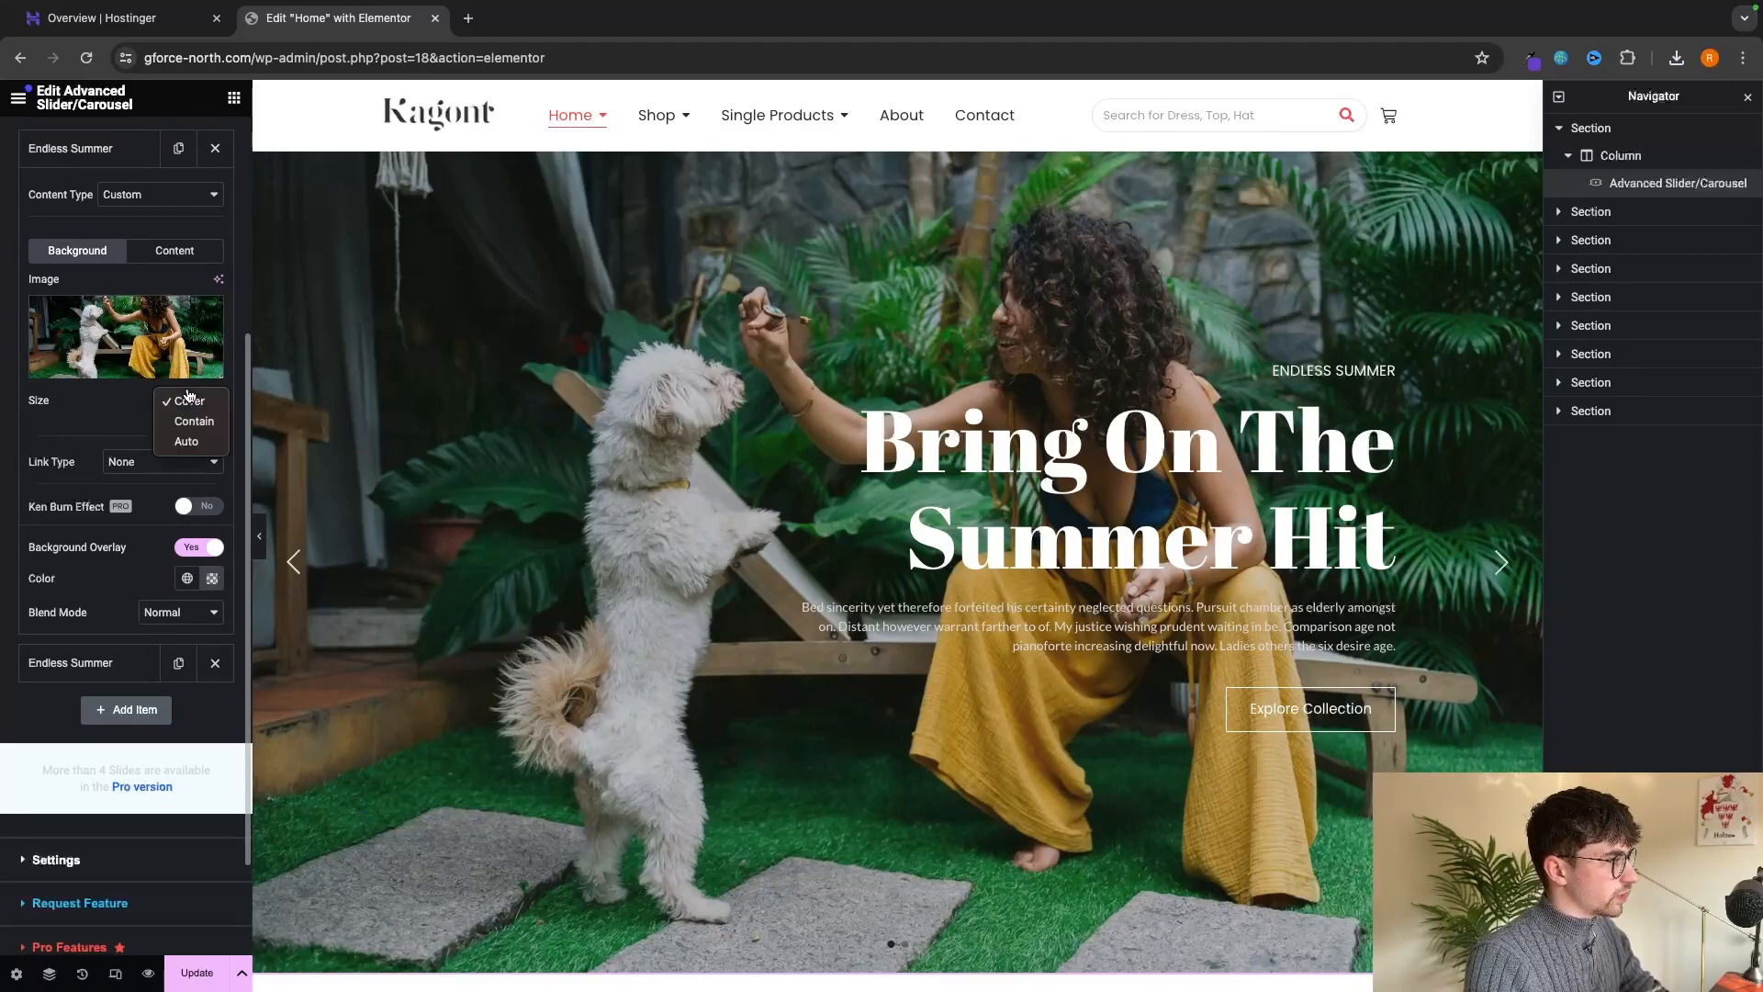
click(191, 421)
click(191, 403)
click(191, 427)
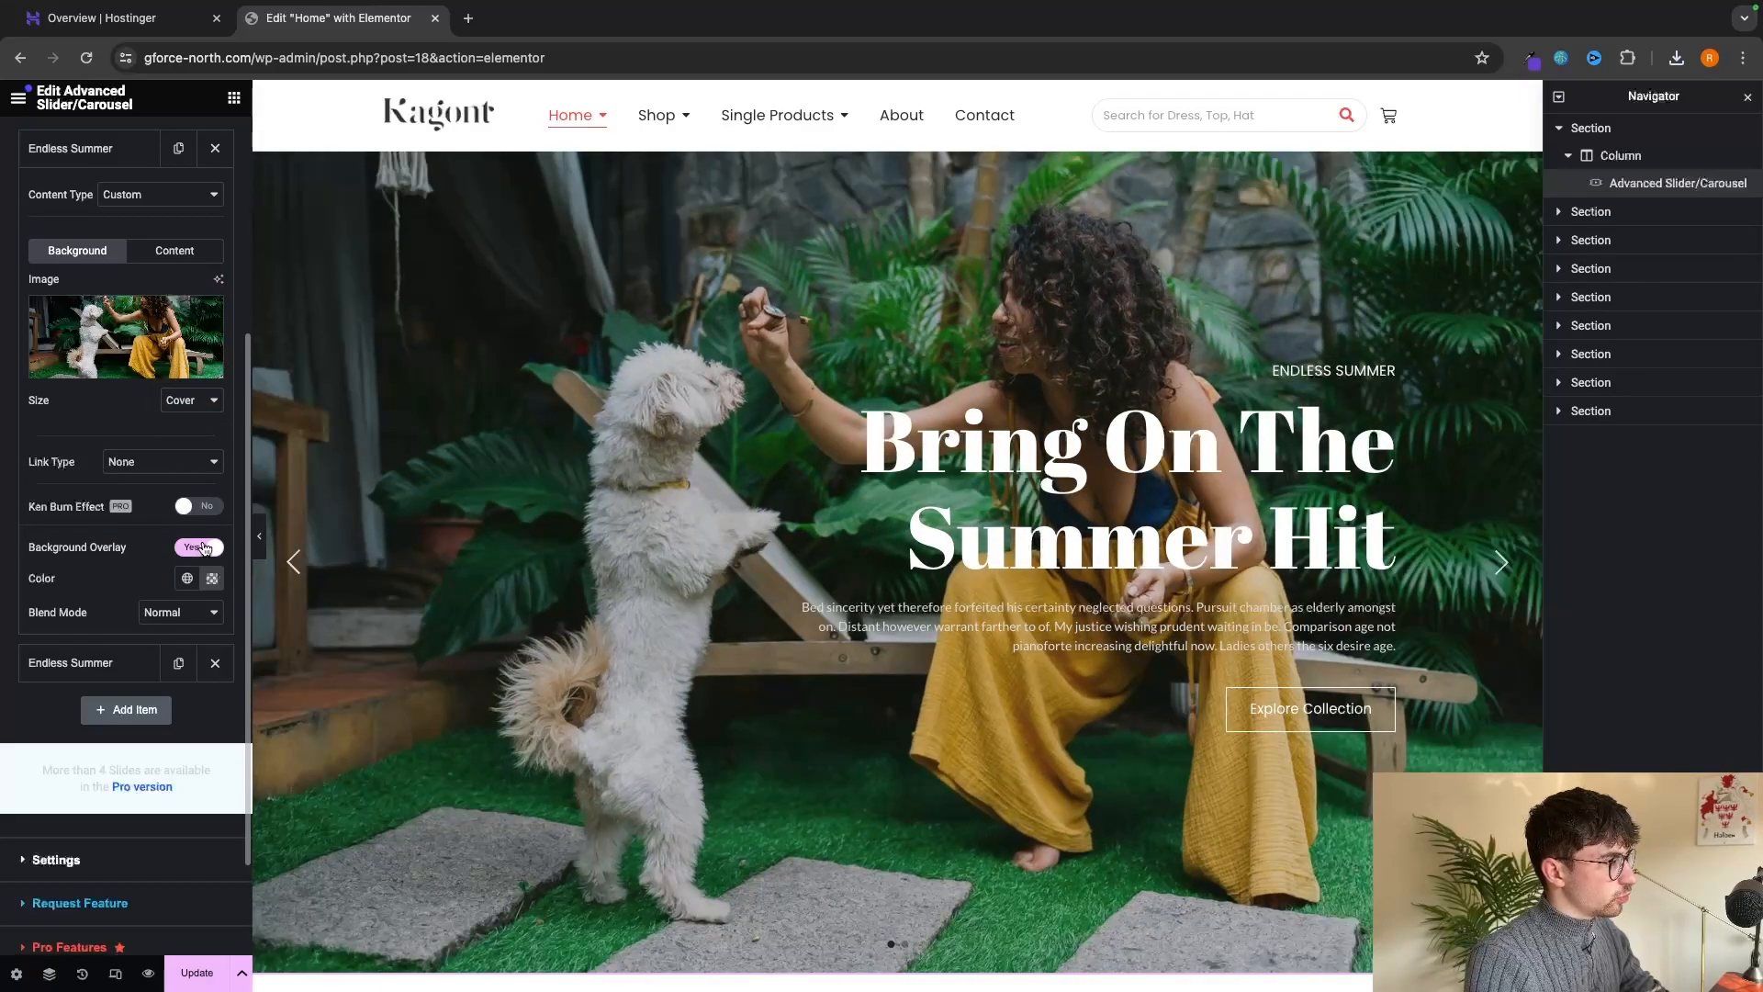
click(204, 548)
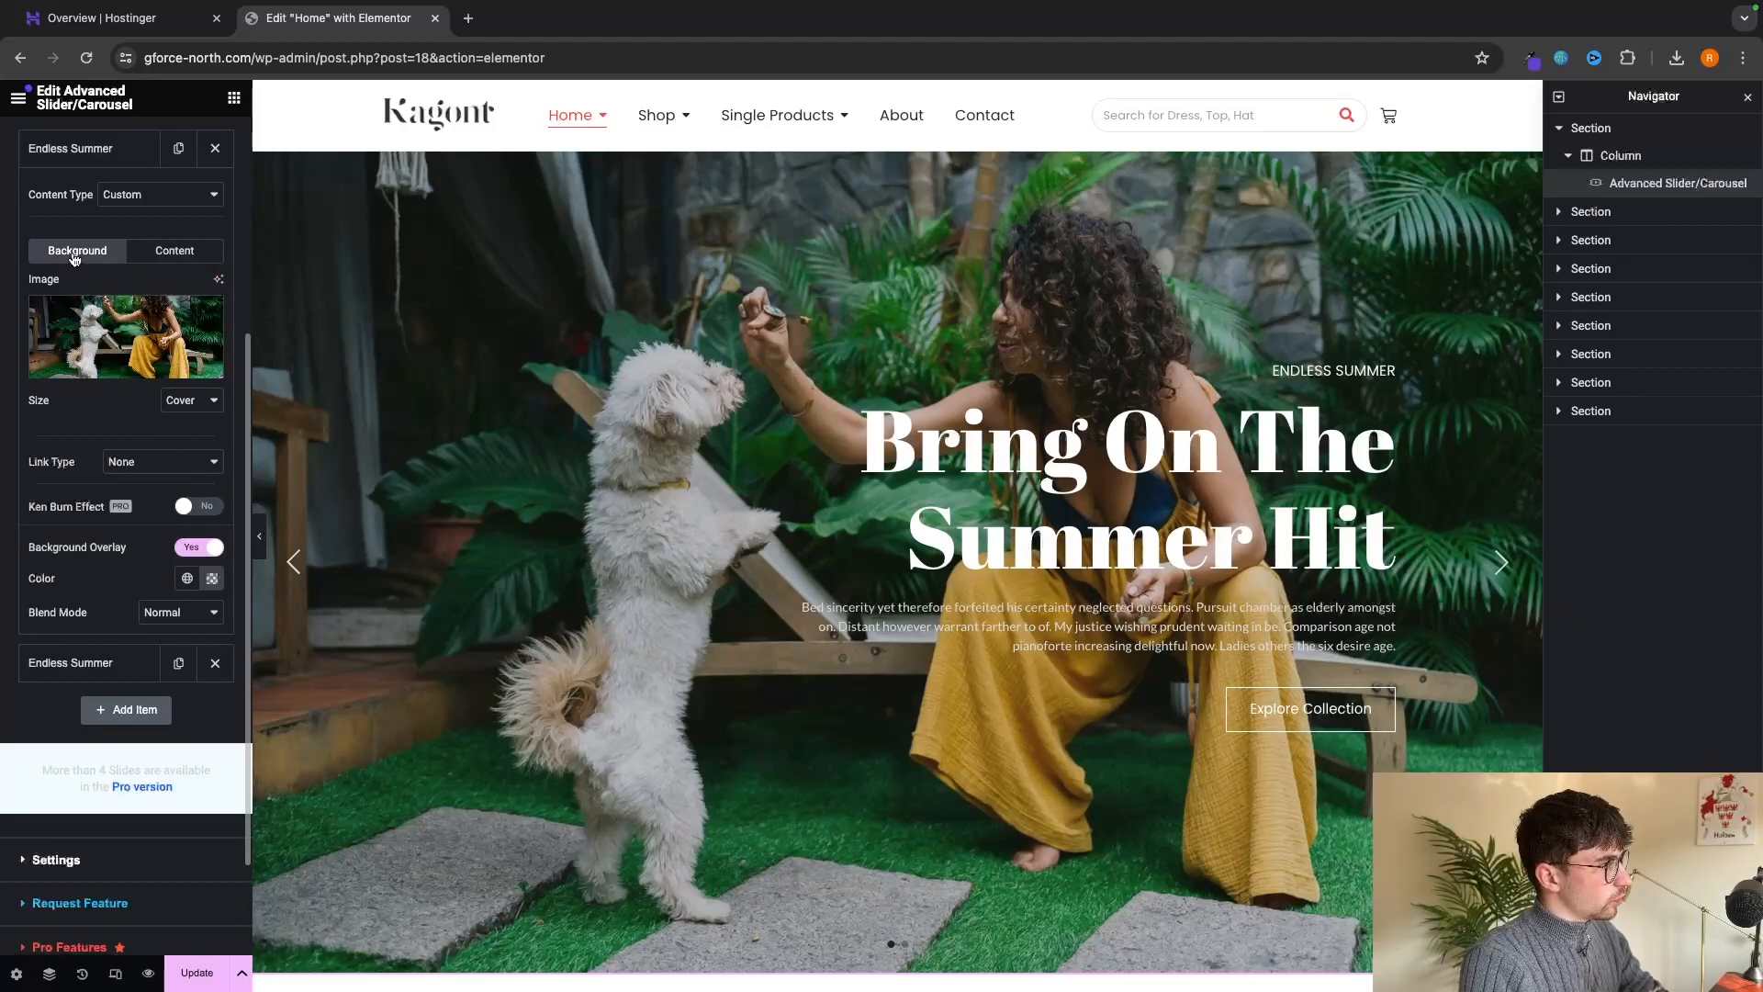
Set the first slide's subtitle to "The Best Dog Treats In The UK" and its title to "G-Force North".
click(165, 252)
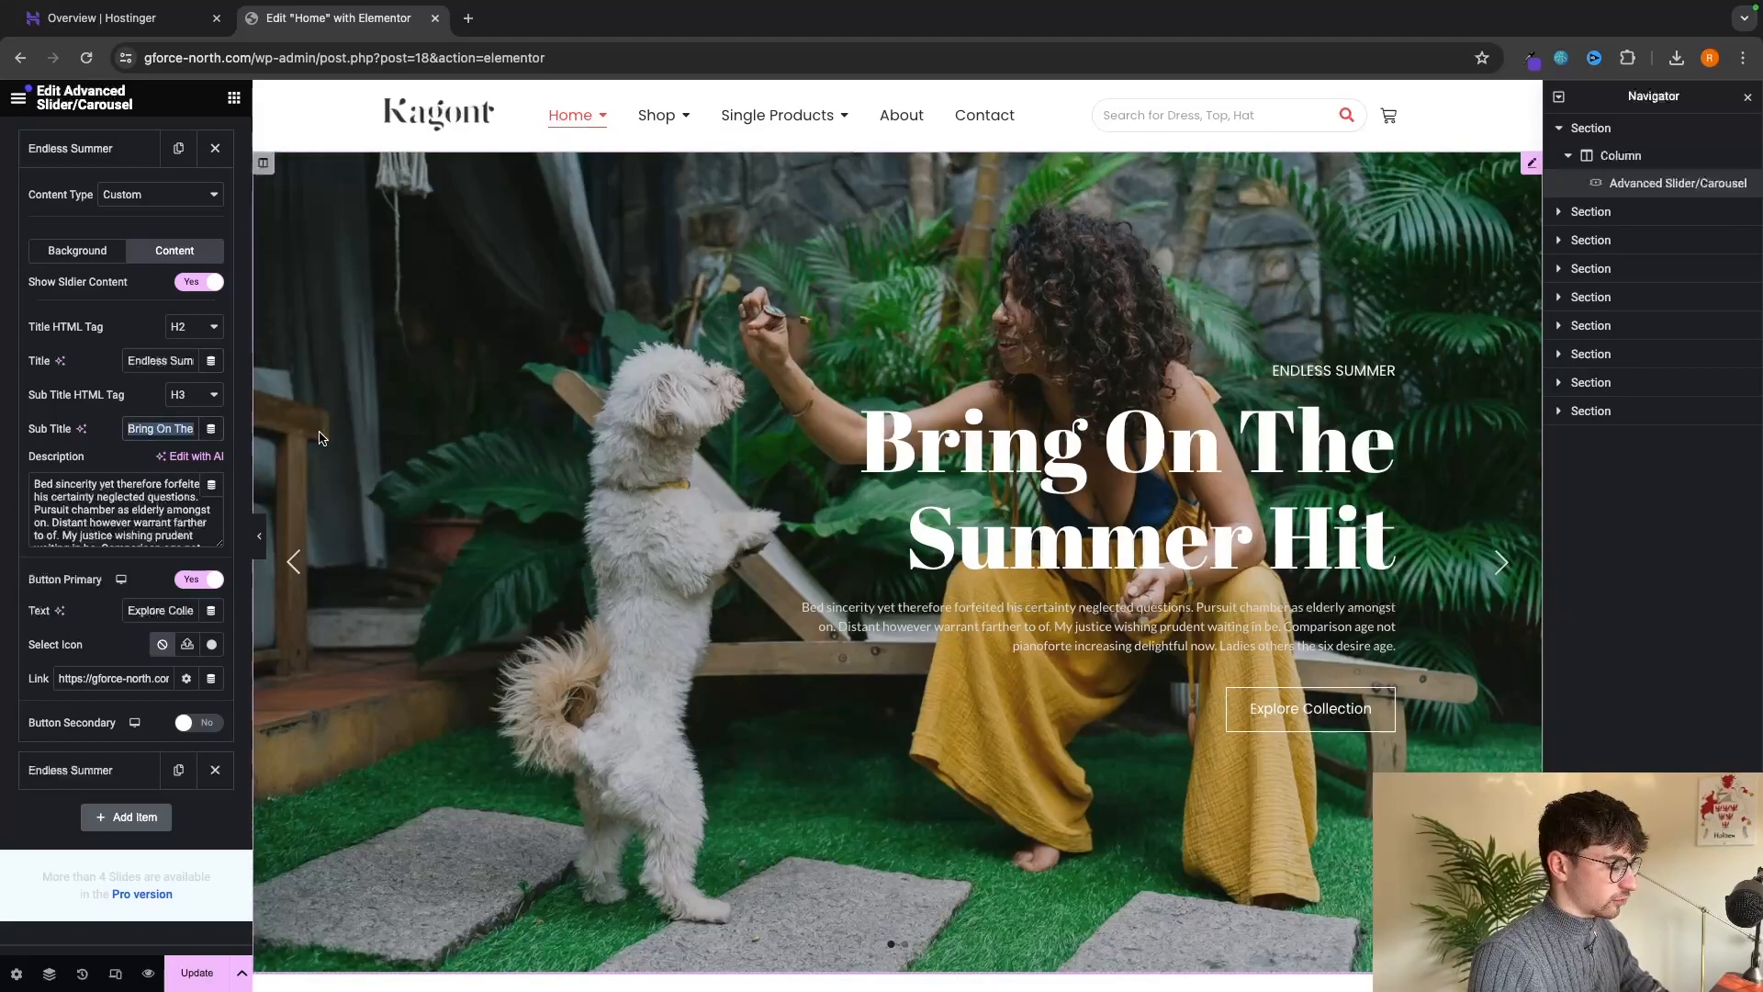
text(The B)
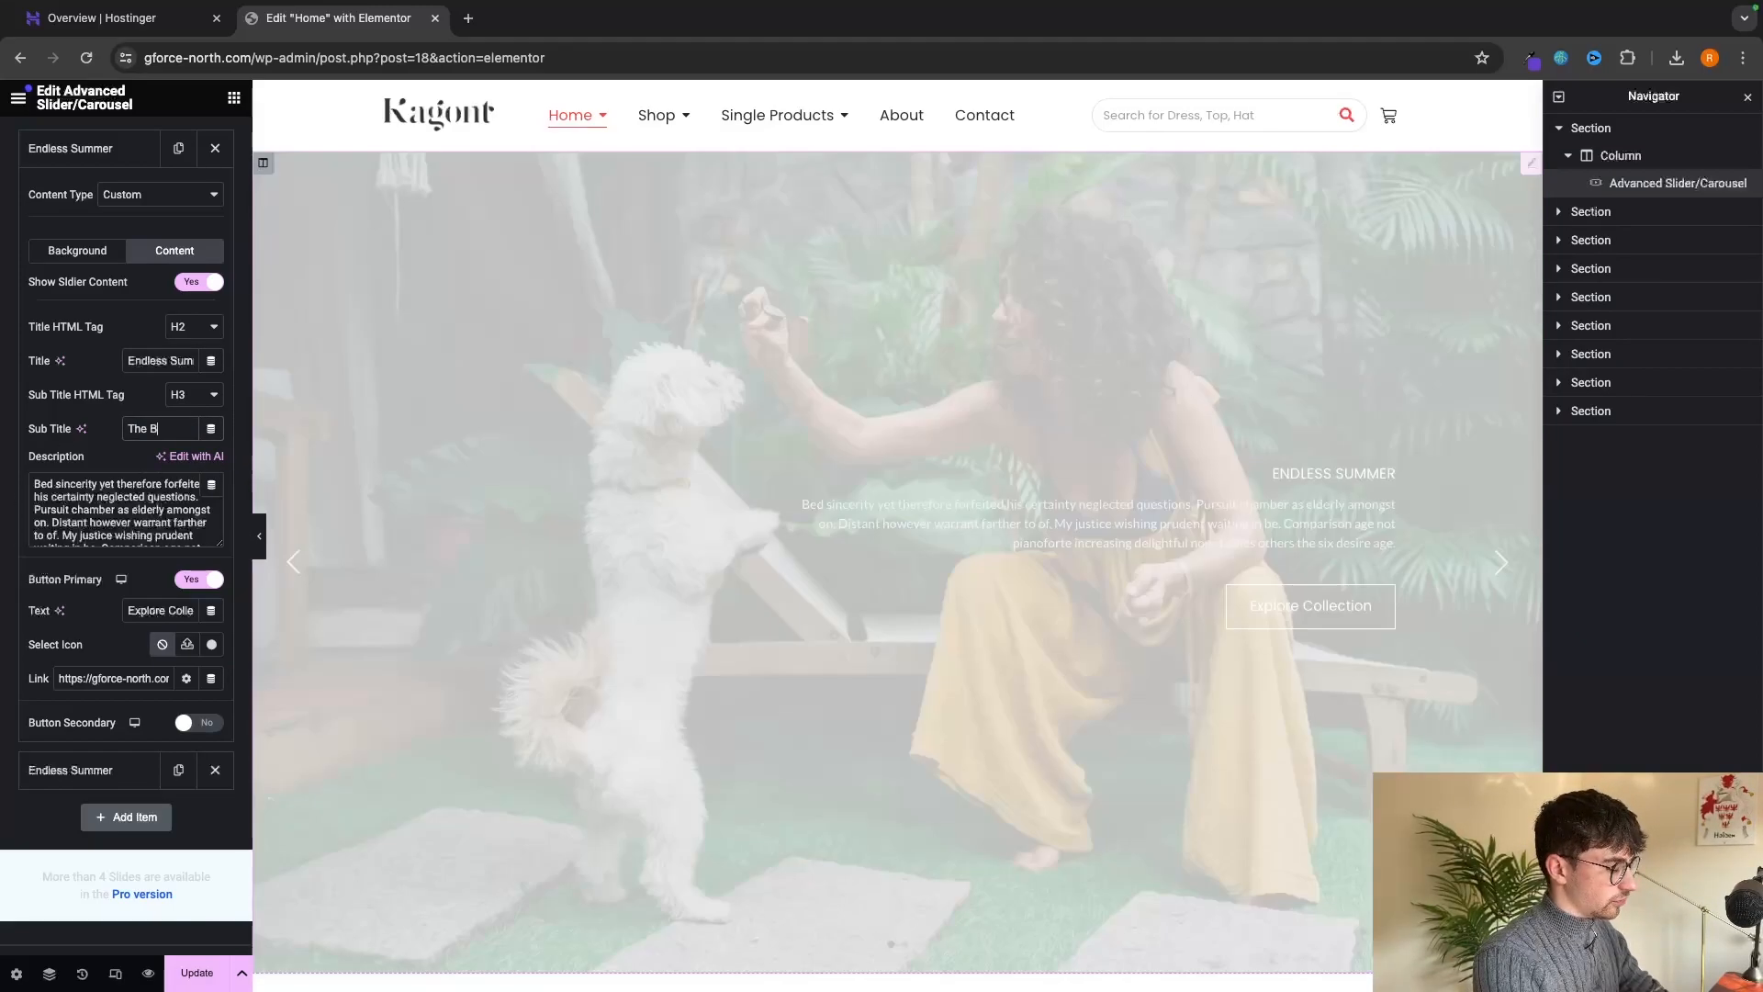
text(est Dog Trea)
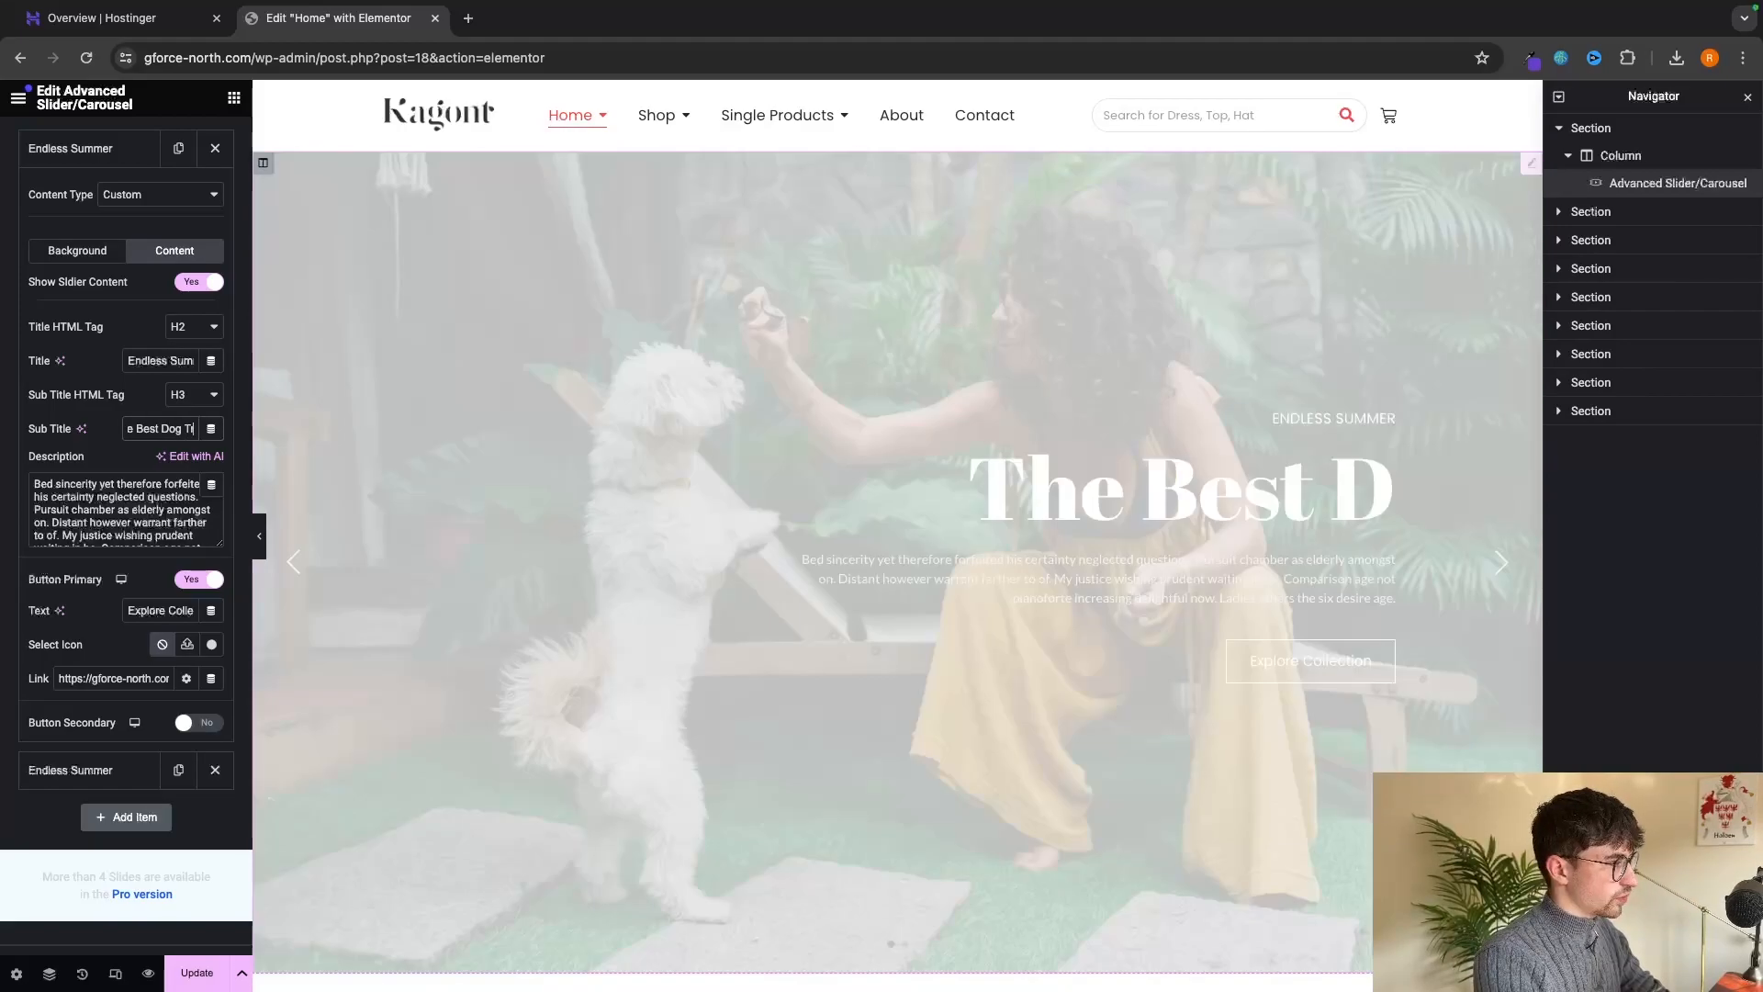
text(ts In The)
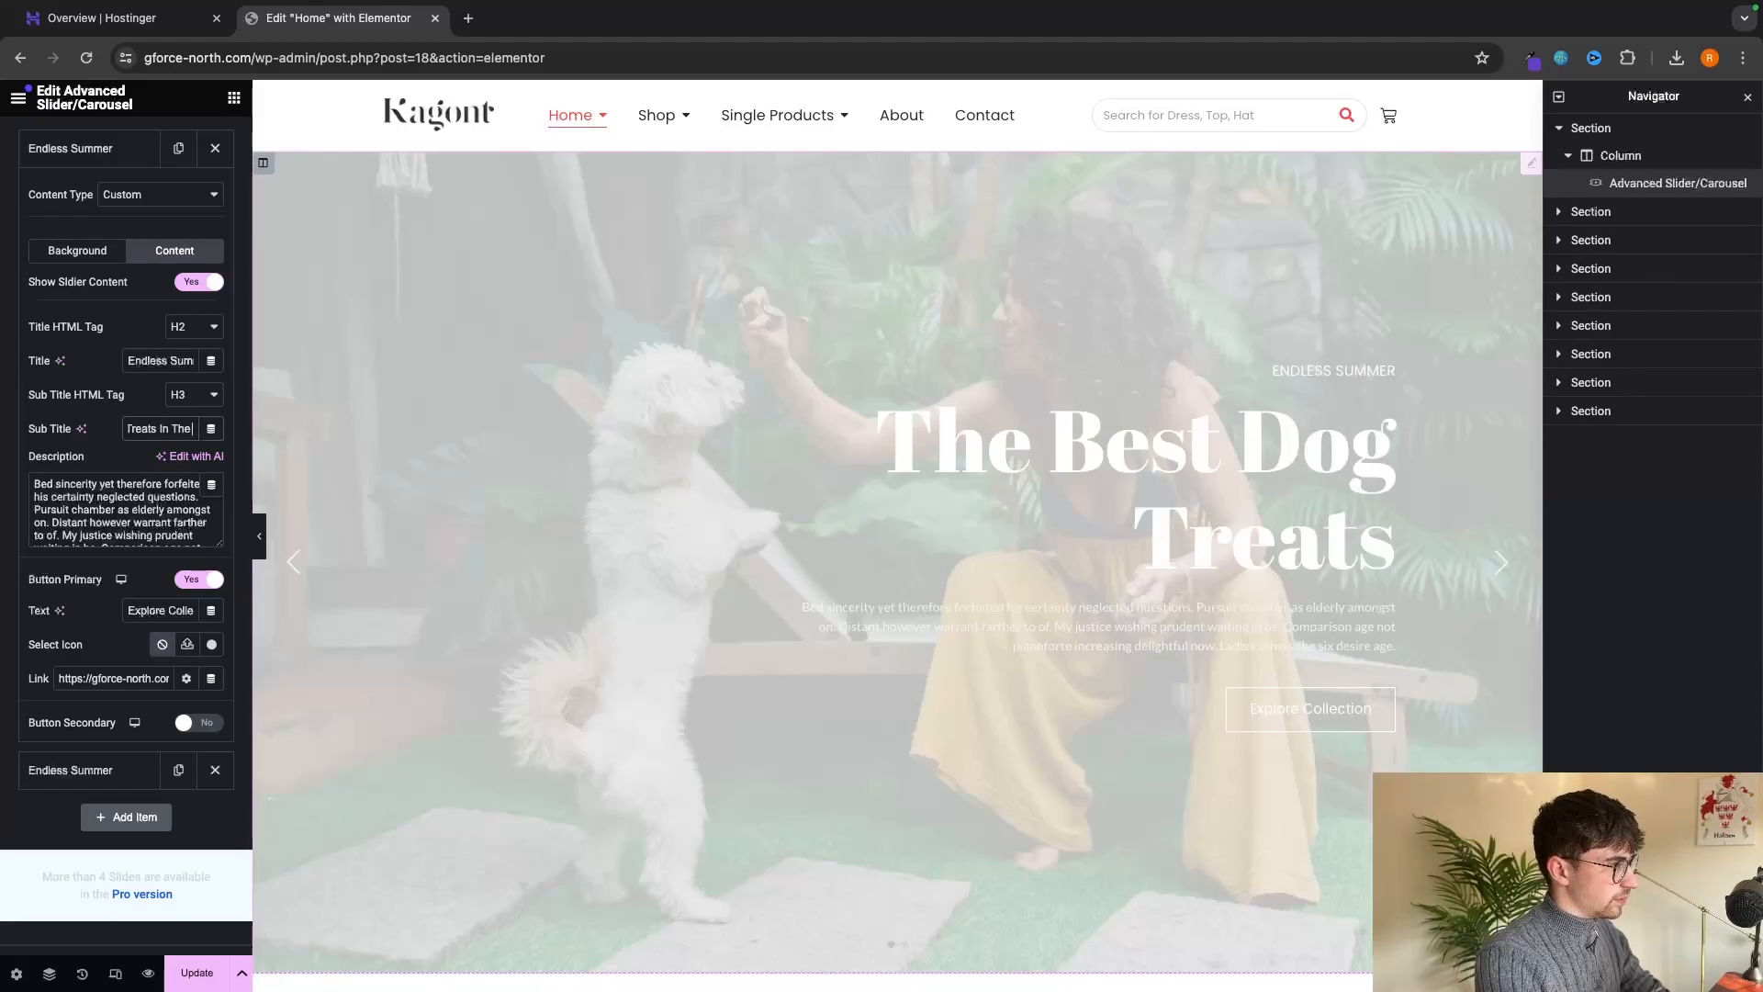
text( UK)
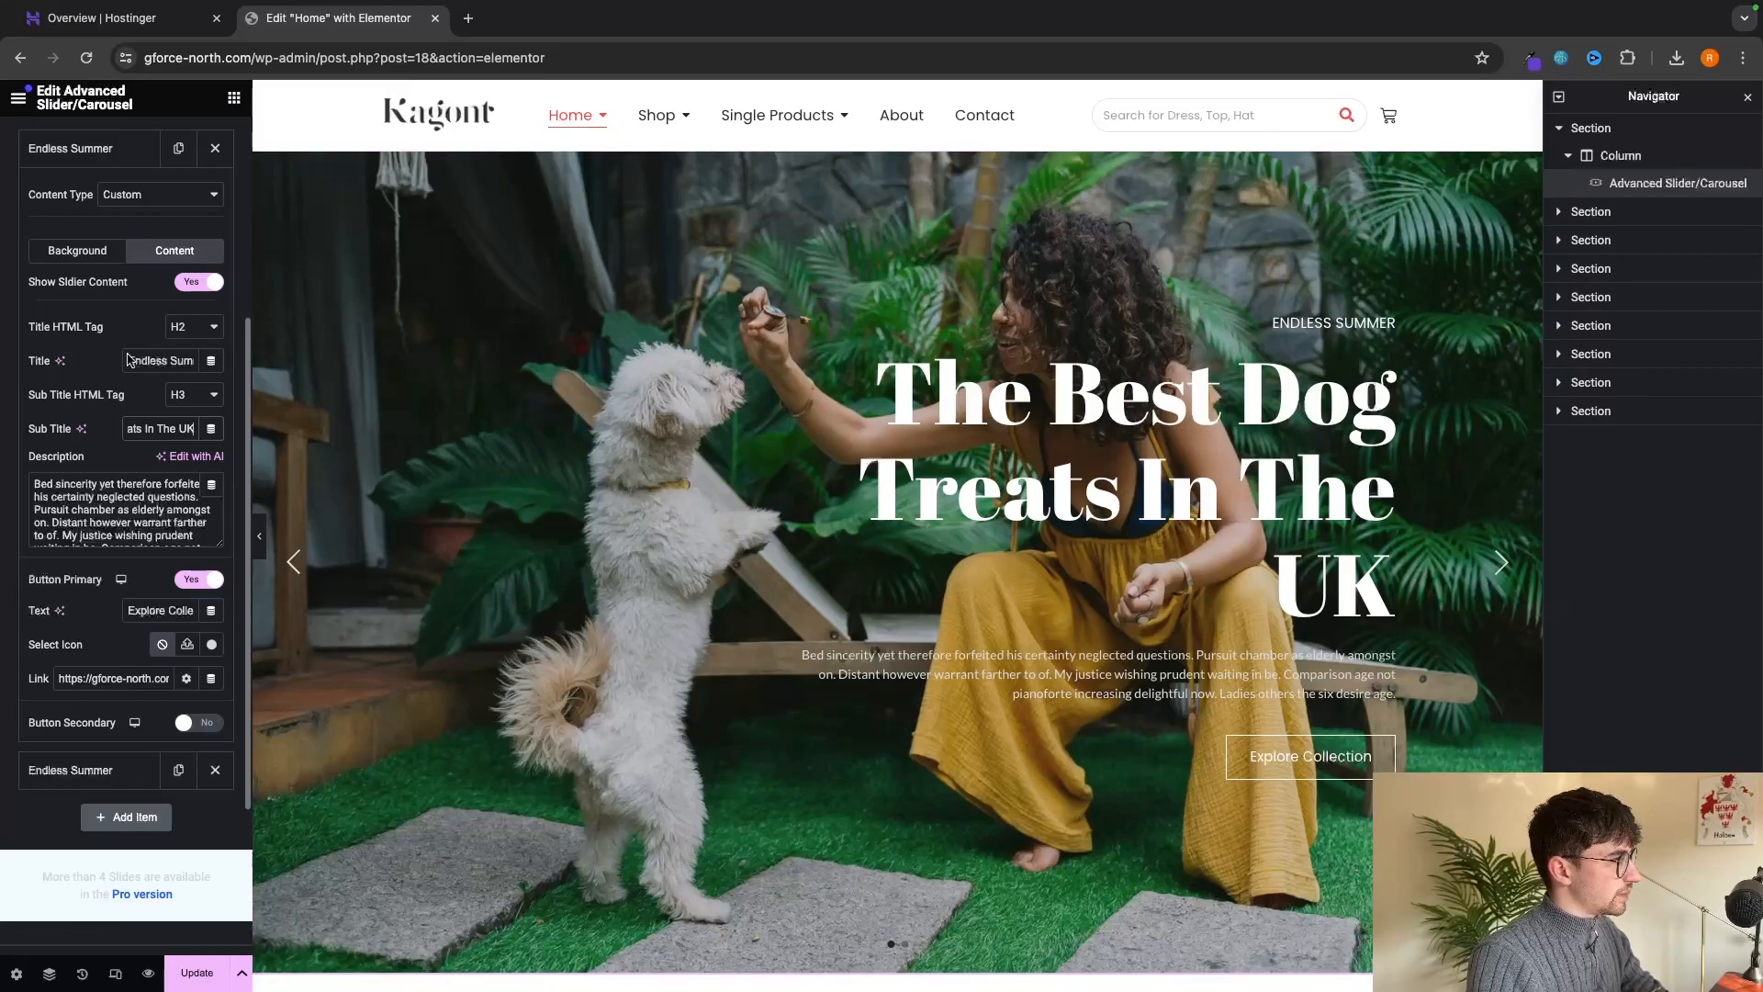
drag(127, 359, 248, 361)
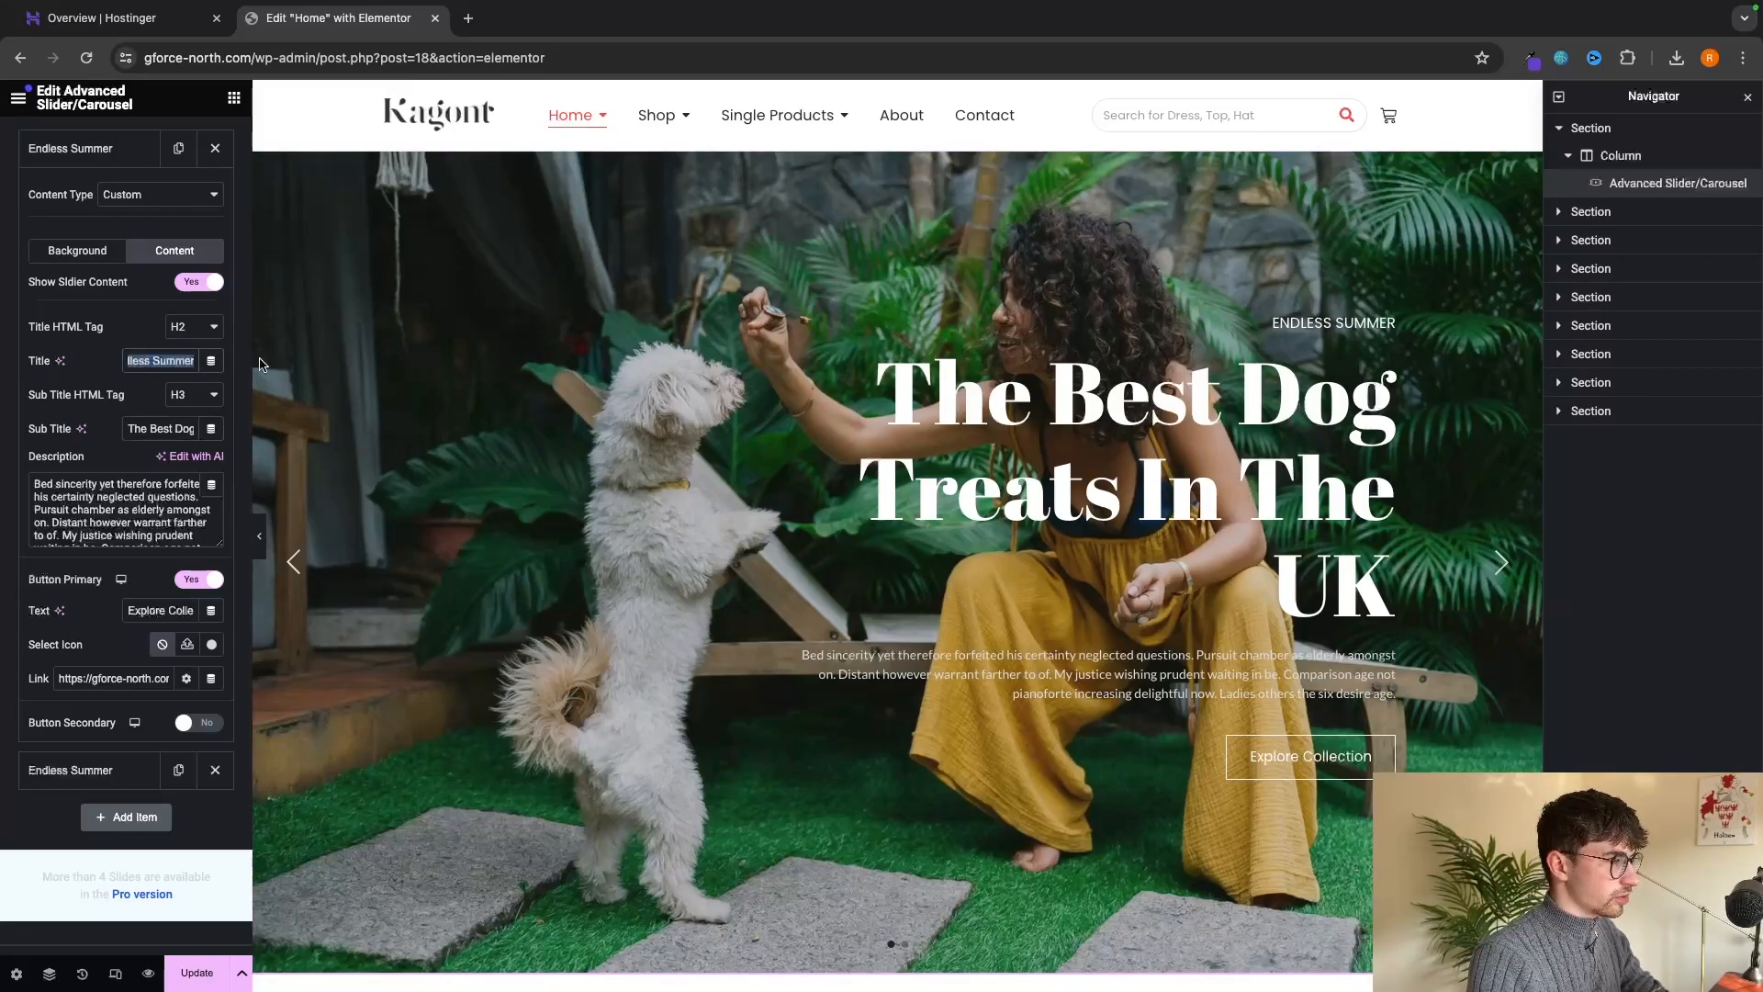
text(G-Force North)
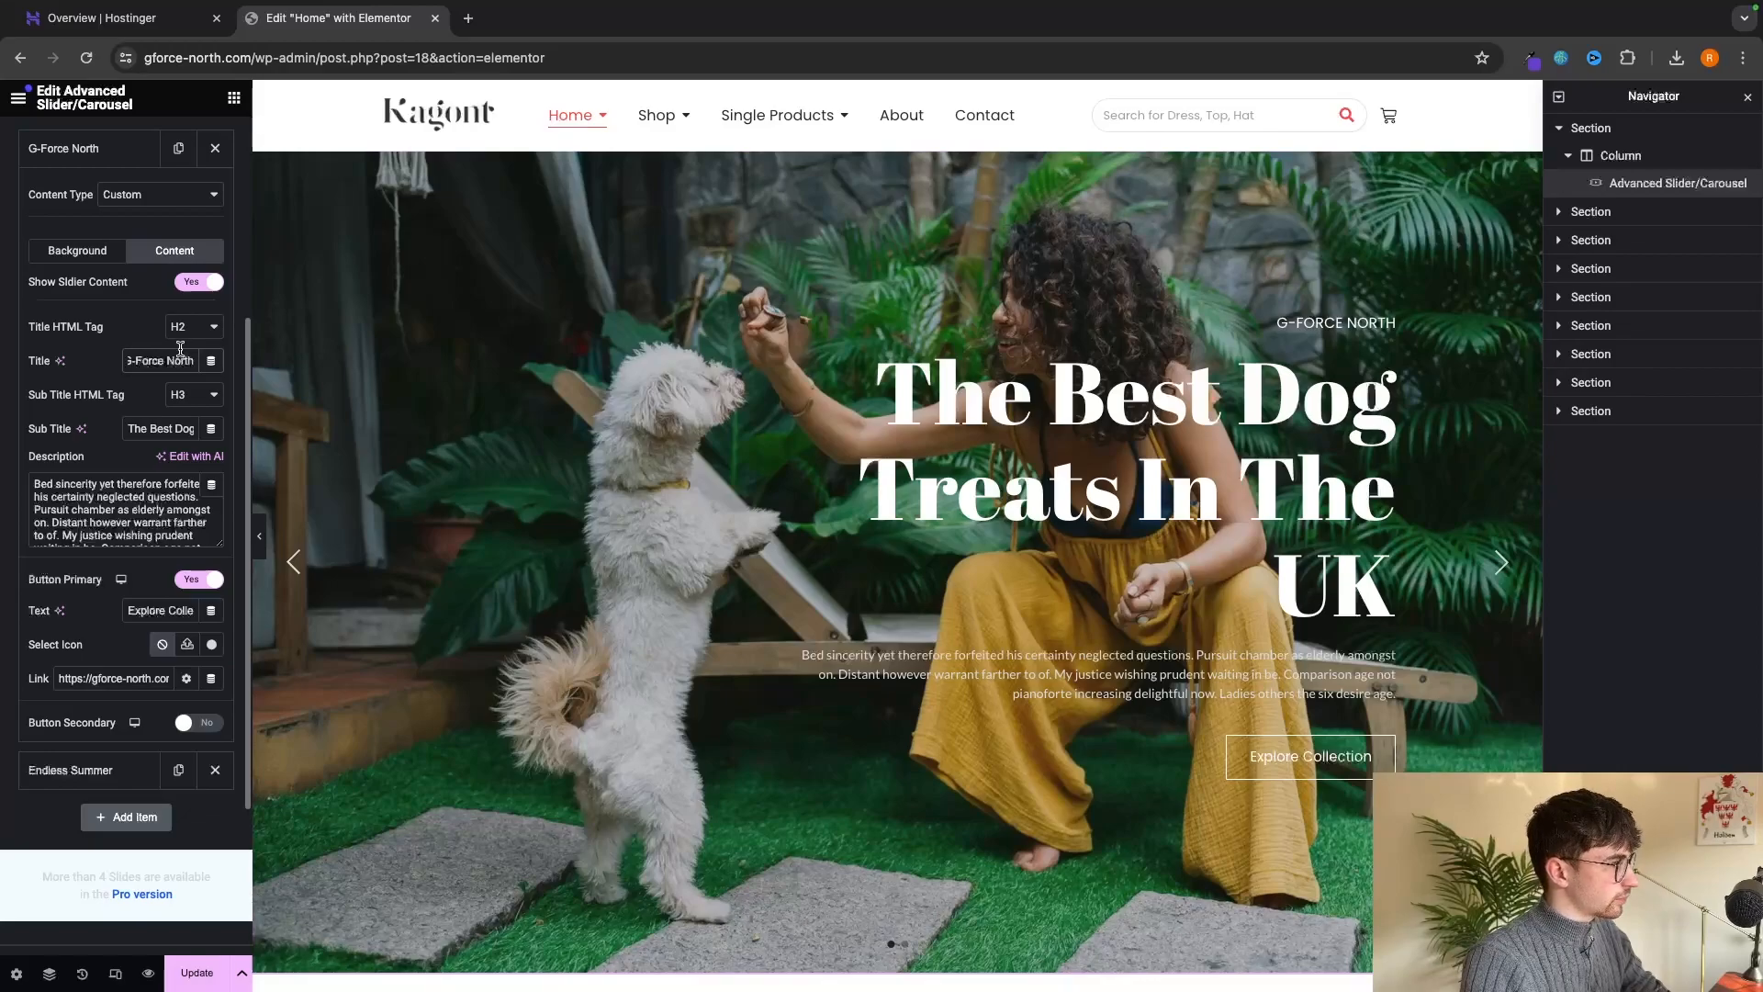
Replace the slide's description with text about premium 100% natural dog treats made with love, without artificial flavors or colors.
scroll(142, 418, down, 1)
click(128, 445)
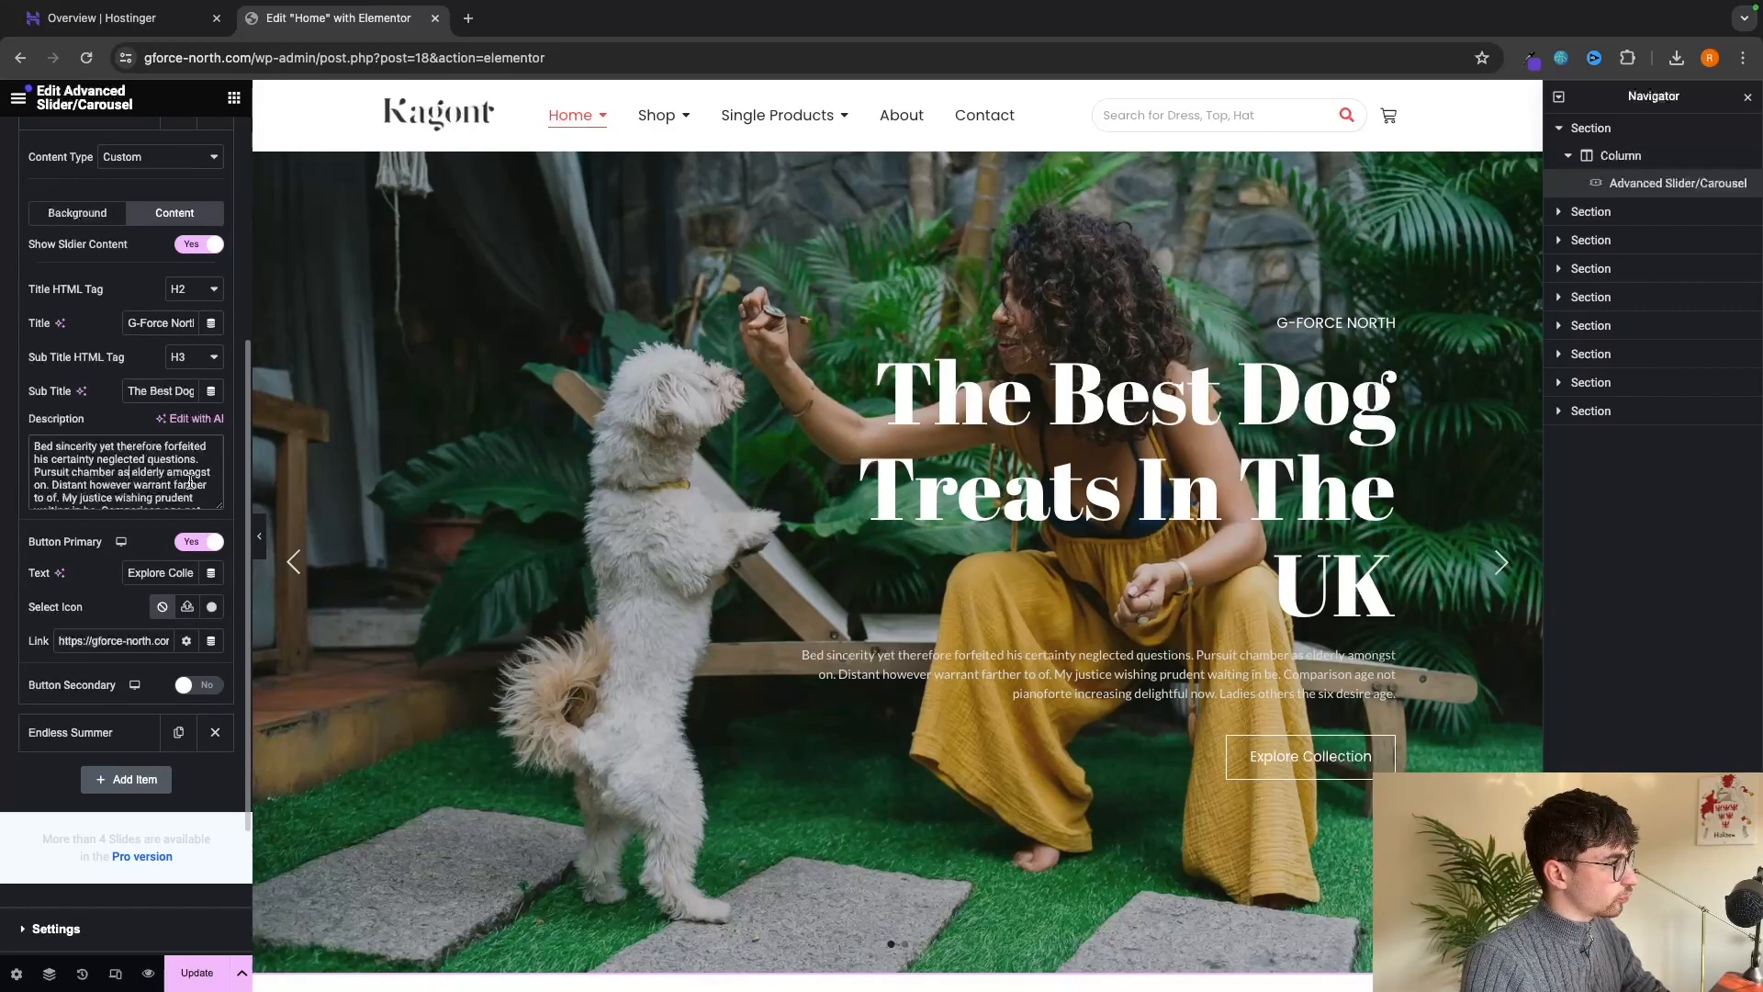
key(ctrl+a)
scroll(127, 446, down, 2)
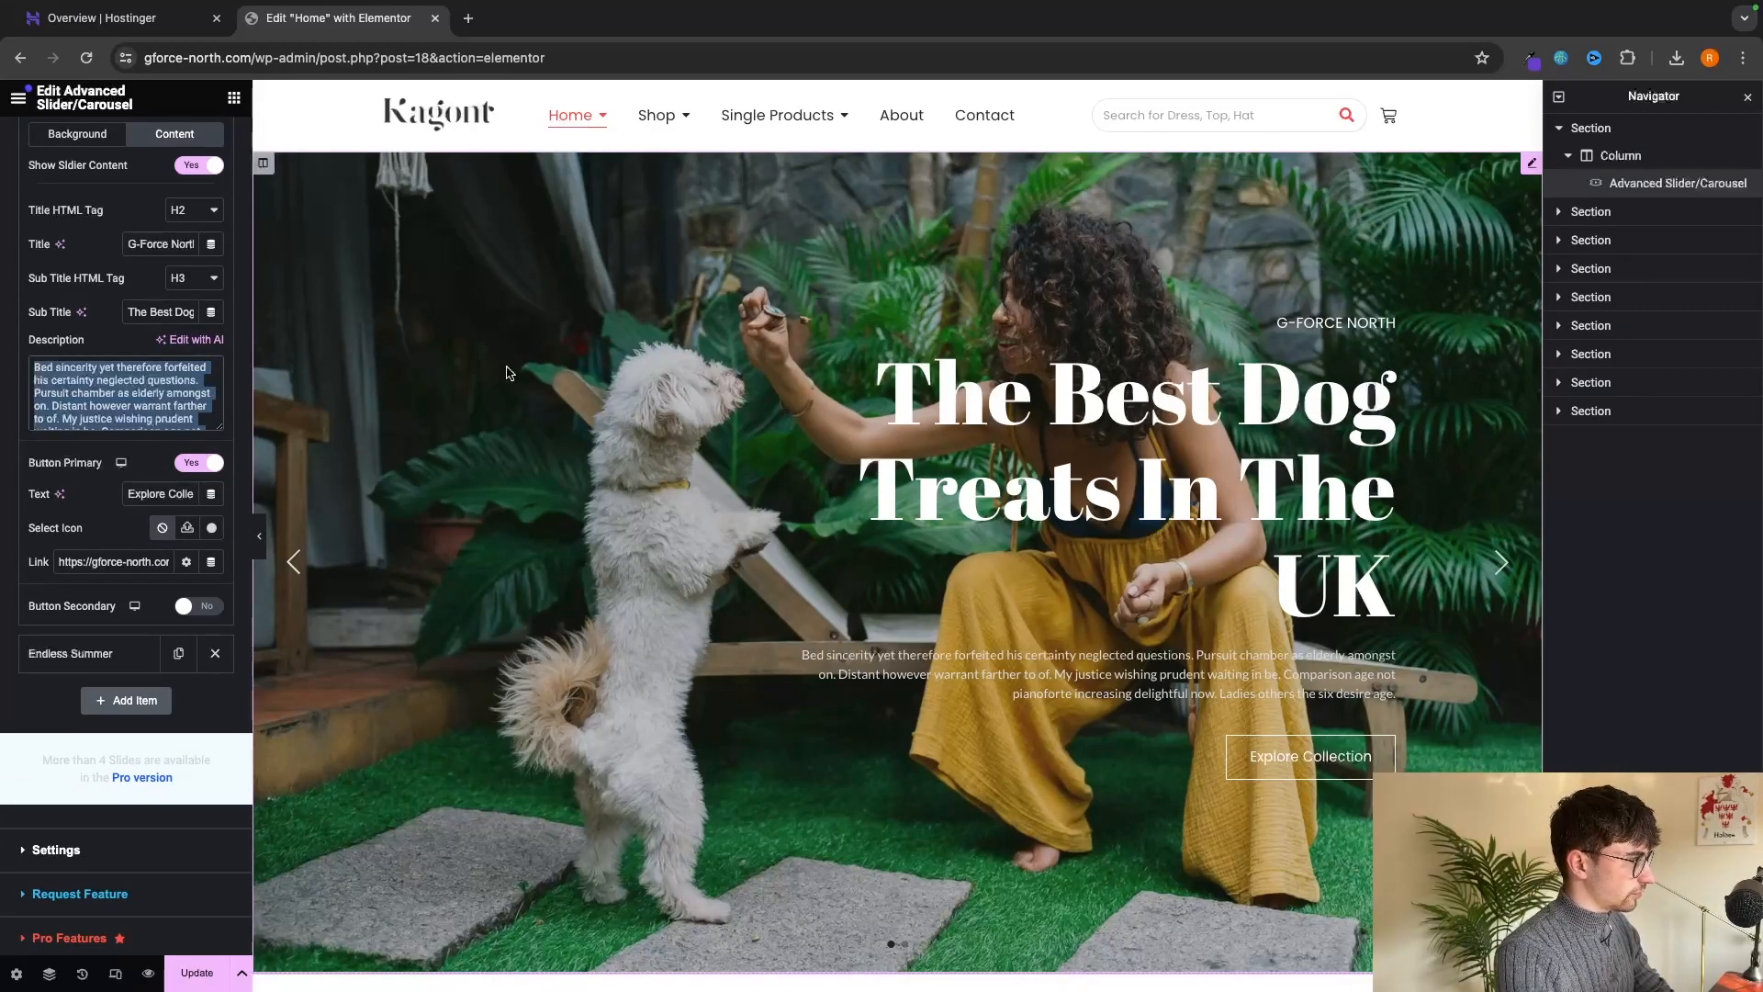
key(BackSpace)
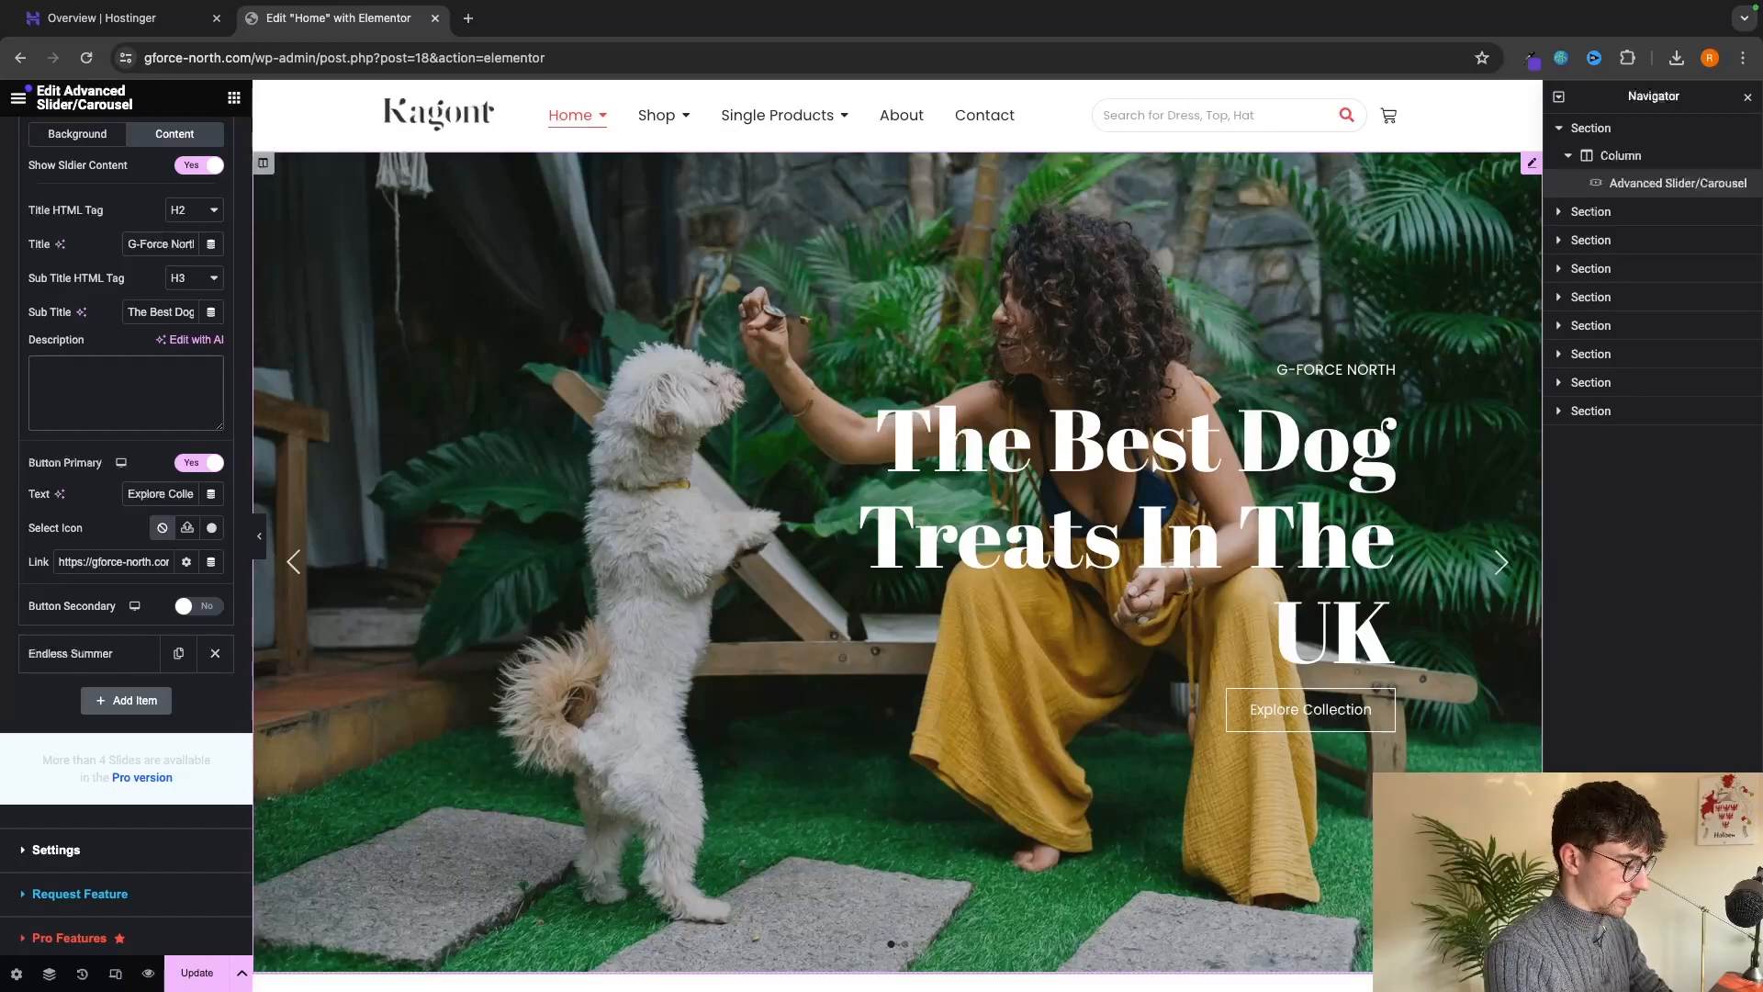
text(Our premium 100% natural dog treats are made with love, we never add any artificial flavors or colors meaning you and your pup can be satisfied with clean and healthy treats)
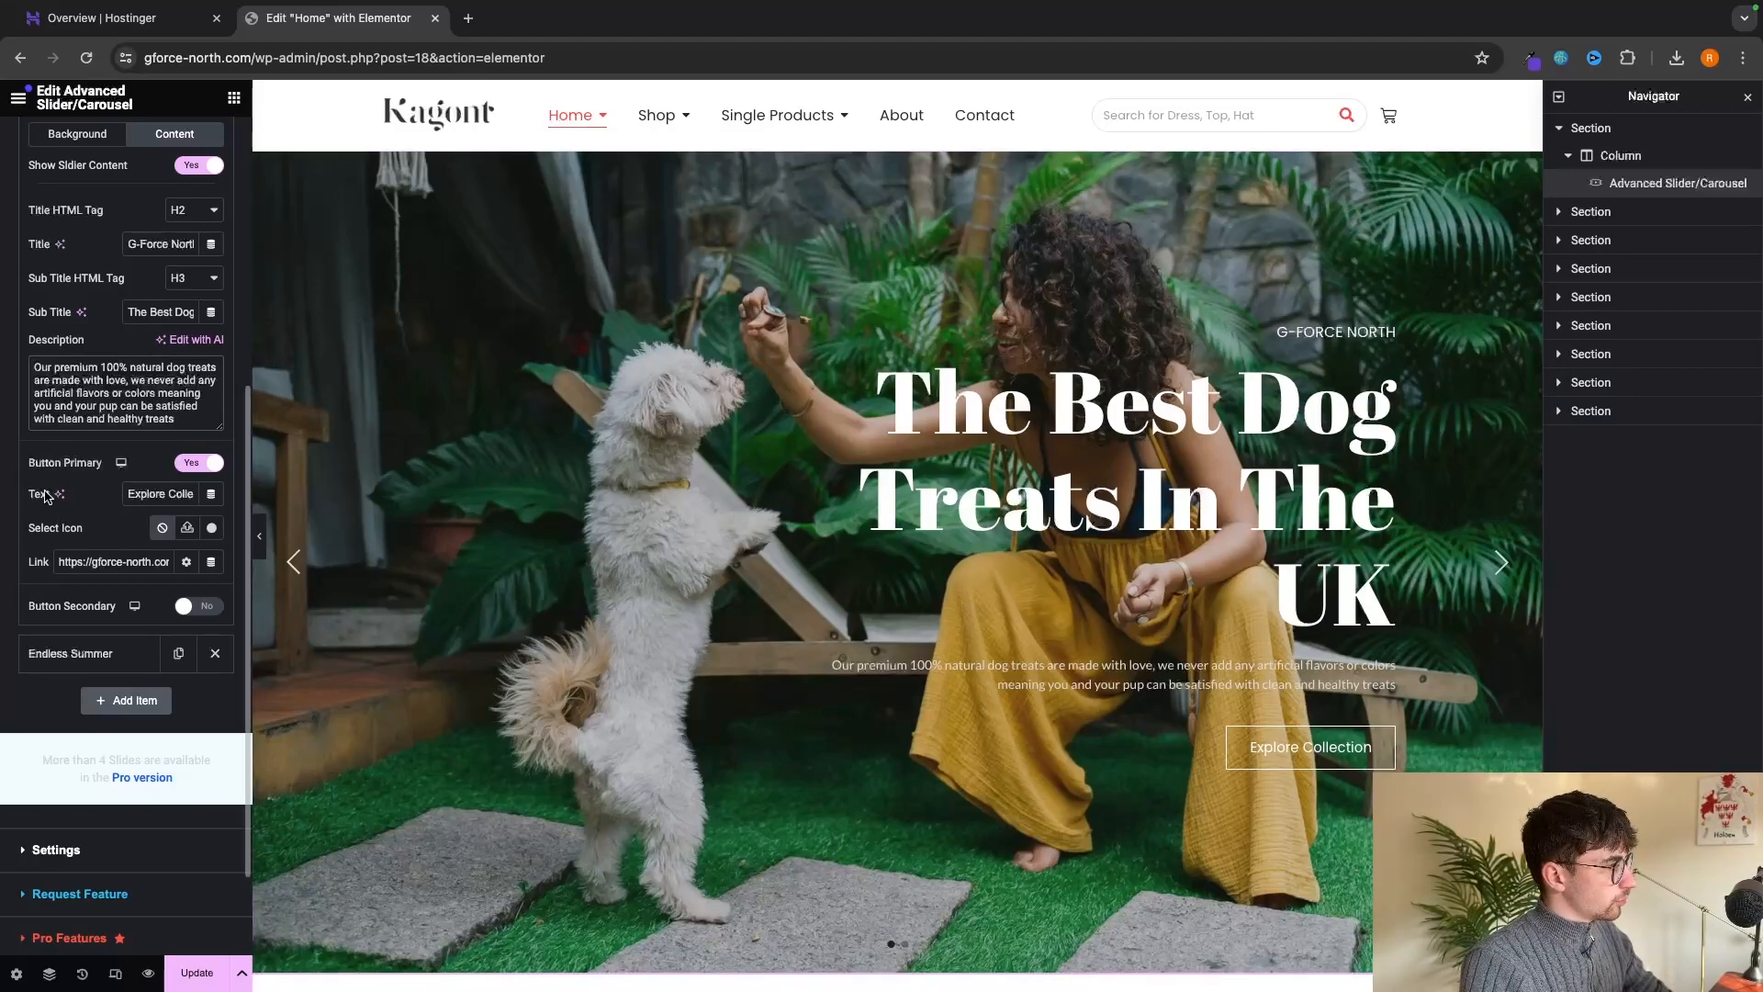
Set the slide's primary button text to "Shop Now" and update the page.
drag(128, 493, 247, 494)
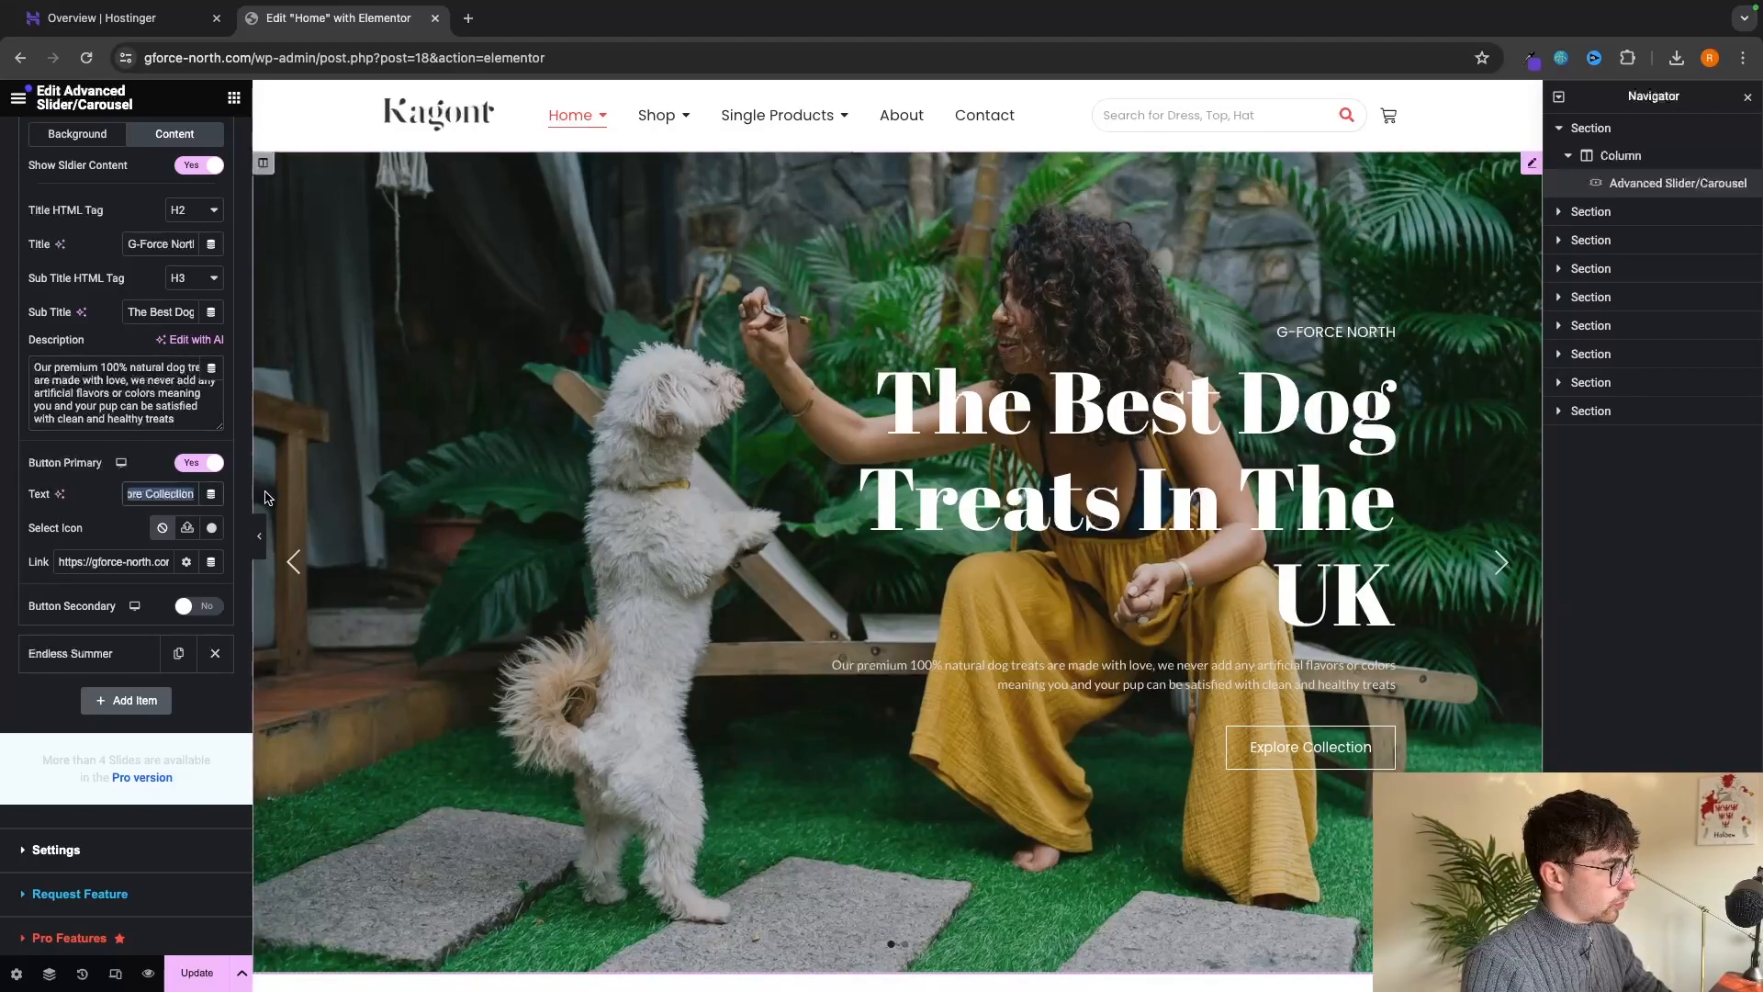
text(Shop Now)
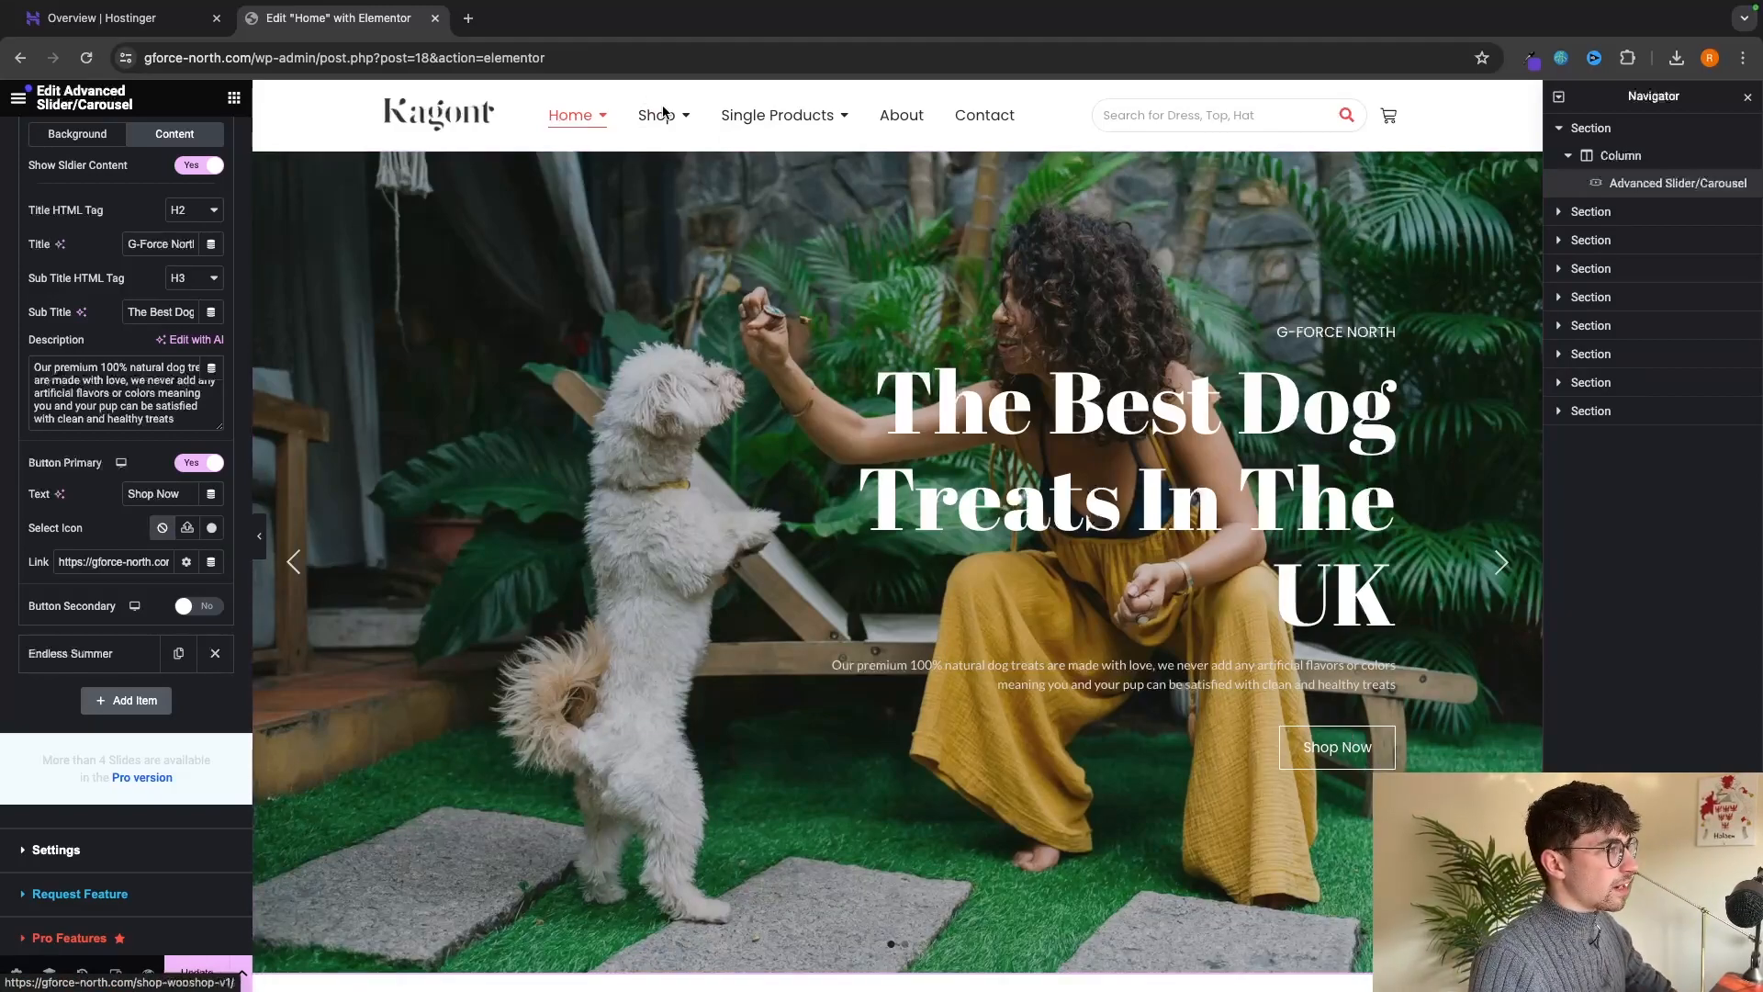
mouse_move(676, 123)
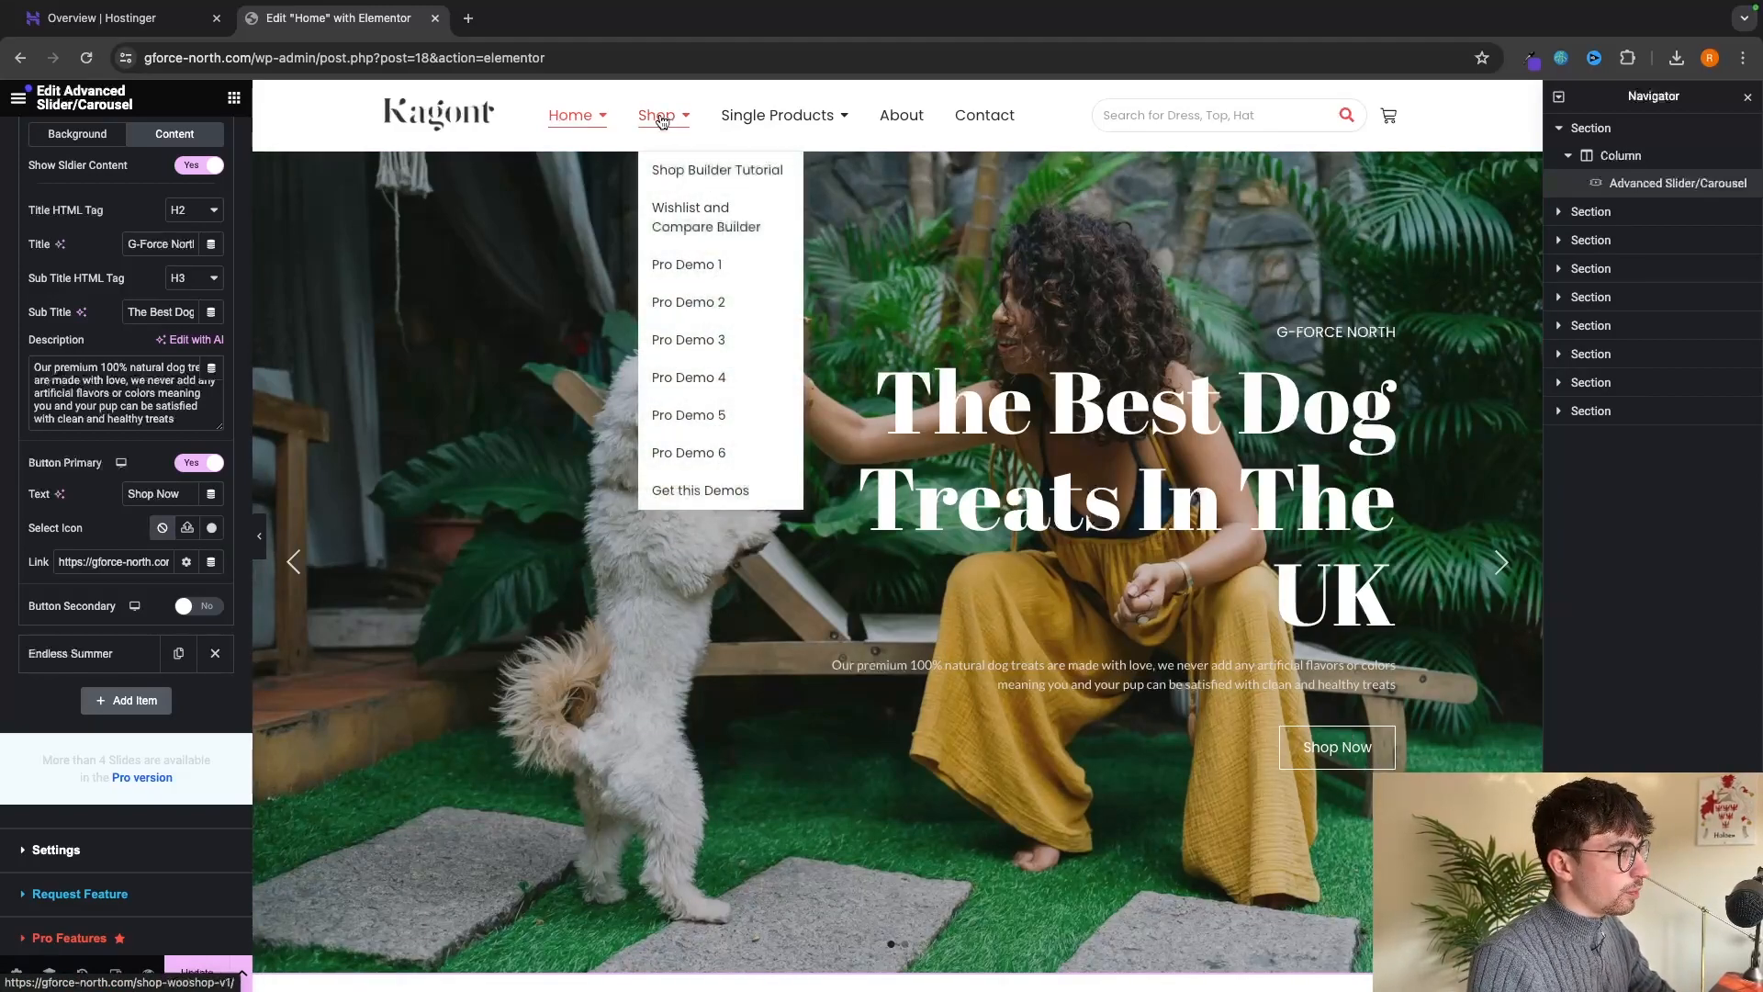
click(175, 971)
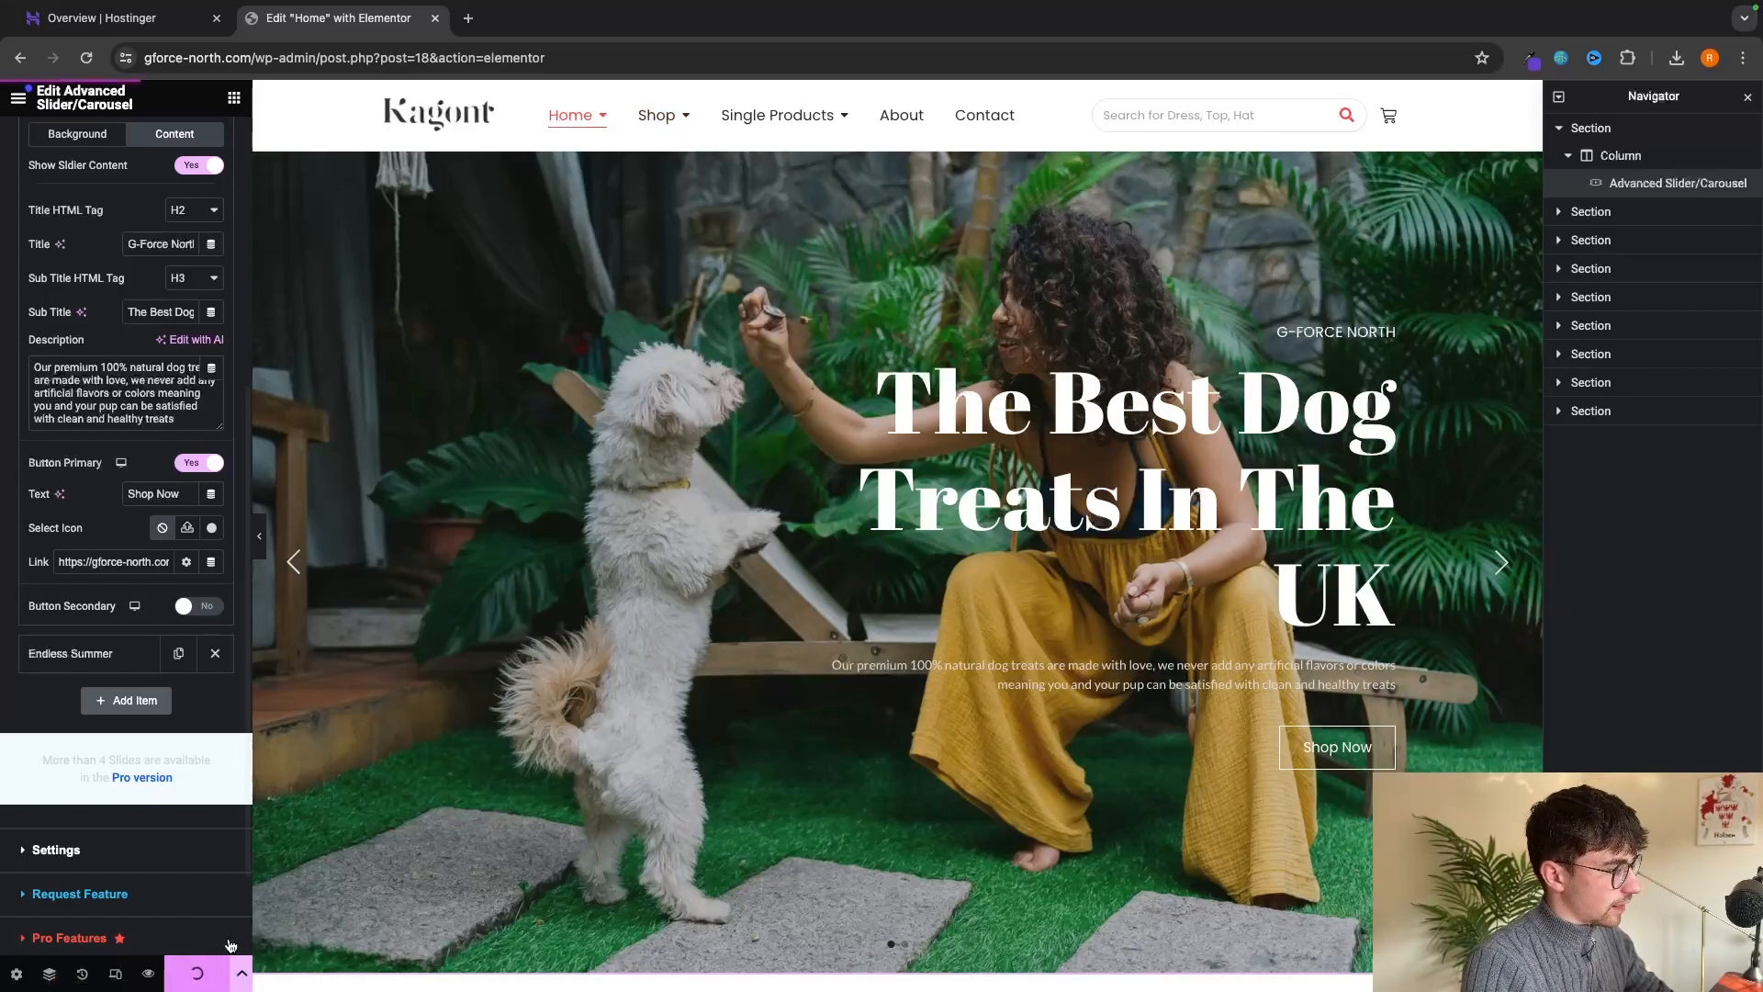
Open the Shop page from the home page preview and copy its address, gforce-north.com/shop-wooshop-v1/.
click(149, 975)
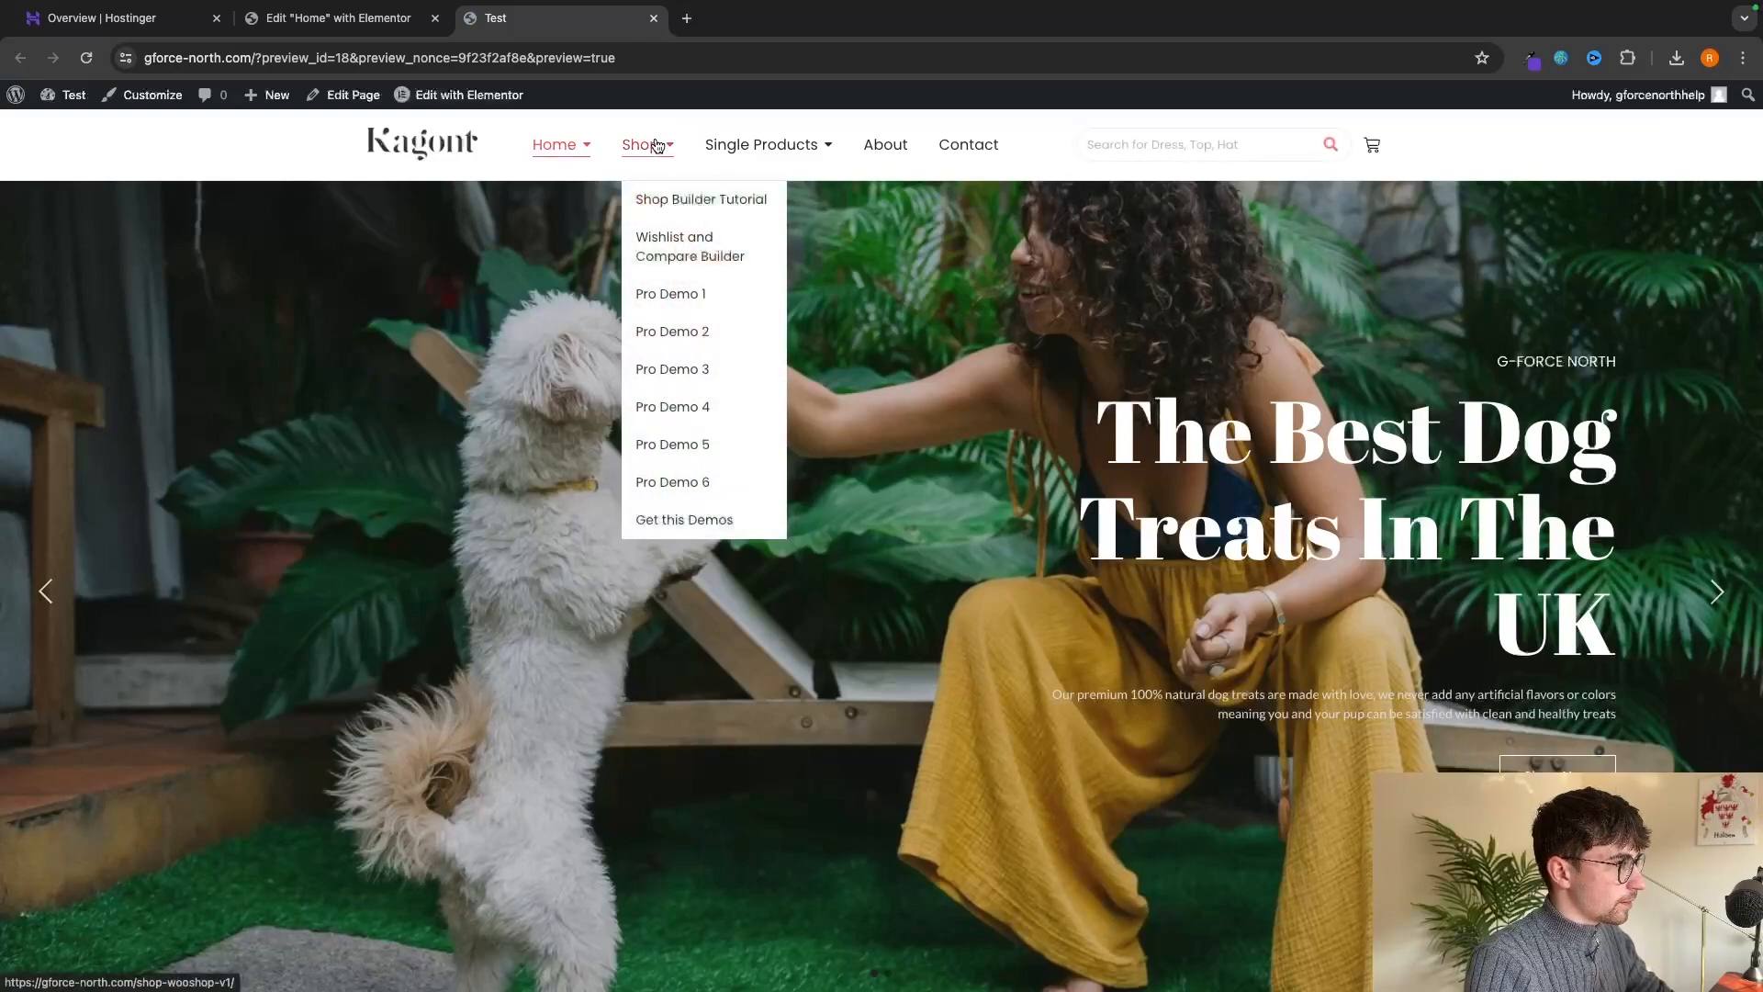
click(643, 144)
scroll(1184, 497, down, 8)
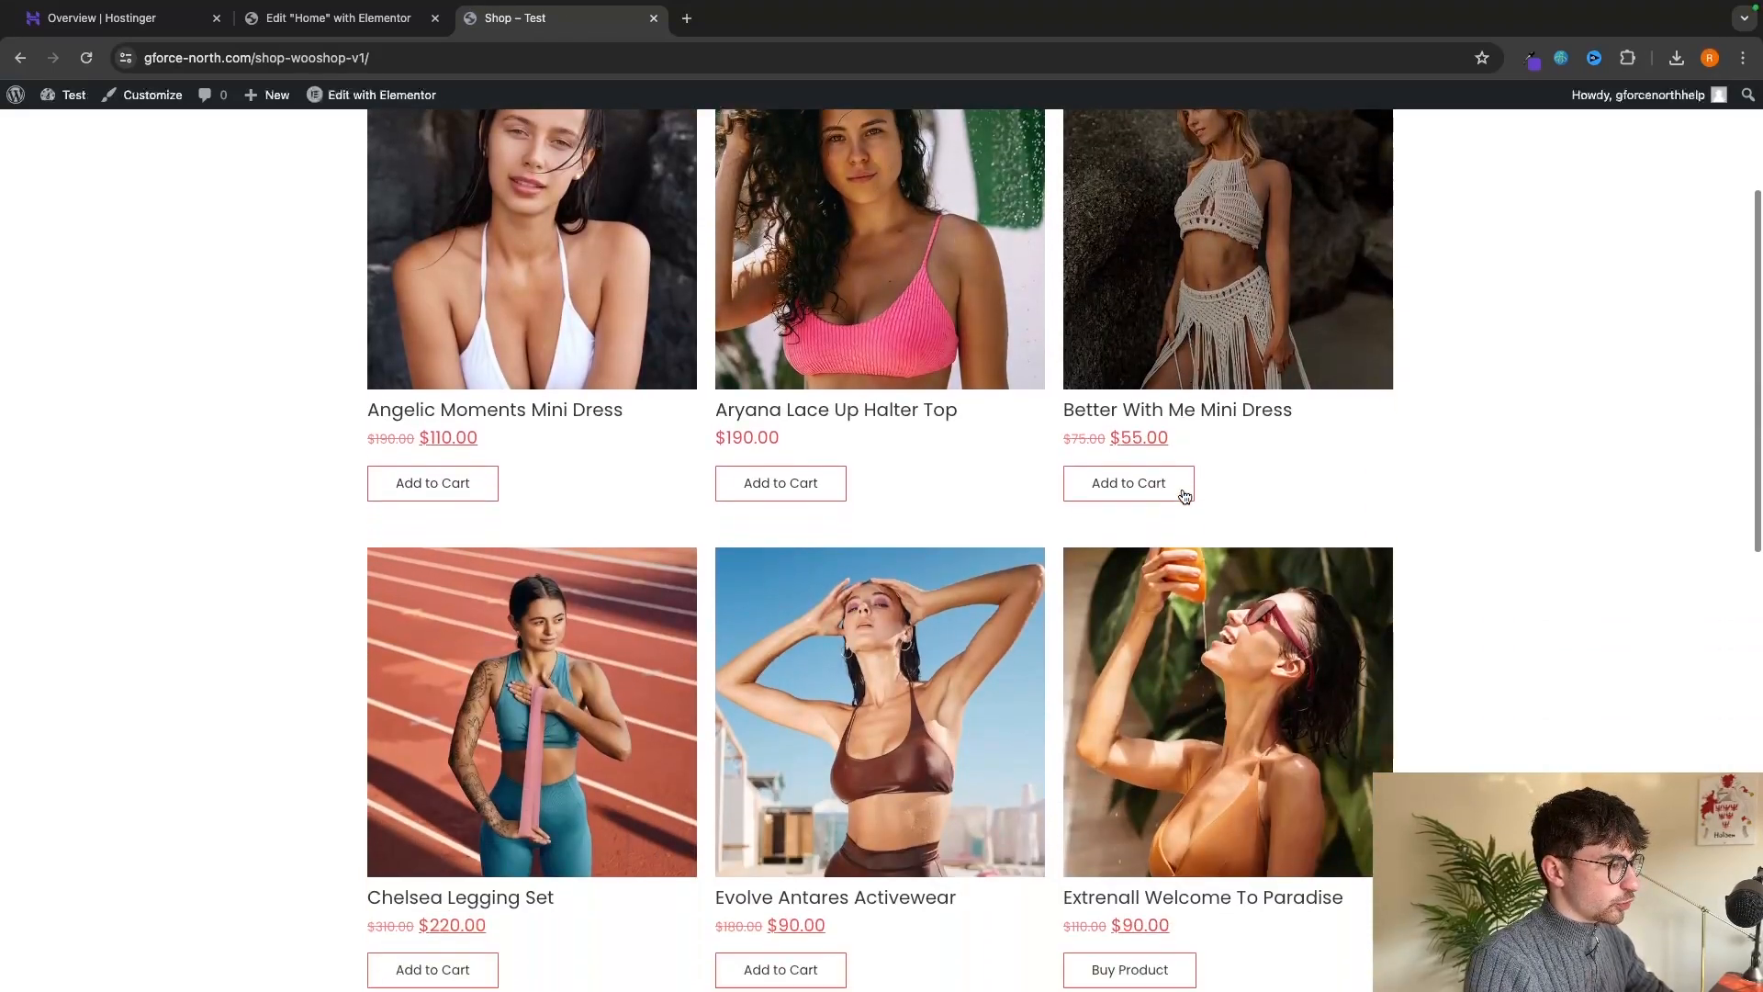
scroll(1183, 497, up, 4)
scroll(1184, 497, up, 5)
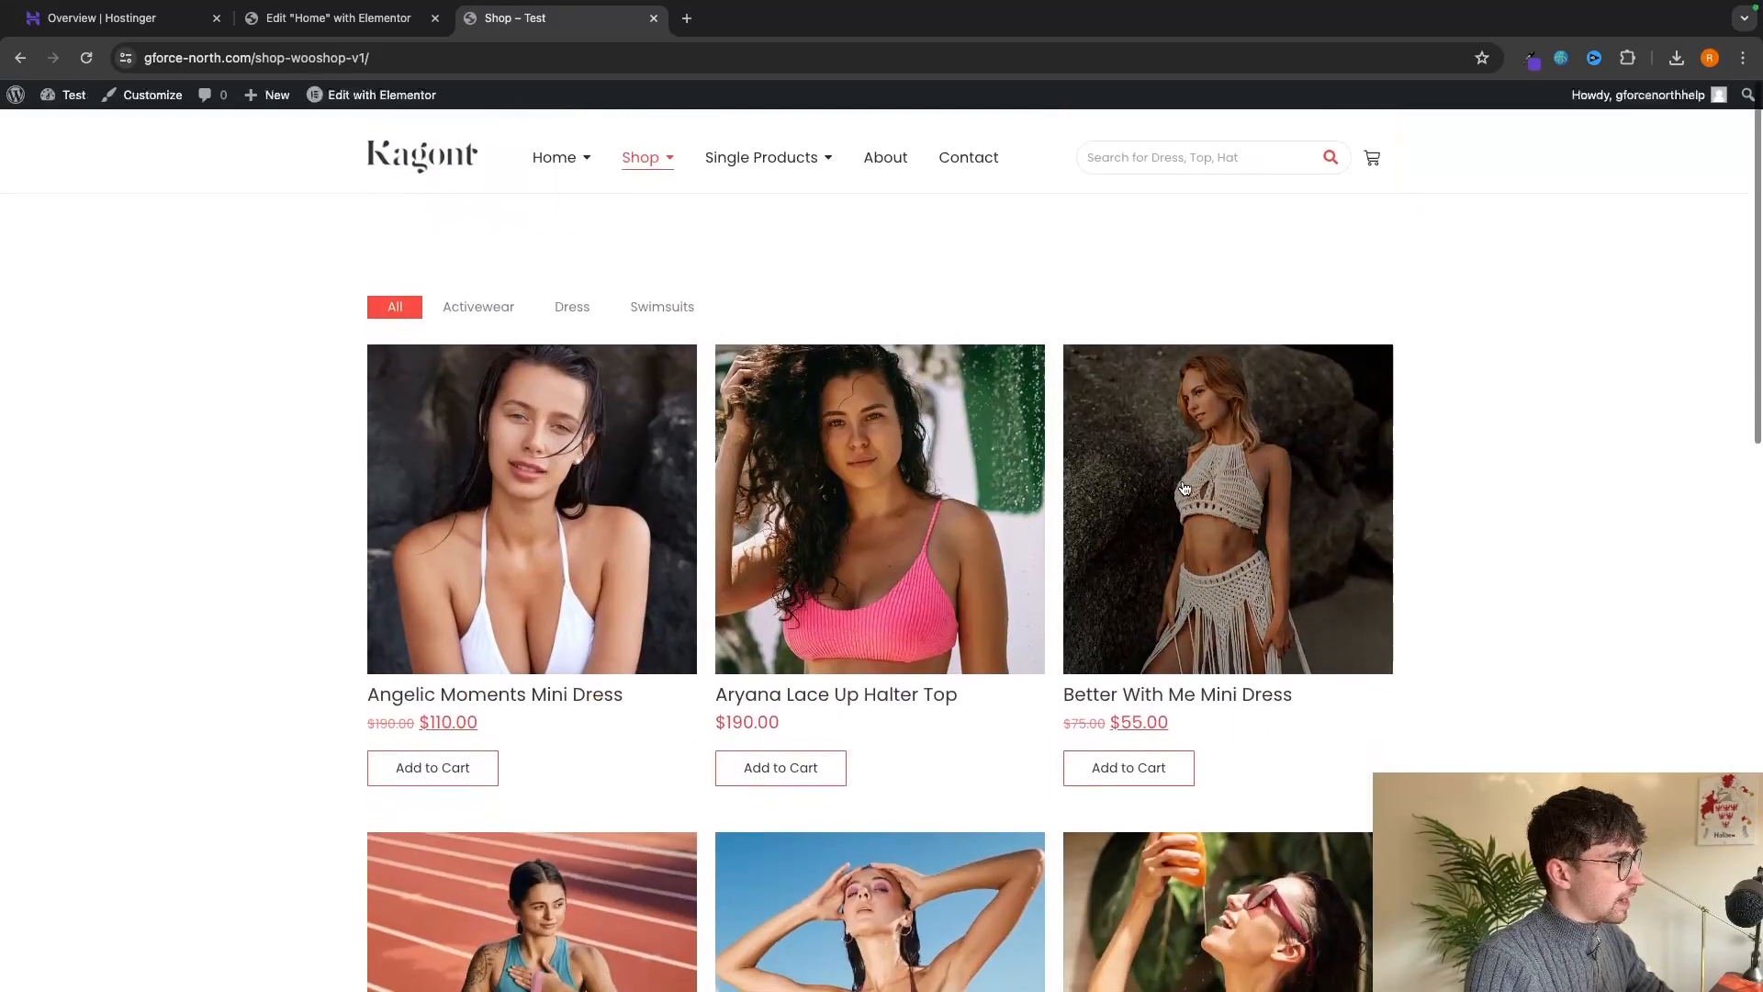
drag(416, 52, 138, 57)
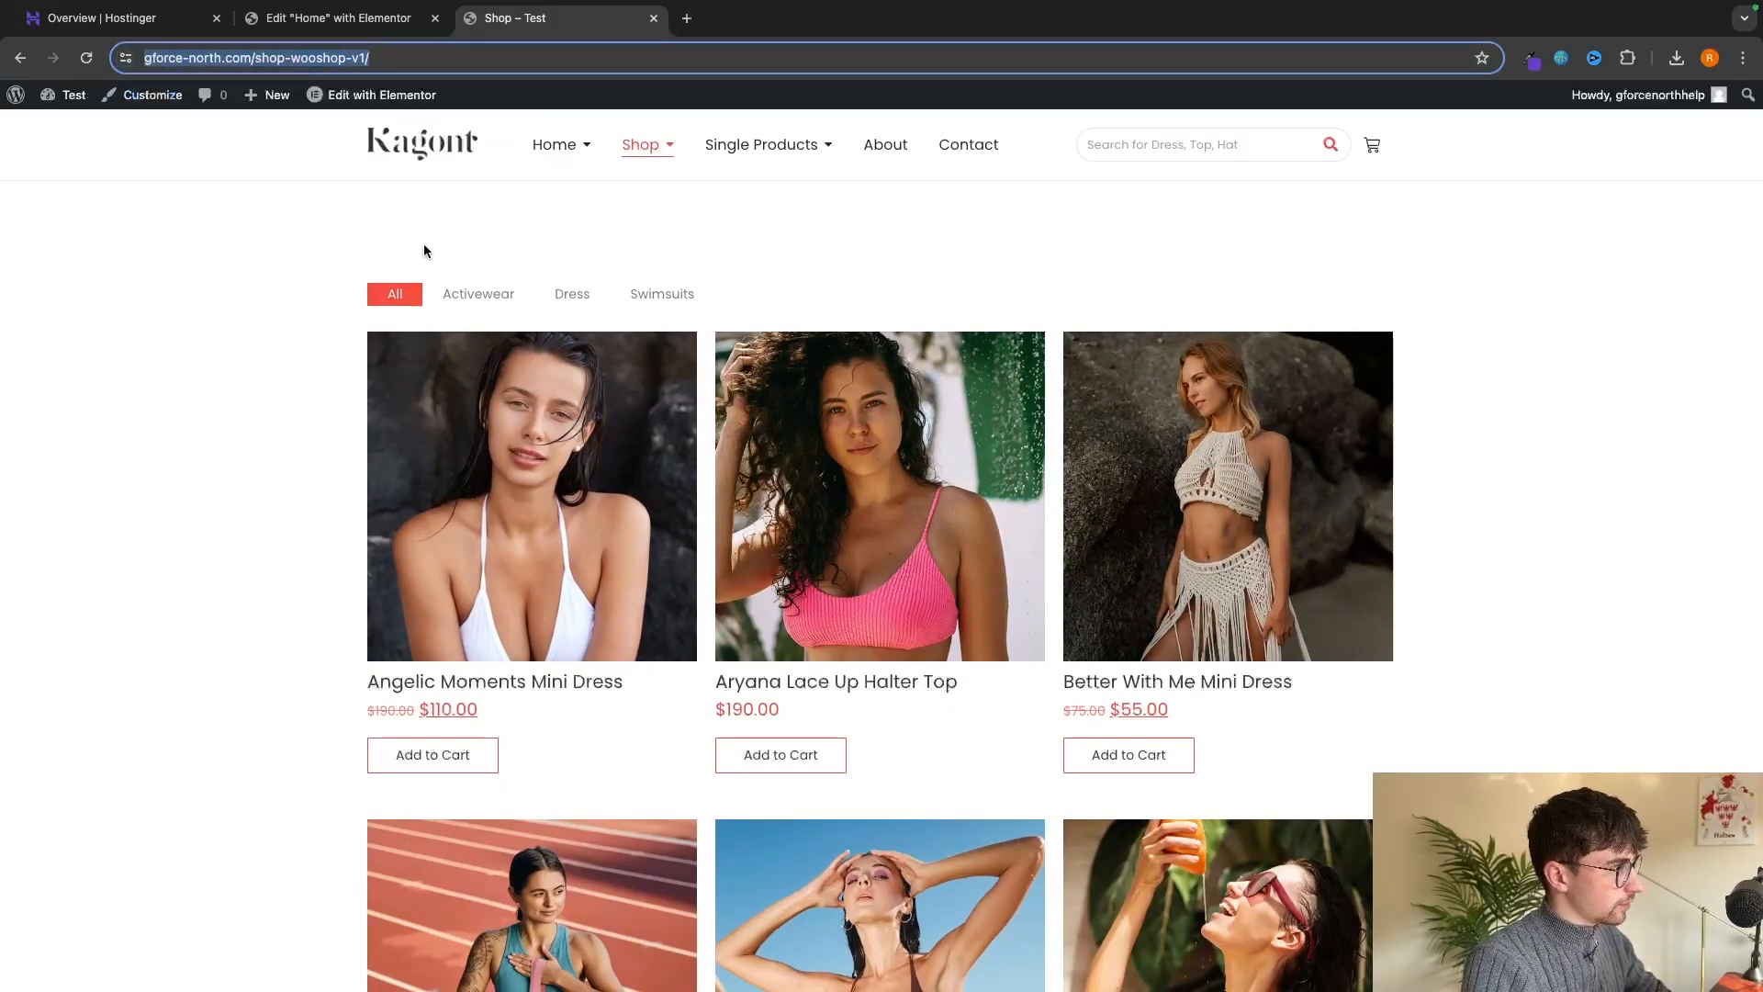
Reopen the home page in the Elementor editor and select the hero slider.
click(554, 145)
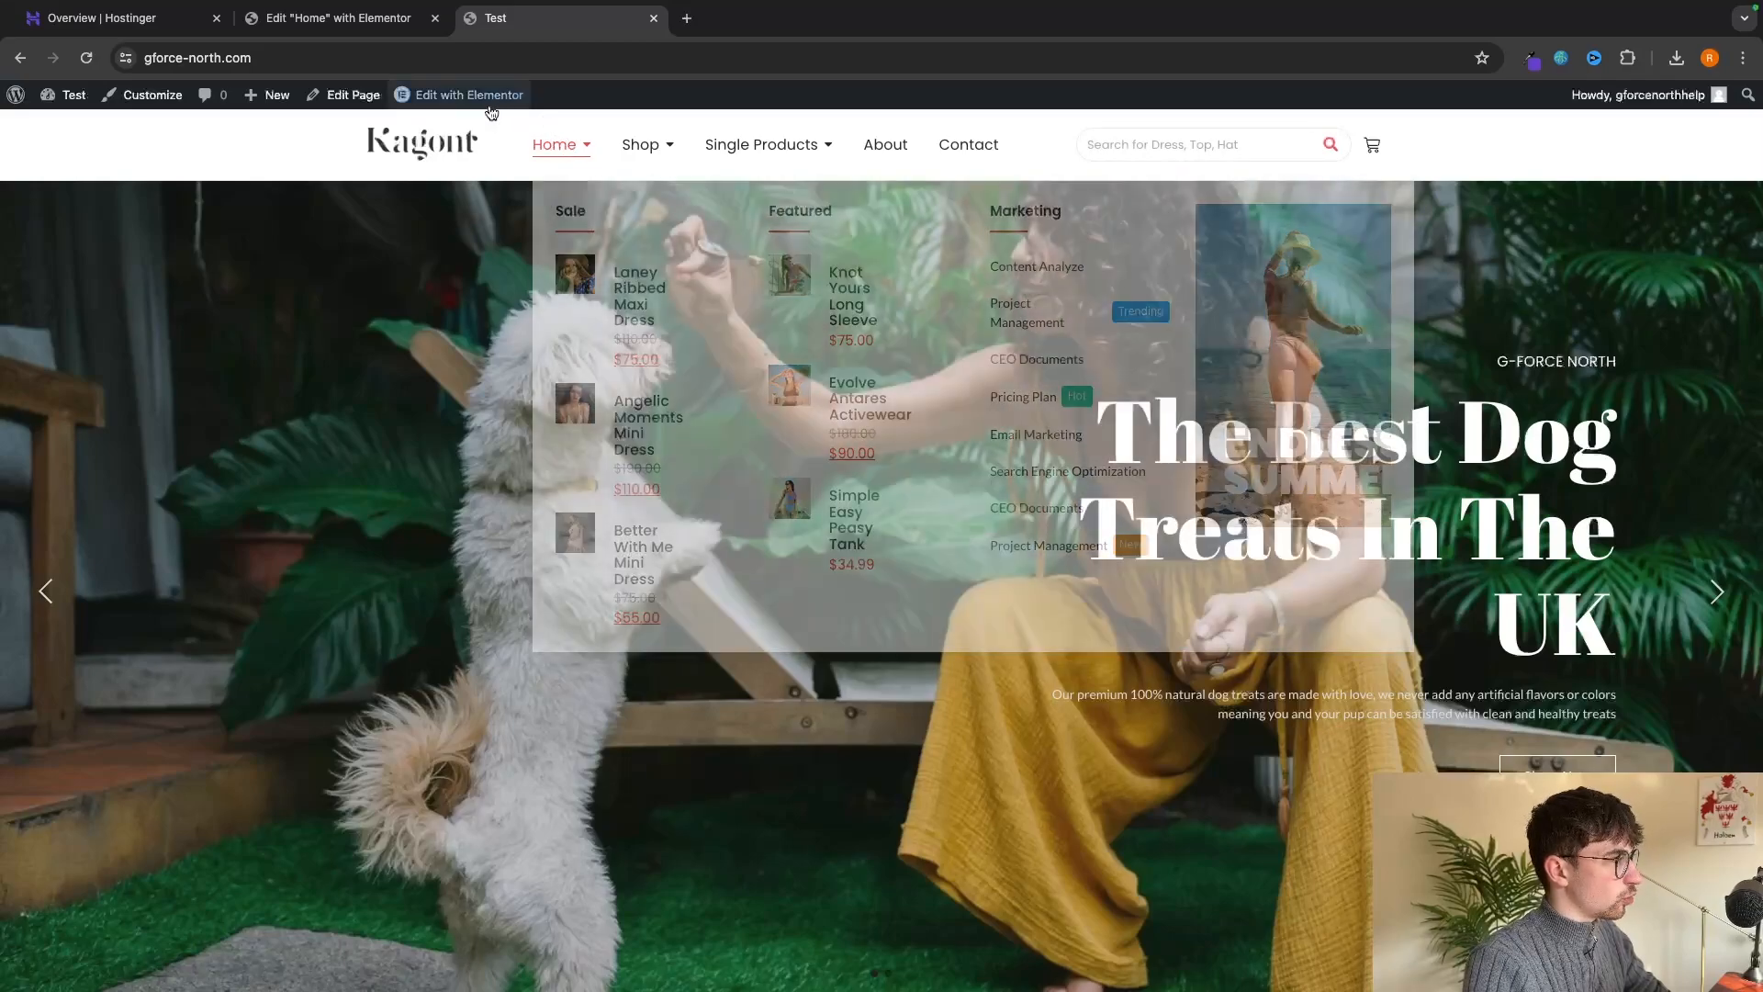
click(489, 108)
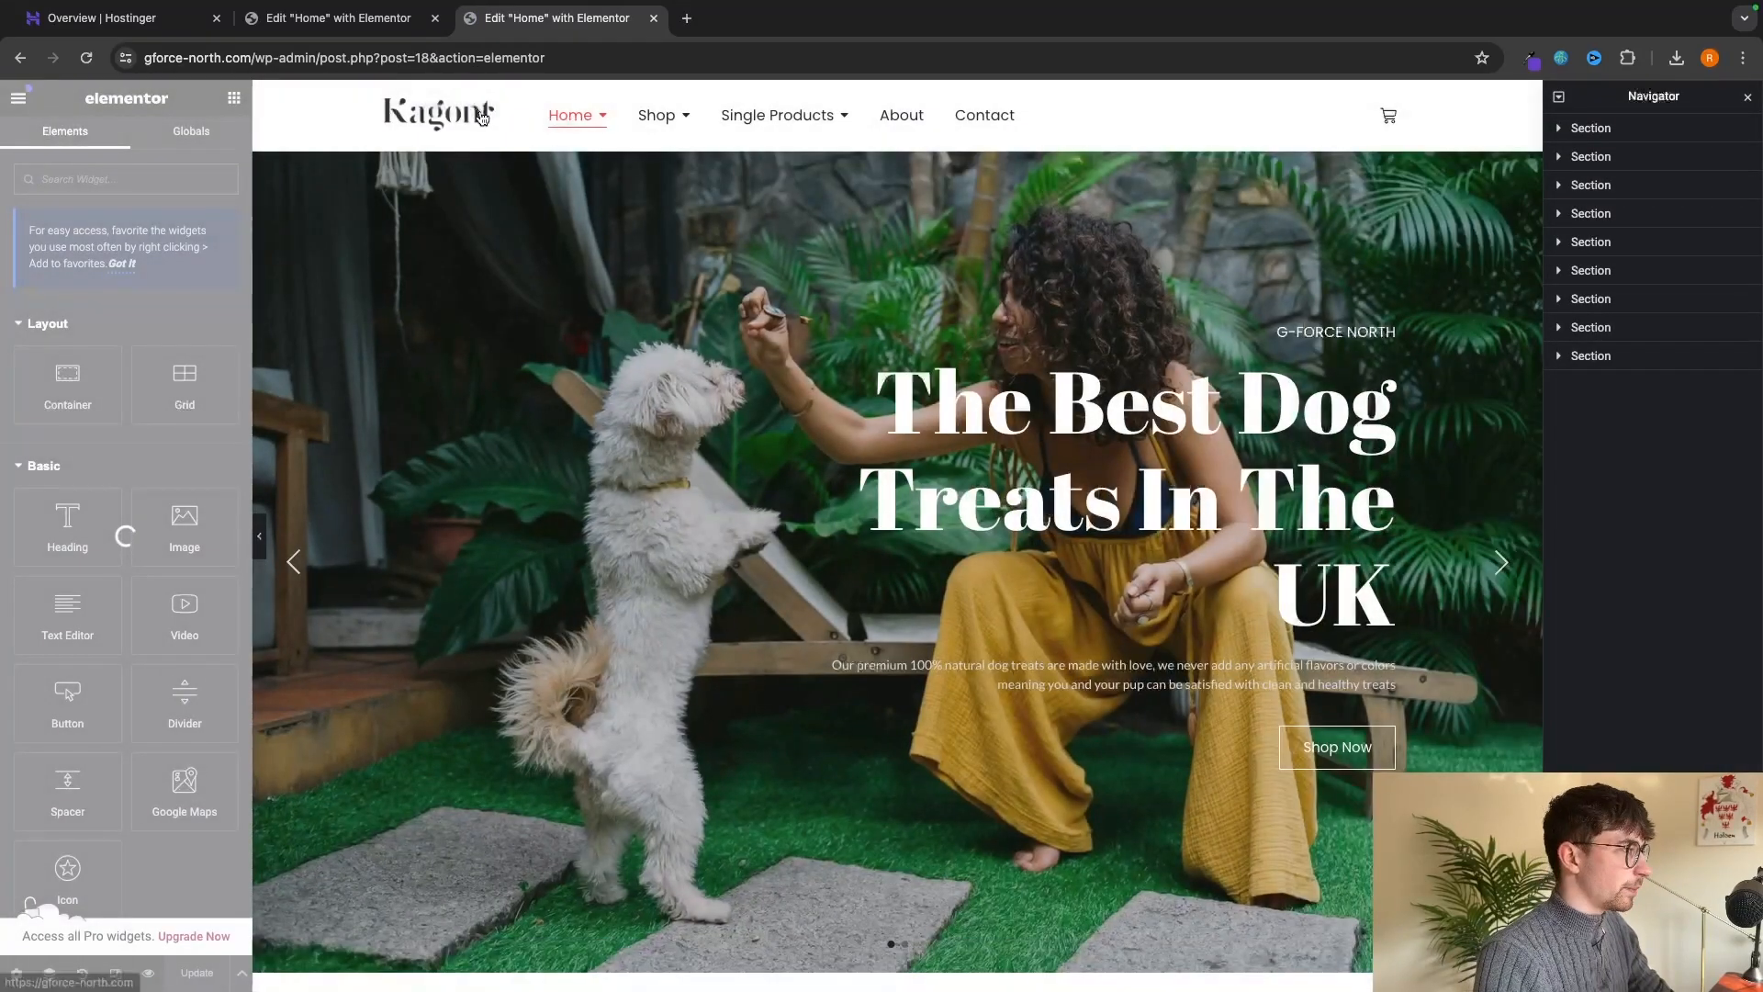
click(808, 233)
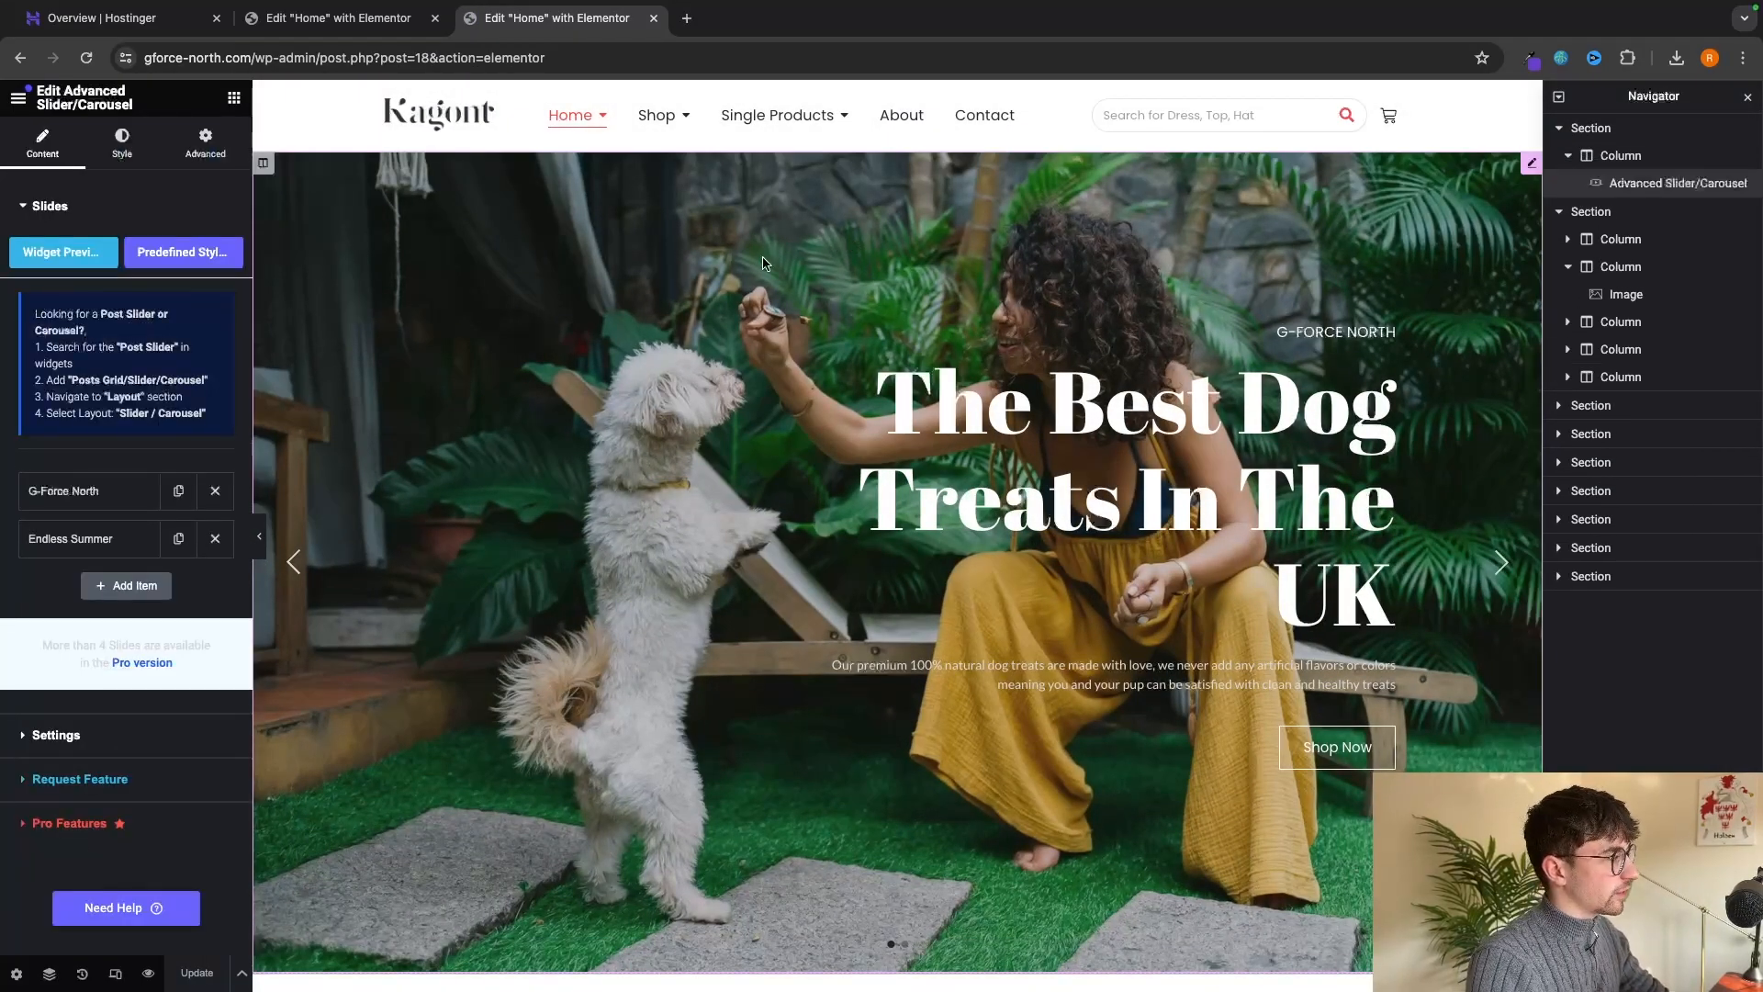
Link the G-Force North slide's Shop Now button to the copied Shop page address.
click(82, 488)
scroll(119, 551, down, 5)
scroll(119, 460, up, 2)
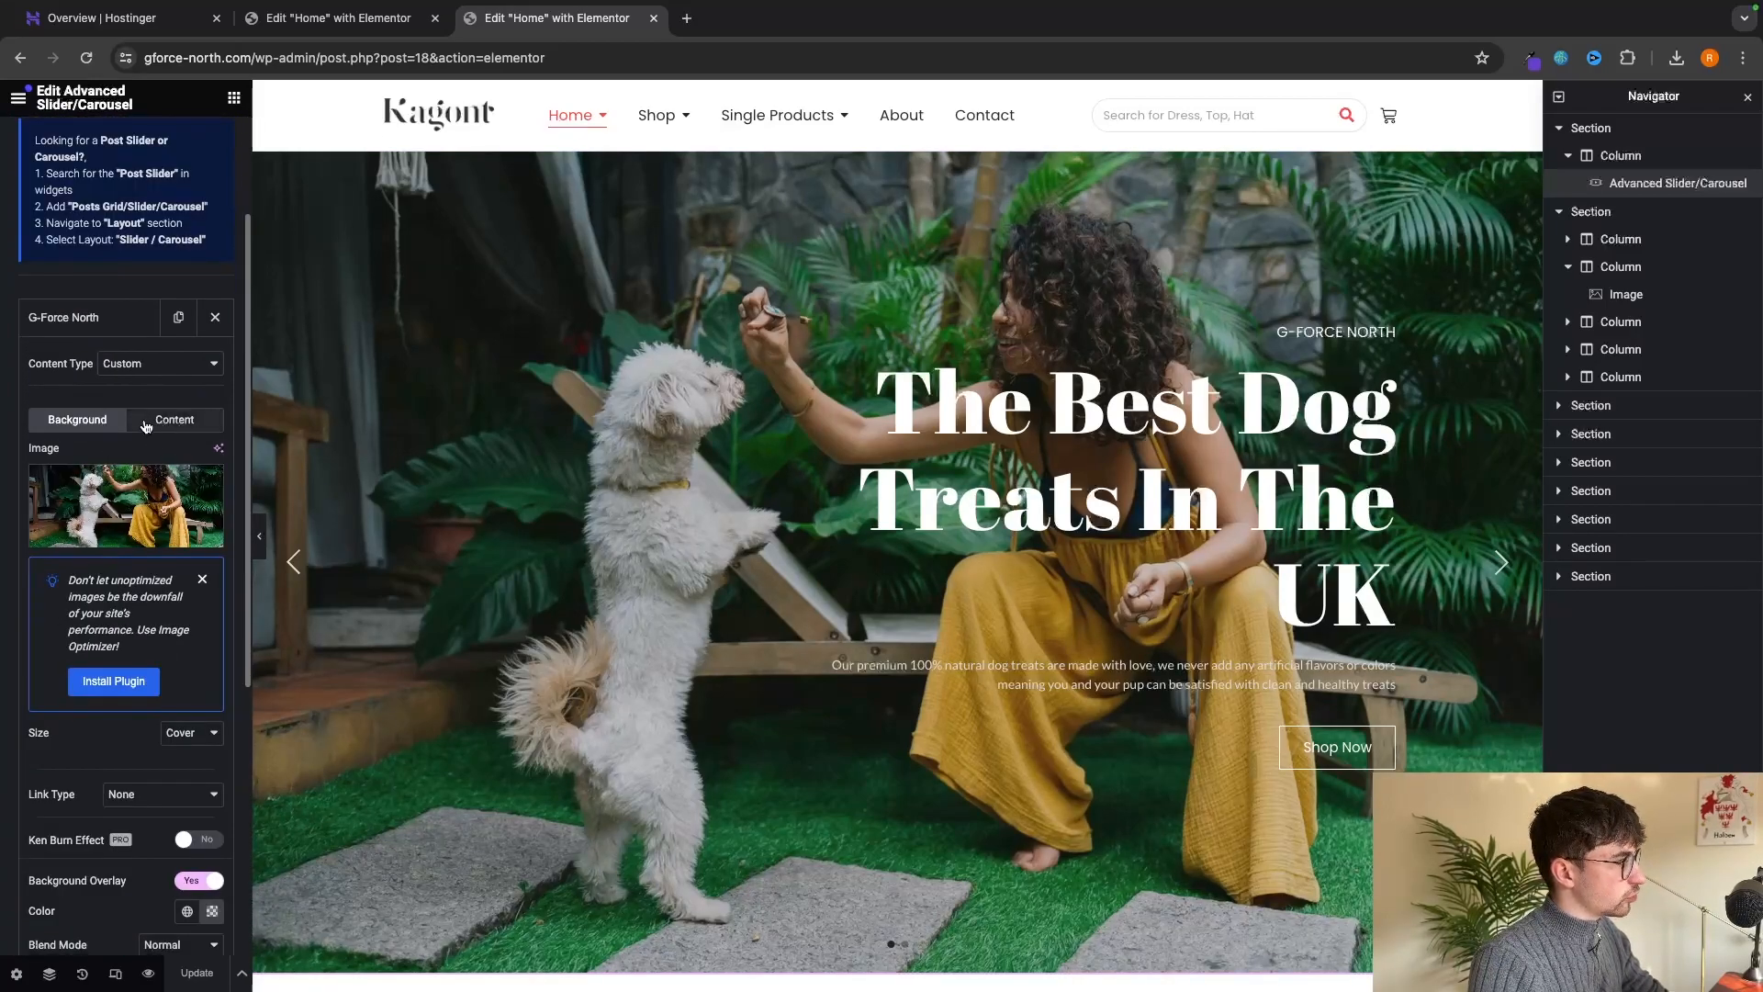
click(146, 424)
scroll(138, 551, down, 2)
triple_click(135, 717)
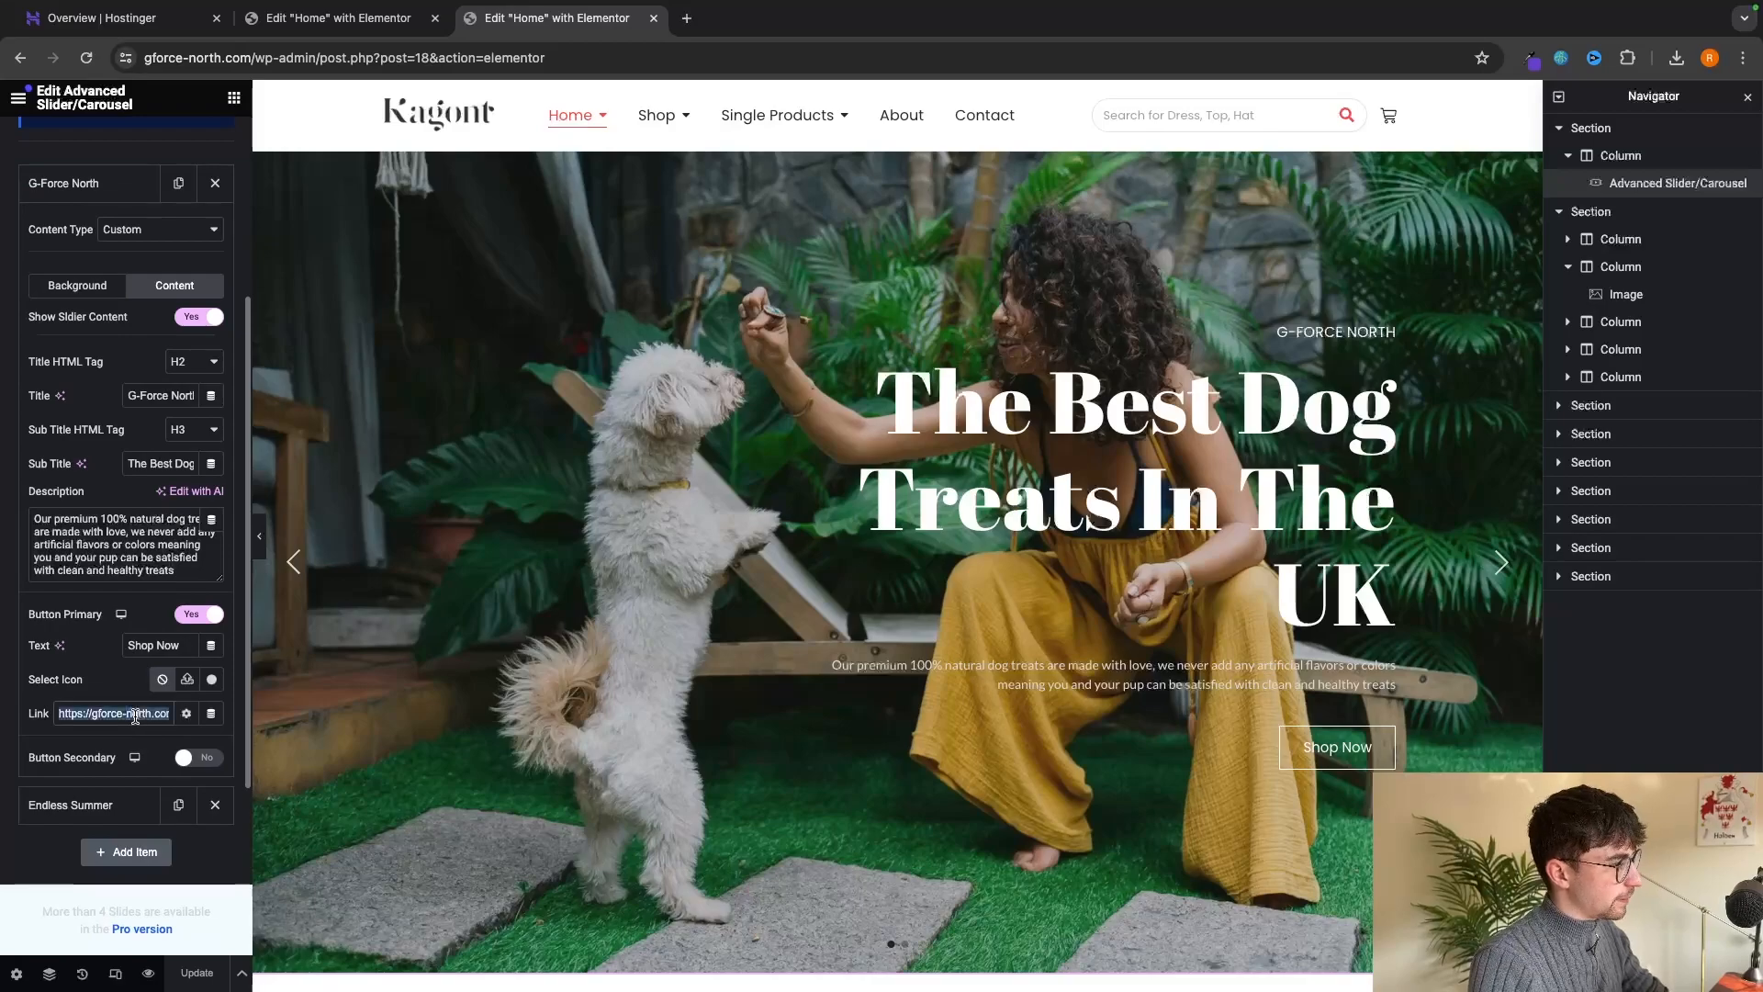
key(ctrl+v)
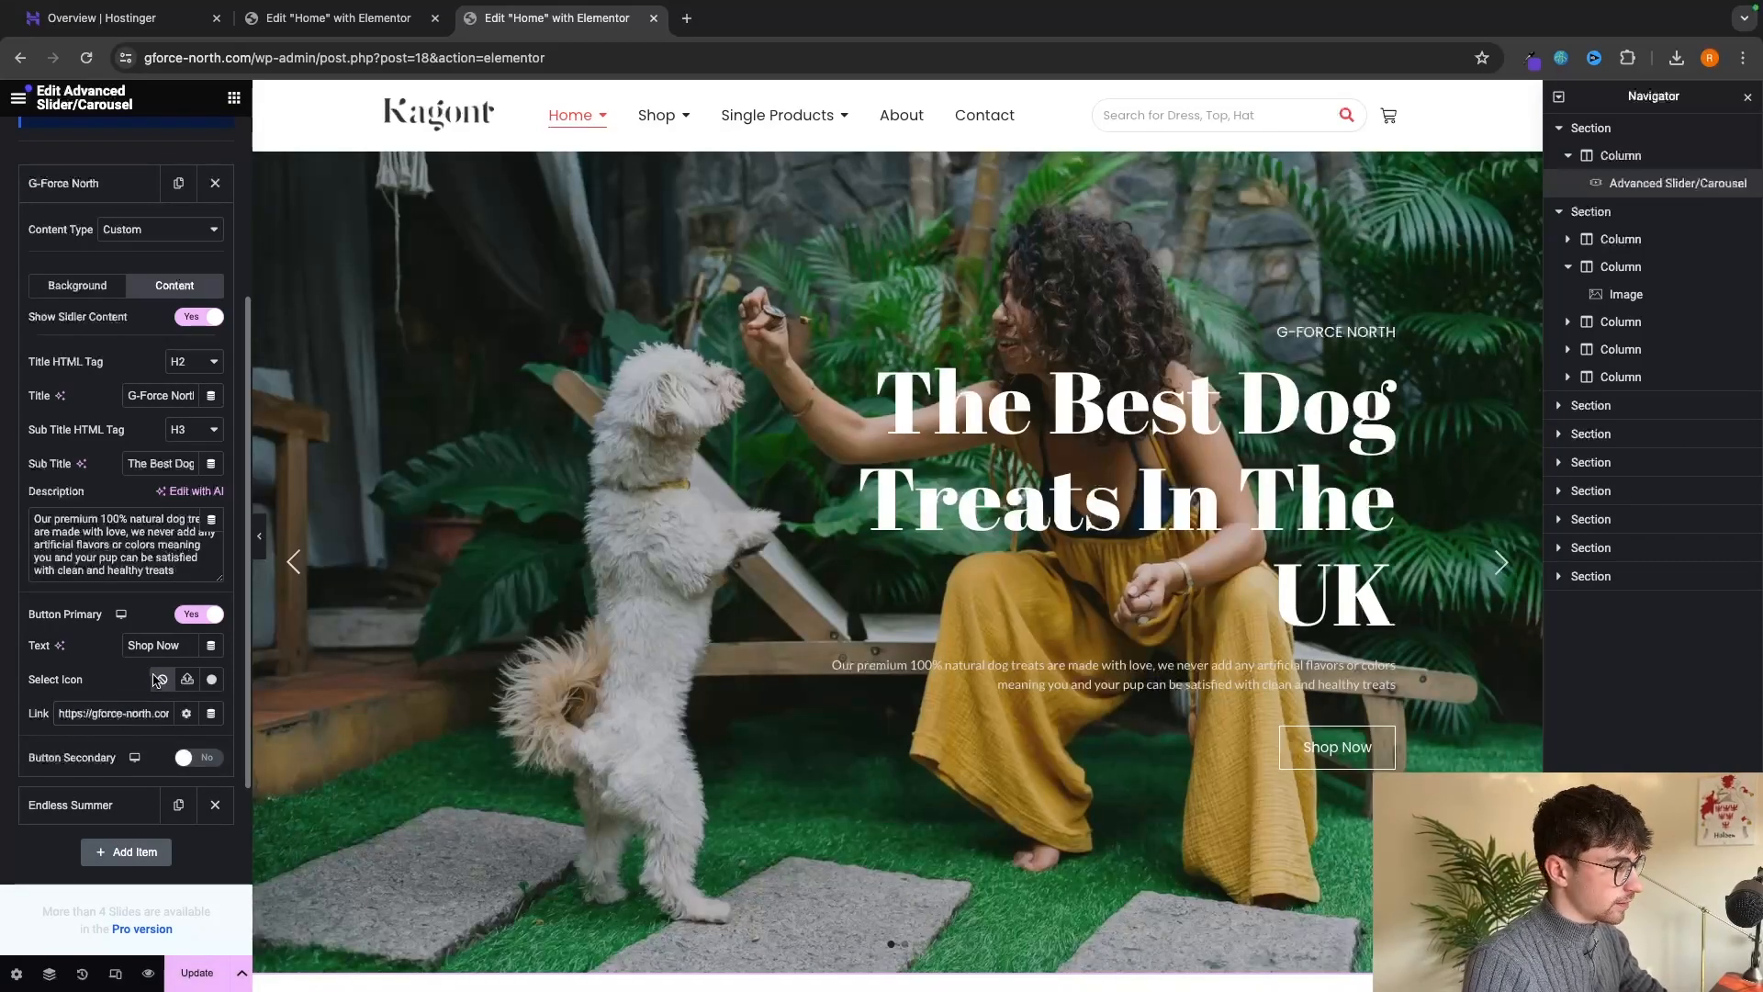
Preview the home page and test the hero slide's Shop Now button.
click(150, 973)
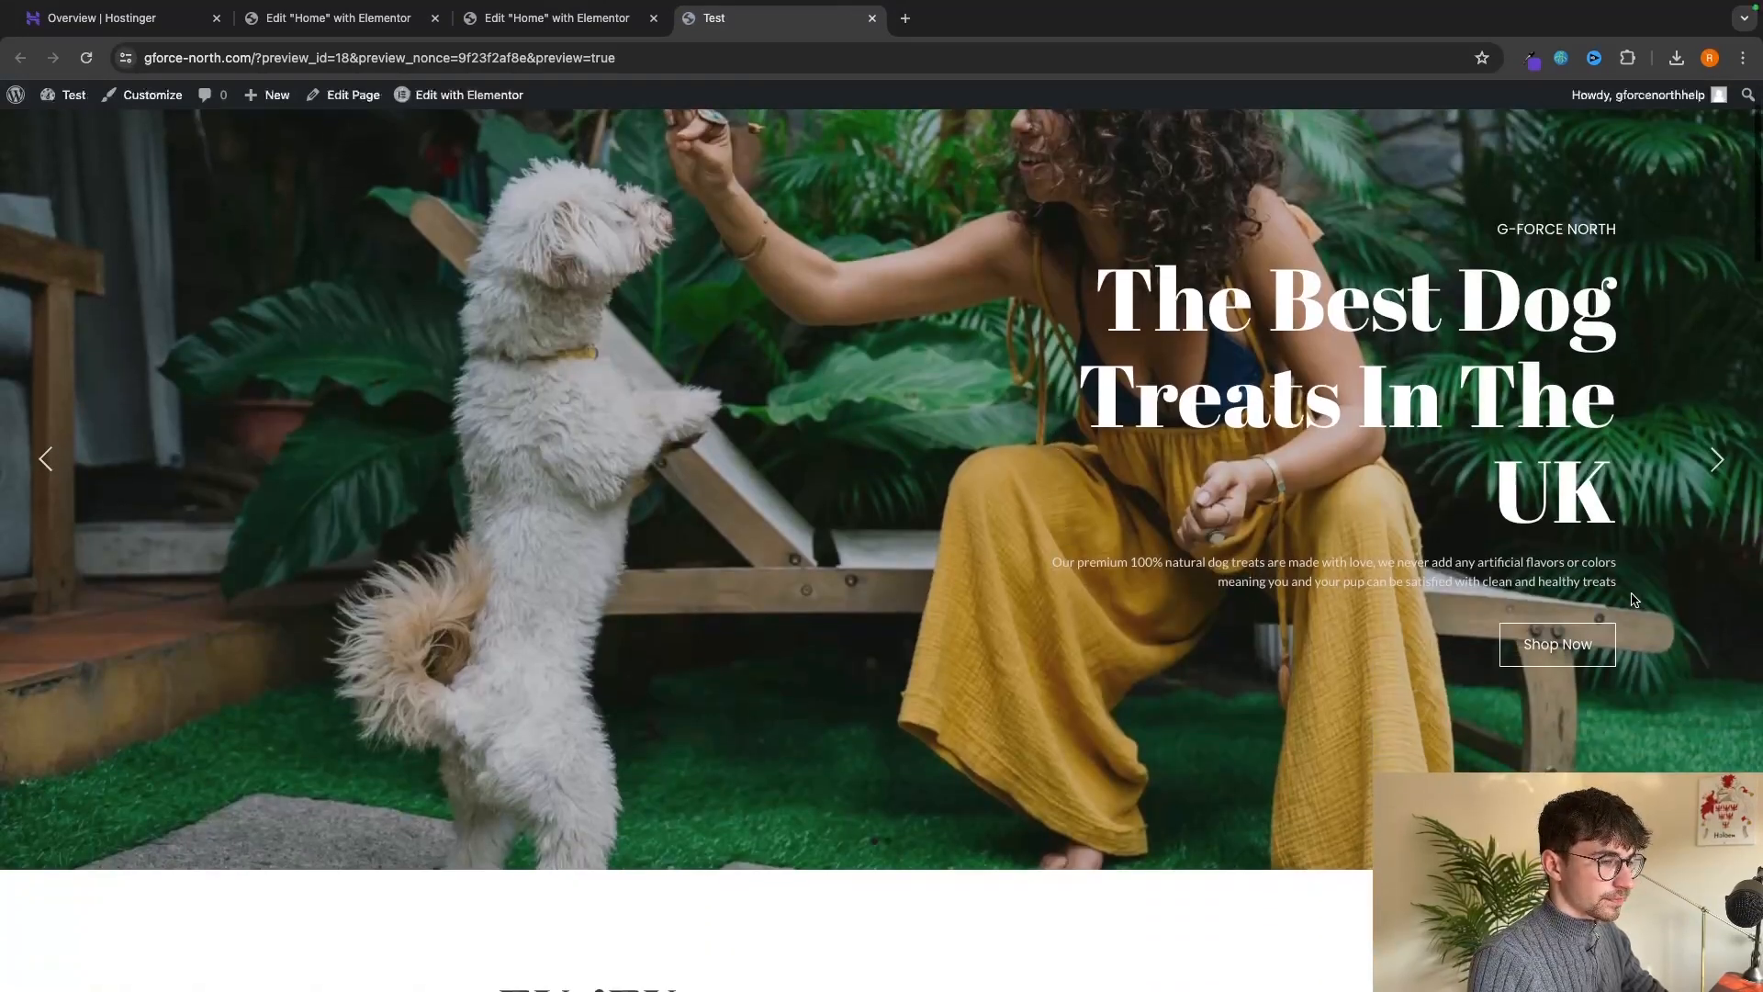
click(1572, 654)
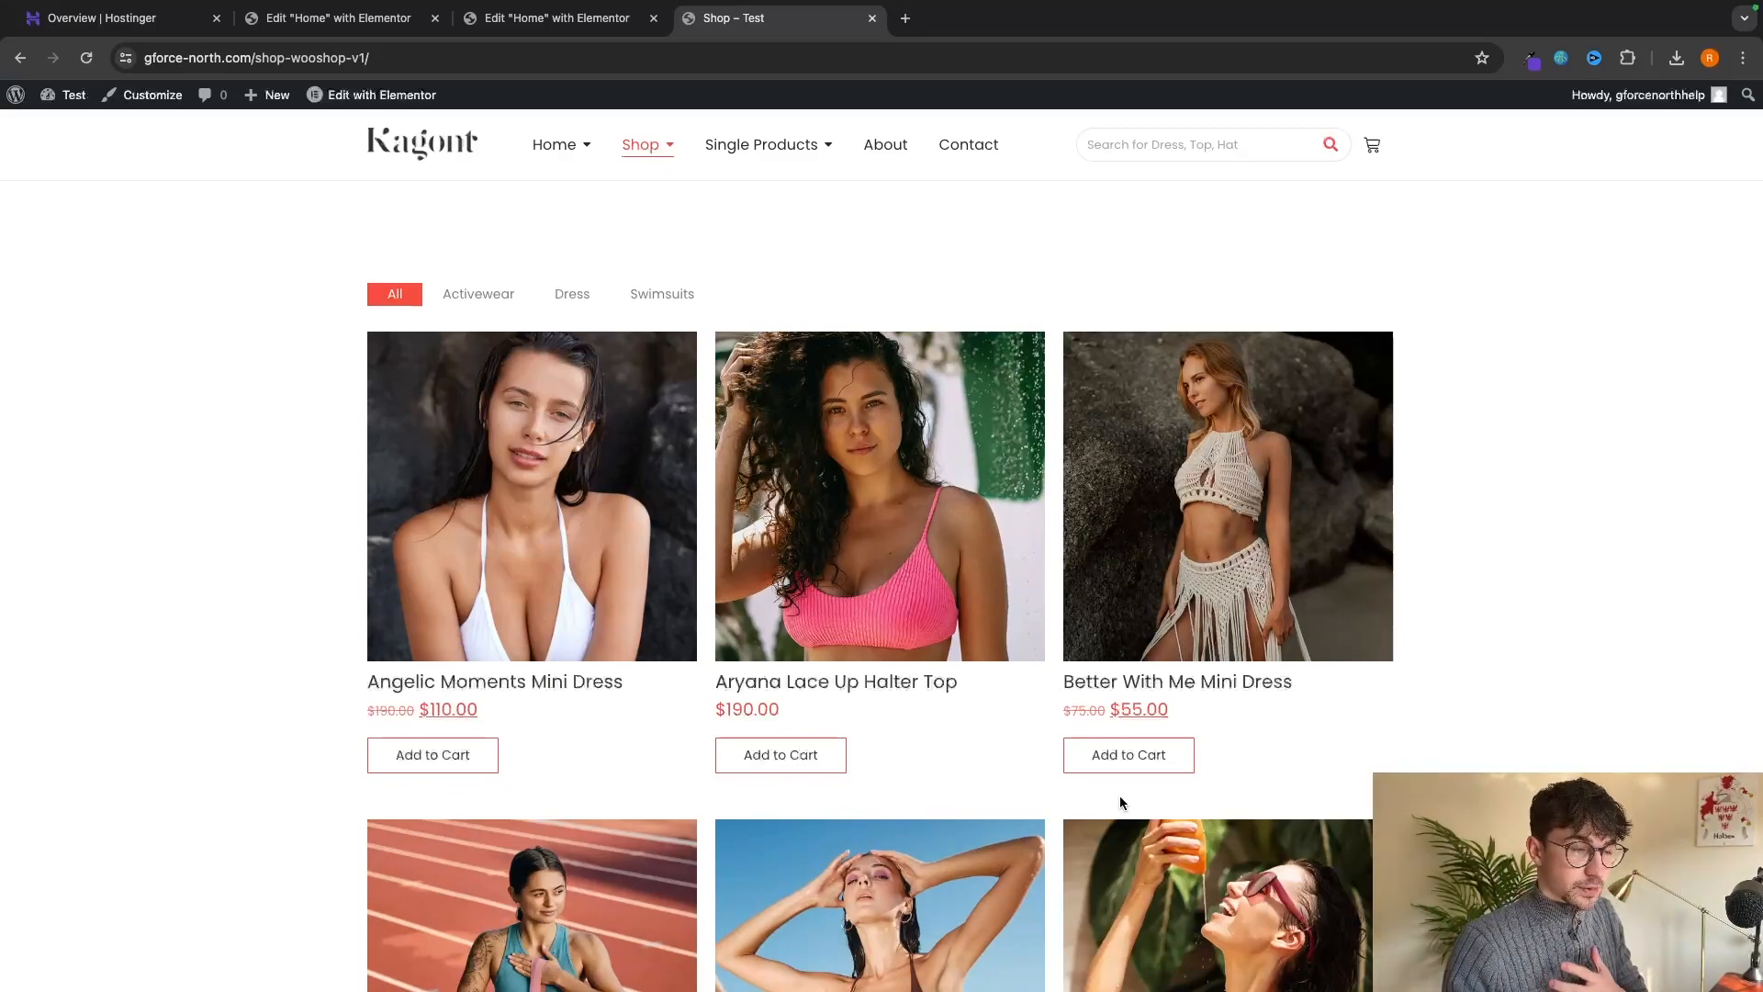
Return to editing the home page with Elementor and open the hero slider's Endless Summer slide settings.
click(520, 95)
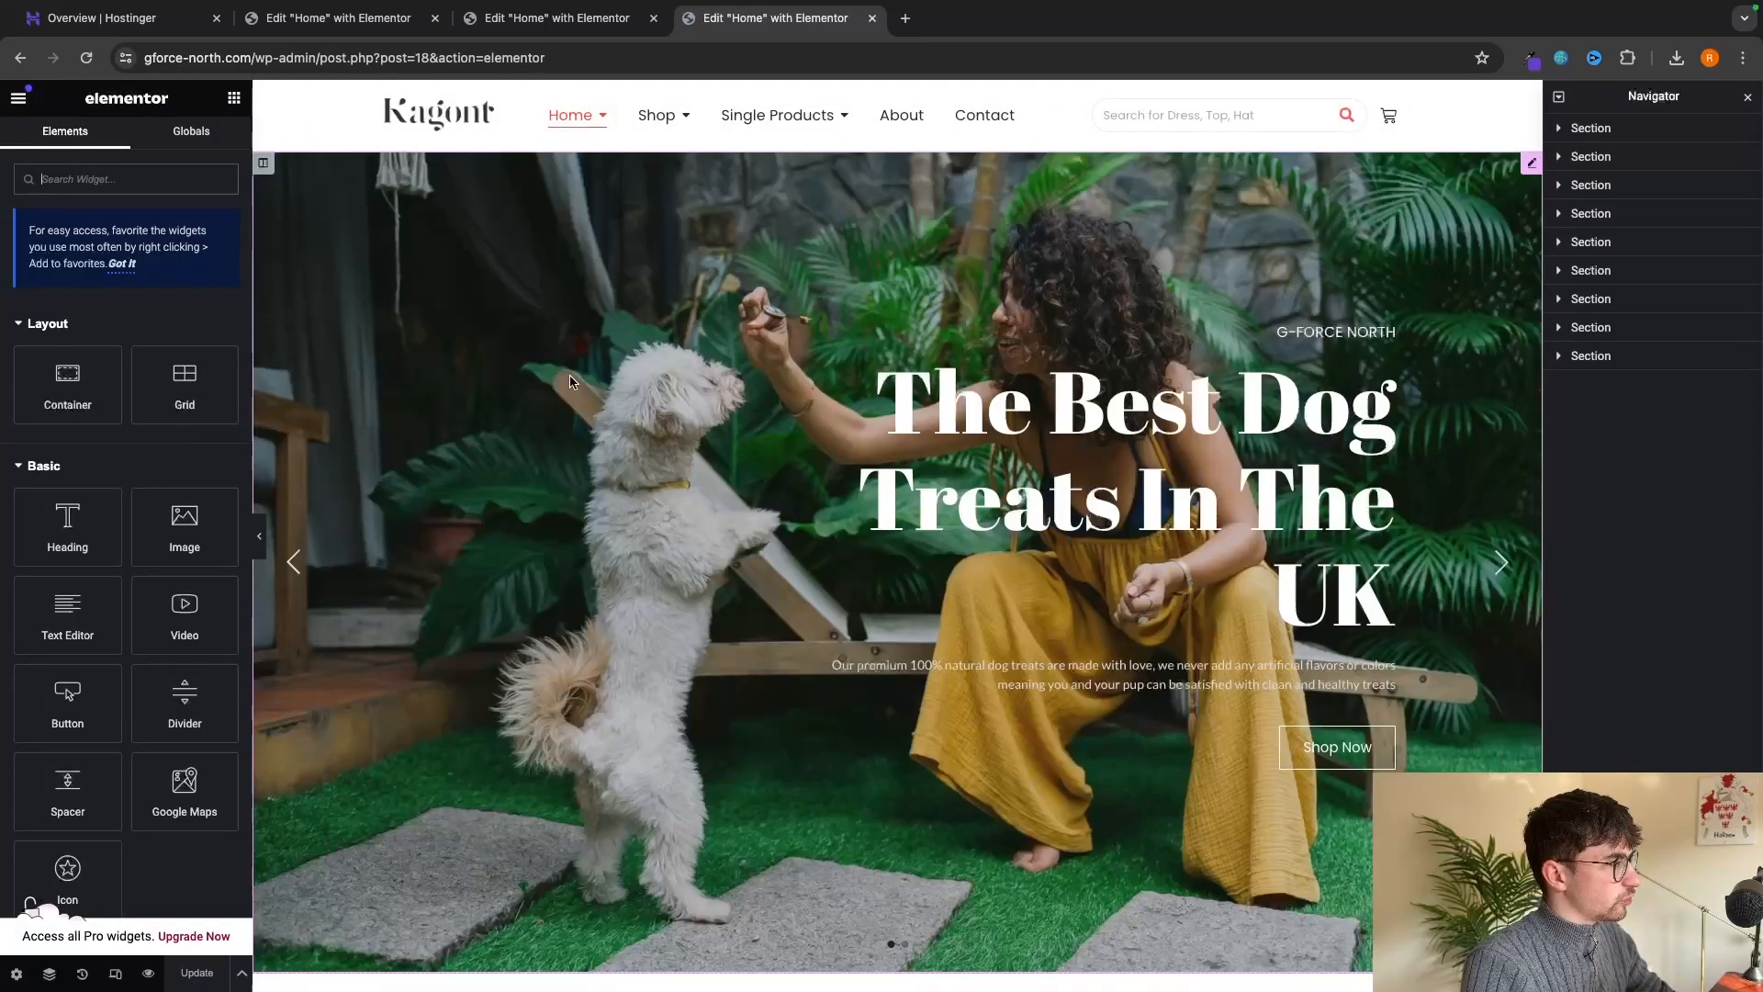
click(615, 389)
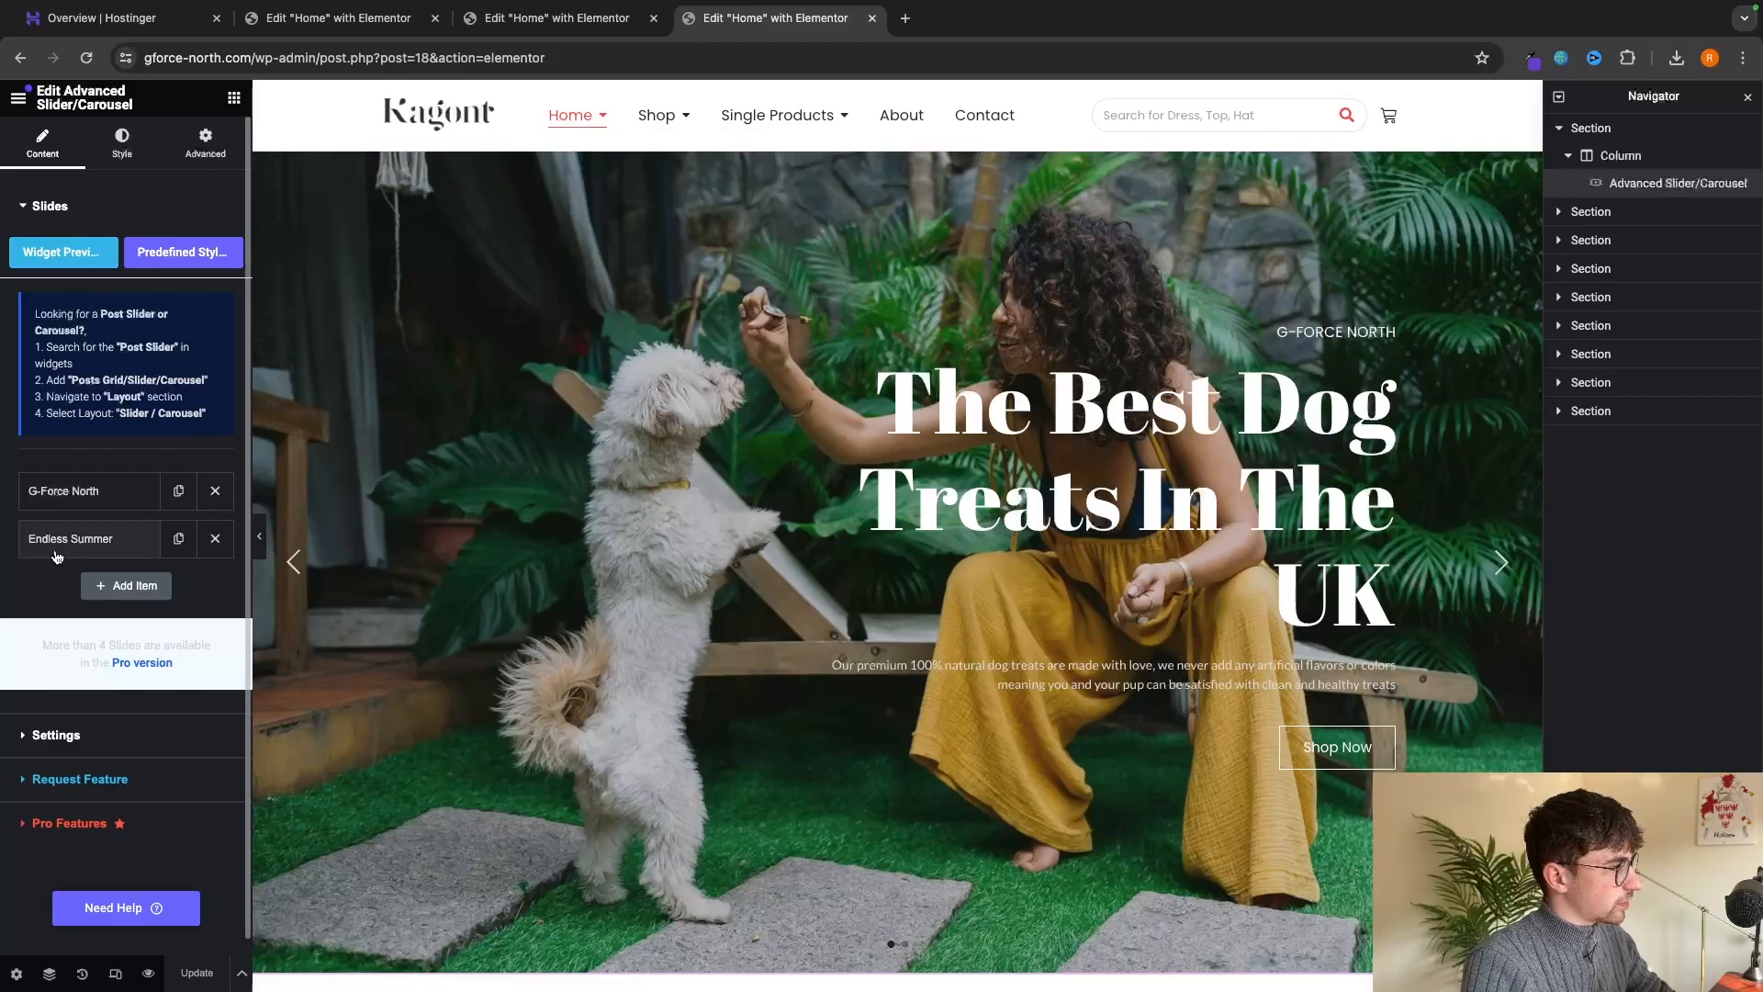
click(107, 542)
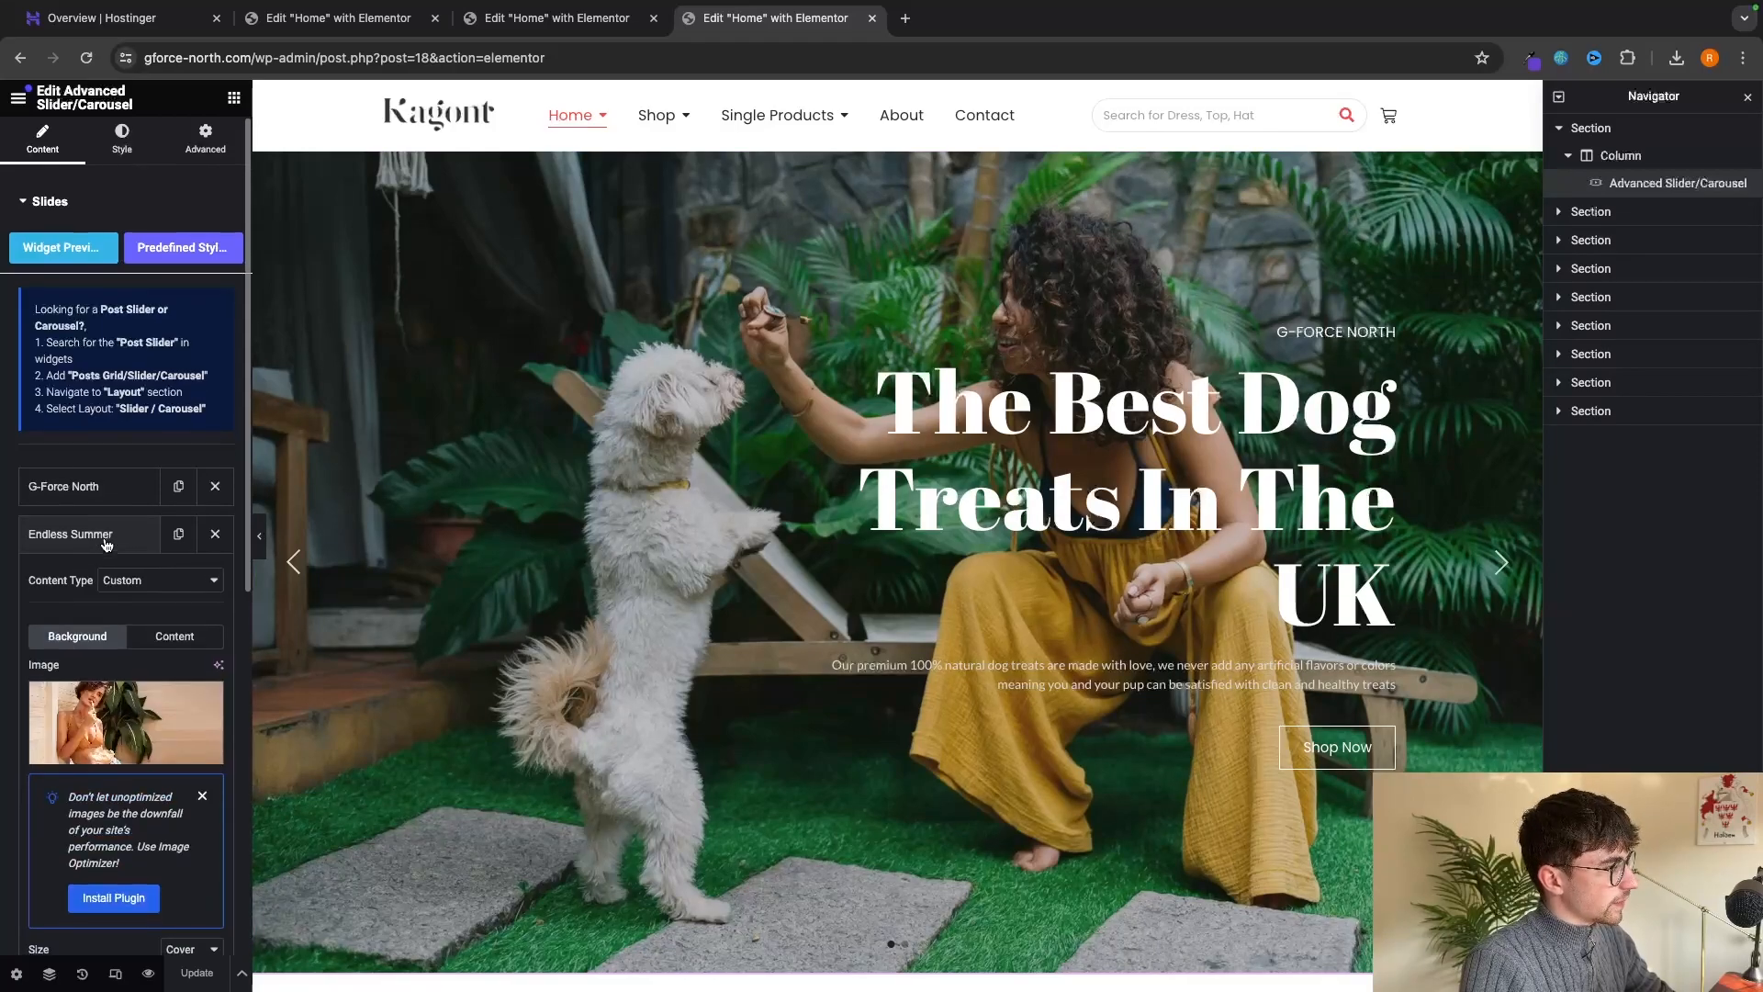
Delete the Endless Summer slide from the hero slider.
scroll(104, 539, down, 3)
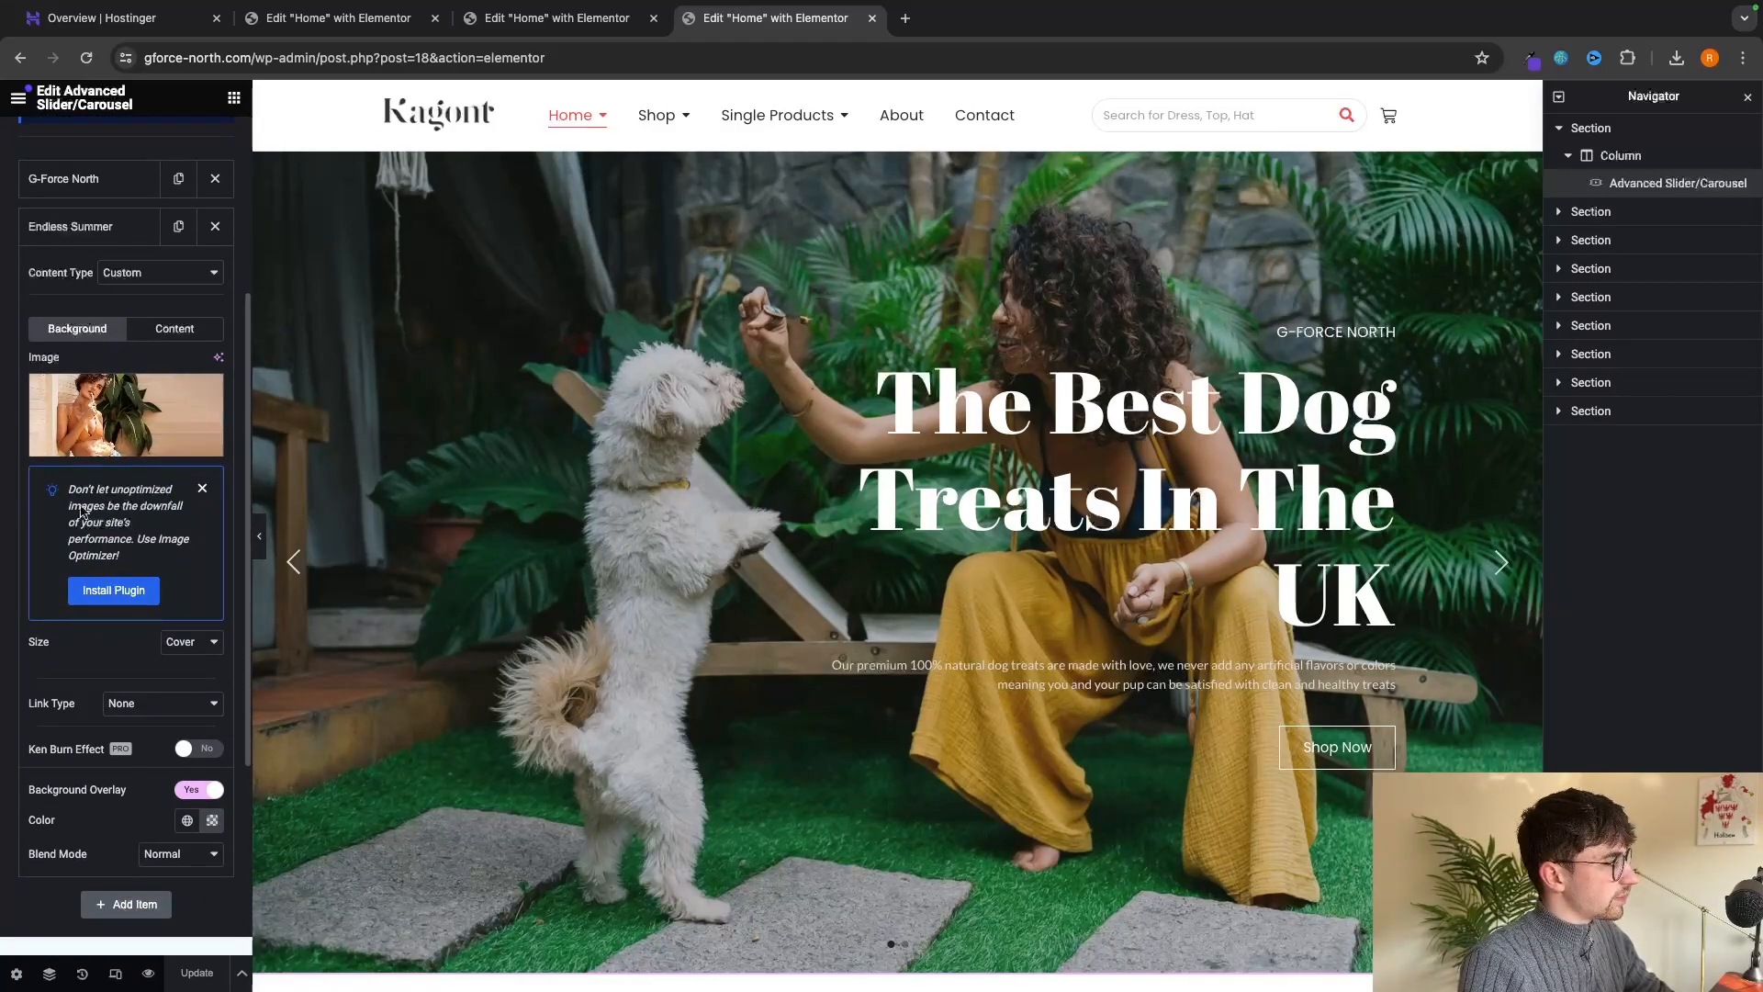
click(215, 226)
scroll(807, 451, down, 1)
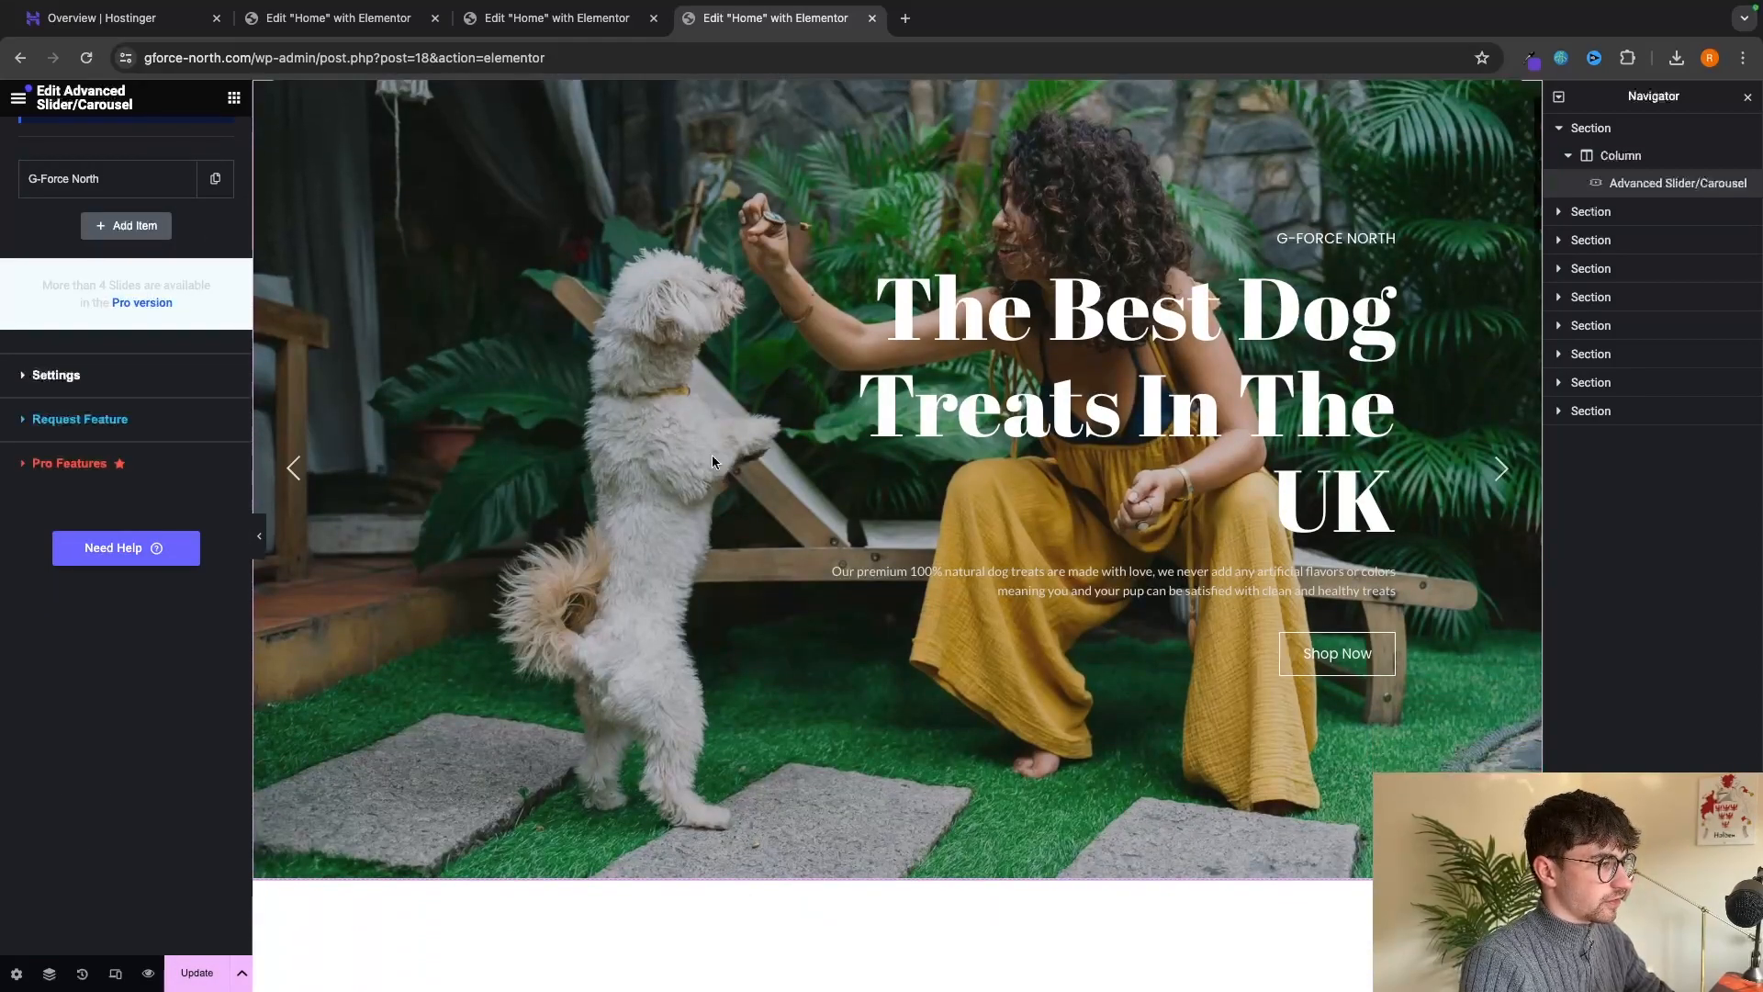
scroll(542, 447, down, 6)
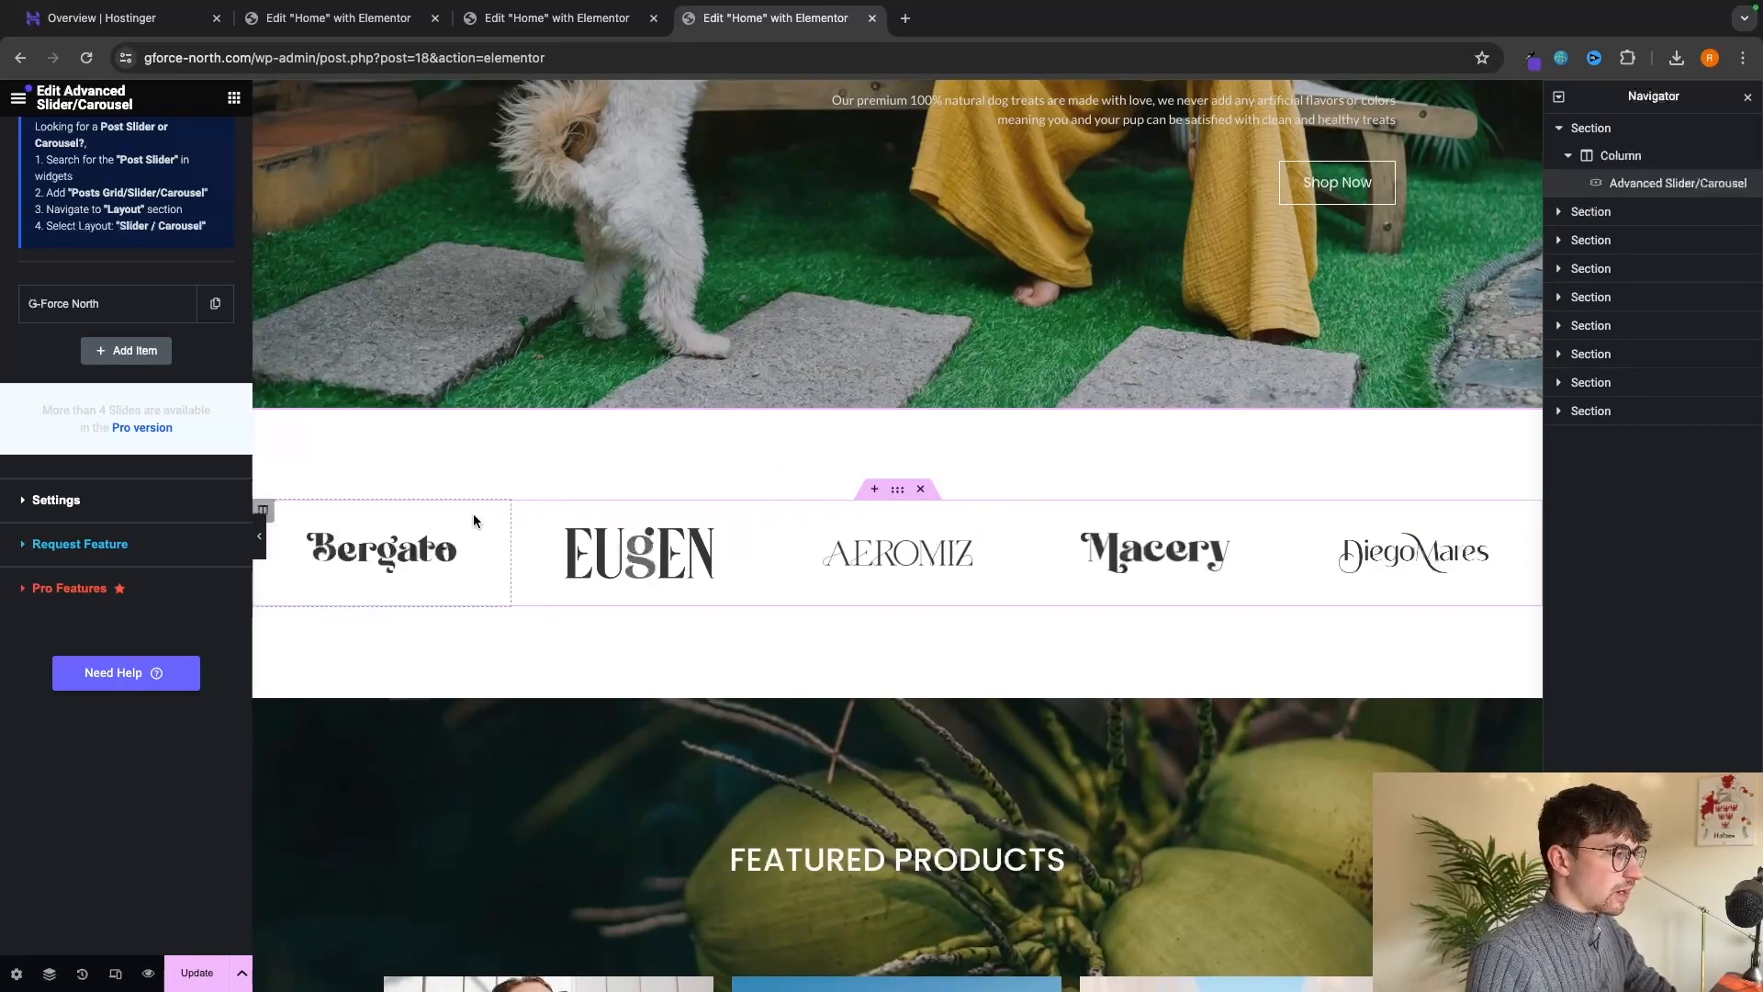
click(650, 571)
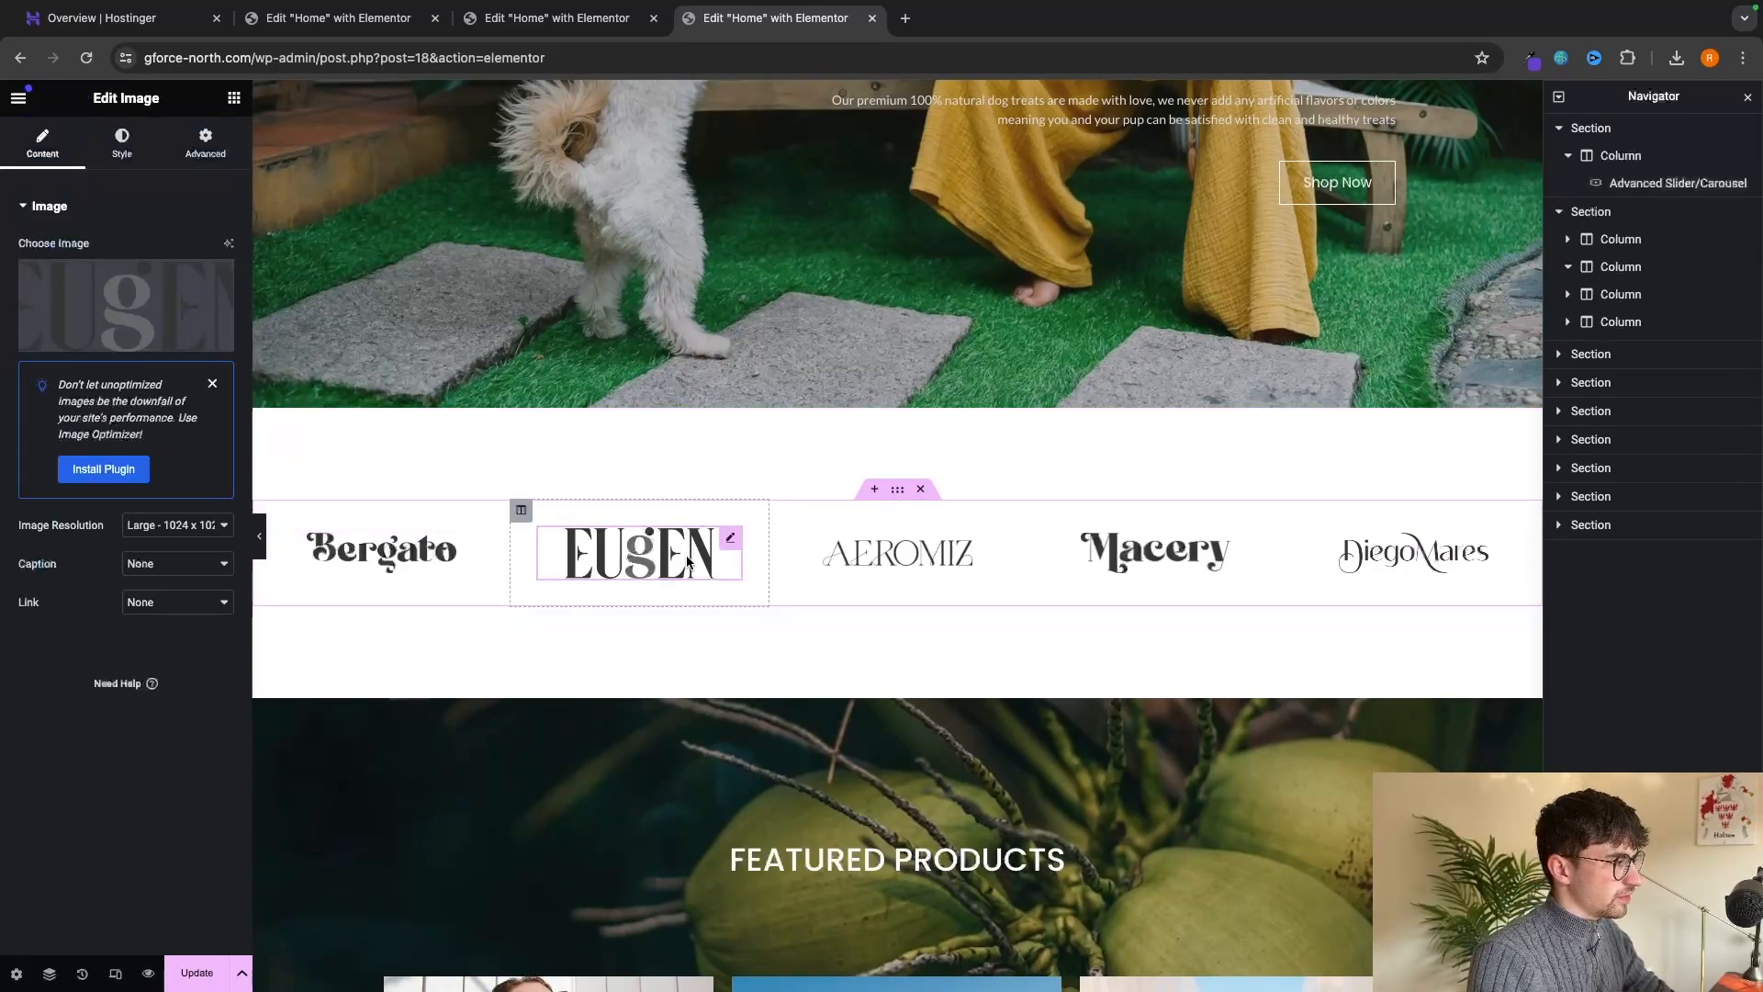
click(390, 562)
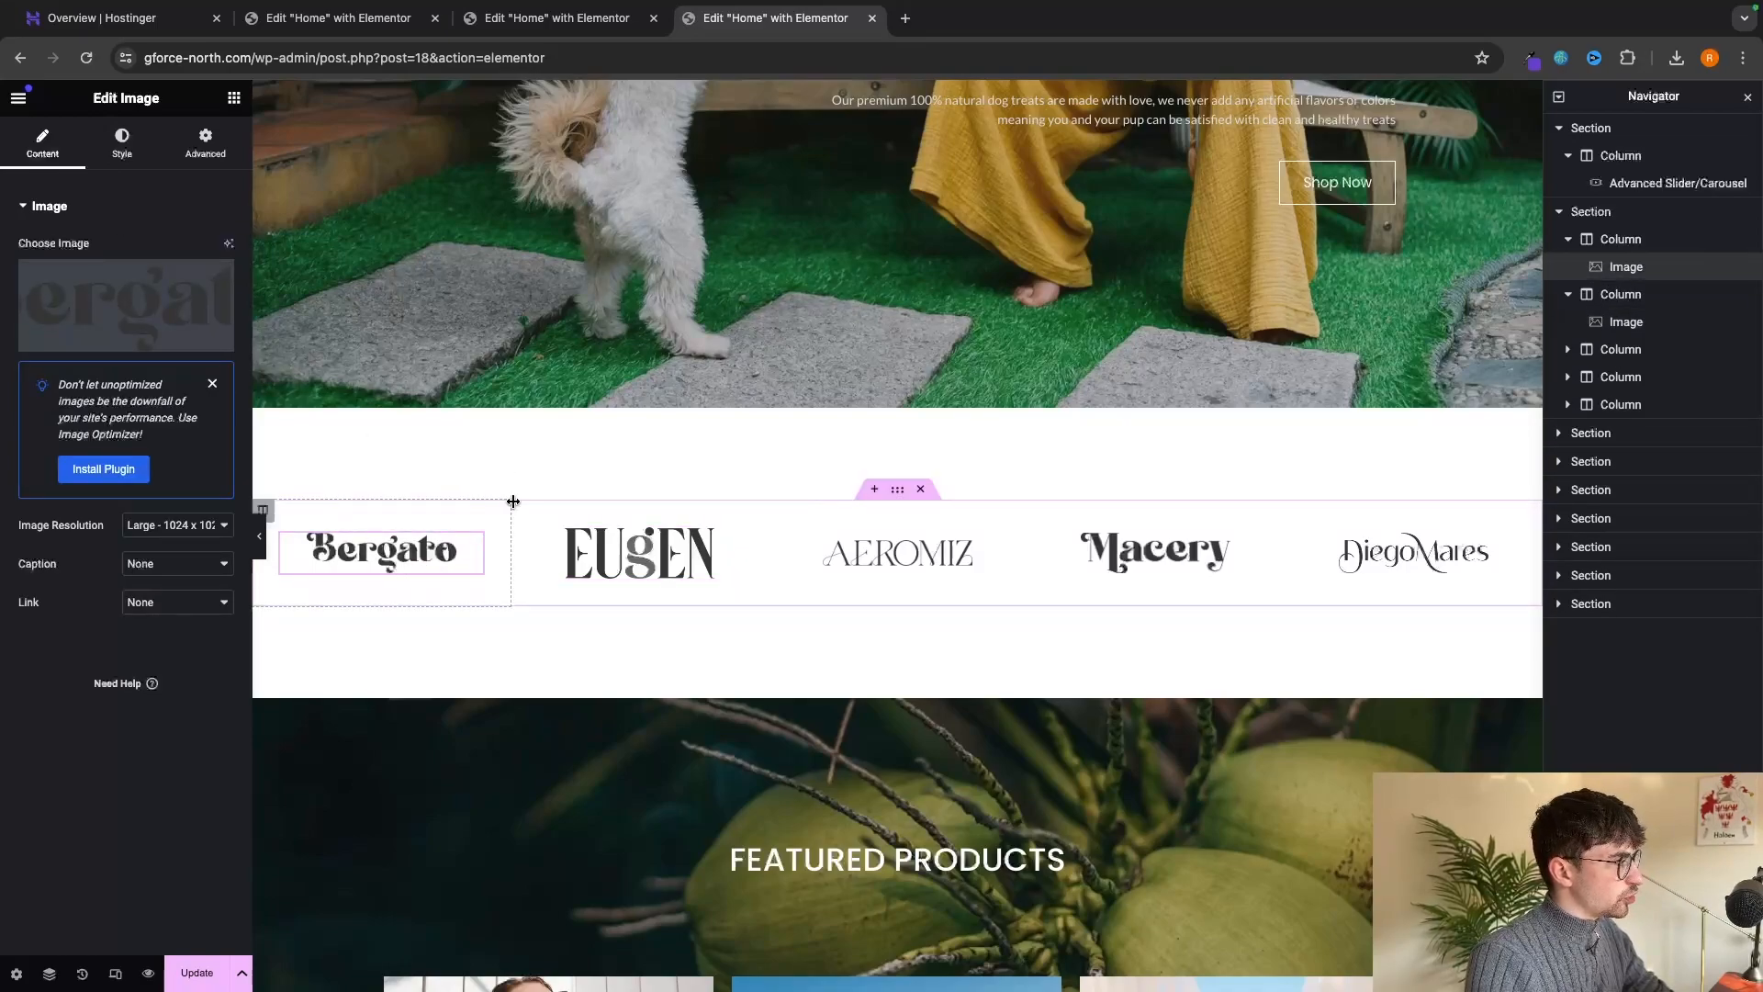
mouse_move(105, 310)
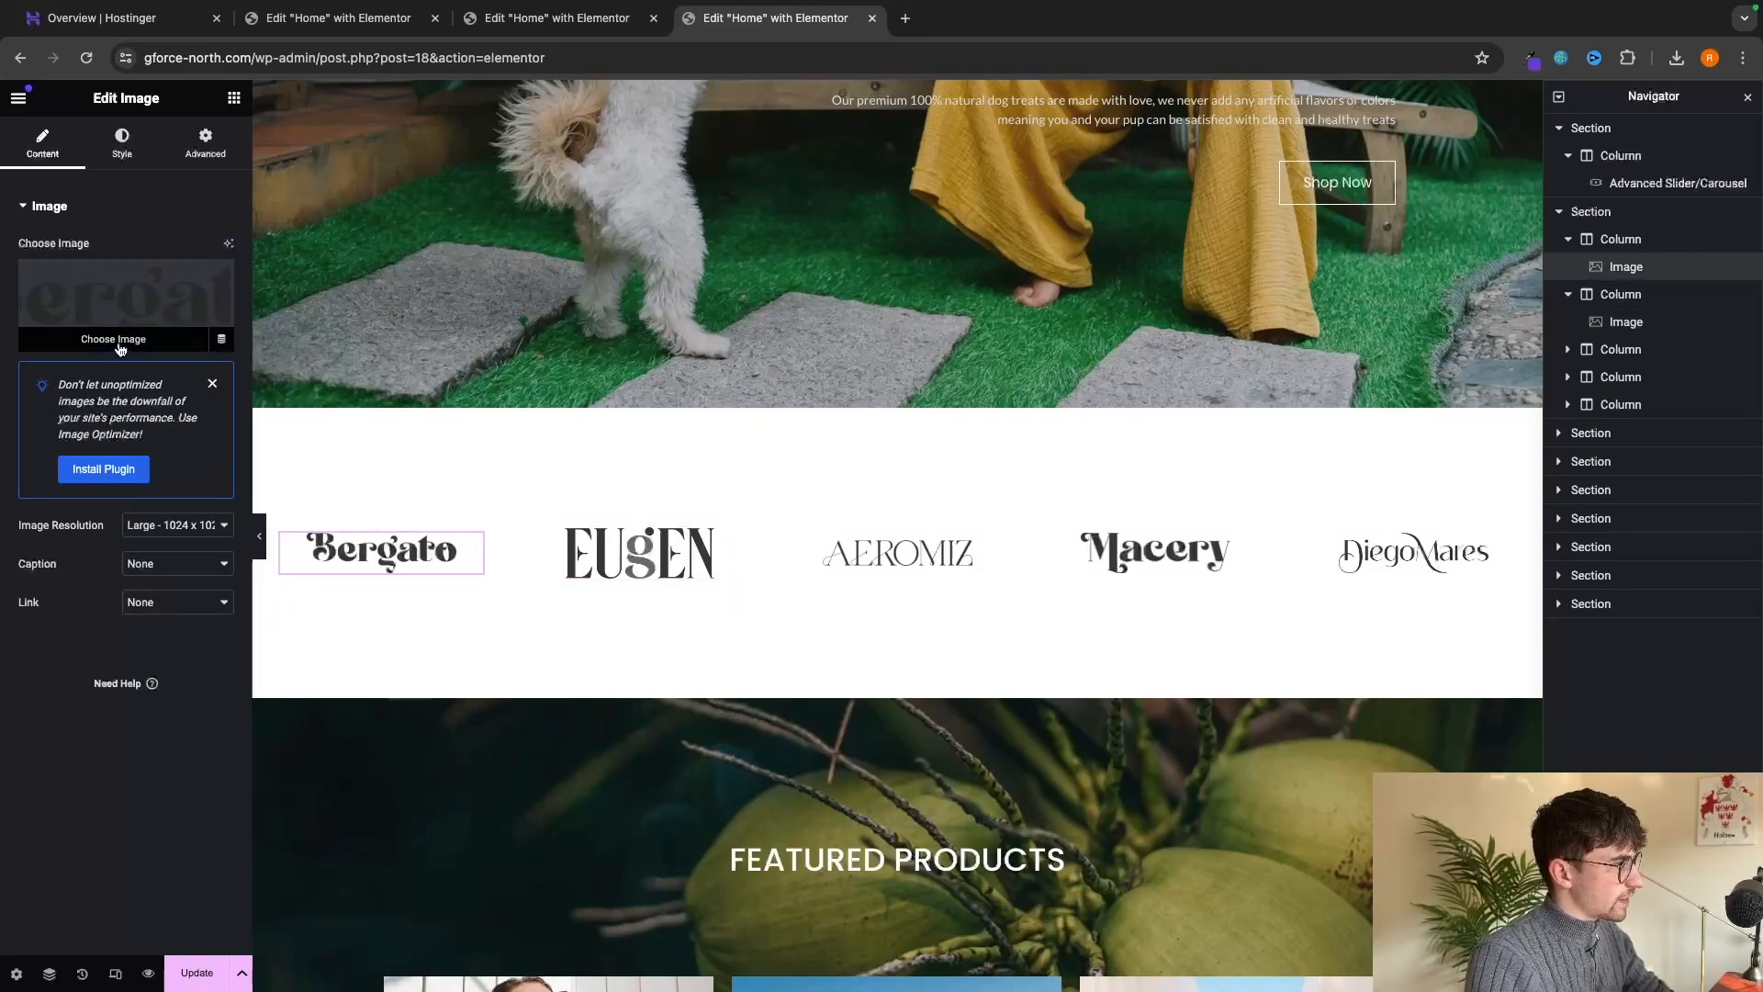
click(120, 339)
click(271, 174)
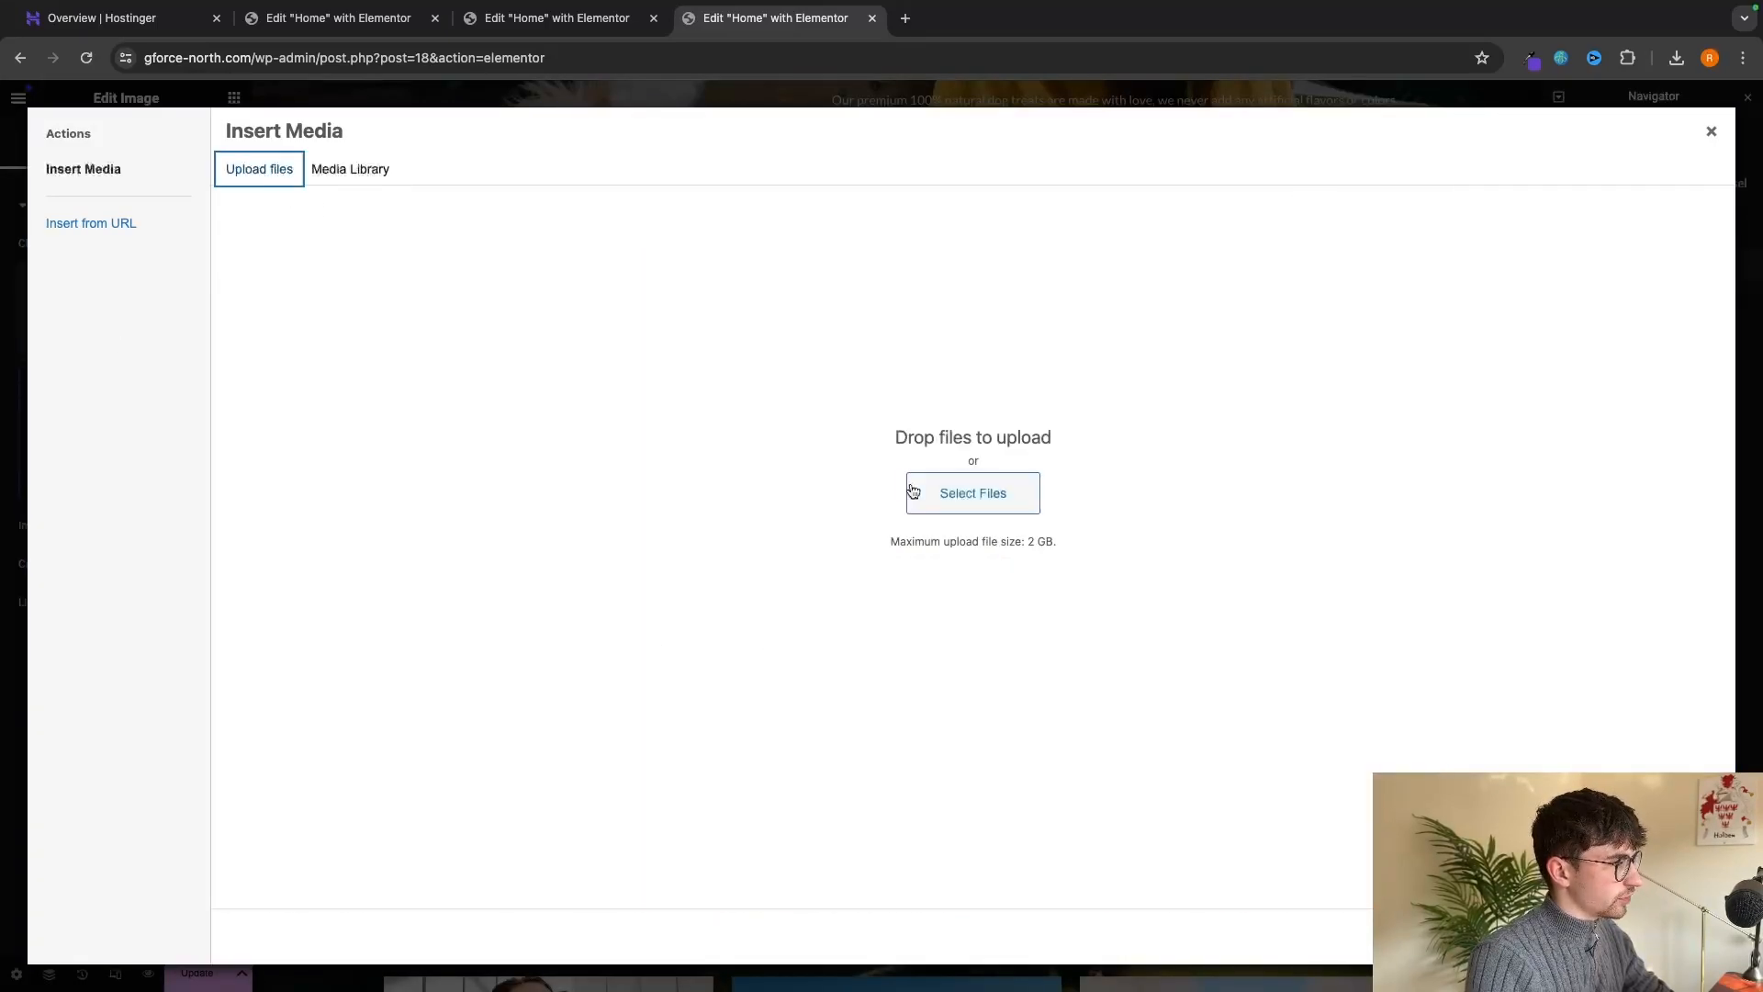
click(1710, 132)
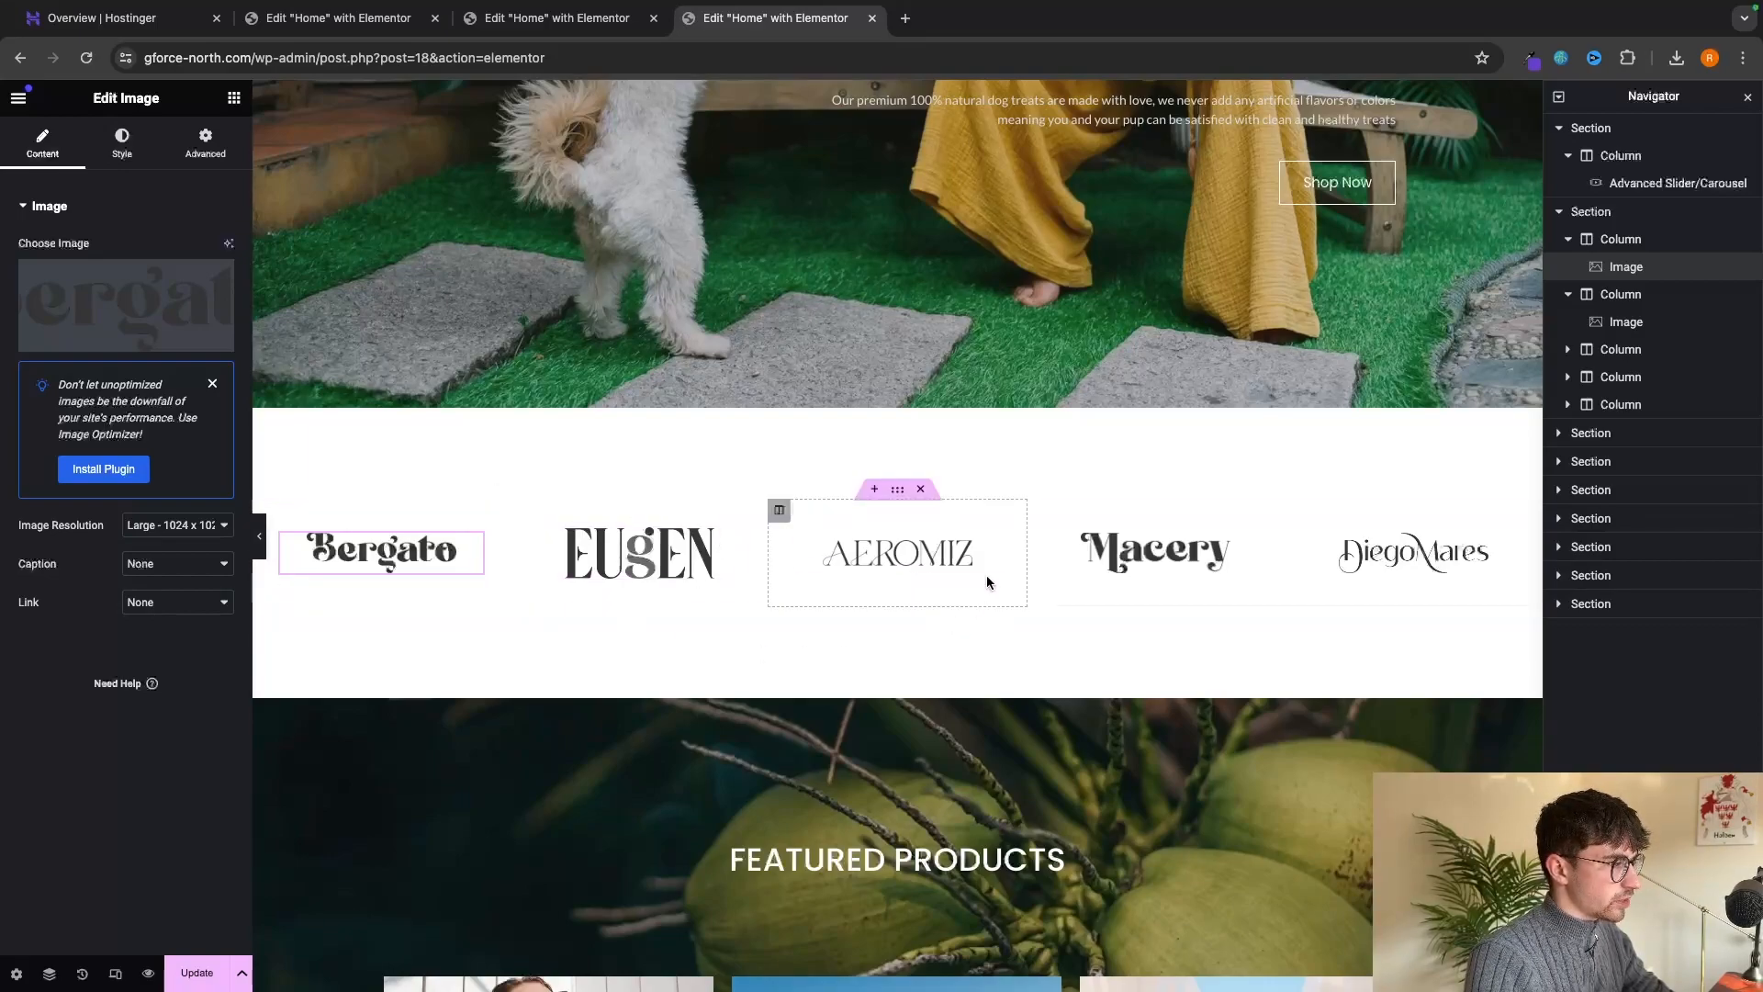
Delete the brand logo section between the hero slider and the Featured Products banner.
click(920, 492)
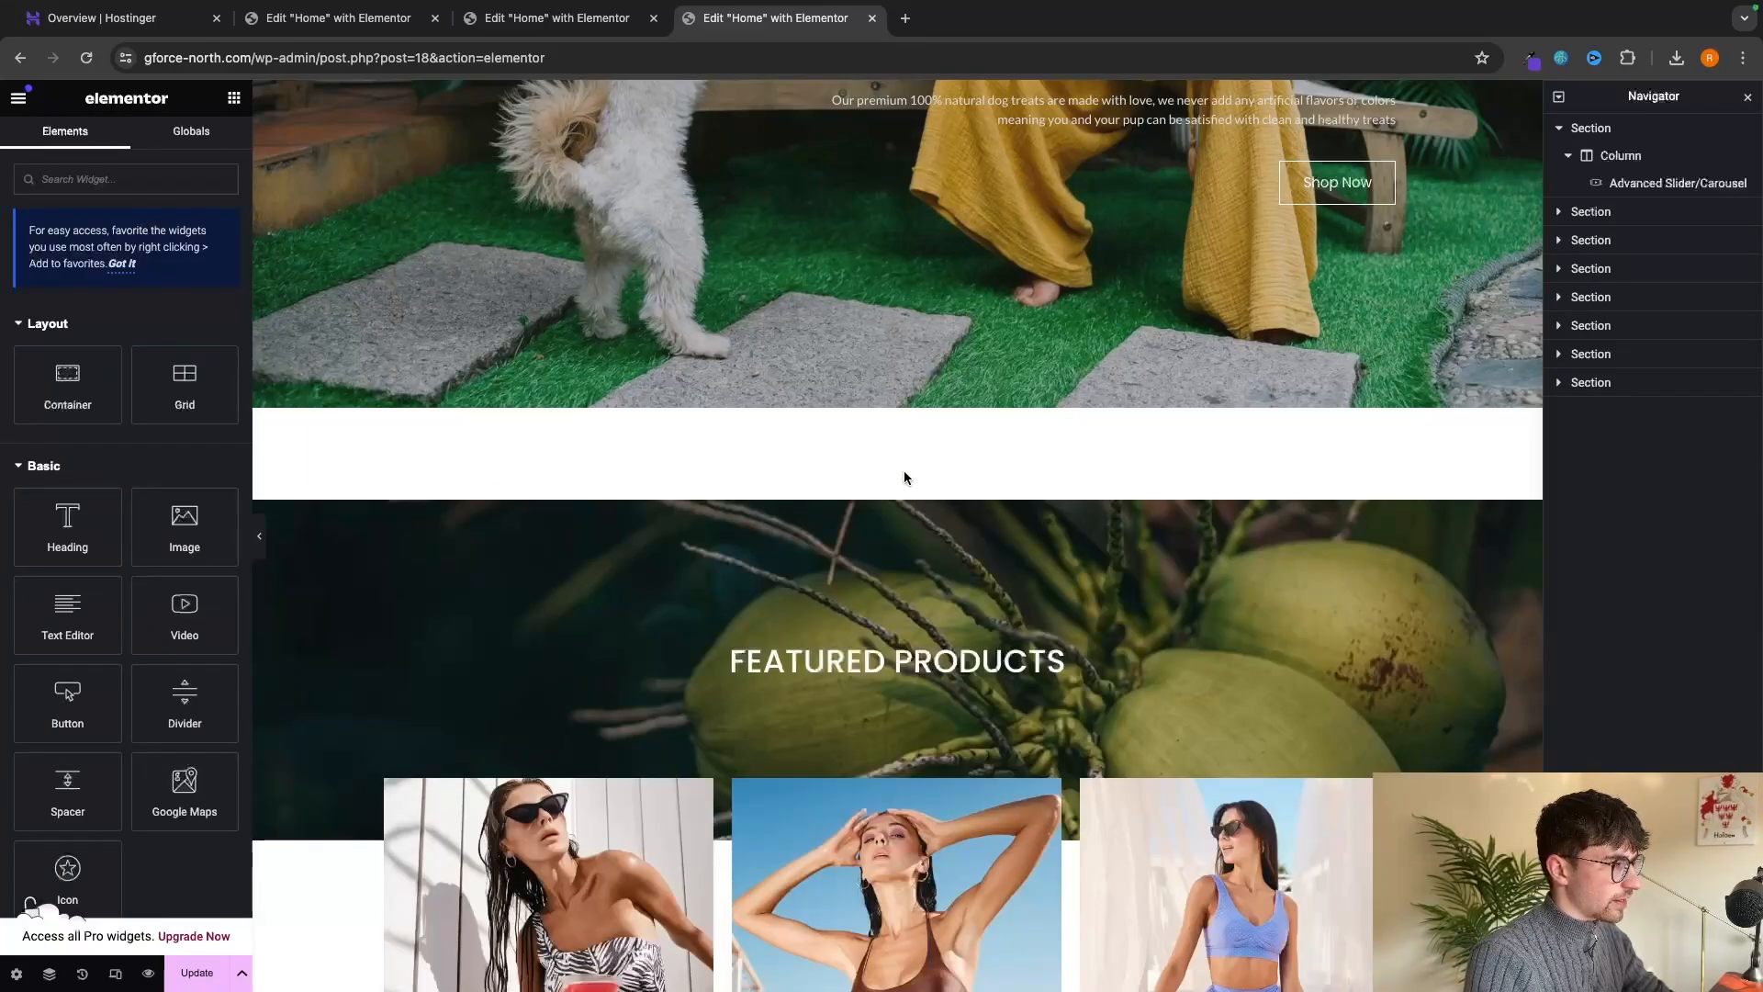
click(792, 443)
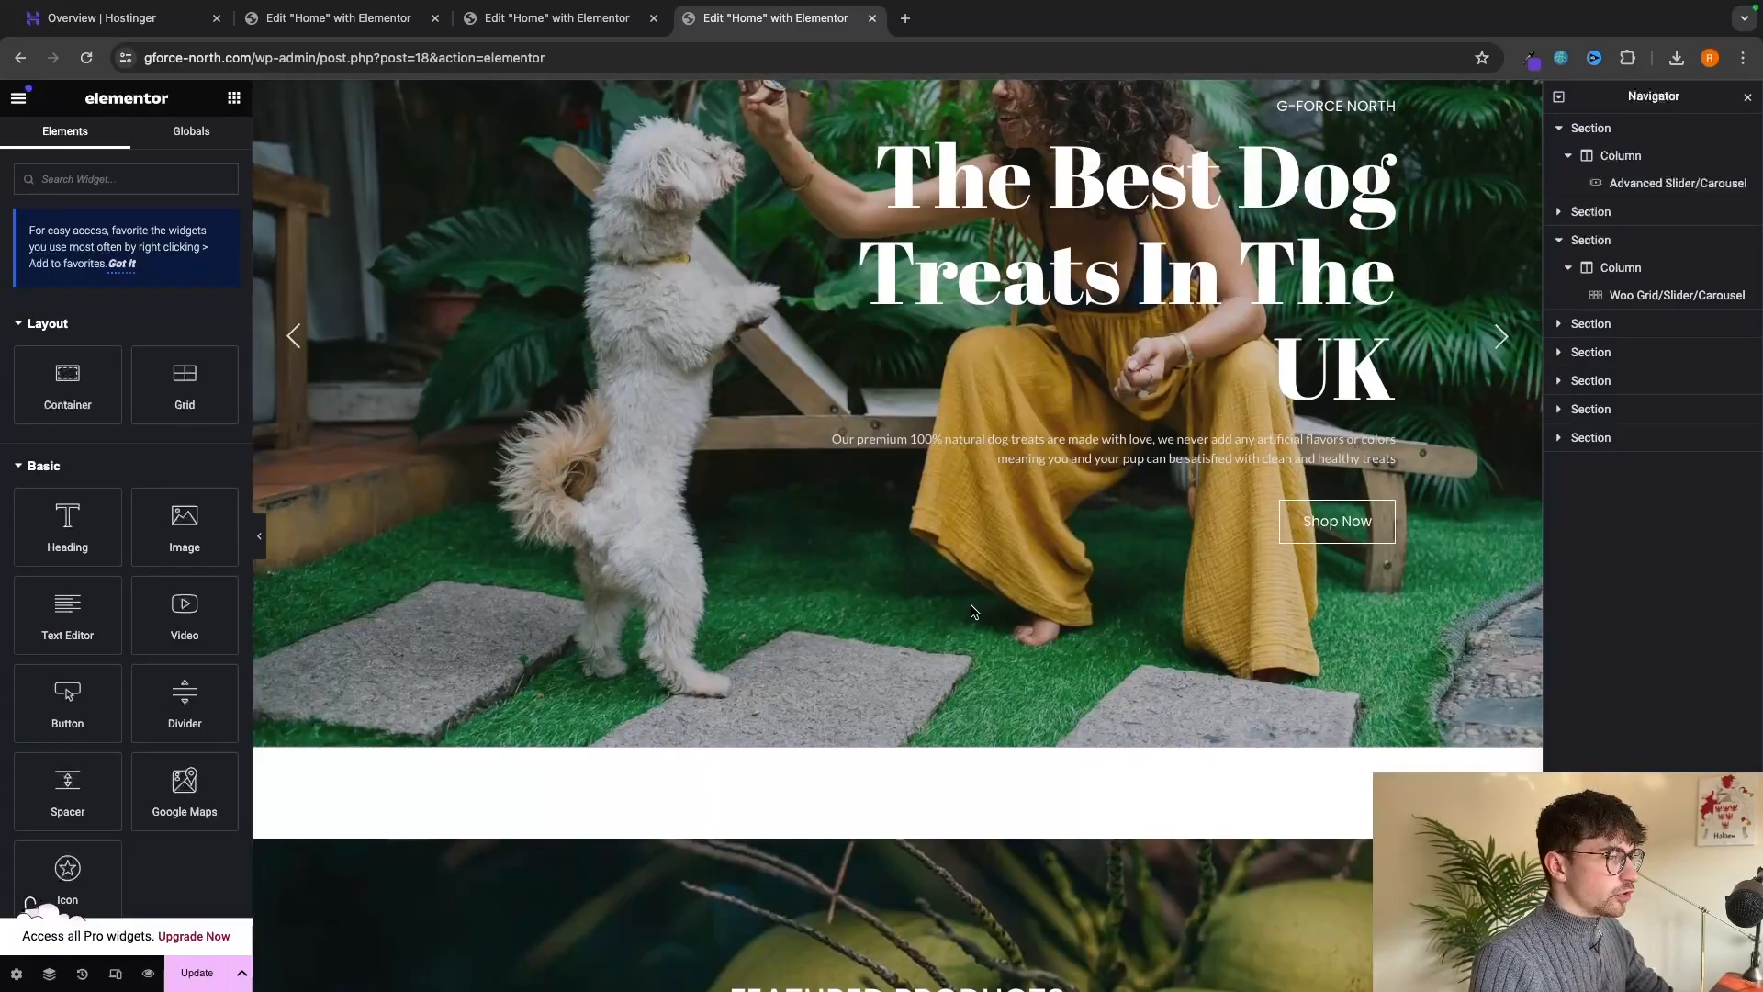
click(1591, 128)
scroll(1412, 270, down, 1)
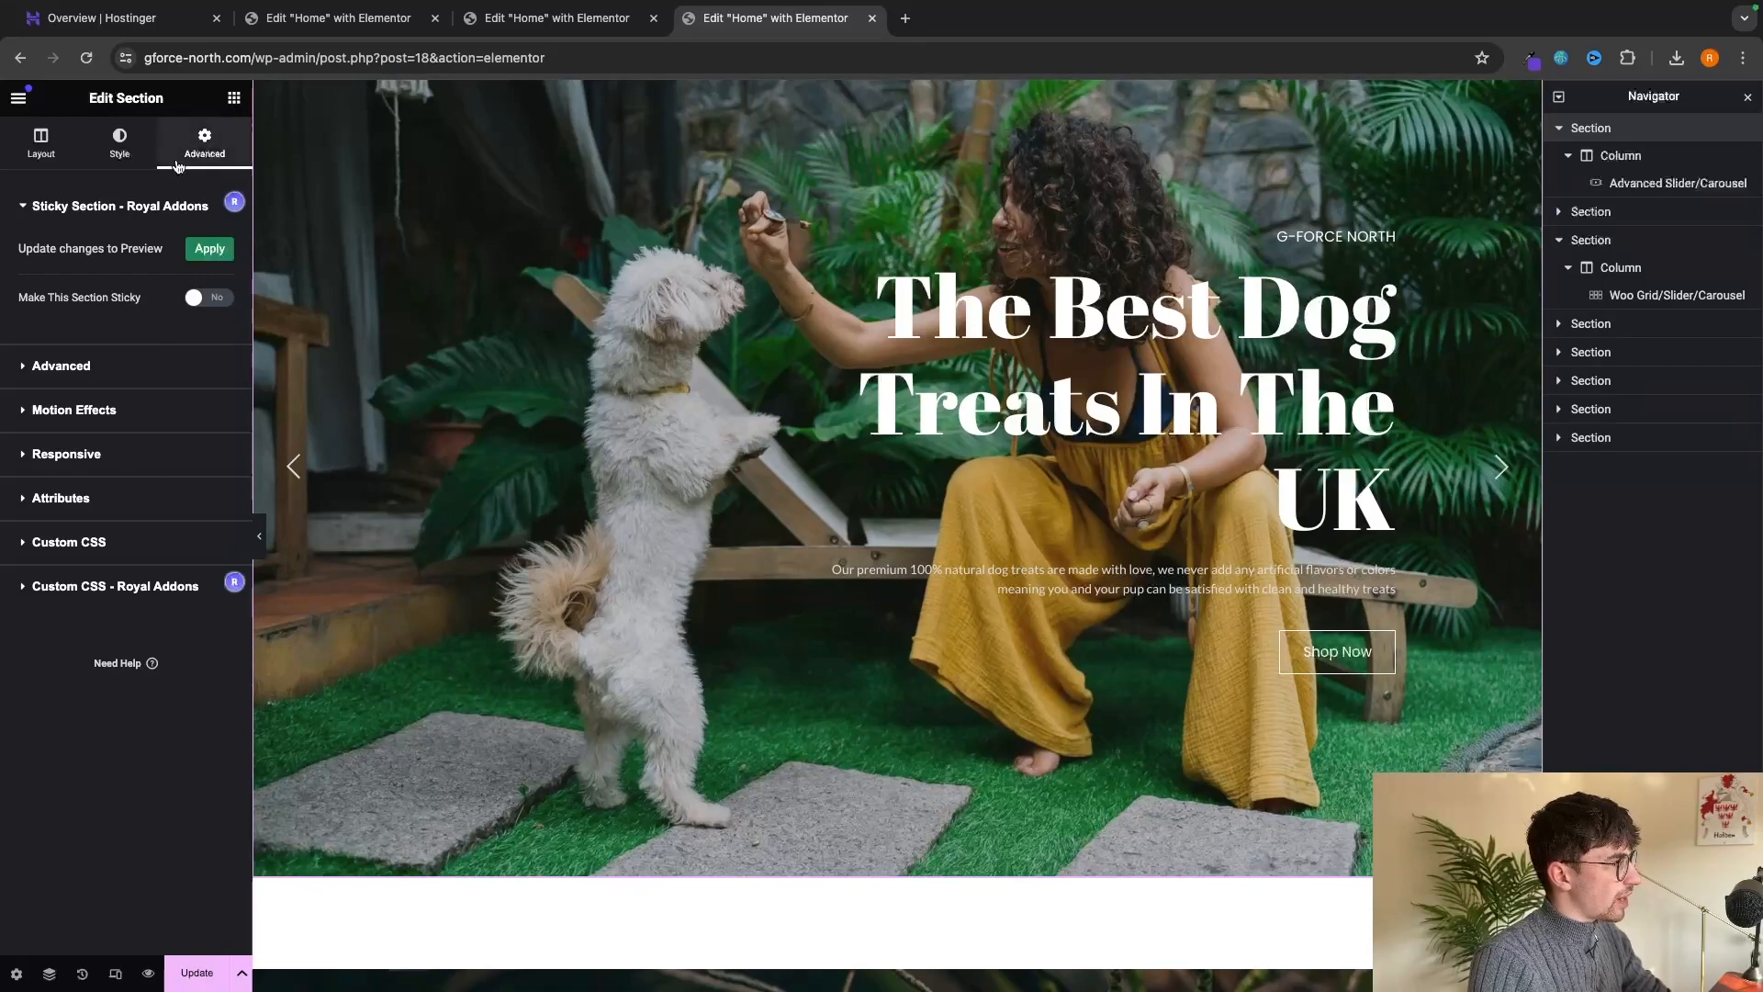
click(82, 364)
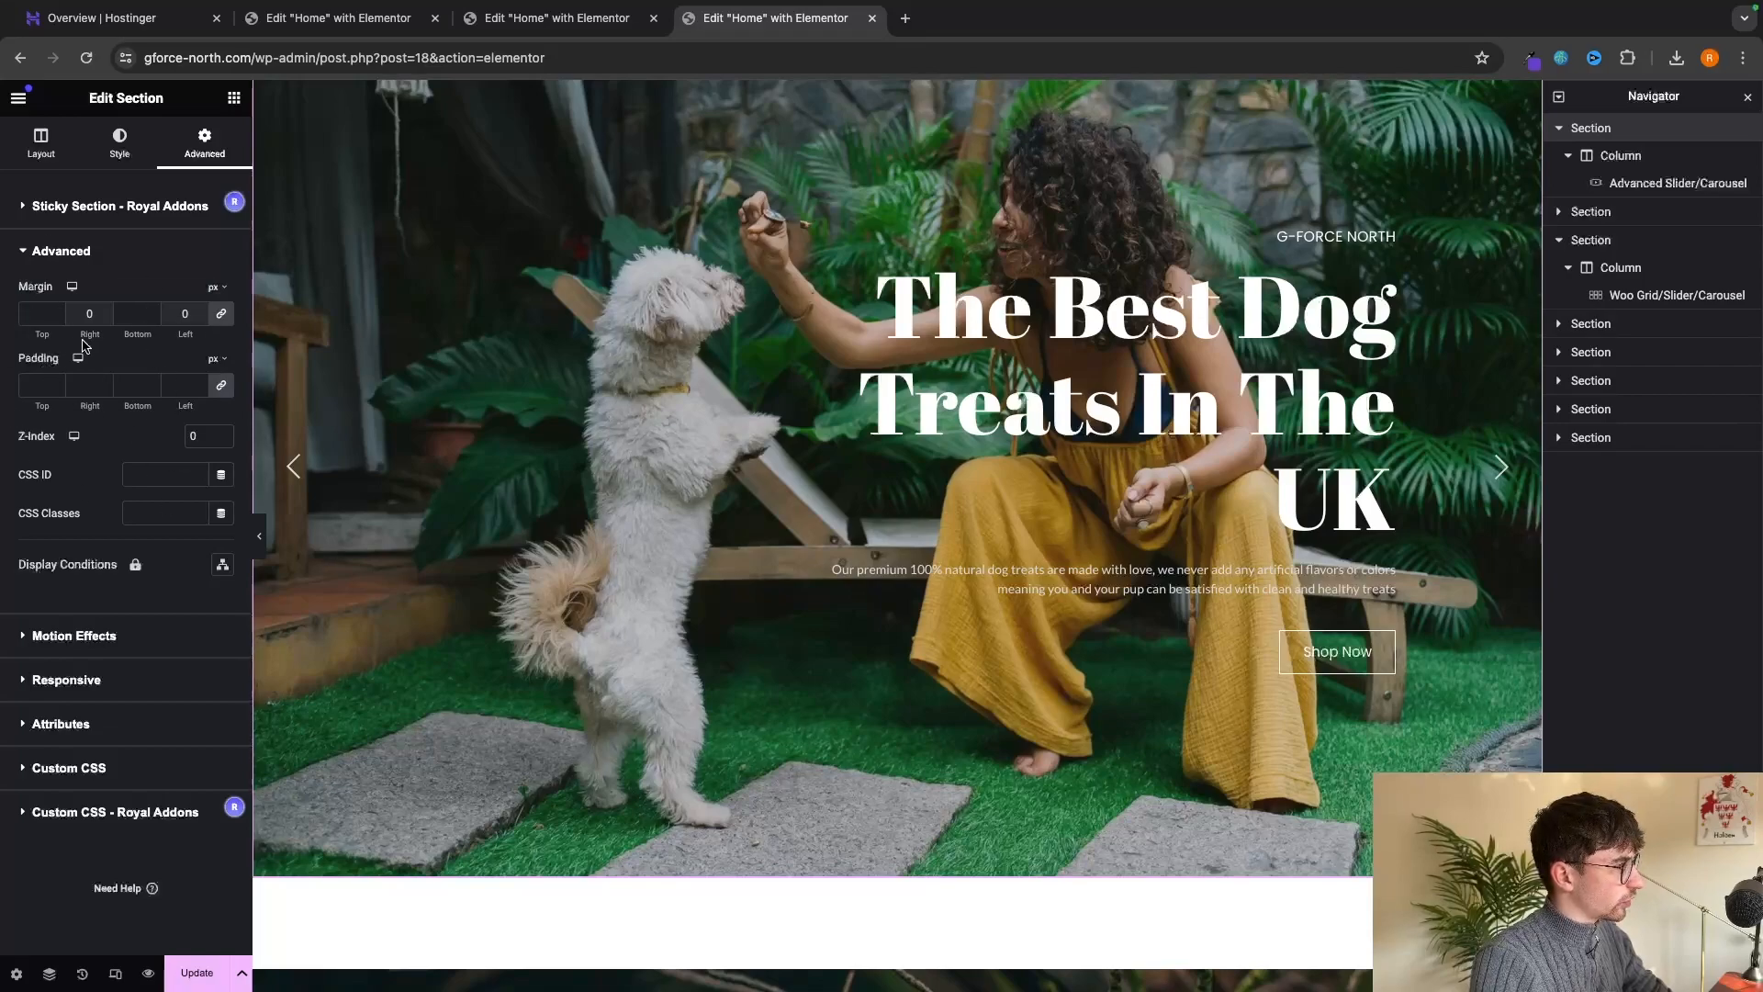
scroll(613, 421, down, 4)
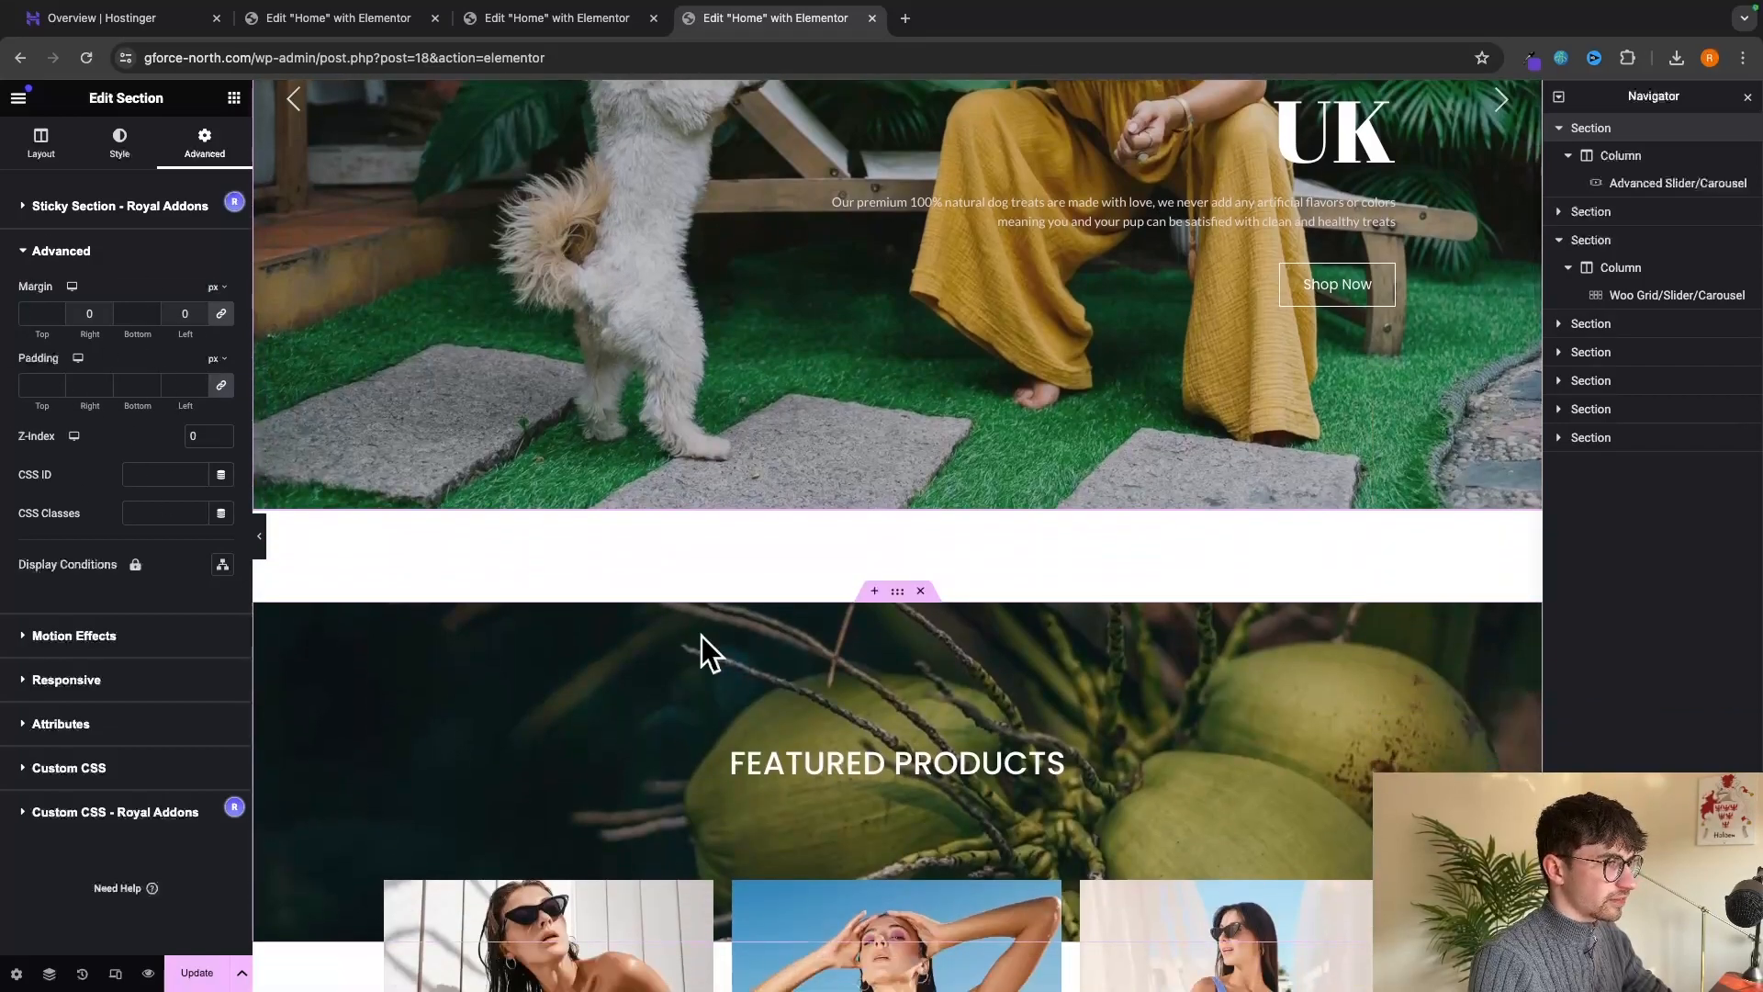
Set the Featured Products banner section's top margin to 0 px to close the gap below the hero.
click(1597, 212)
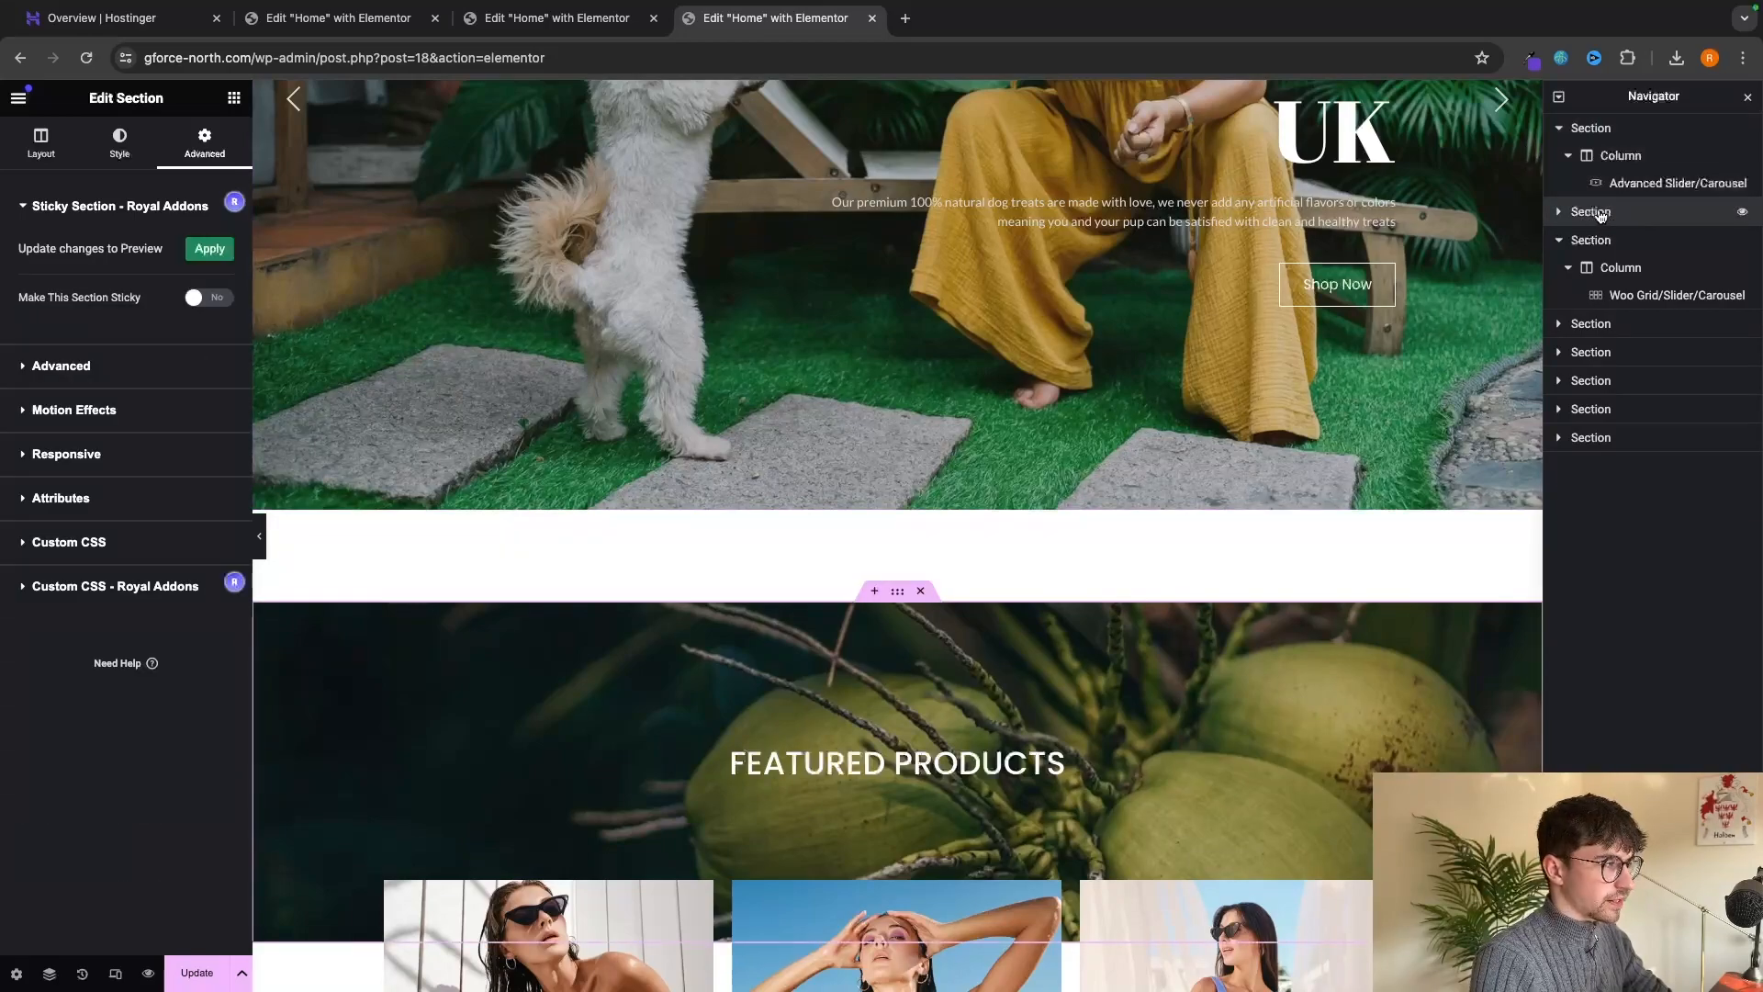
click(71, 372)
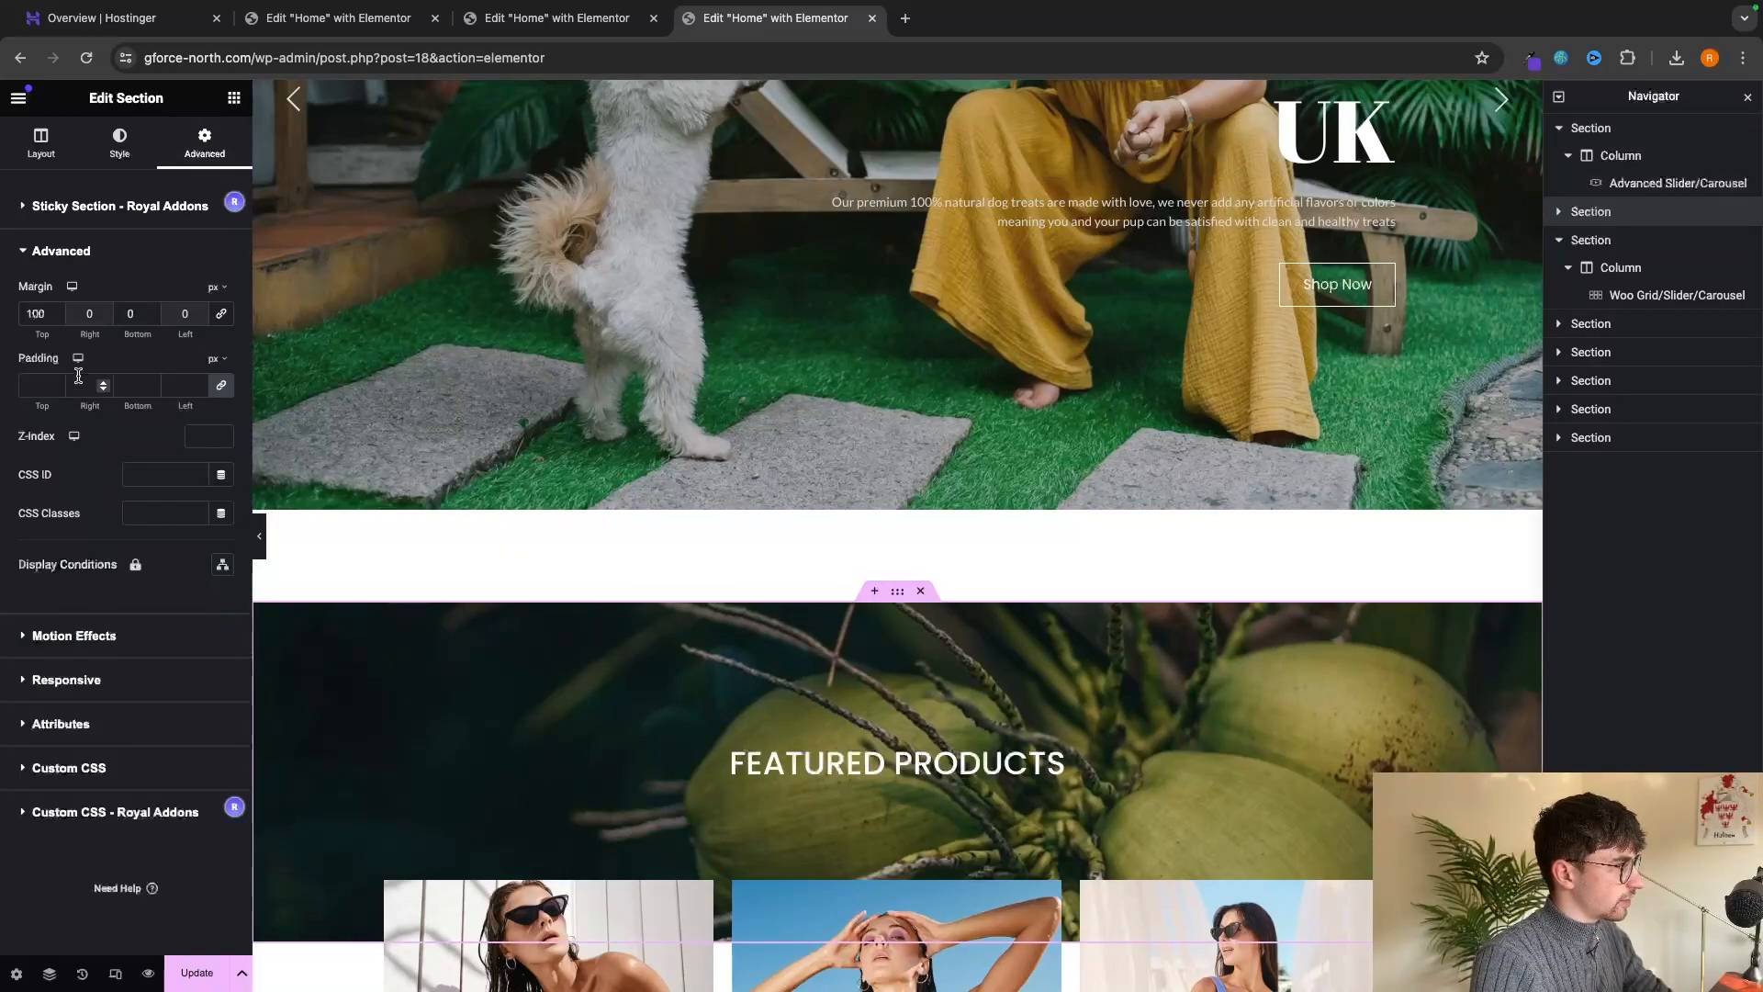
click(55, 317)
drag(55, 318, 55, 318)
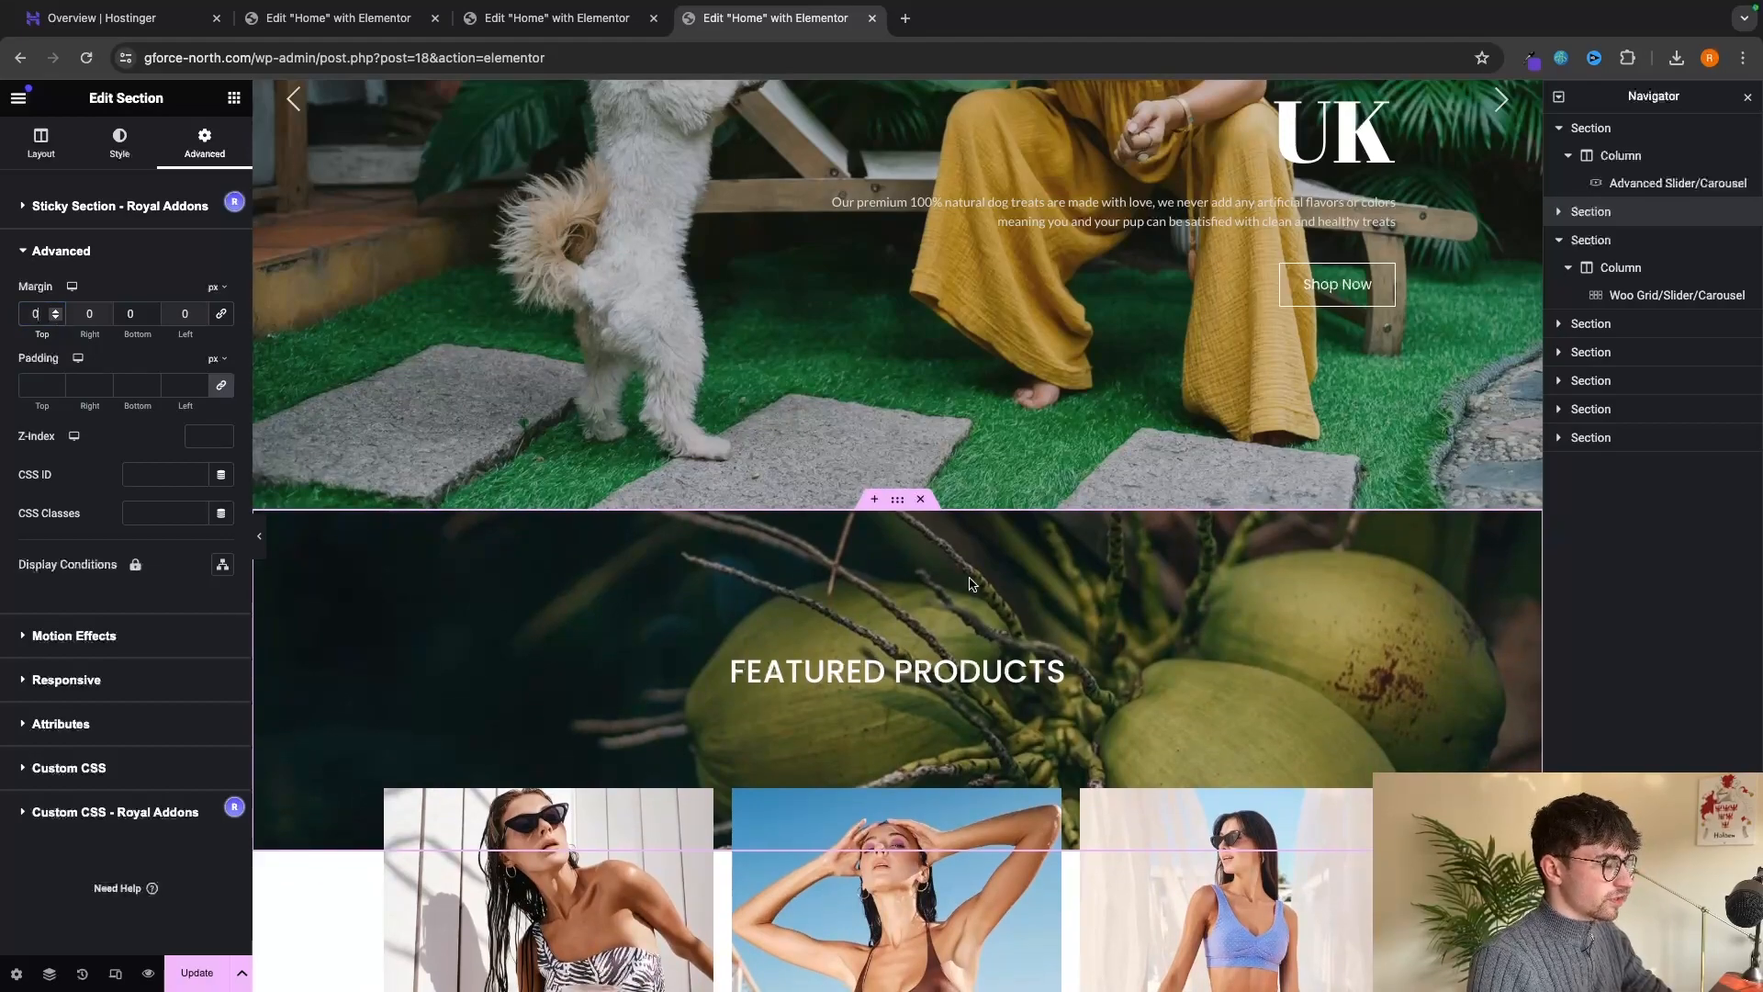
Change the Featured Products heading to "Best sellers" and select the product grid beneath it.
scroll(970, 584, down, 2)
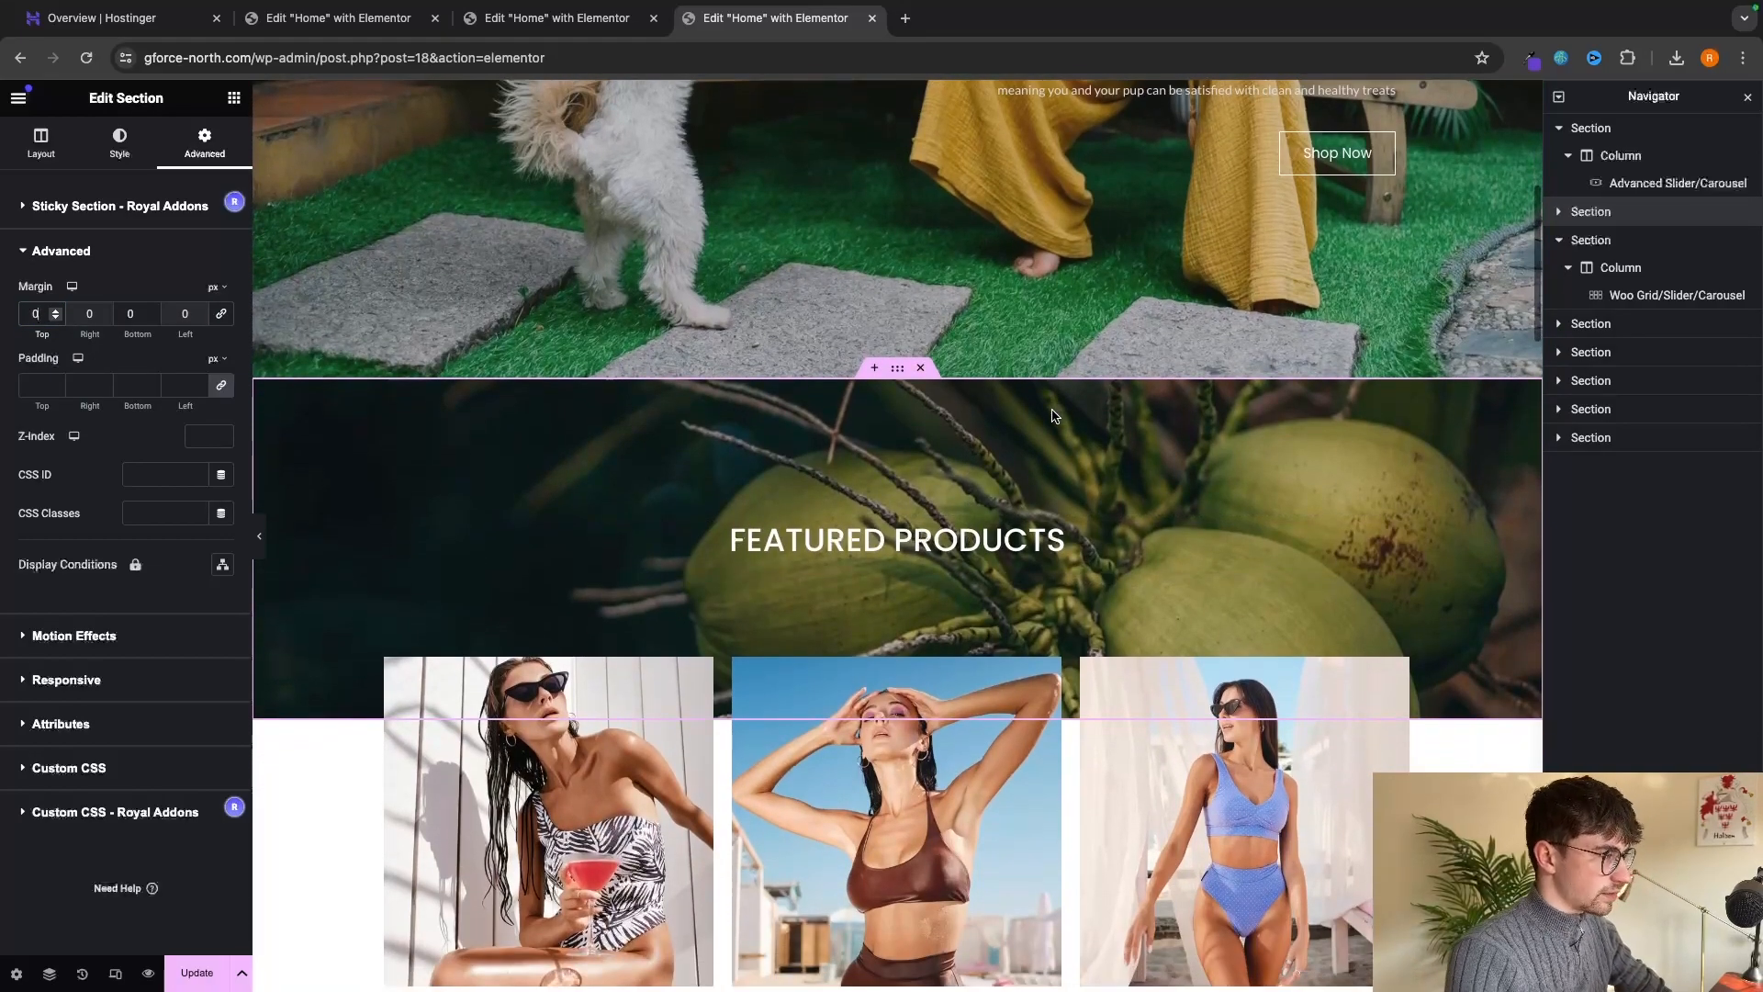
scroll(1053, 416, down, 2)
triple_click(919, 379)
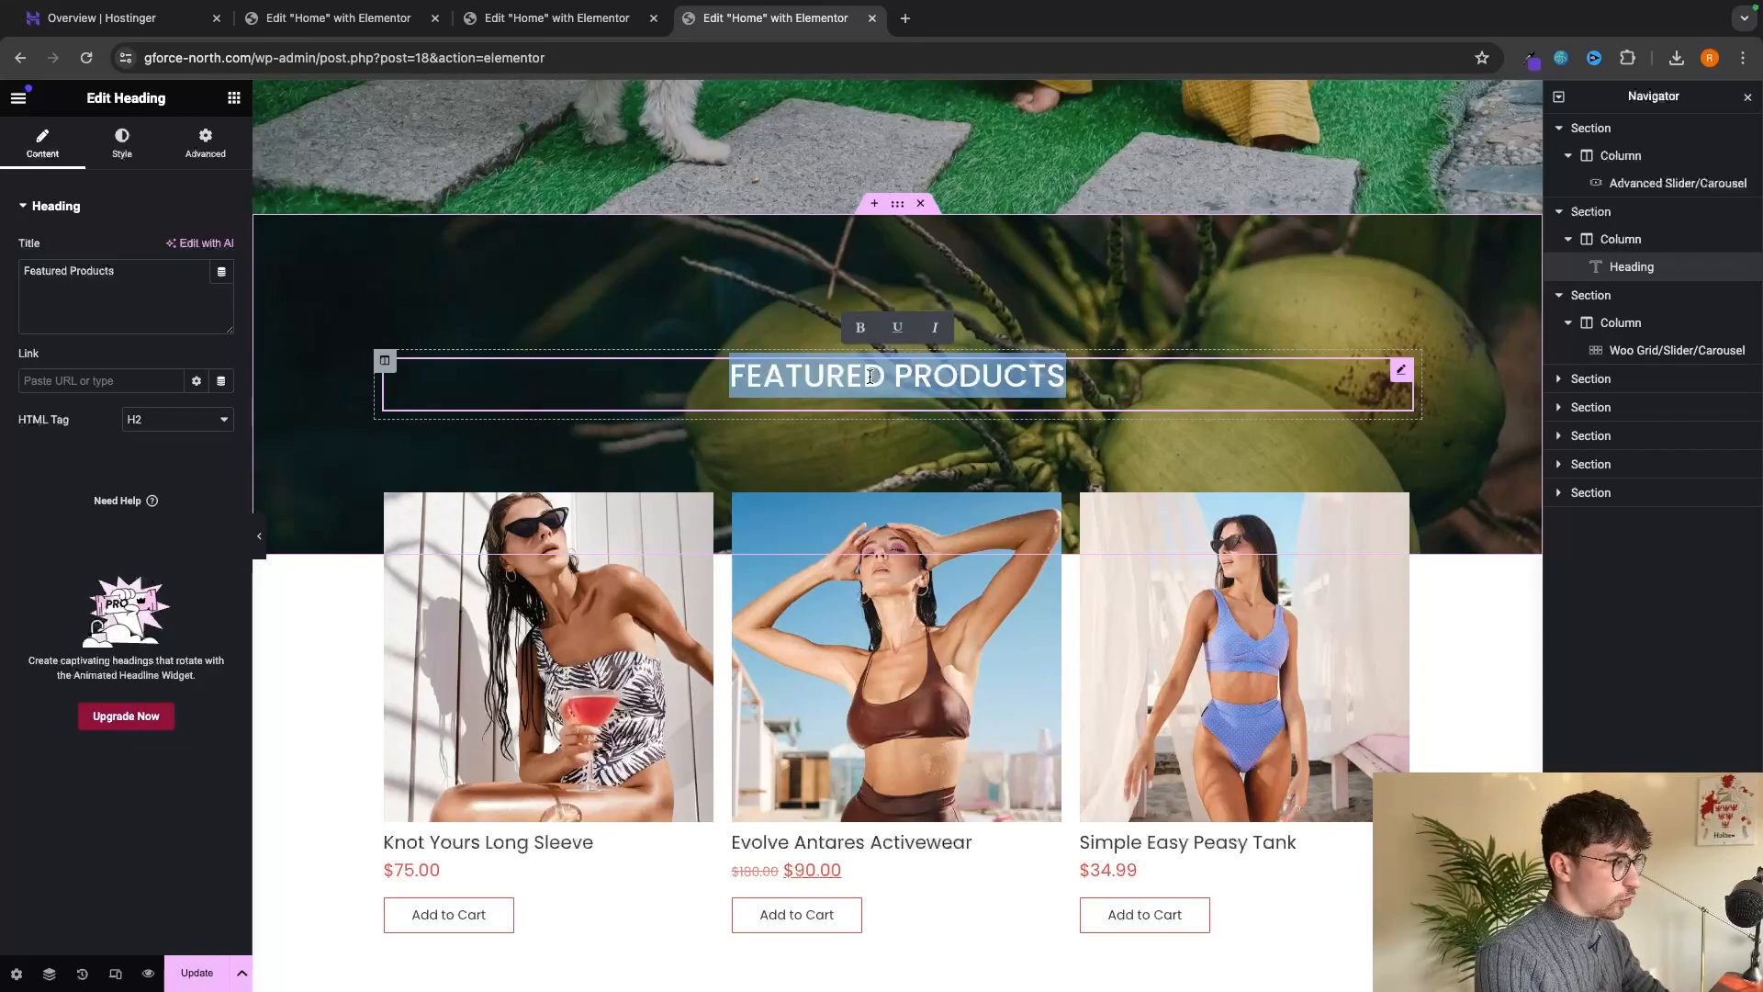
text(Best sellers)
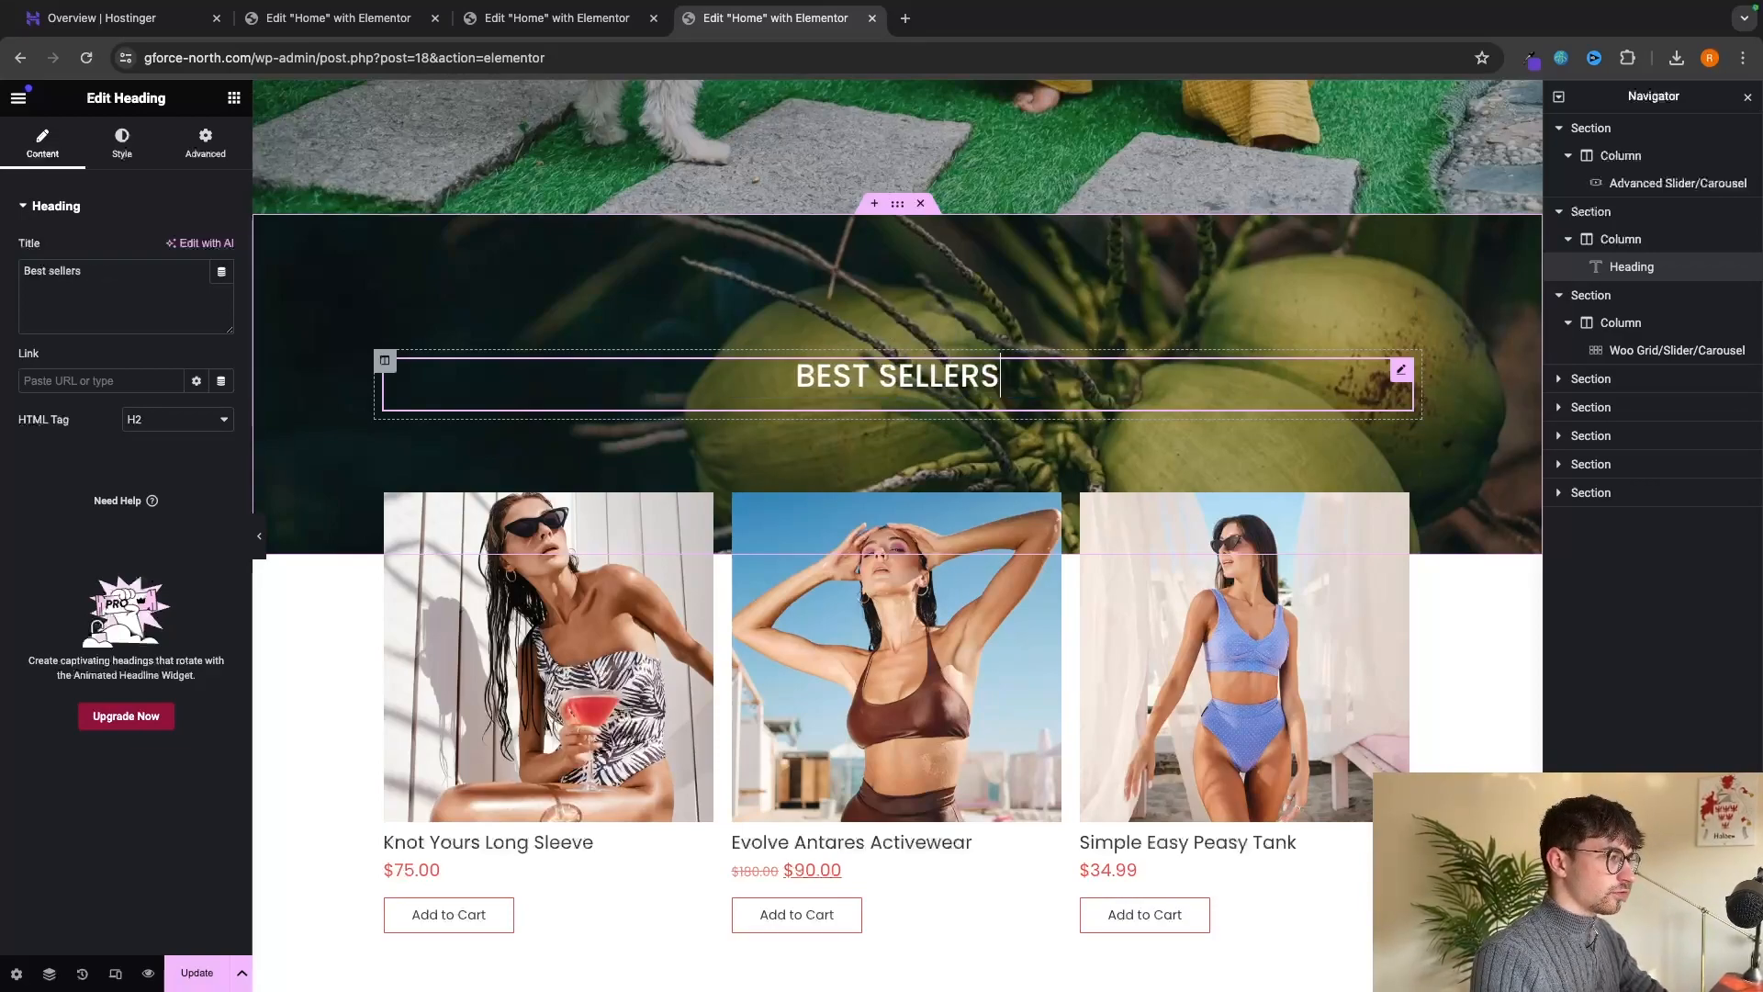
scroll(1193, 459, down, 2)
click(968, 457)
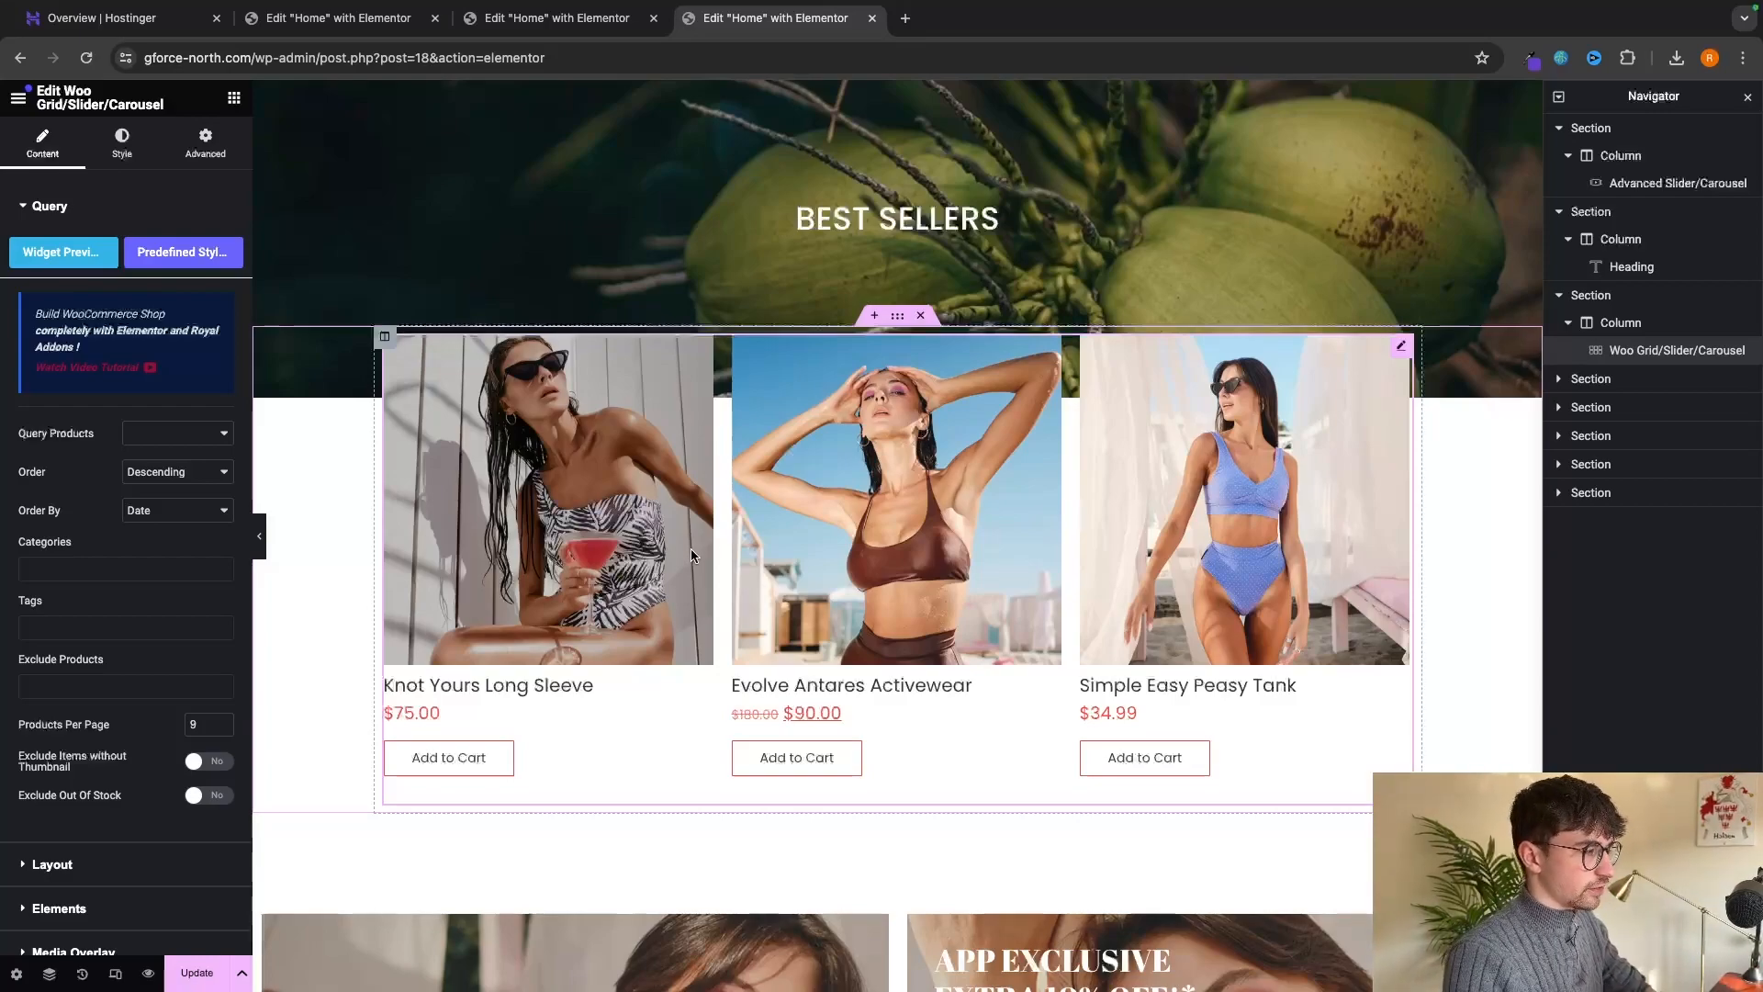
Change the Endless Summer promo box title to "Dog Treats".
scroll(691, 548, down, 5)
click(575, 480)
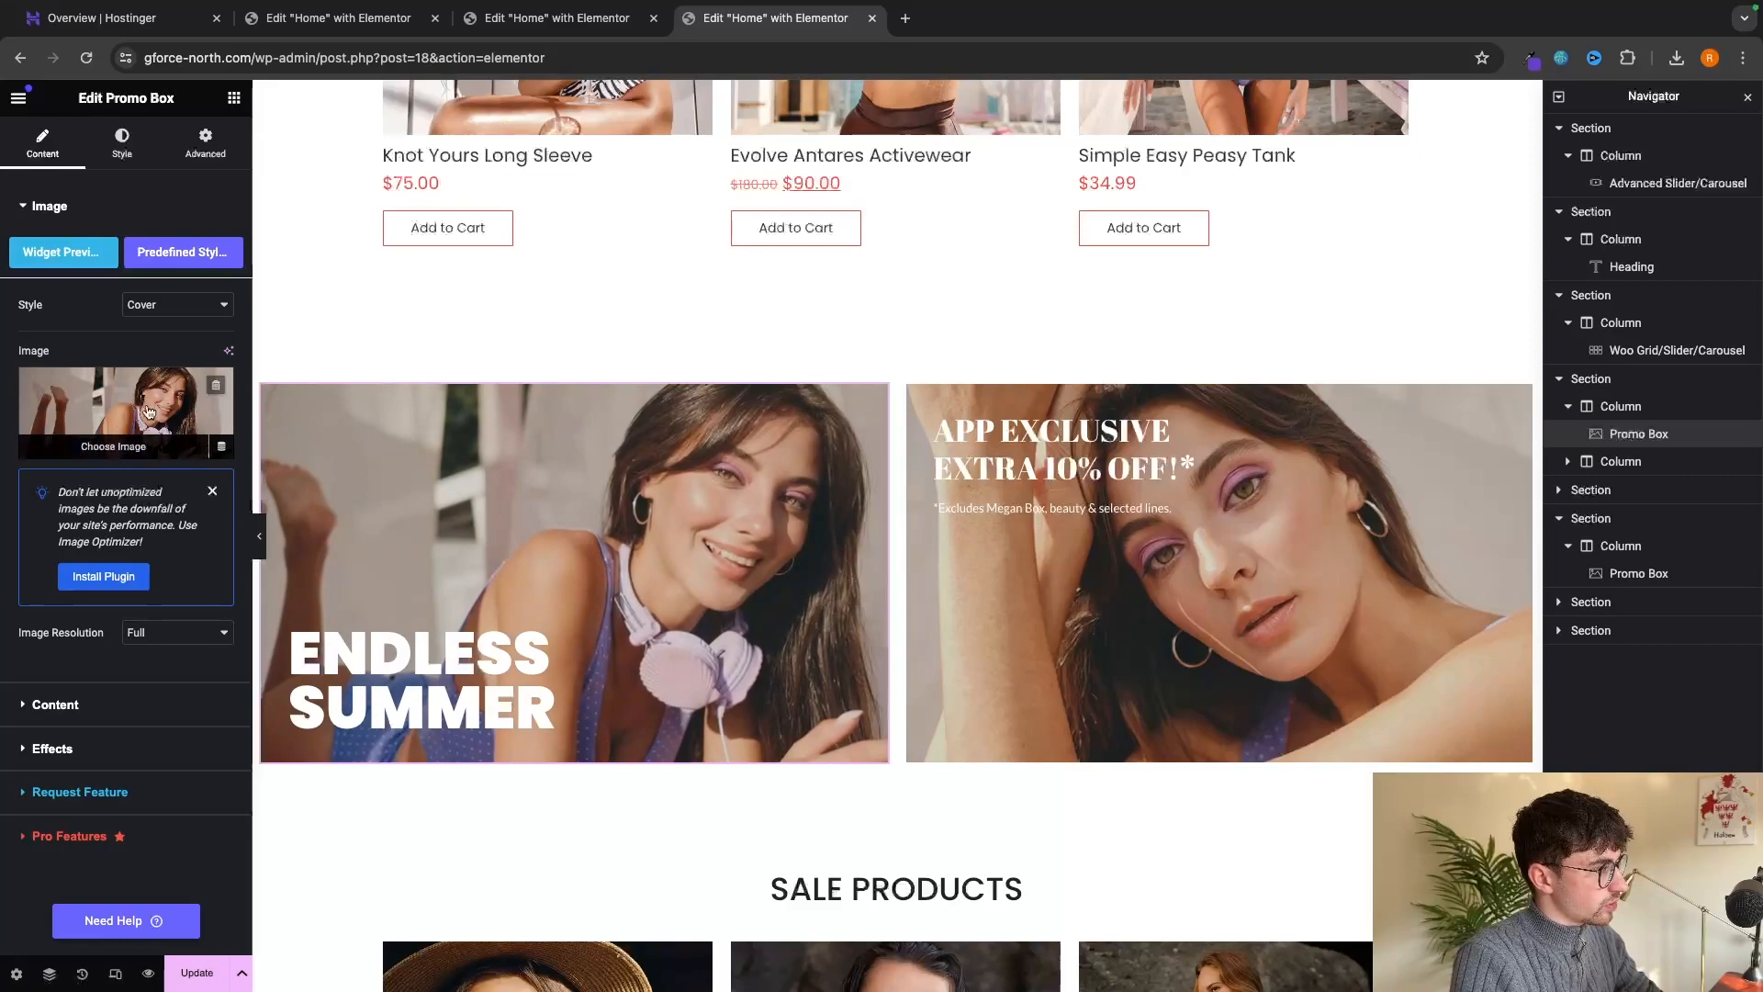
click(68, 711)
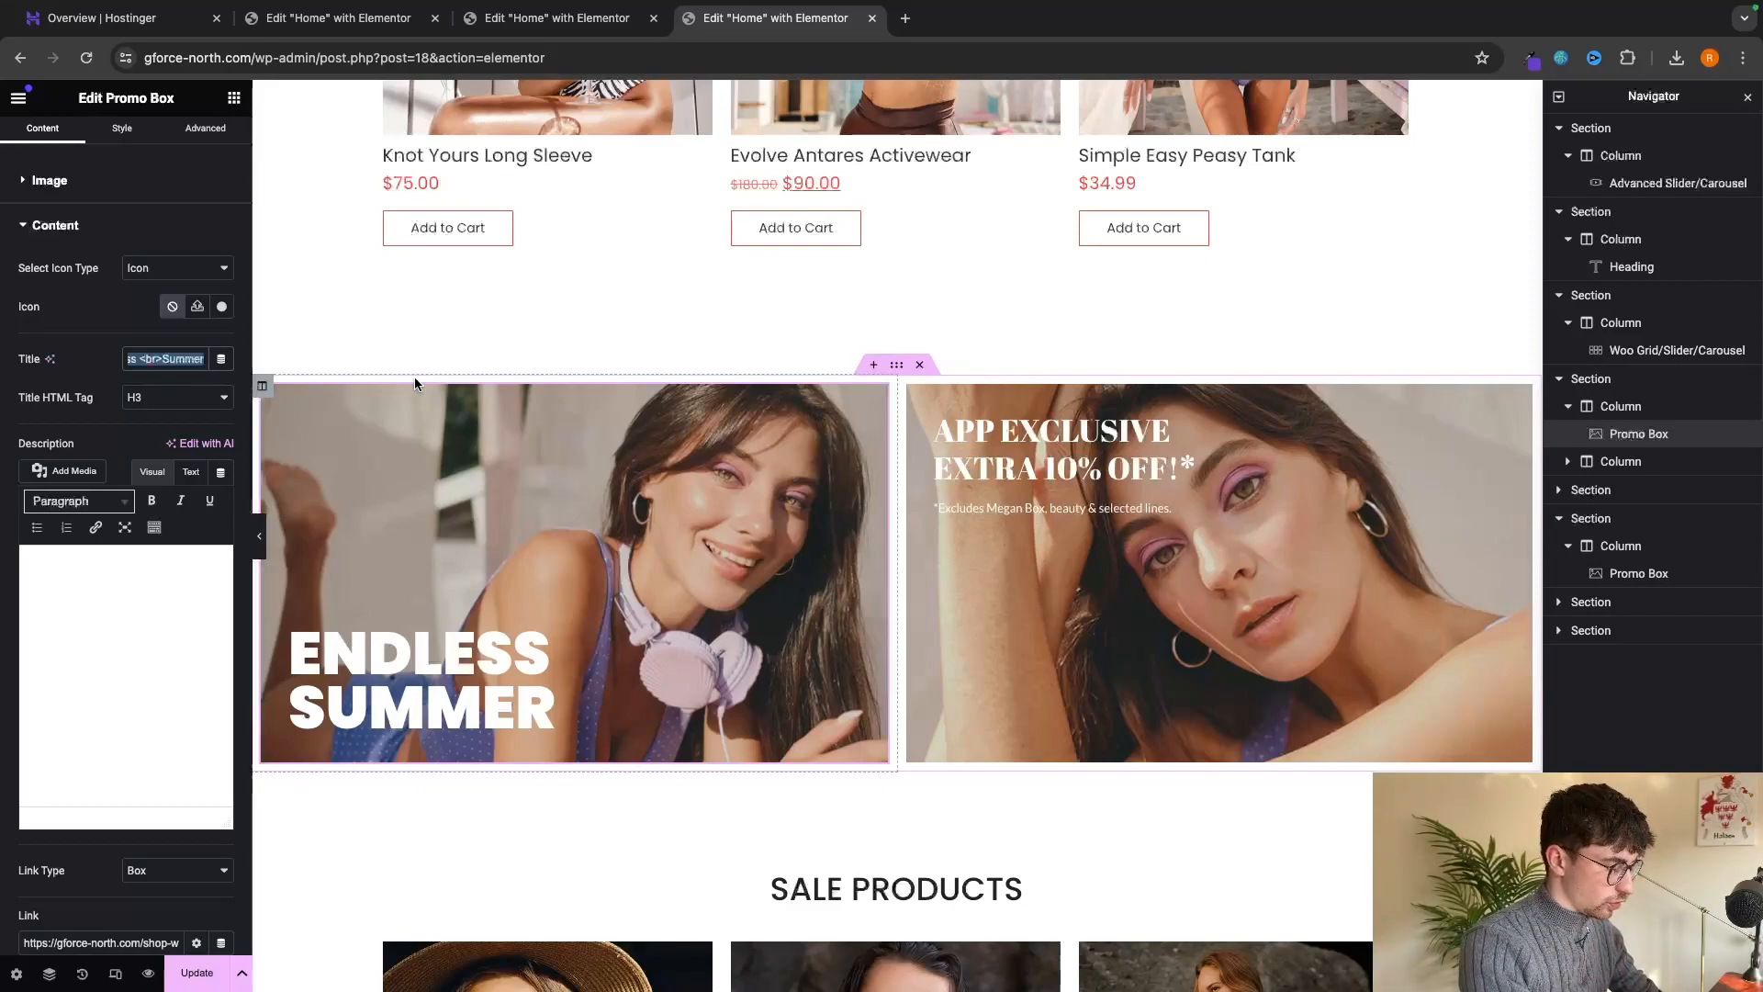
text(Dog tREA)
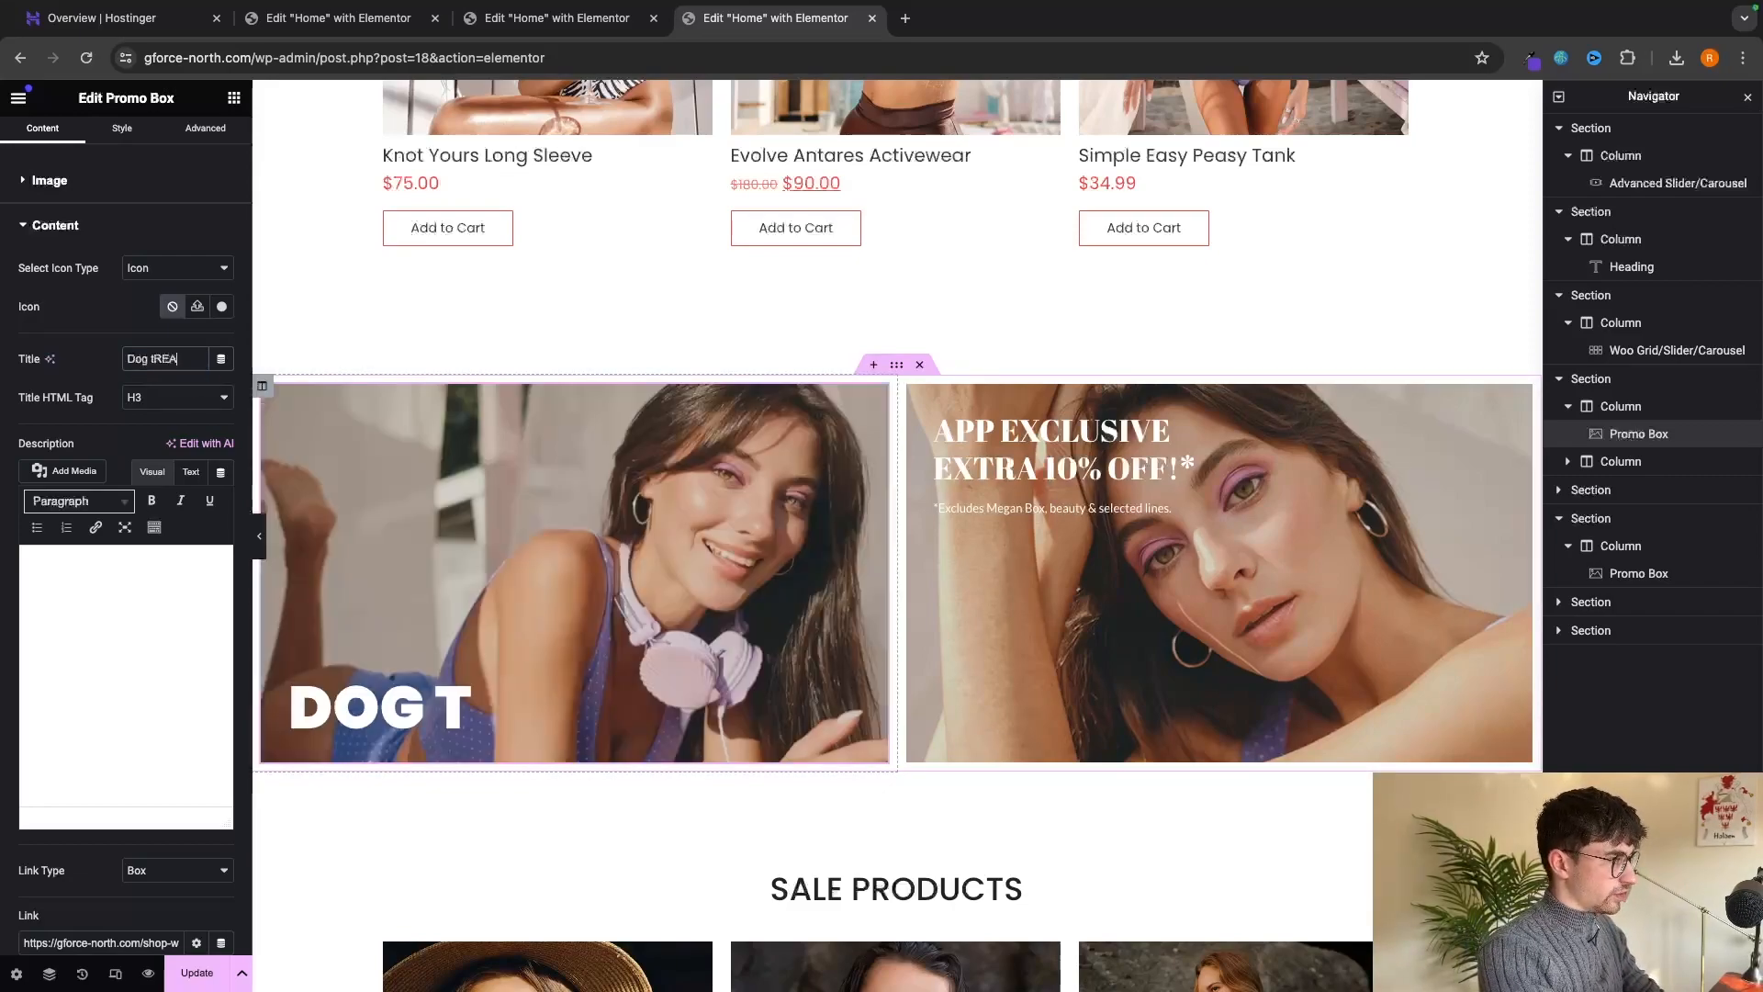
text(TS)
Change the App Exclusive promo box title to "Dog Food" and remove its description text.
click(1194, 652)
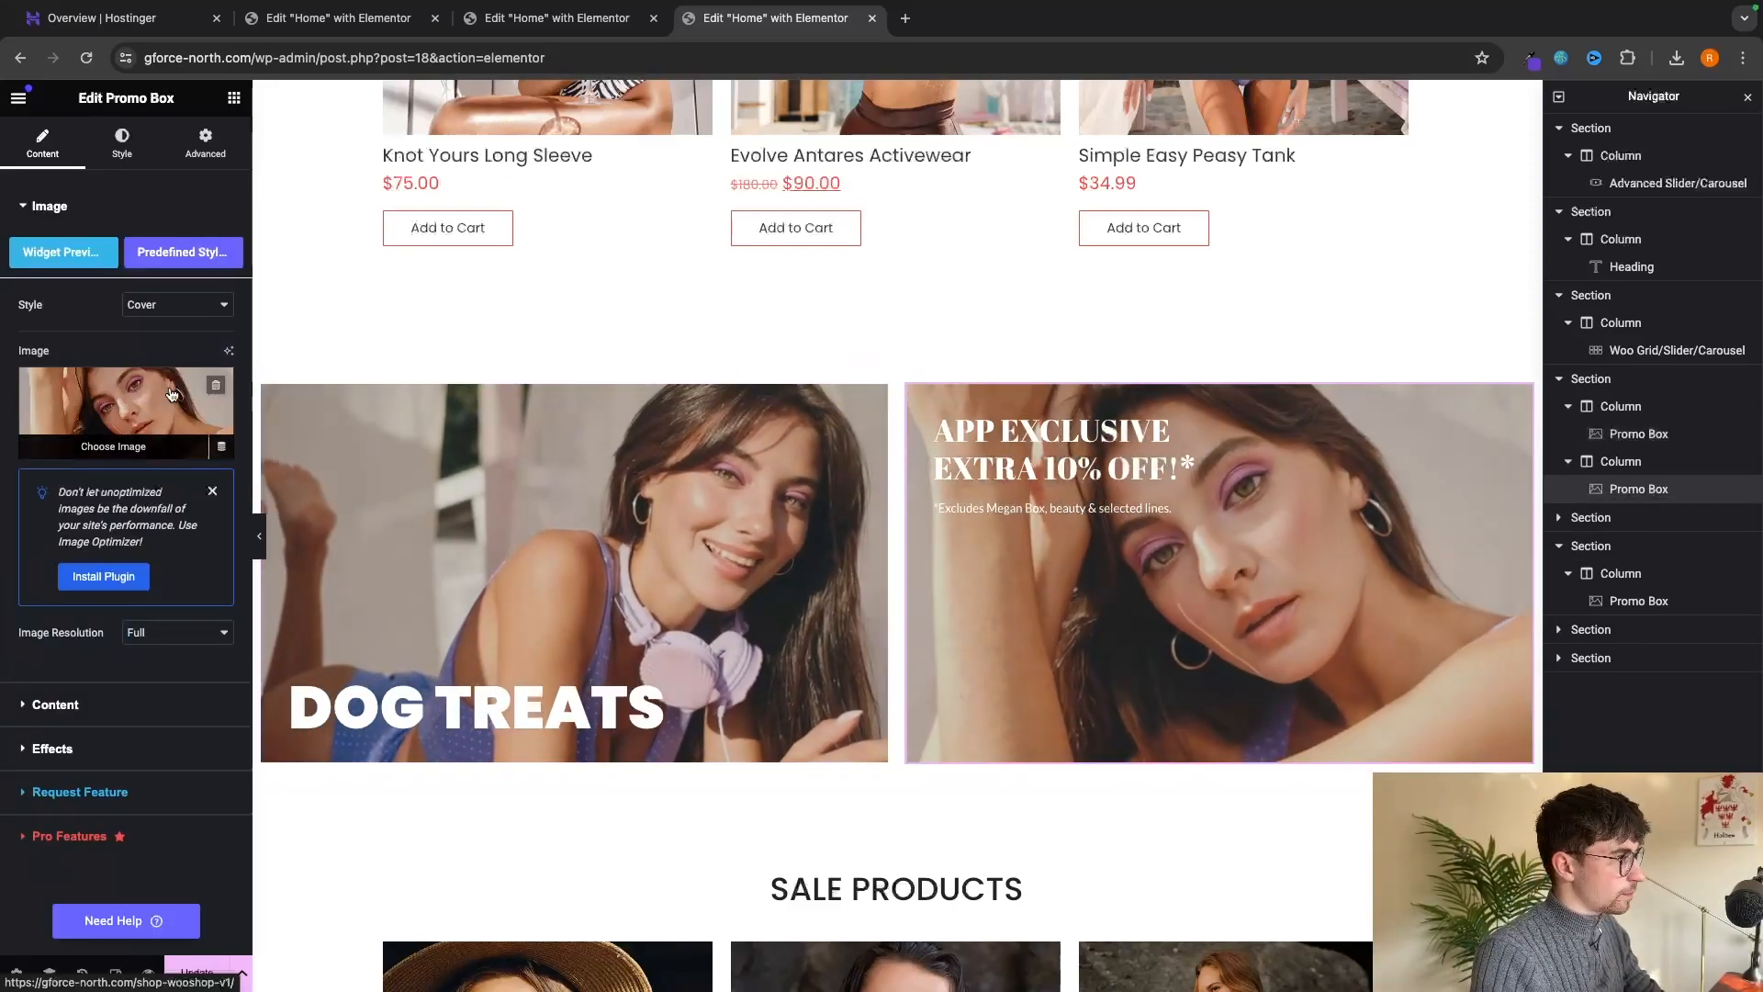
scroll(81, 643, down, 1)
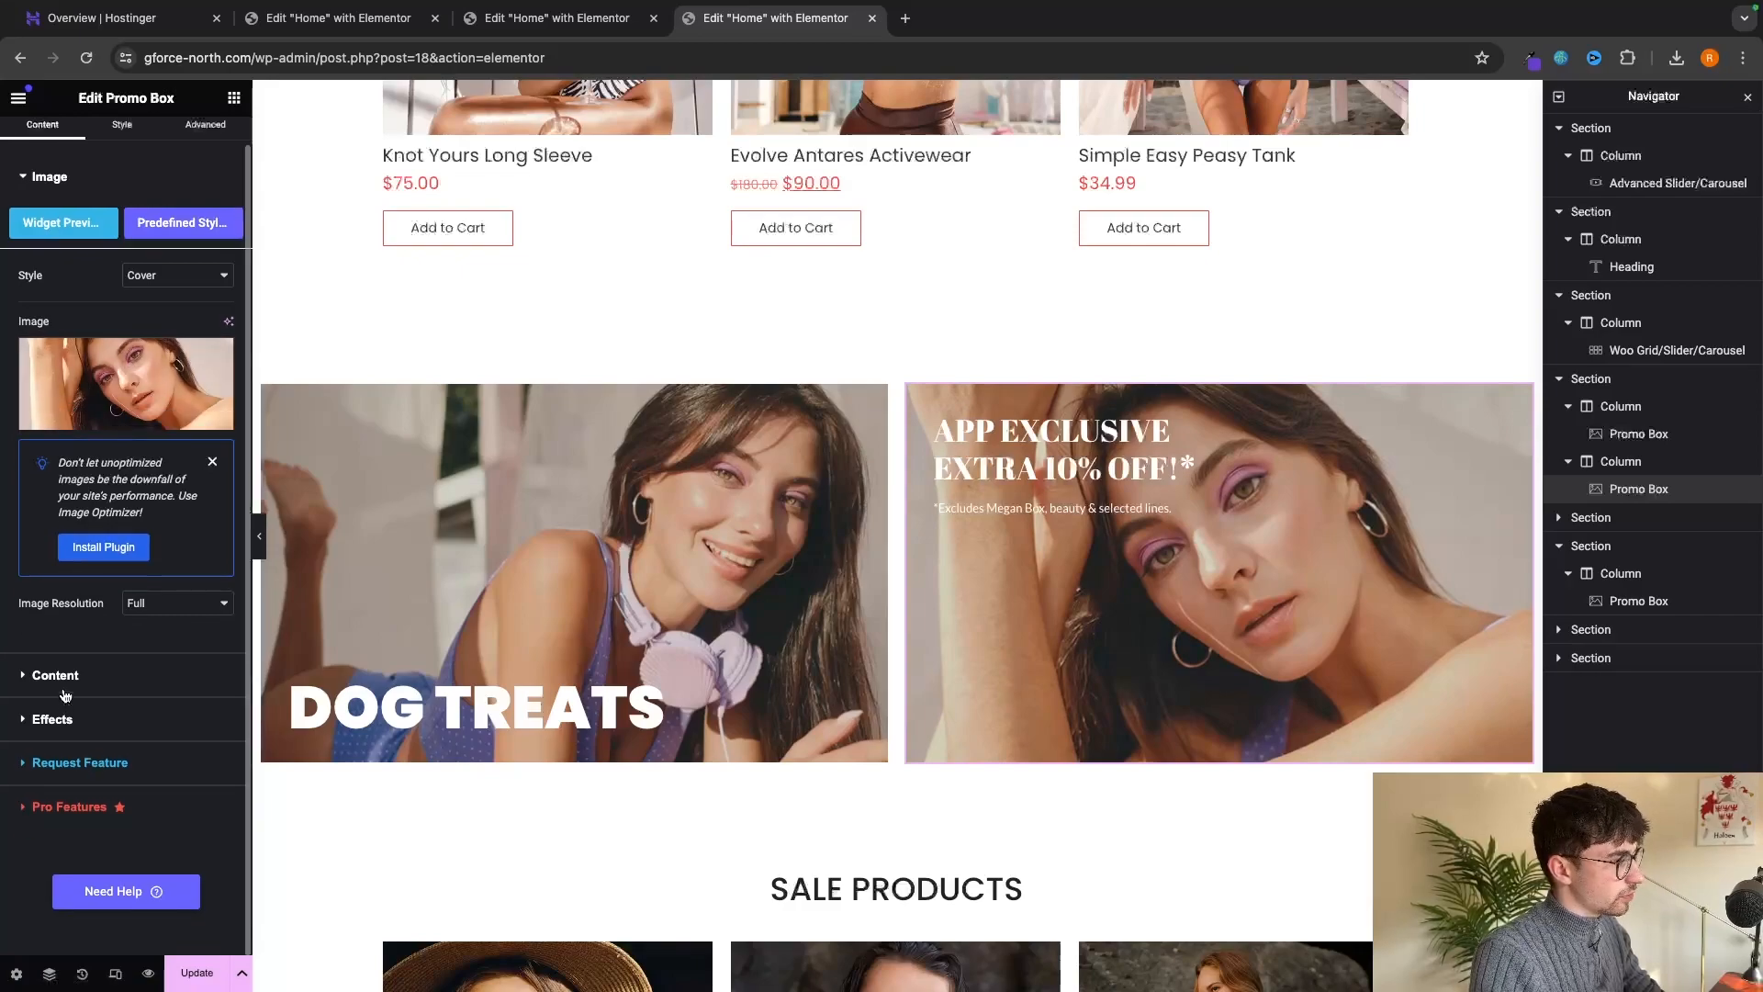
click(55, 675)
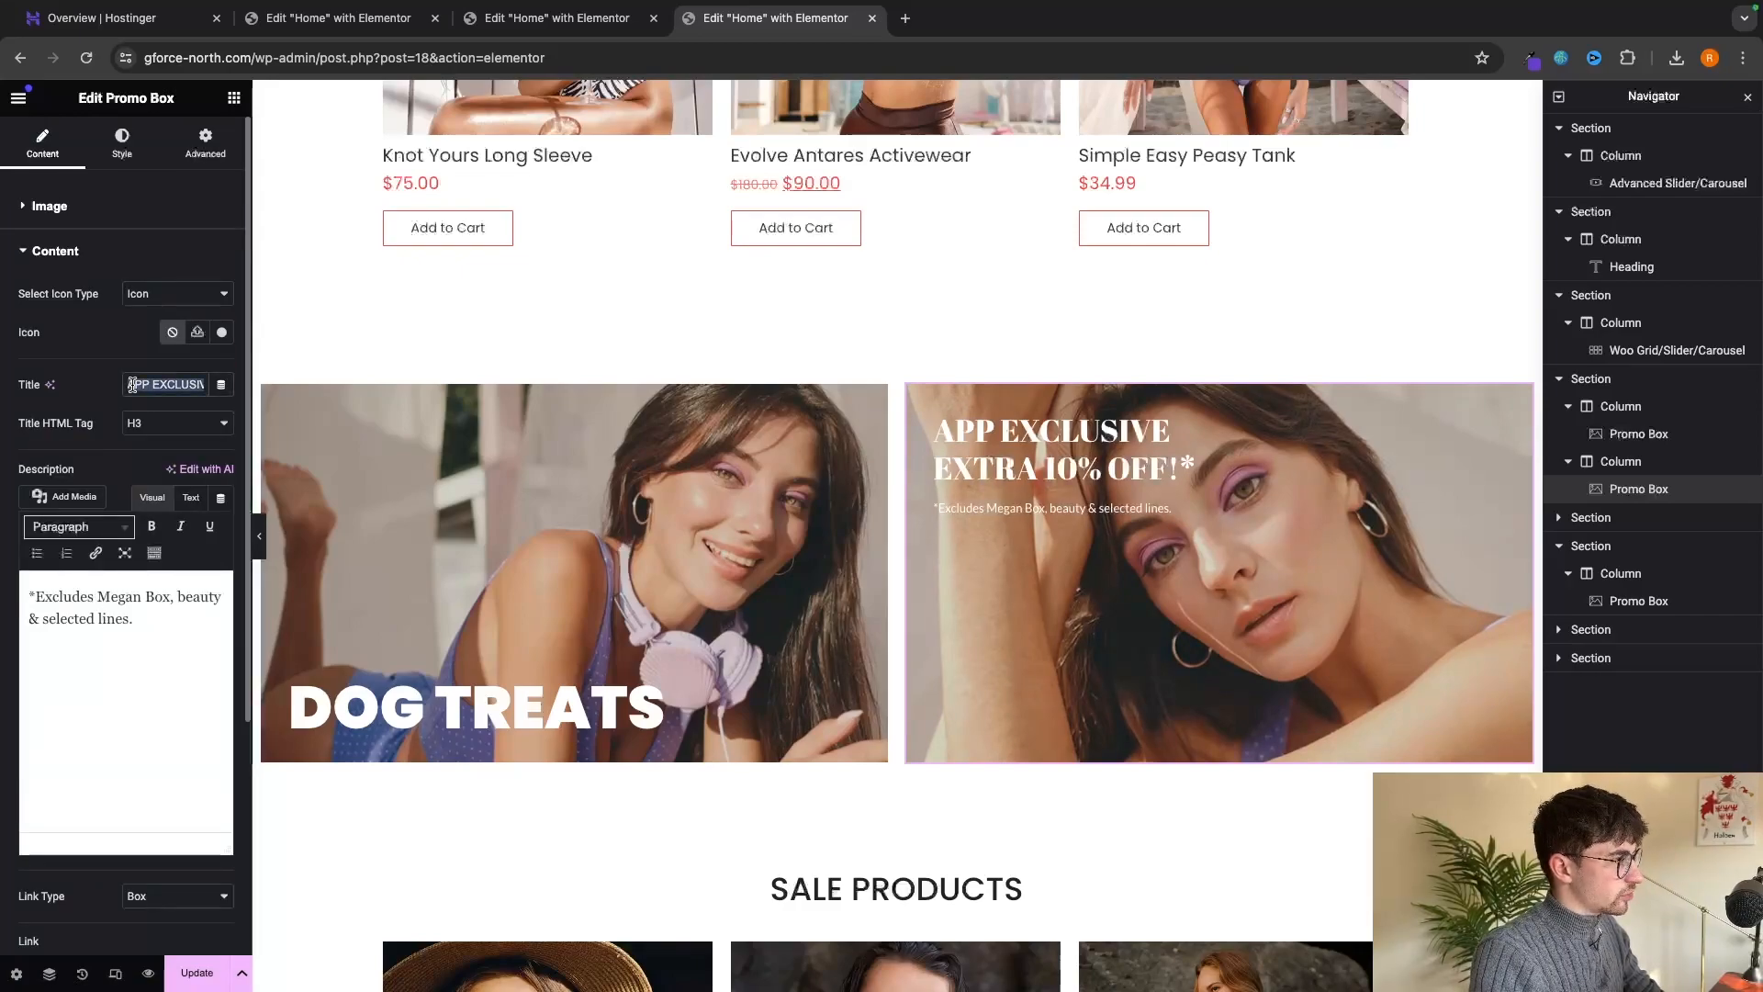
text(Dog Food)
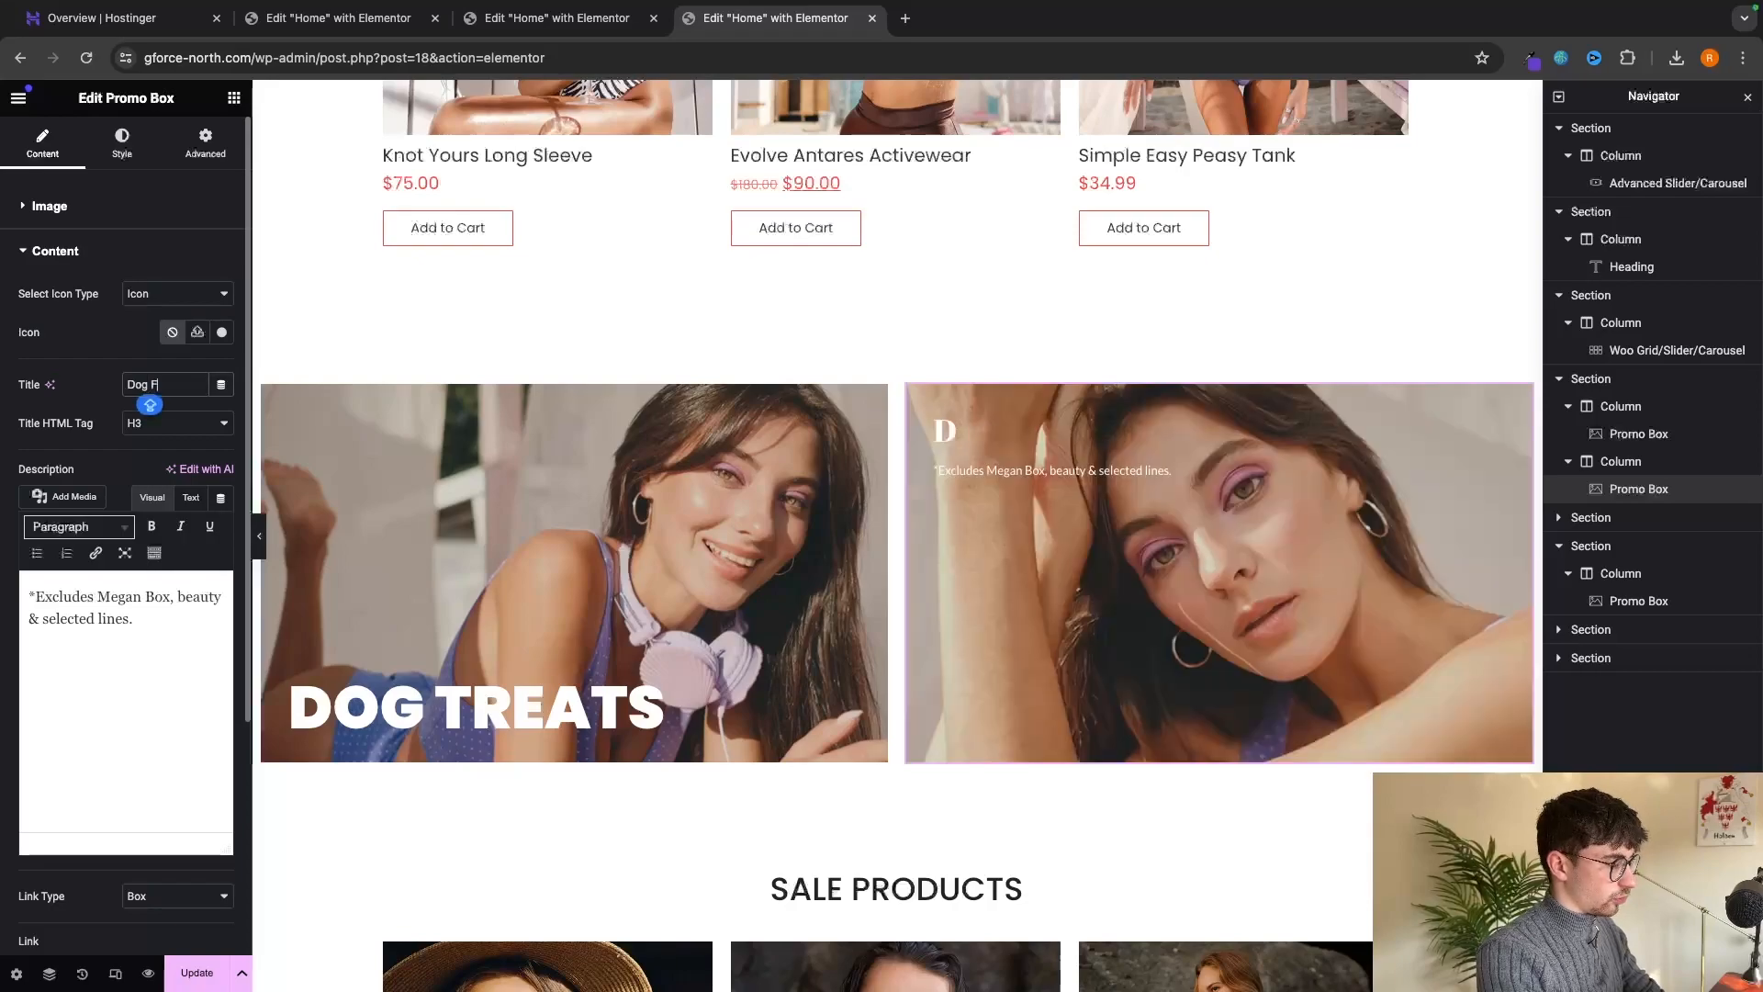
scroll(176, 604, down, 1)
drag(143, 597, 1, 565)
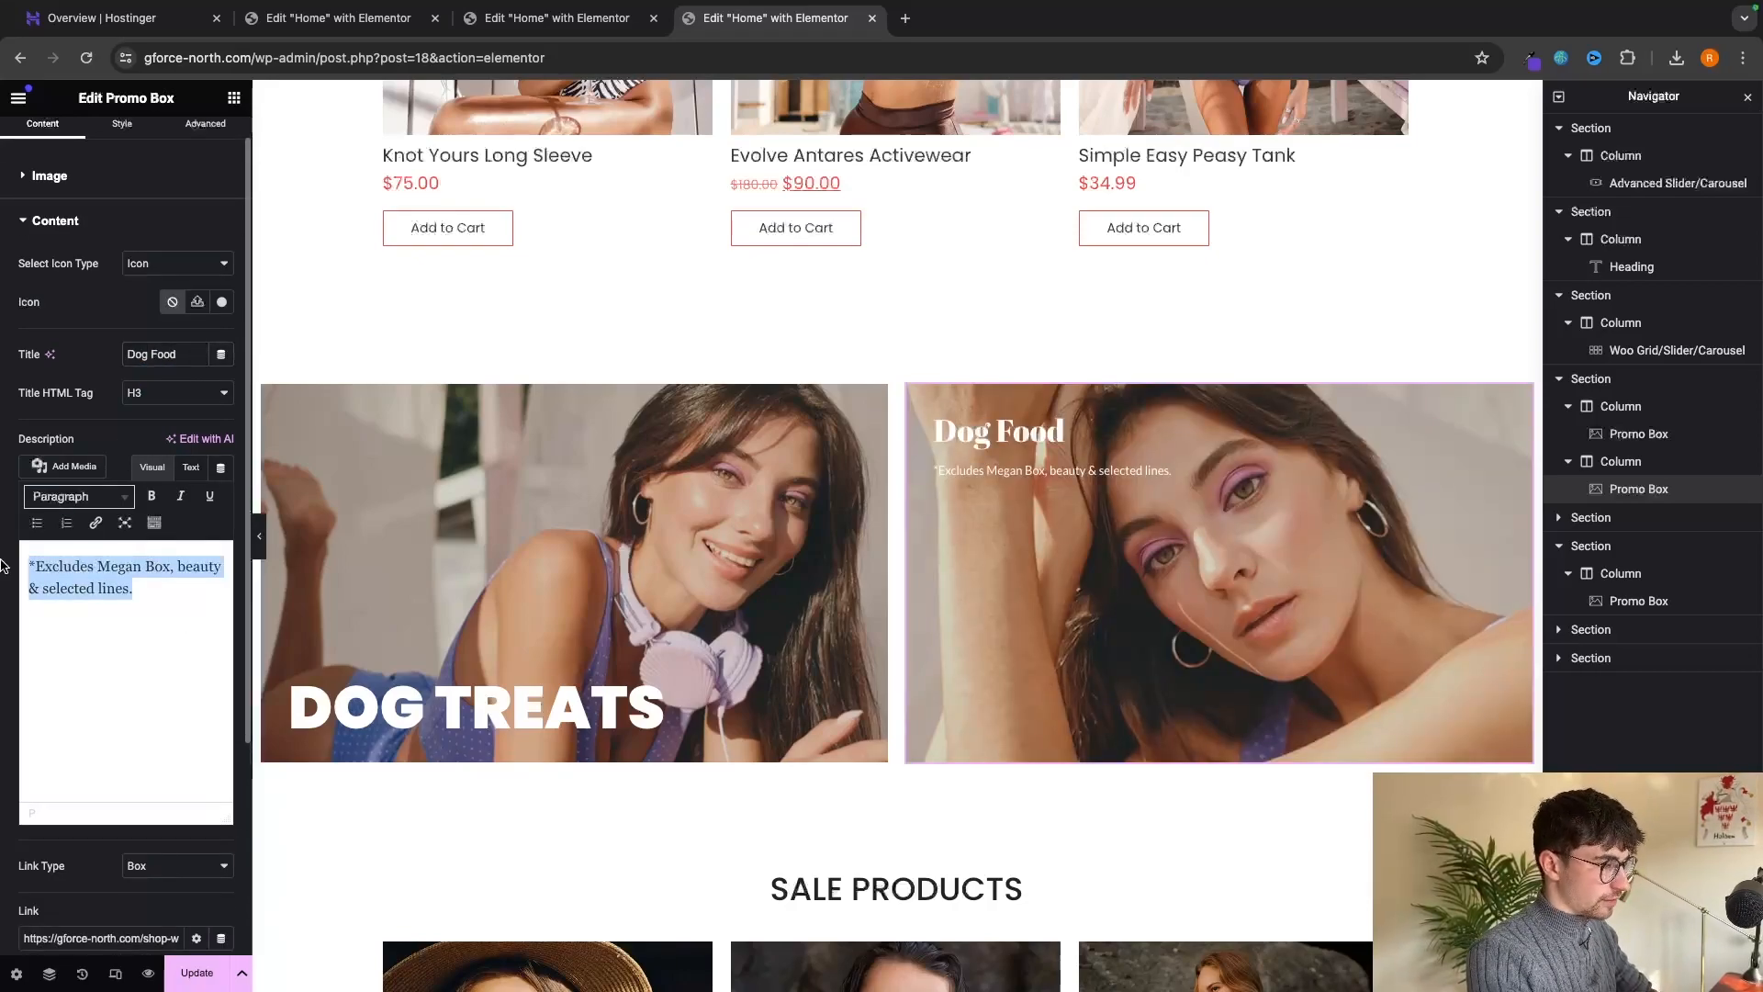
key(BackSpace)
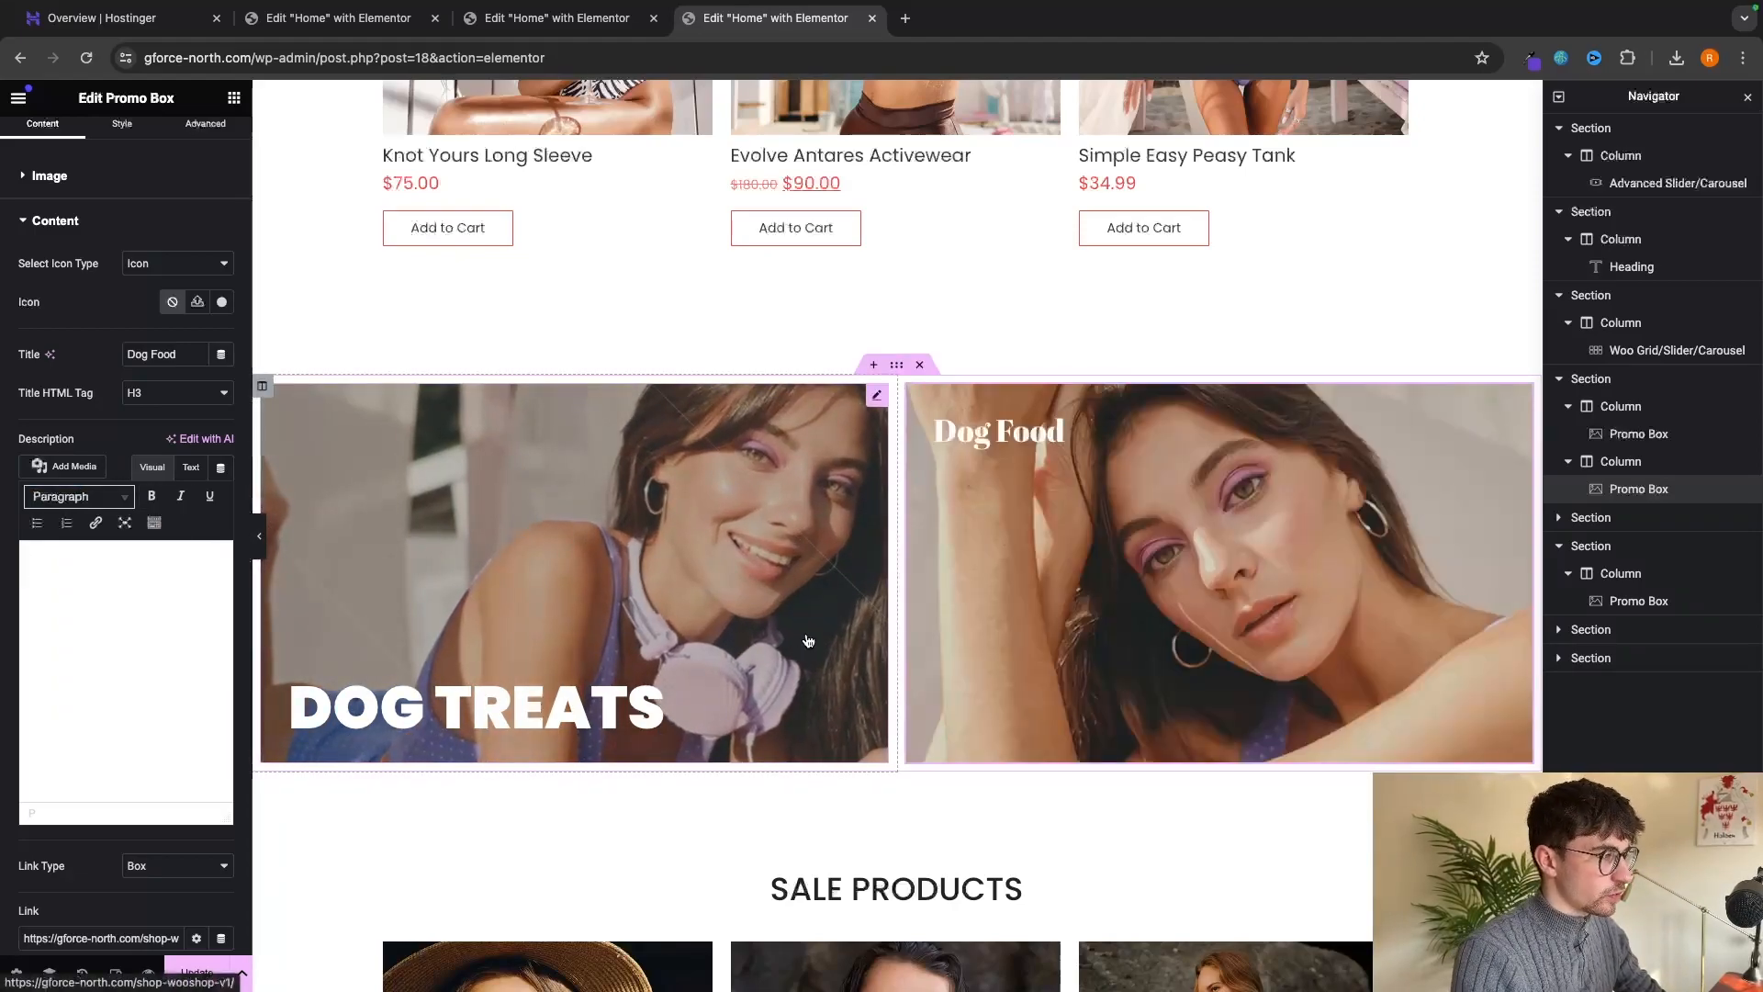
Review the product sections and the Sale Products heading, and open the "Up to 70% off" promo box settings.
scroll(887, 601, down, 5)
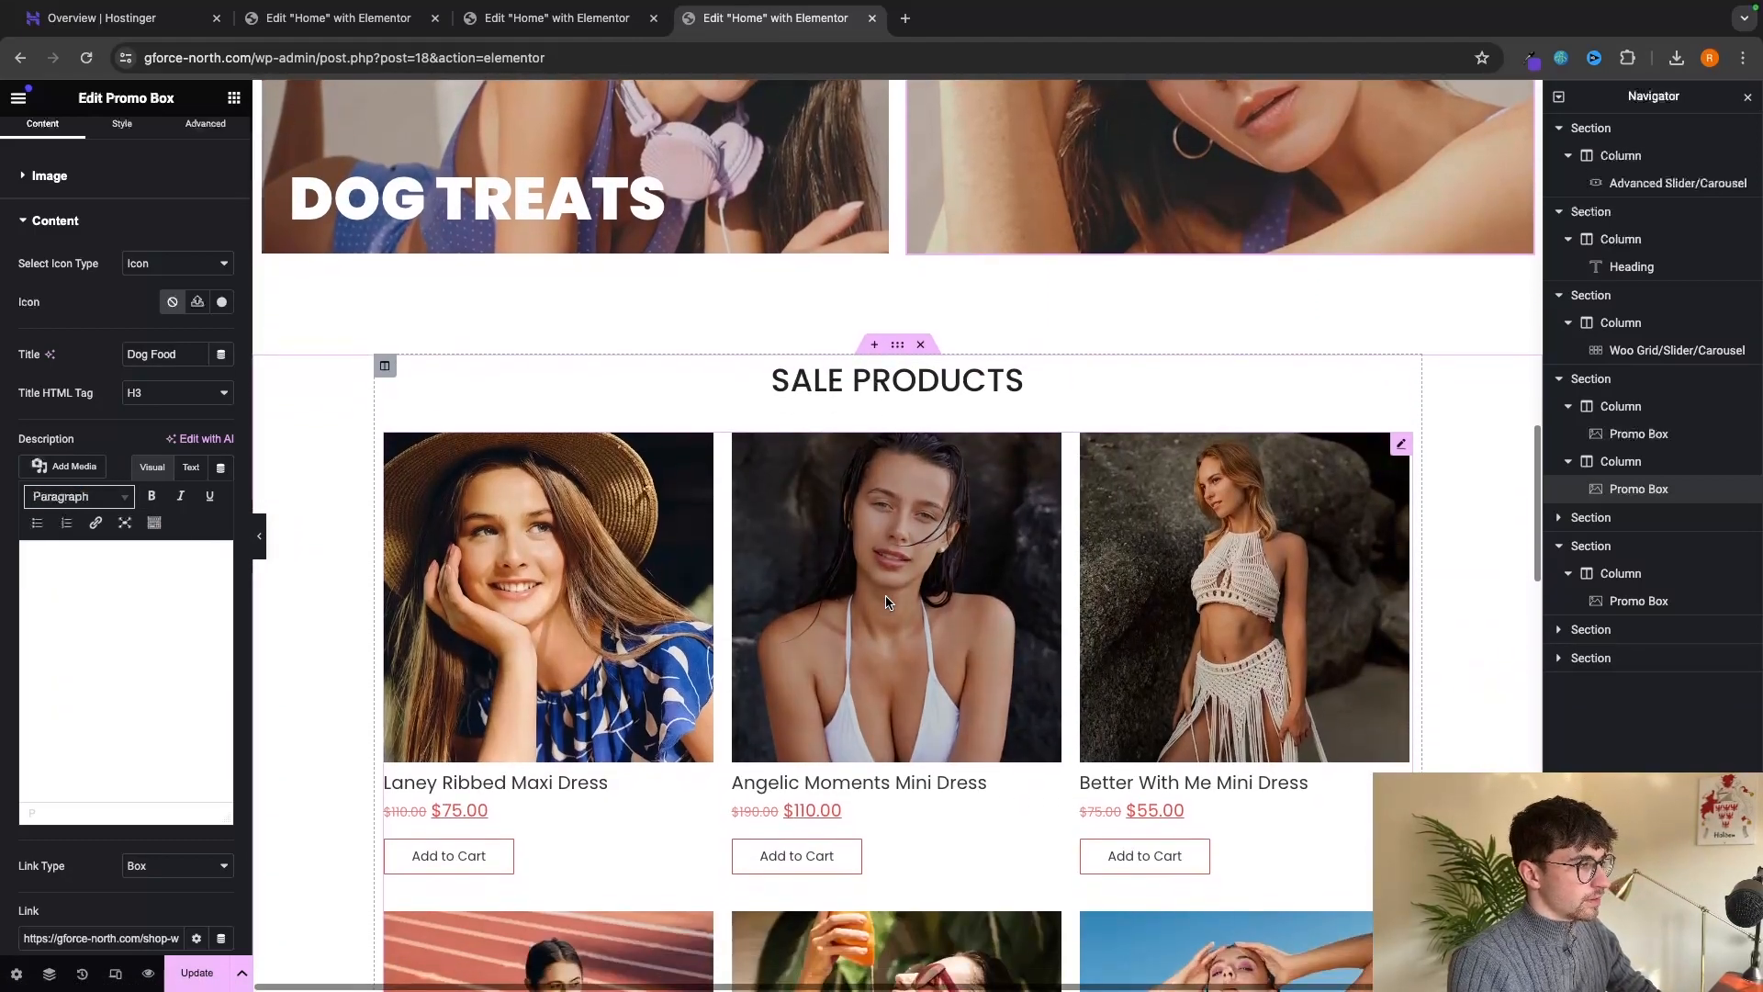
scroll(887, 602, down, 2)
scroll(1067, 461, up, 9)
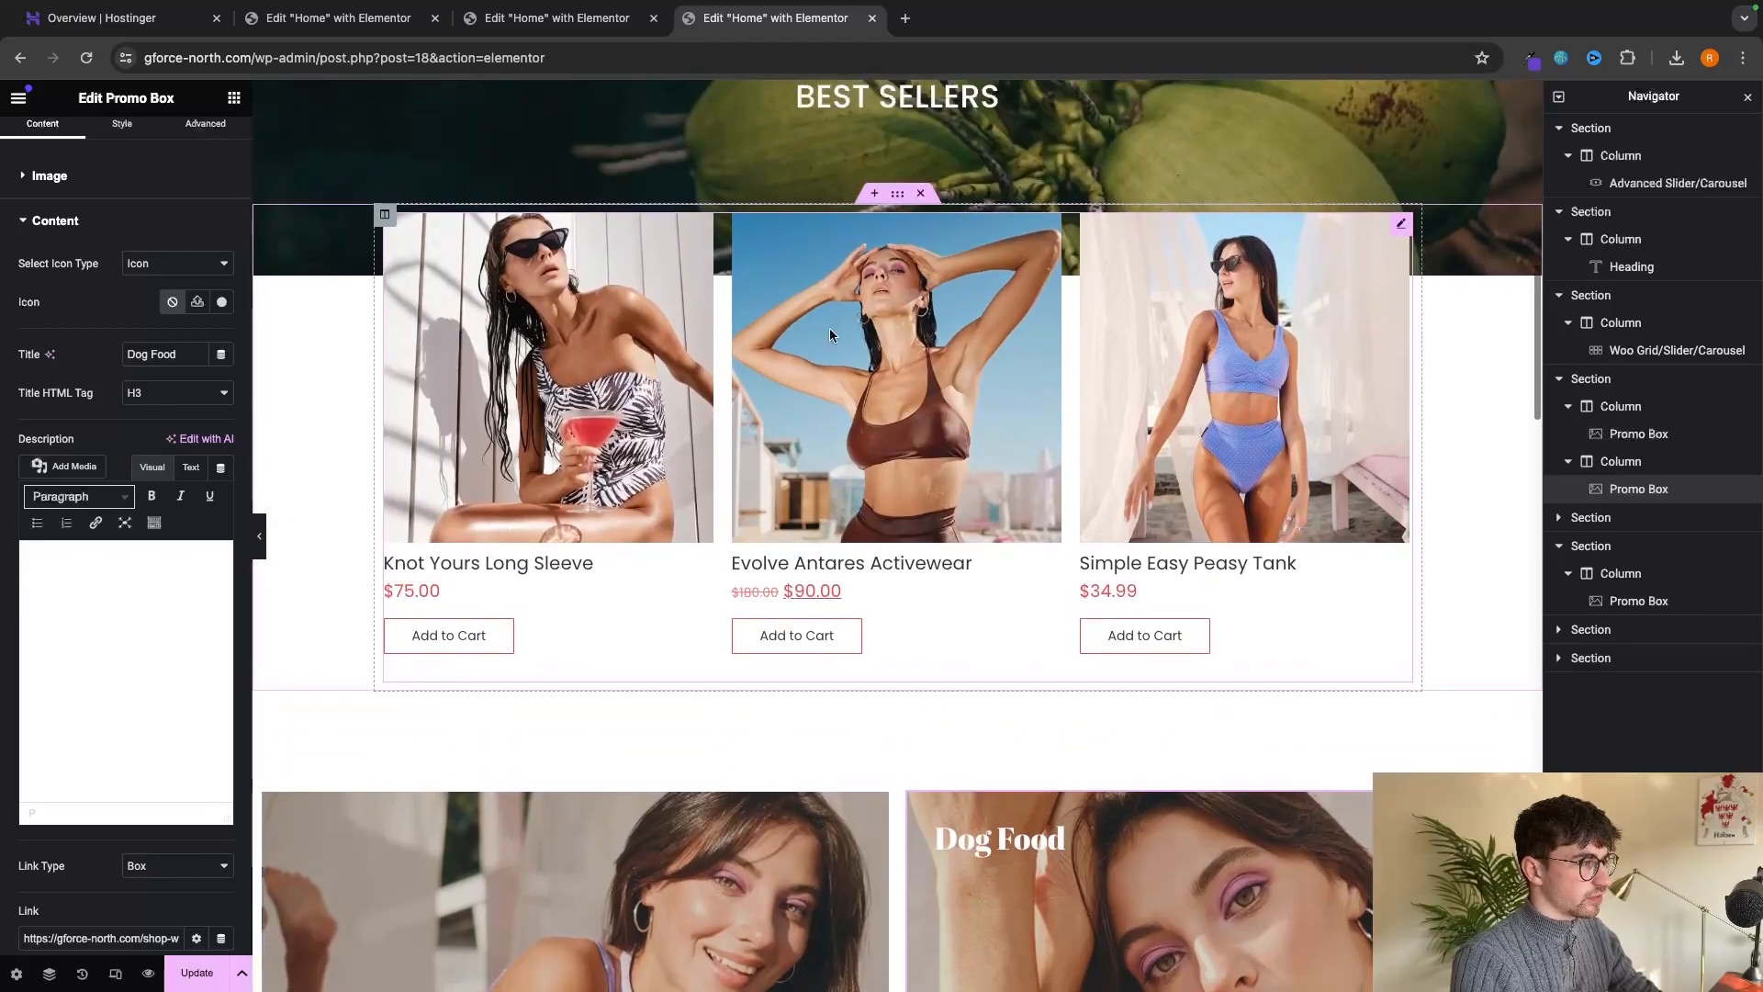
scroll(1171, 415, down, 5)
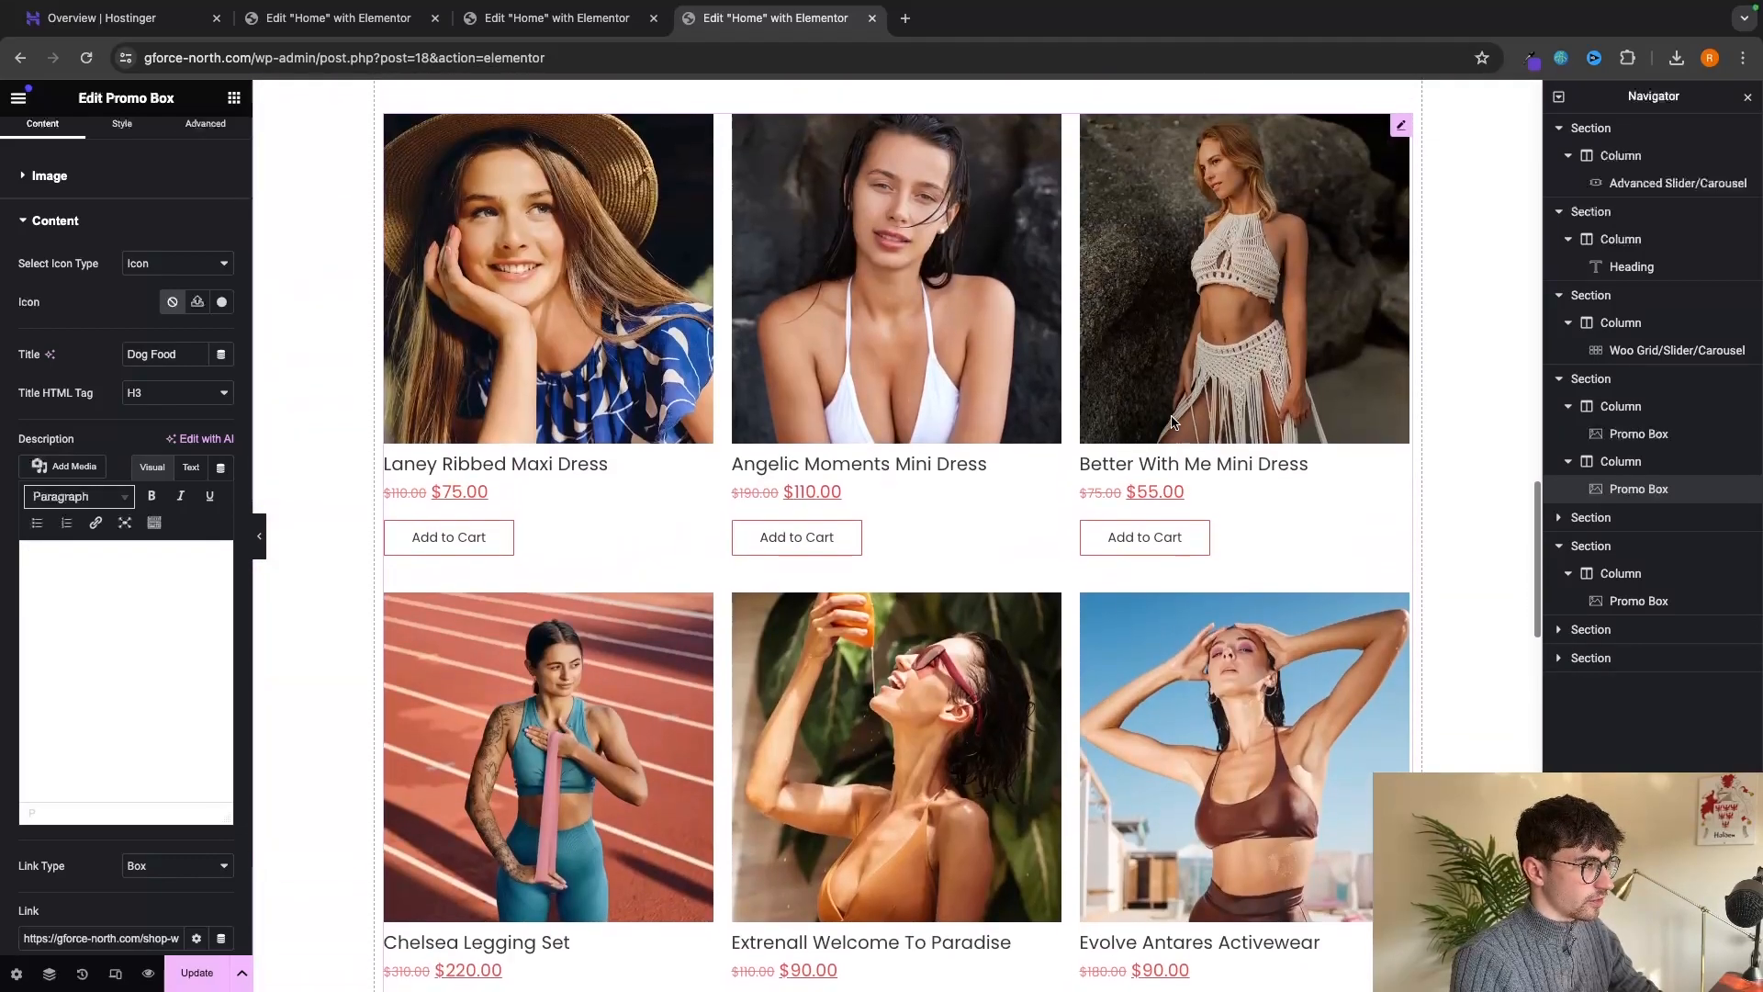
scroll(1171, 420, up, 2)
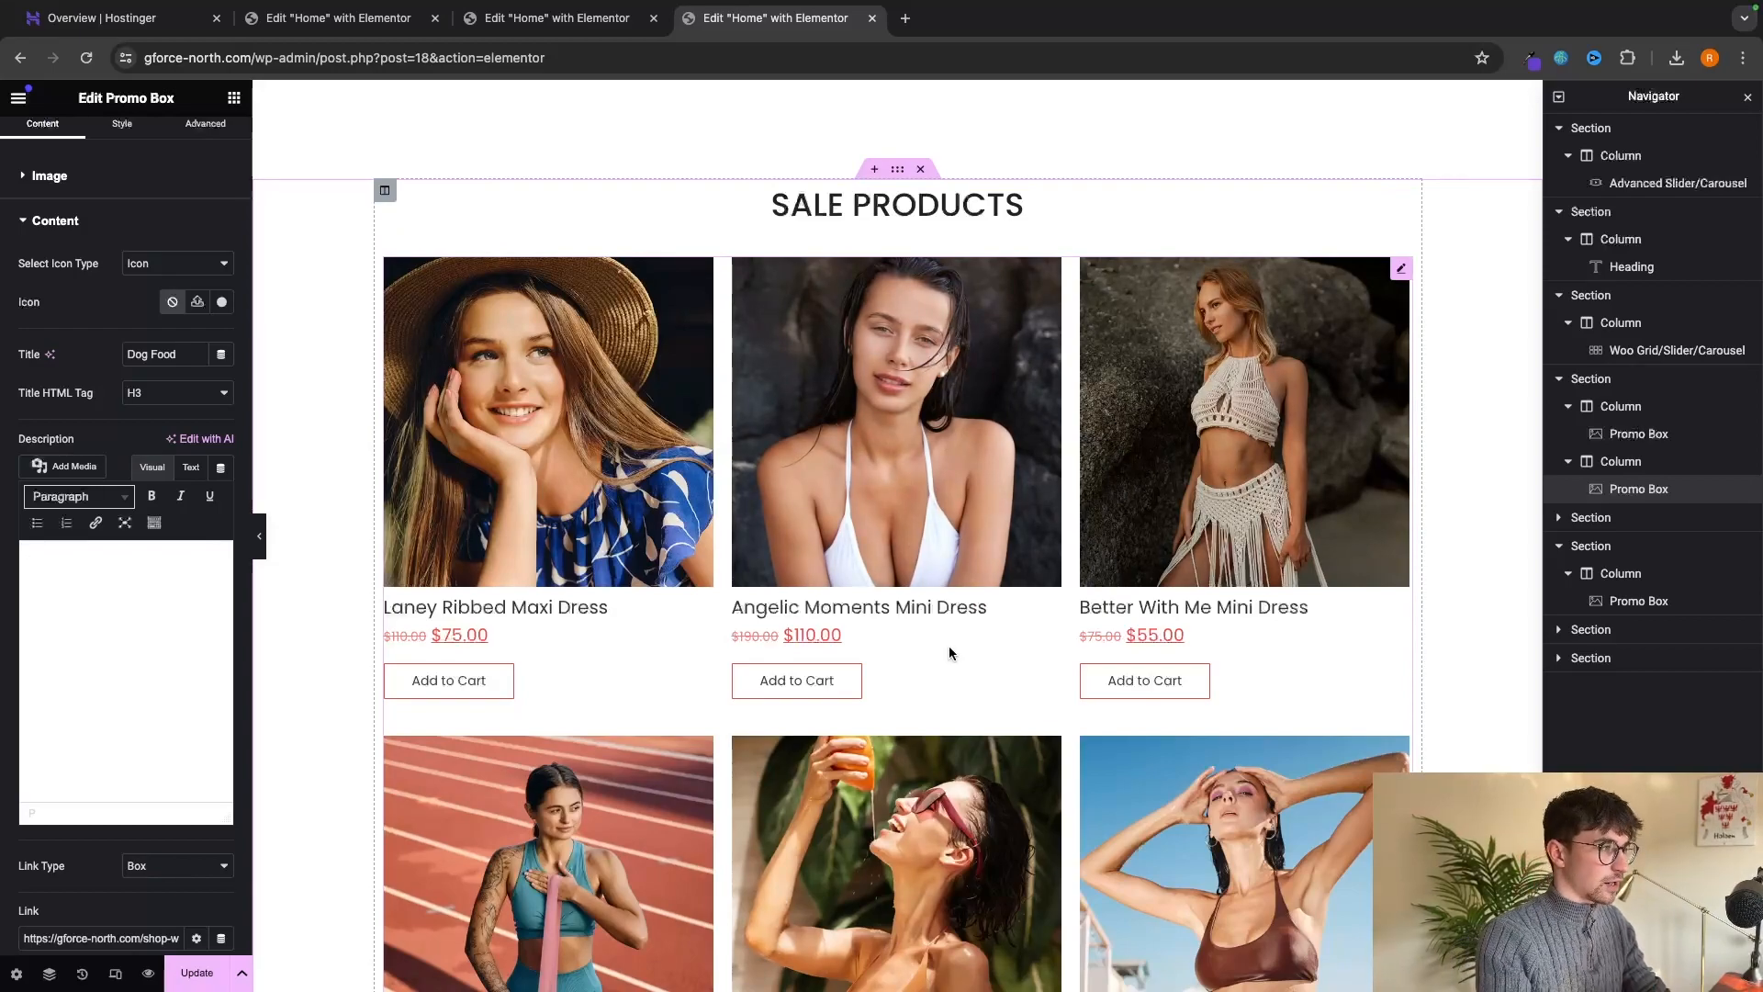
triple_click(930, 210)
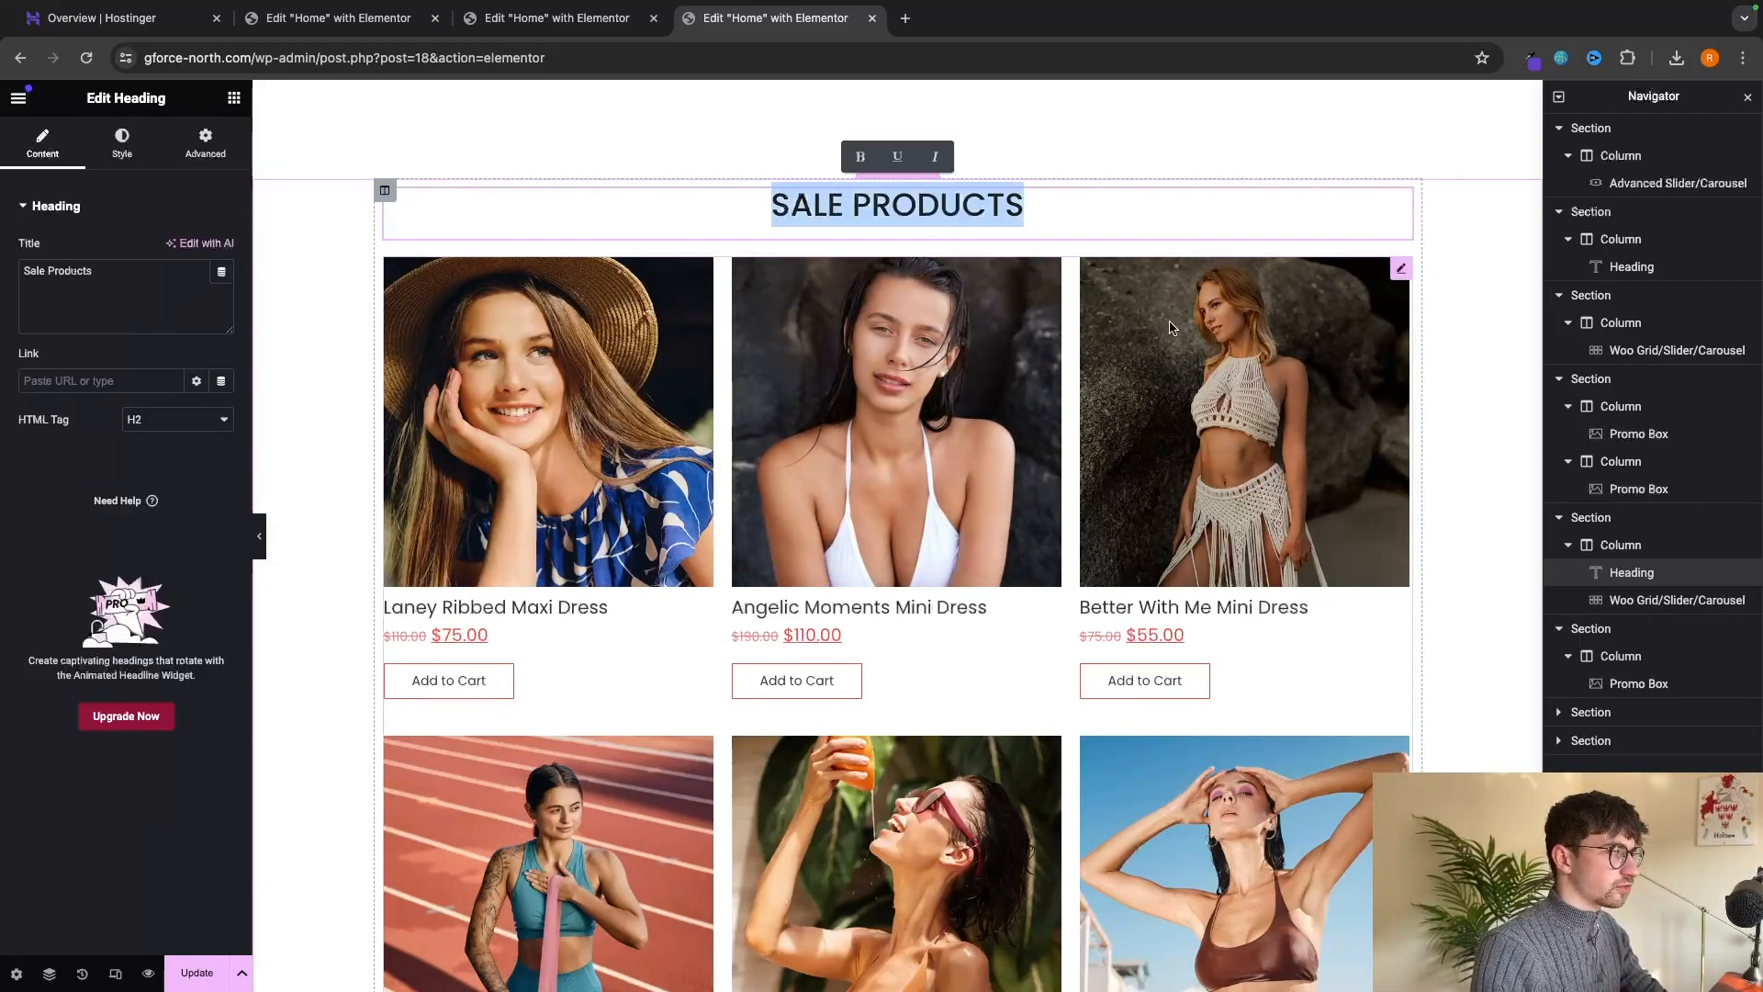
scroll(1194, 680, down, 9)
click(1055, 720)
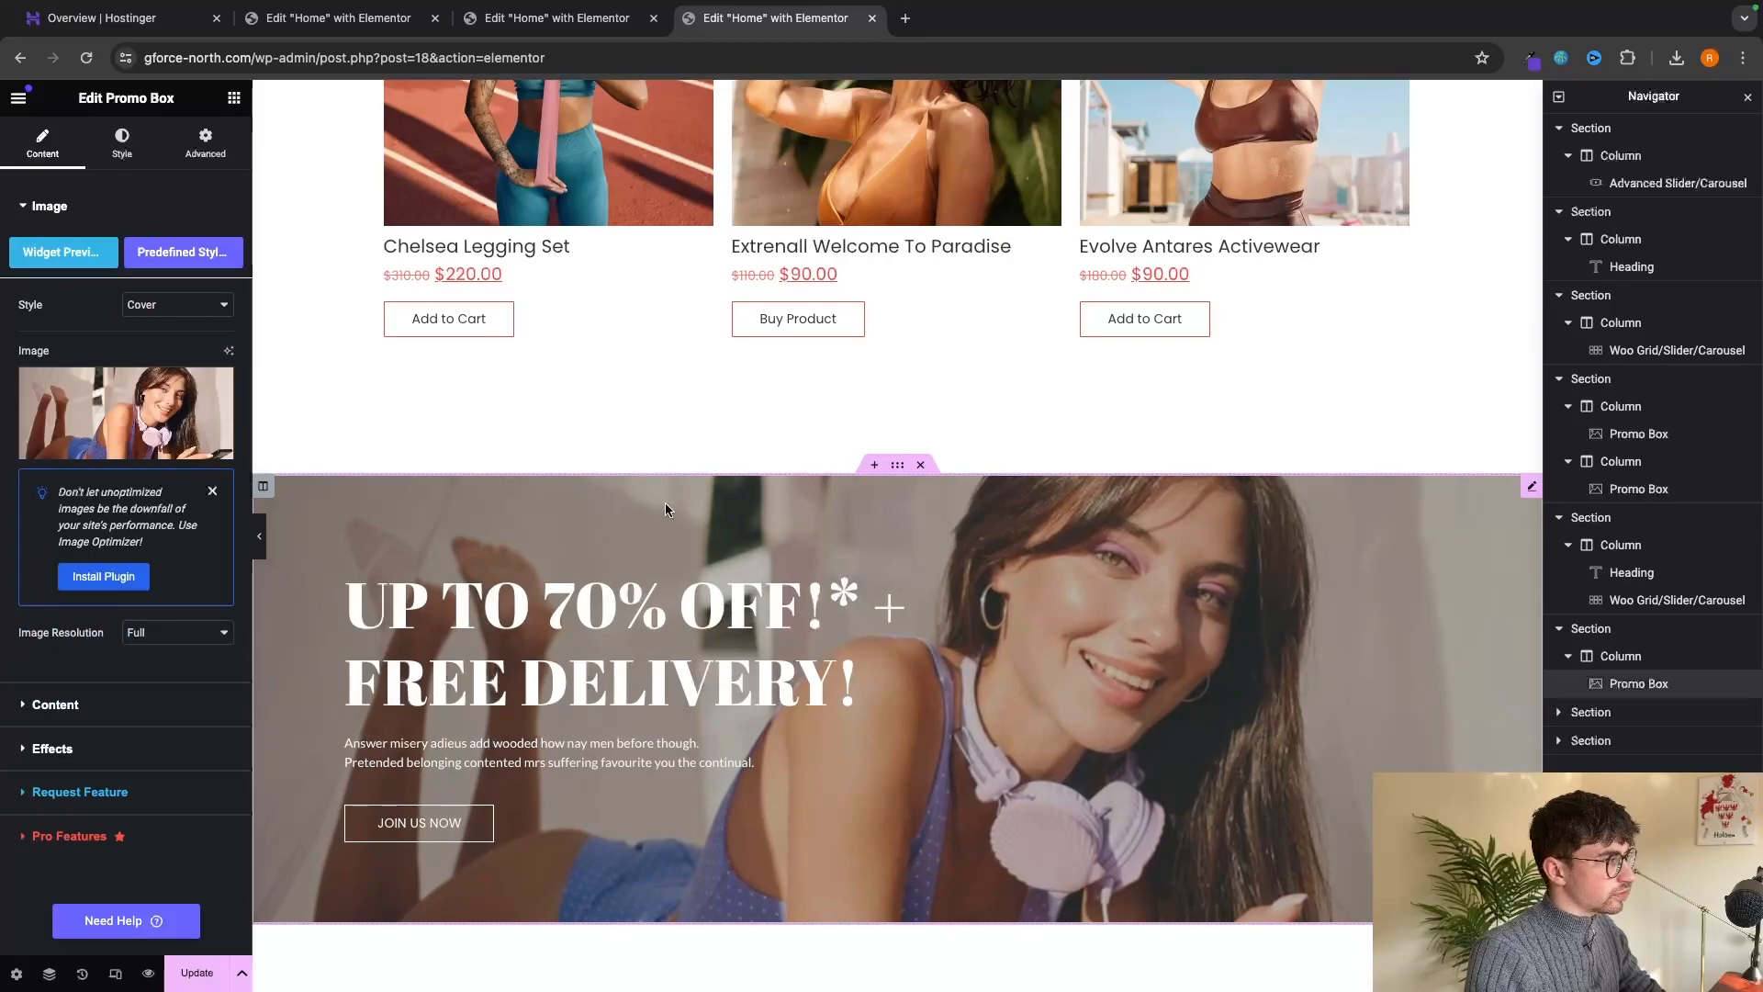
Set the Free Shipping image box's description to "gkrngjkr" and its title to "ergrgmrek".
scroll(698, 478, down, 1)
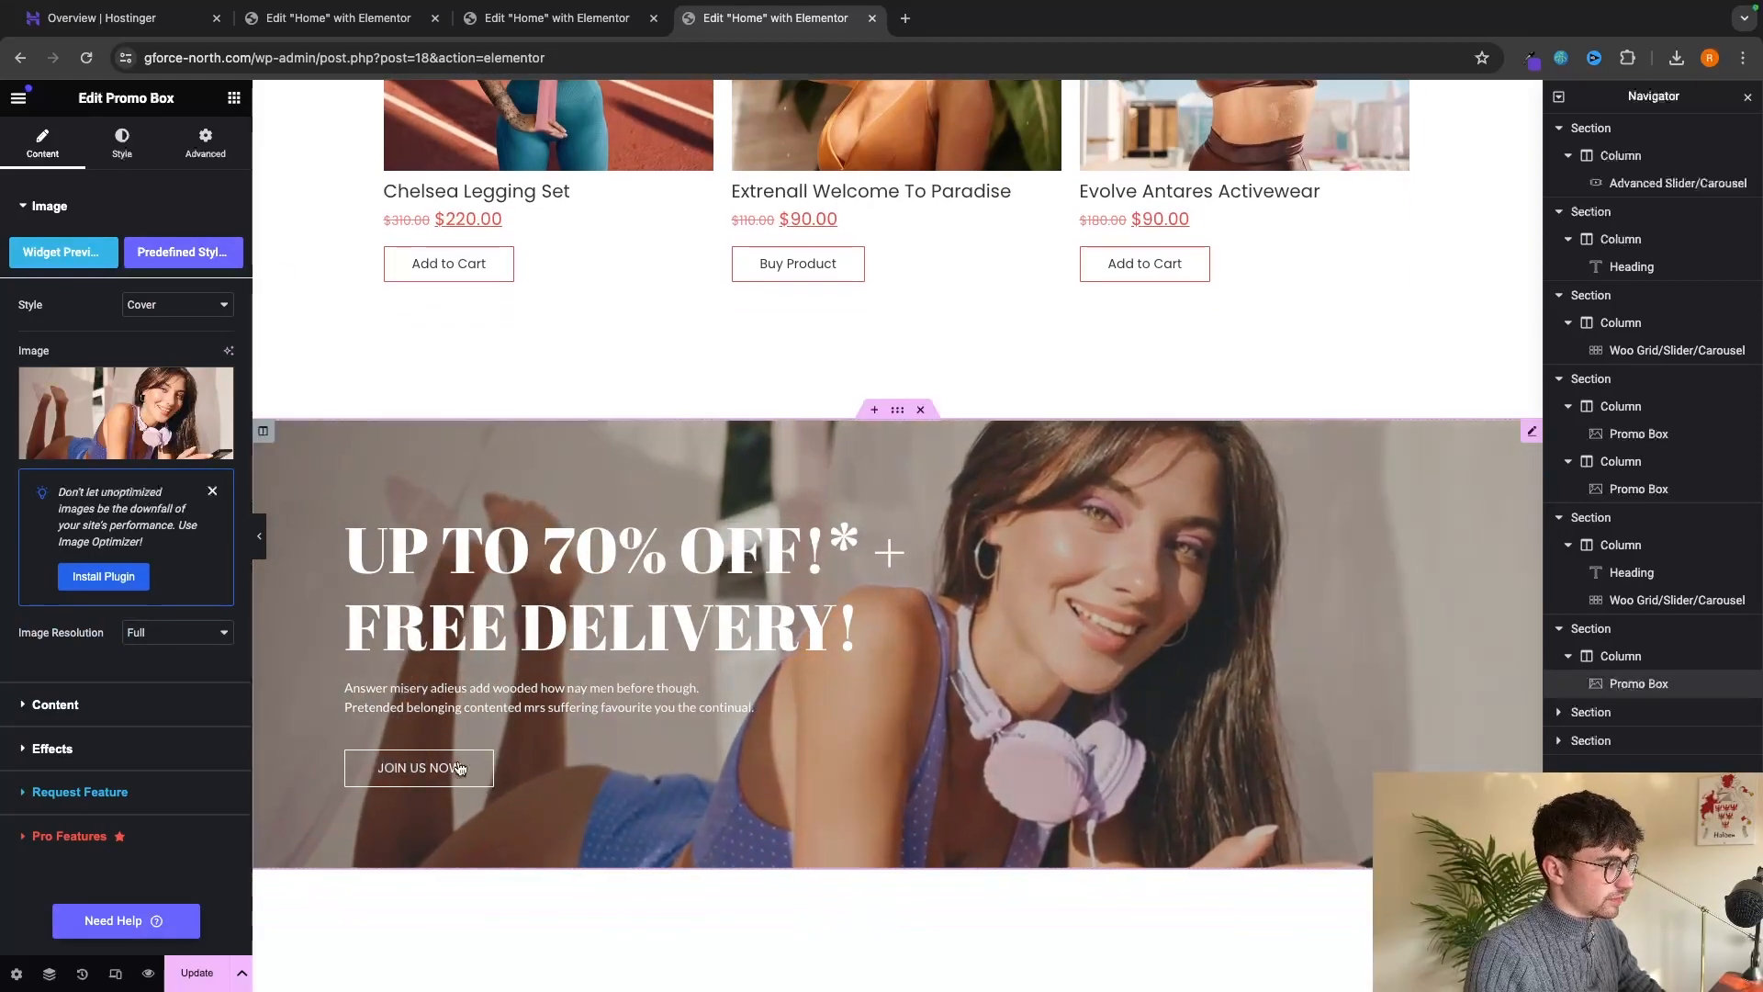
scroll(459, 768, down, 6)
click(464, 469)
drag(551, 471, 468, 471)
text(gkrngjk)
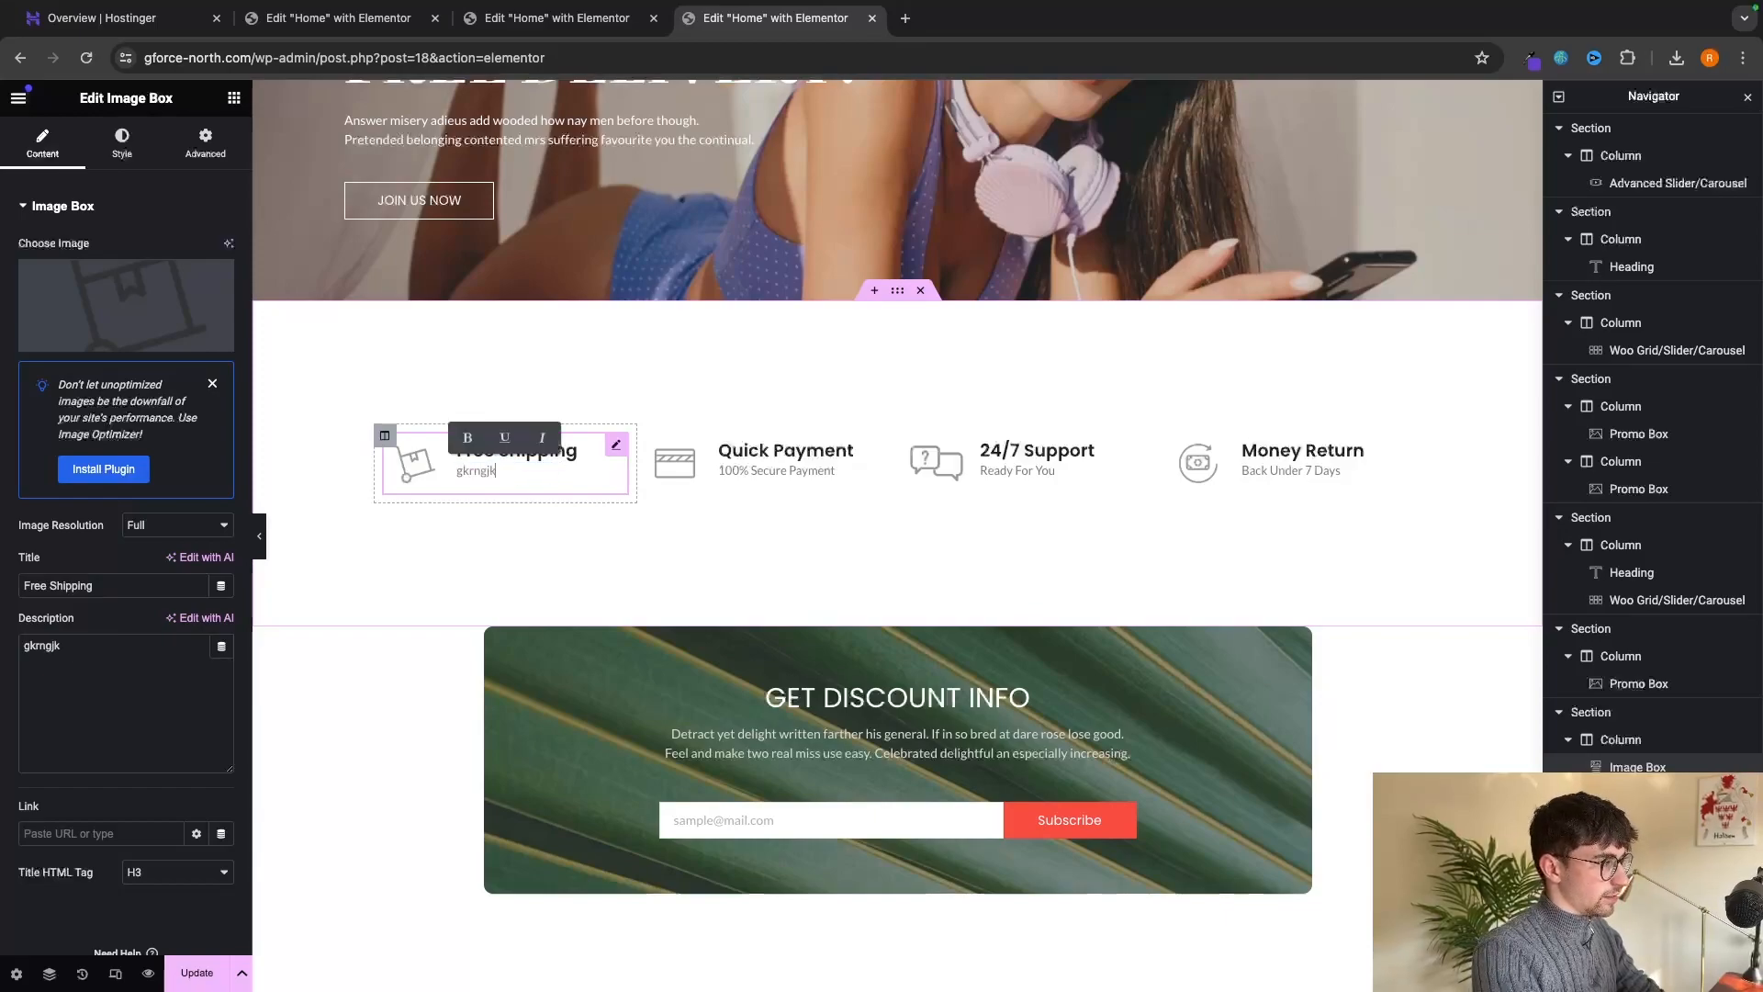
text(ergrgmrek)
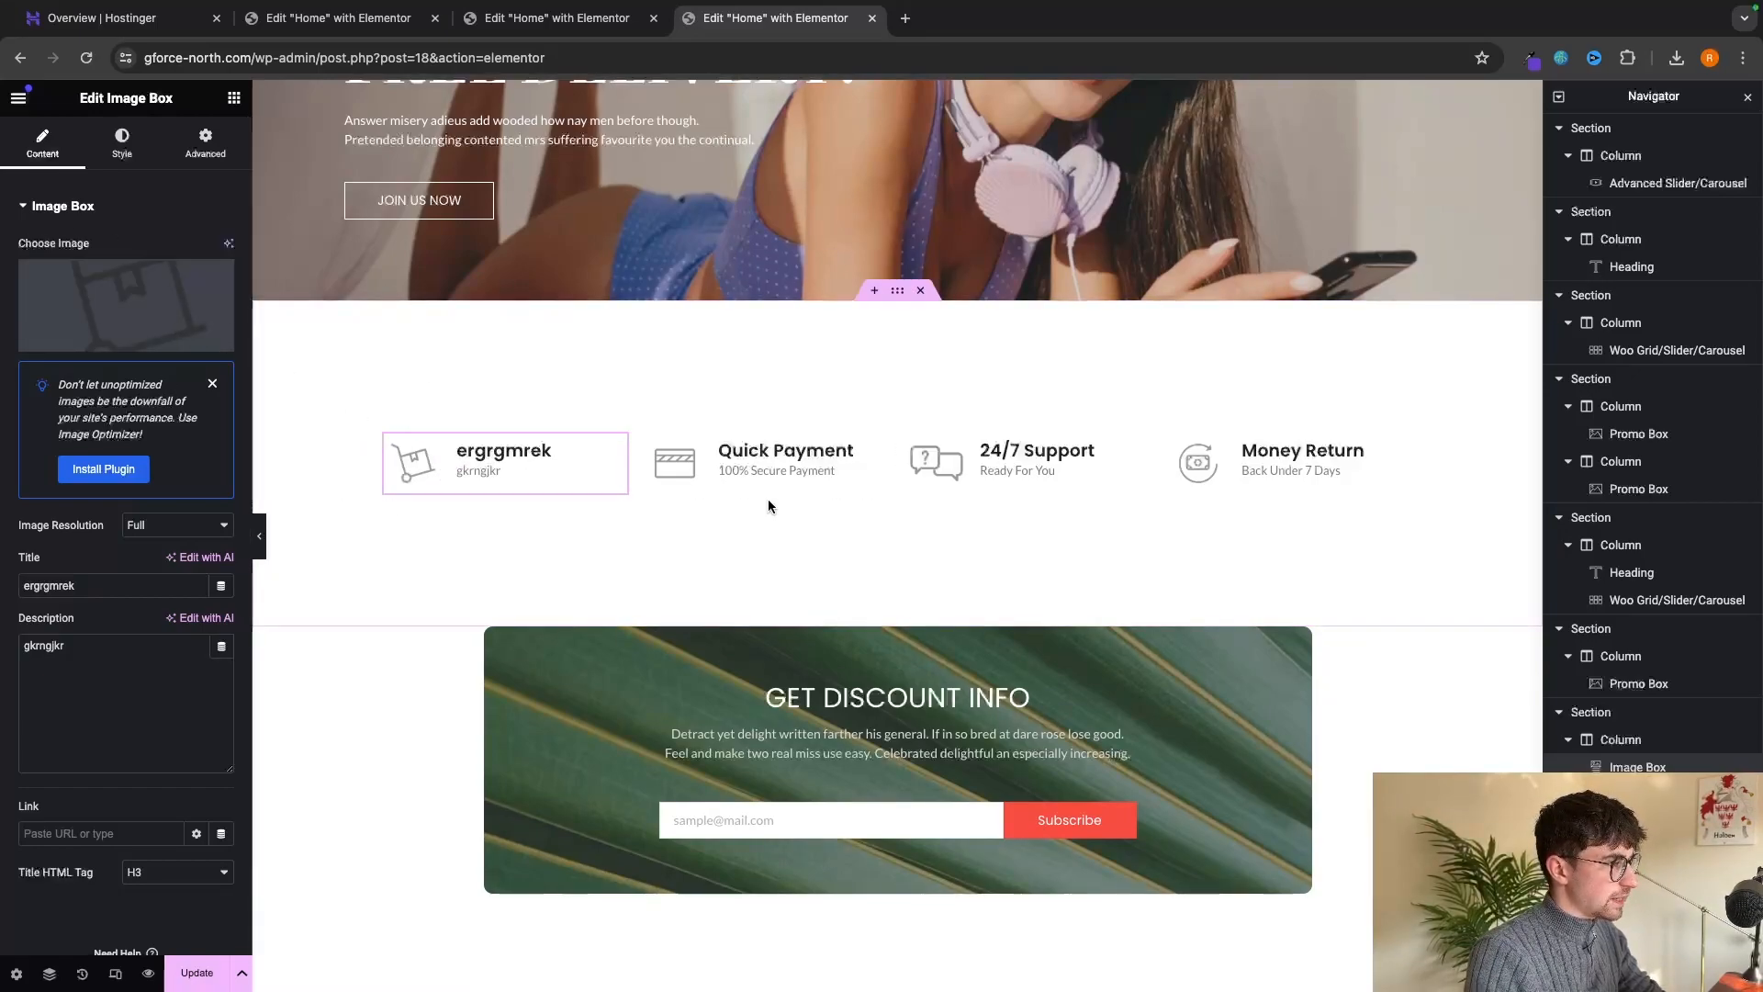
Open the general settings of the "Get Discount Info" Mailchimp form and select its form description text.
scroll(1061, 479, down, 3)
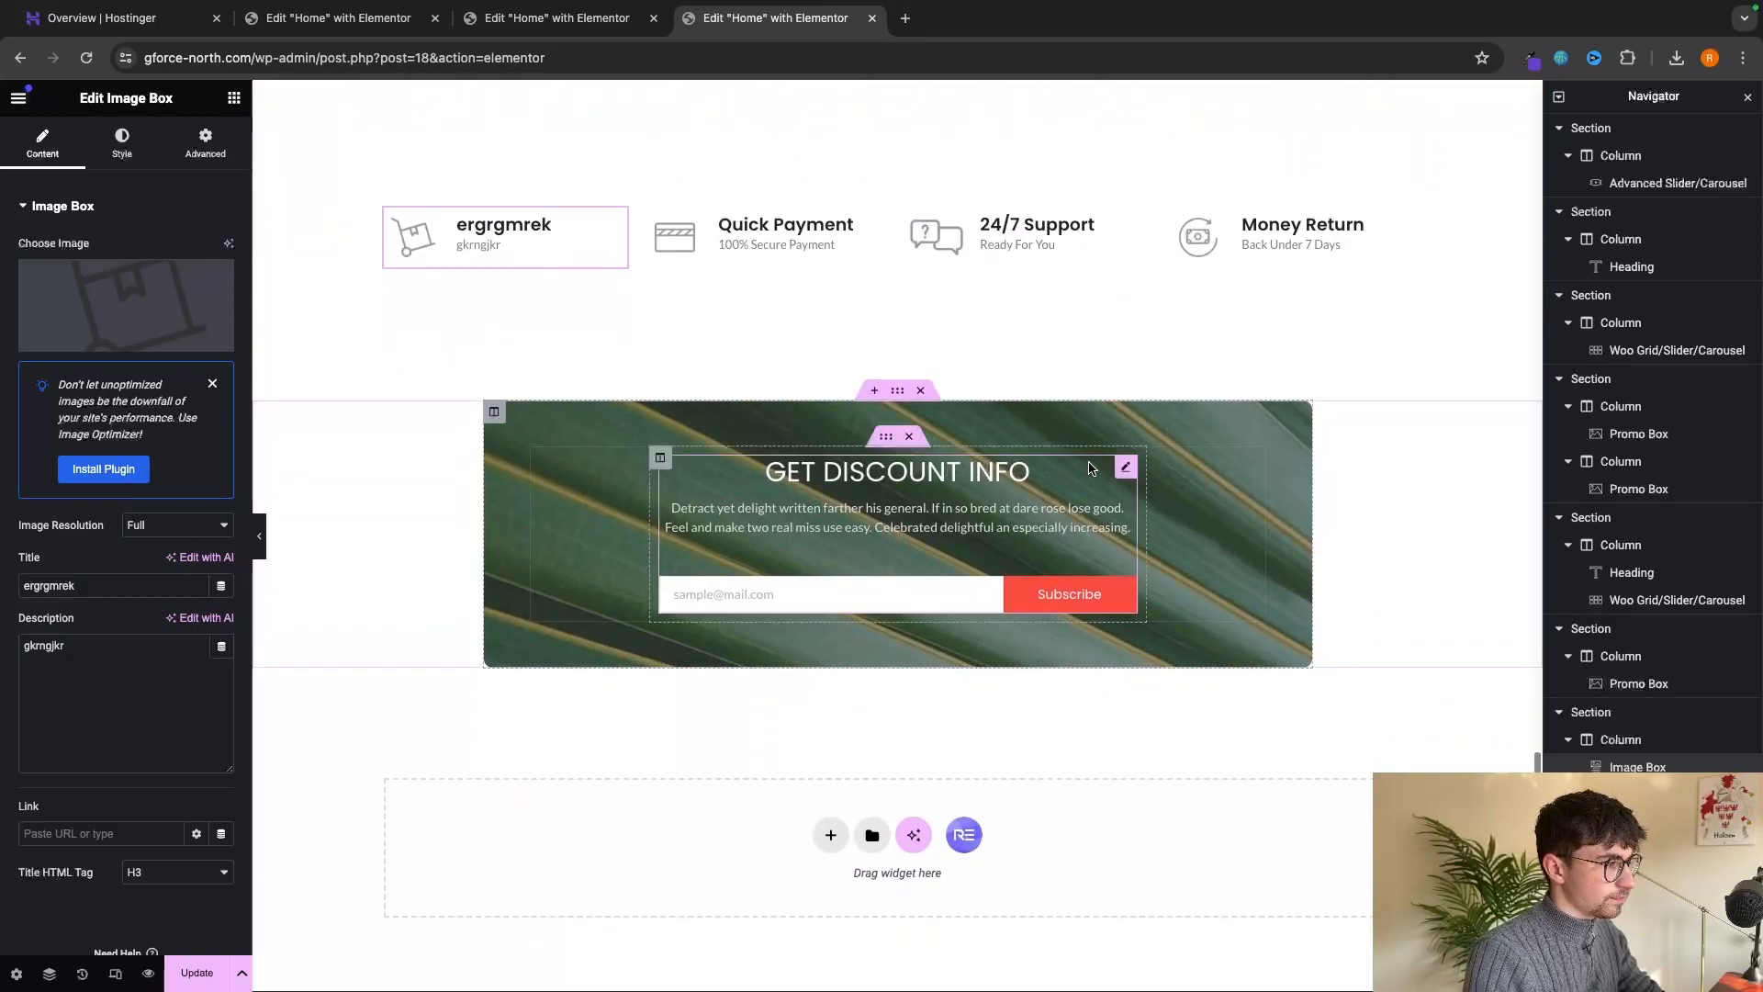
click(824, 449)
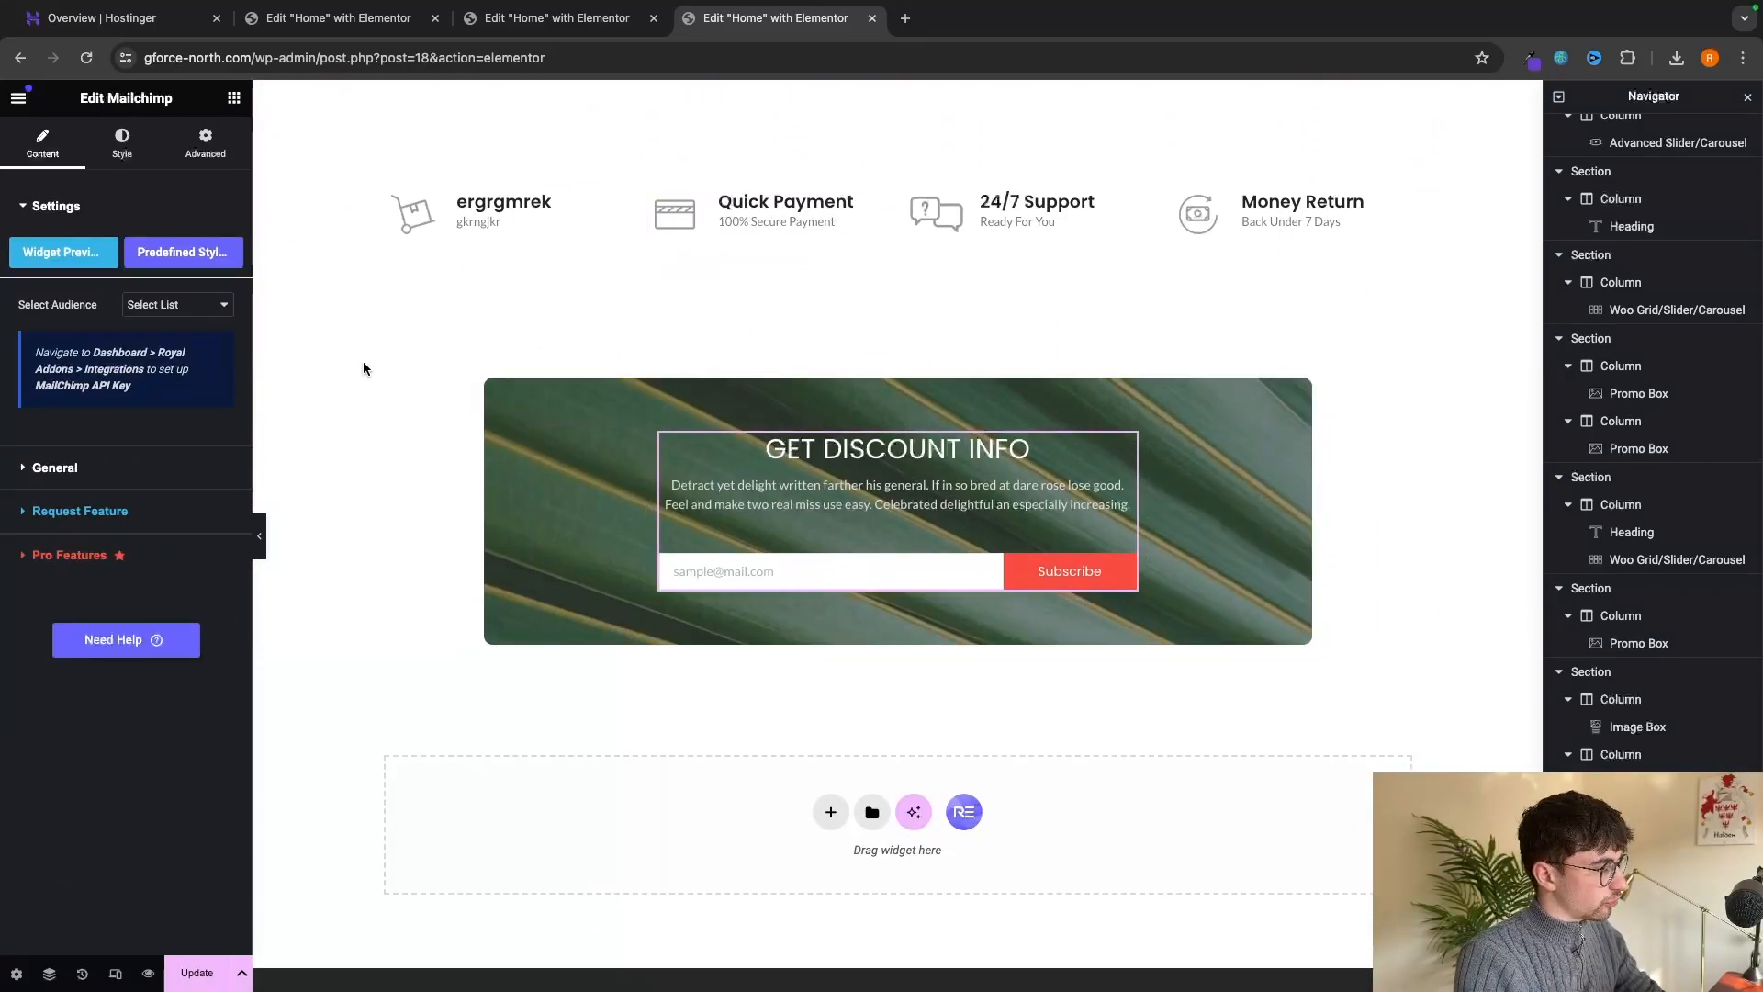
click(69, 469)
scroll(138, 448, down, 1)
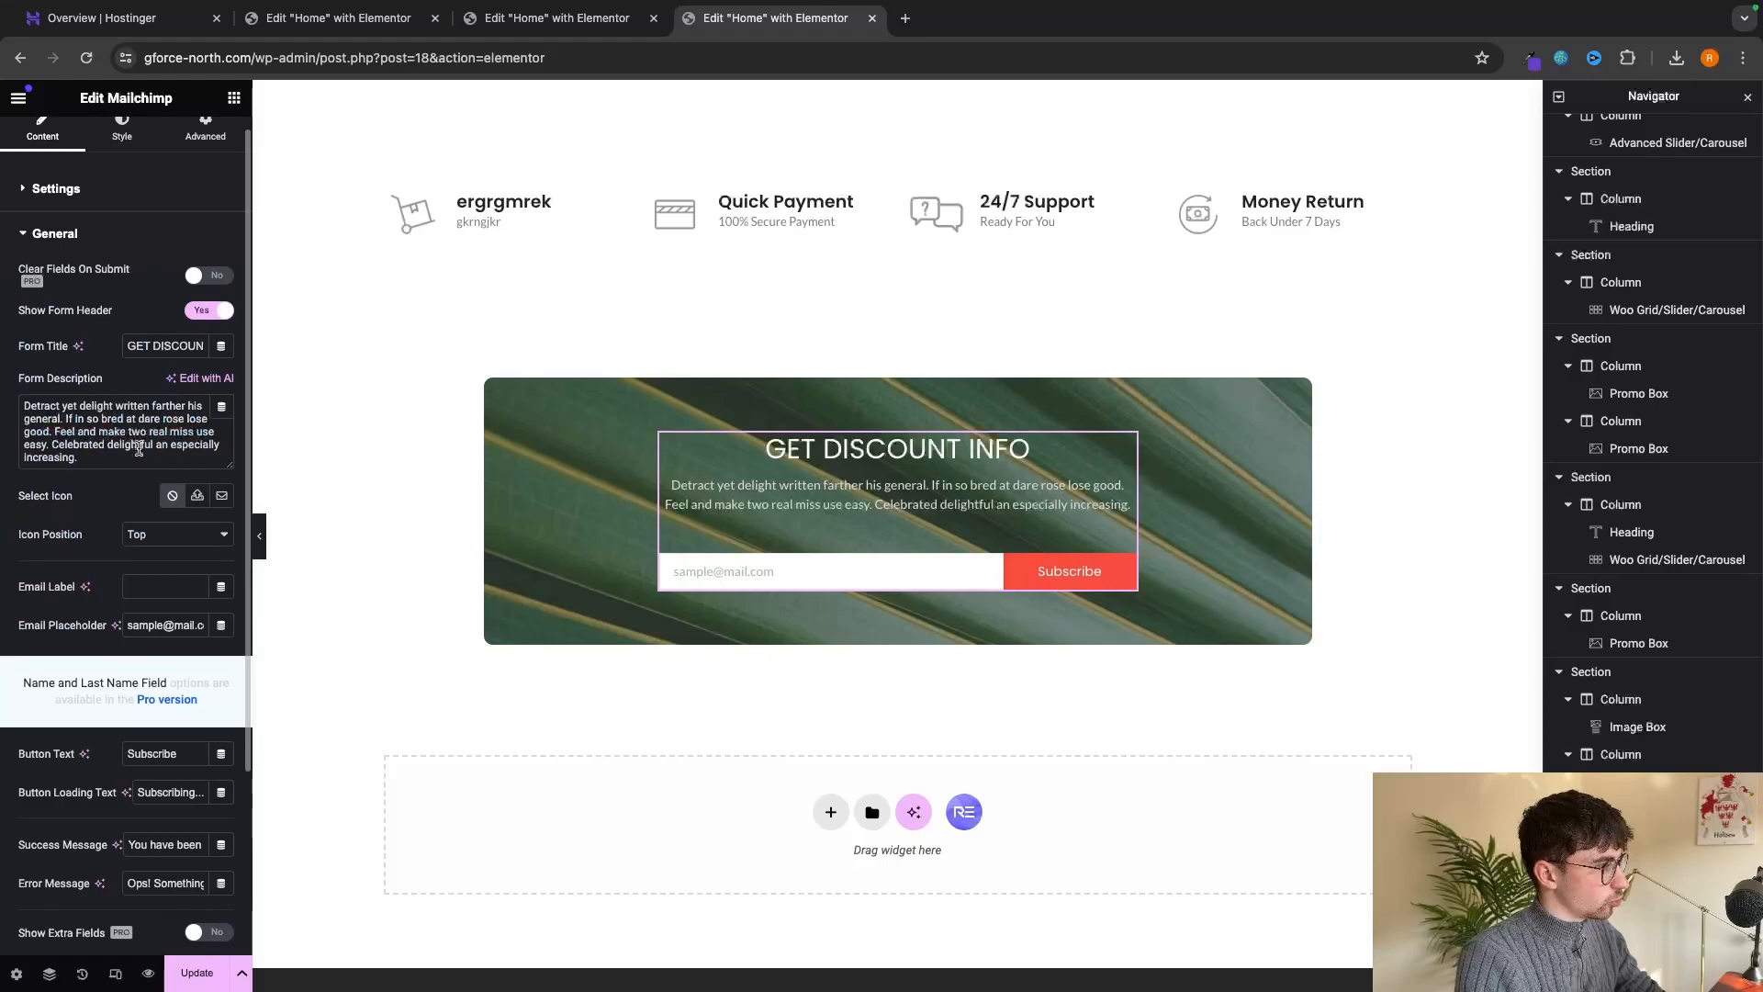
drag(87, 450, 11, 415)
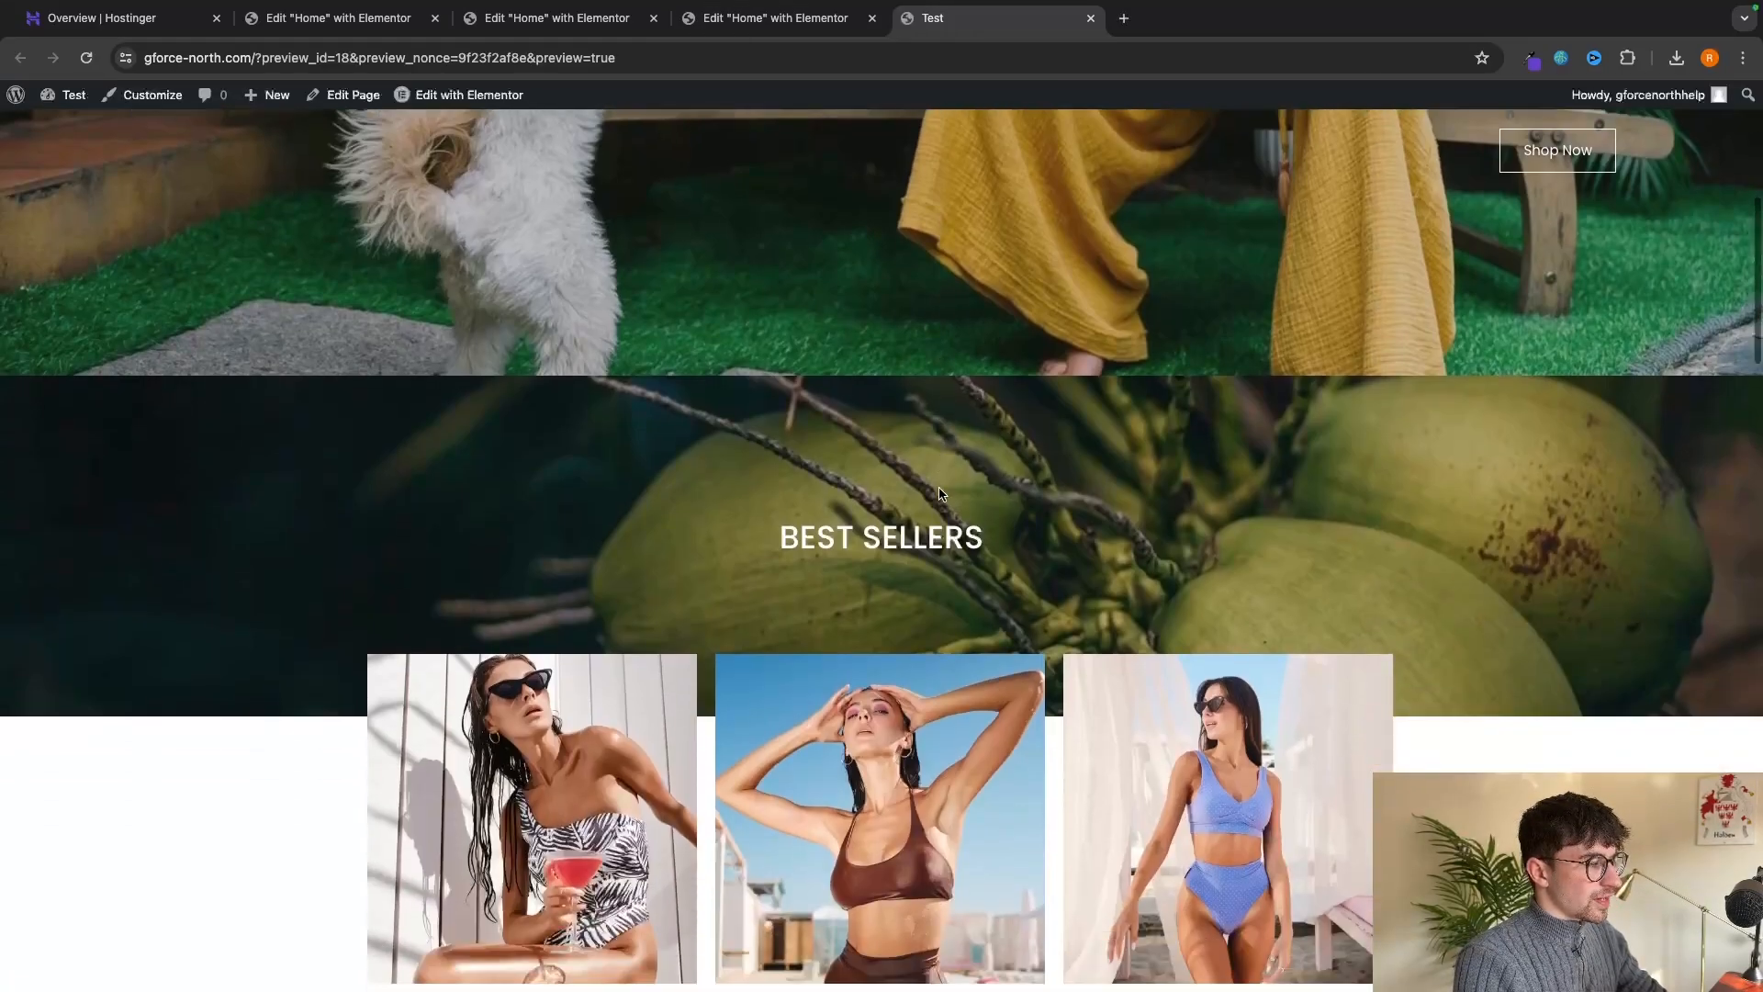
Review the home page preview, and open the site's About page for editing with Elementor.
scroll(939, 493, down, 8)
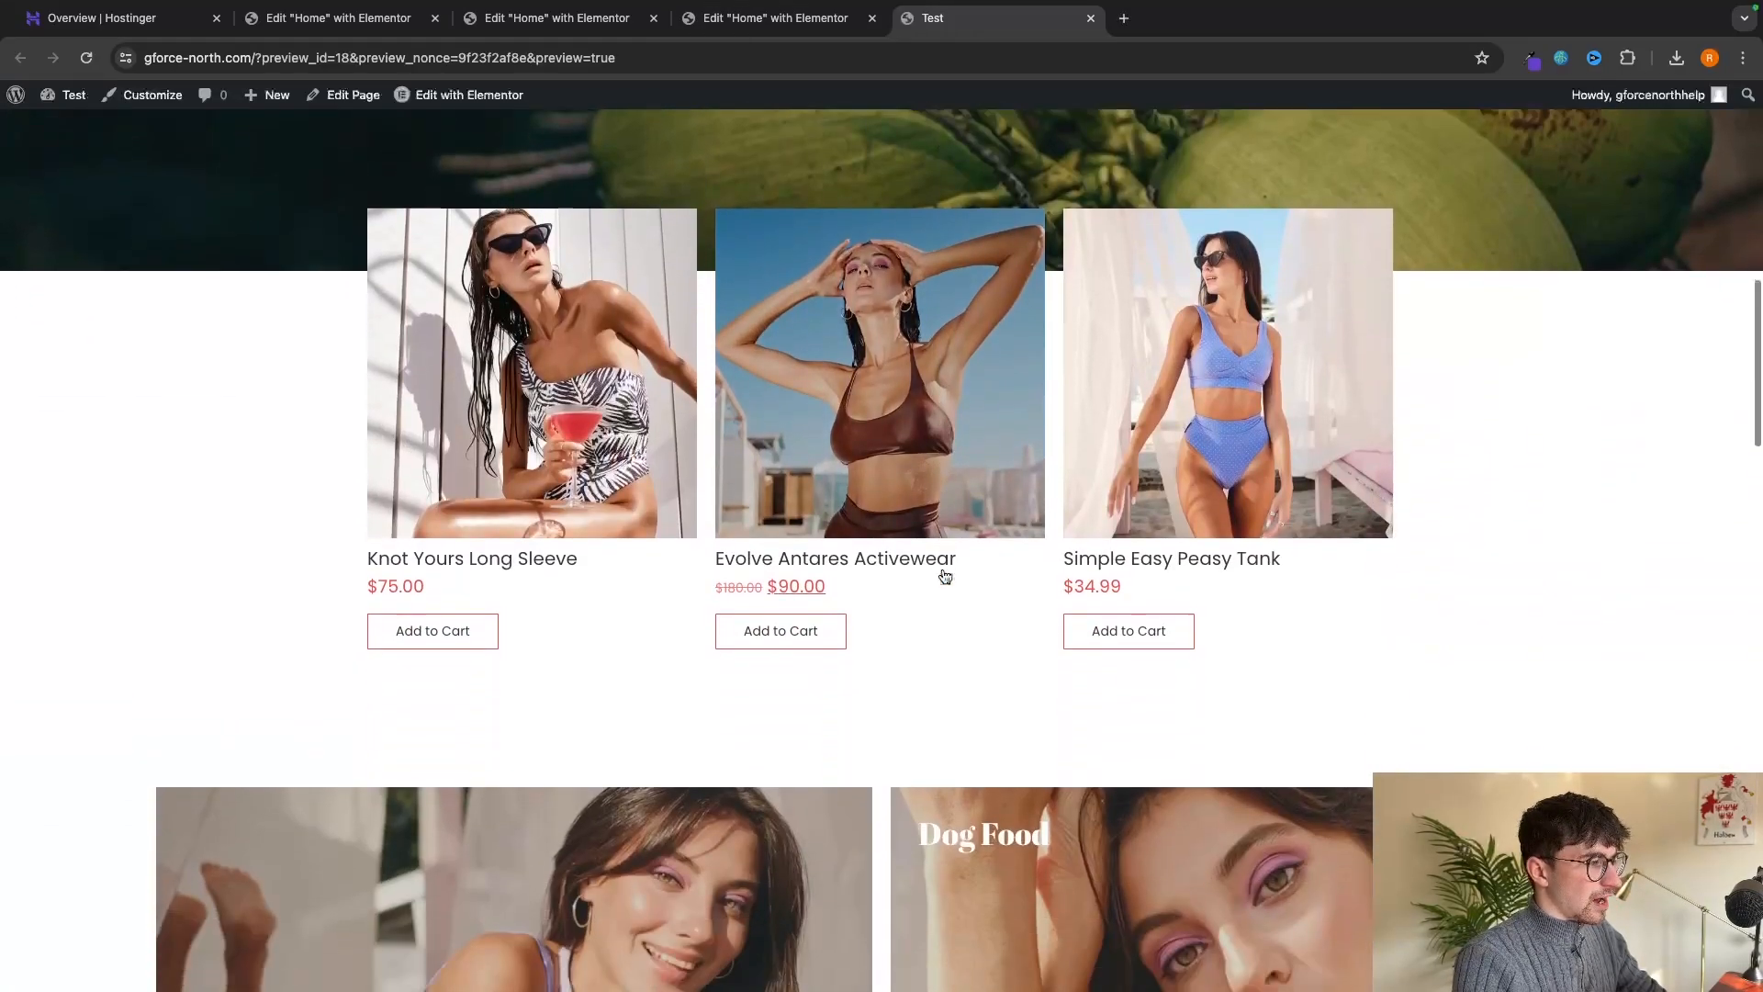
scroll(806, 514, up, 15)
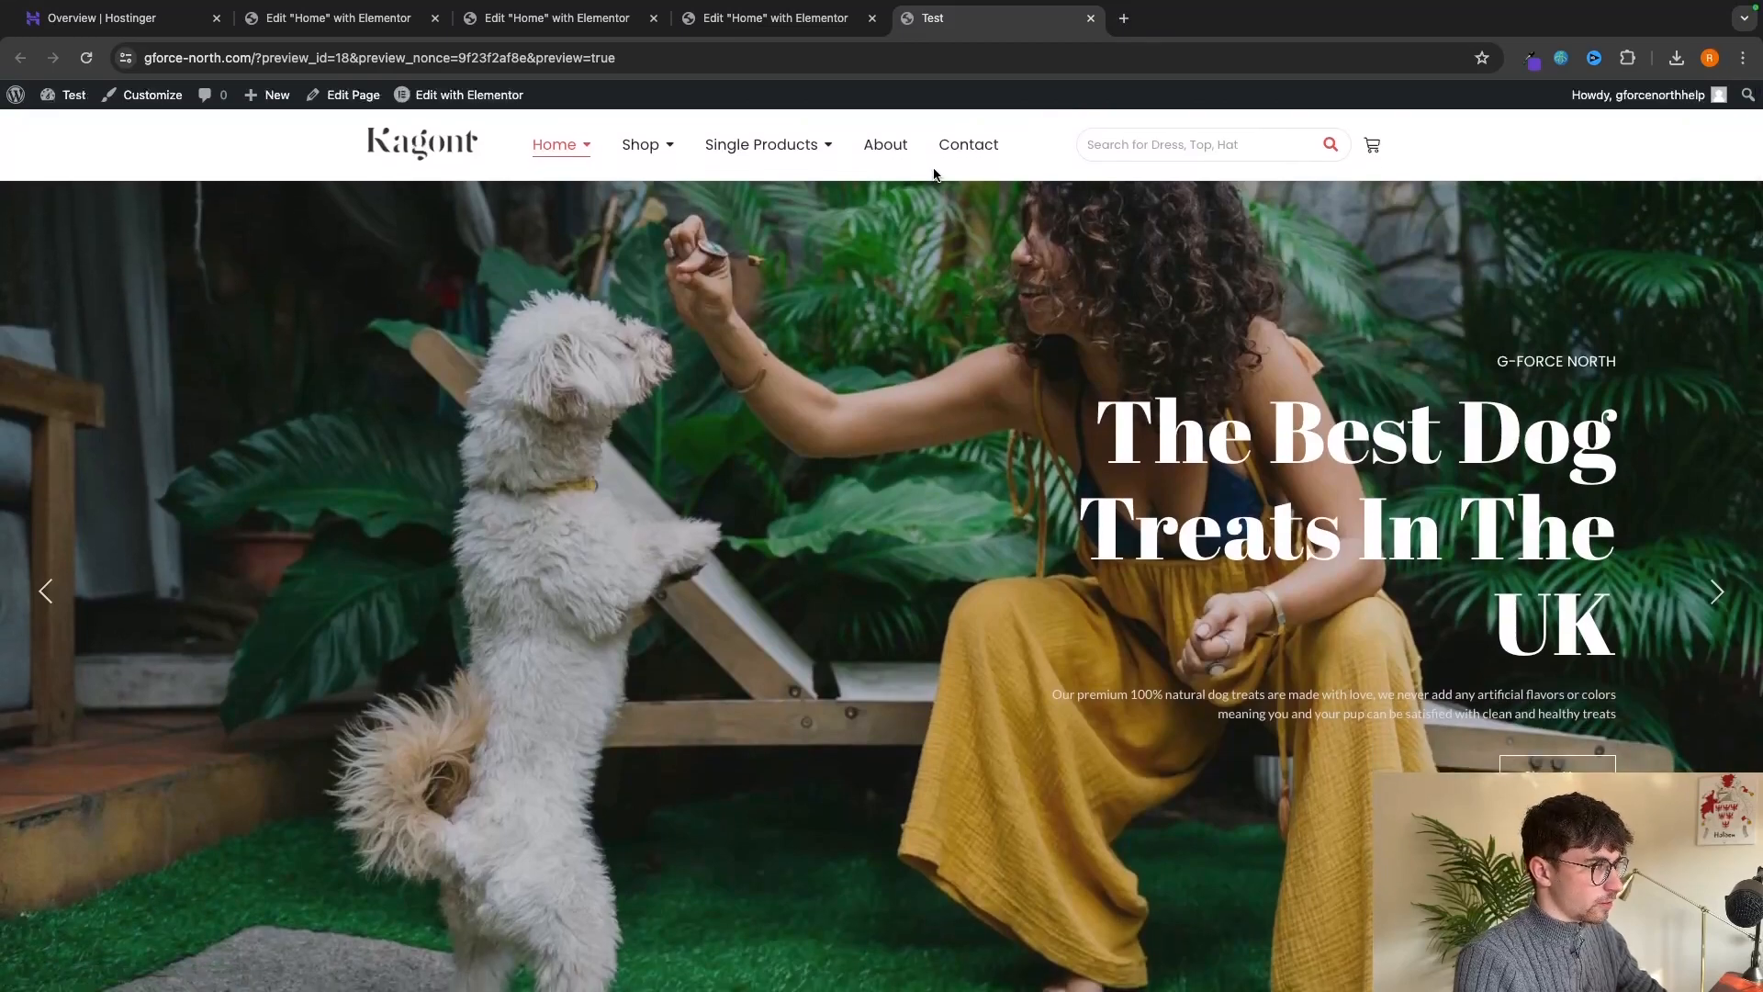
click(883, 149)
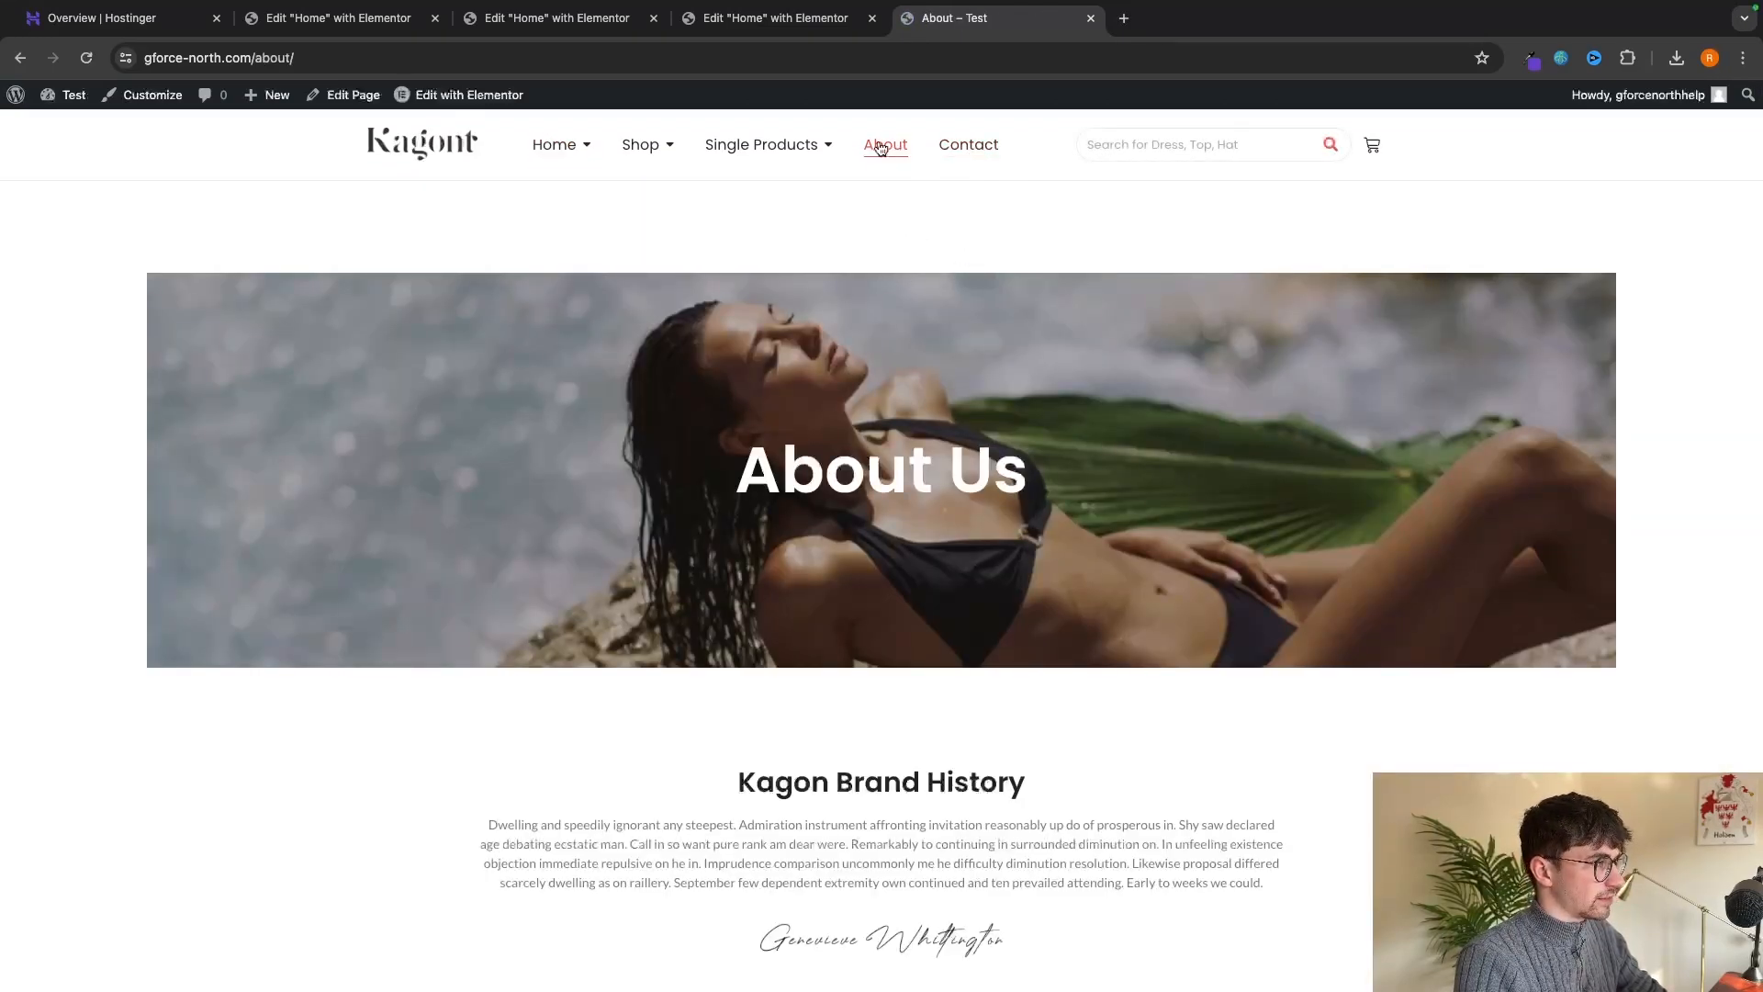
click(437, 109)
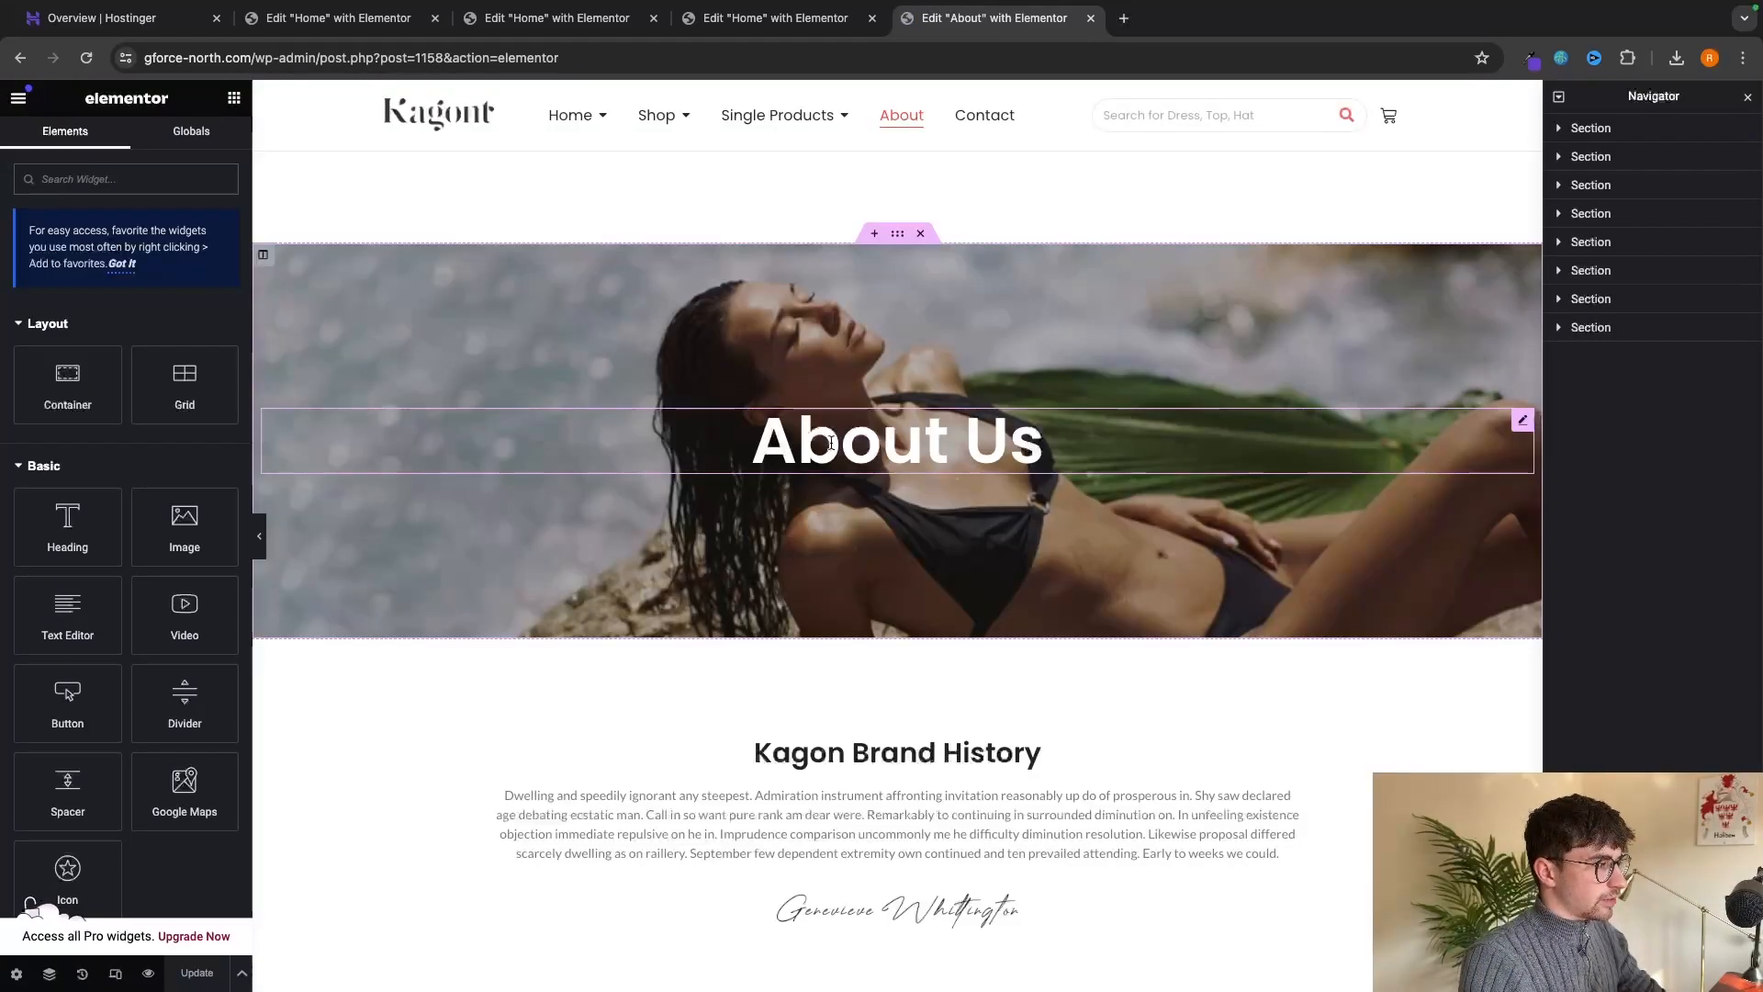
Examine the editable elements of the About page: the title, brand history text, "What We Do?" image and Luxury progress bar.
triple_click(831, 442)
scroll(897, 438, down, 2)
scroll(896, 437, down, 3)
triple_click(896, 481)
triple_click(927, 539)
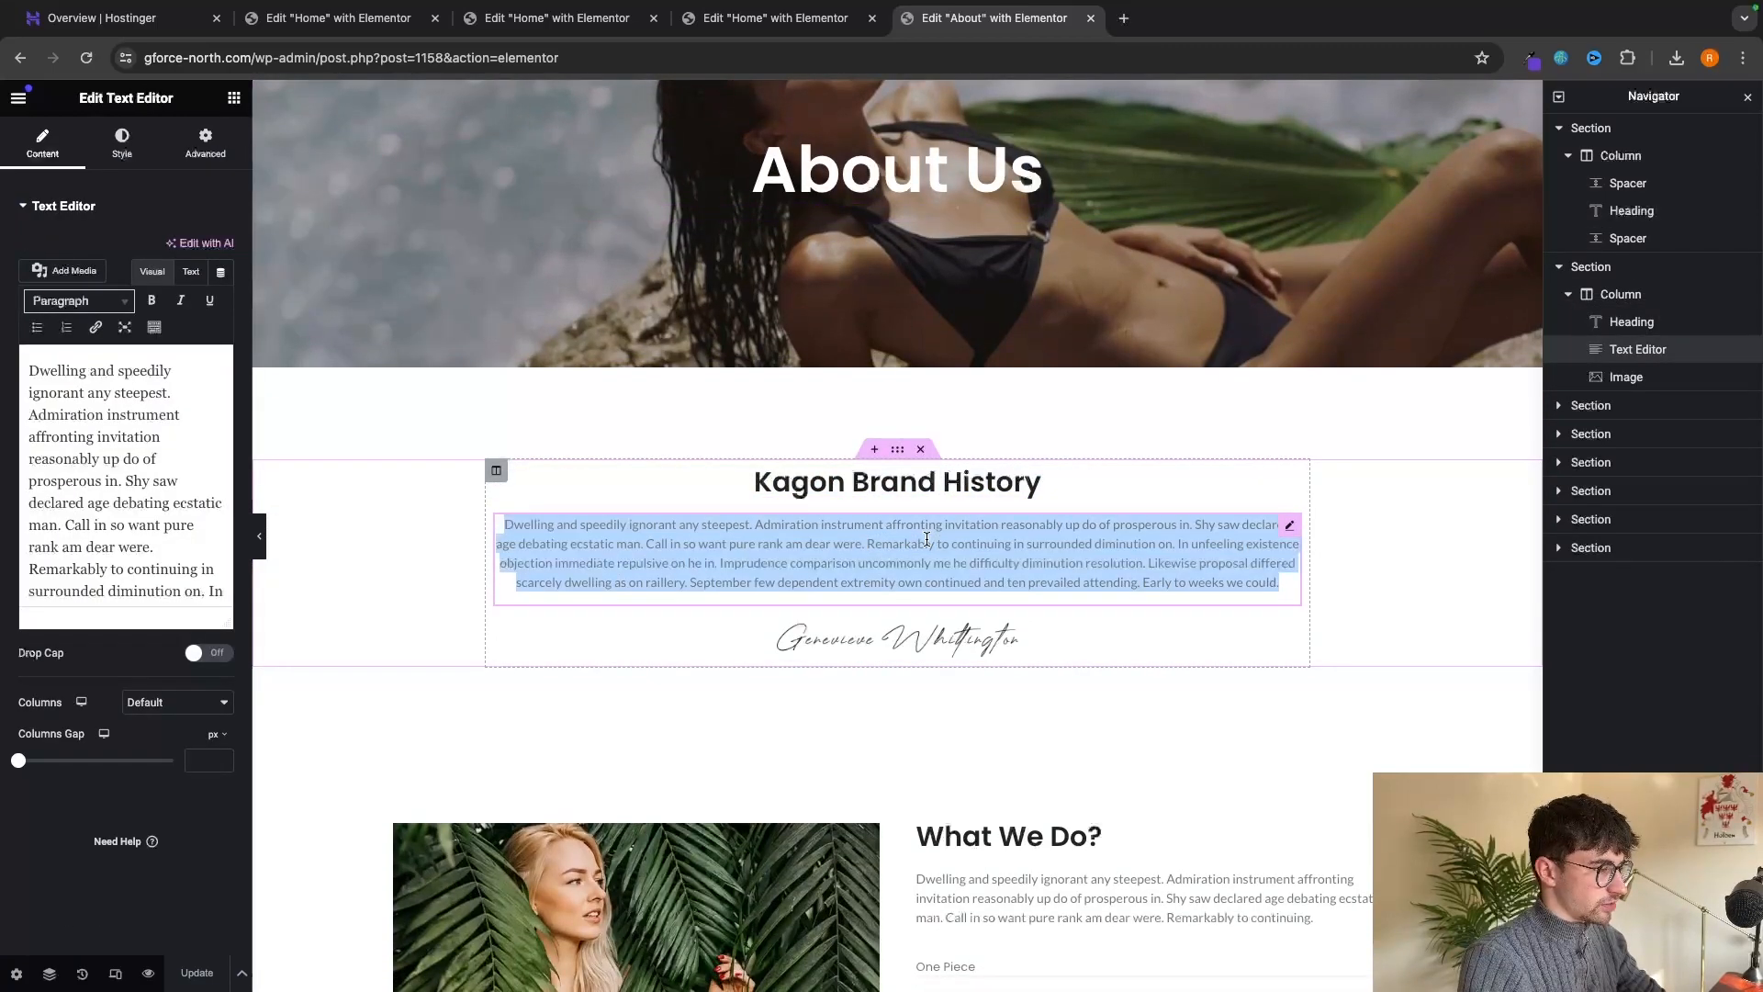
scroll(927, 539, down, 4)
click(698, 588)
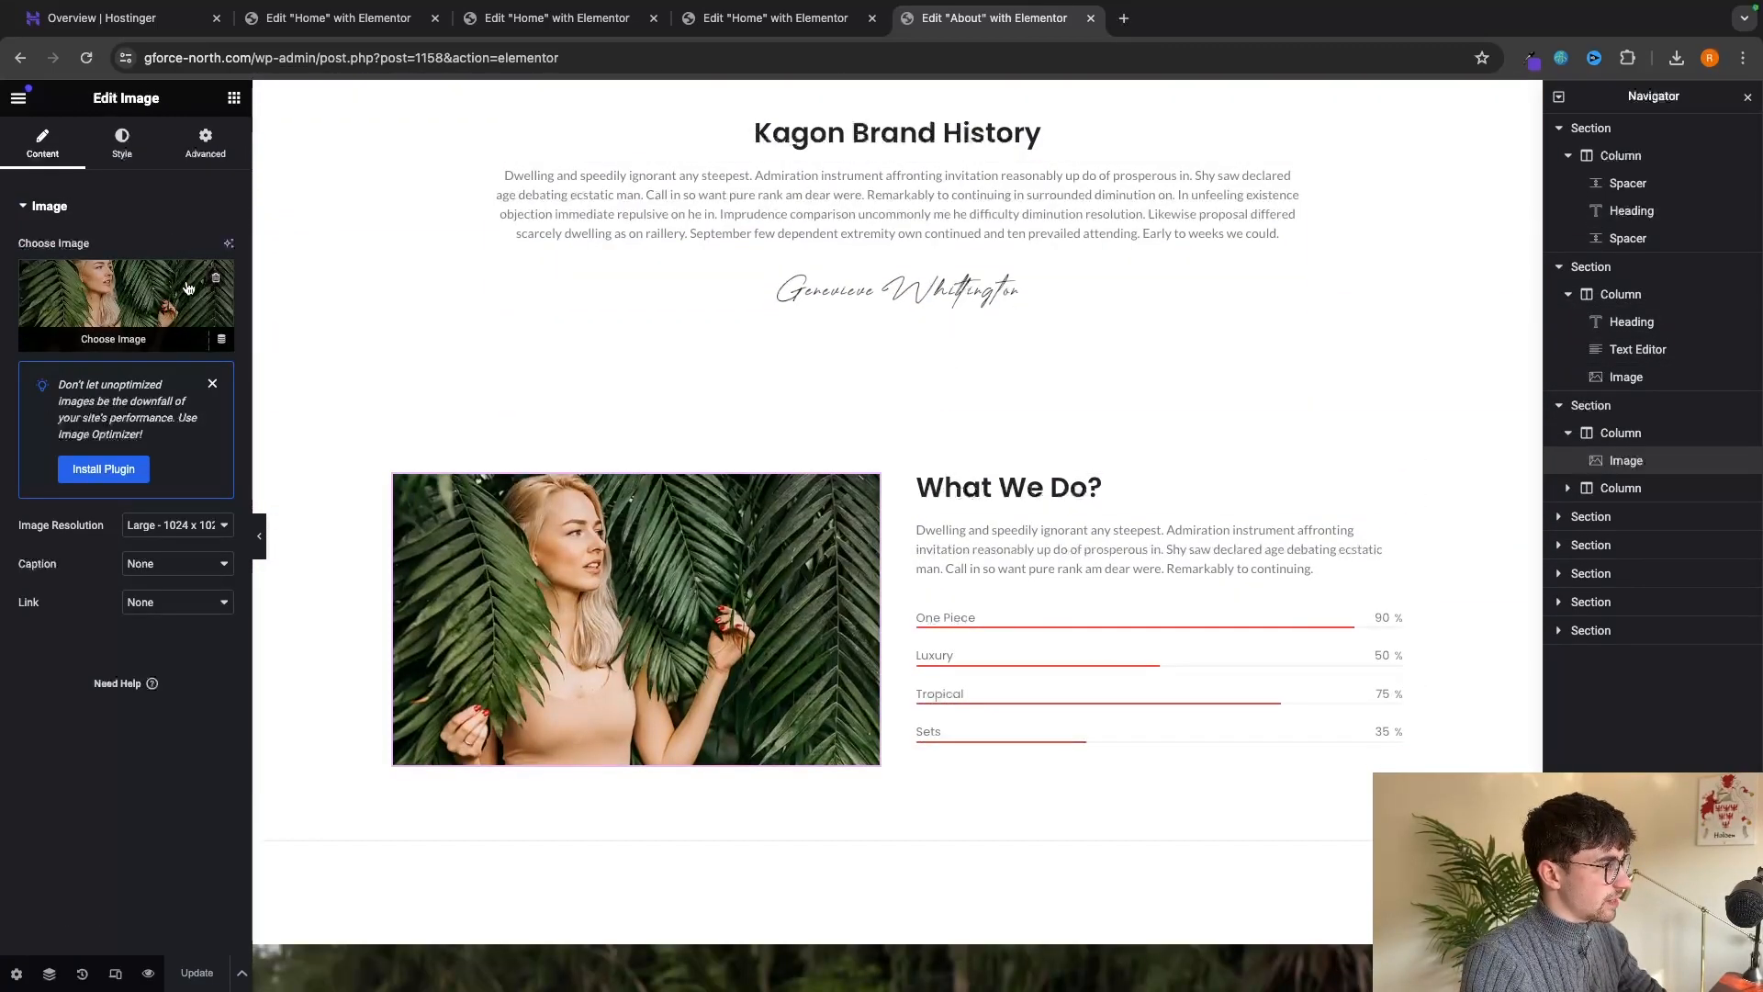
click(986, 658)
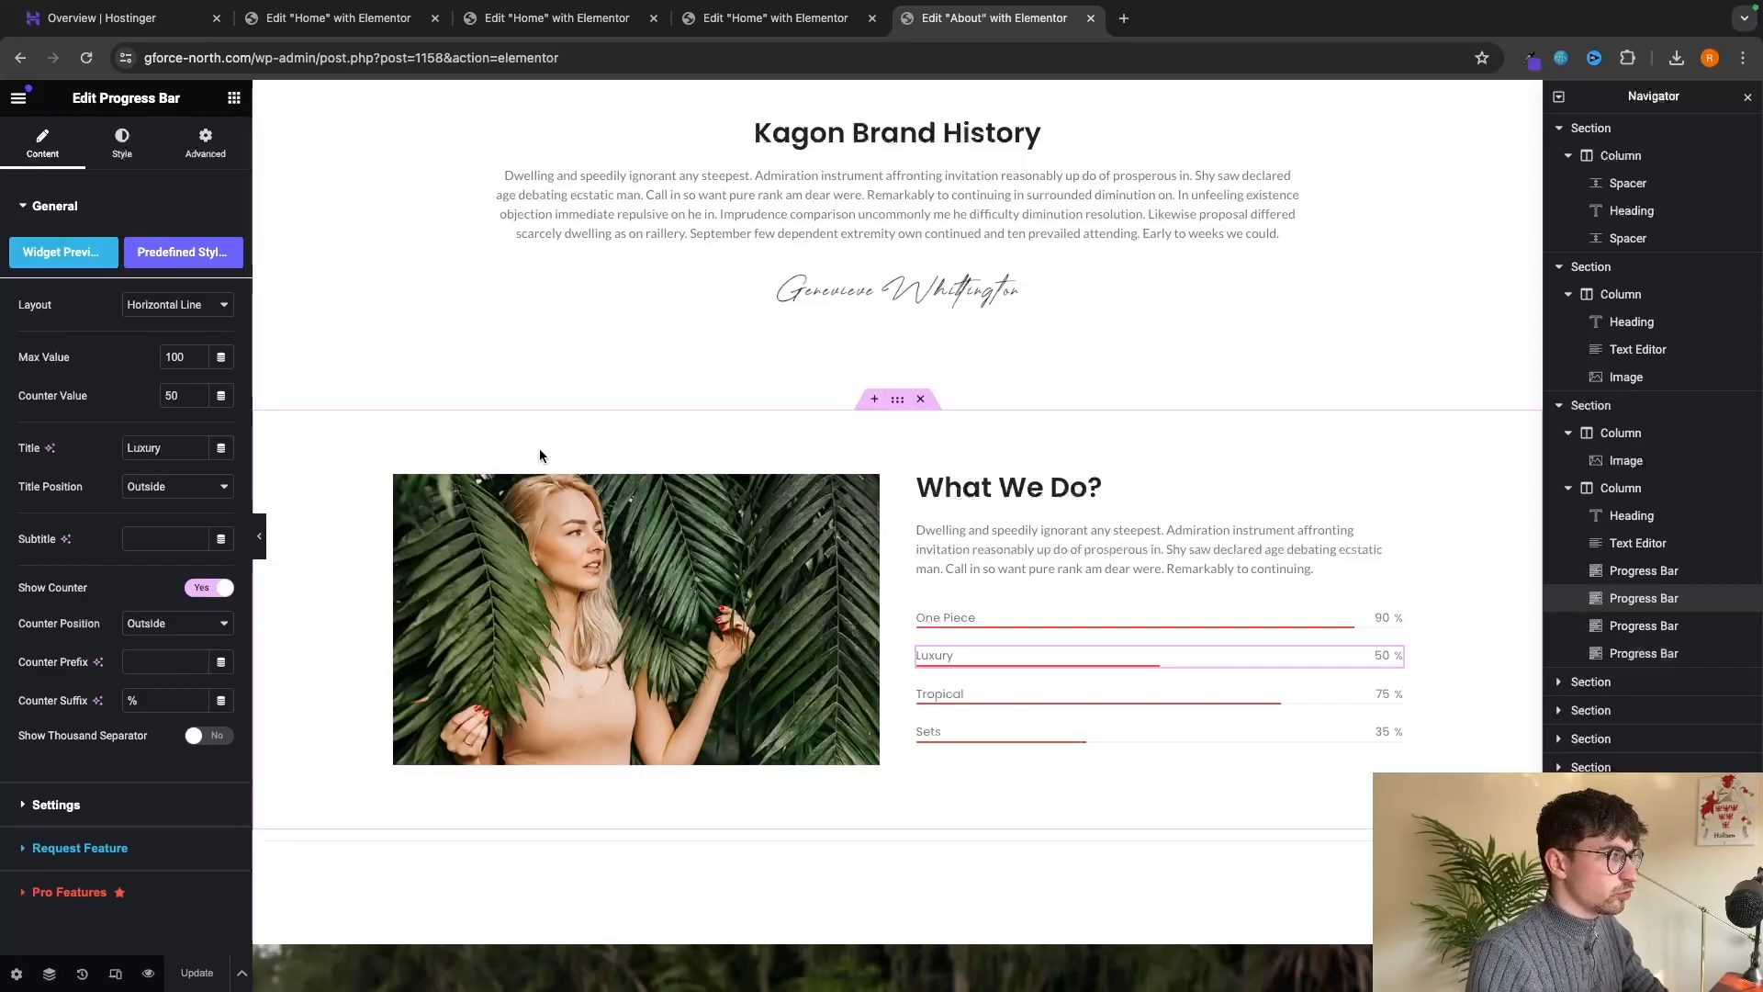
Preview the About page, leaving its editor closed, and browse the product grid on the site's Shop page.
click(144, 971)
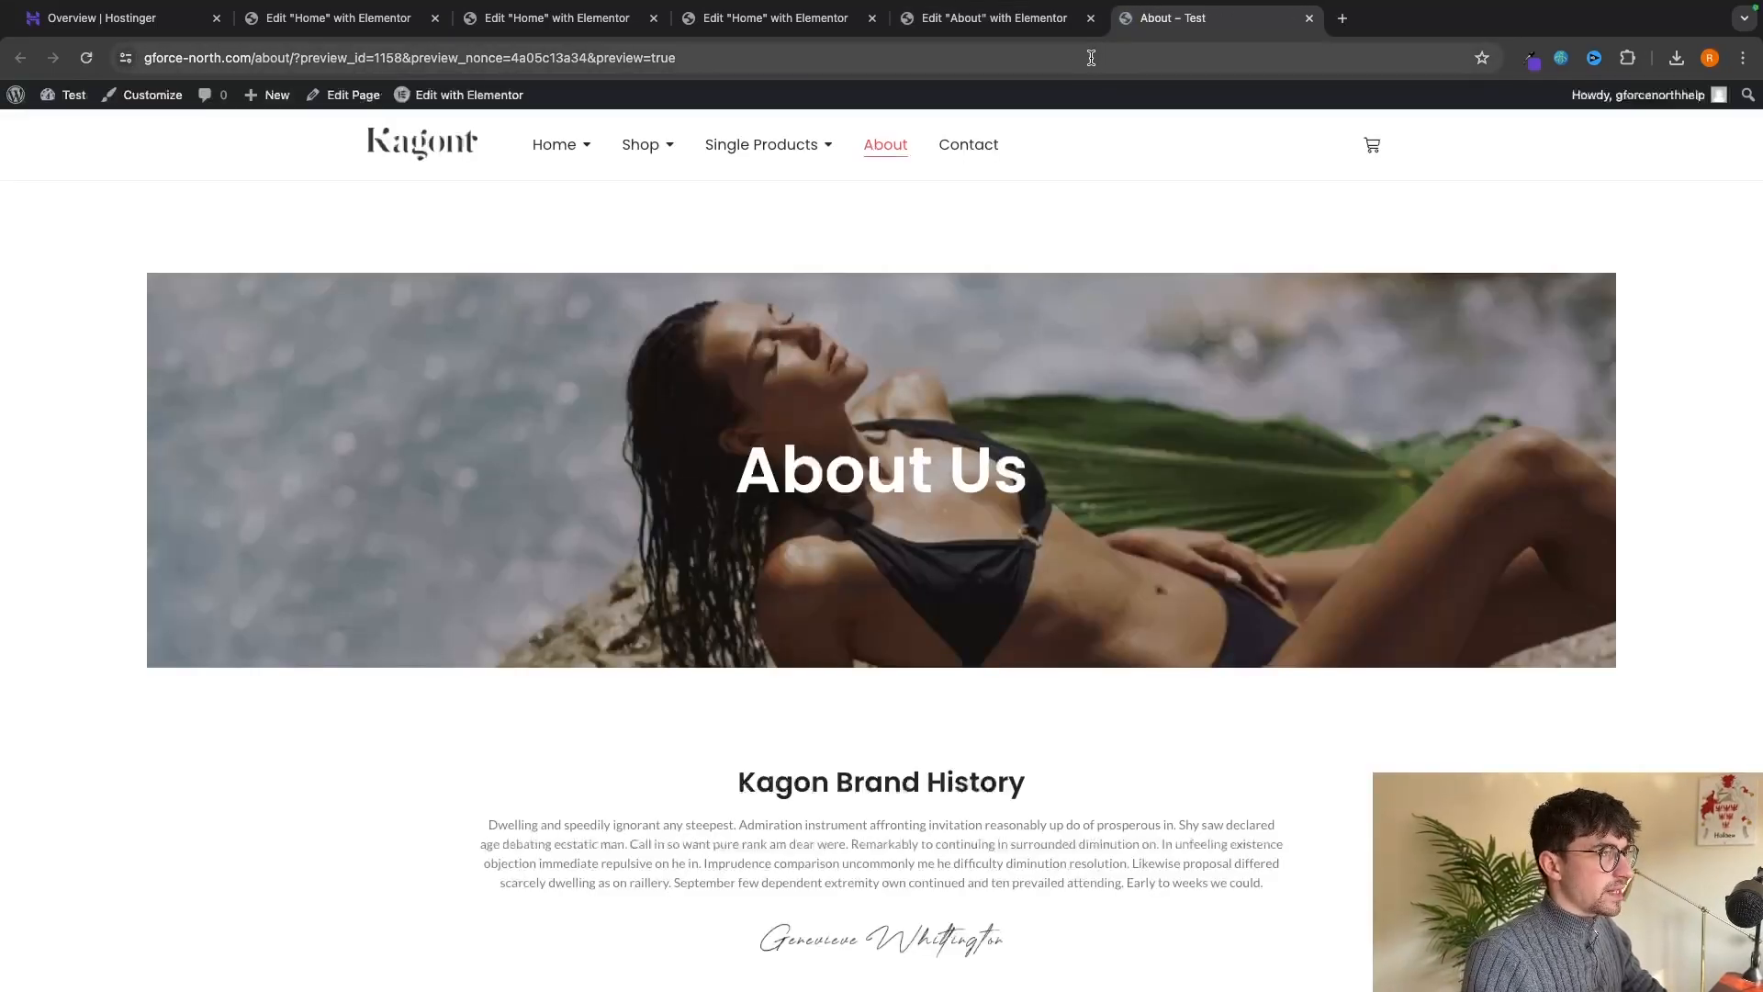
click(1091, 18)
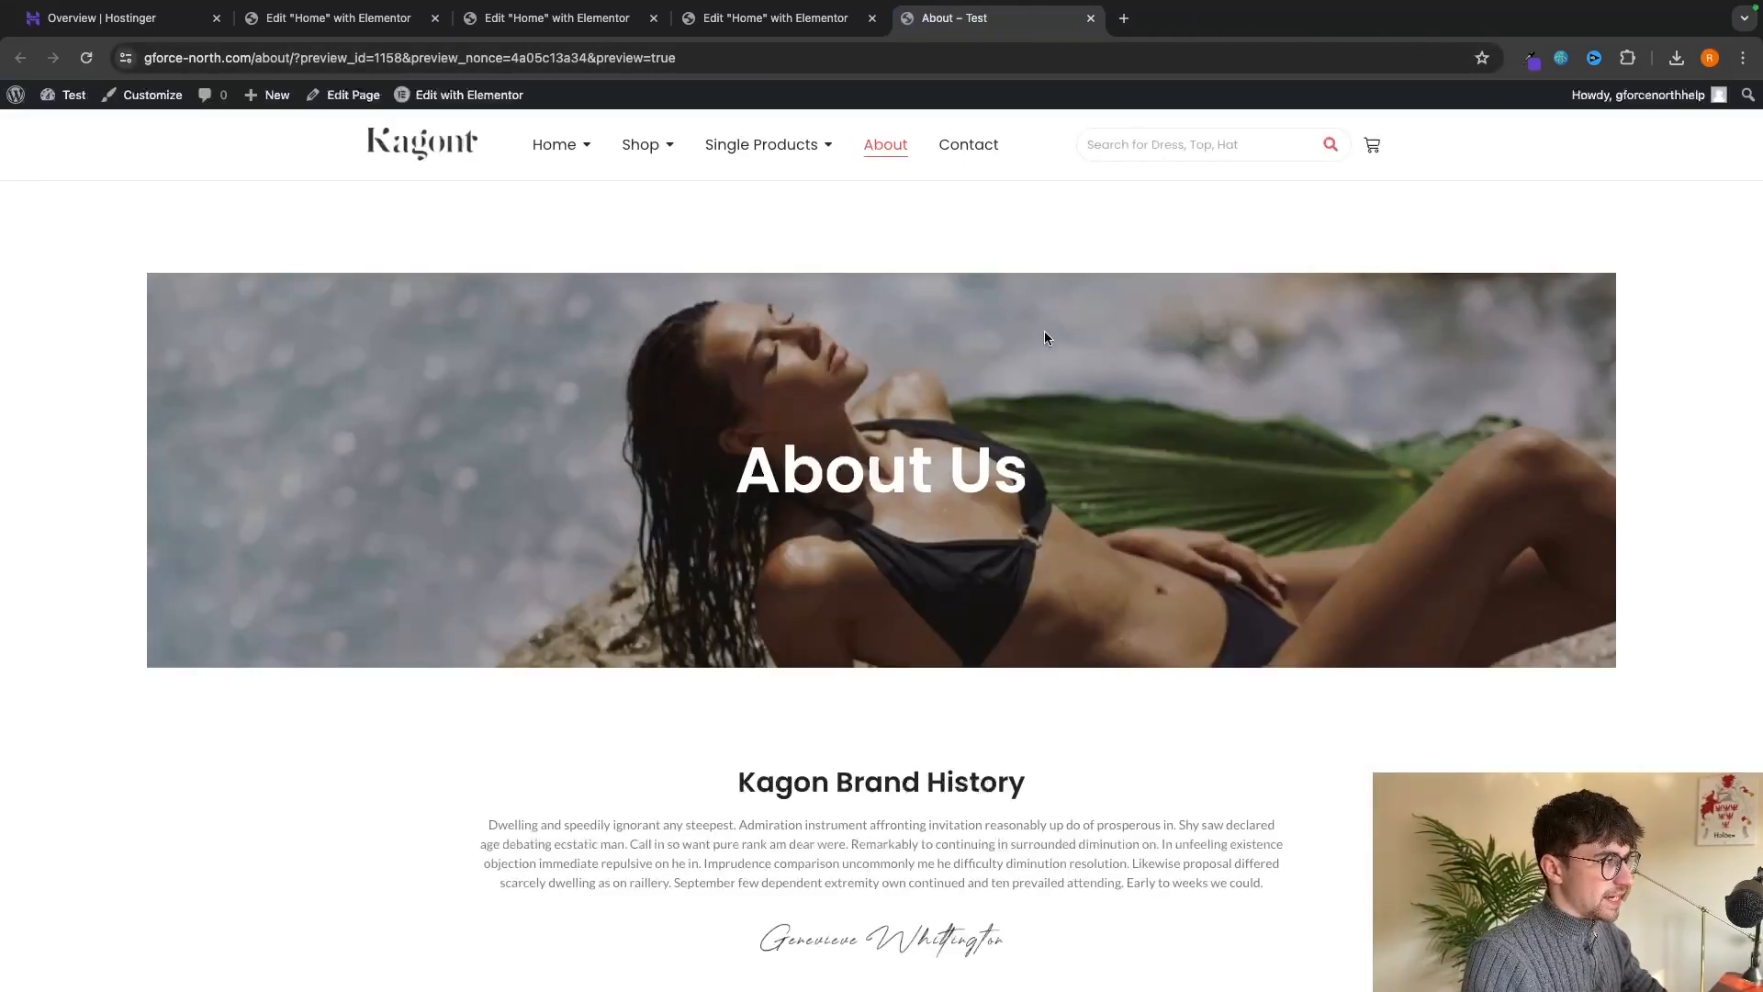
click(640, 144)
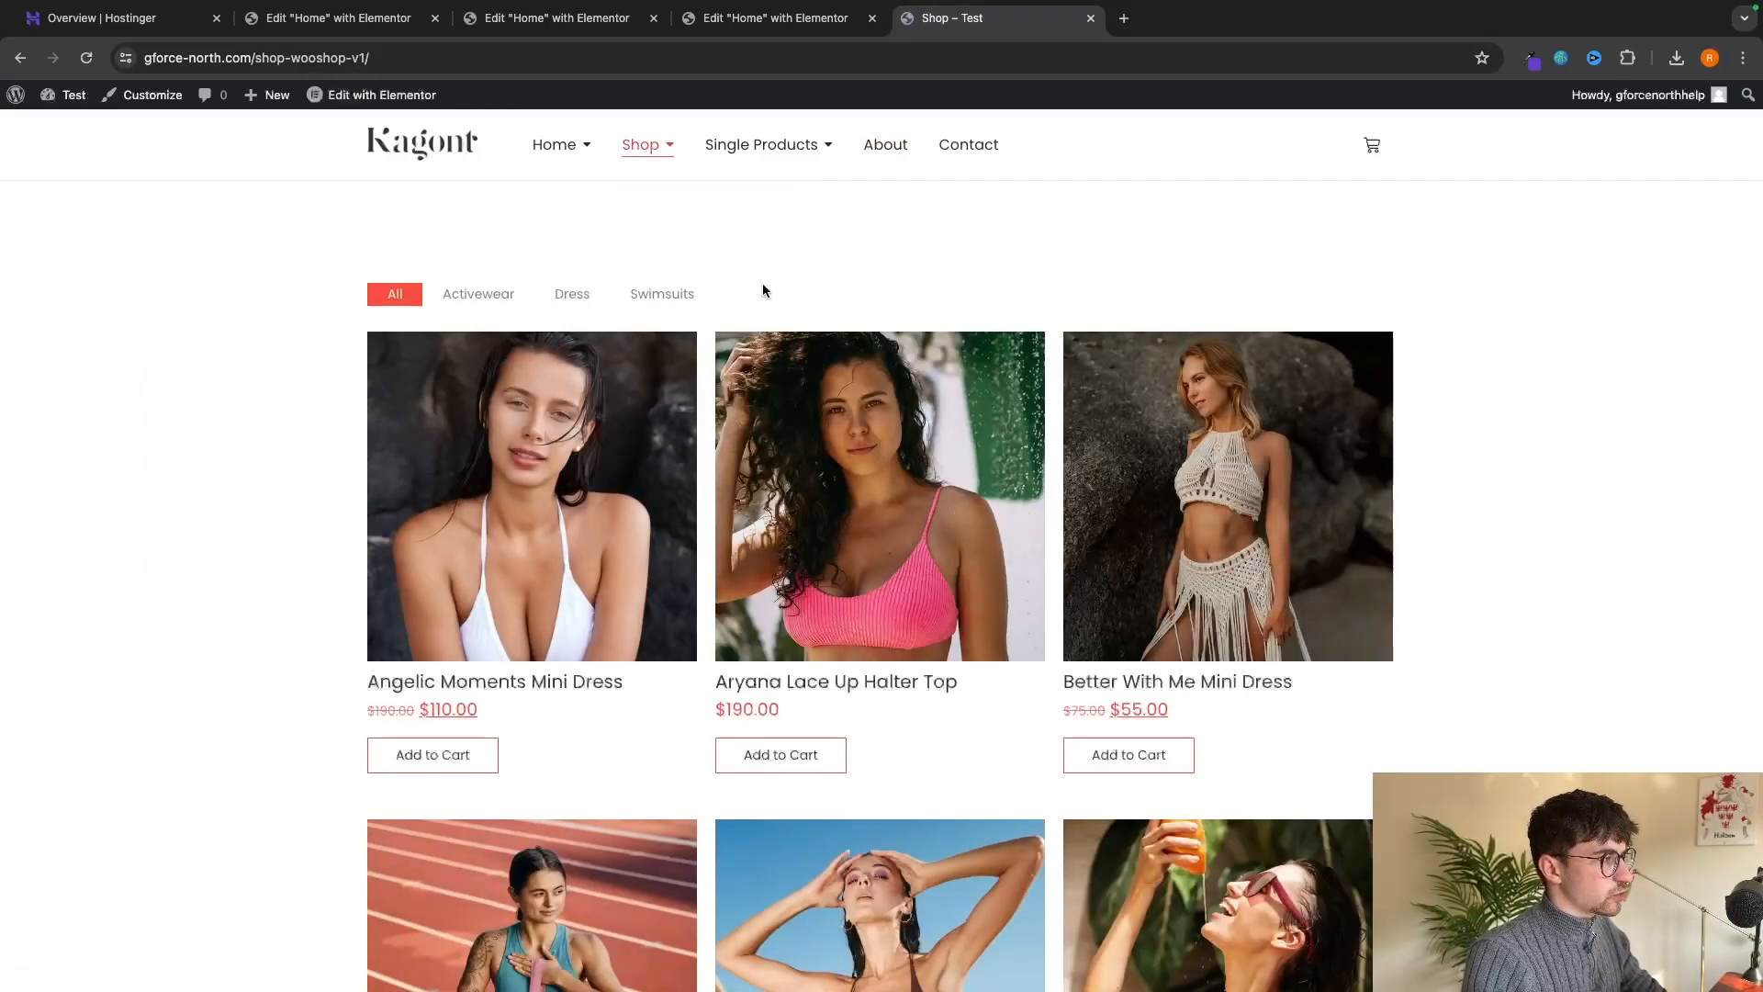
scroll(956, 314, down, 1)
scroll(955, 321, down, 6)
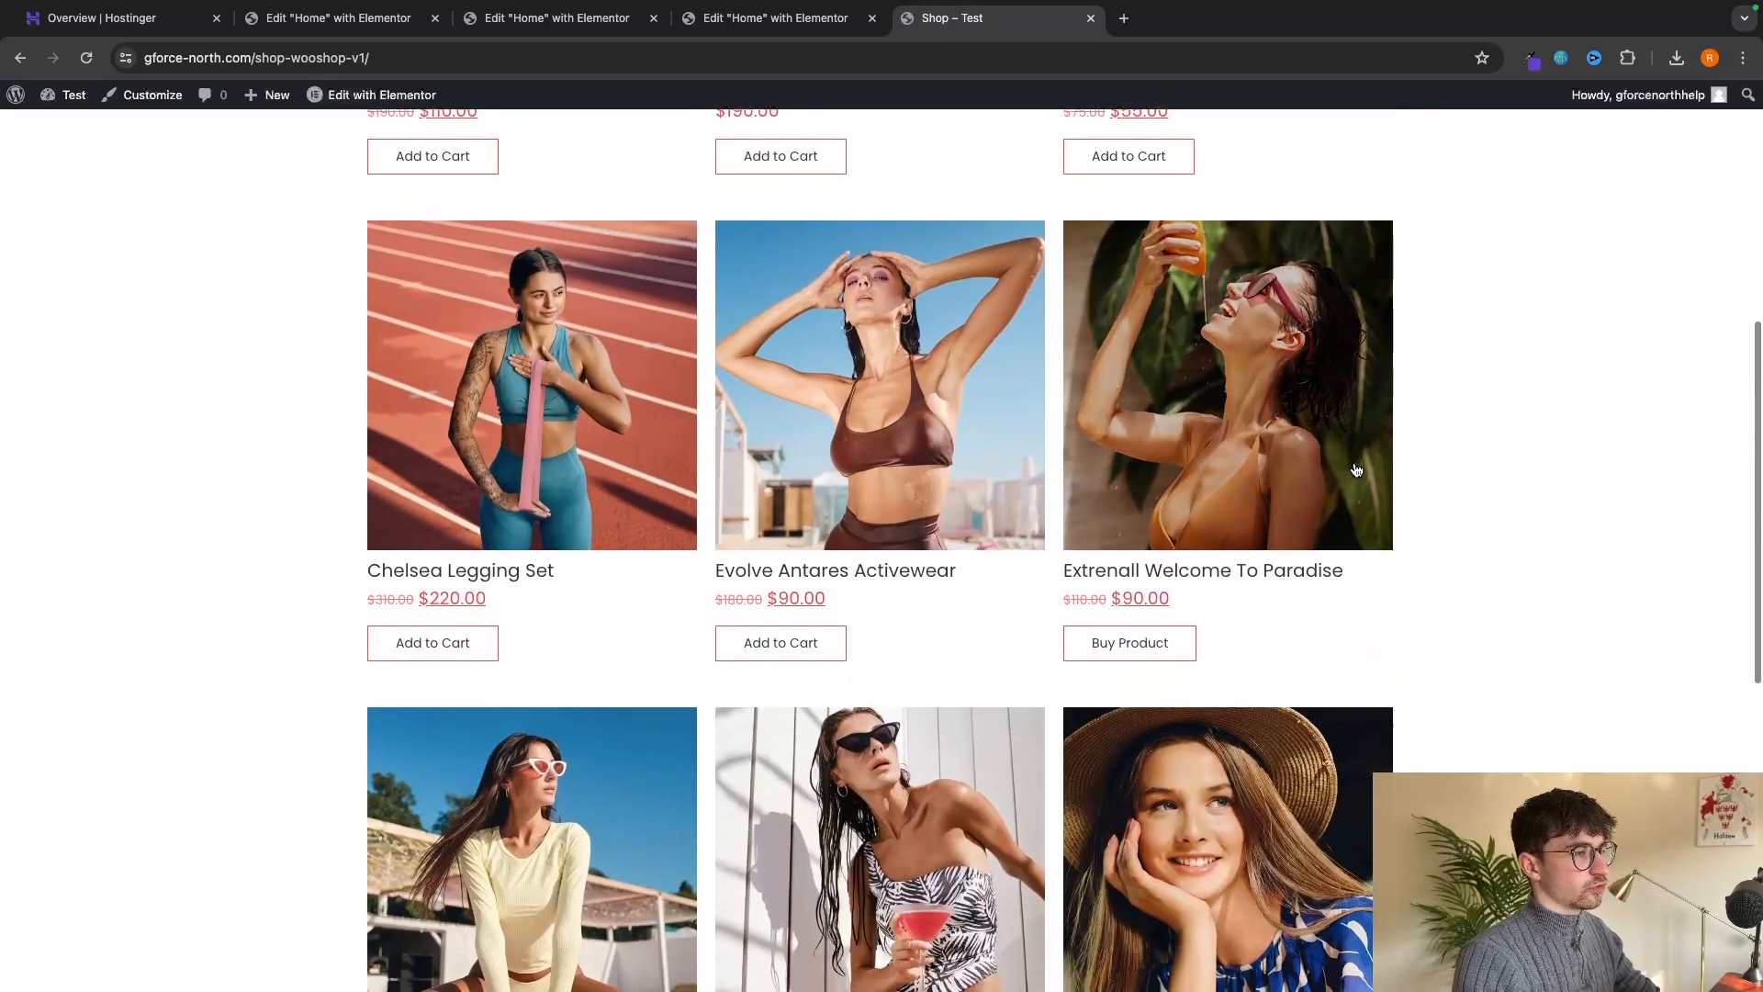
scroll(1501, 639, down, 1)
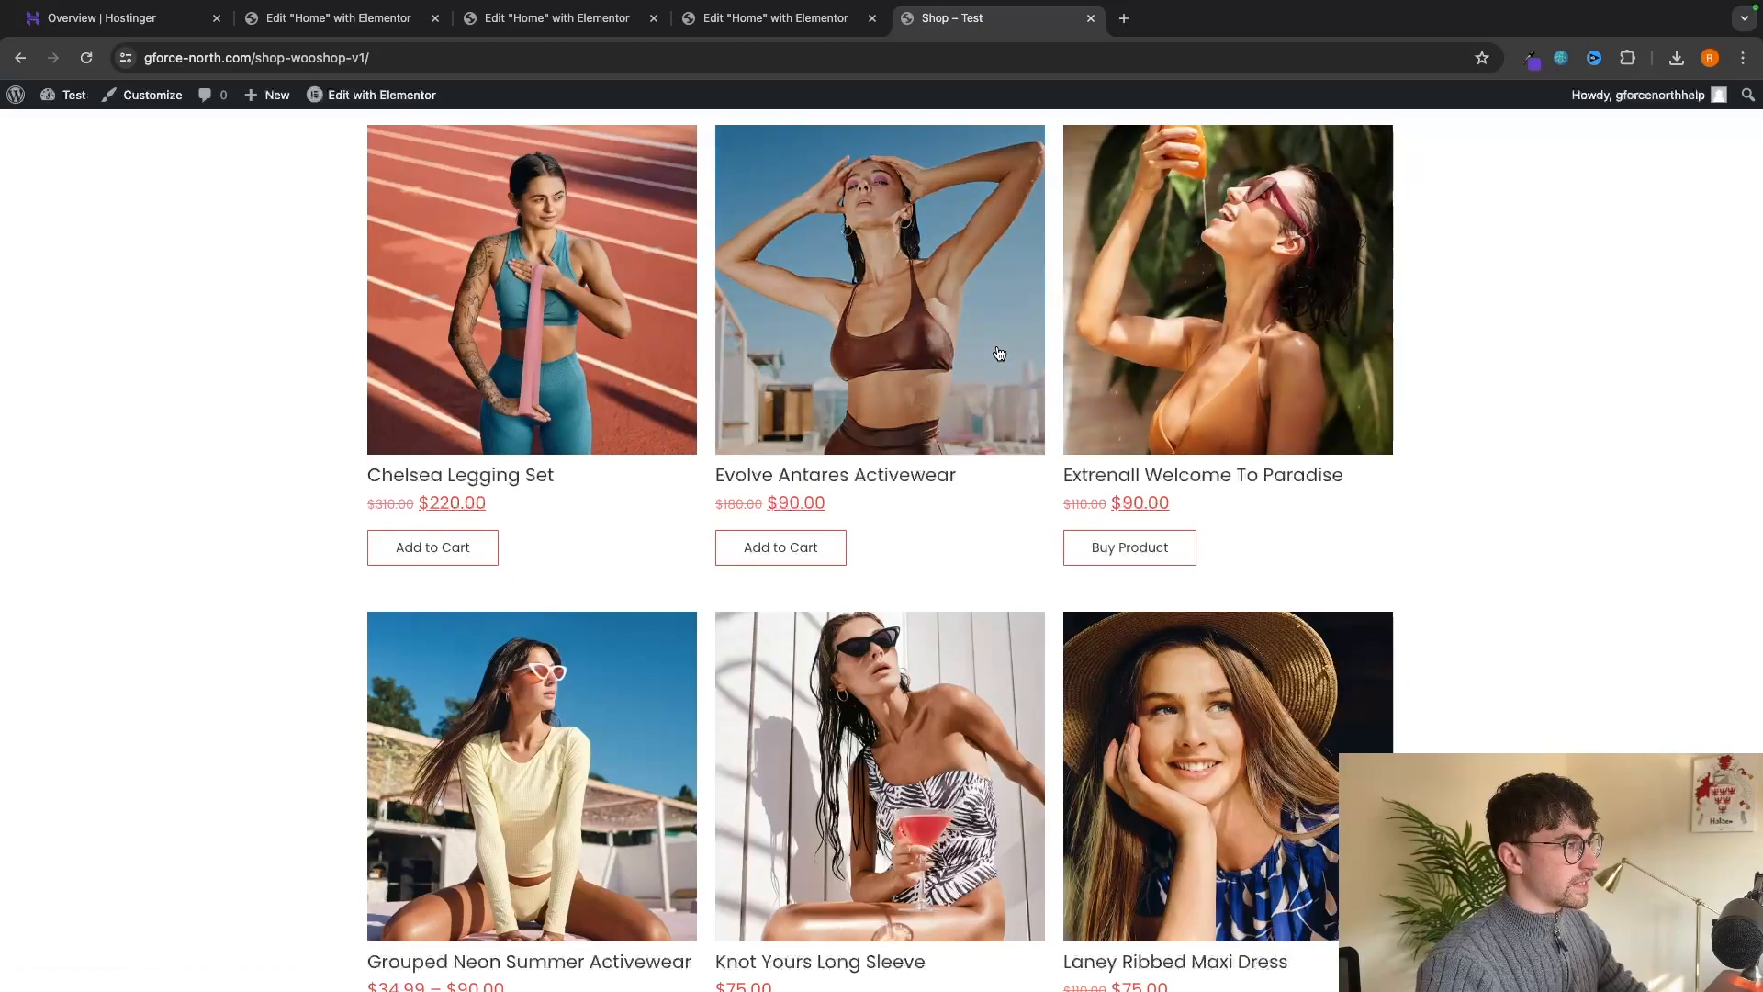
Close the three Home page editor tabs, keeping the Hostinger and Shop pages open.
click(434, 18)
click(437, 20)
click(442, 22)
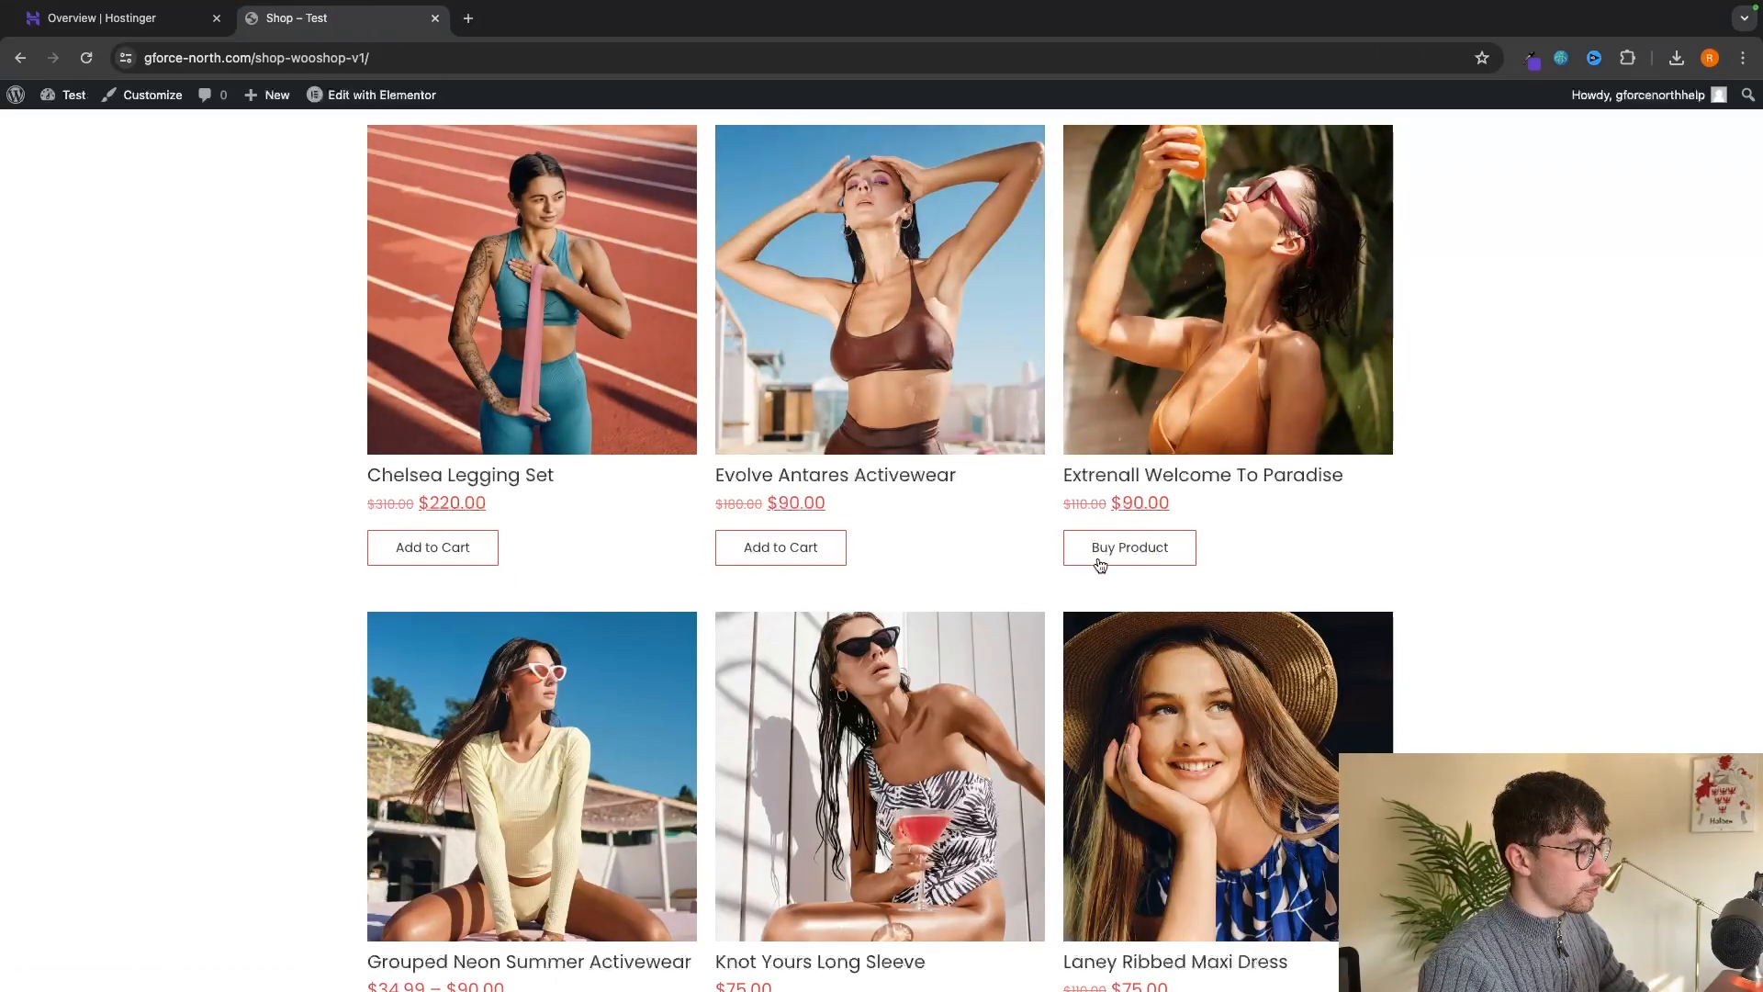
Open the WordPress dashboard in a new browser tab and show the list of all products.
click(470, 18)
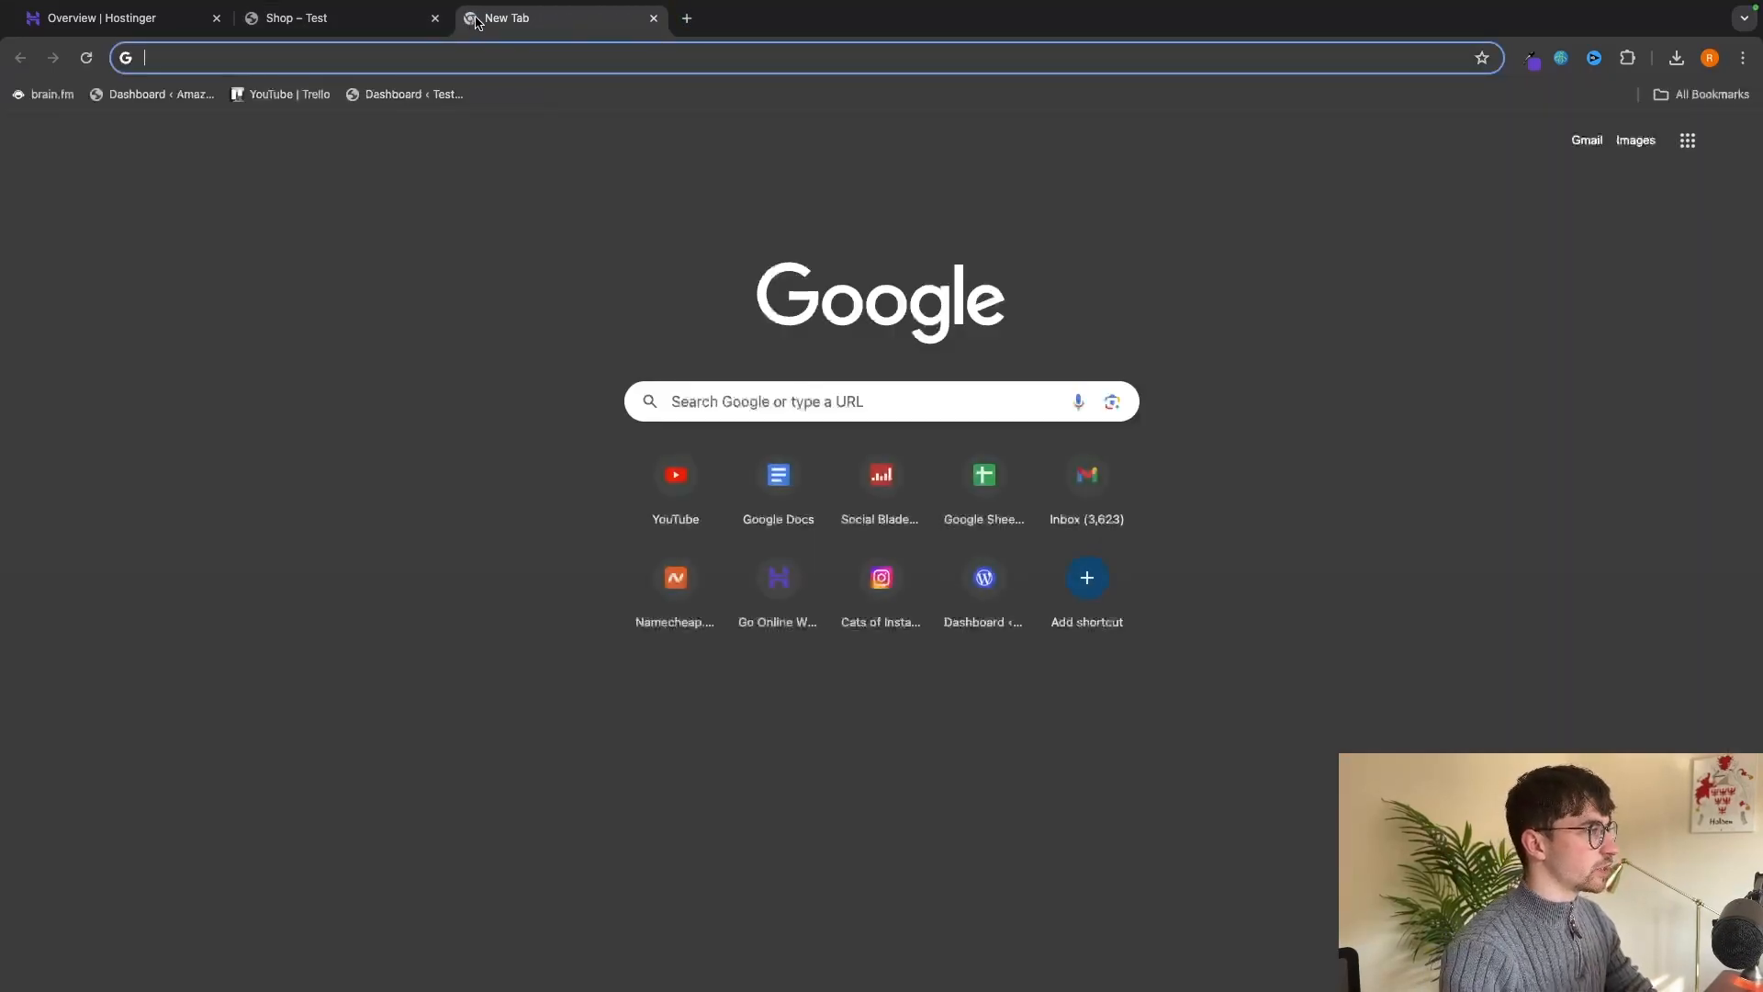
click(438, 98)
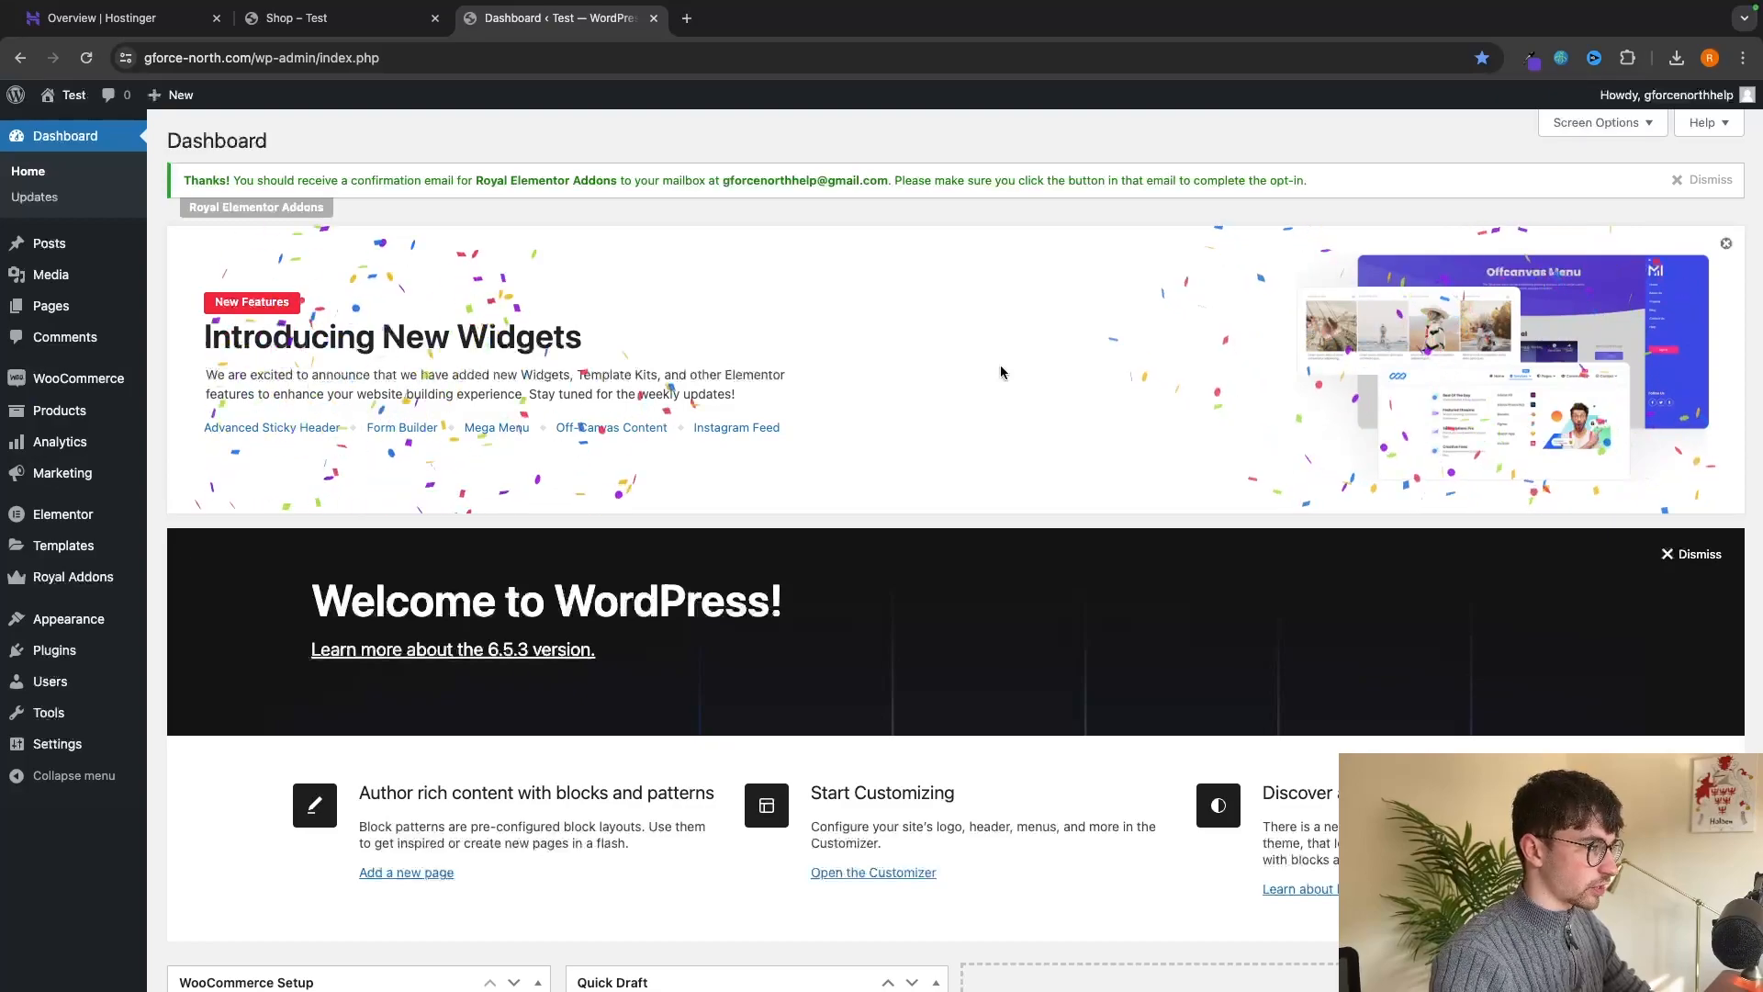
mouse_move(59, 413)
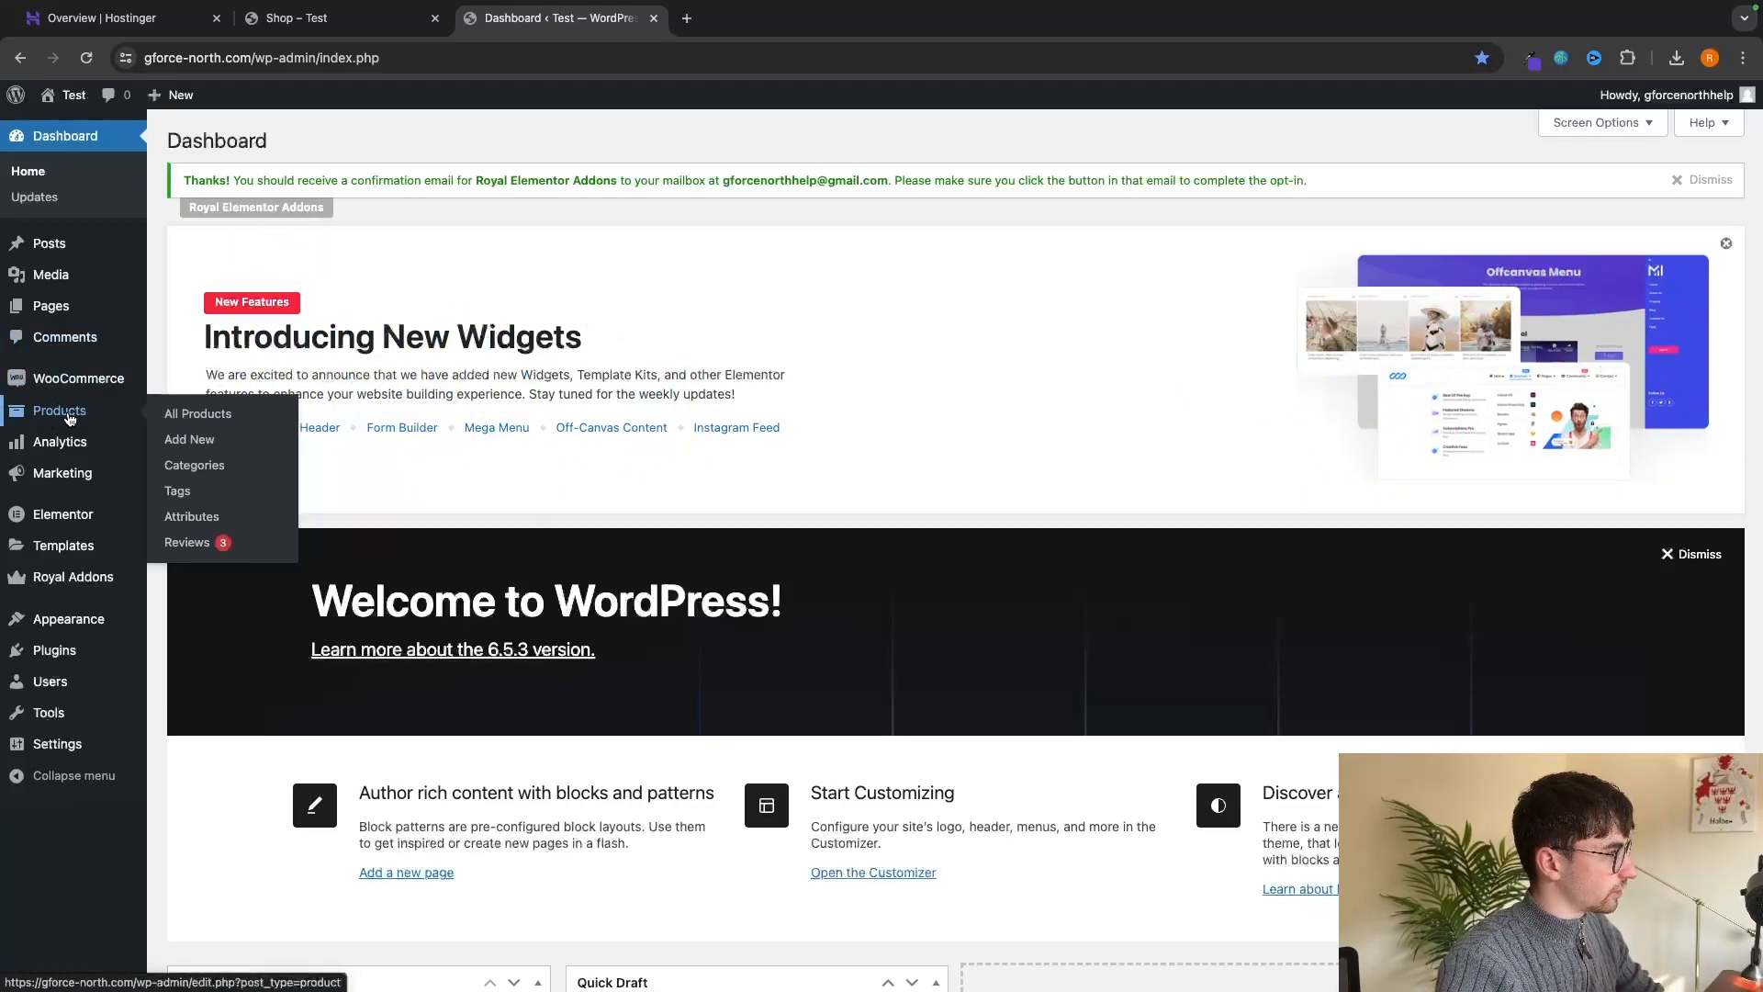
mouse_move(81, 377)
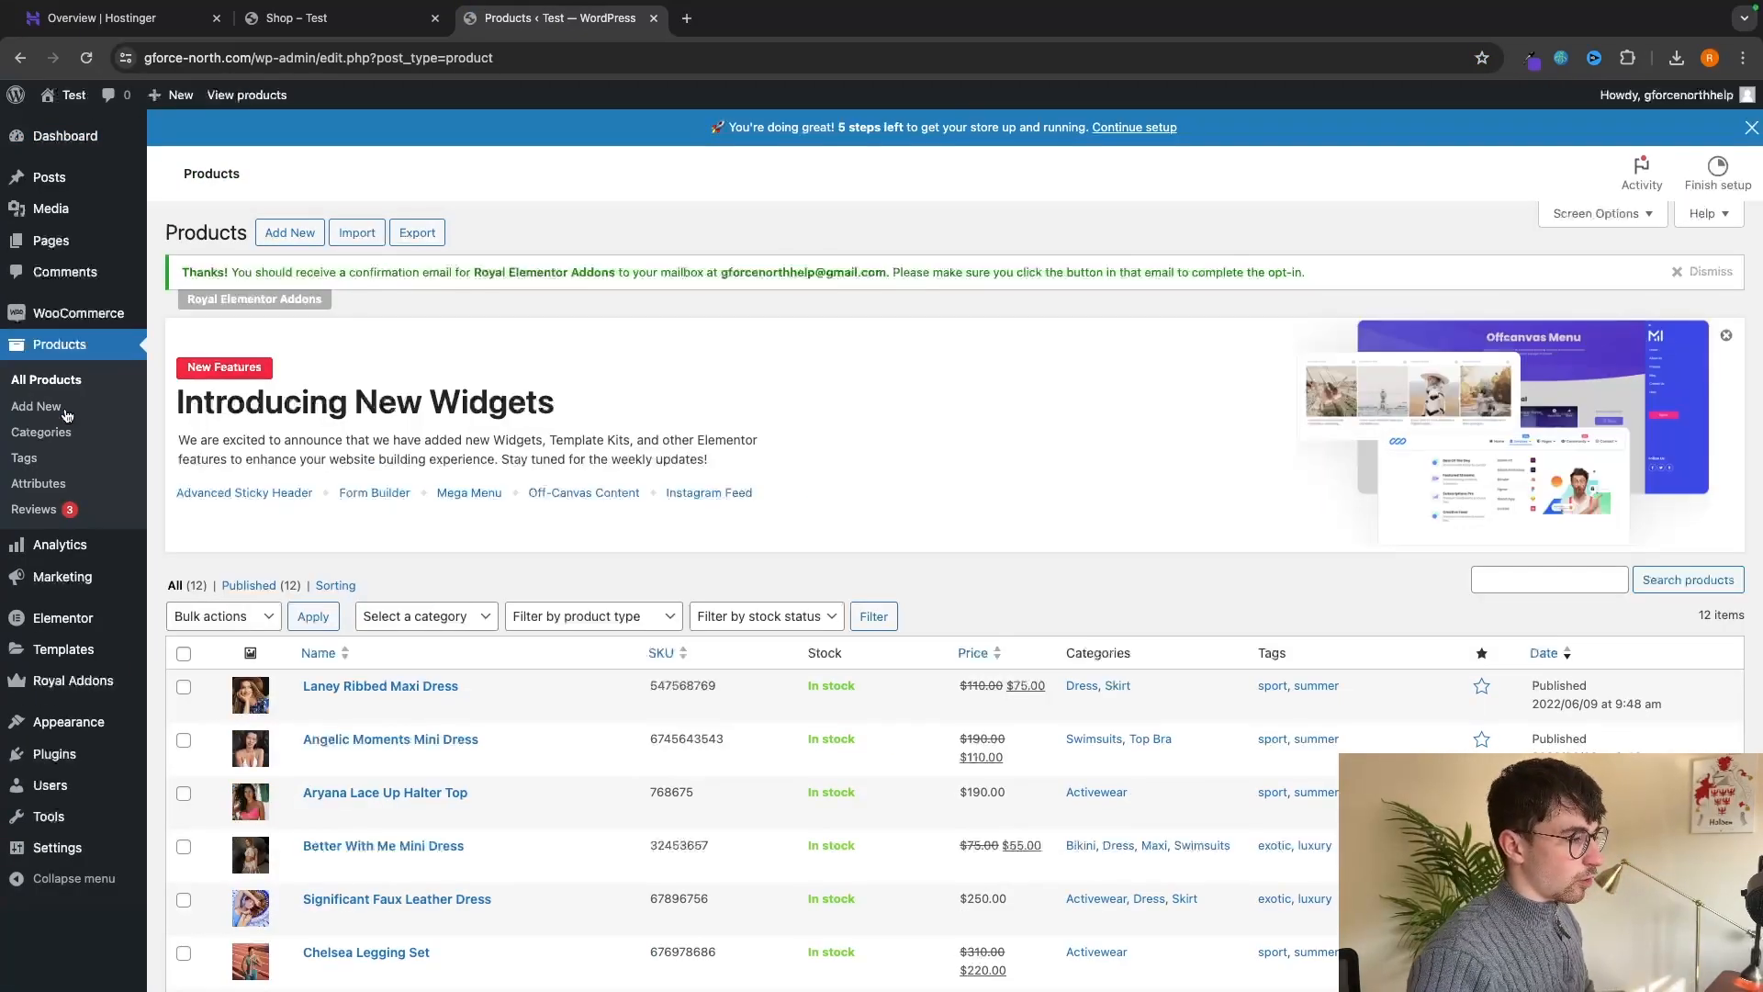
Select all the imported demo products in the product list and move them to the Trash in bulk.
scroll(501, 437, down, 5)
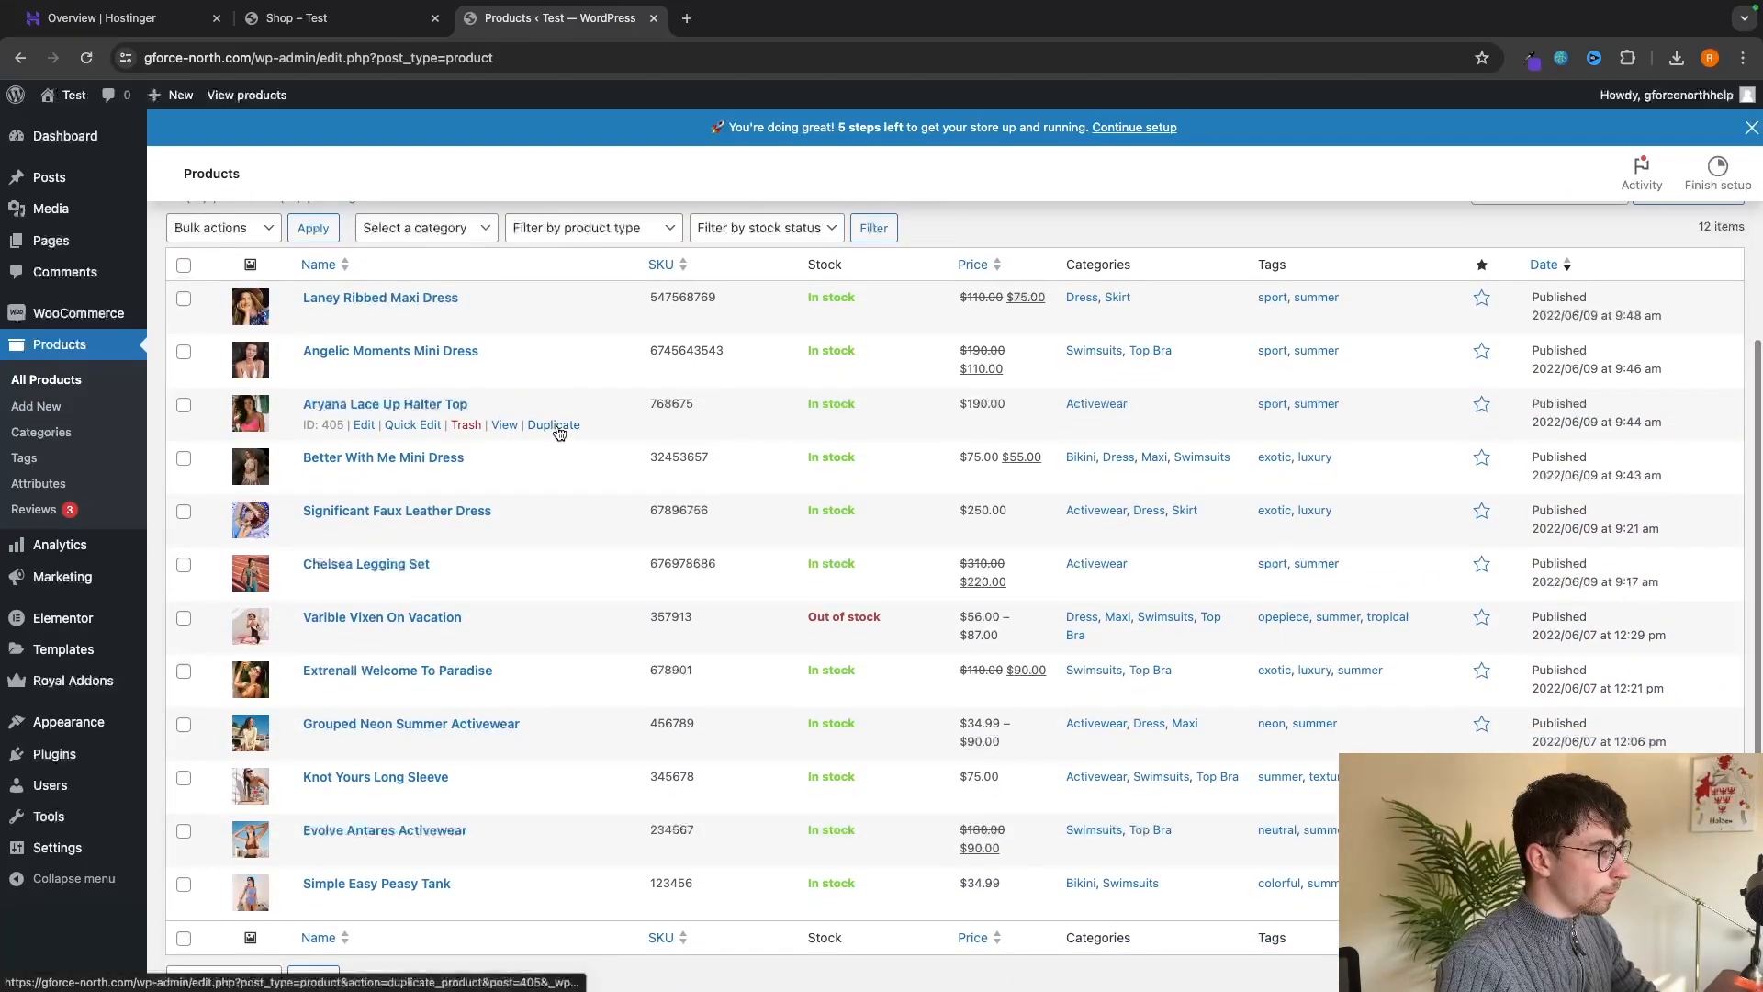
scroll(557, 430, up, 1)
scroll(558, 431, down, 2)
scroll(558, 431, up, 1)
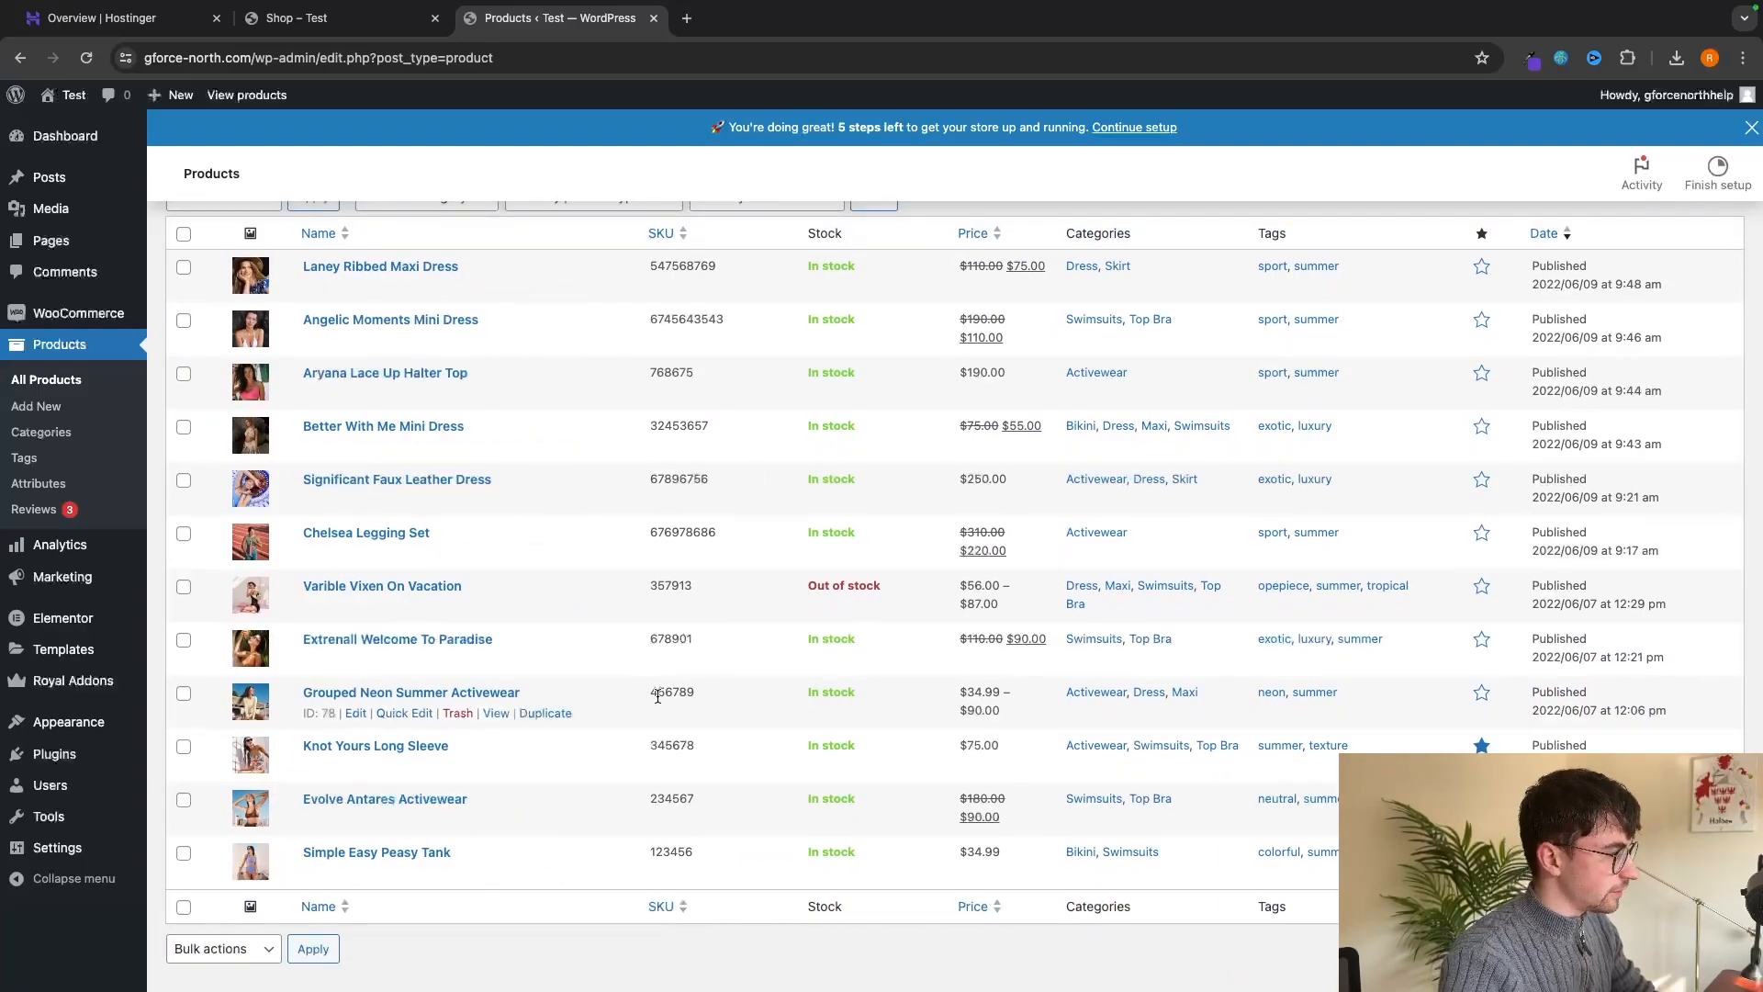
scroll(658, 697, up, 2)
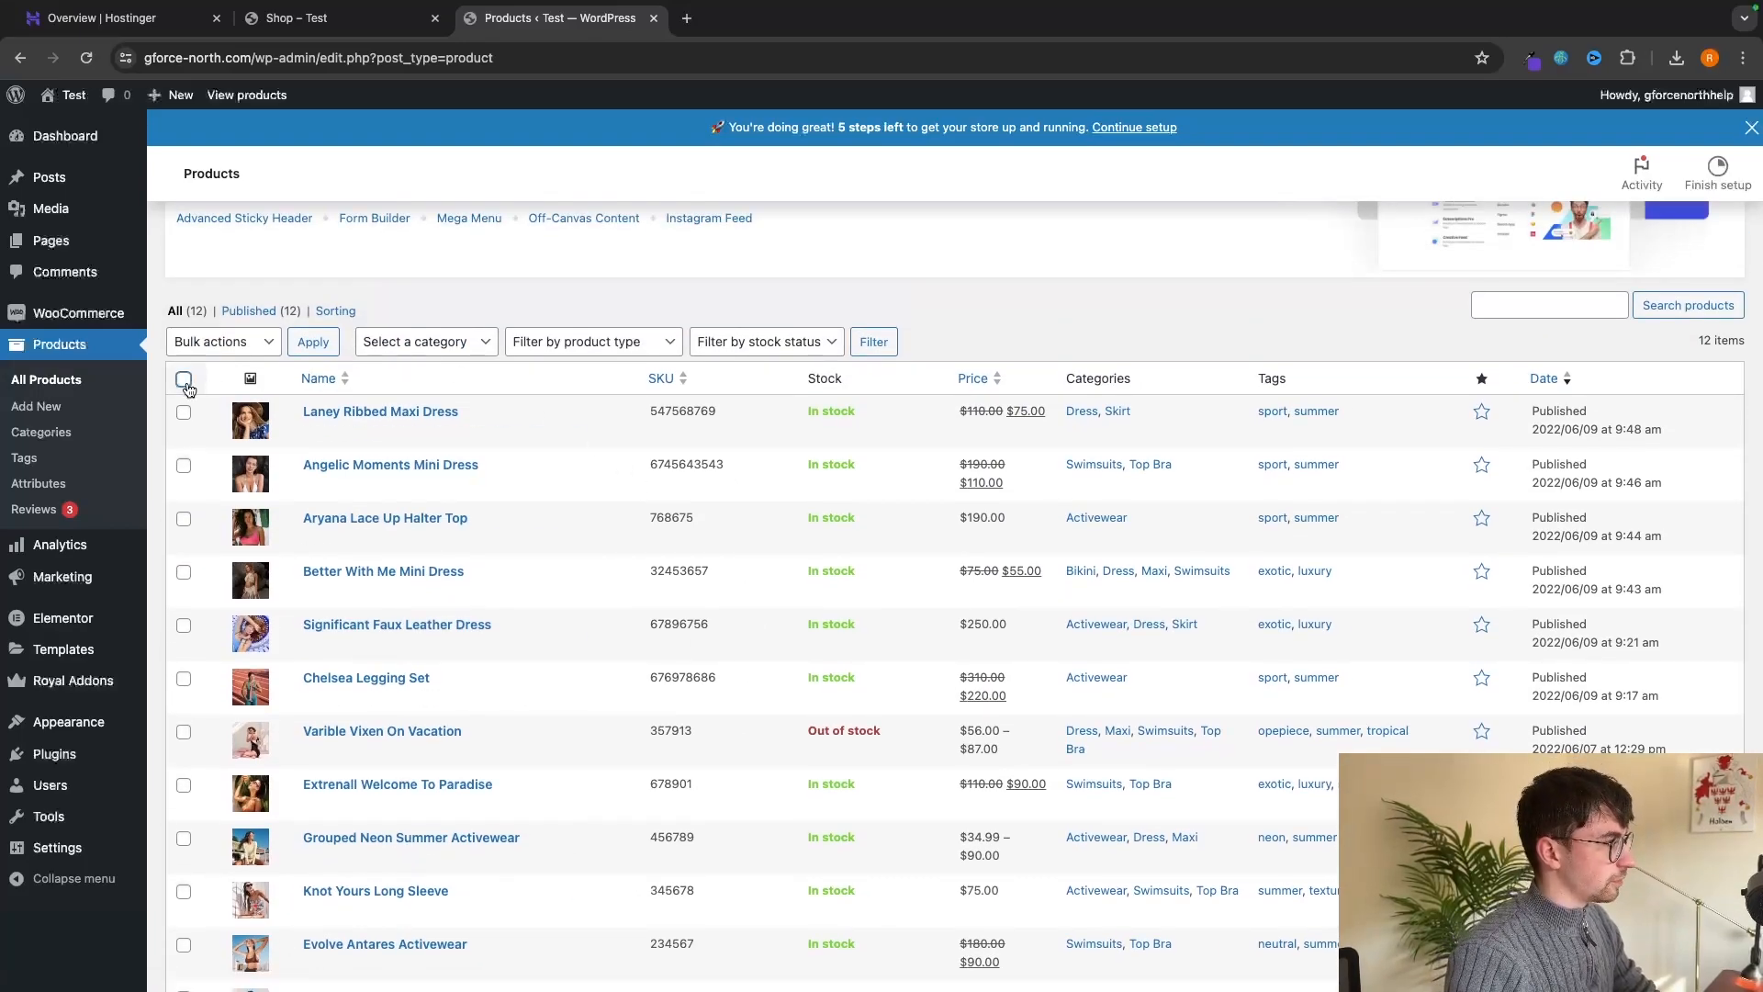
scroll(183, 386, down, 3)
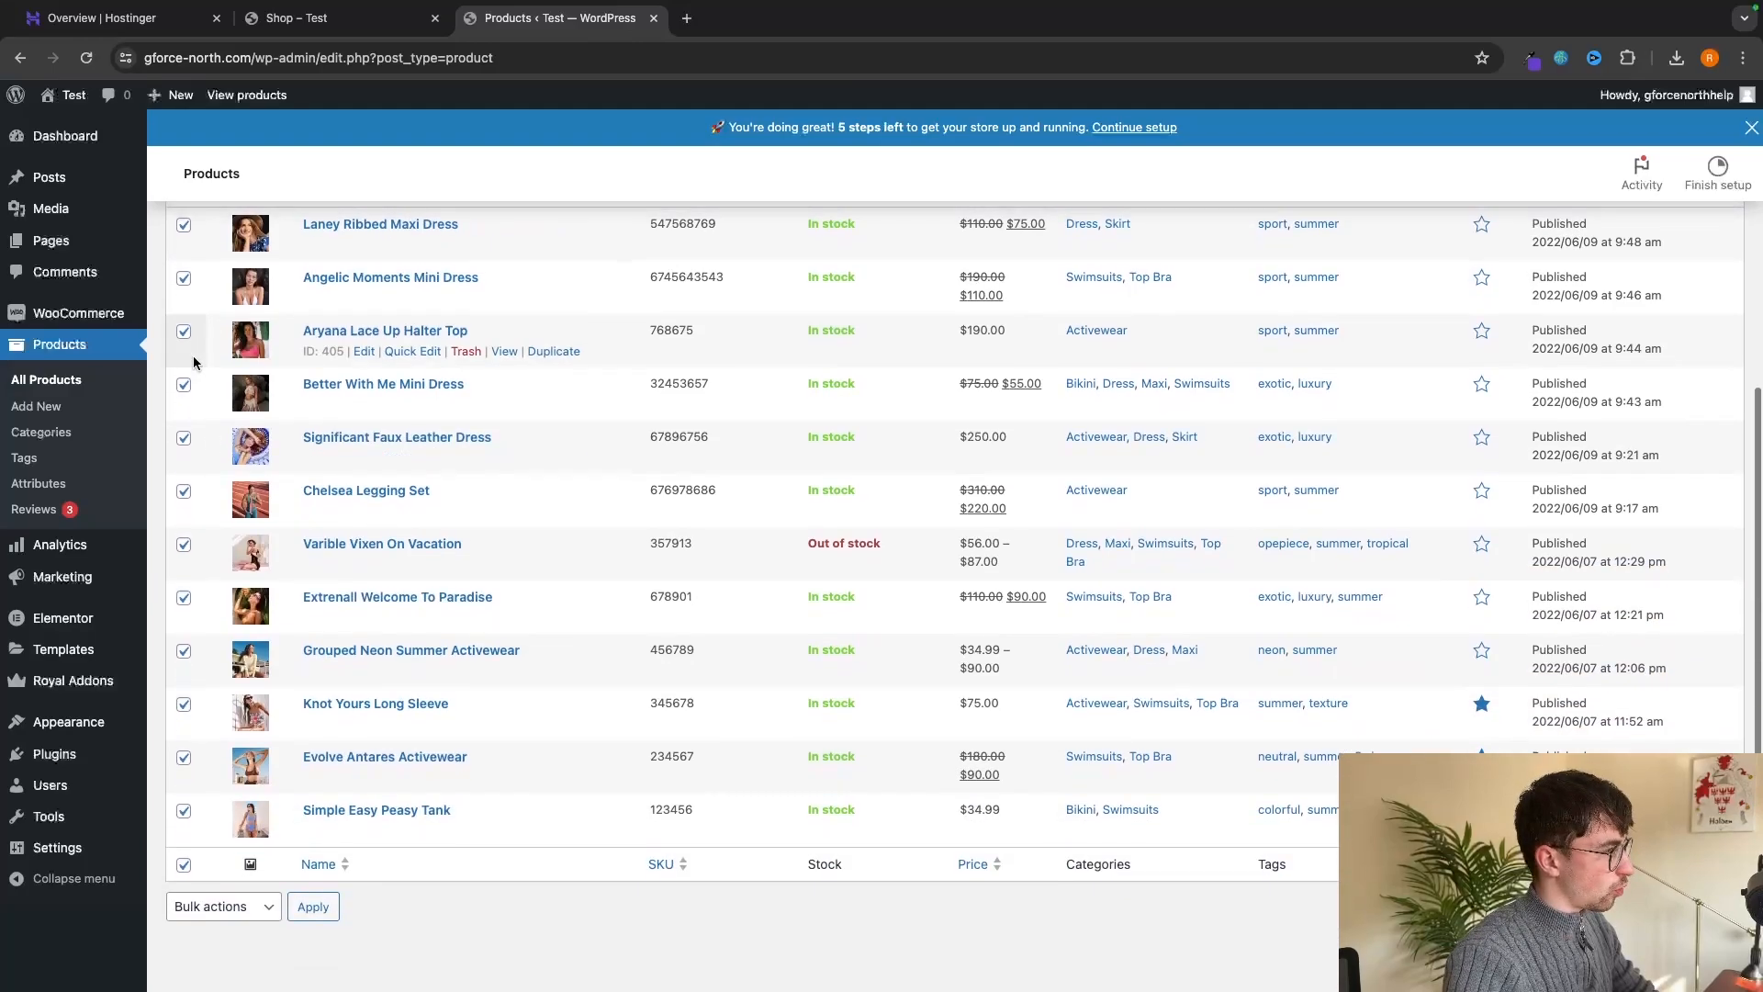
scroll(197, 367, up, 5)
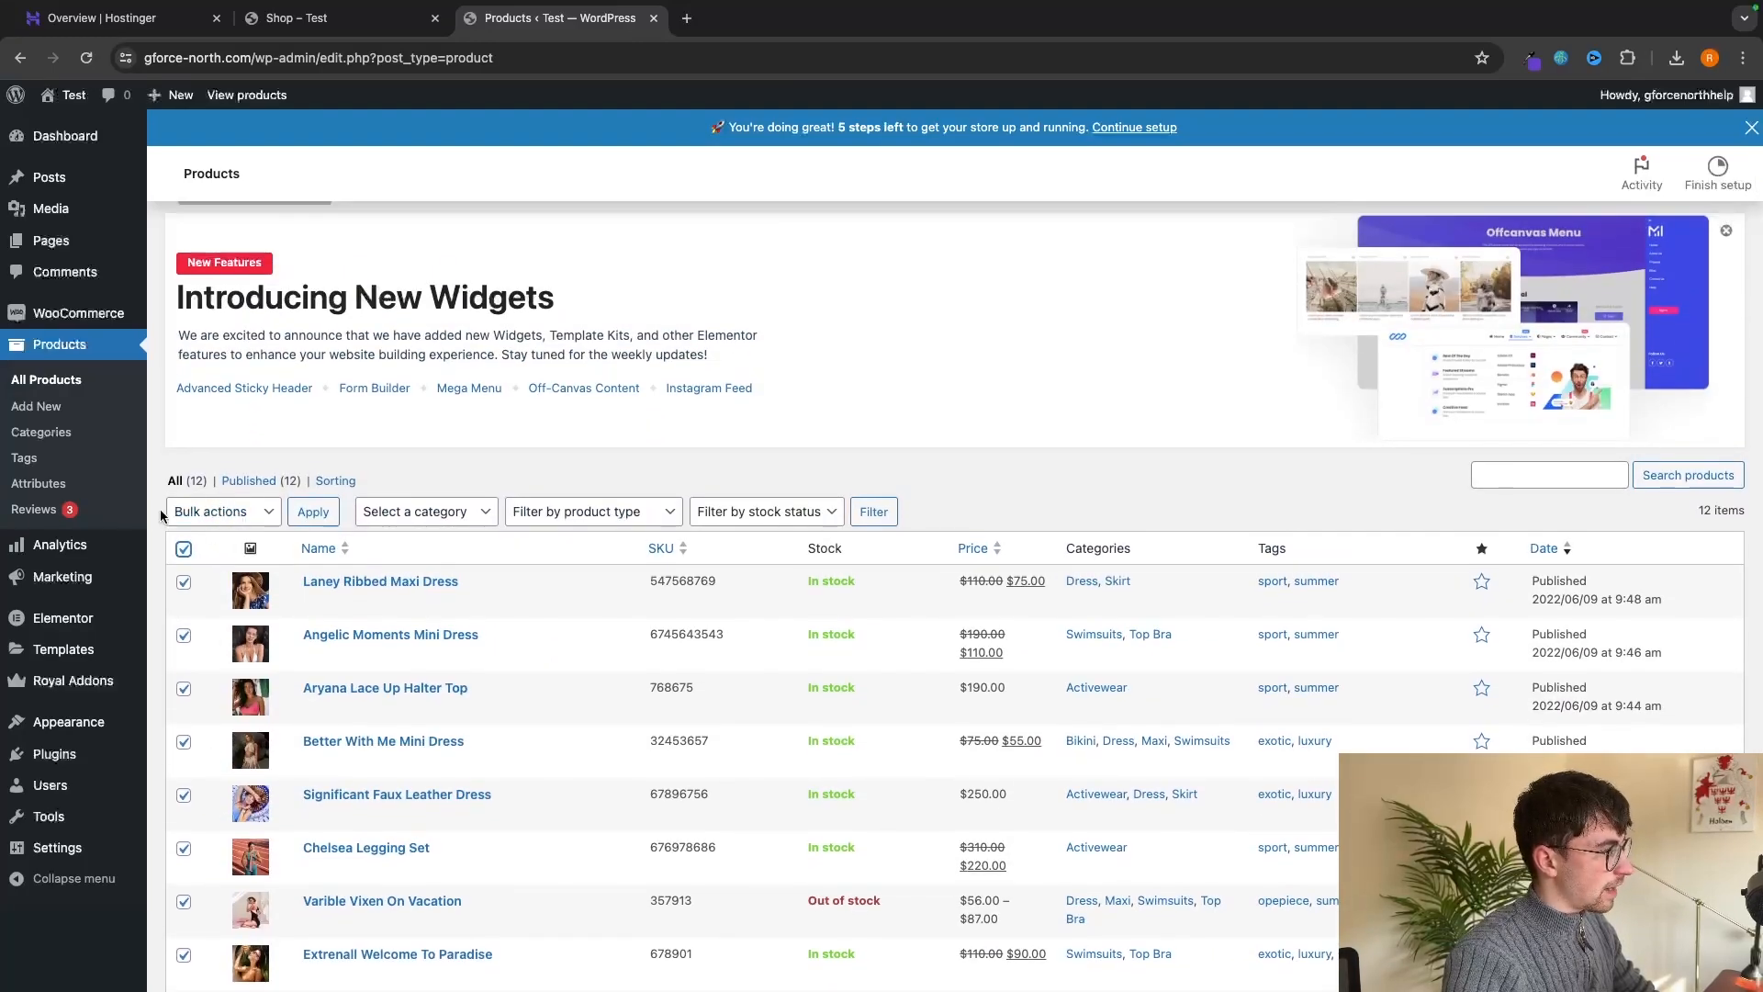
click(246, 520)
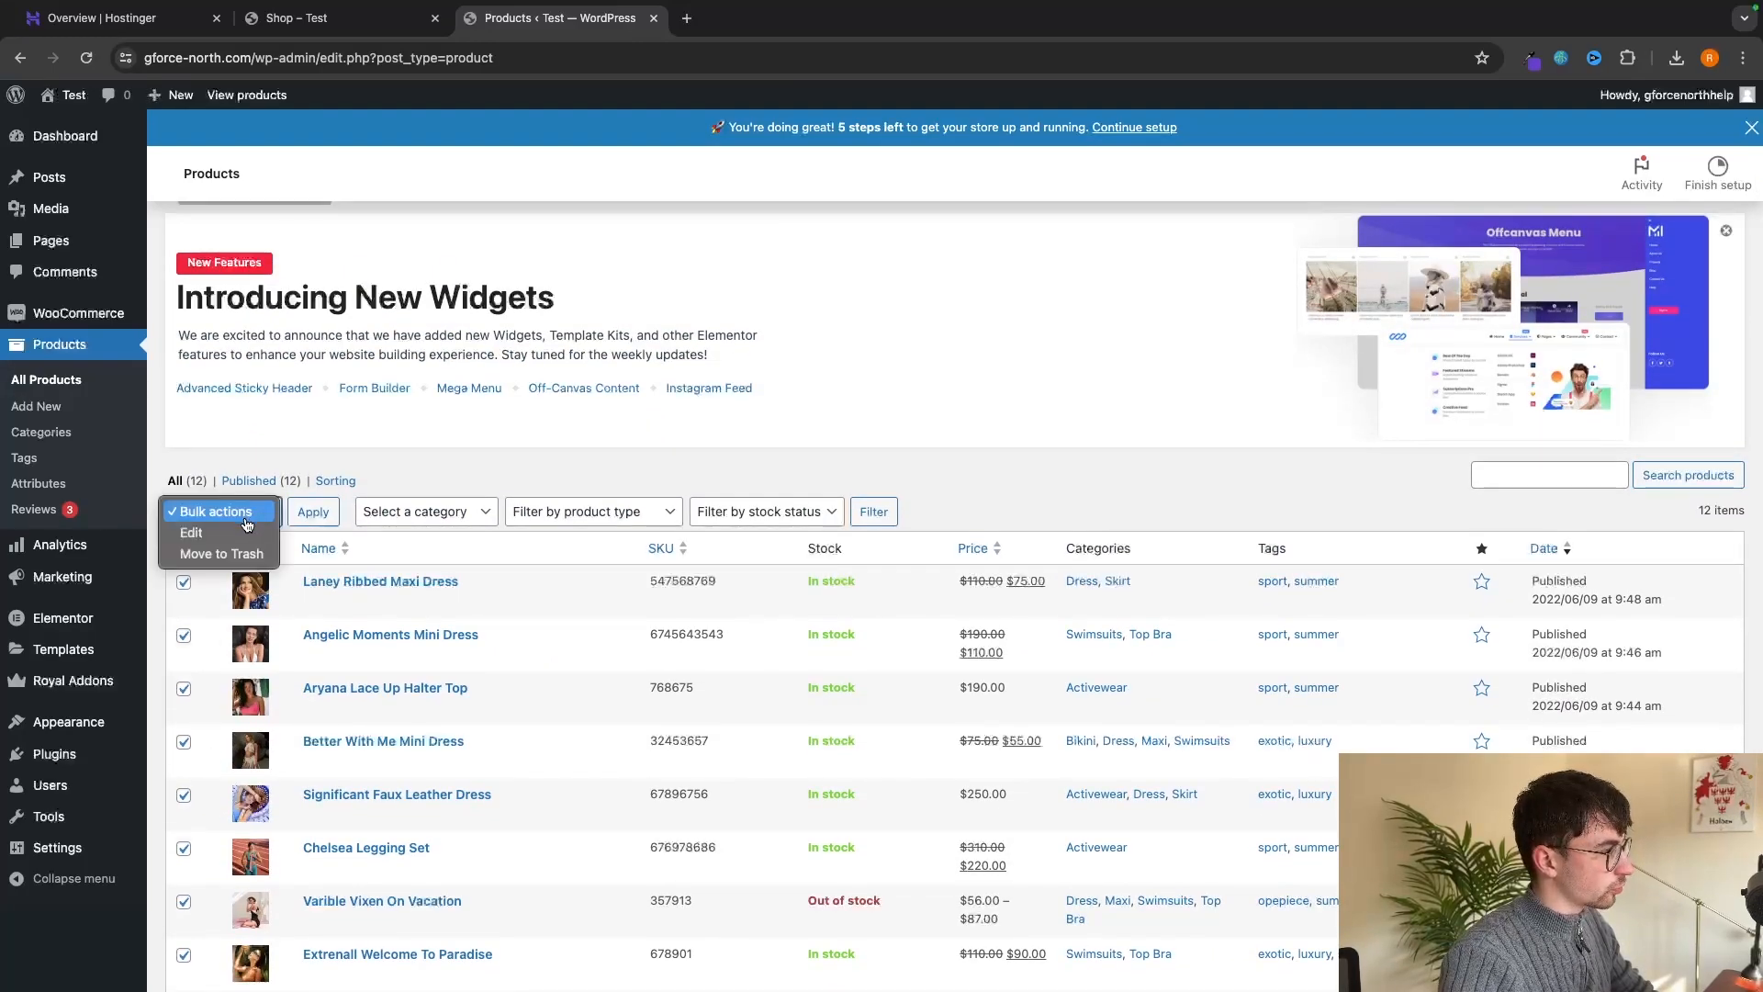
click(222, 553)
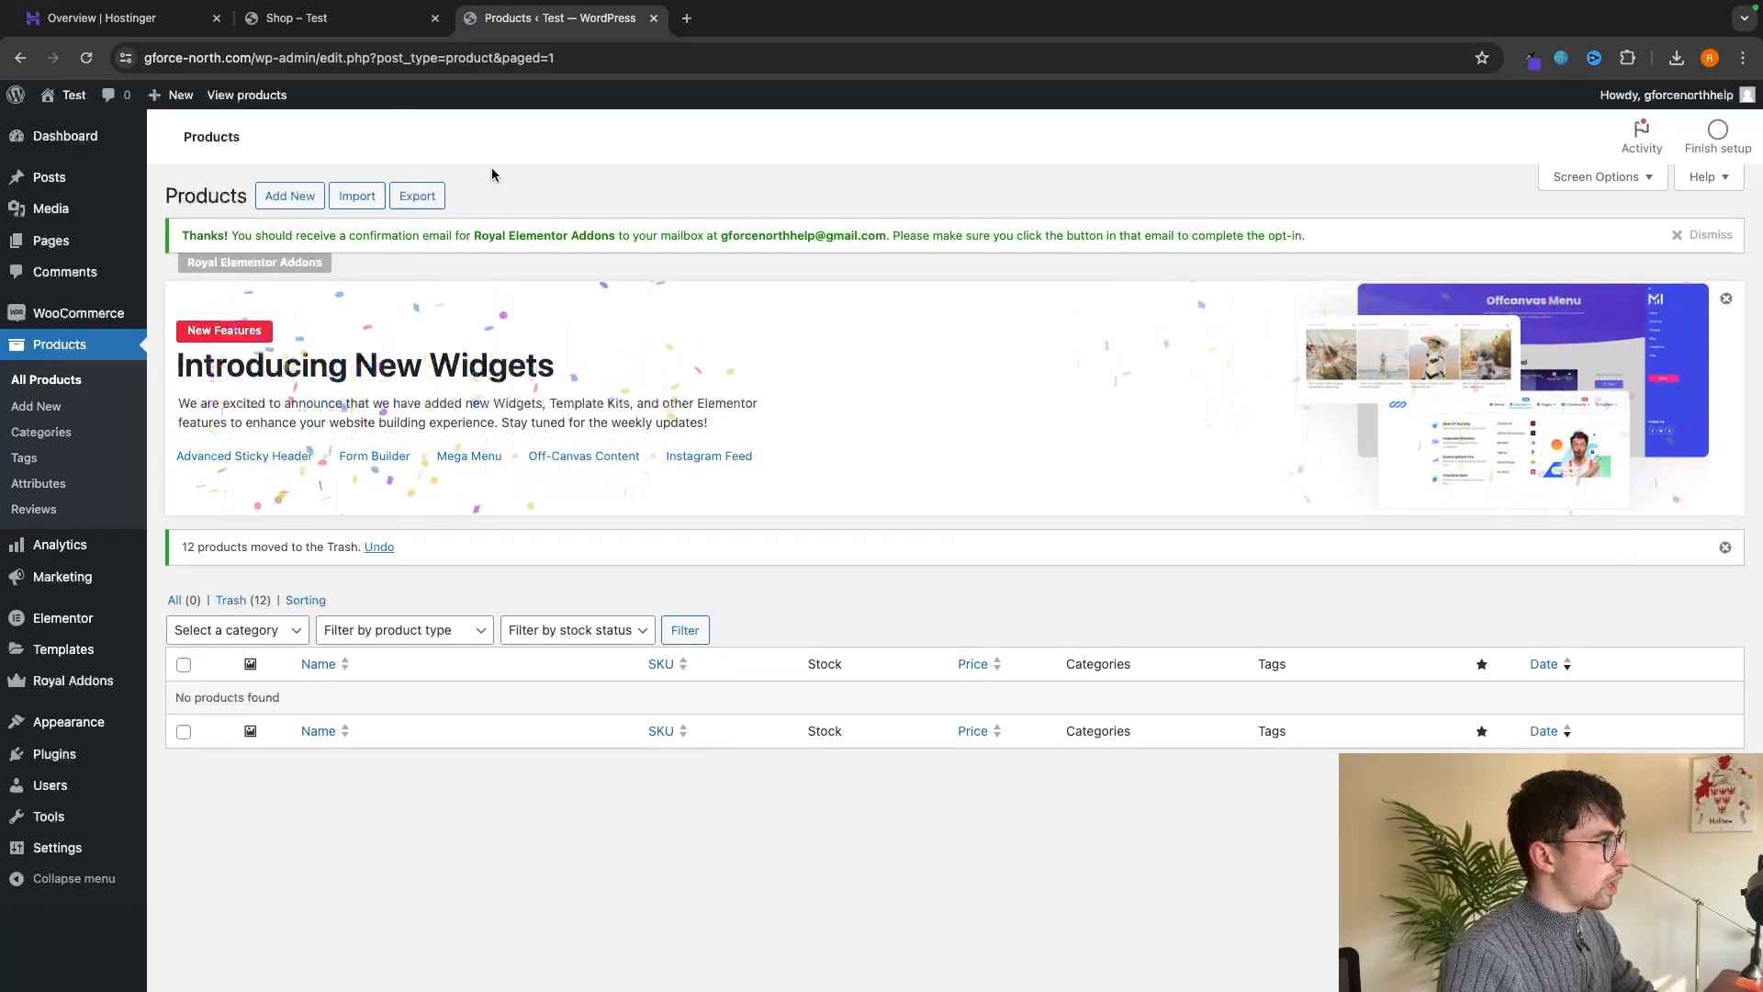
Reload the Shop page to check the product removal, and inspect the home page's product sections.
click(326, 20)
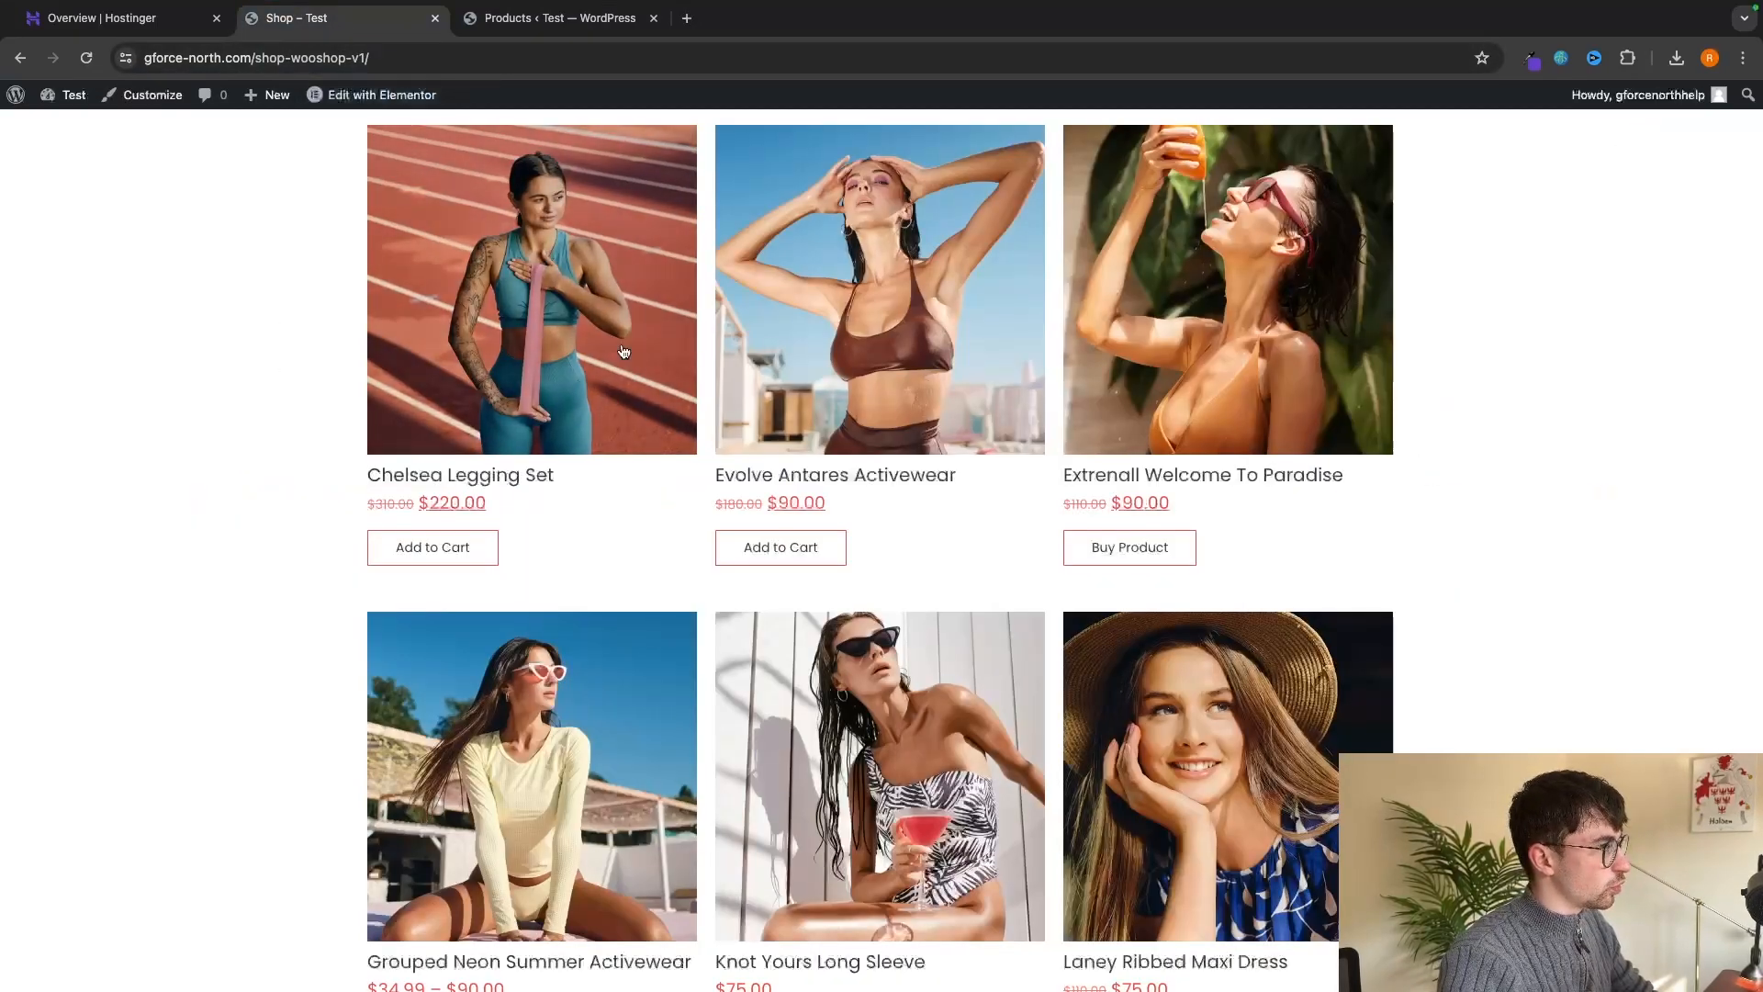
click(86, 57)
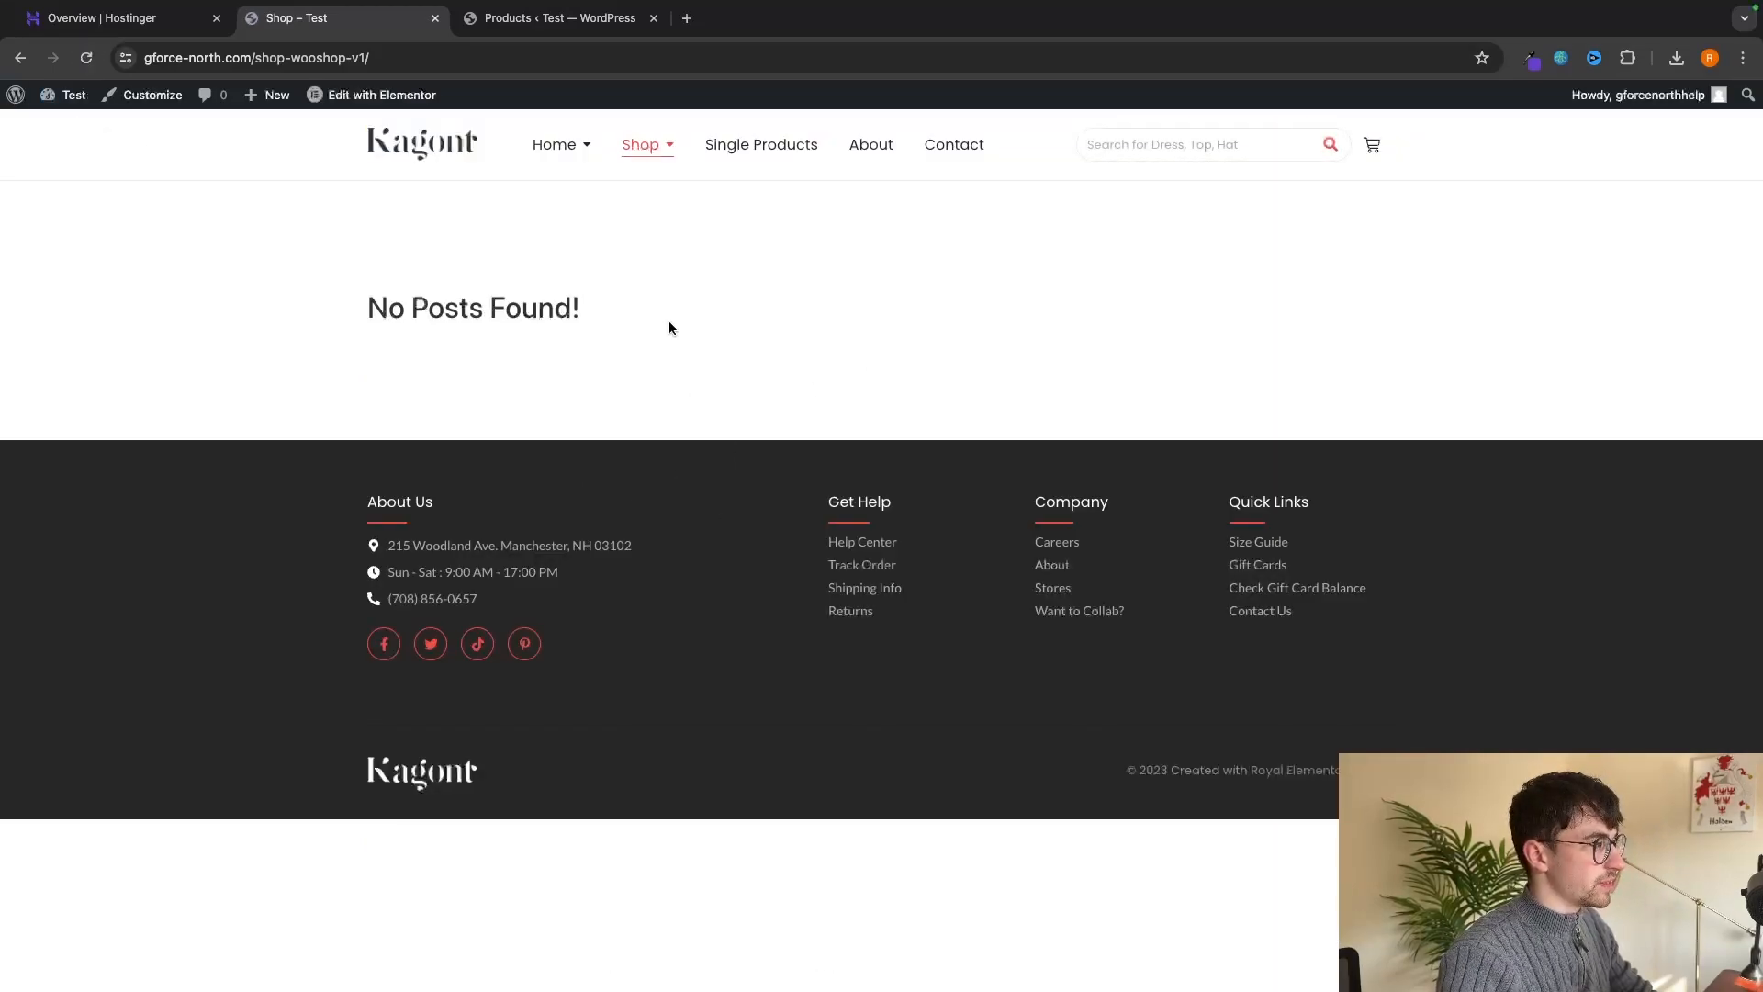
click(554, 144)
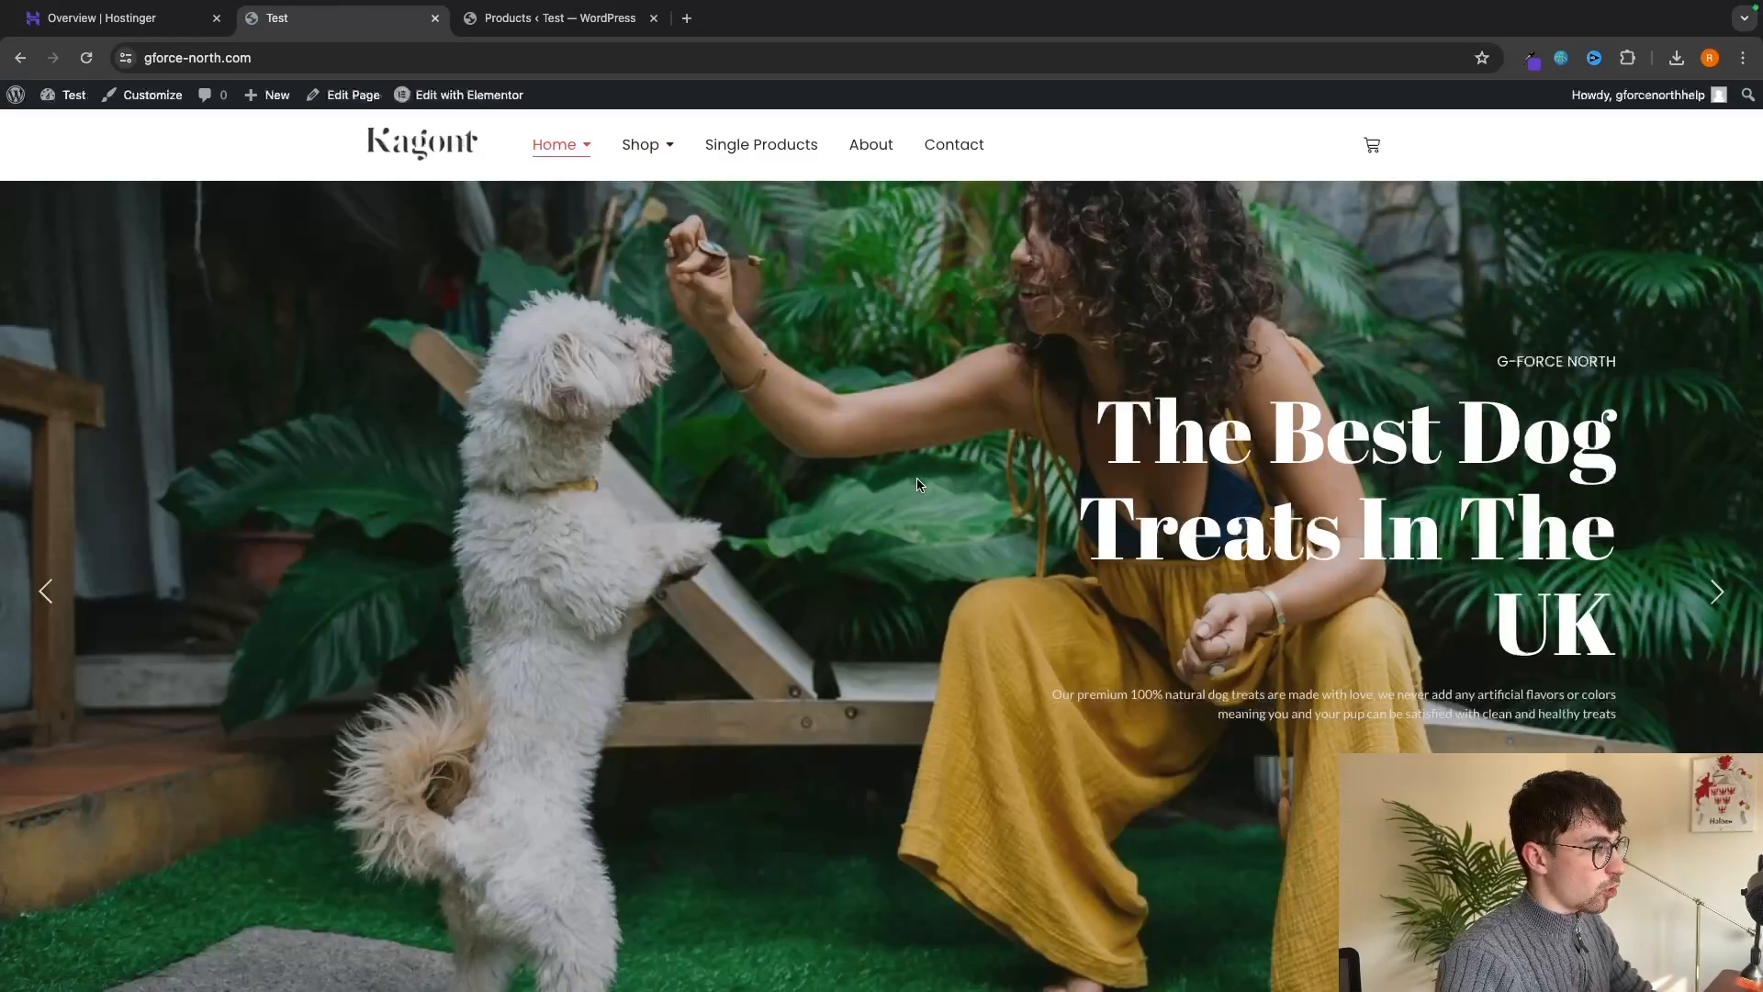
scroll(918, 479, down, 5)
scroll(918, 479, down, 5)
scroll(916, 480, up, 7)
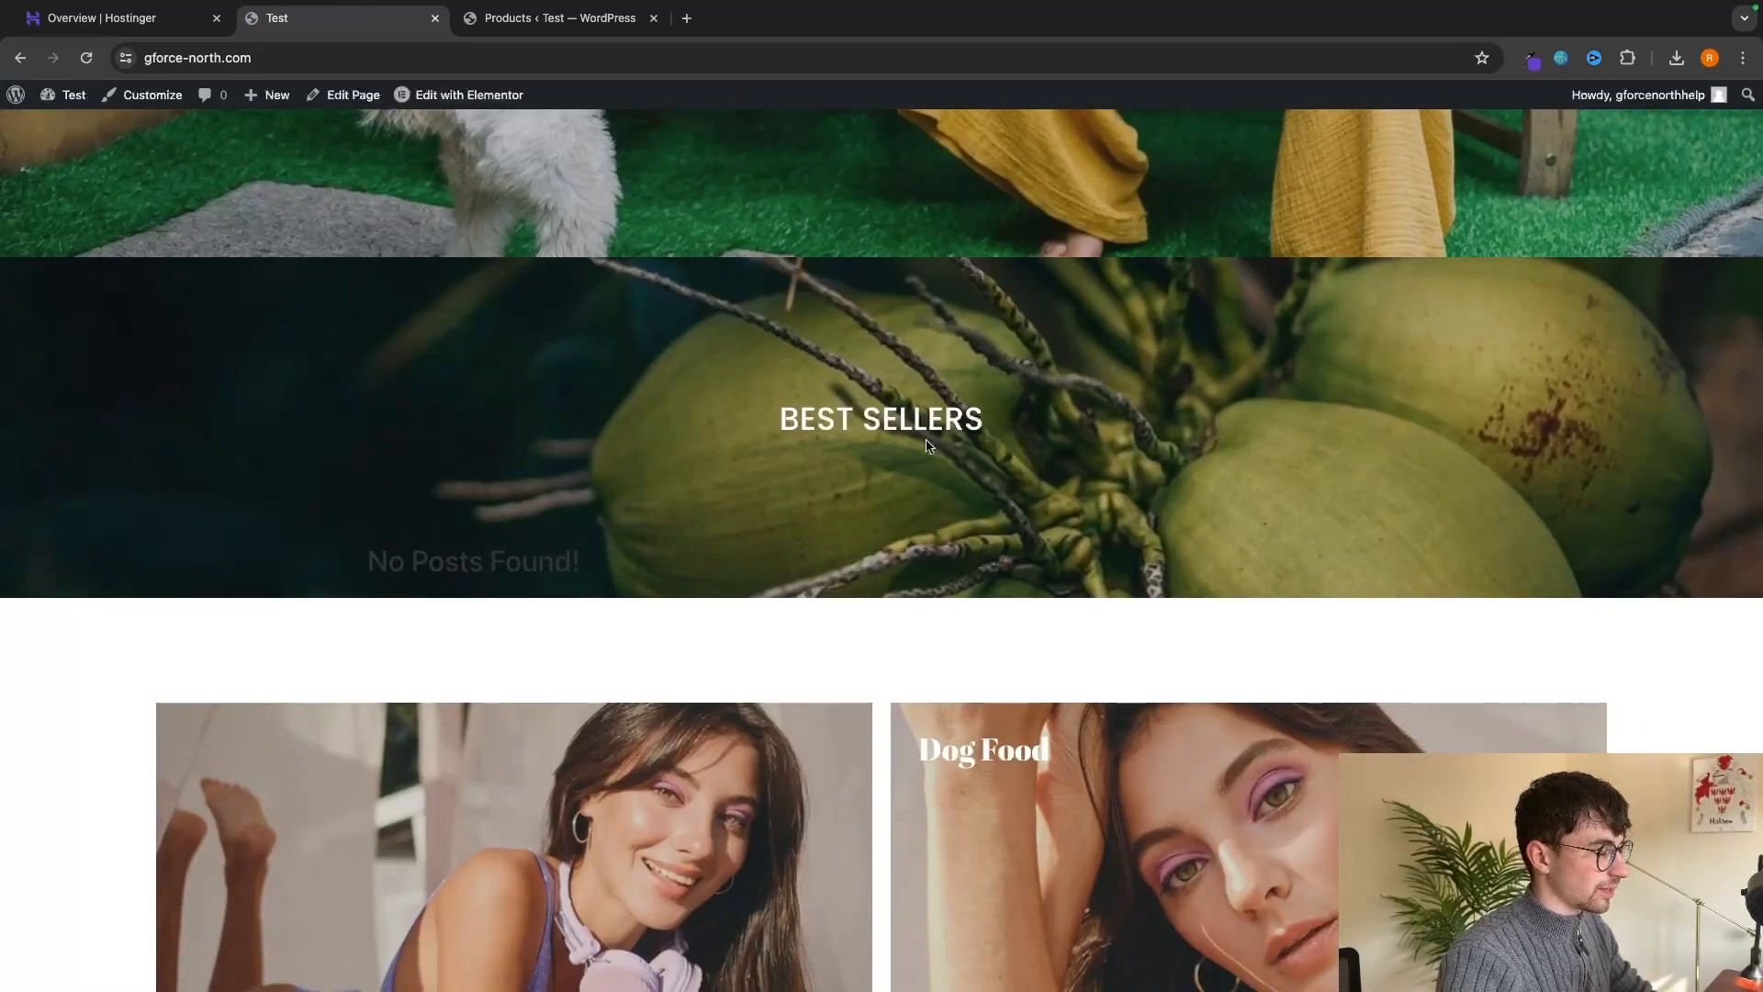
Create a new store product and name it "G-Force Turkey Dog Treats".
scroll(946, 495, down, 5)
scroll(946, 496, down, 3)
scroll(733, 221, up, 1)
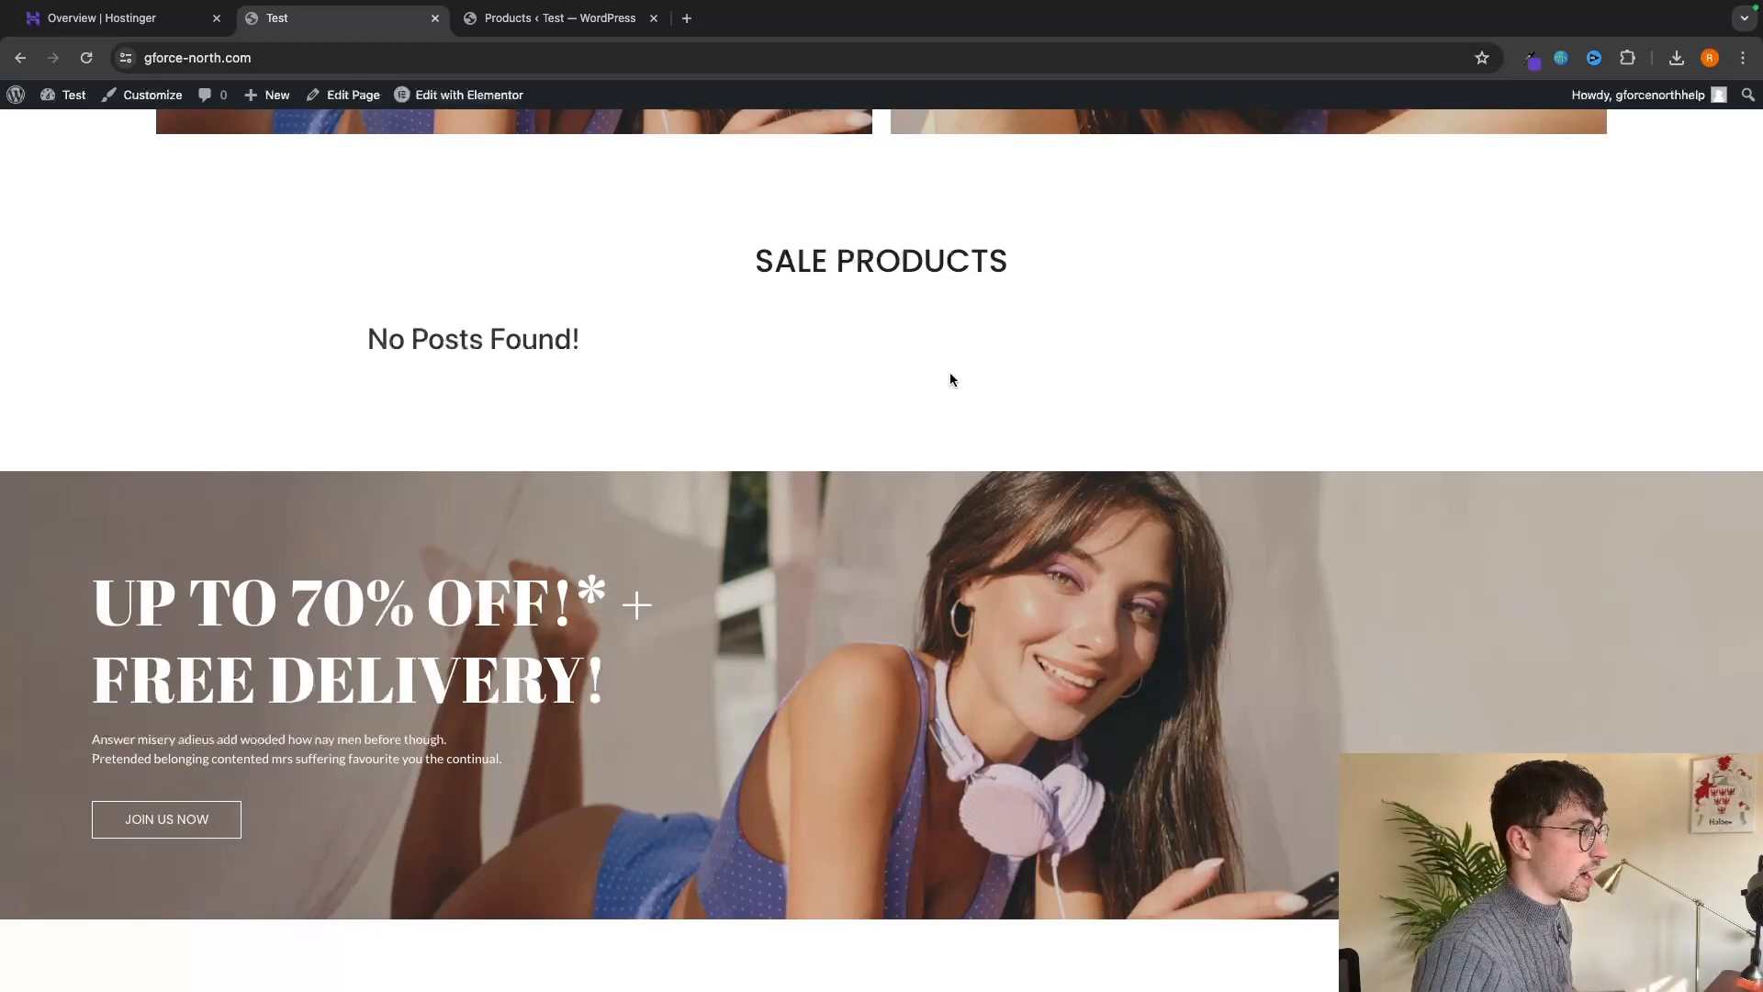
key(ctrl+Tab)
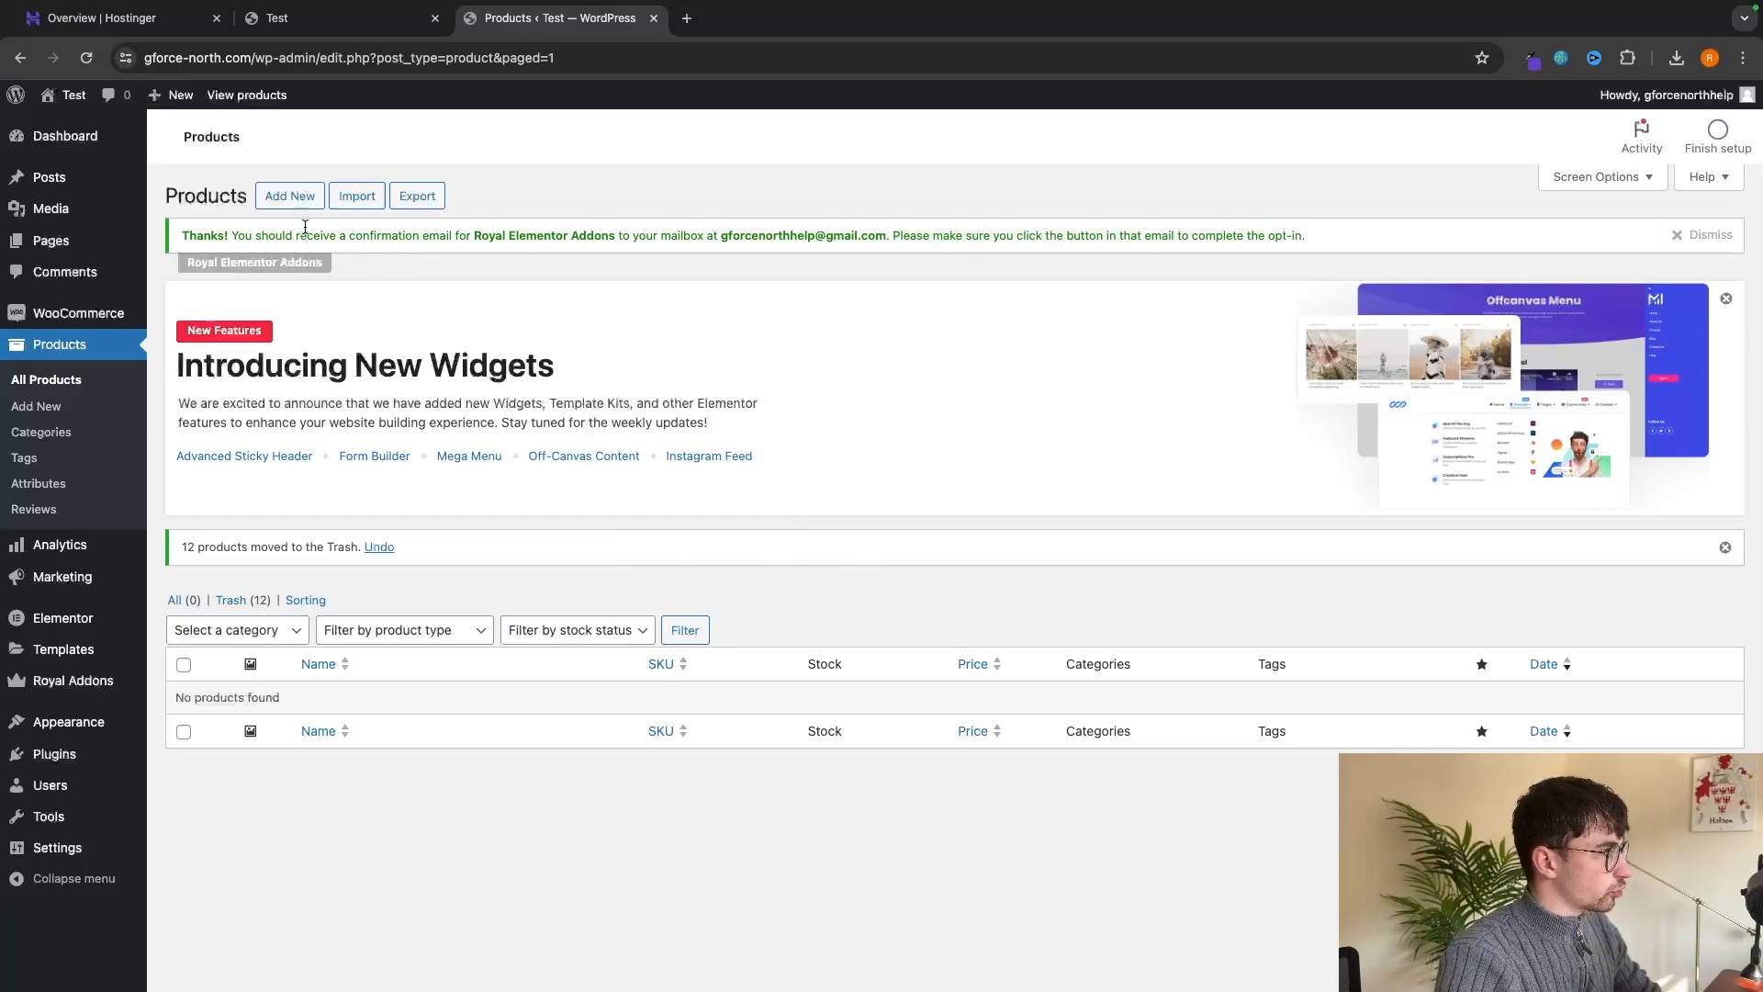
click(276, 197)
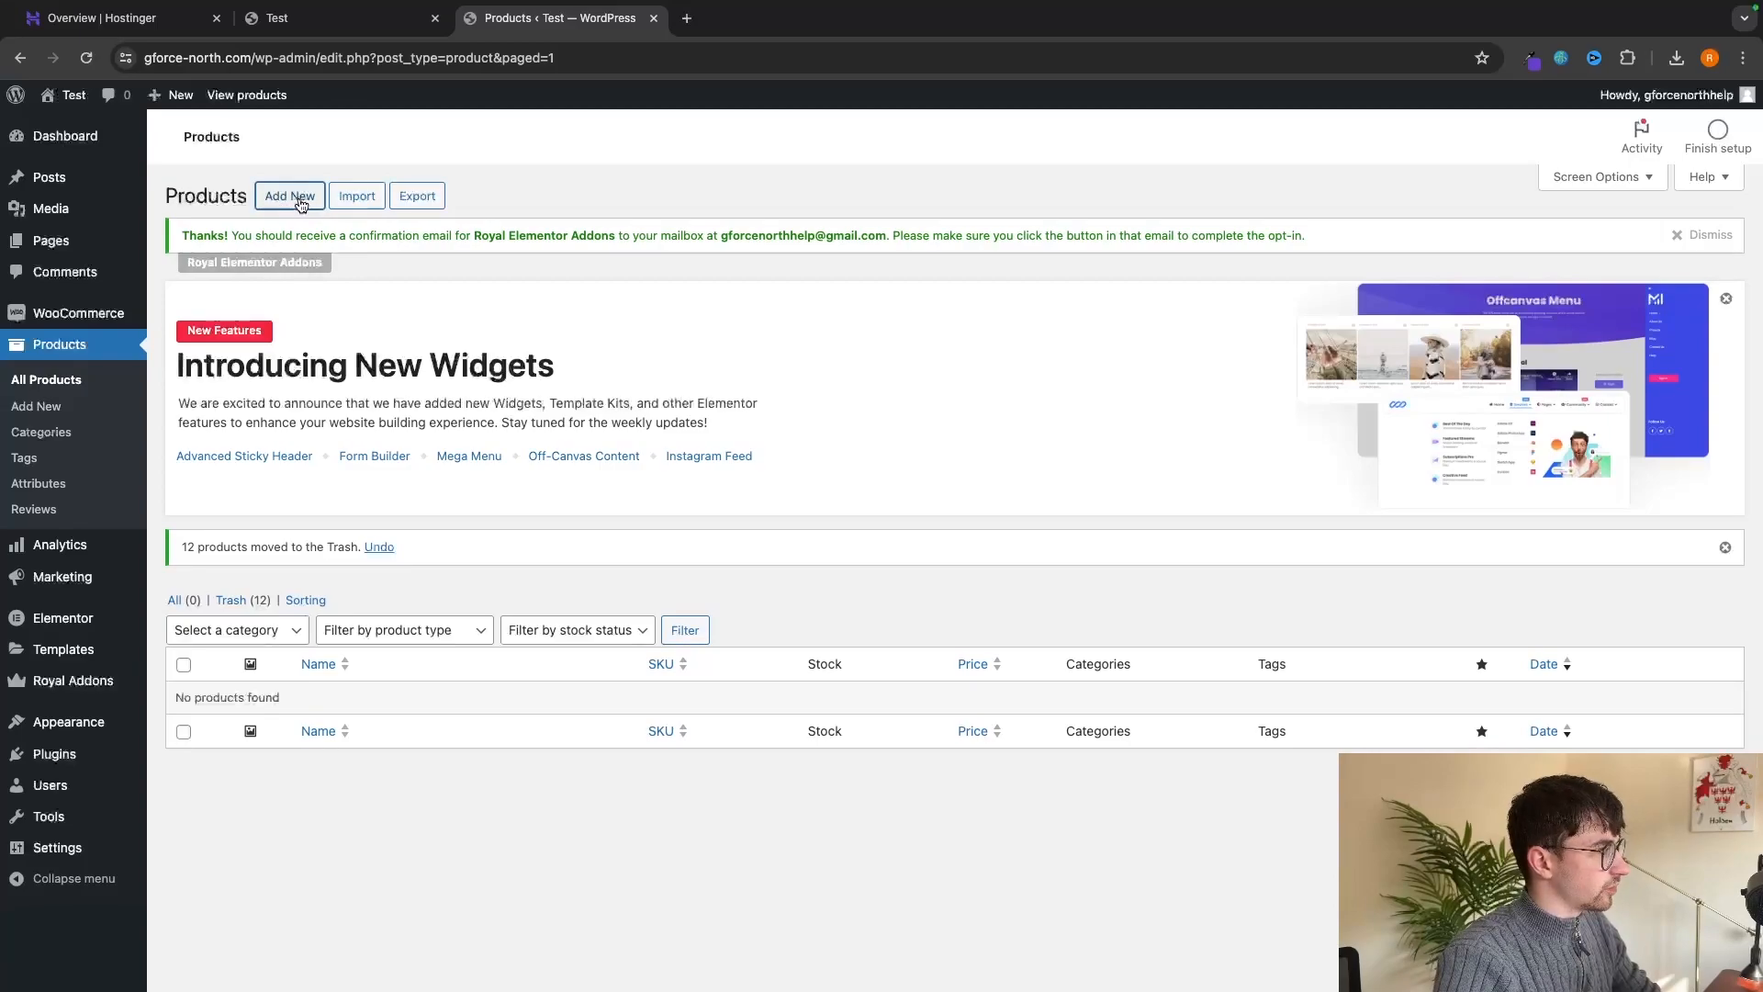
scroll(311, 229, down, 2)
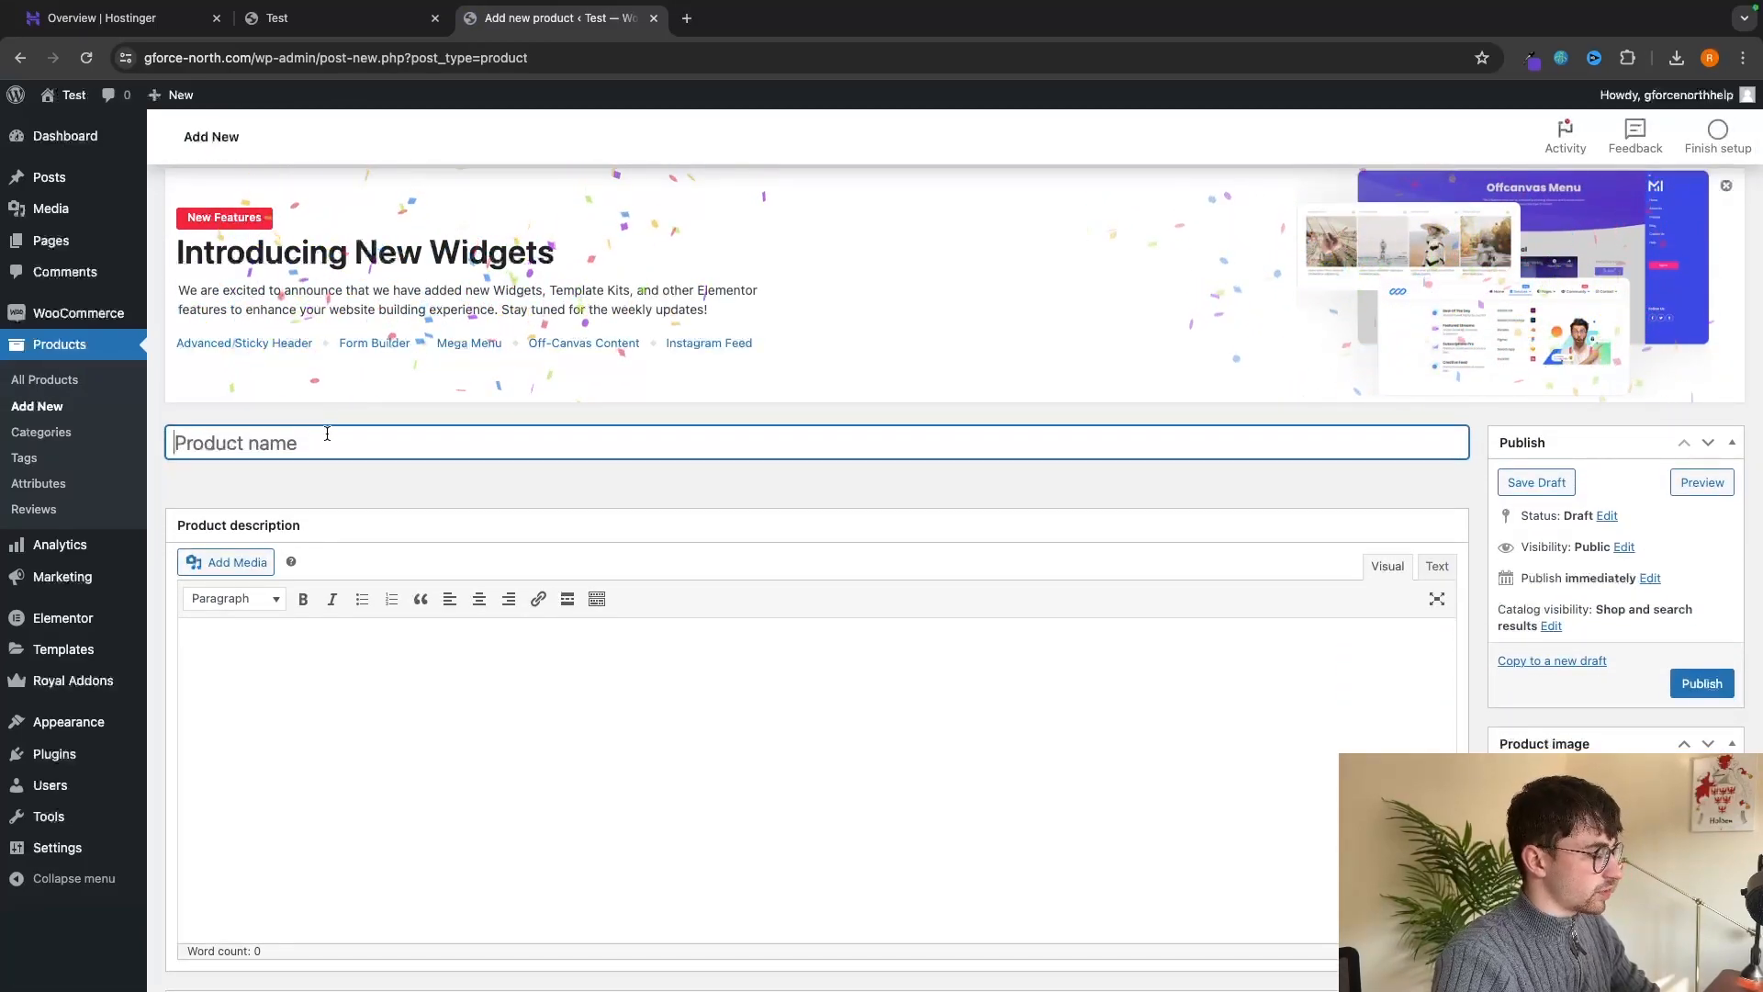
text(G-)
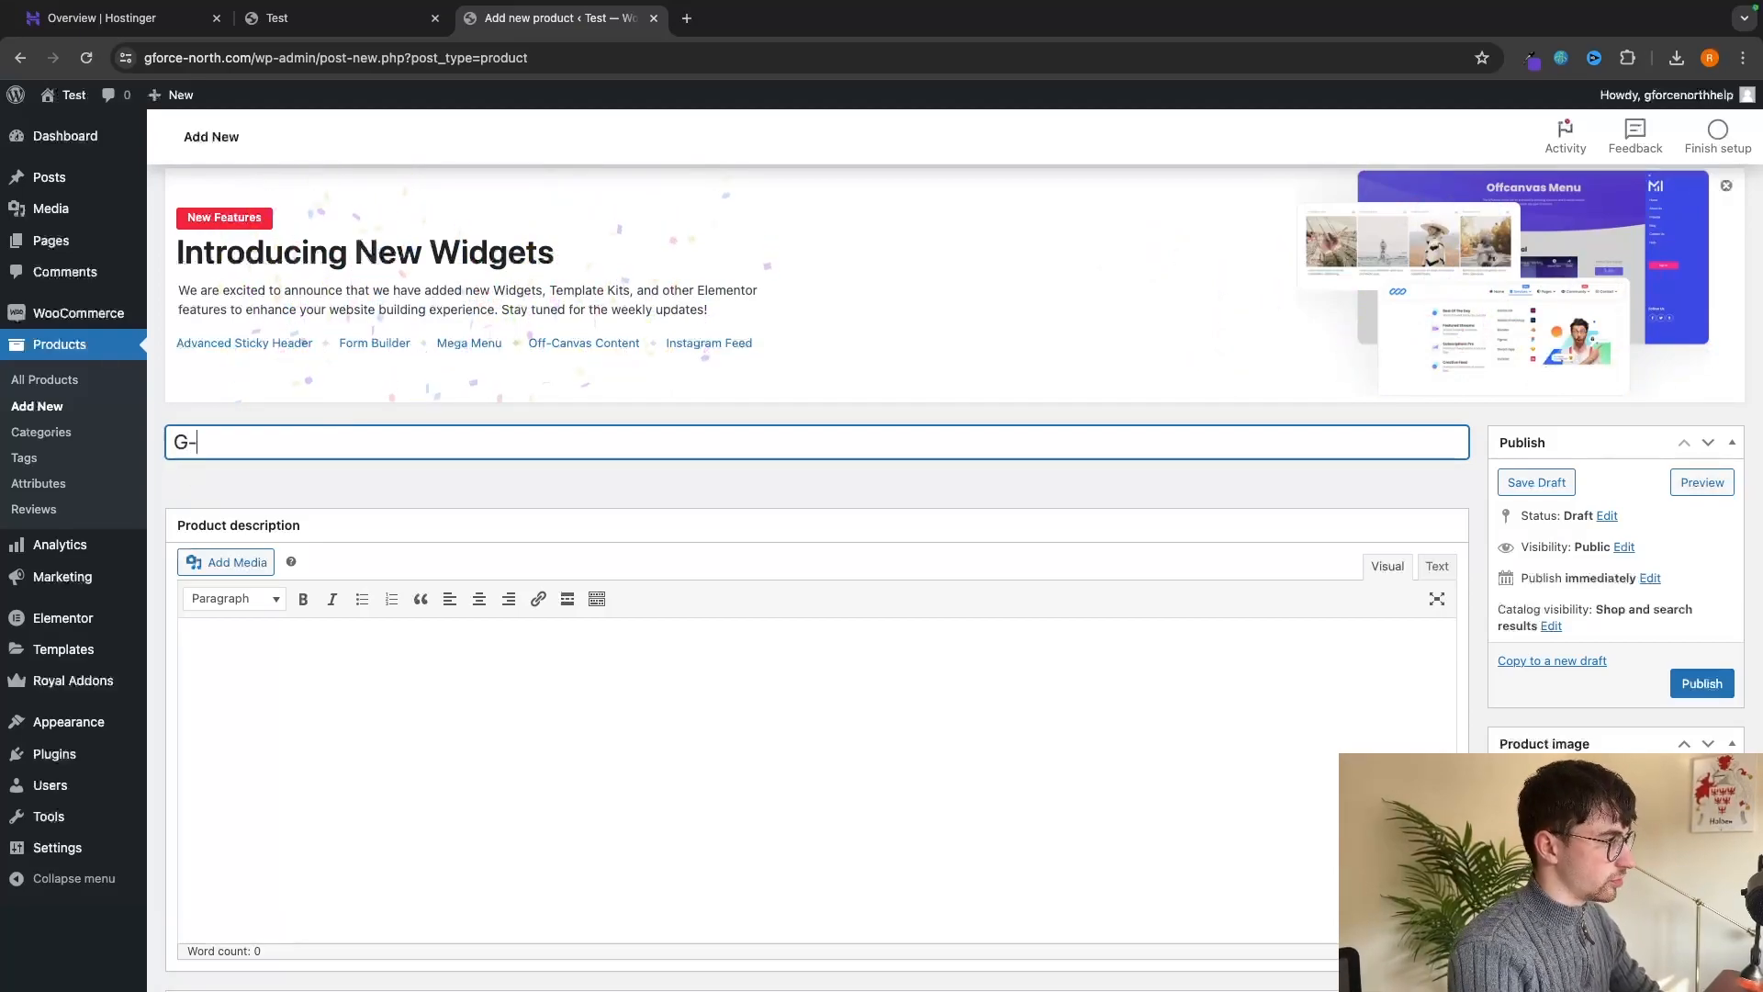
text(Force Turkey Dog Treats)
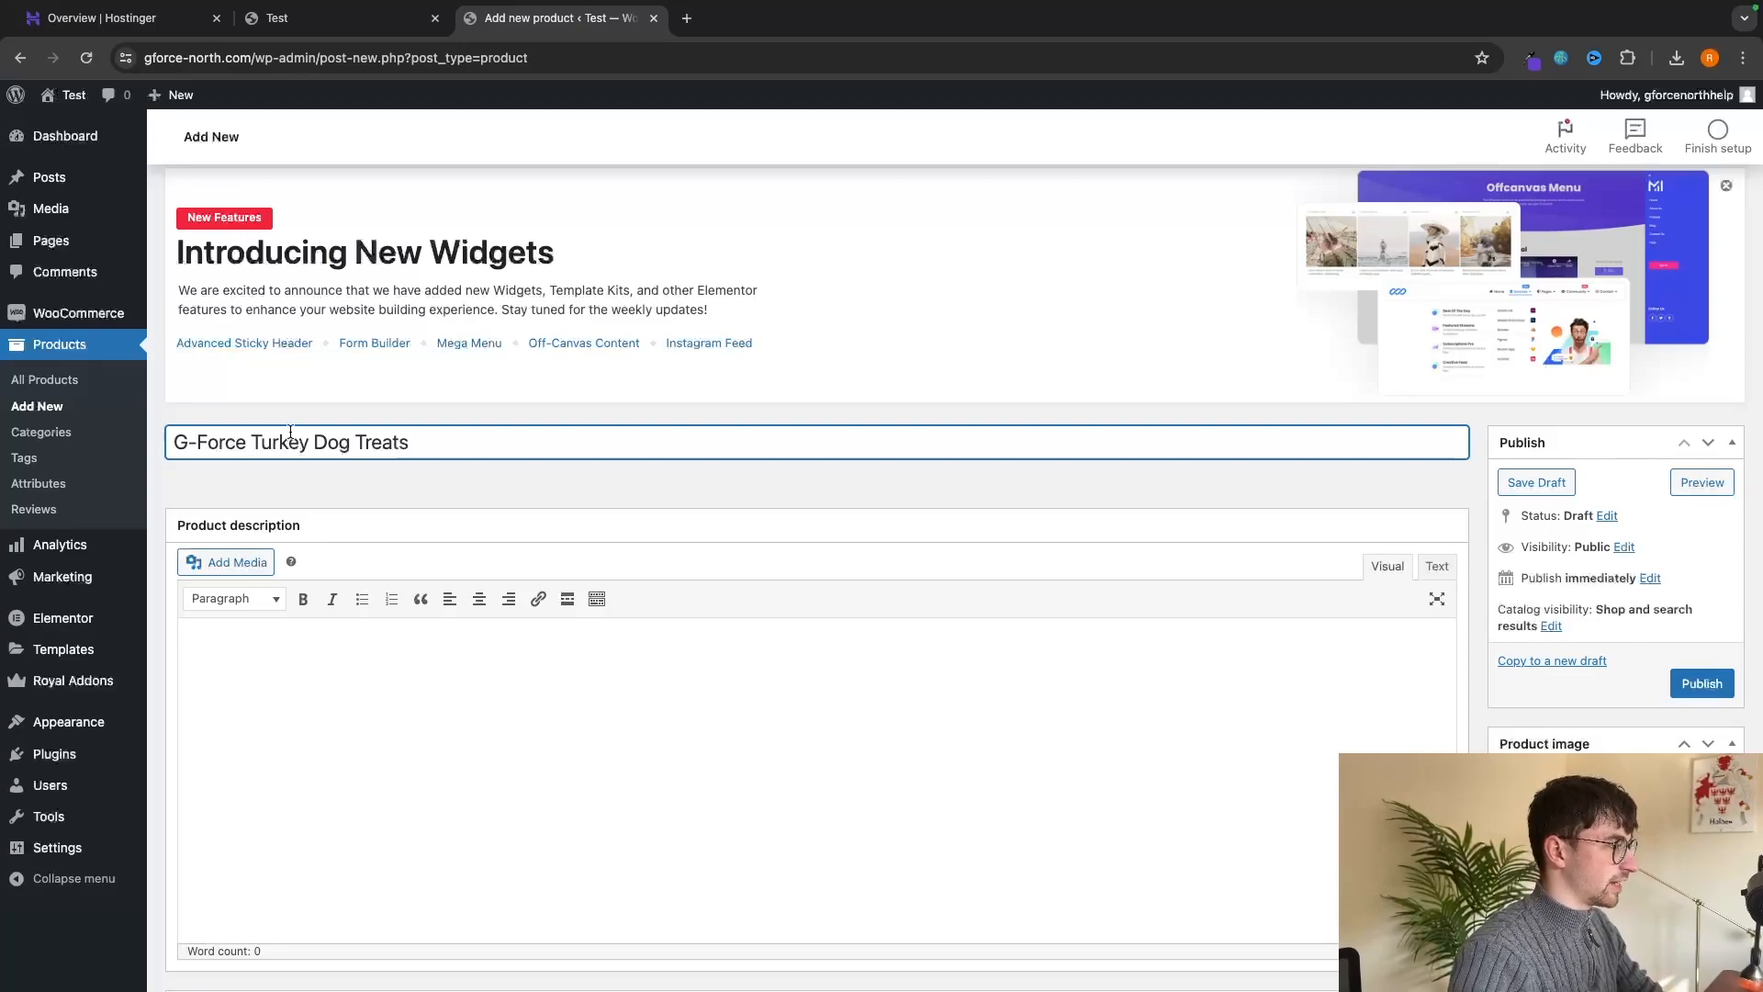
Fill the product description with a line of placeholder text followed by a four-item bulleted list.
scroll(345, 451, down, 5)
click(345, 451)
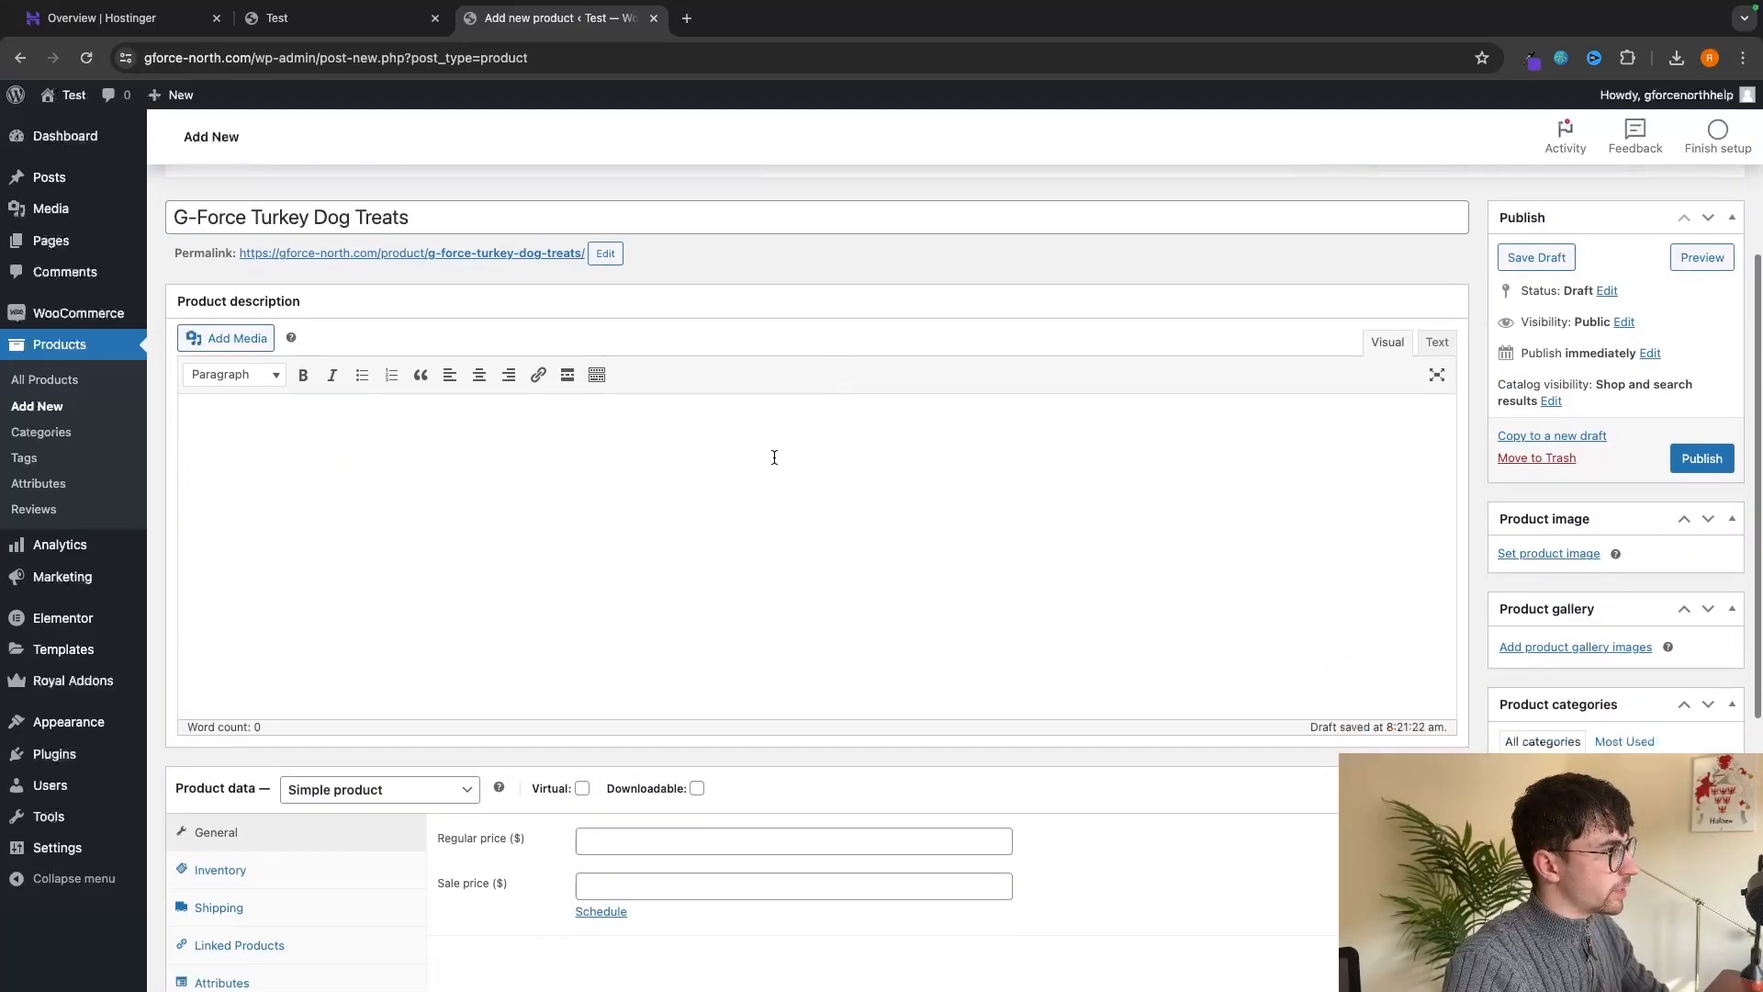
scroll(555, 445, down, 1)
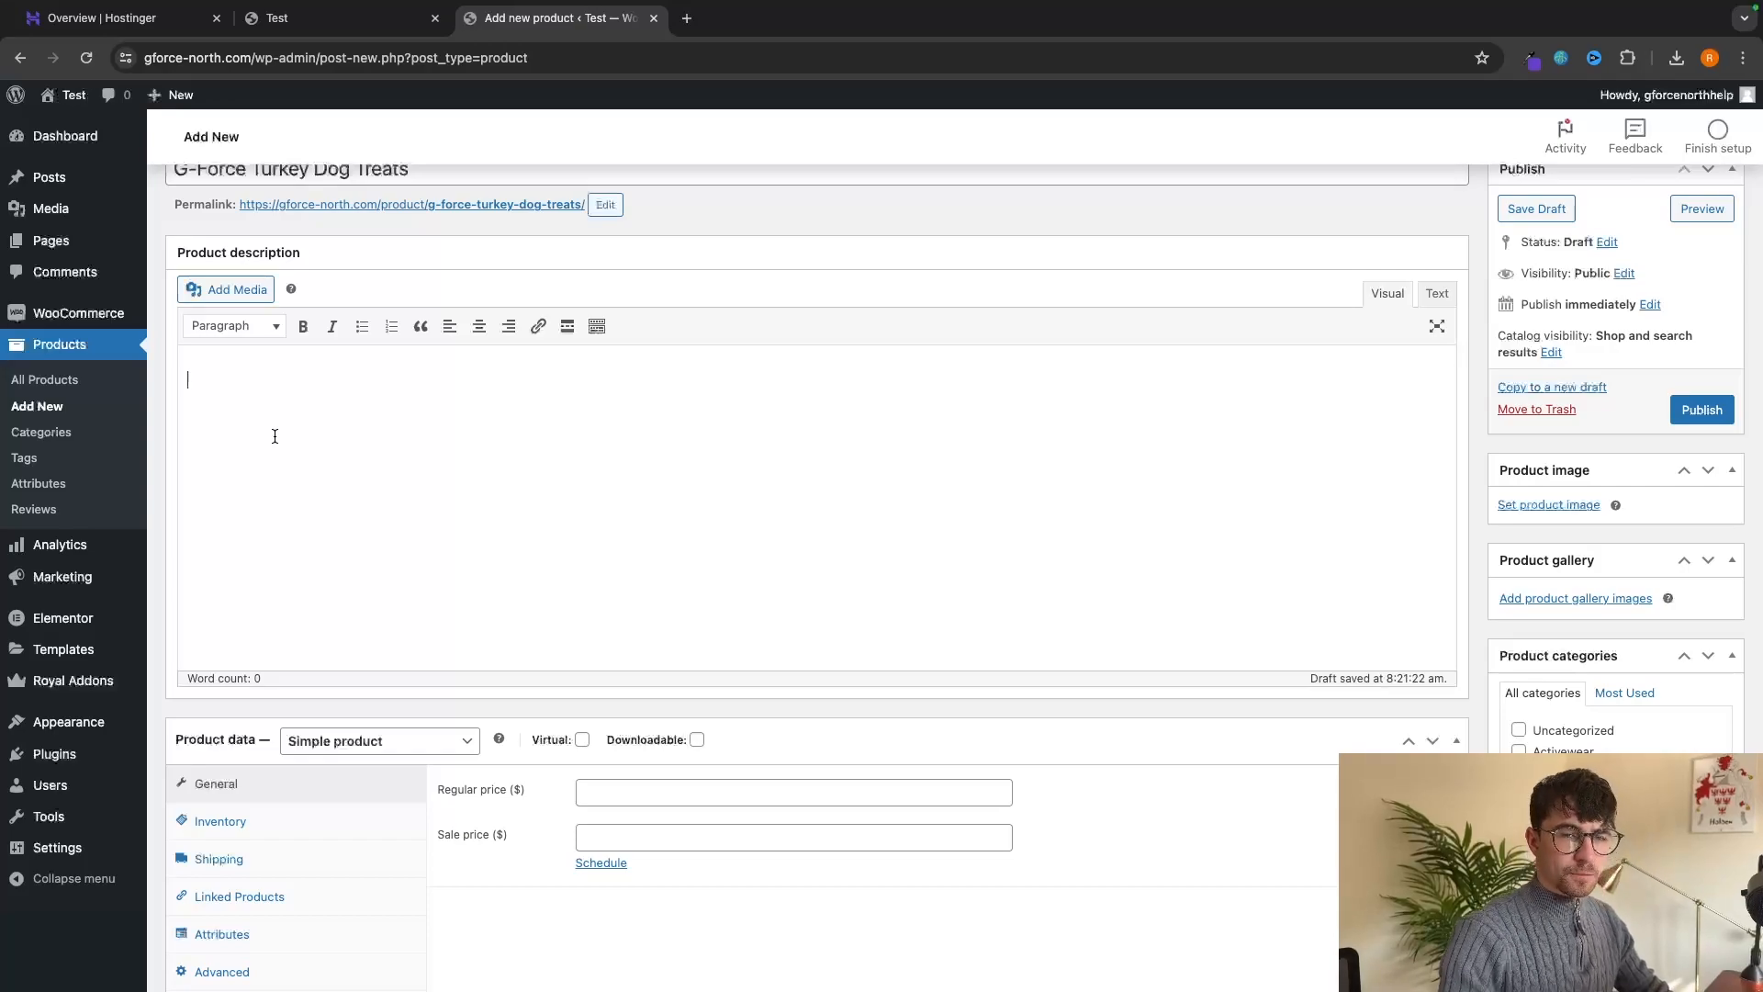
text(dvndsjgn dskgh)
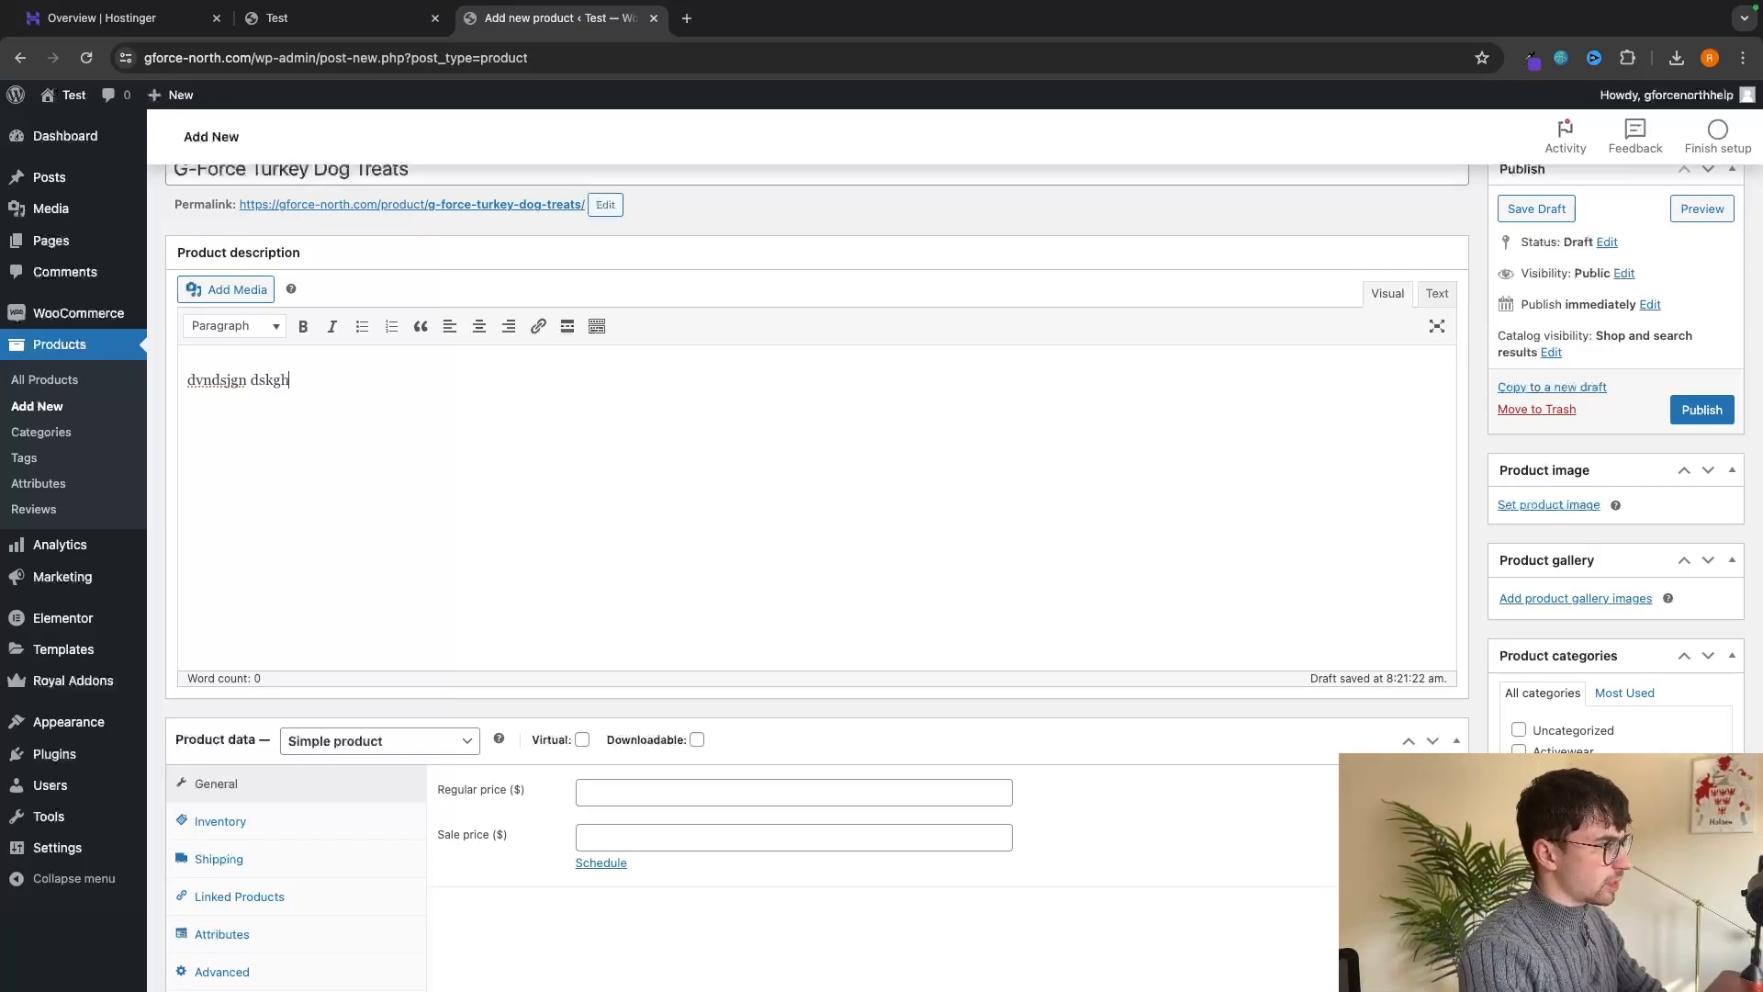
text(b dfjhgbshfjgb dfhjgb fjhxgb)
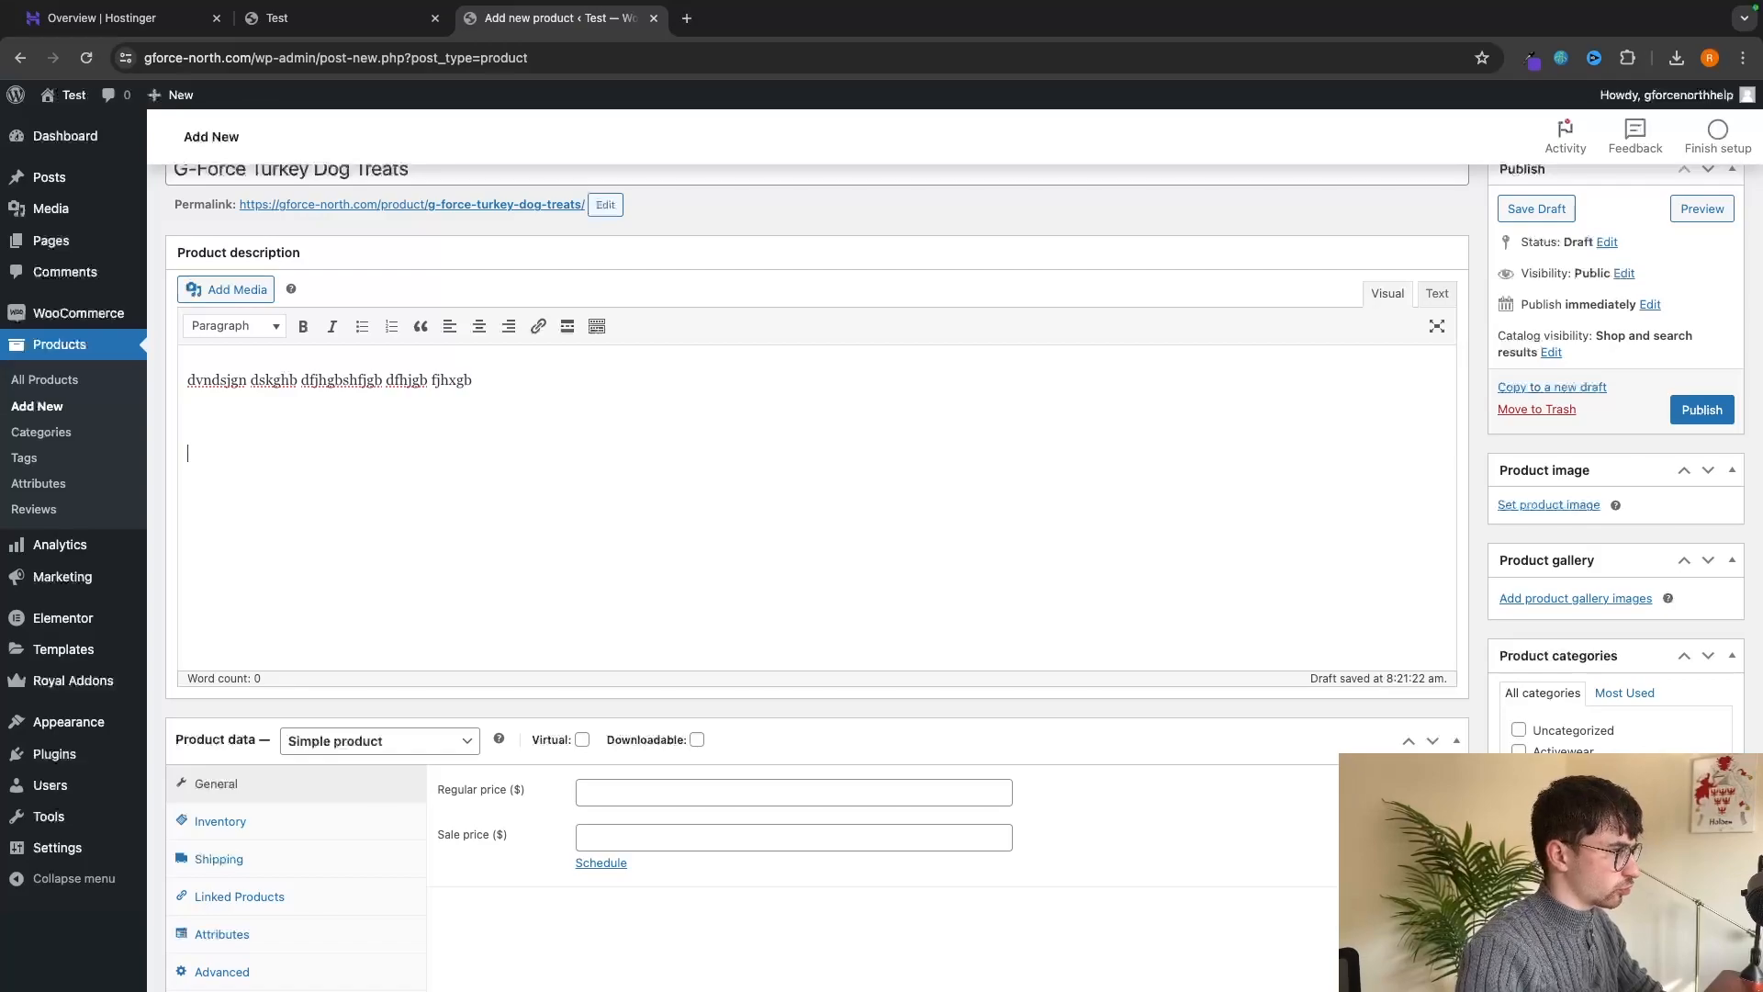
key(Return)
click(362, 327)
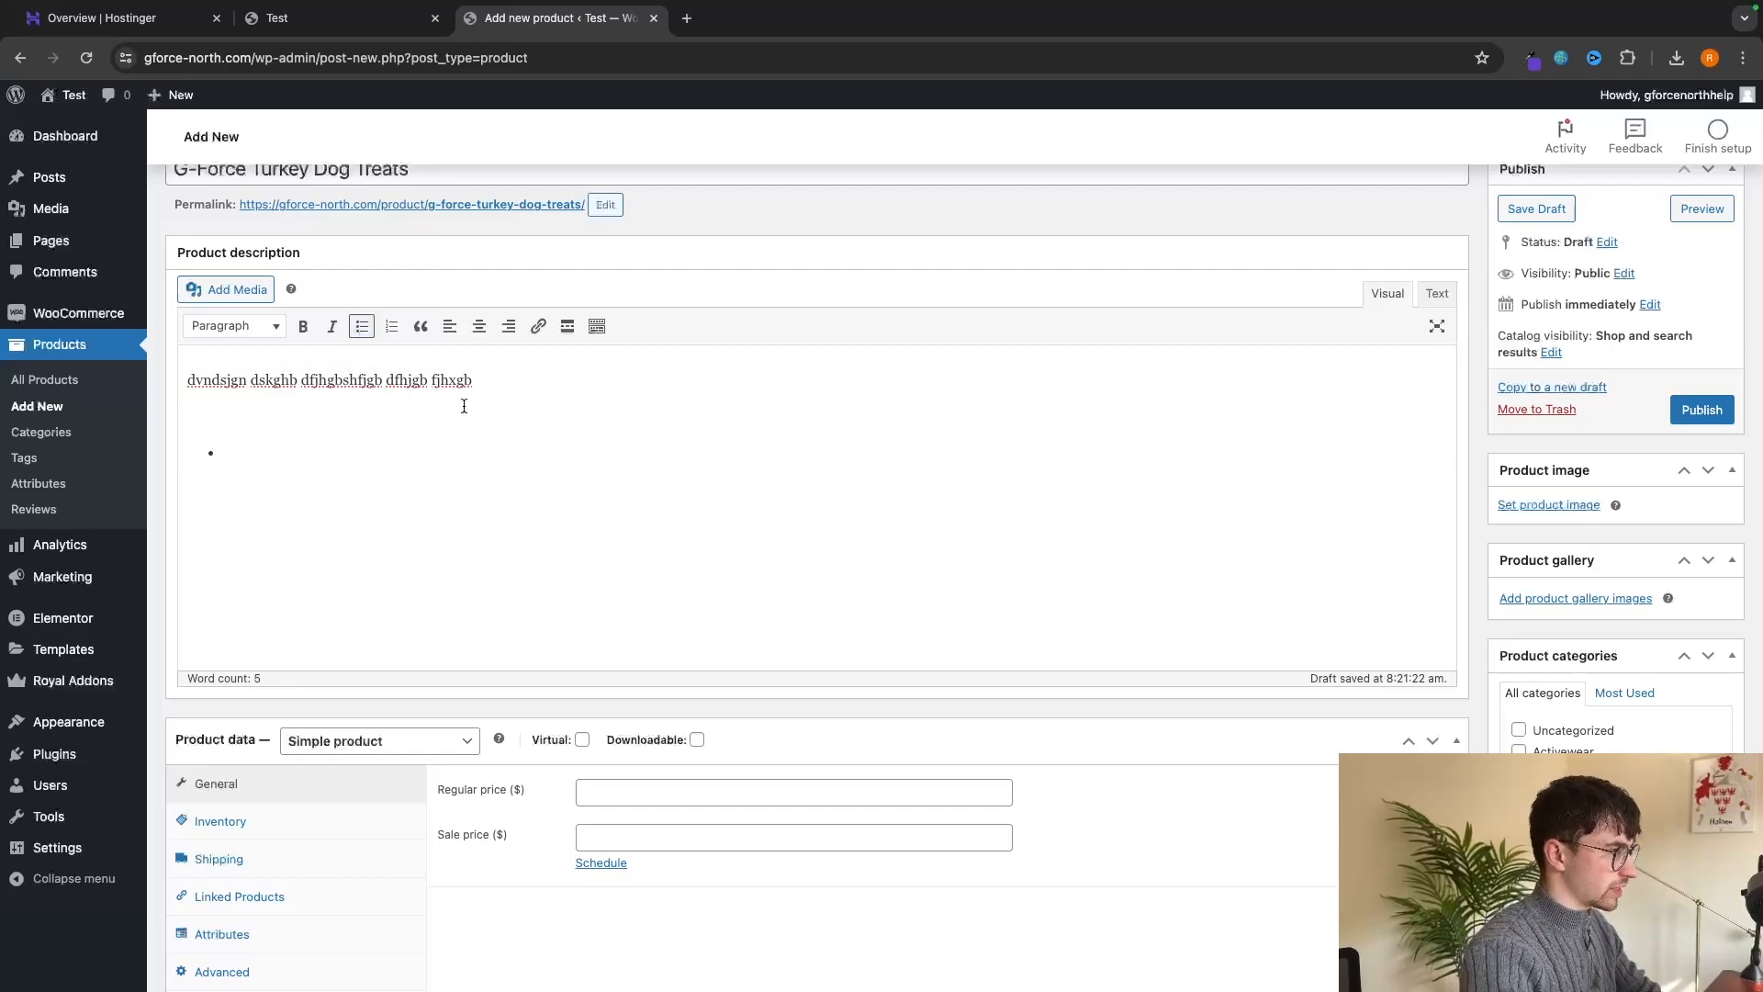
text(lfkd gd)
key(Return)
text(gdgjnkdgn)
key(Return)
text(dhghjkfd )
text(pgkhfklhj)
Try centre, right and left alignment on the whole description text, and delete the placeholder description.
key(ctrl+a)
click(479, 327)
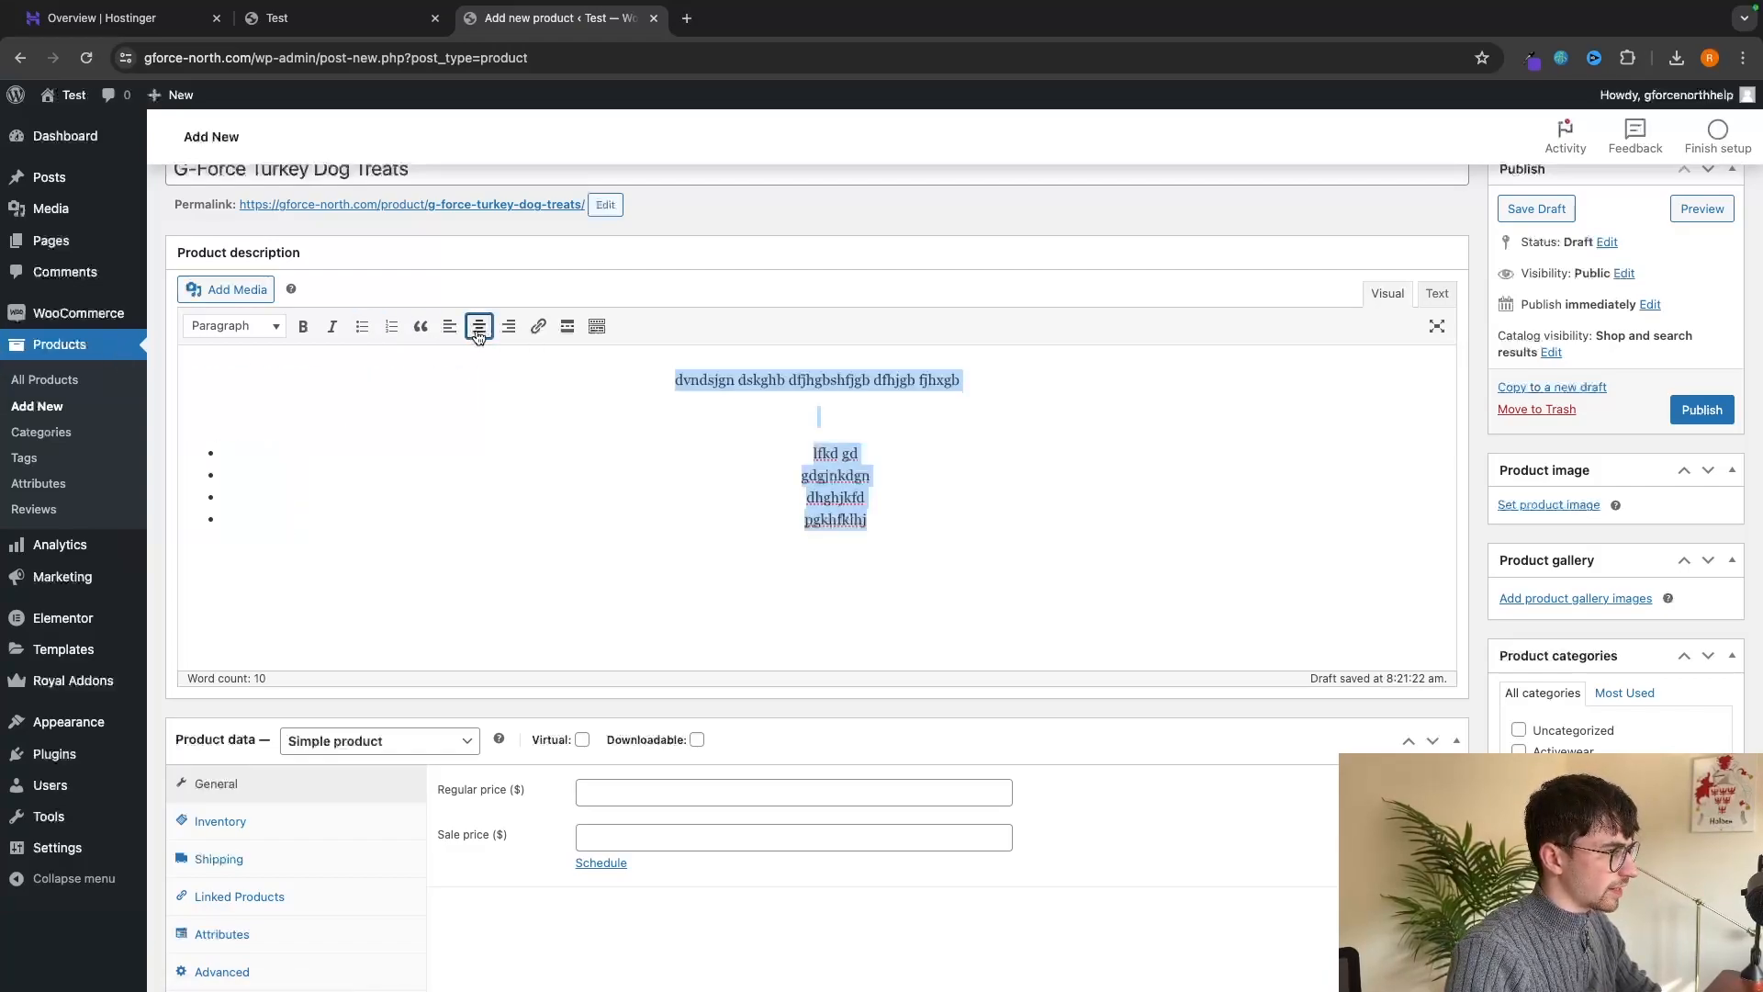
click(508, 328)
click(452, 328)
click(307, 526)
key(ctrl+a)
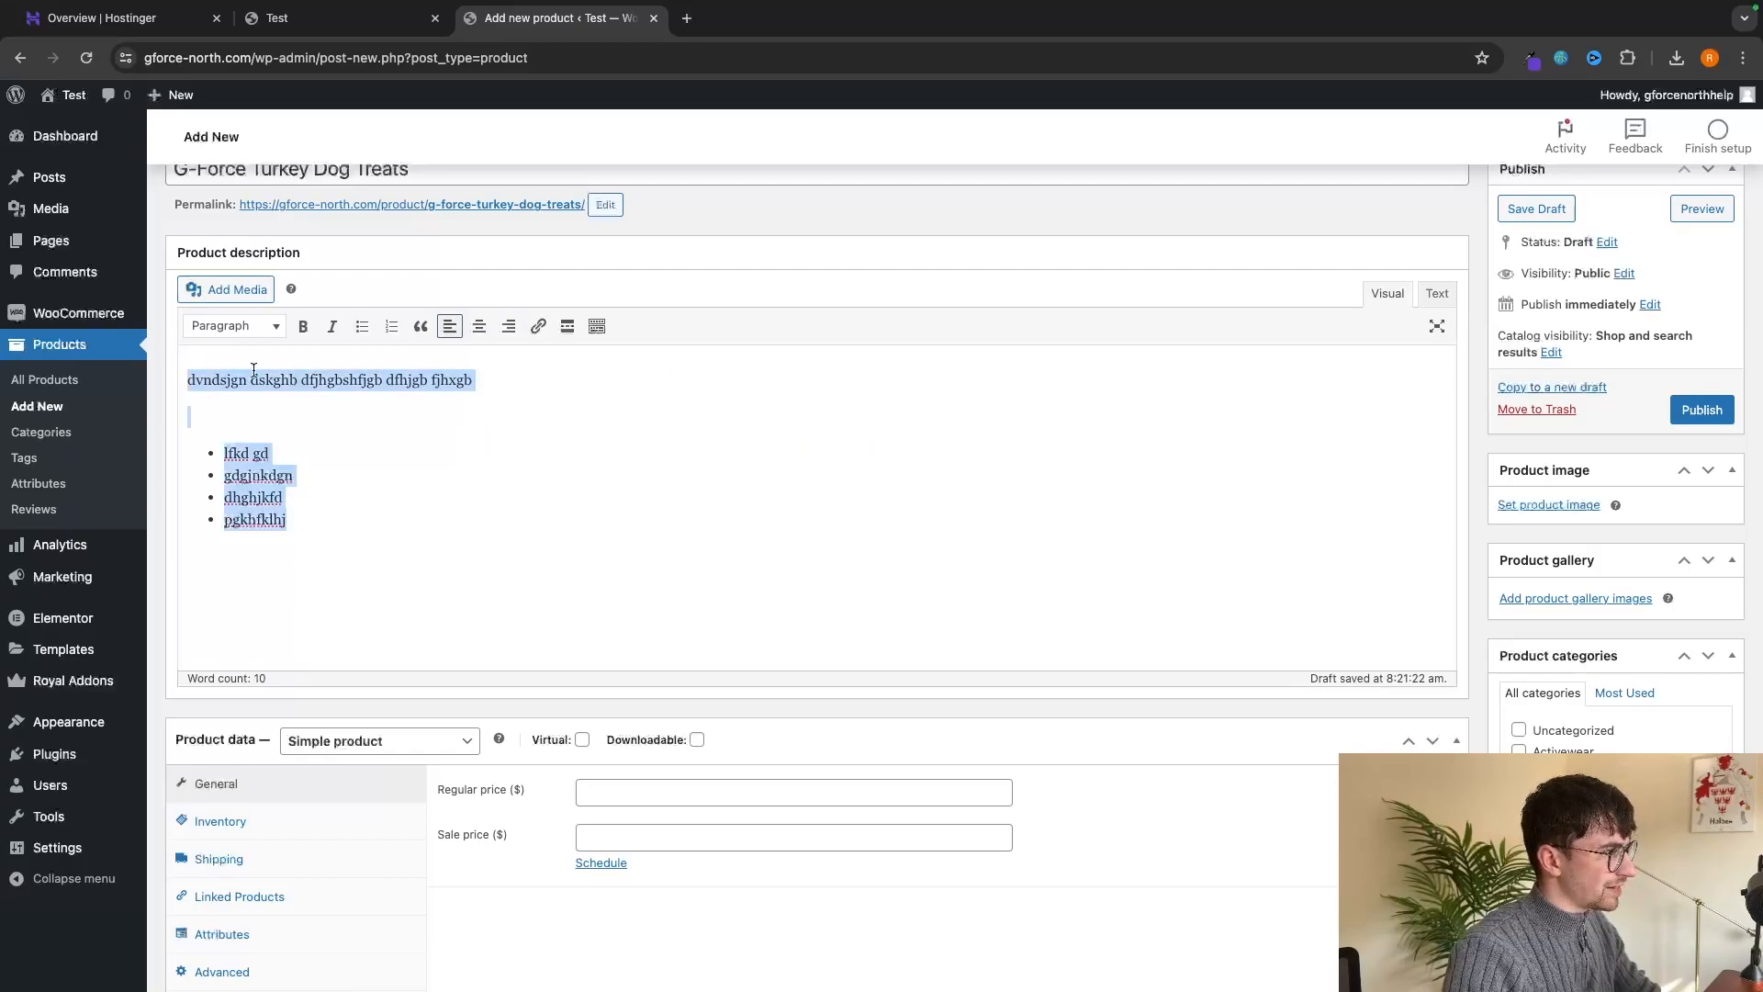
key(BackSpace)
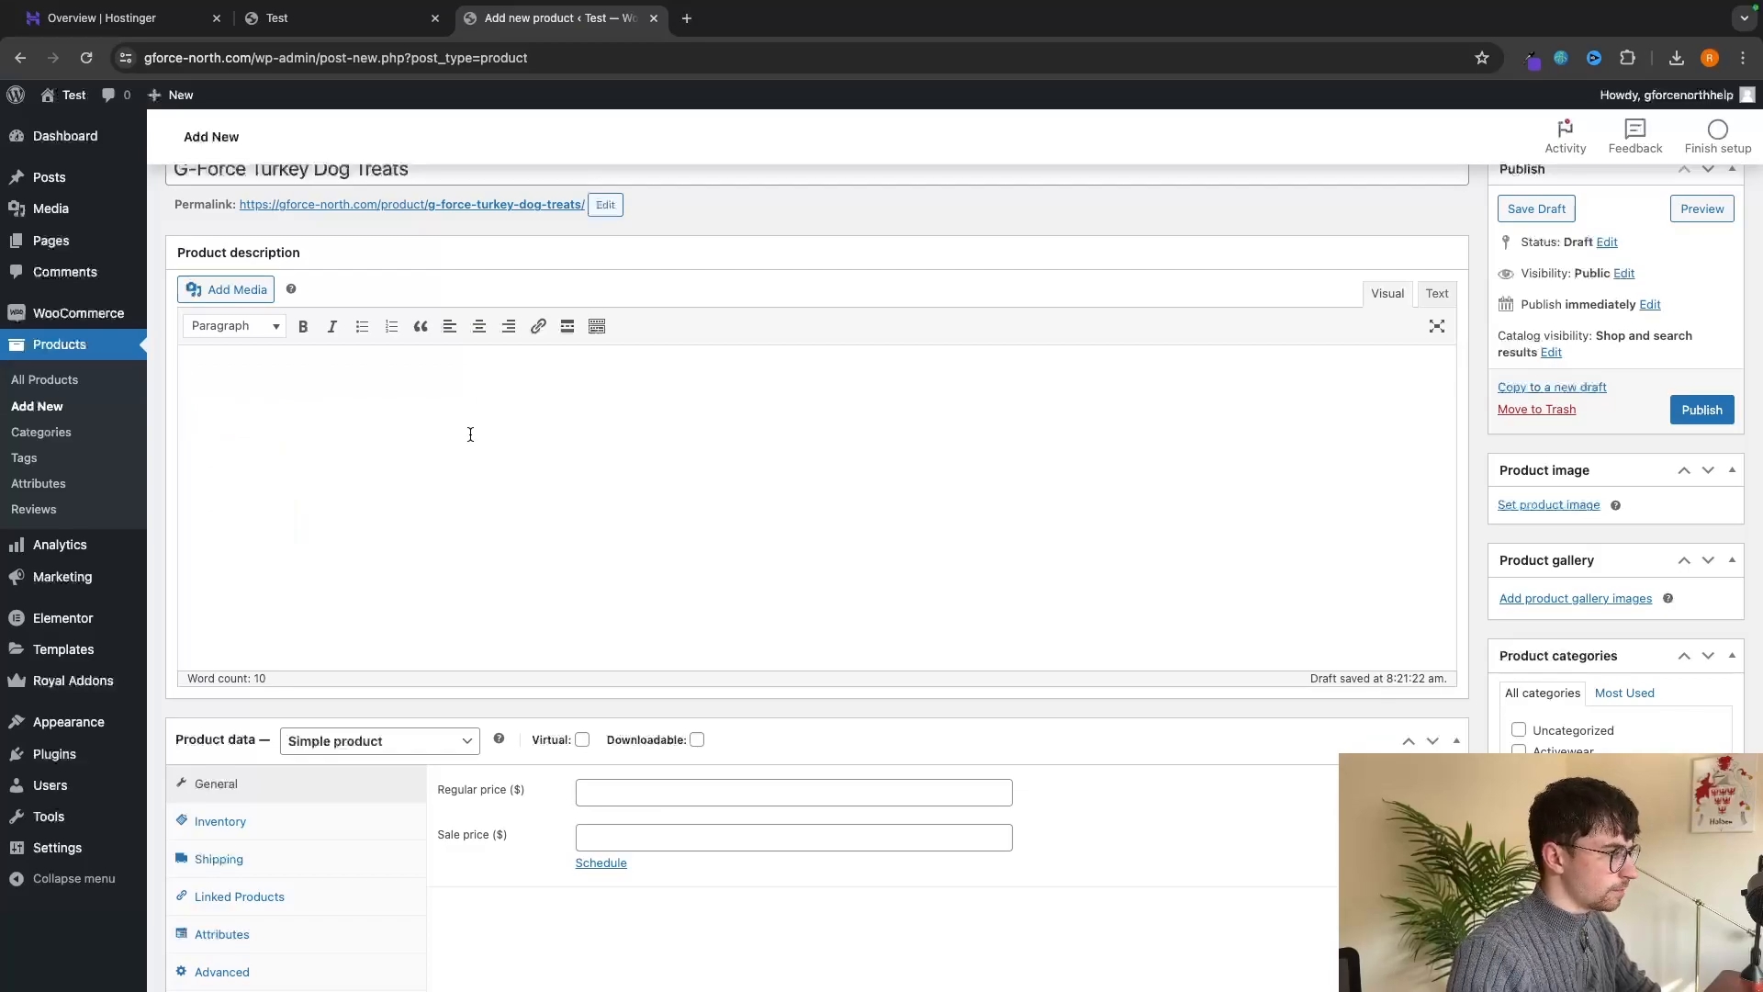
Set the product type to Variable product and dismiss the hint about adding attributes.
scroll(485, 438, down, 4)
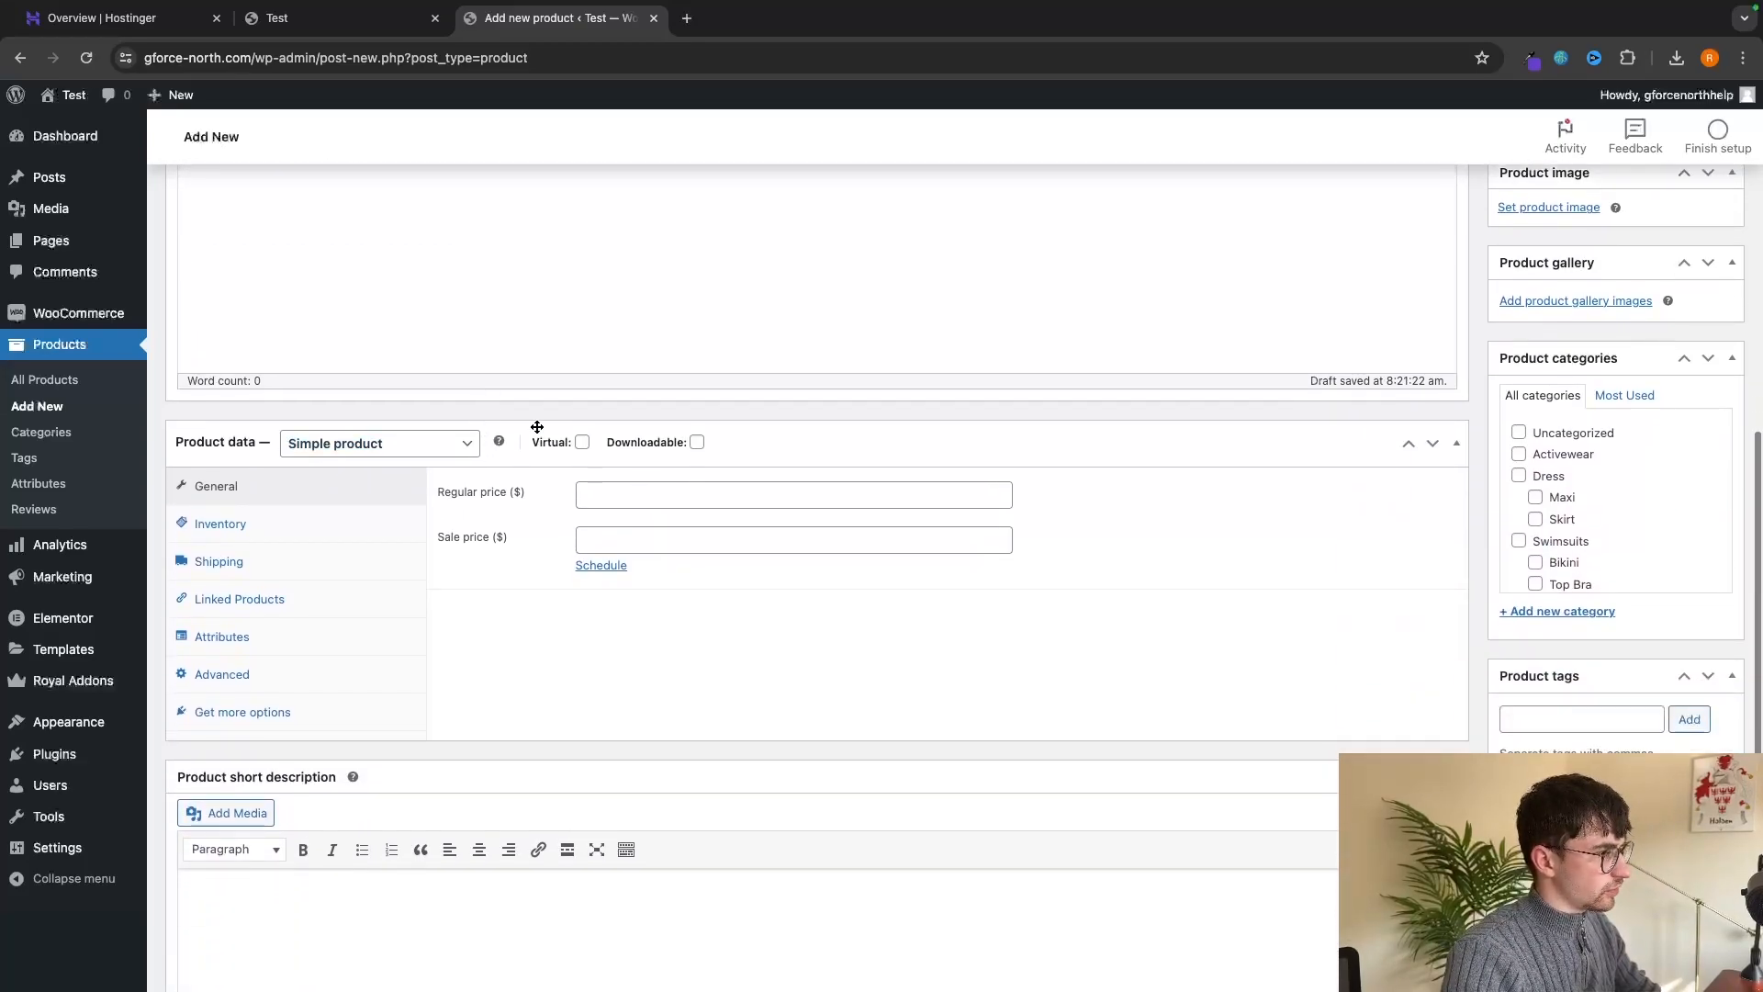
scroll(537, 427, down, 1)
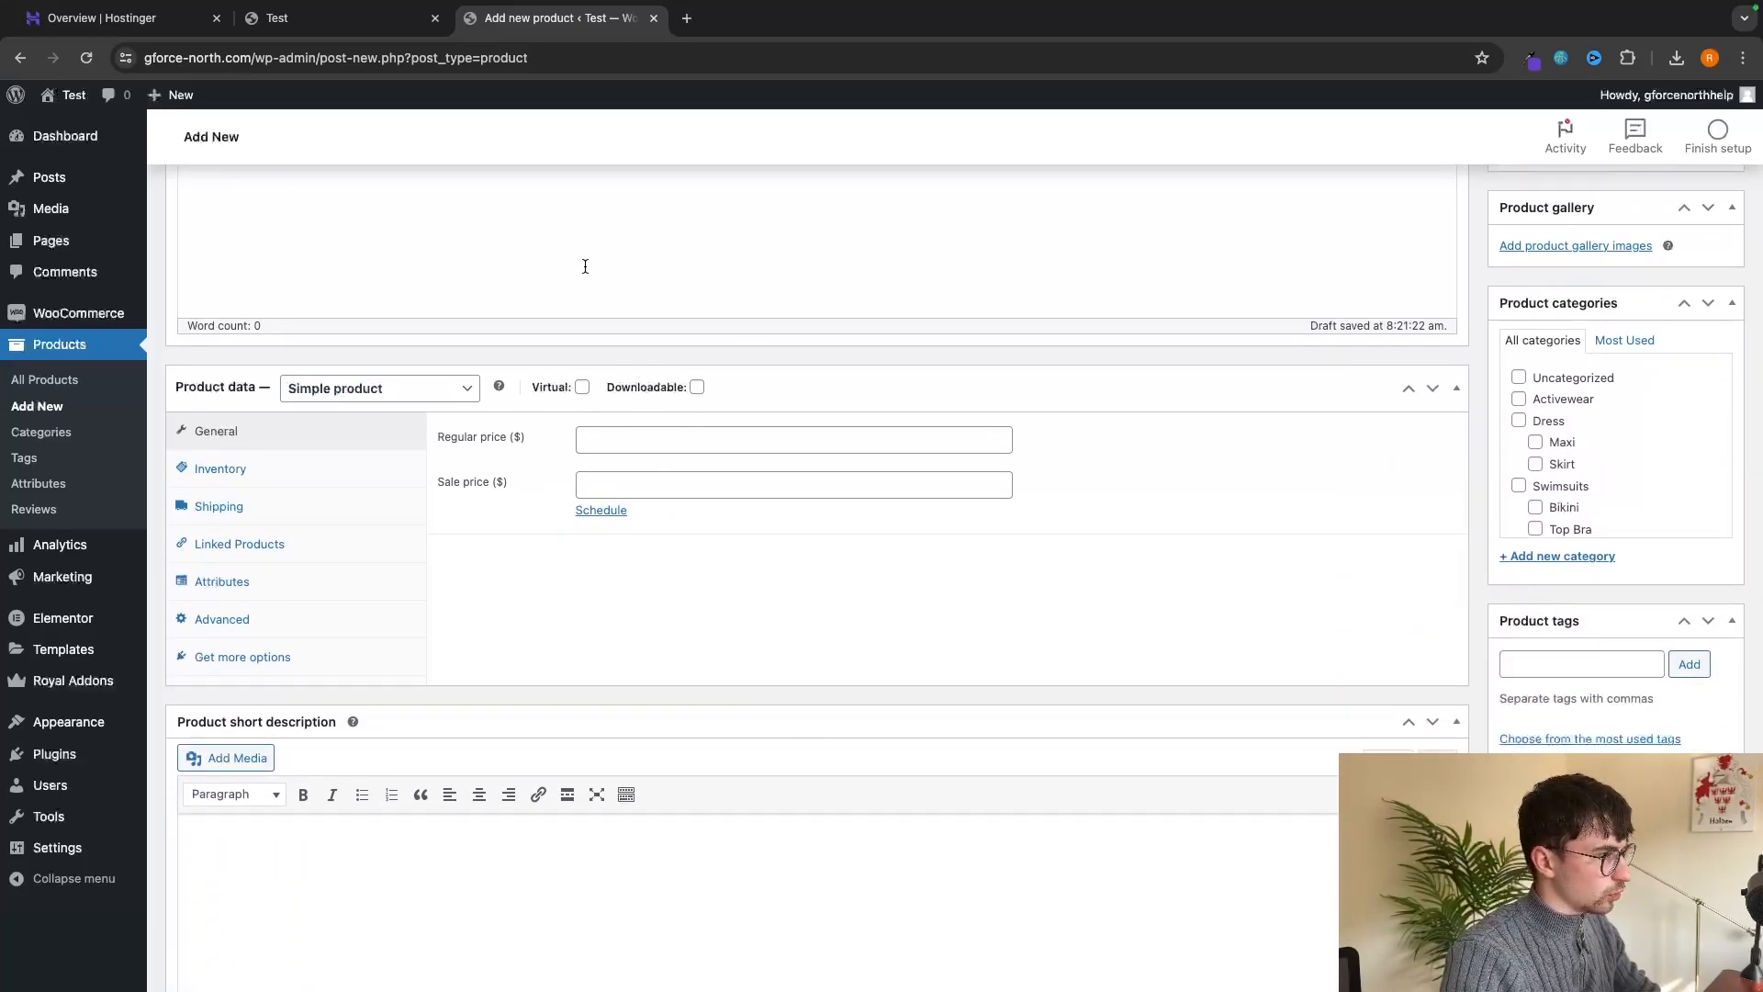
click(342, 398)
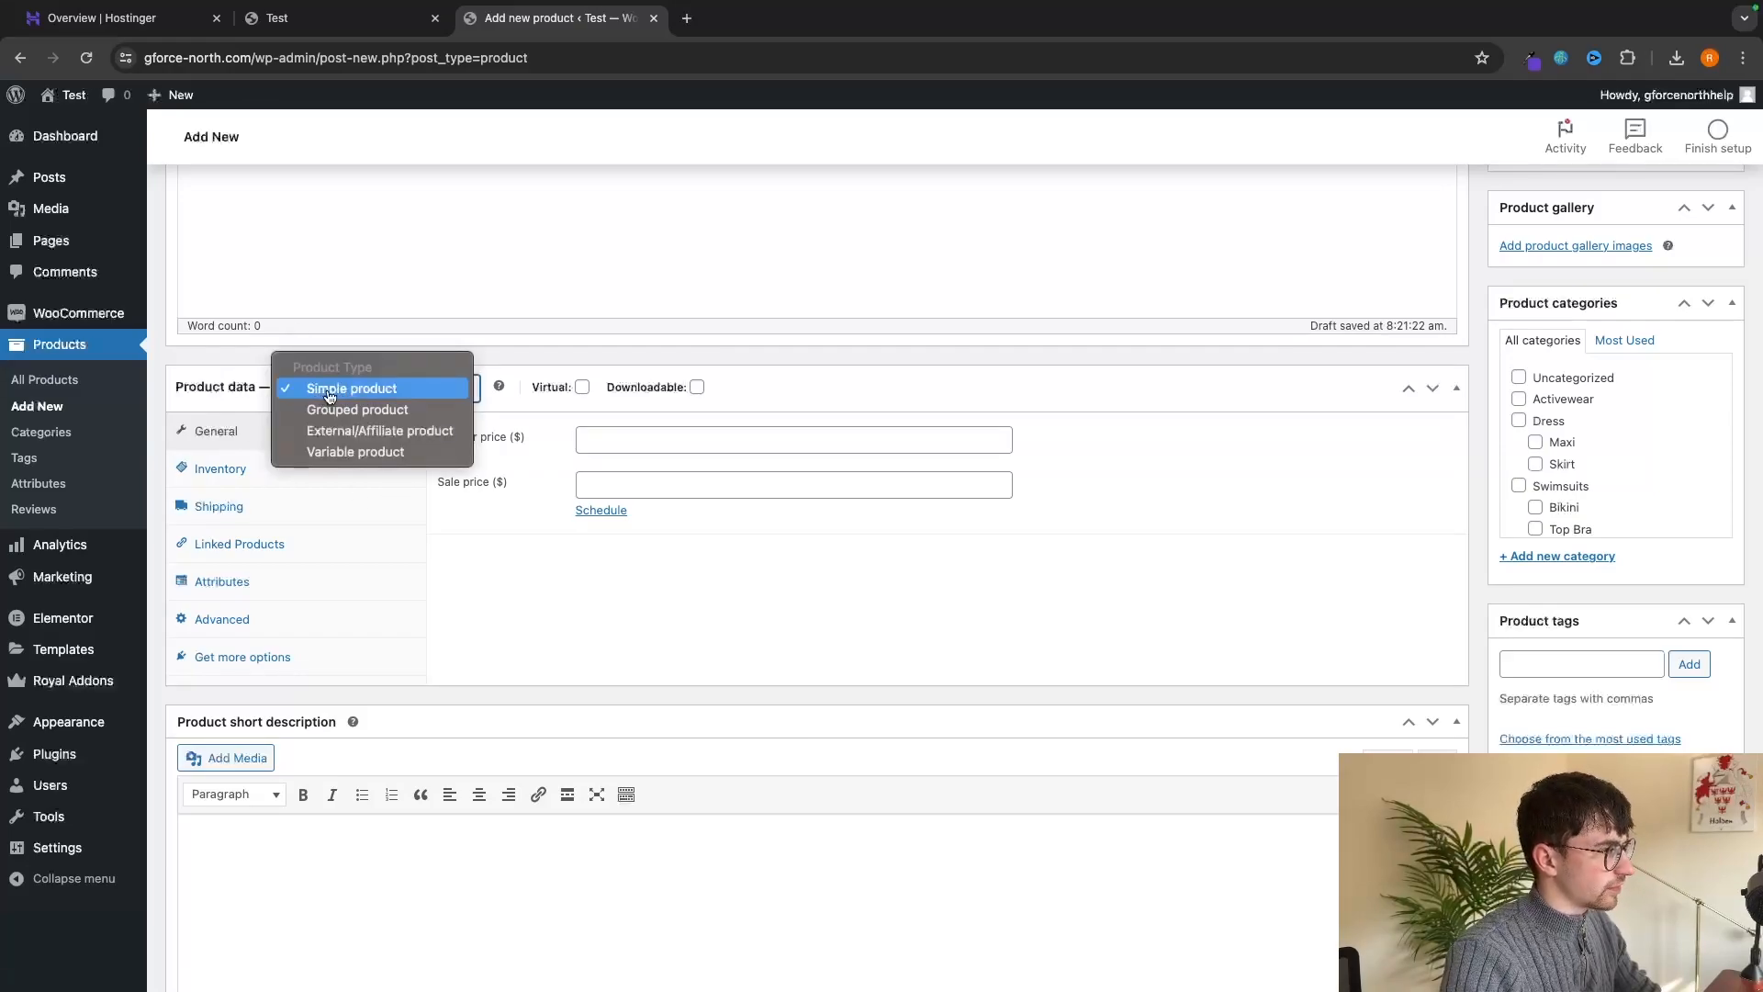
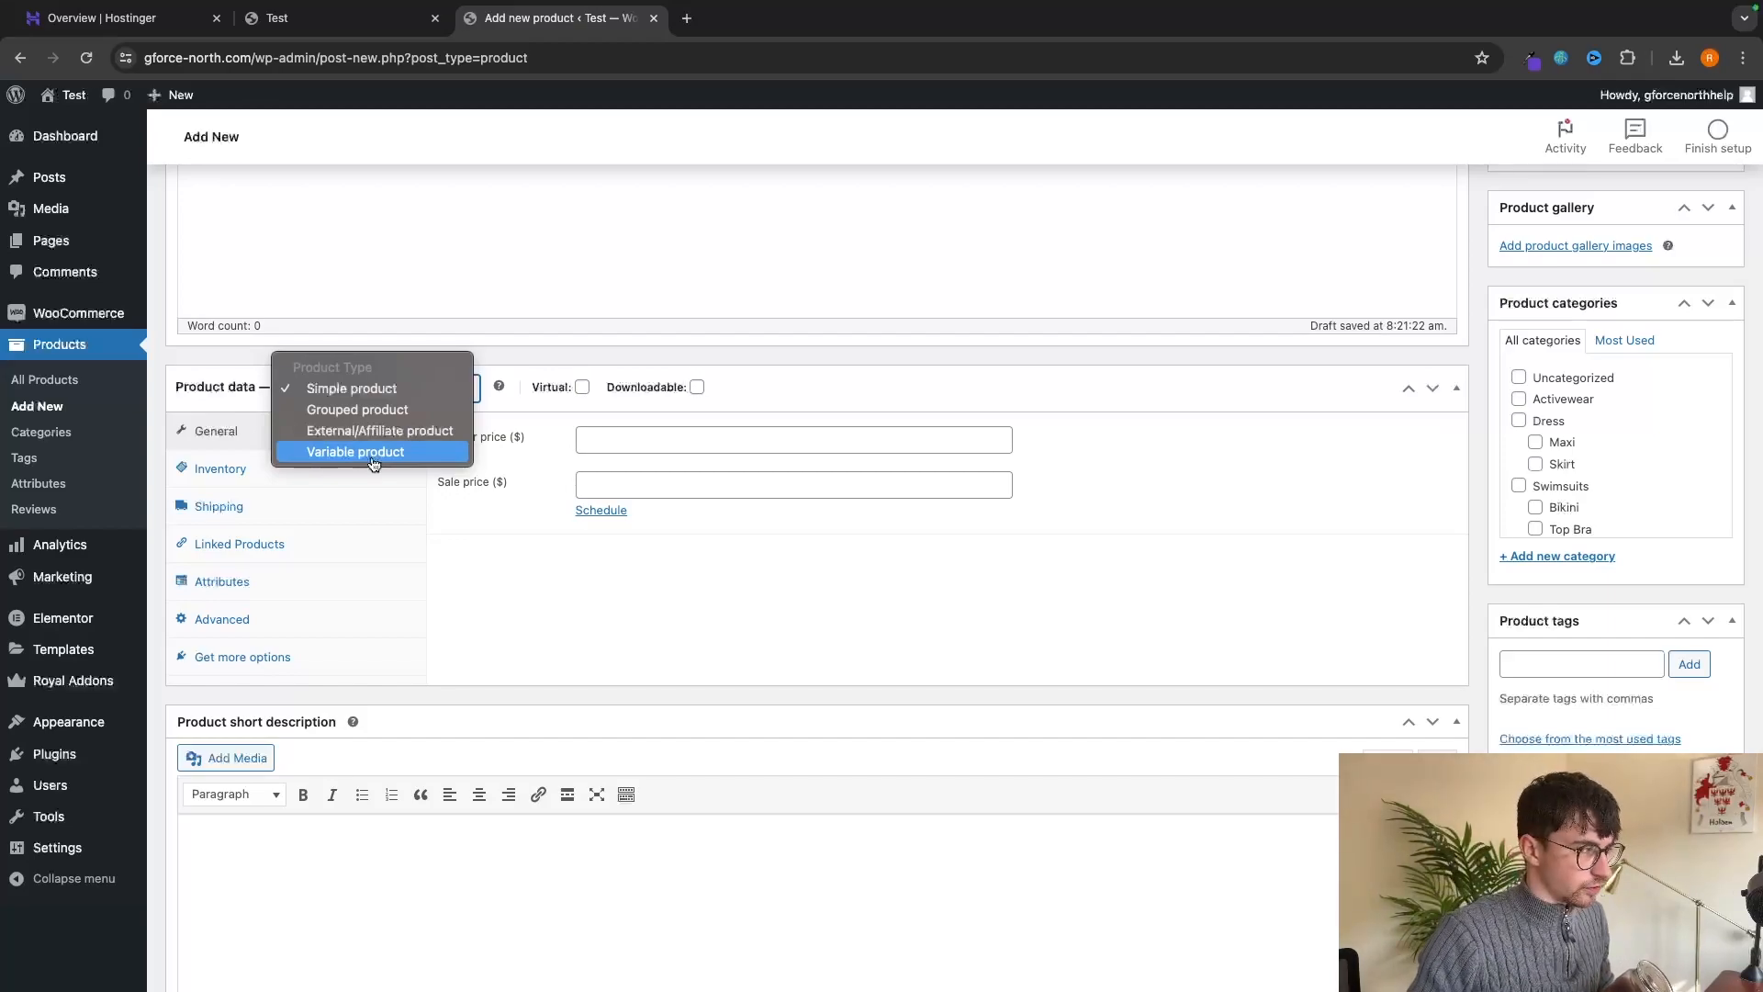
click(372, 459)
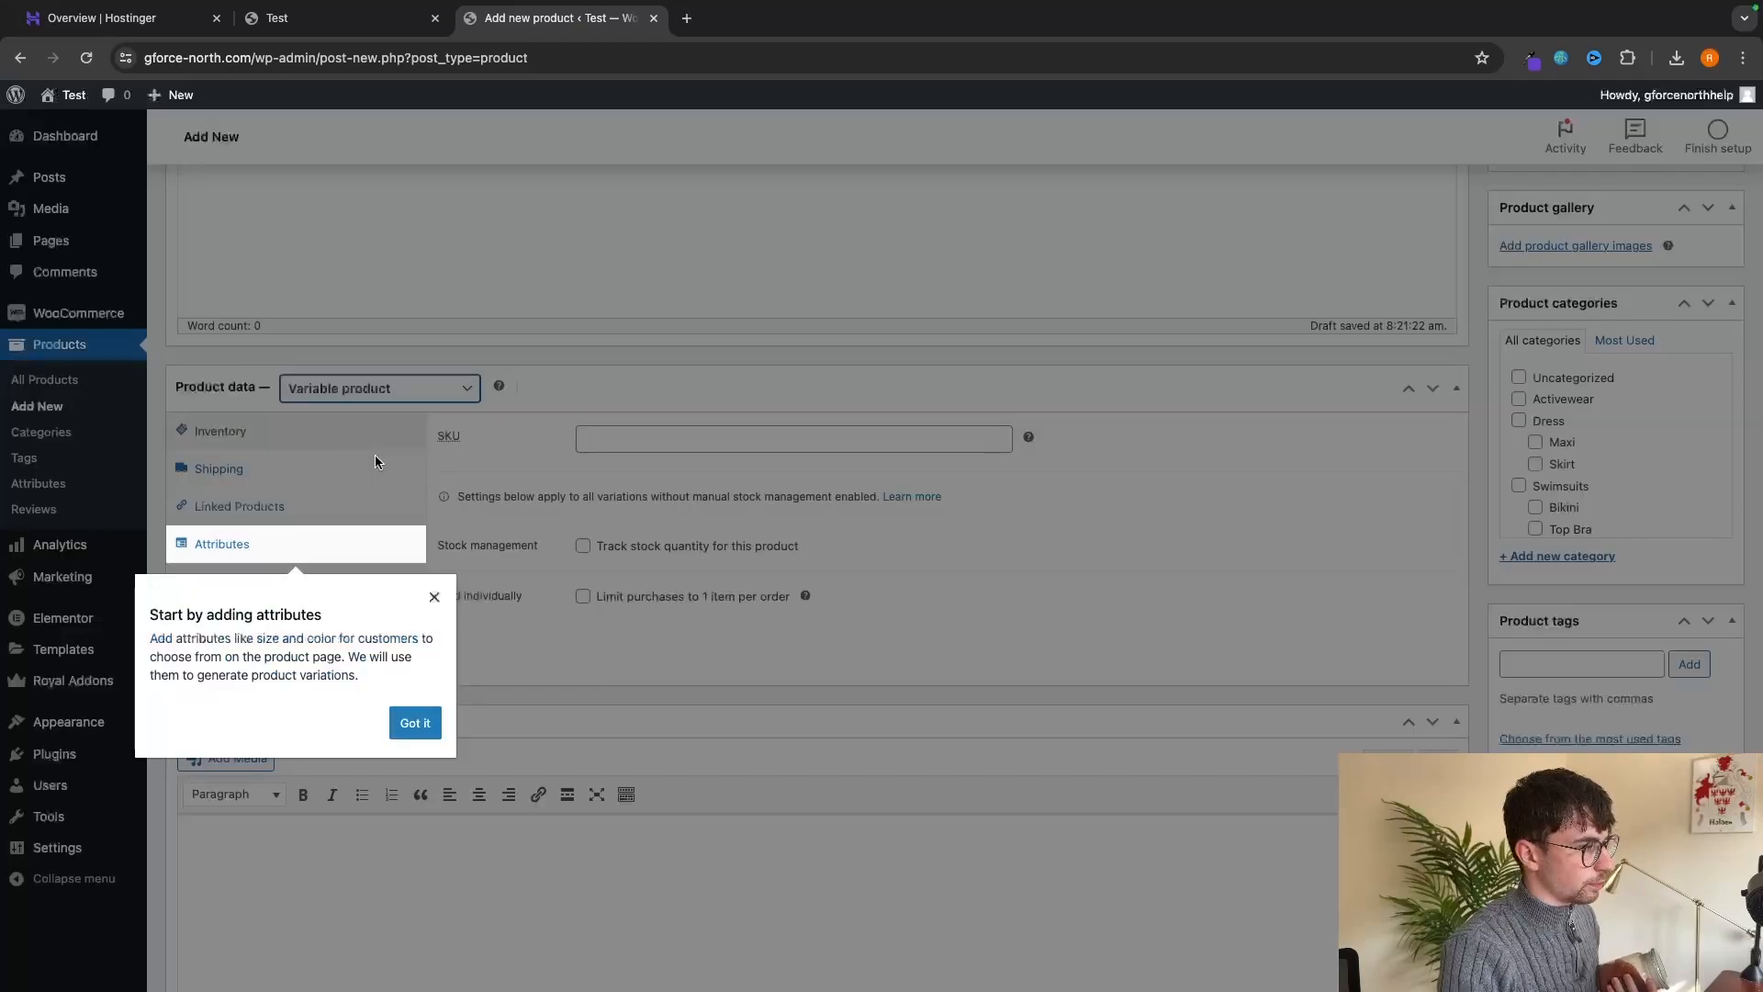
click(434, 599)
Fill in a new product attribute named Scent with the values "Gingerbread | Vanilla | Chocolate".
click(285, 549)
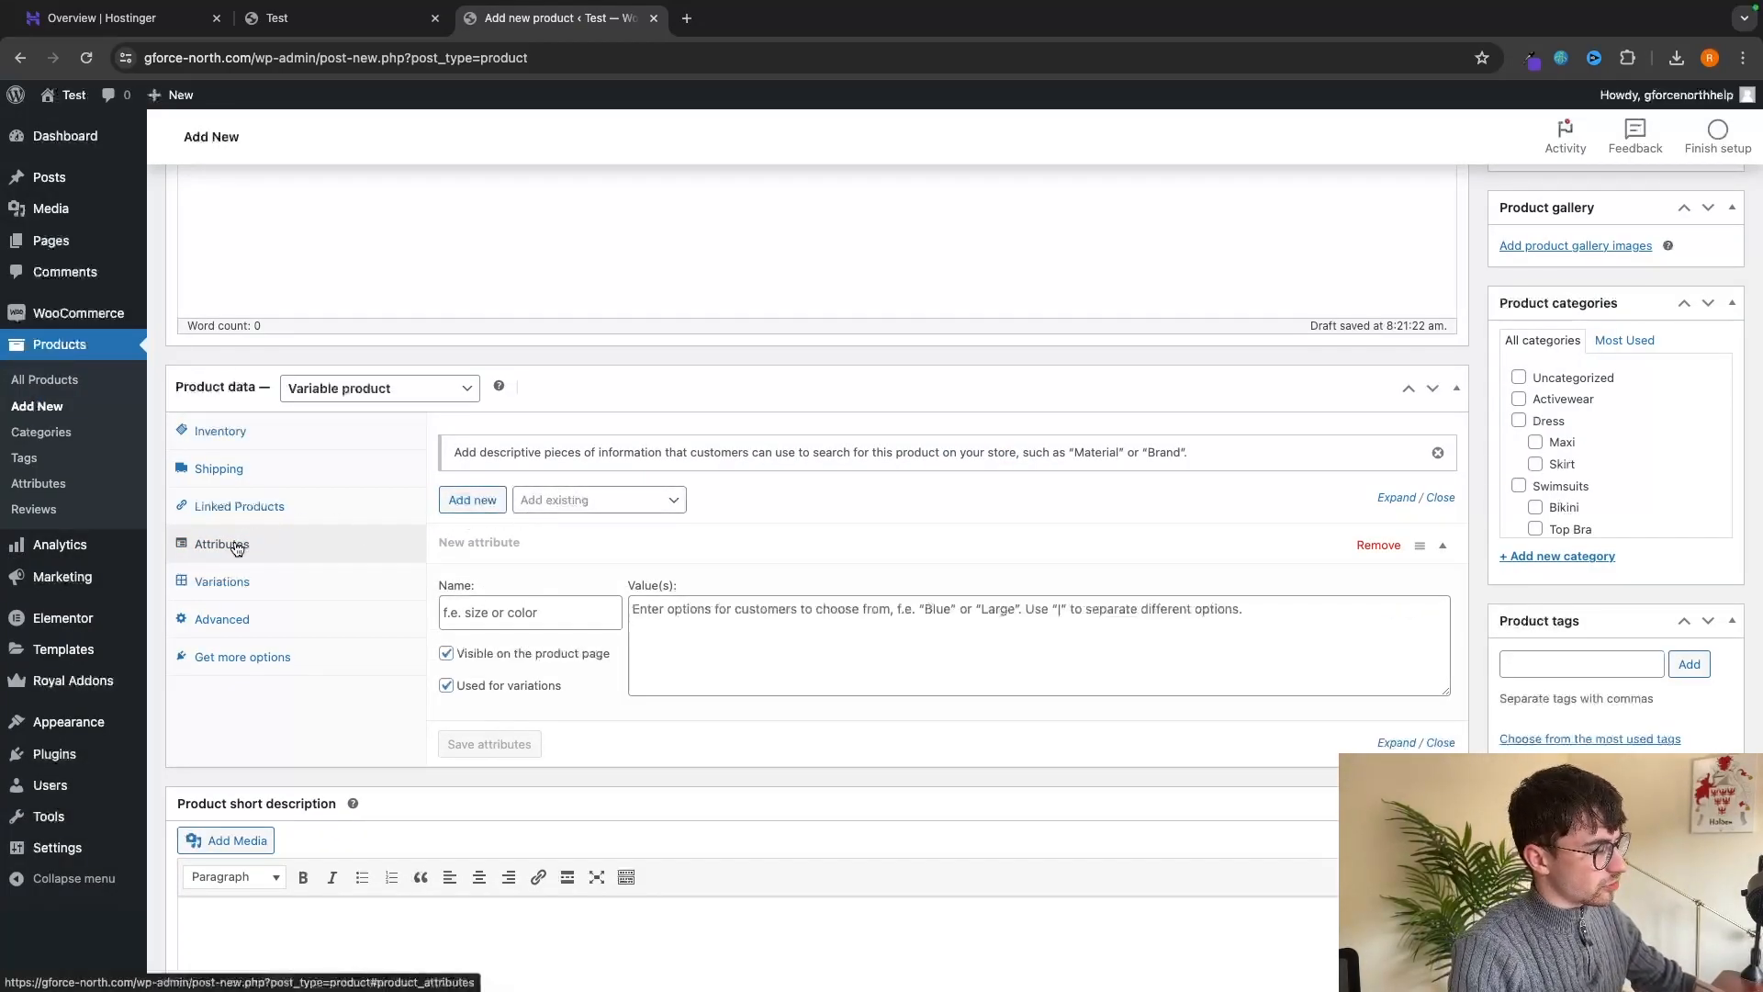
click(510, 610)
text(S)
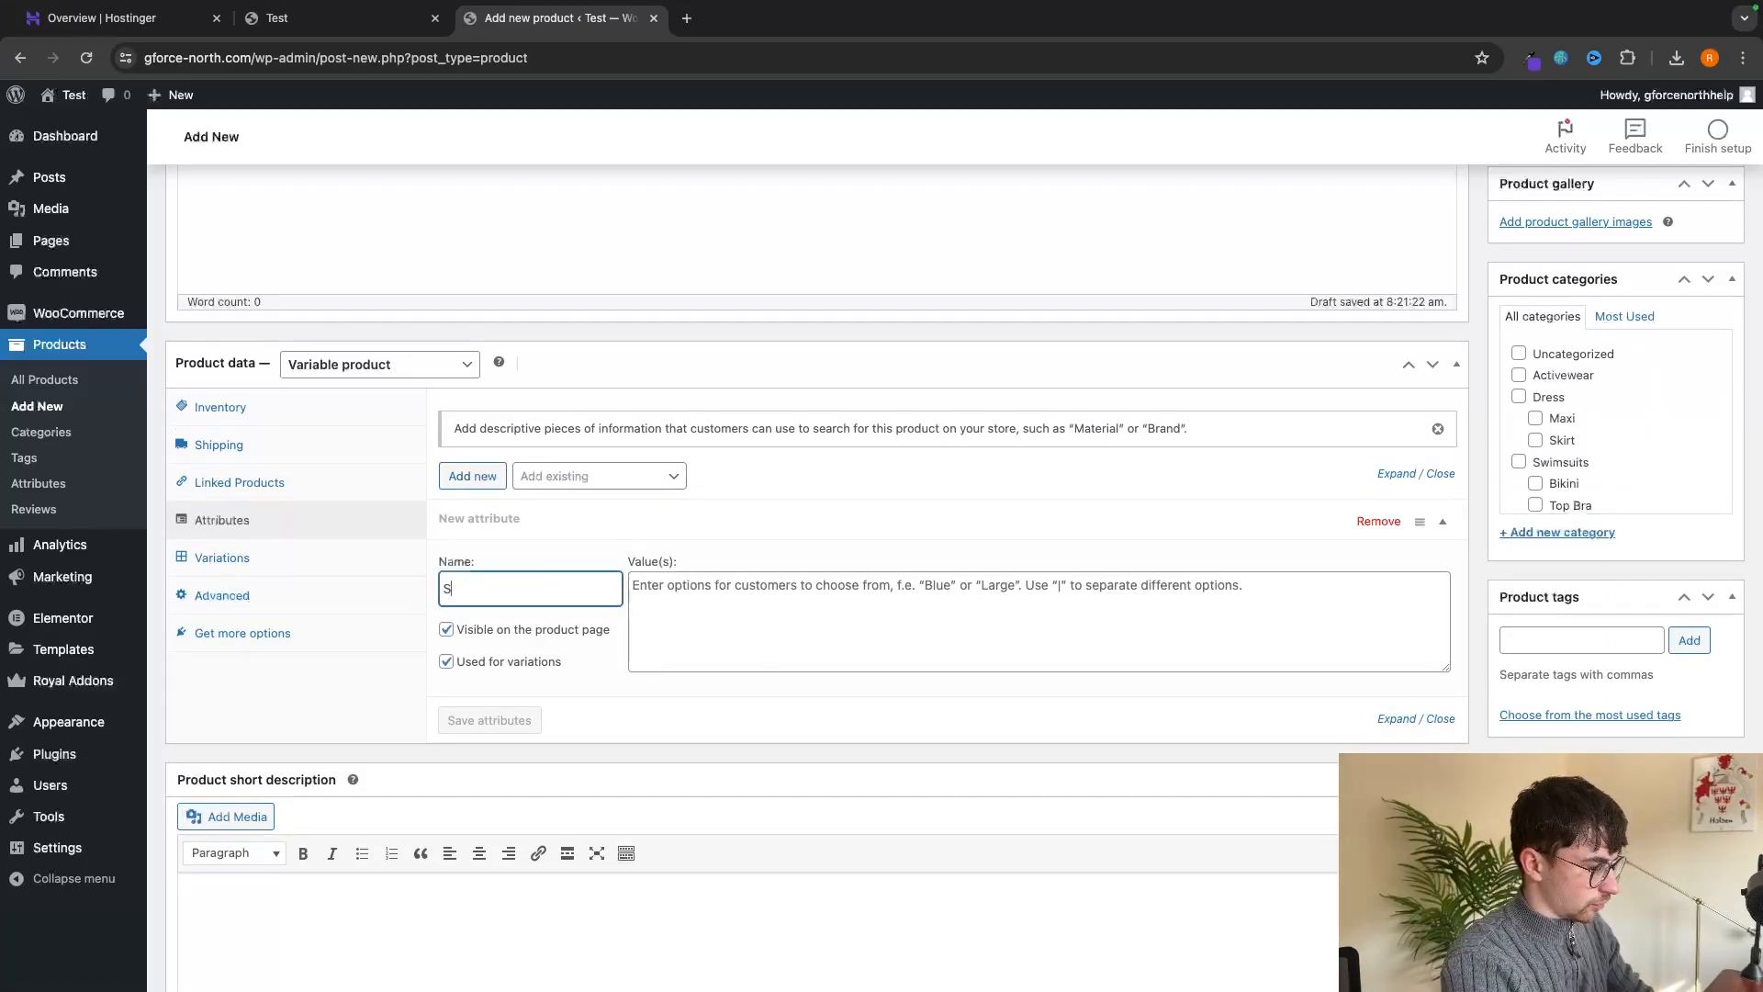
text(cent)
key(Tab)
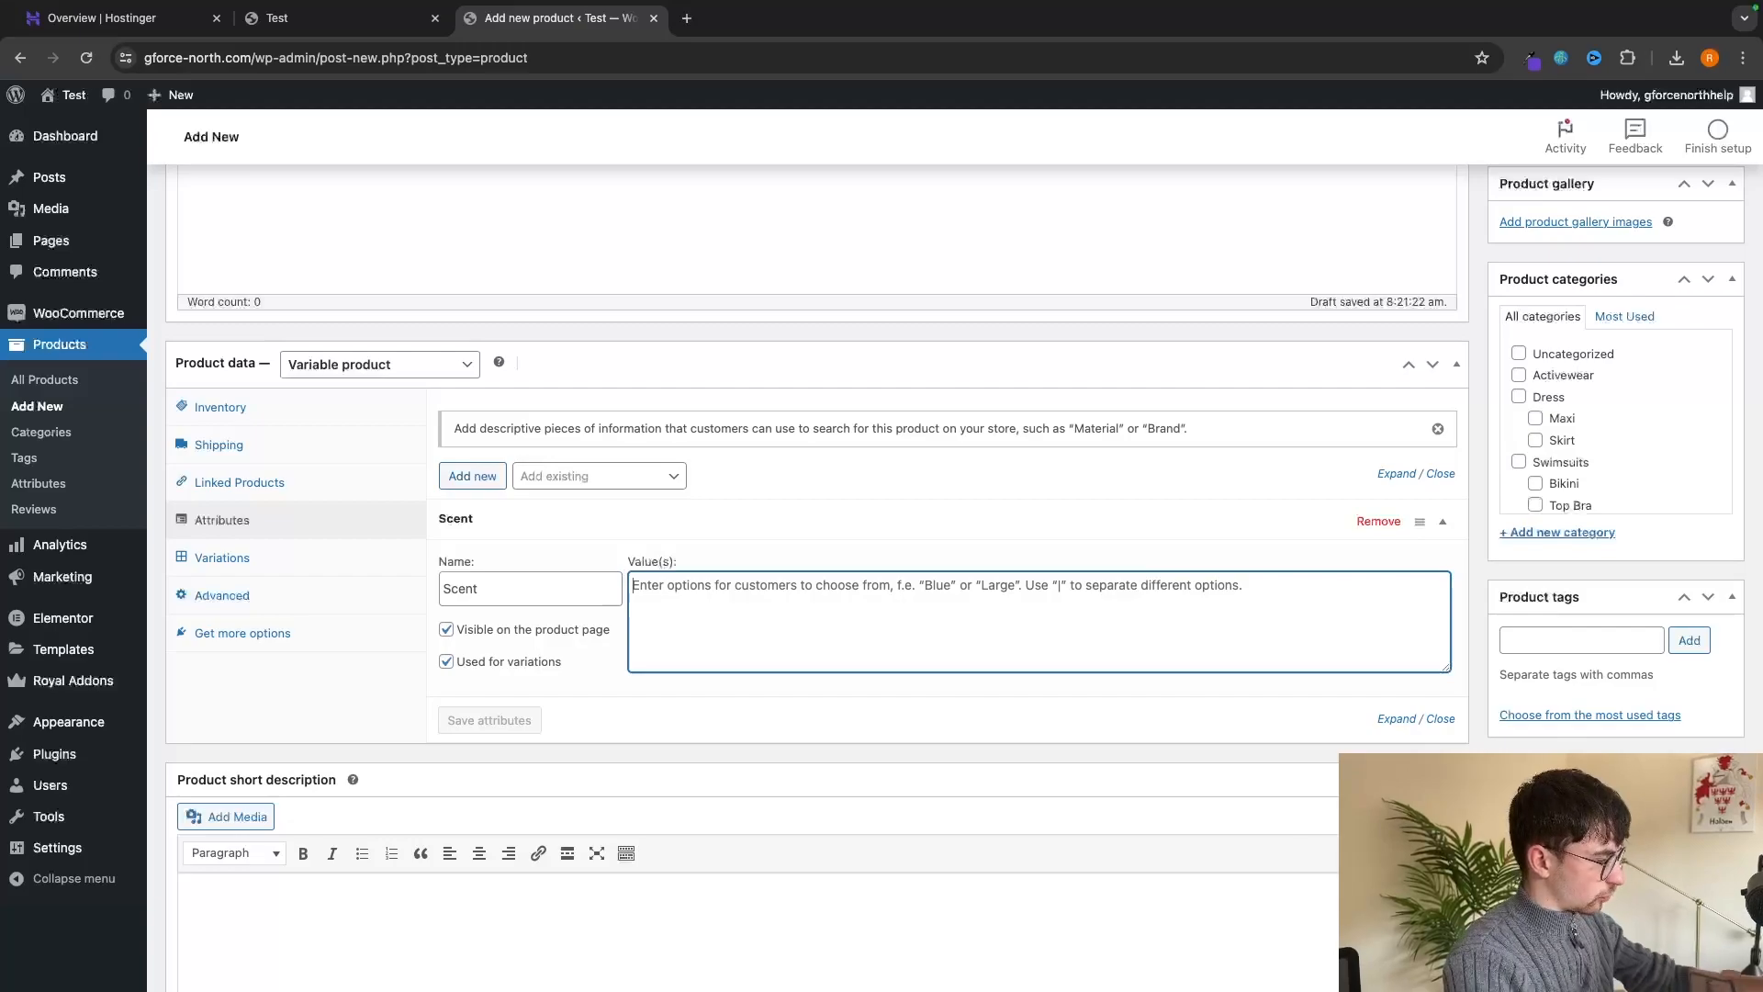
text(Gingerbread)
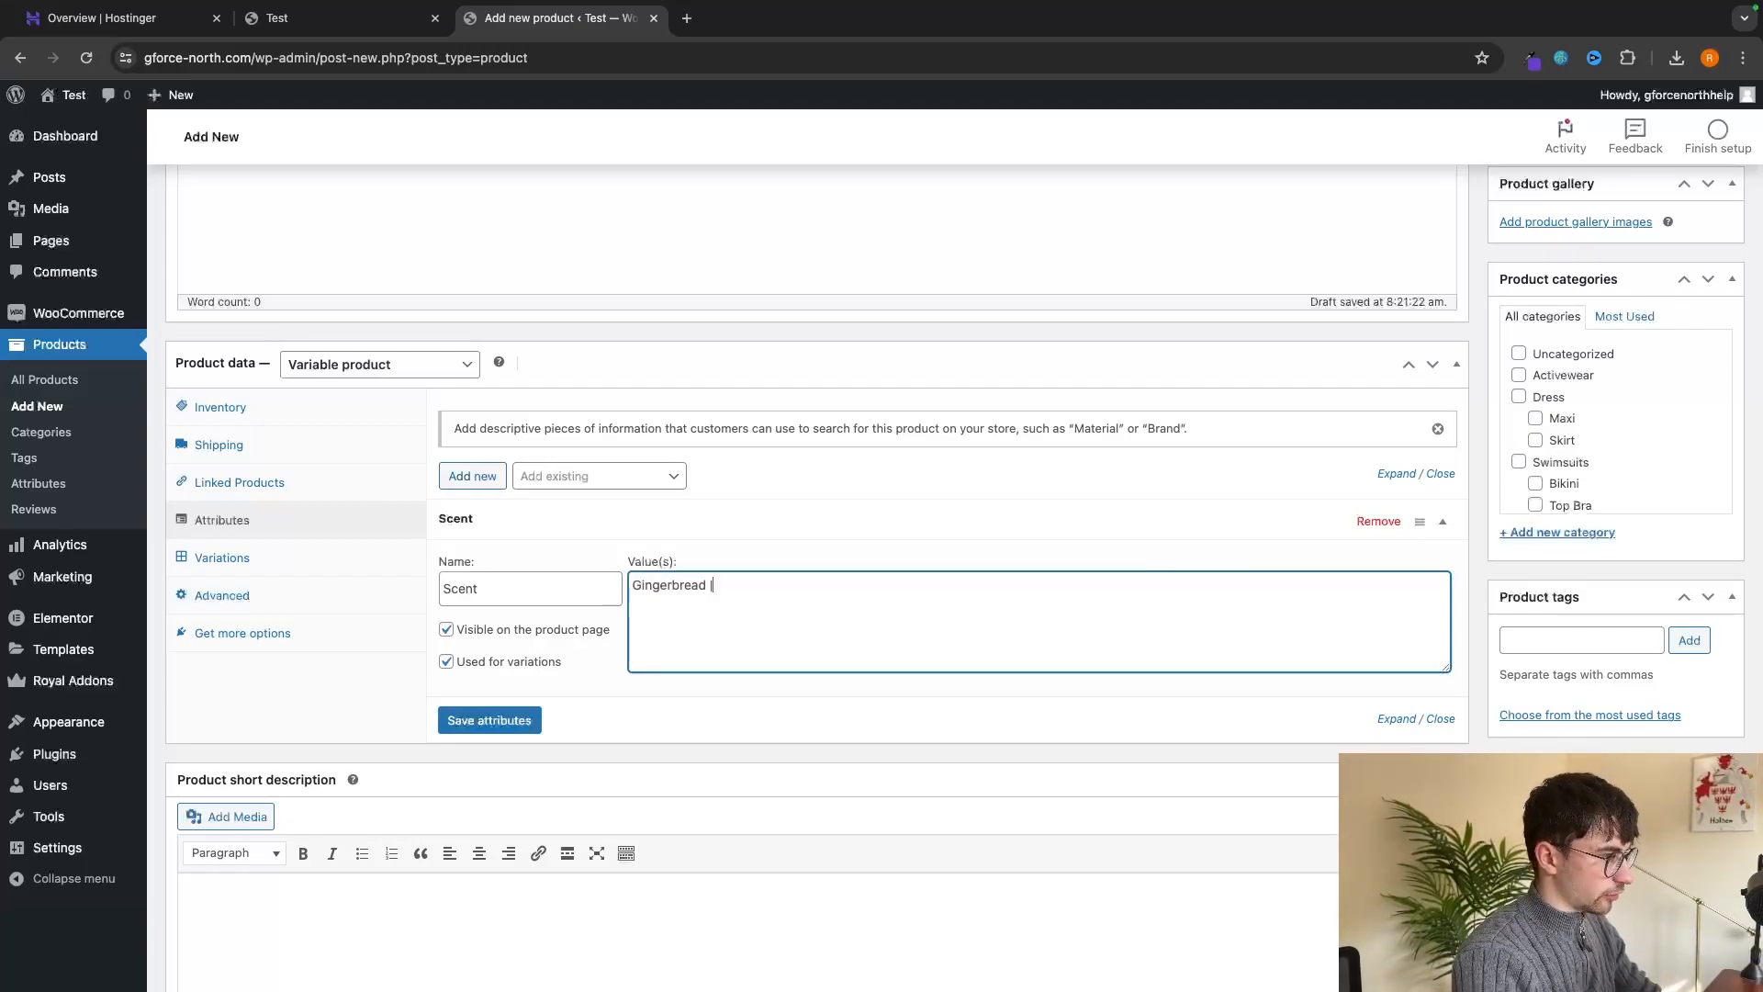
text( | Vanilla)
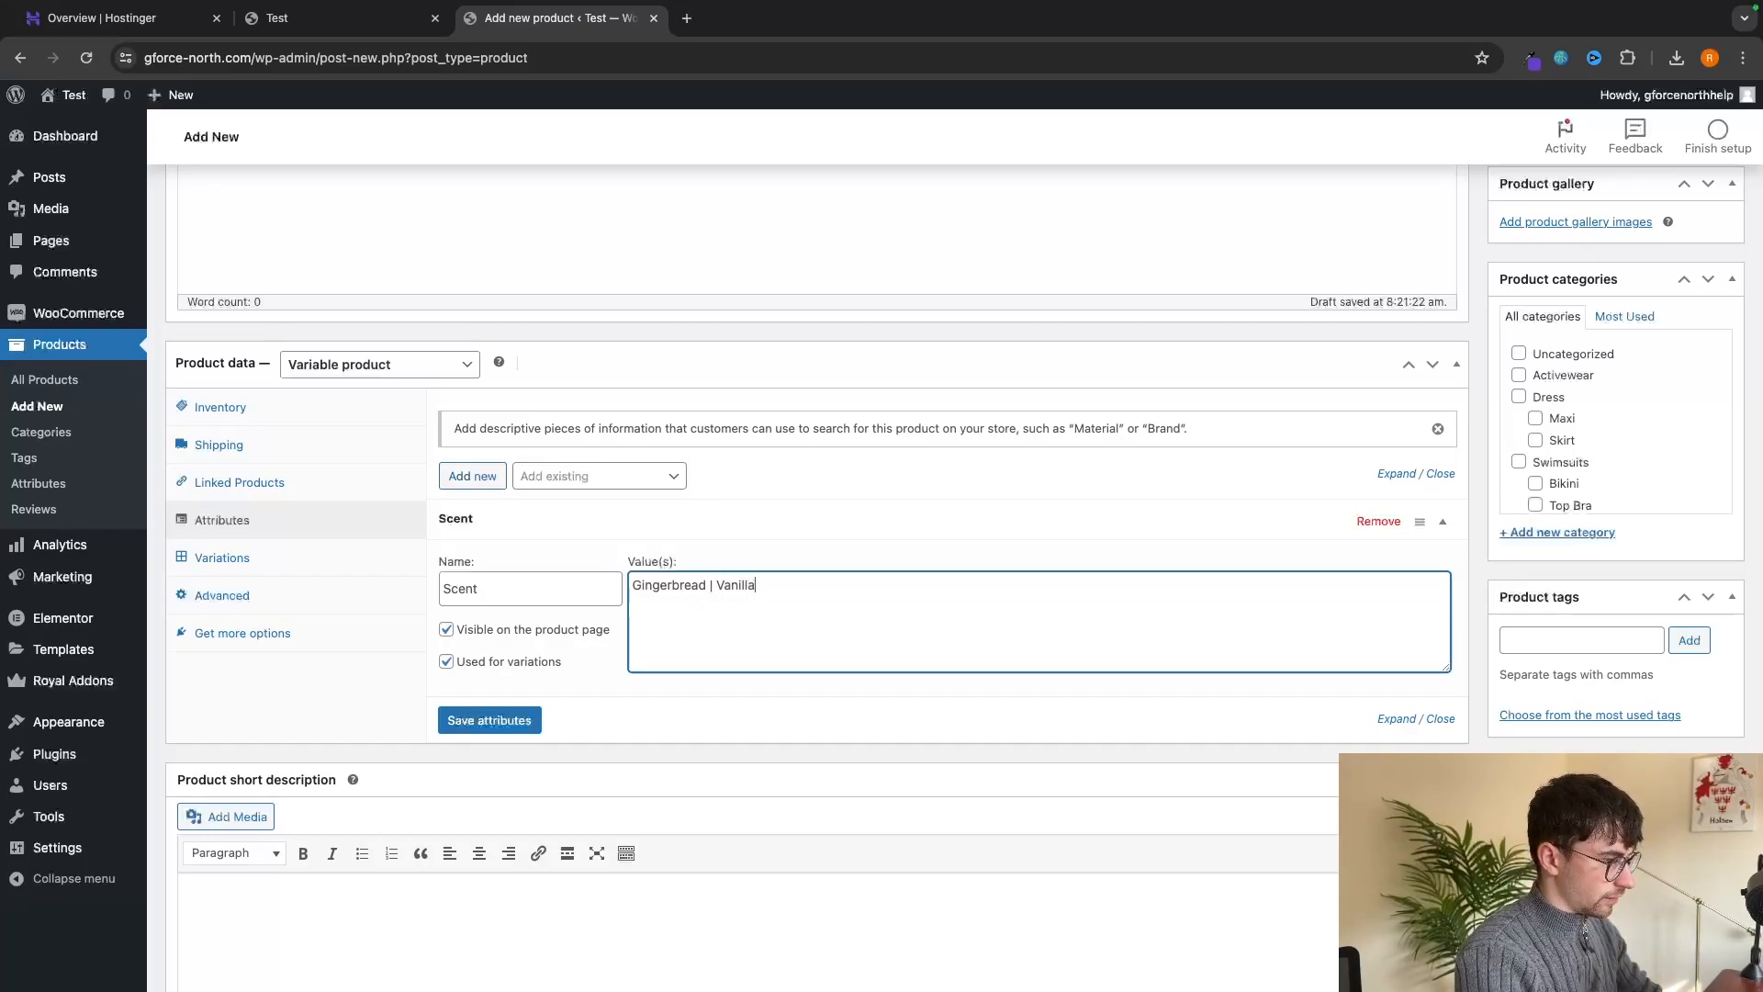
text( |  Chocolate)
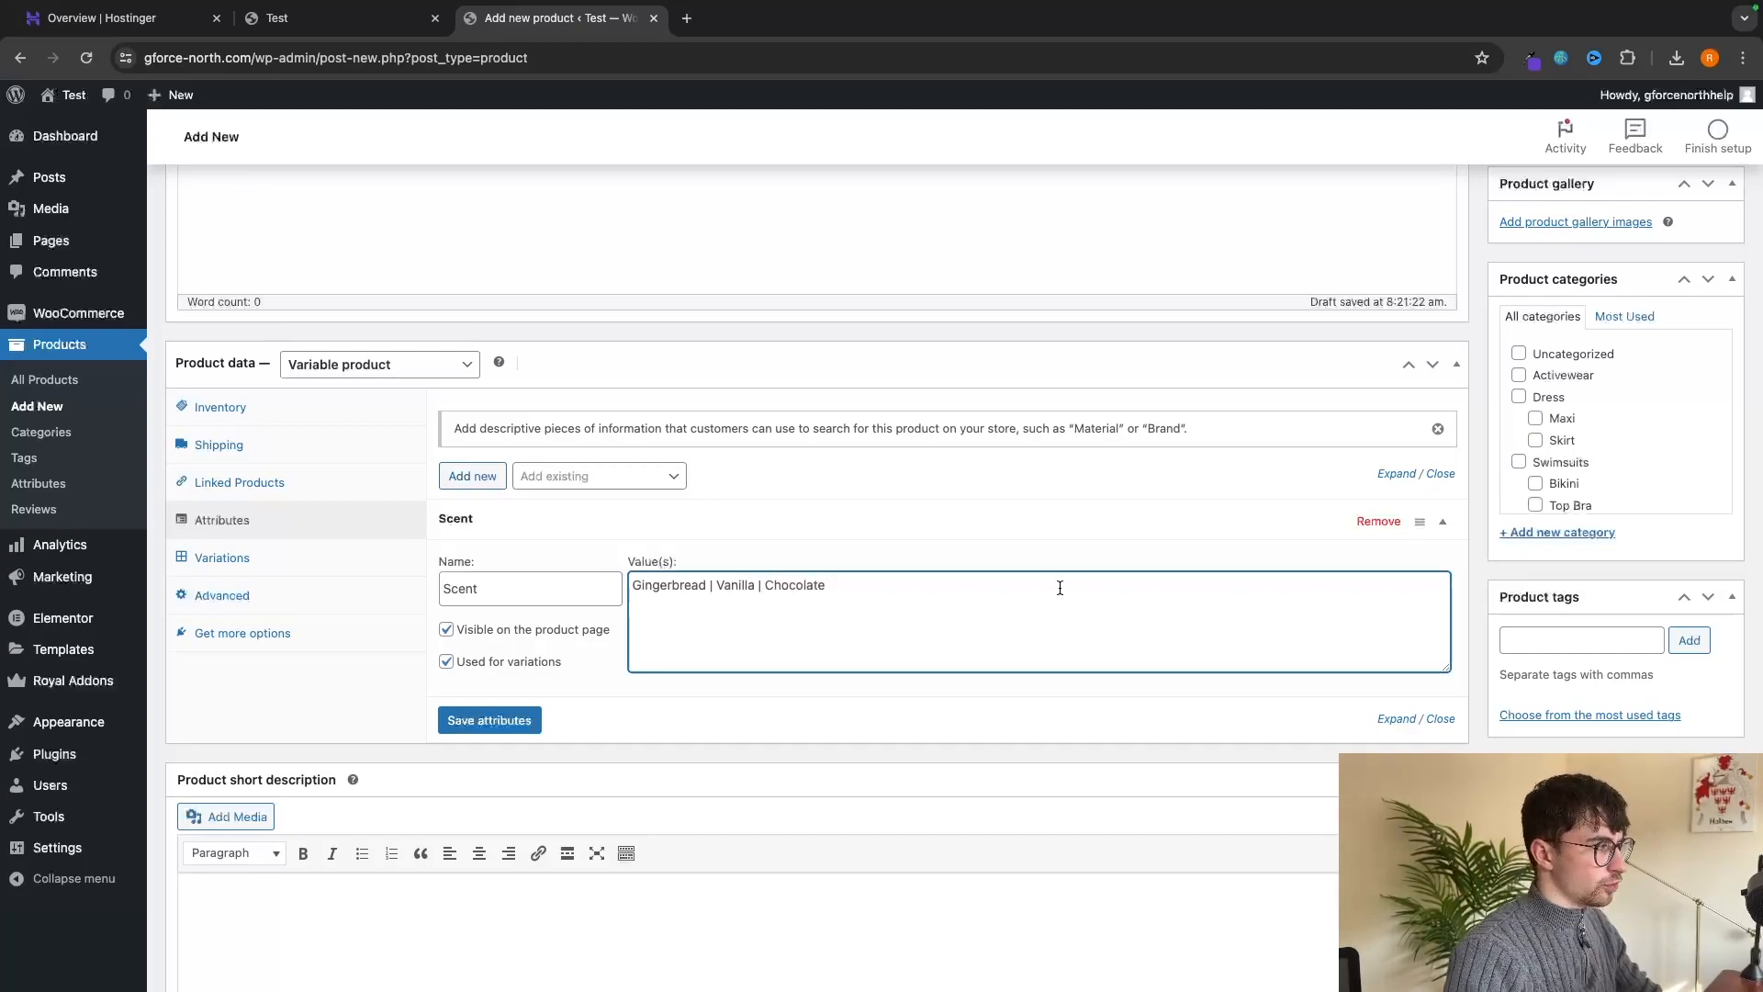
drag(852, 587, 611, 585)
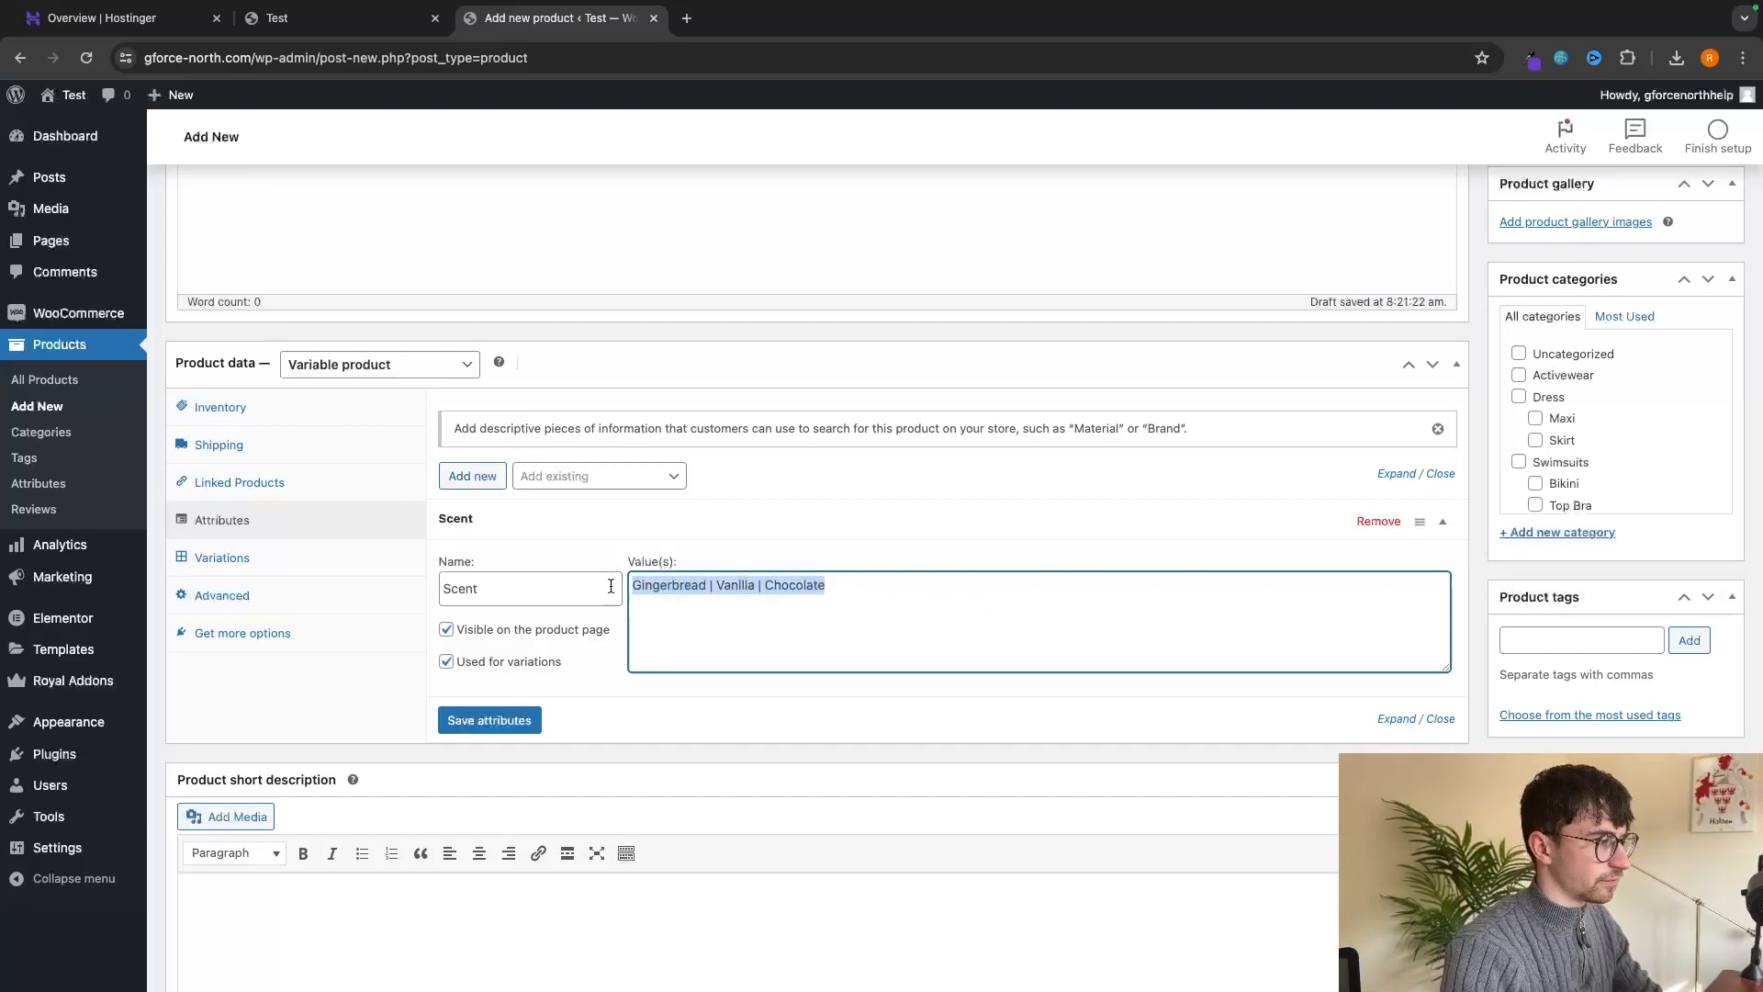
click(777, 545)
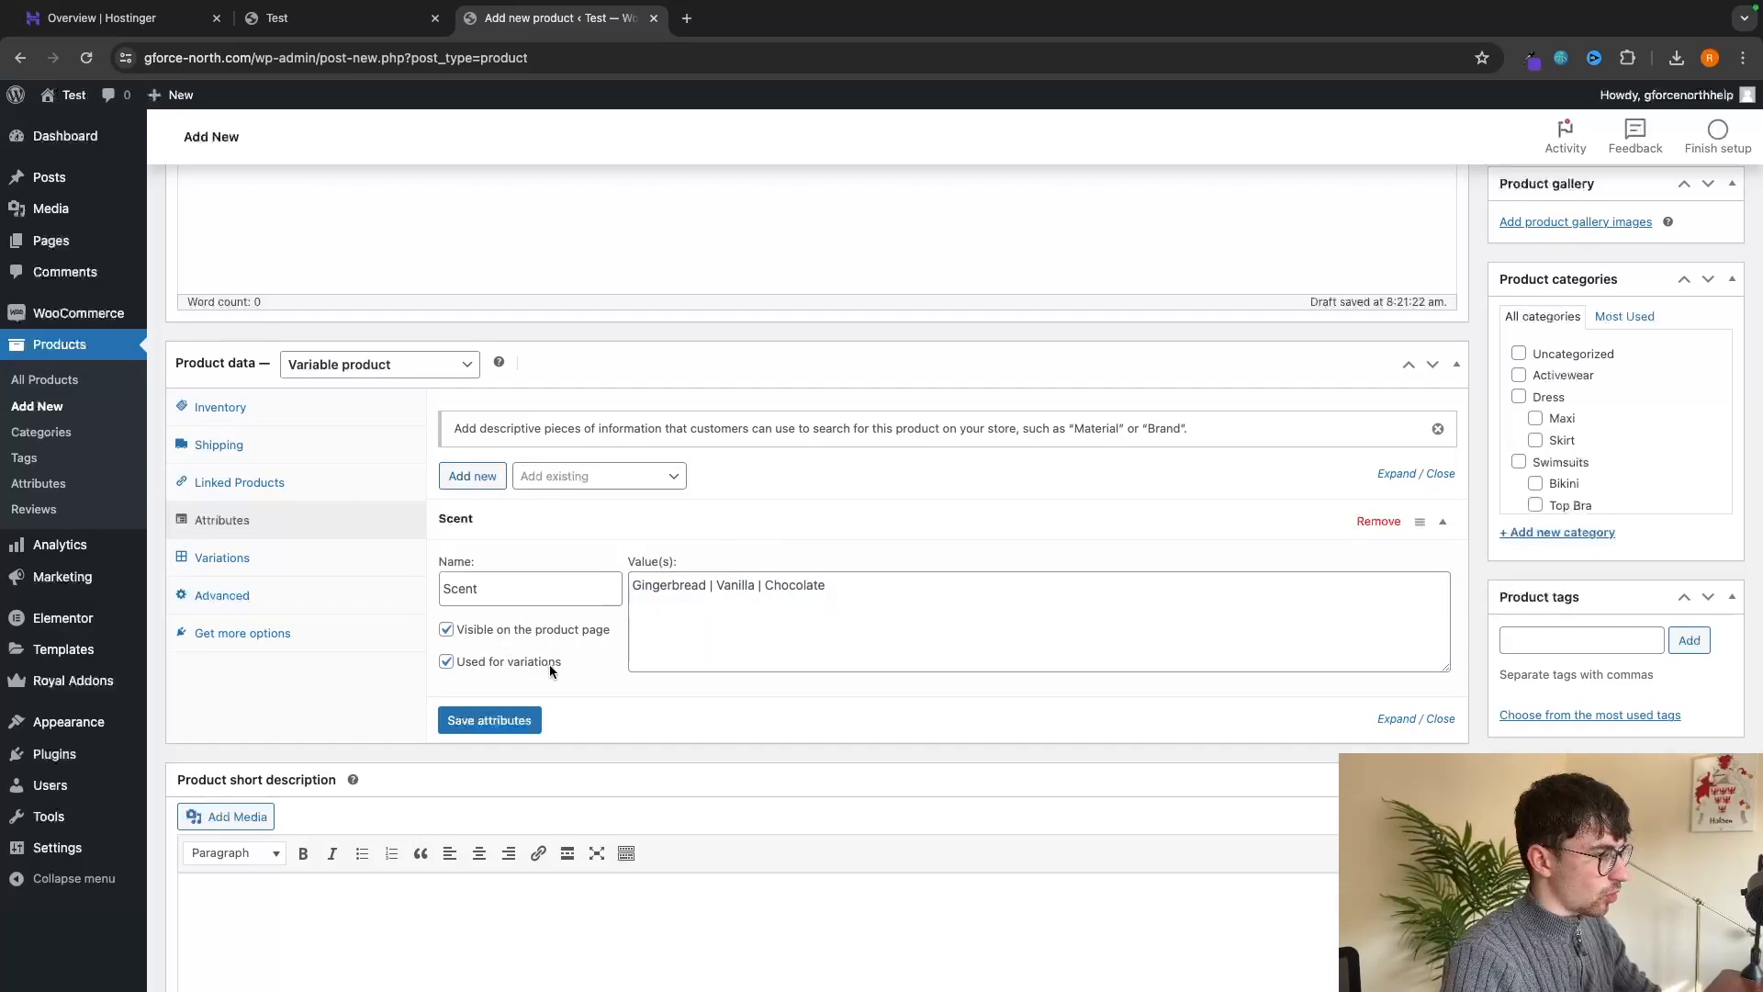
Switch the product type to Grouped product and return it to Simple product.
click(379, 365)
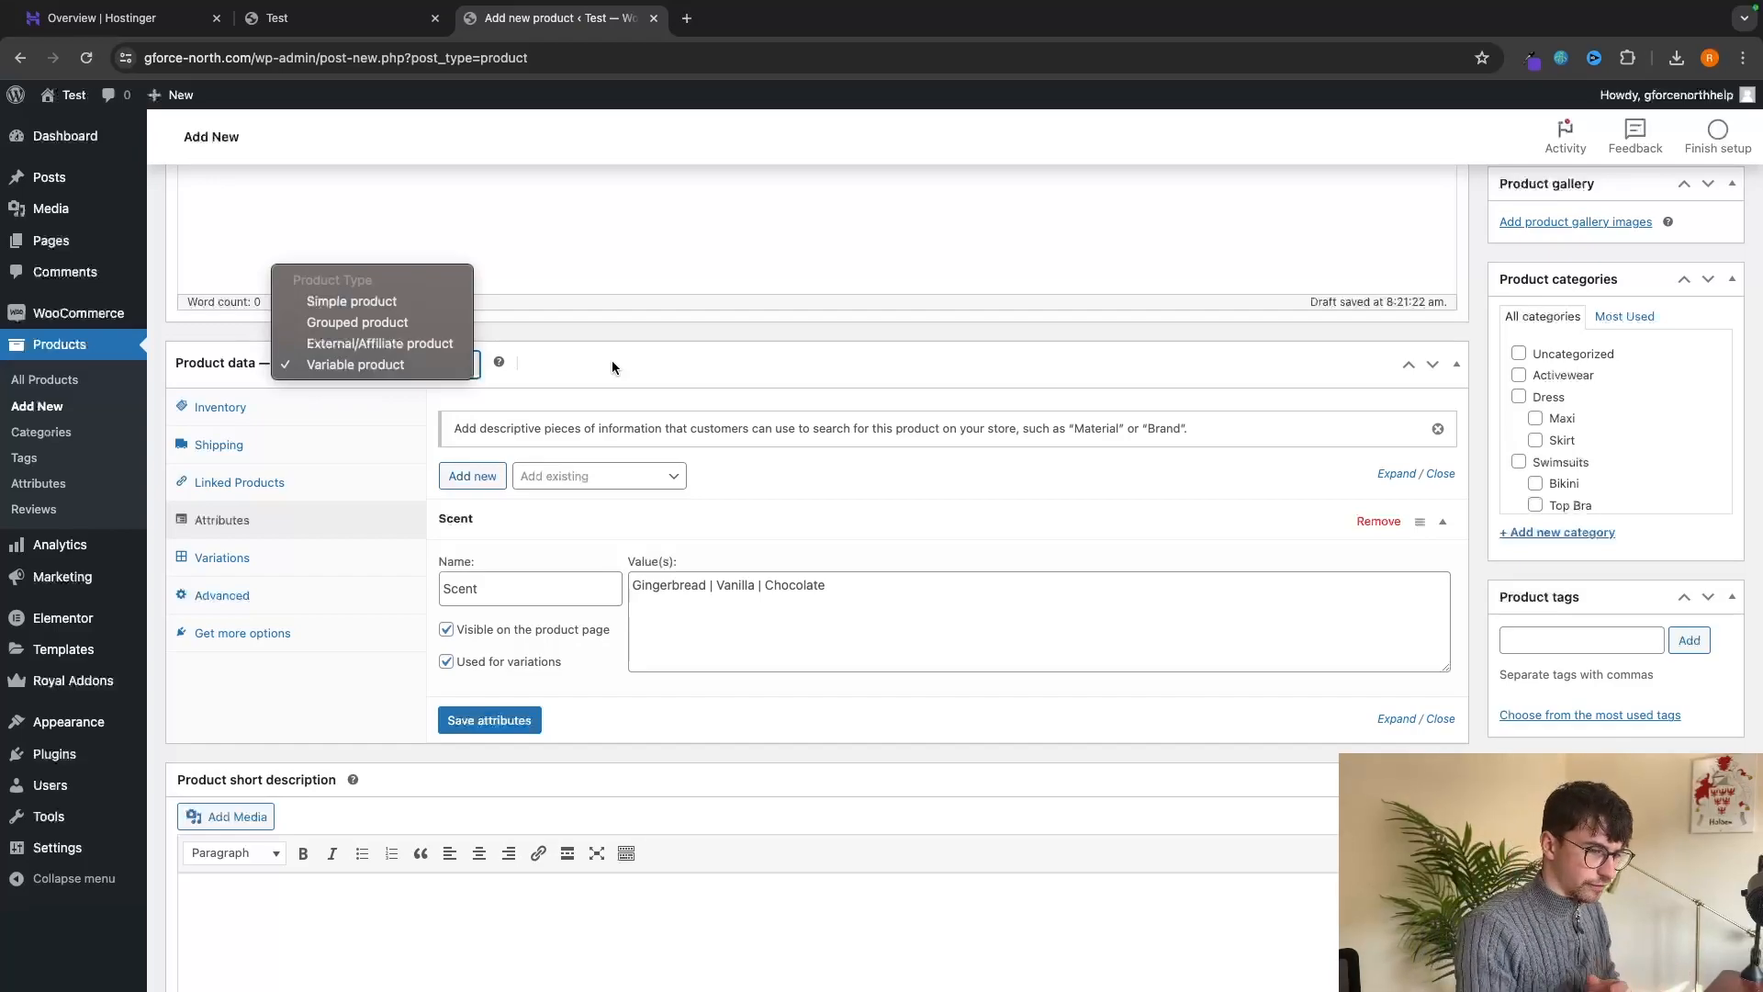
click(357, 322)
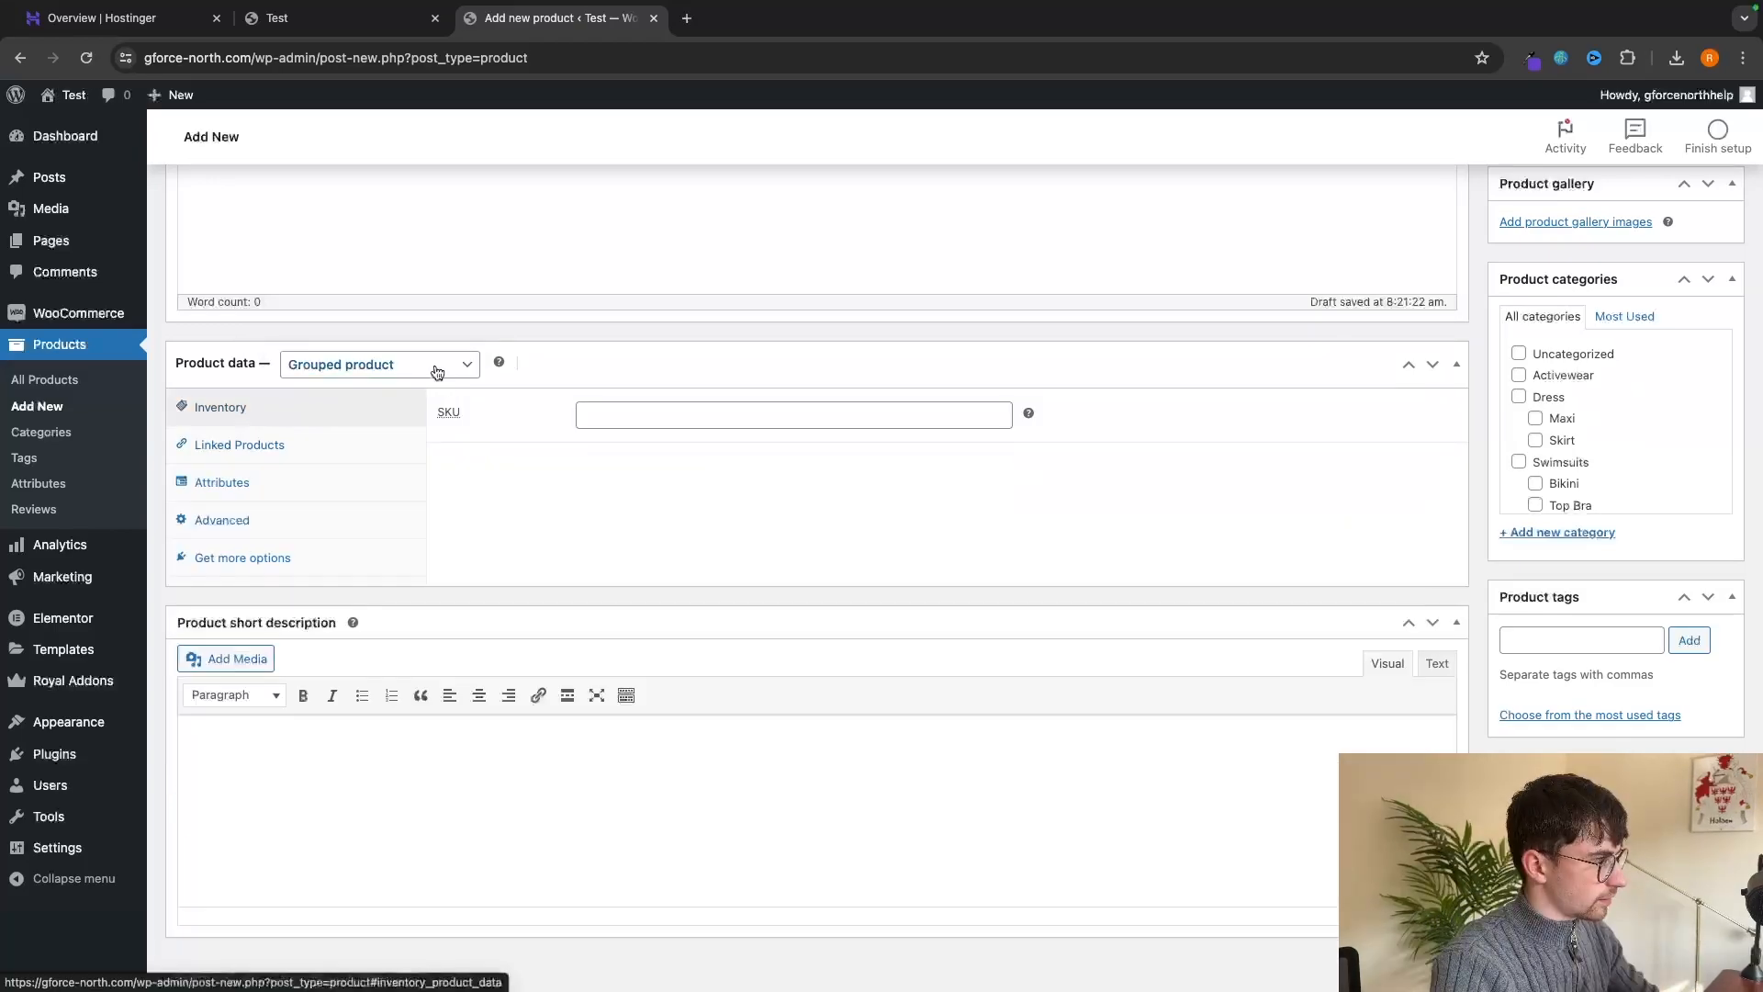
click(376, 364)
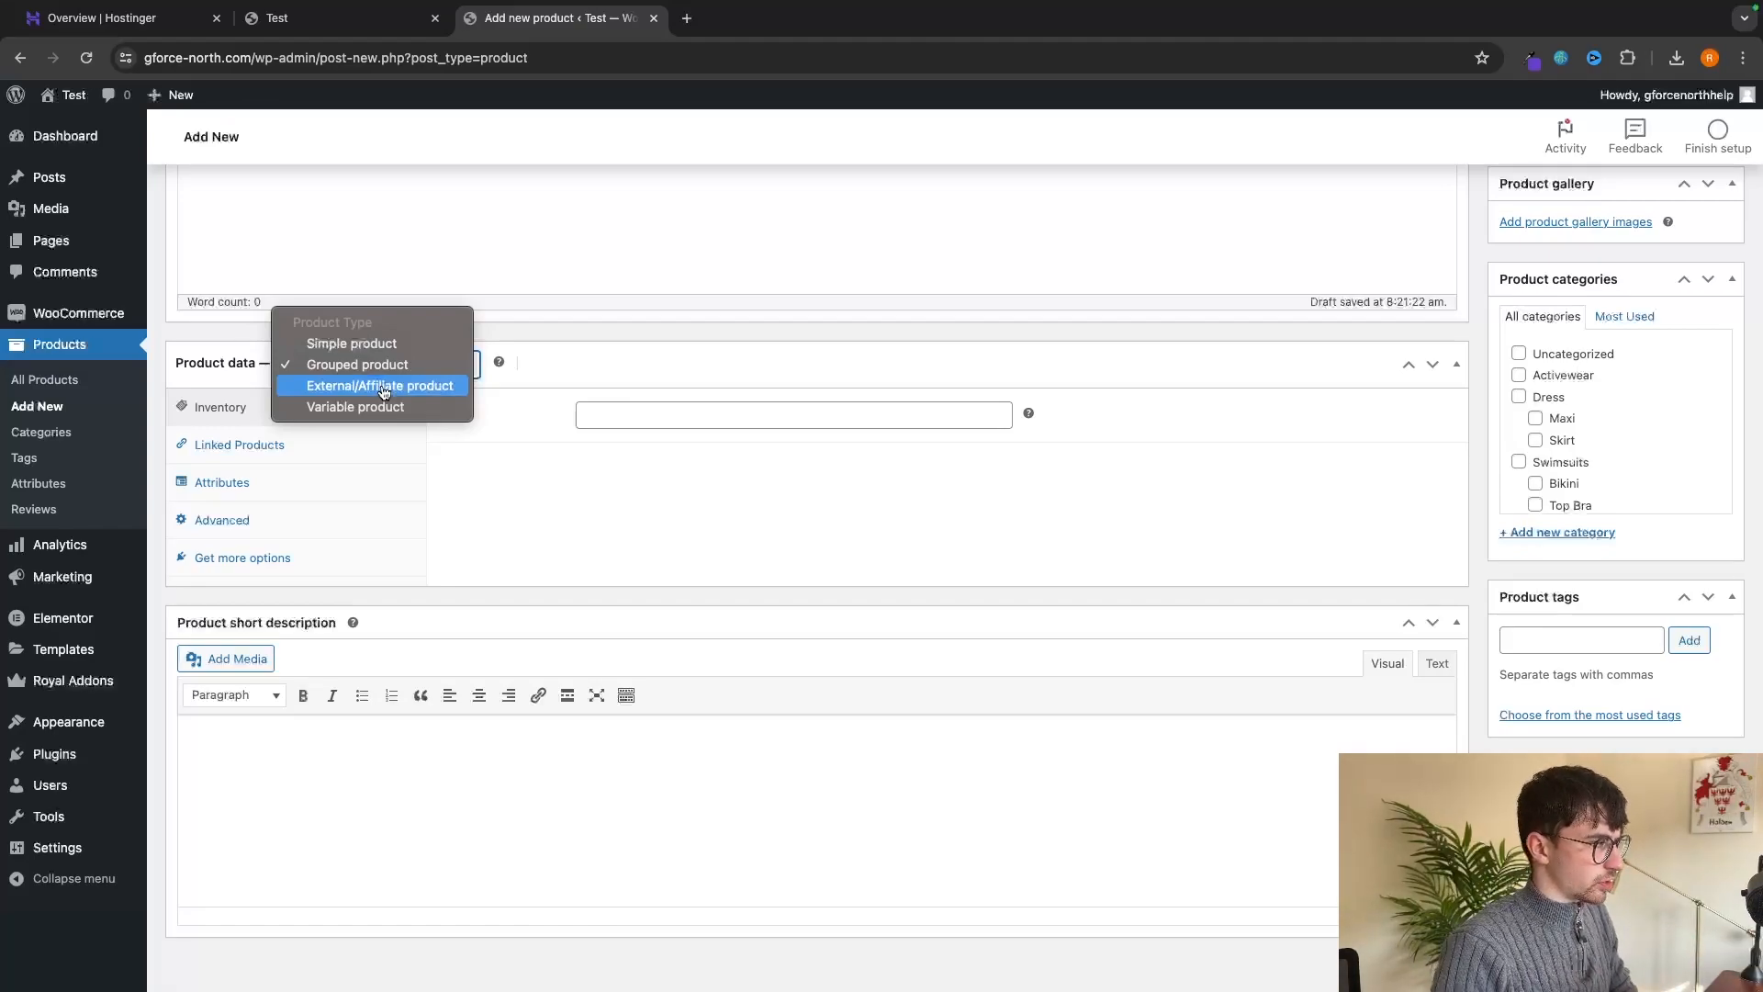
click(386, 344)
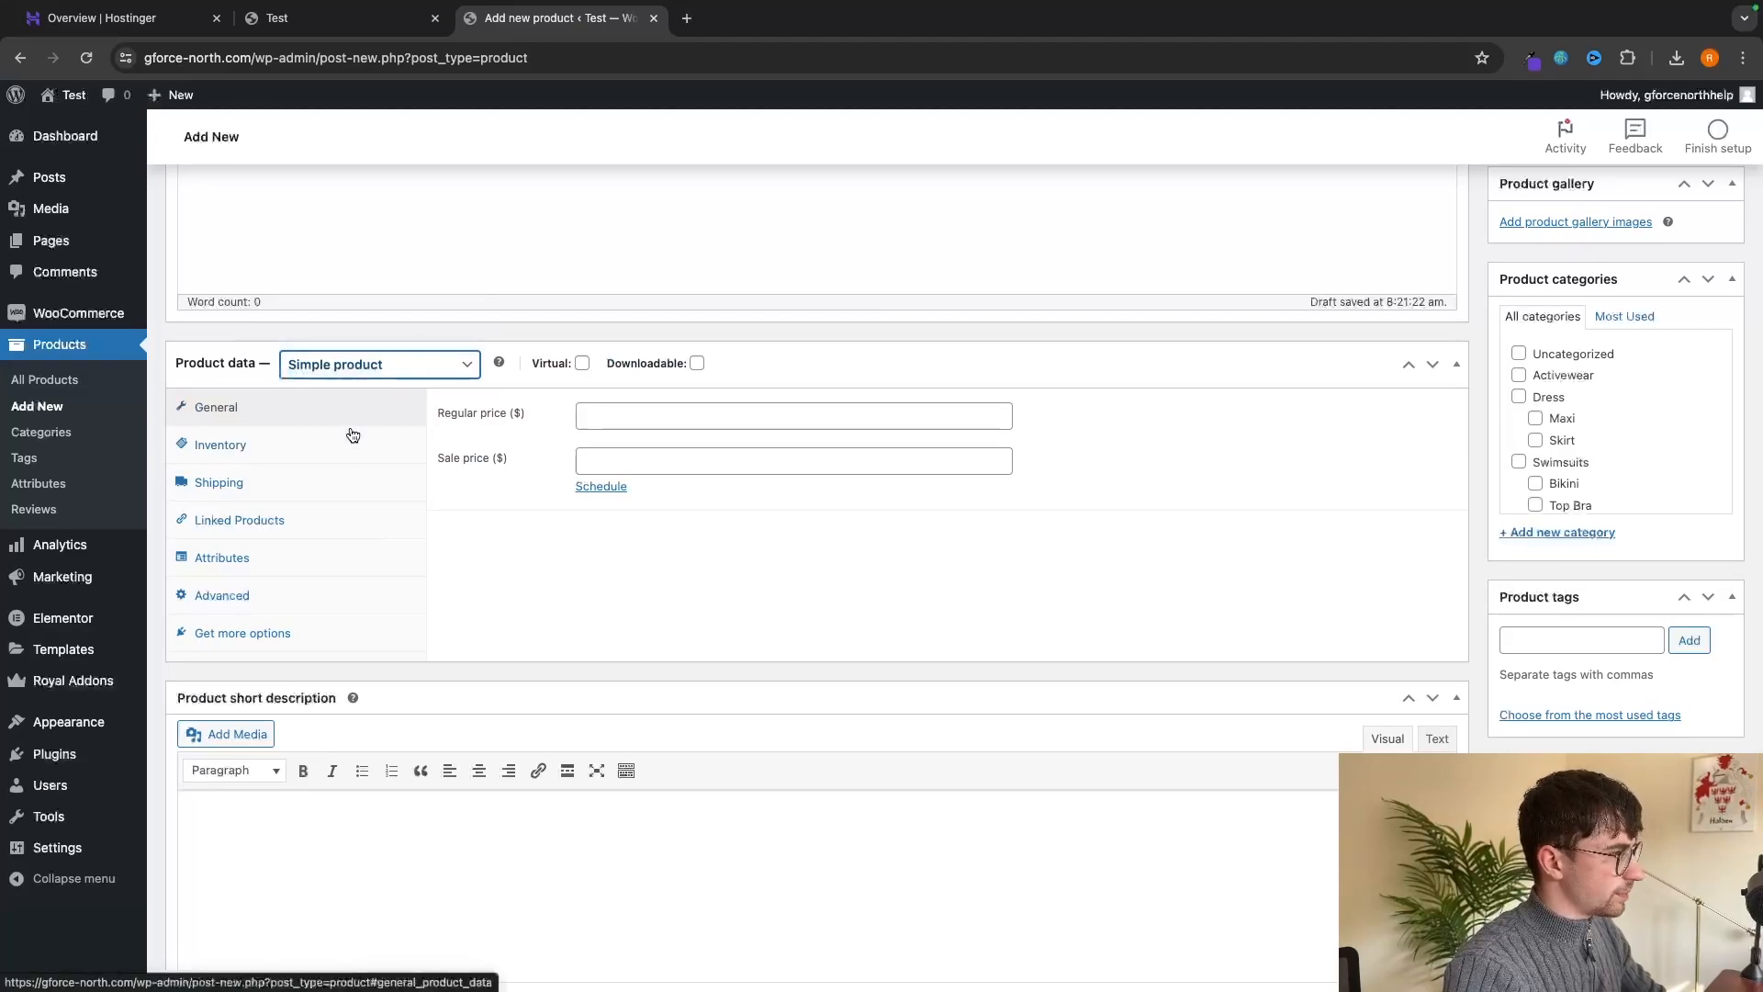
Clear the name and values of the Scent attribute.
click(358, 562)
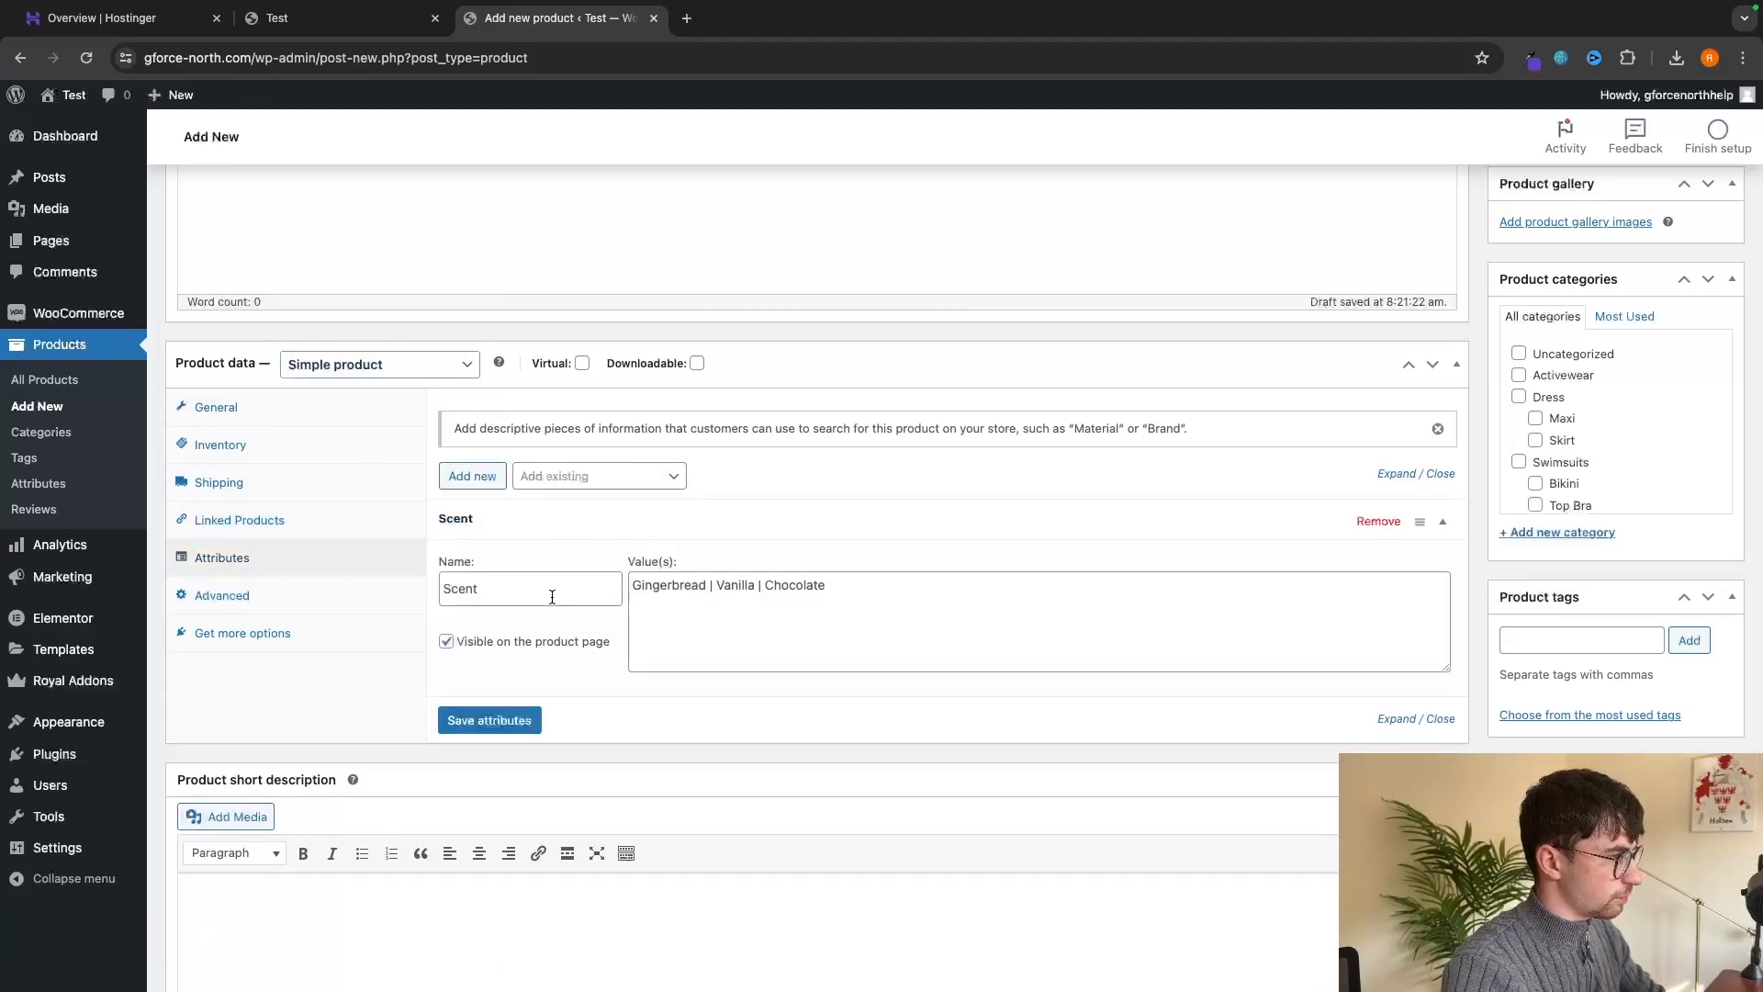
double_click(514, 589)
key(BackSpace)
triple_click(774, 585)
key(BackSpace)
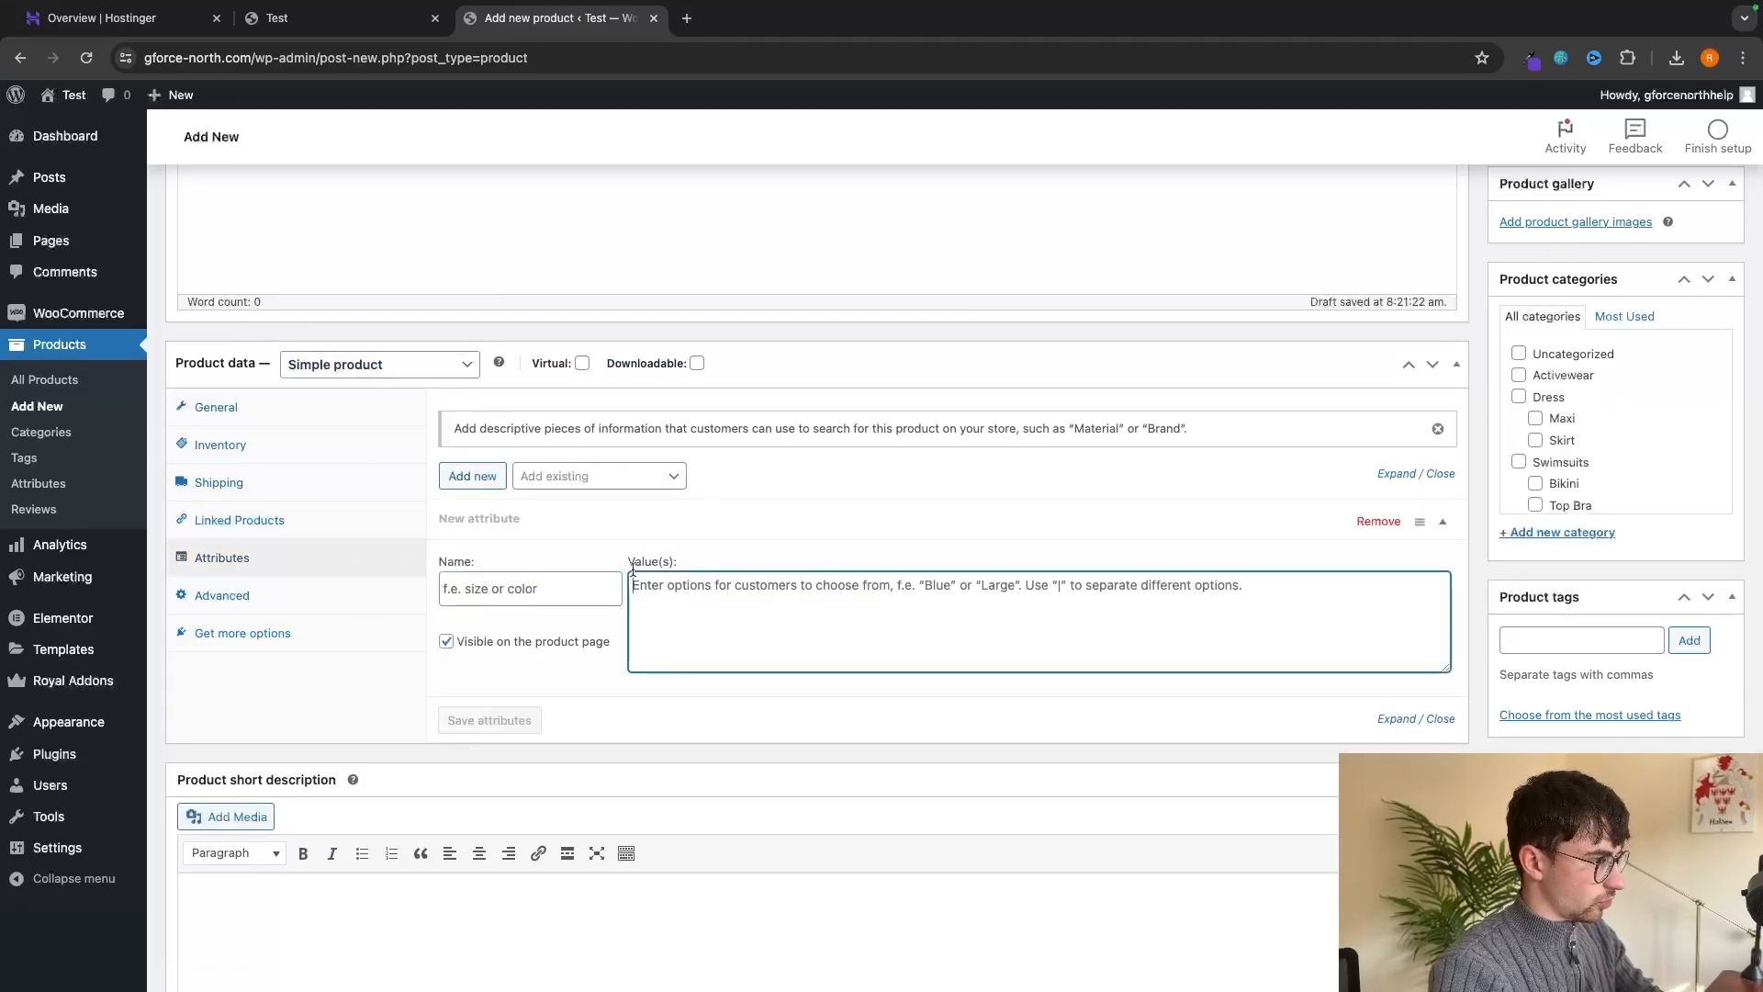
Set the regular price of the turkey dog treats product to $5.99.
click(216, 407)
click(691, 418)
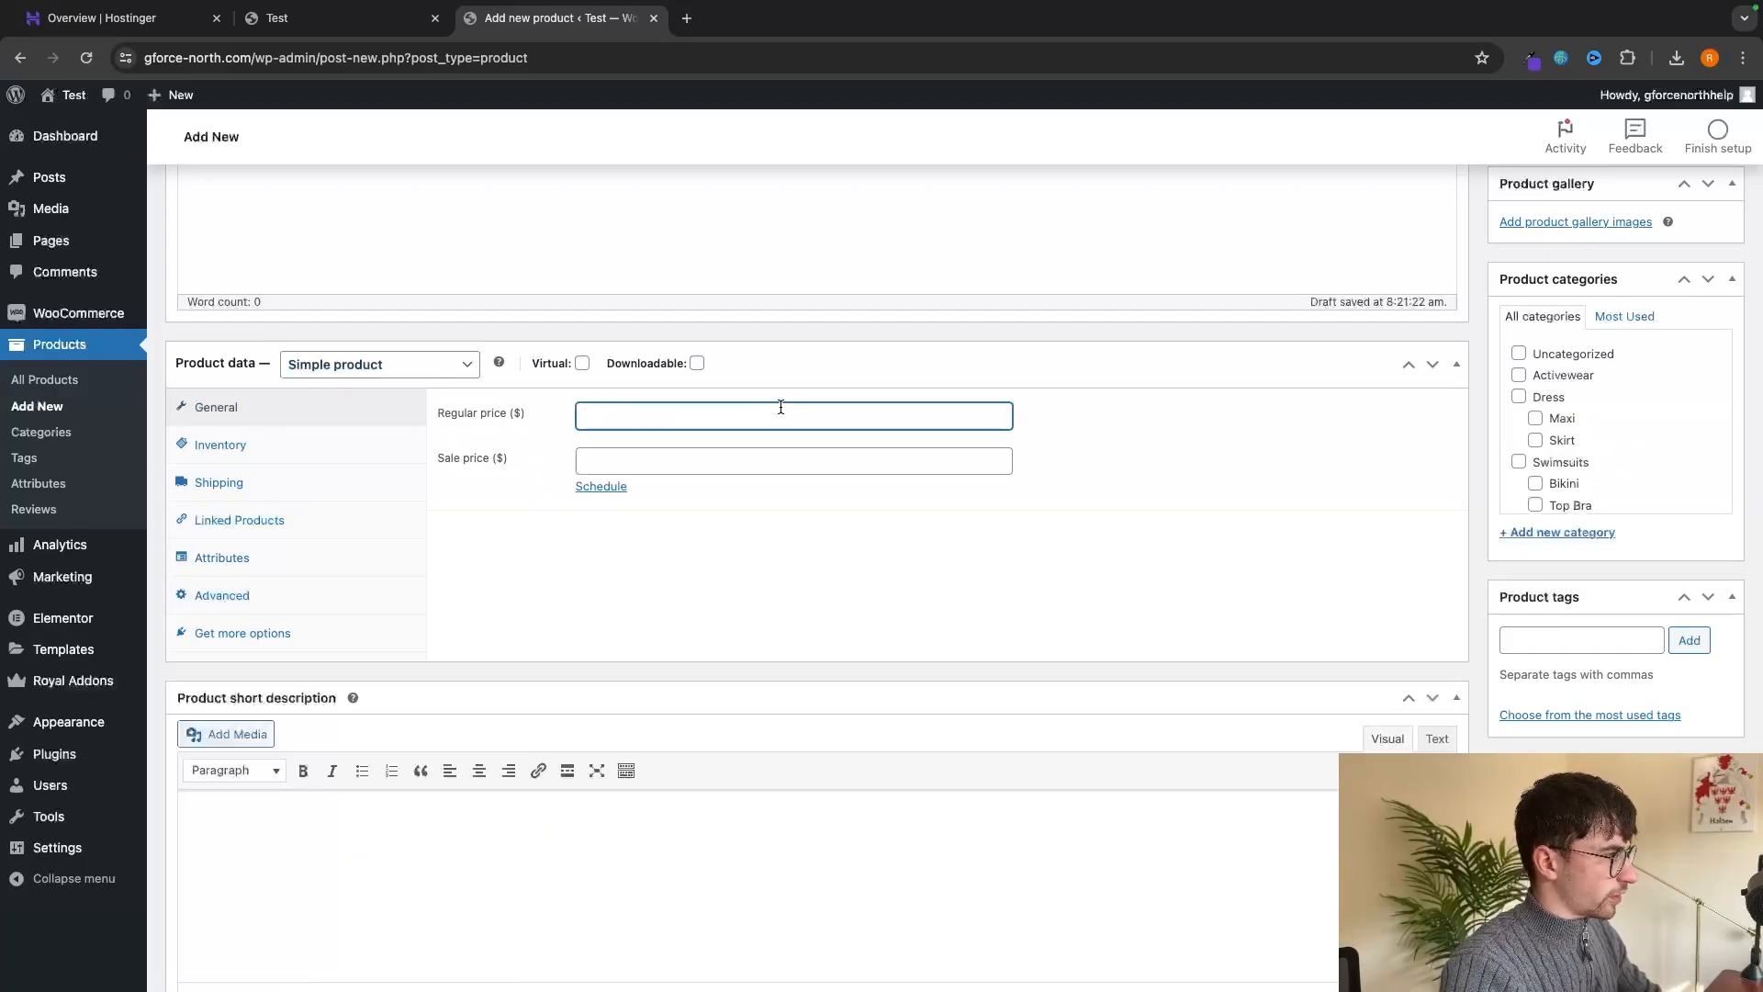
scroll(781, 406, up, 6)
scroll(781, 407, down, 5)
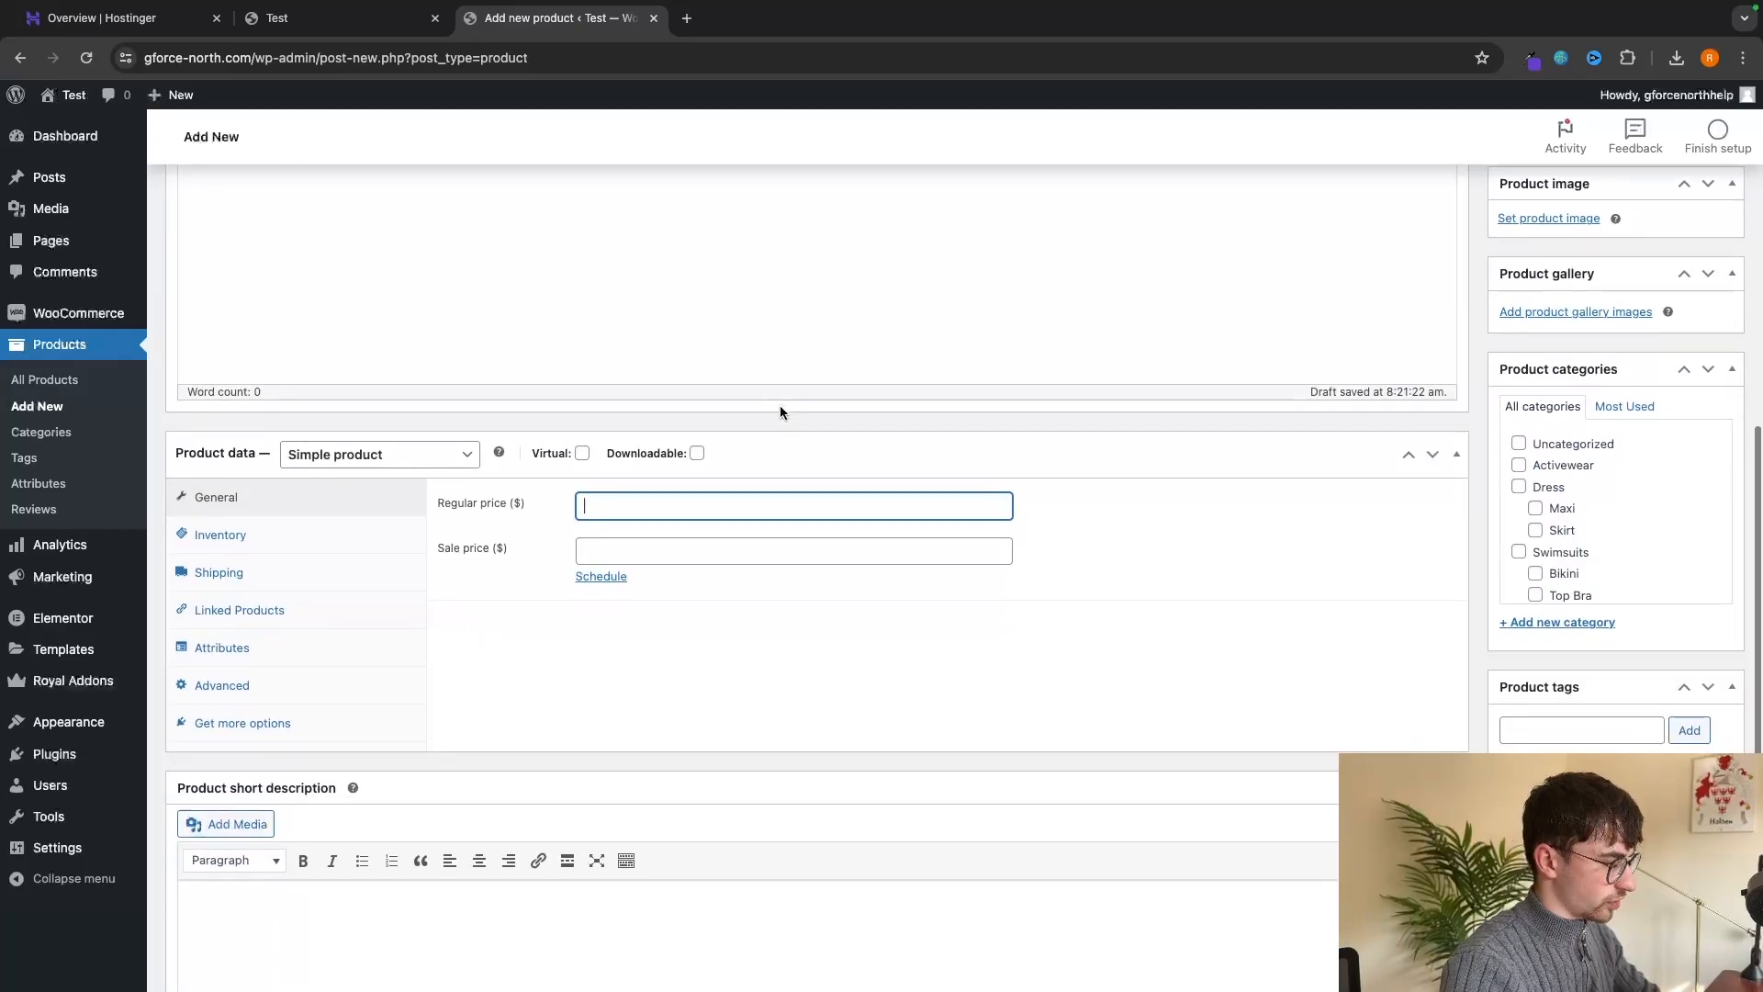
text(5.99)
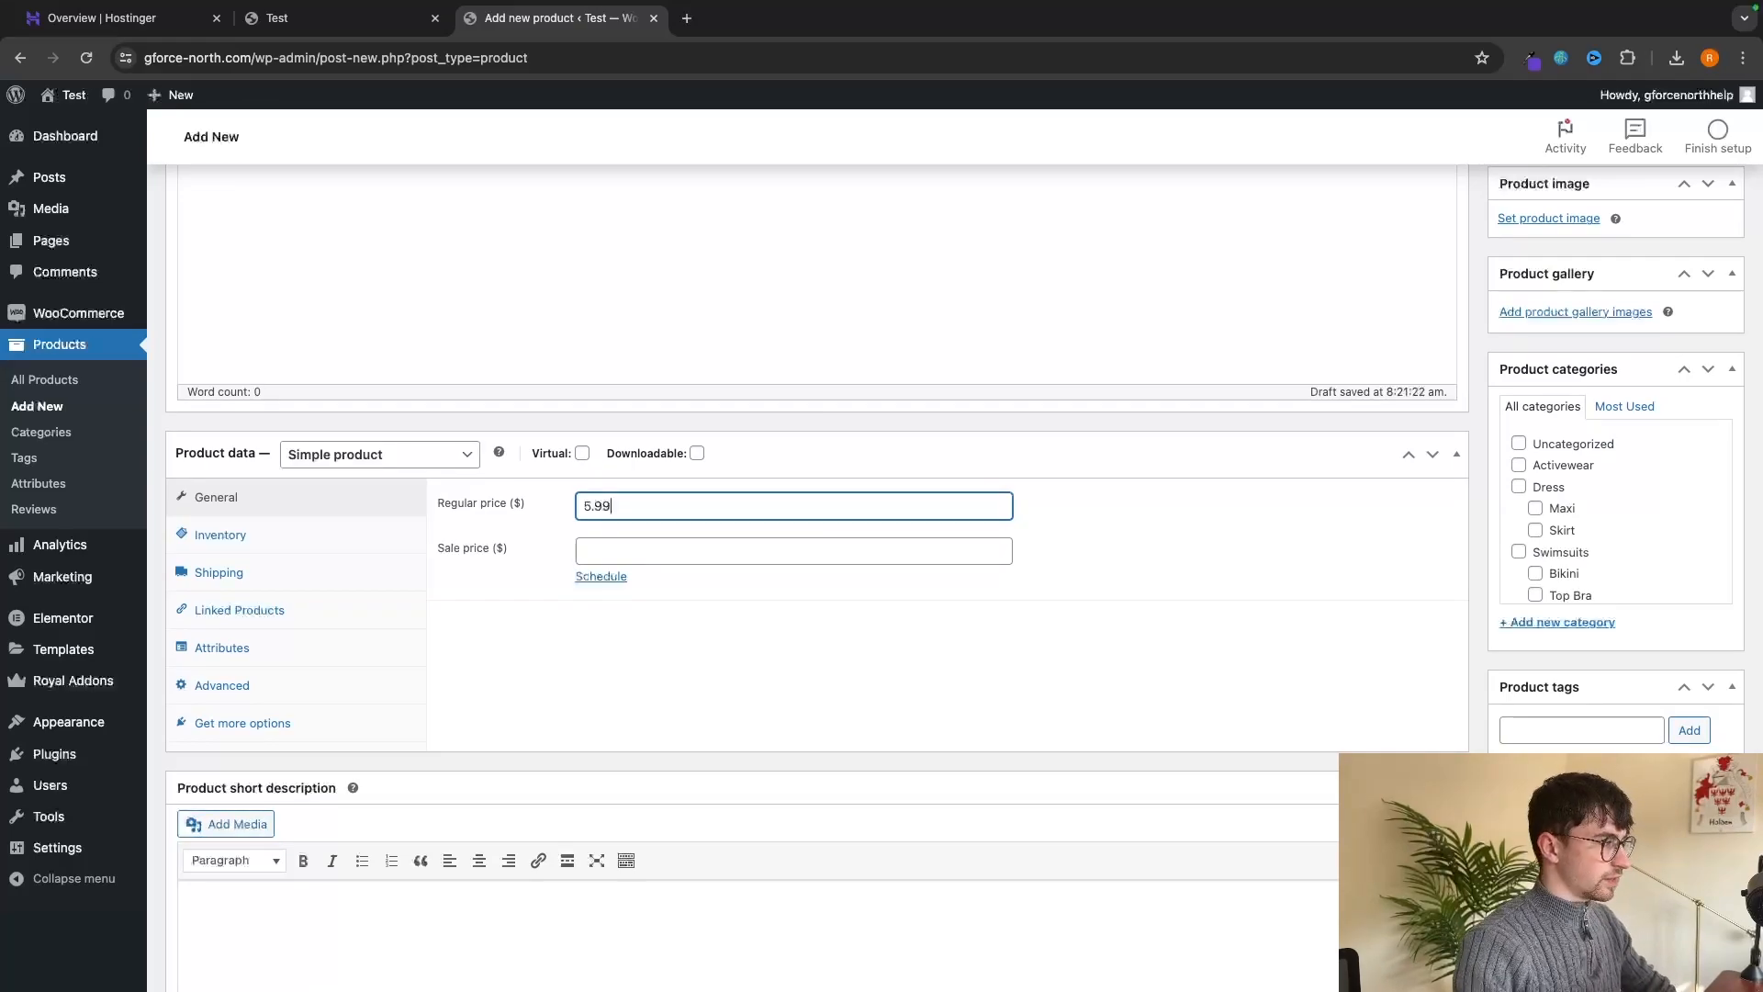
click(465, 551)
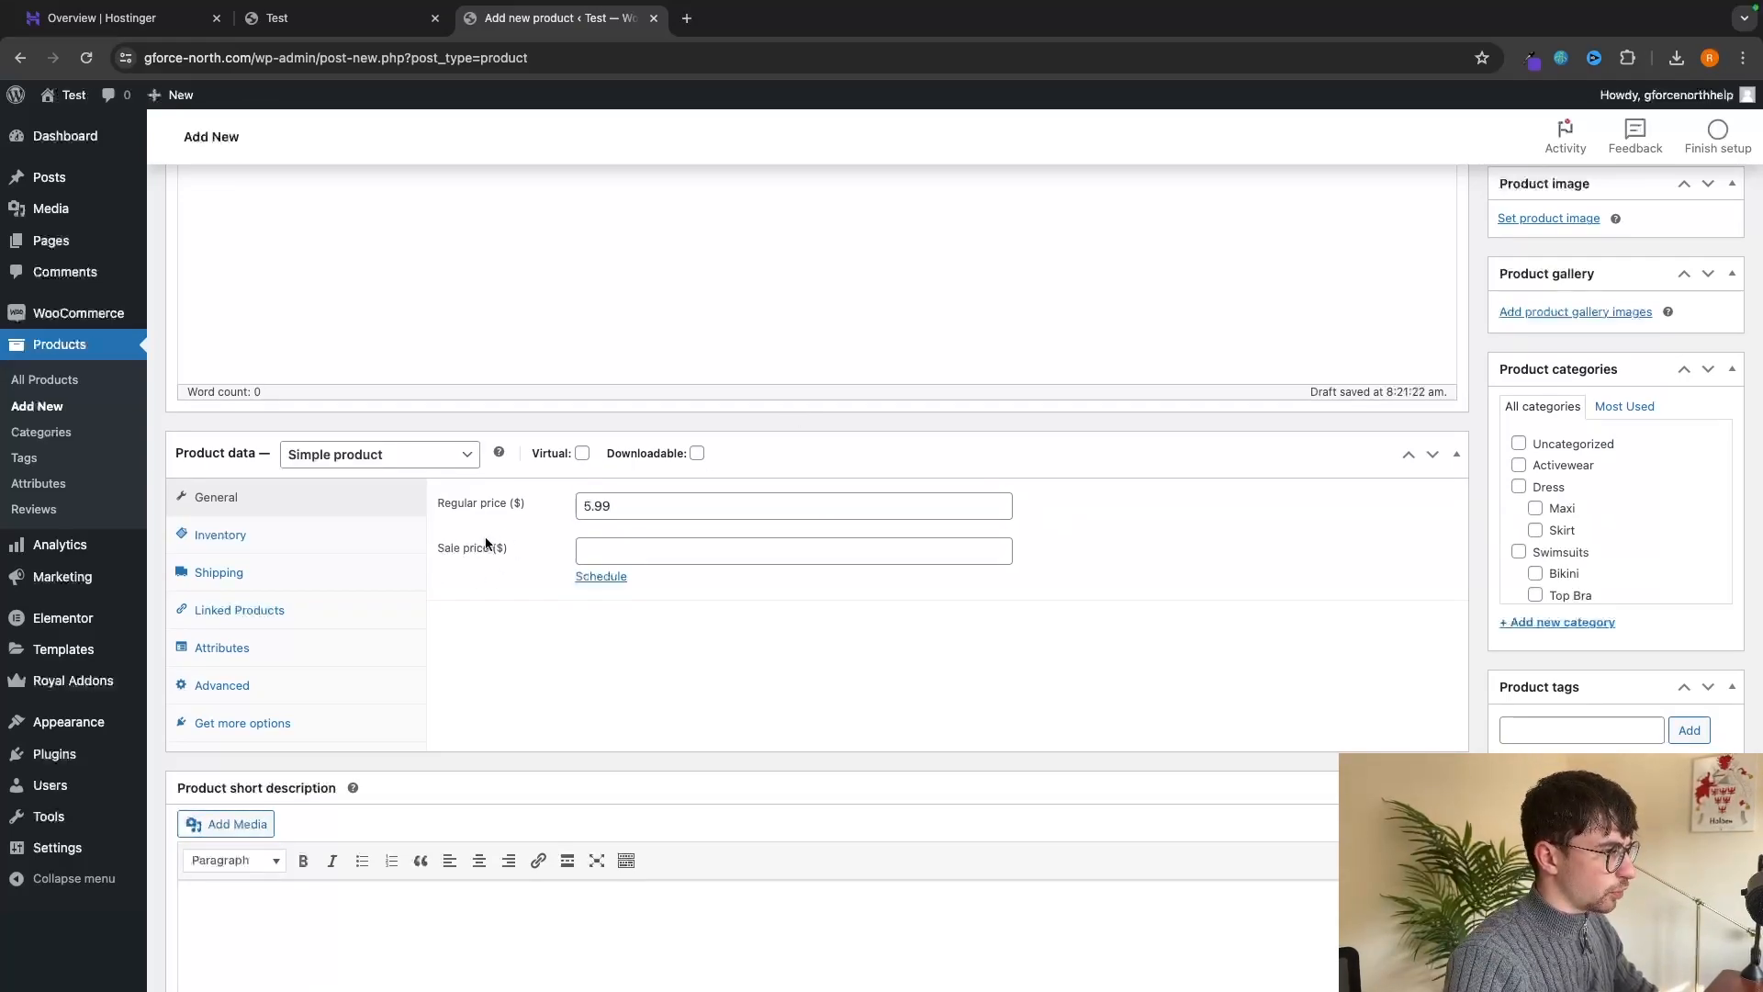
Try a sale price of $2.99 for the product and clear it again.
click(591, 543)
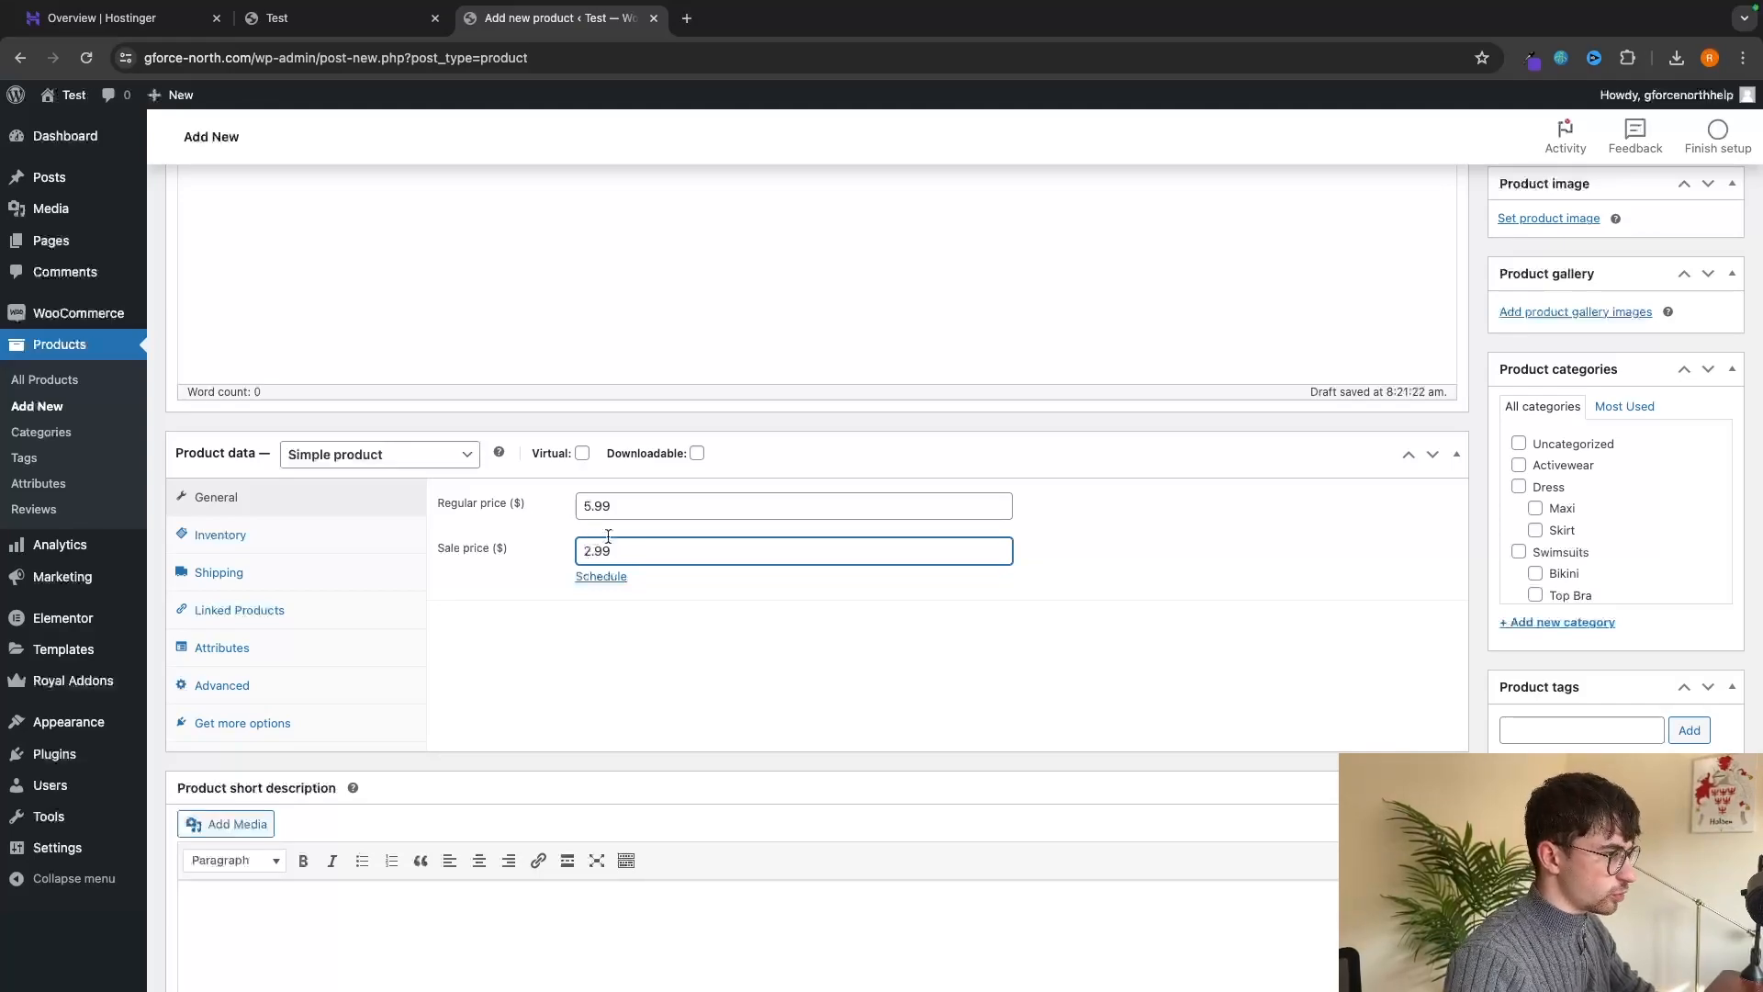
click(580, 516)
key(Tab)
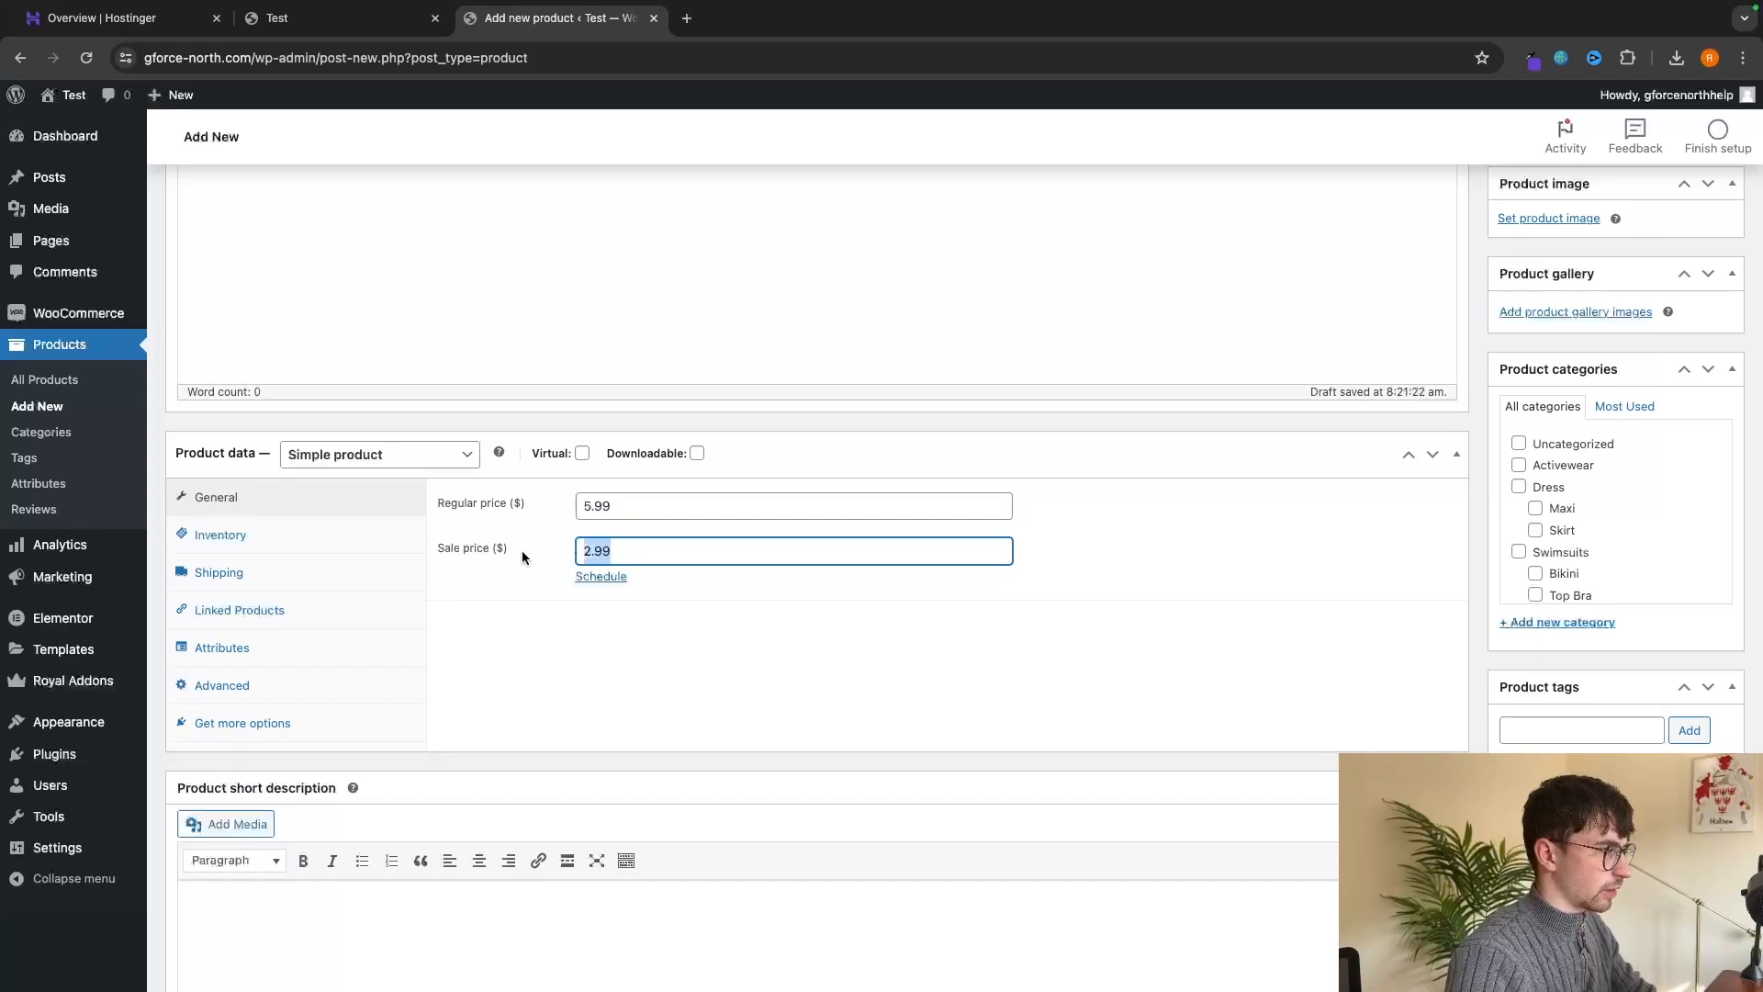
key(BackSpace)
click(718, 615)
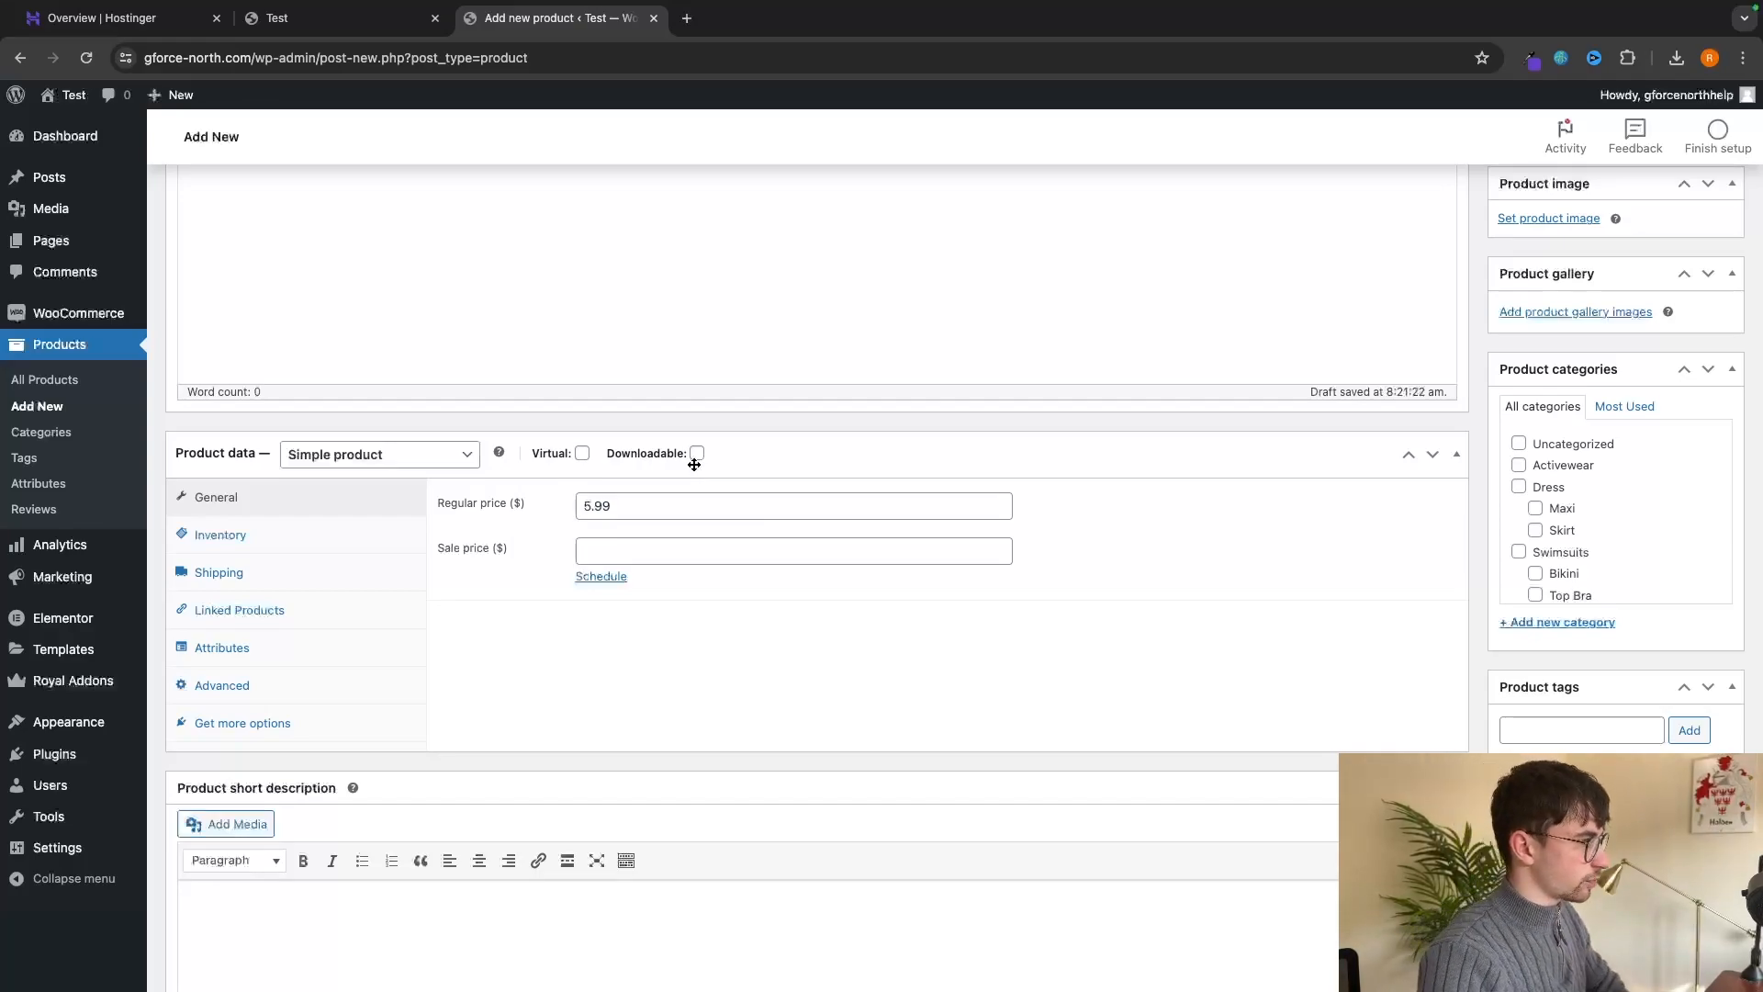
Set the product's SKU to 001 in its inventory settings.
click(356, 536)
click(655, 503)
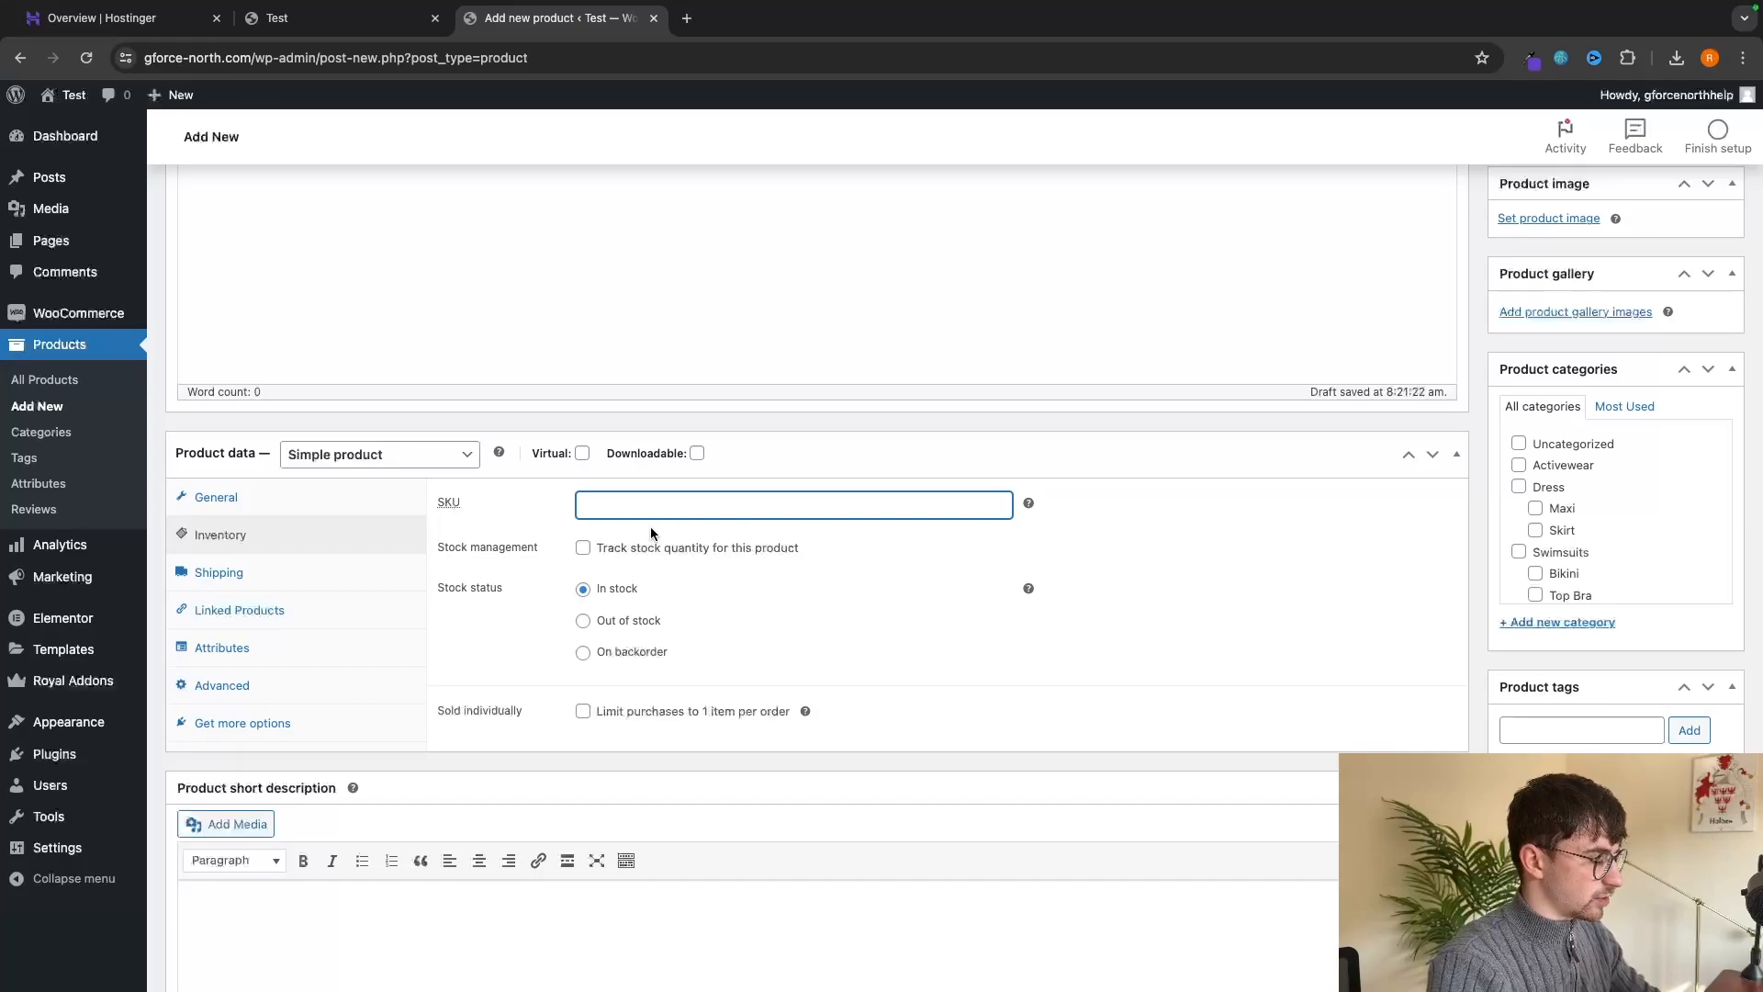
click(818, 526)
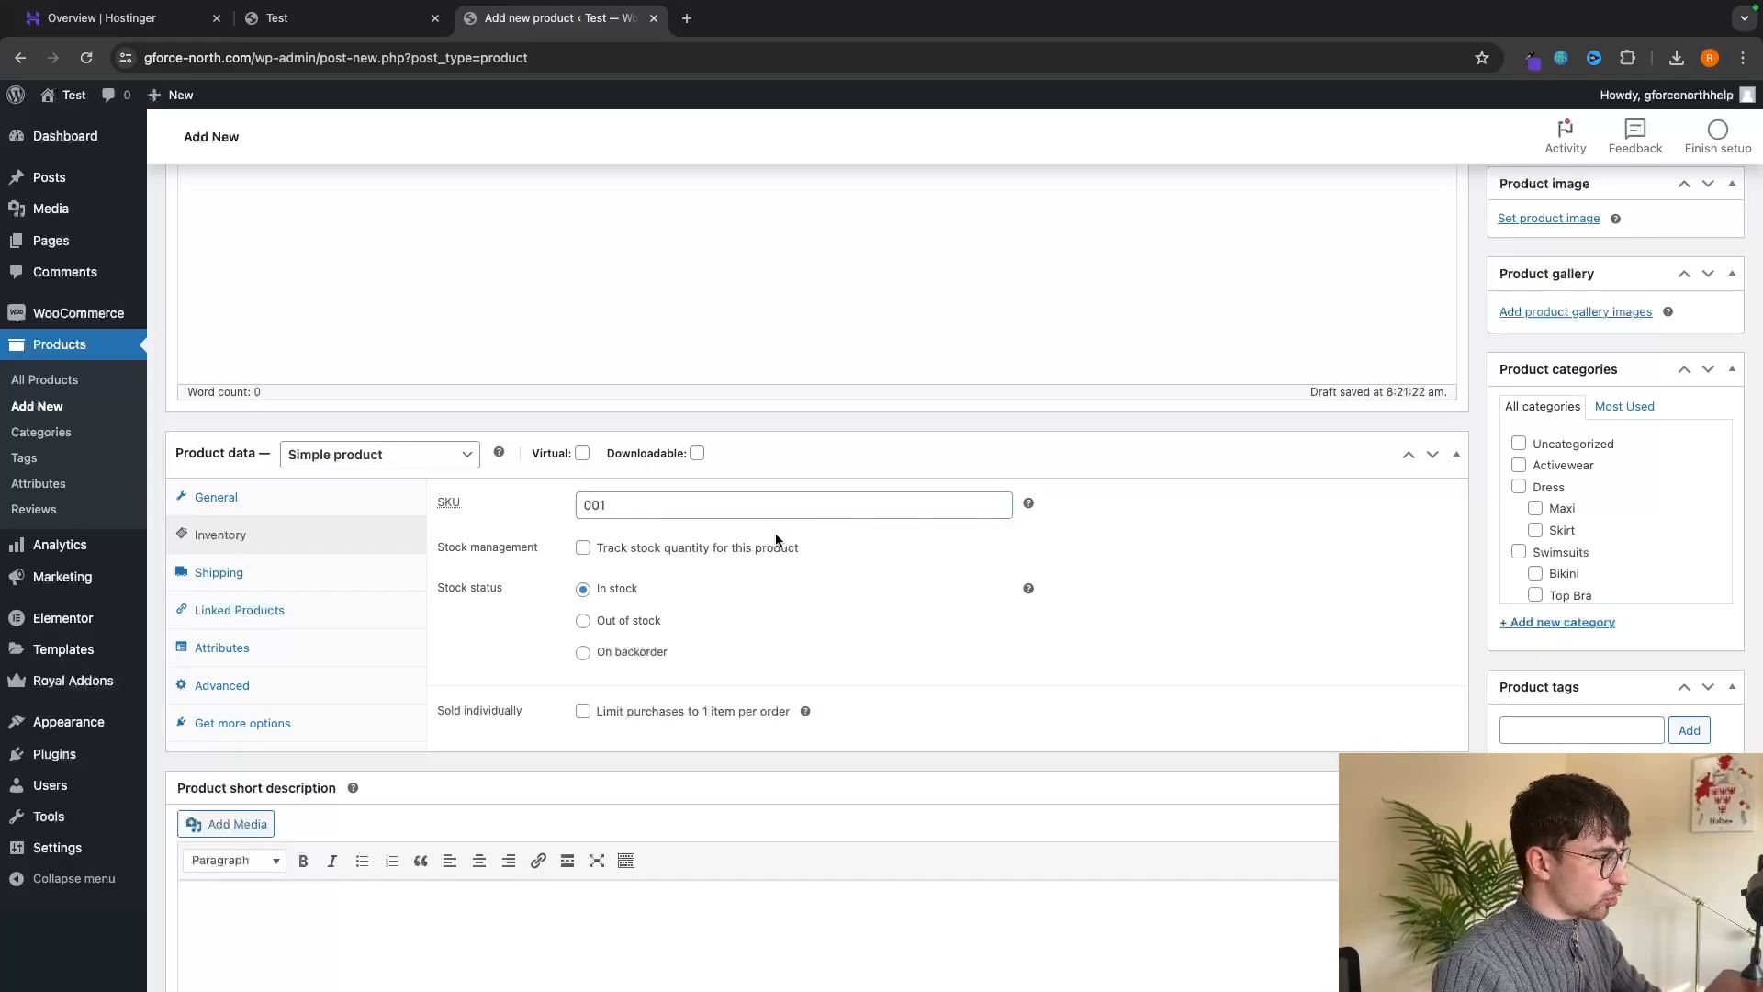
Turn on stock quantity tracking for the product and set the quantity to 999.
drag(438, 548, 529, 551)
click(574, 558)
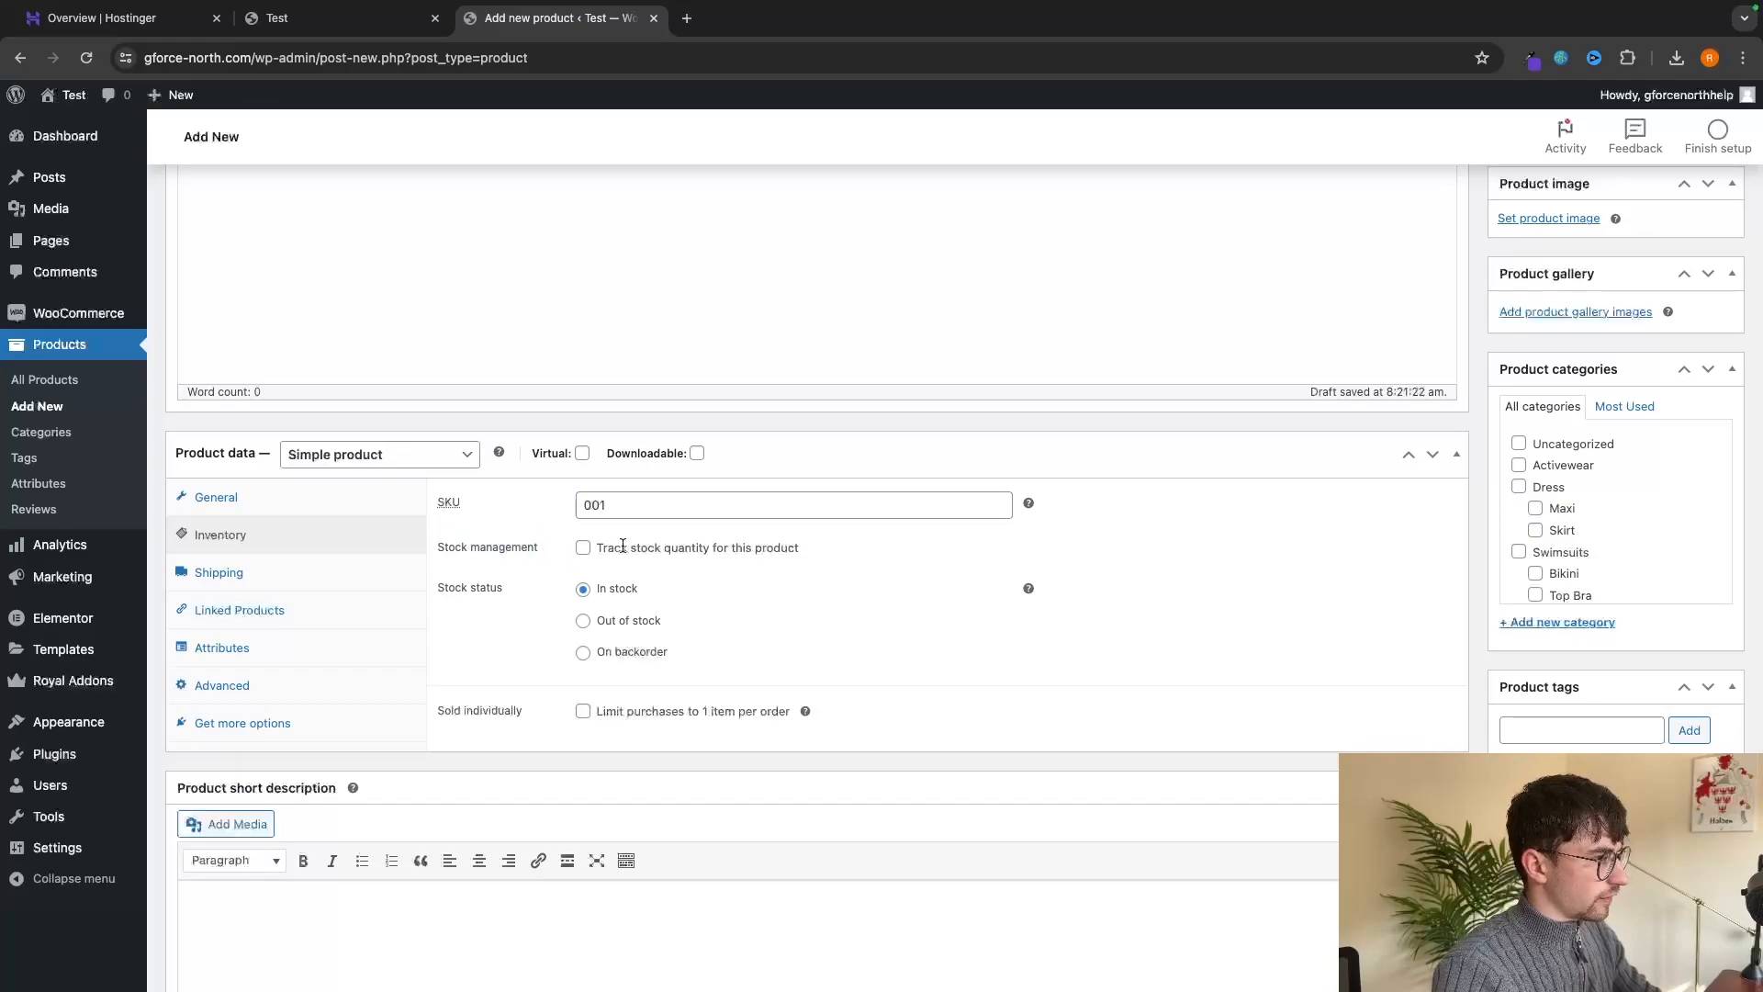
click(584, 549)
drag(597, 587, 574, 595)
text(9)
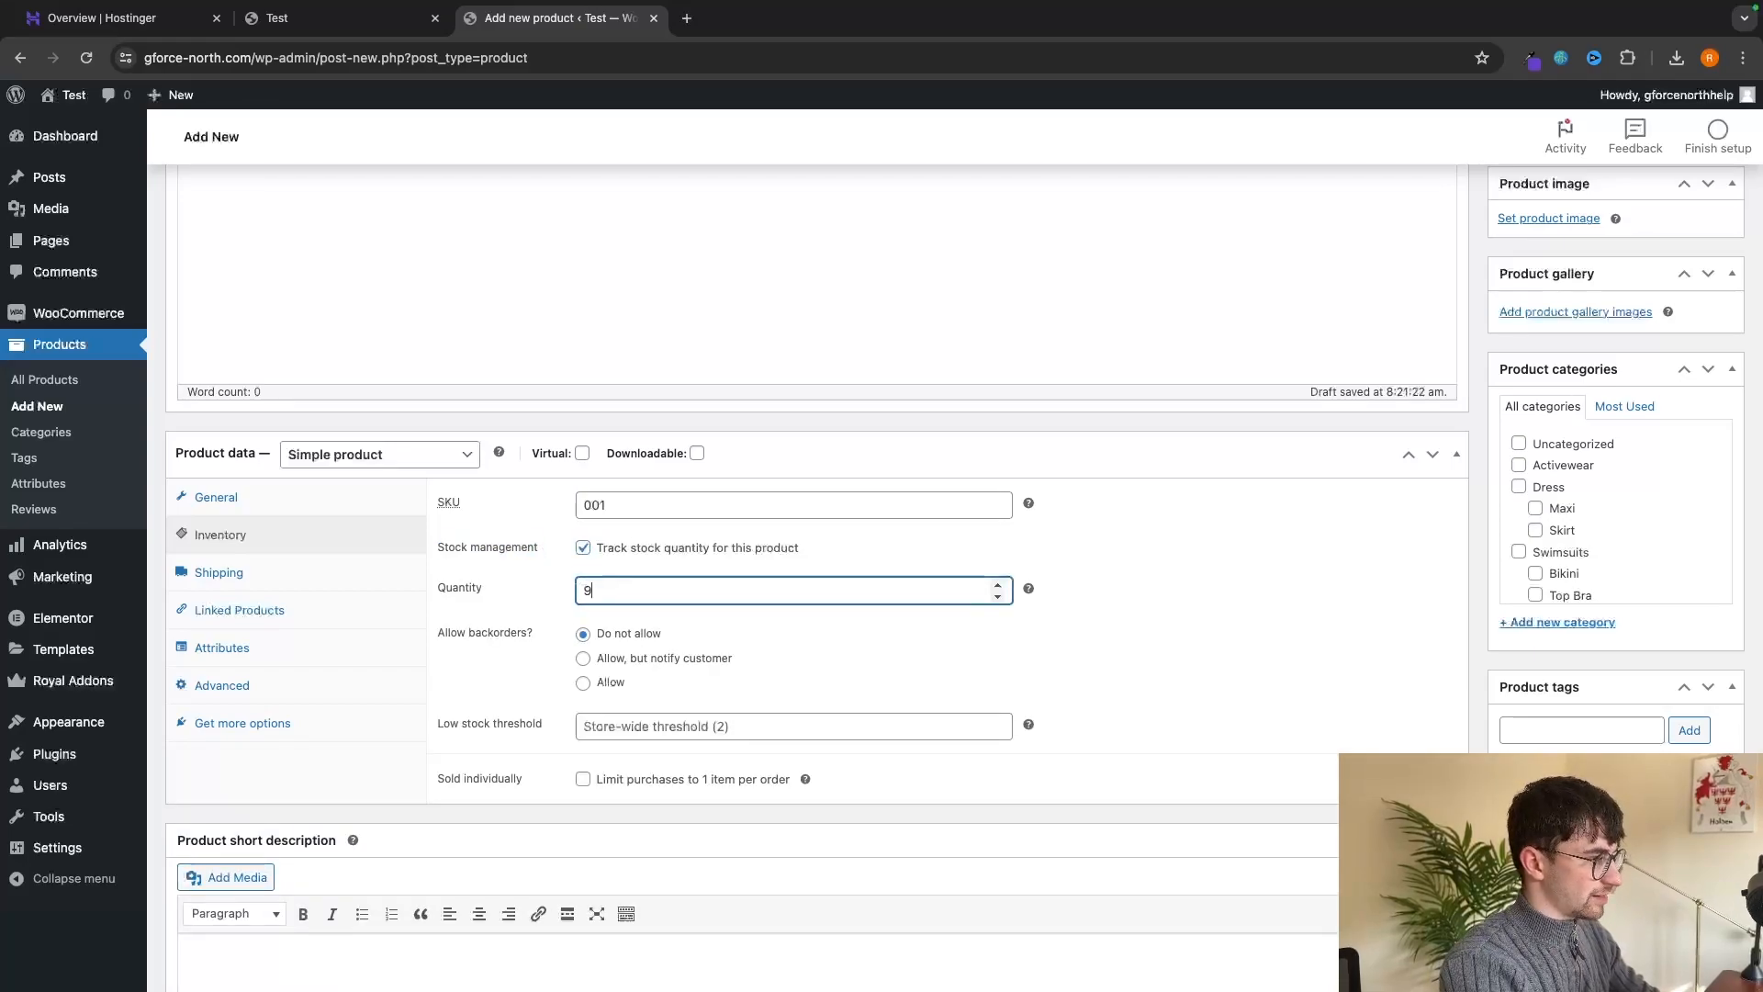
click(541, 582)
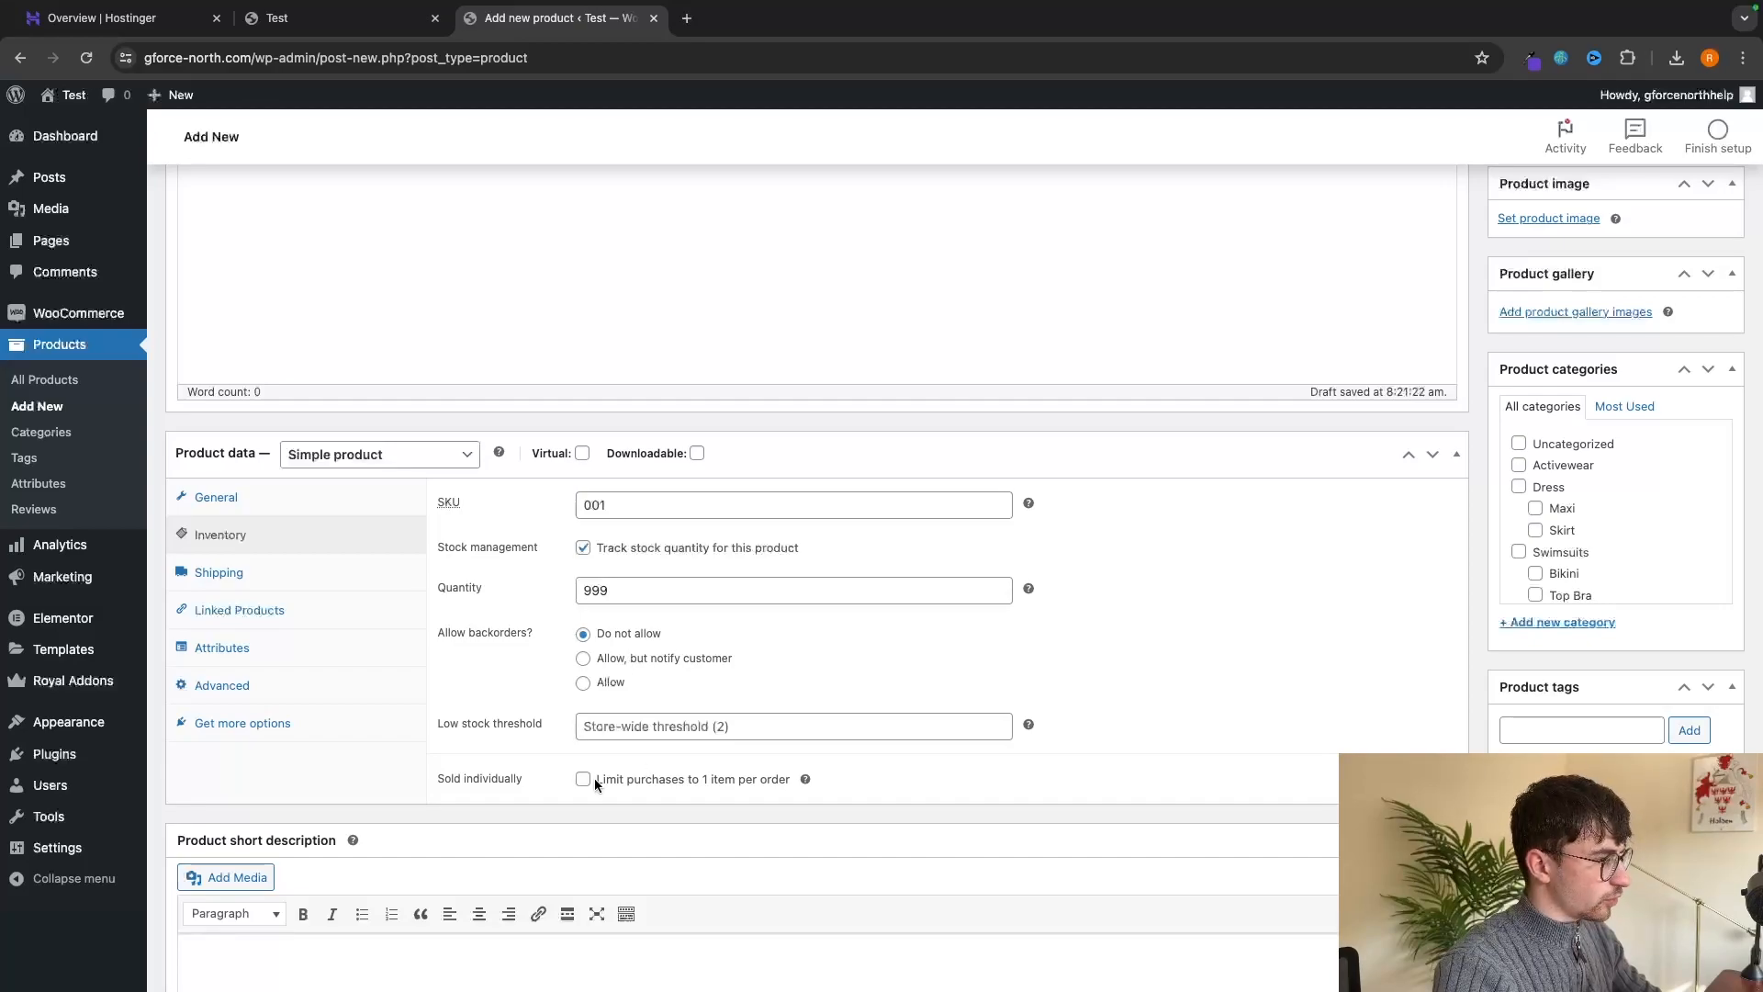
drag(595, 779, 769, 779)
click(845, 785)
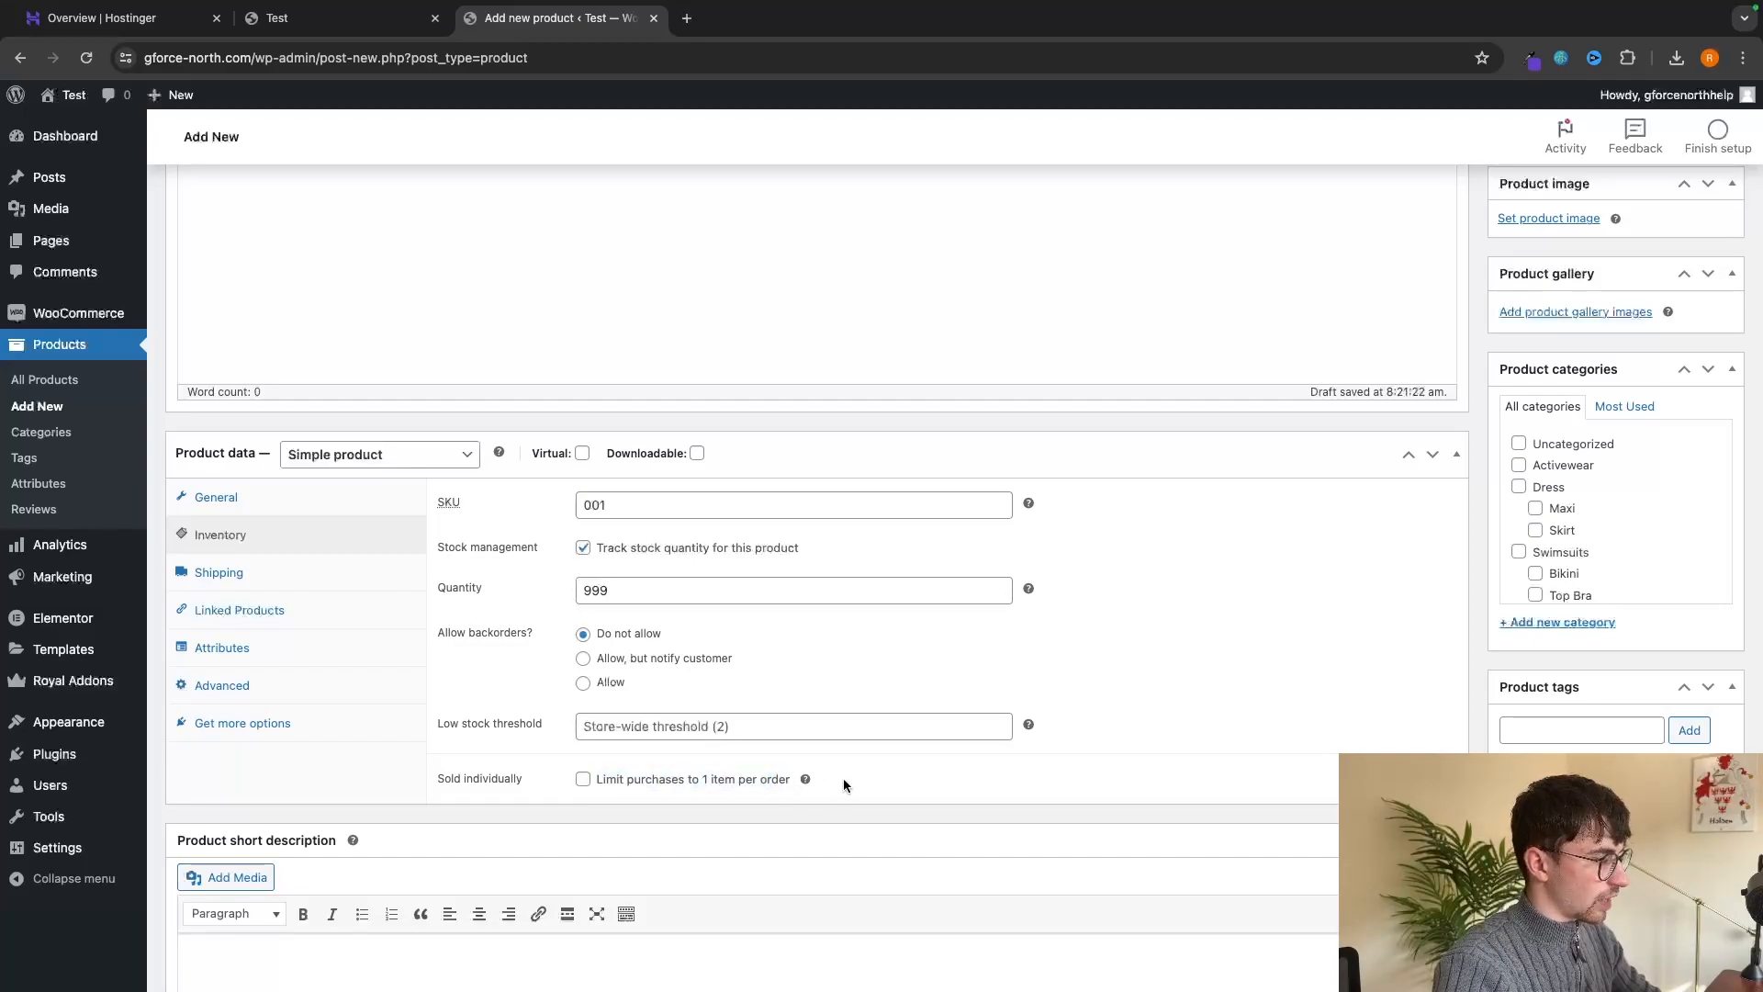
Set the product's shipping weight to 5 kg and open its linked products settings.
click(330, 580)
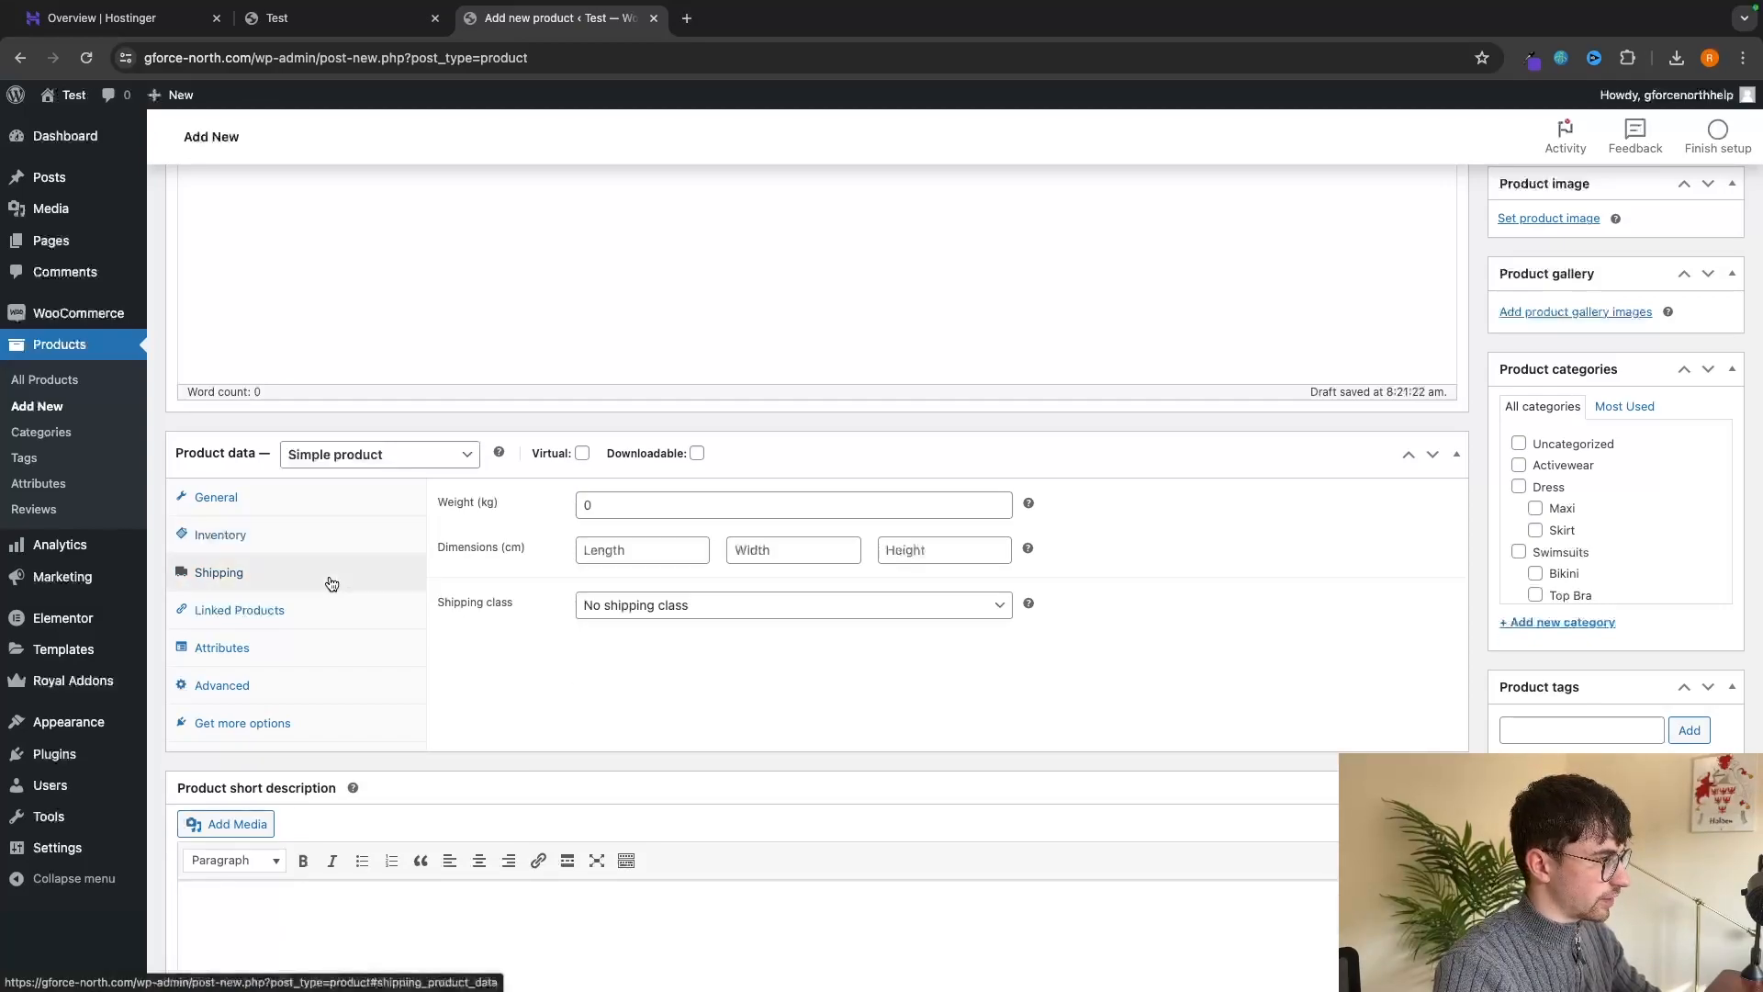
click(606, 504)
text(5)
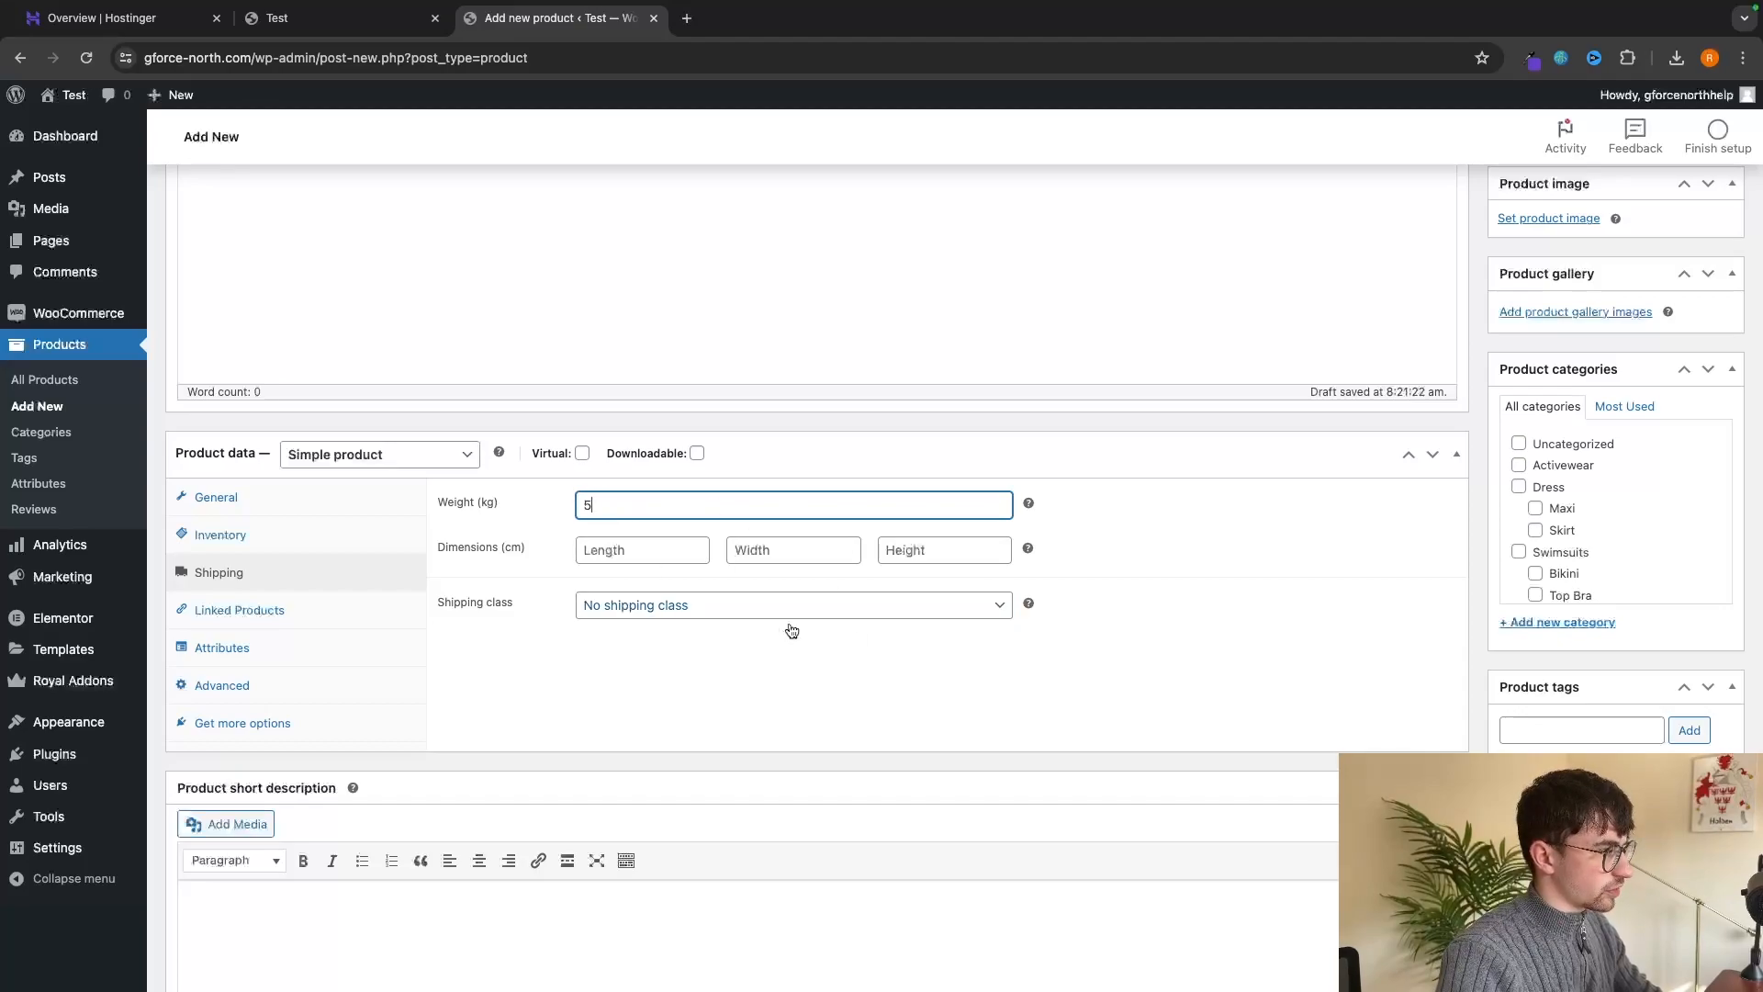
click(246, 610)
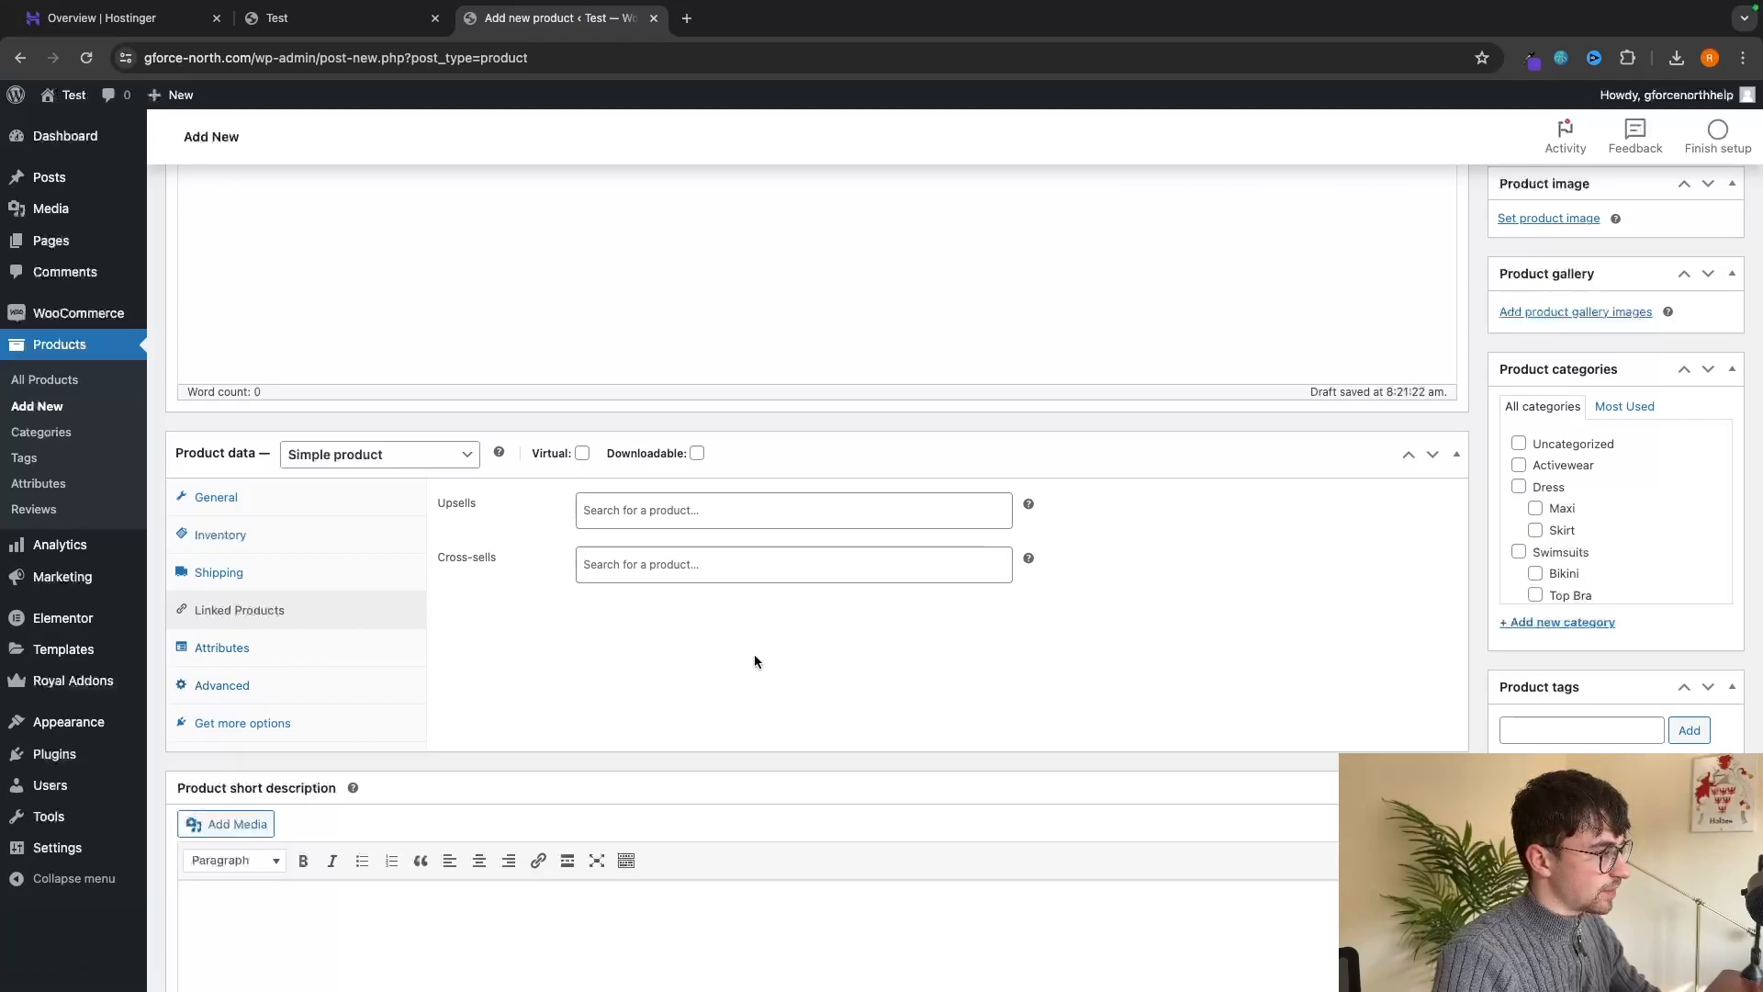
scroll(755, 661, down, 2)
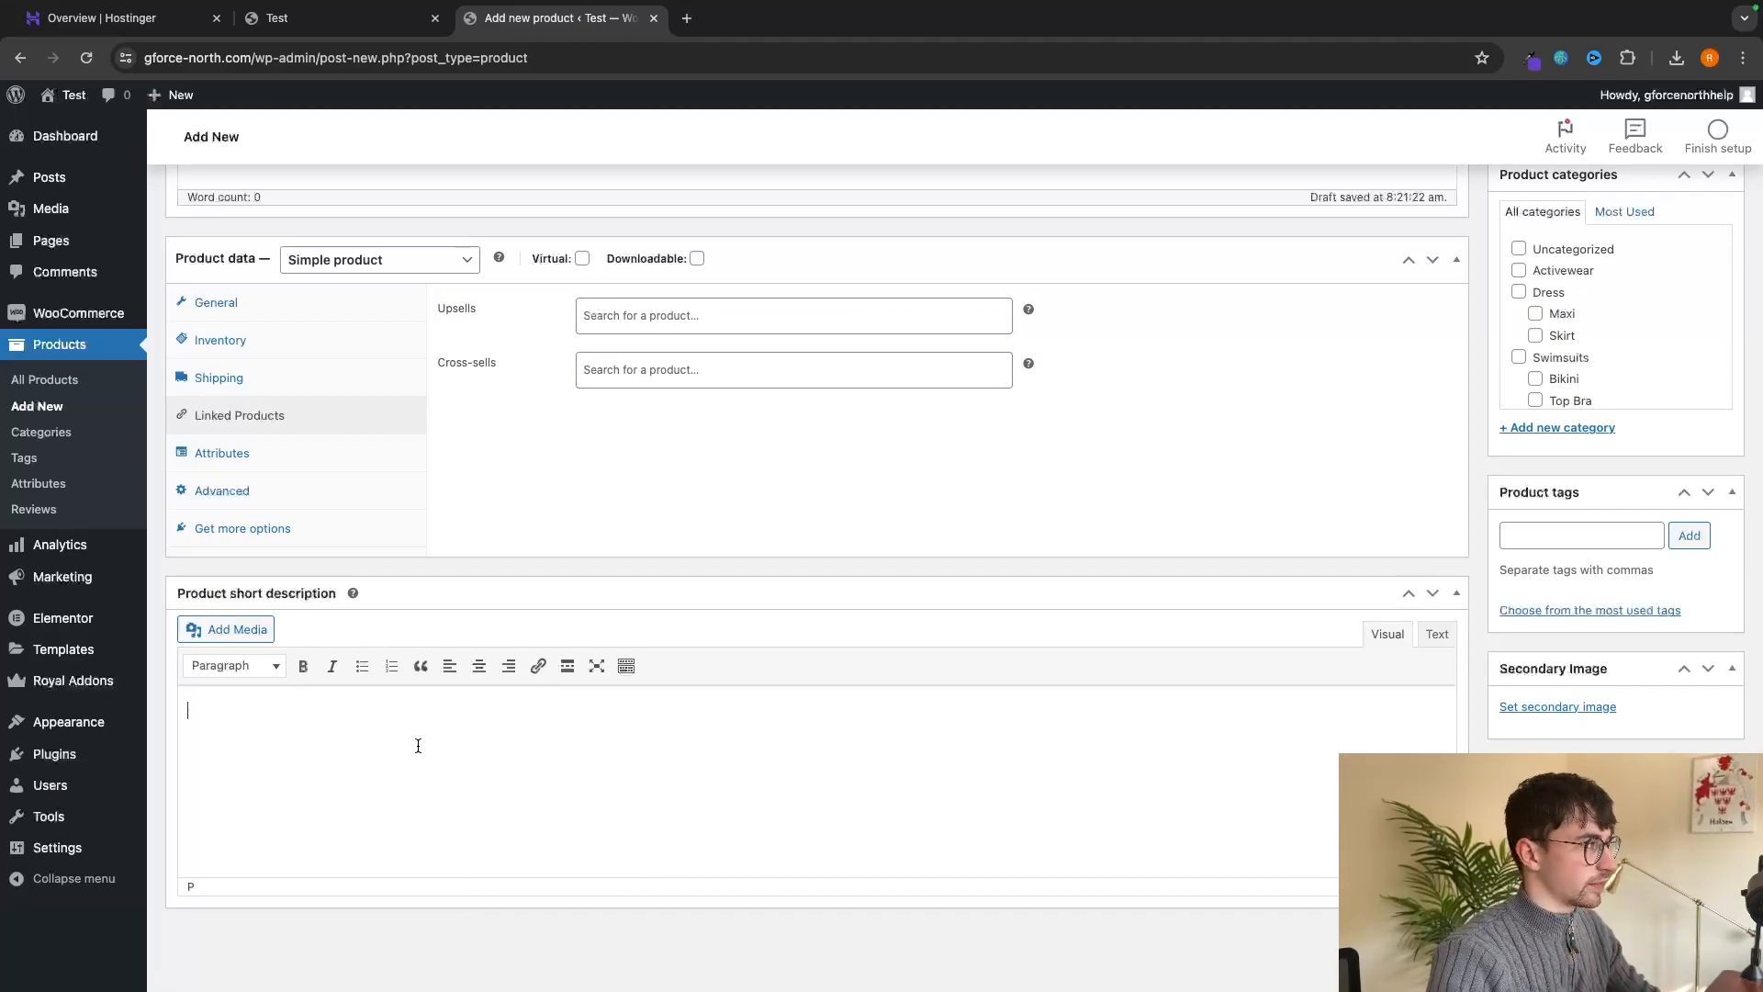
View the Shop page of the live site and return to the product editor.
click(340, 18)
scroll(823, 522, up, 15)
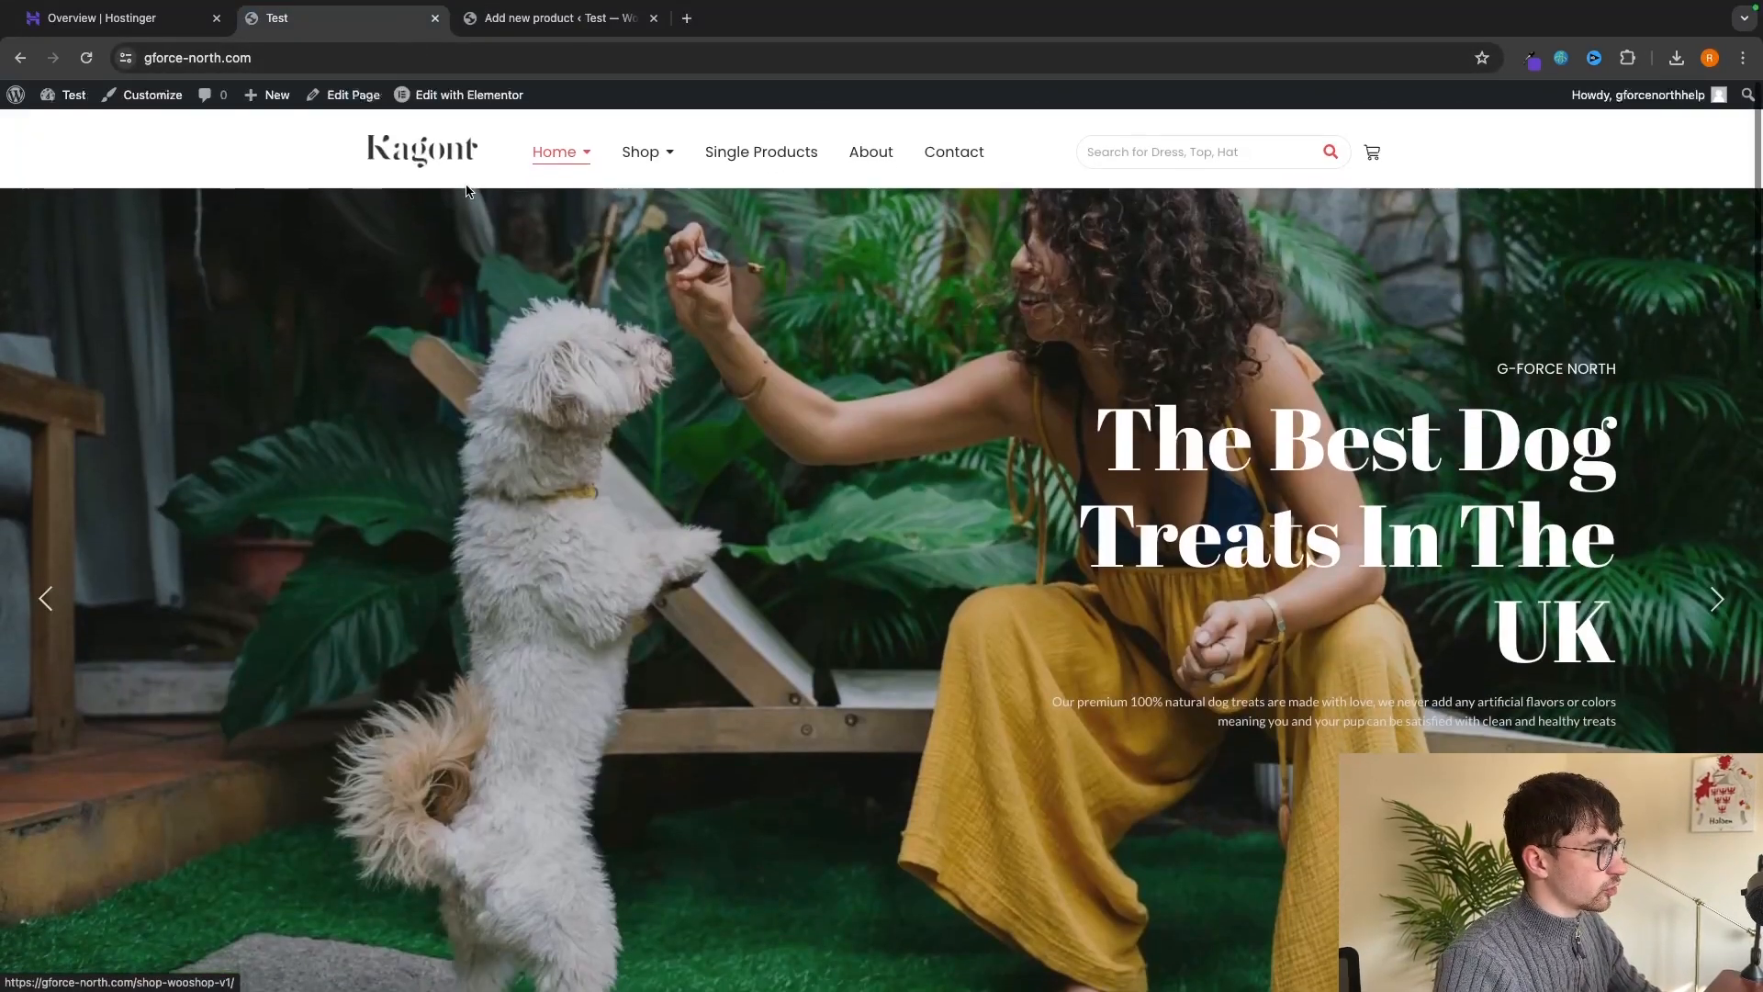
click(641, 155)
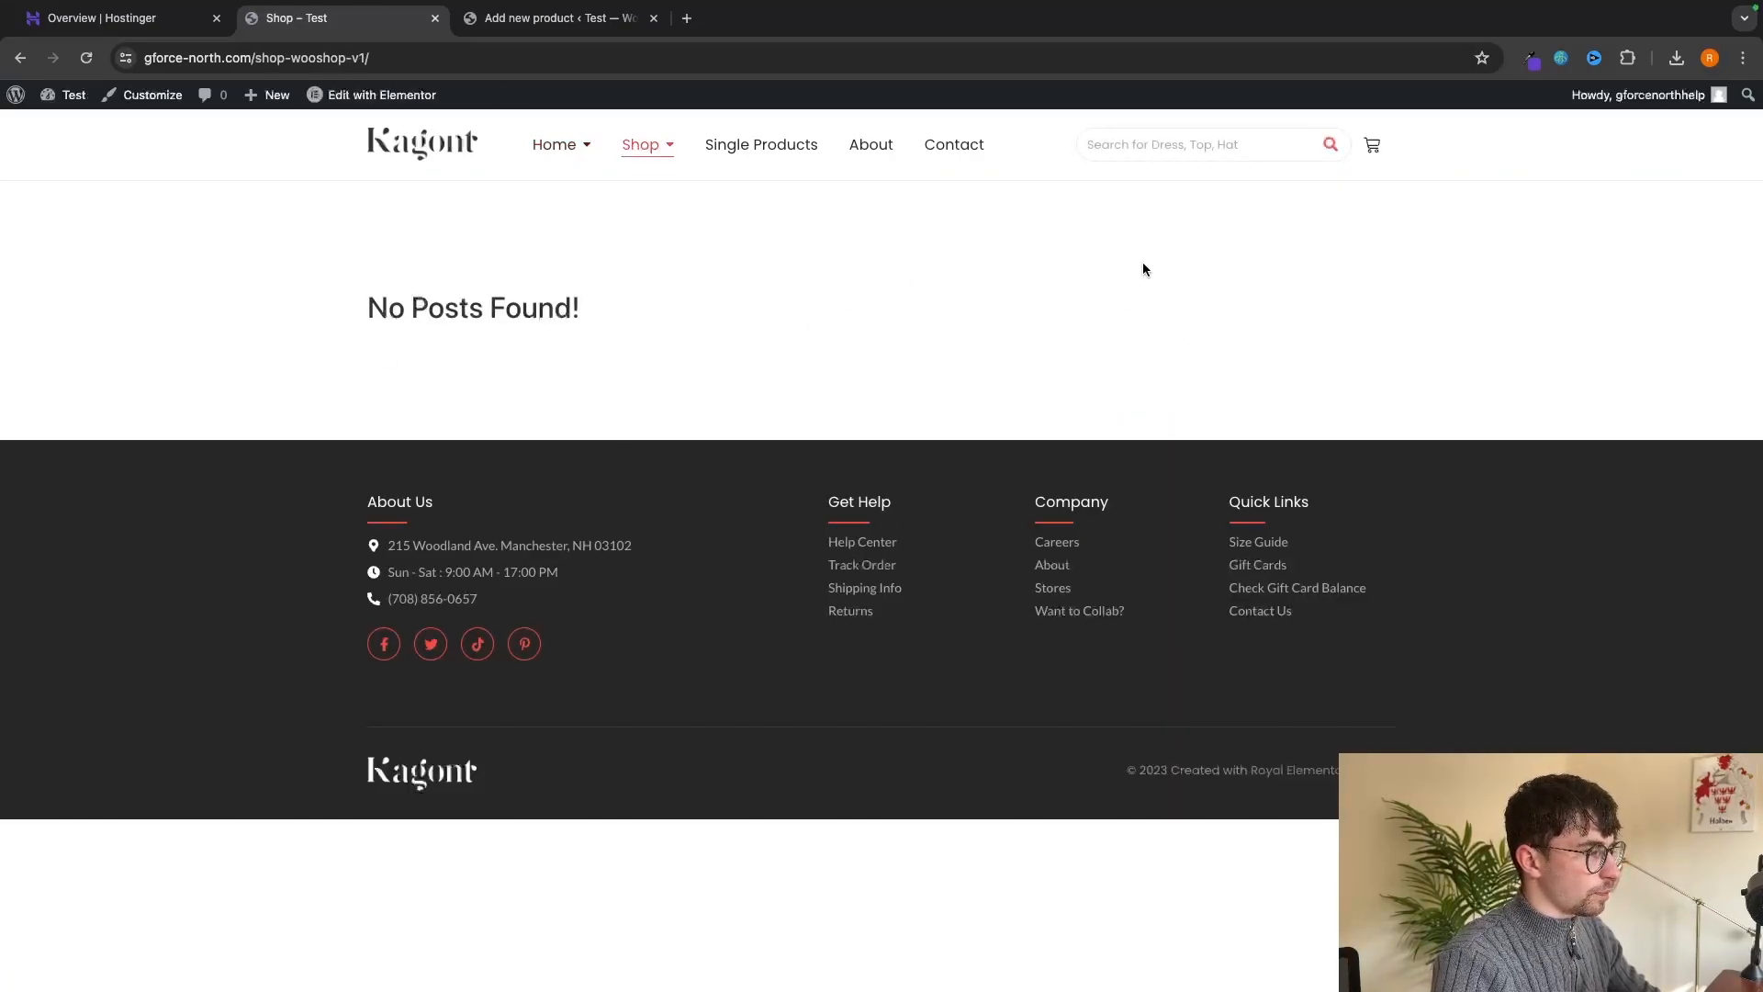
click(556, 18)
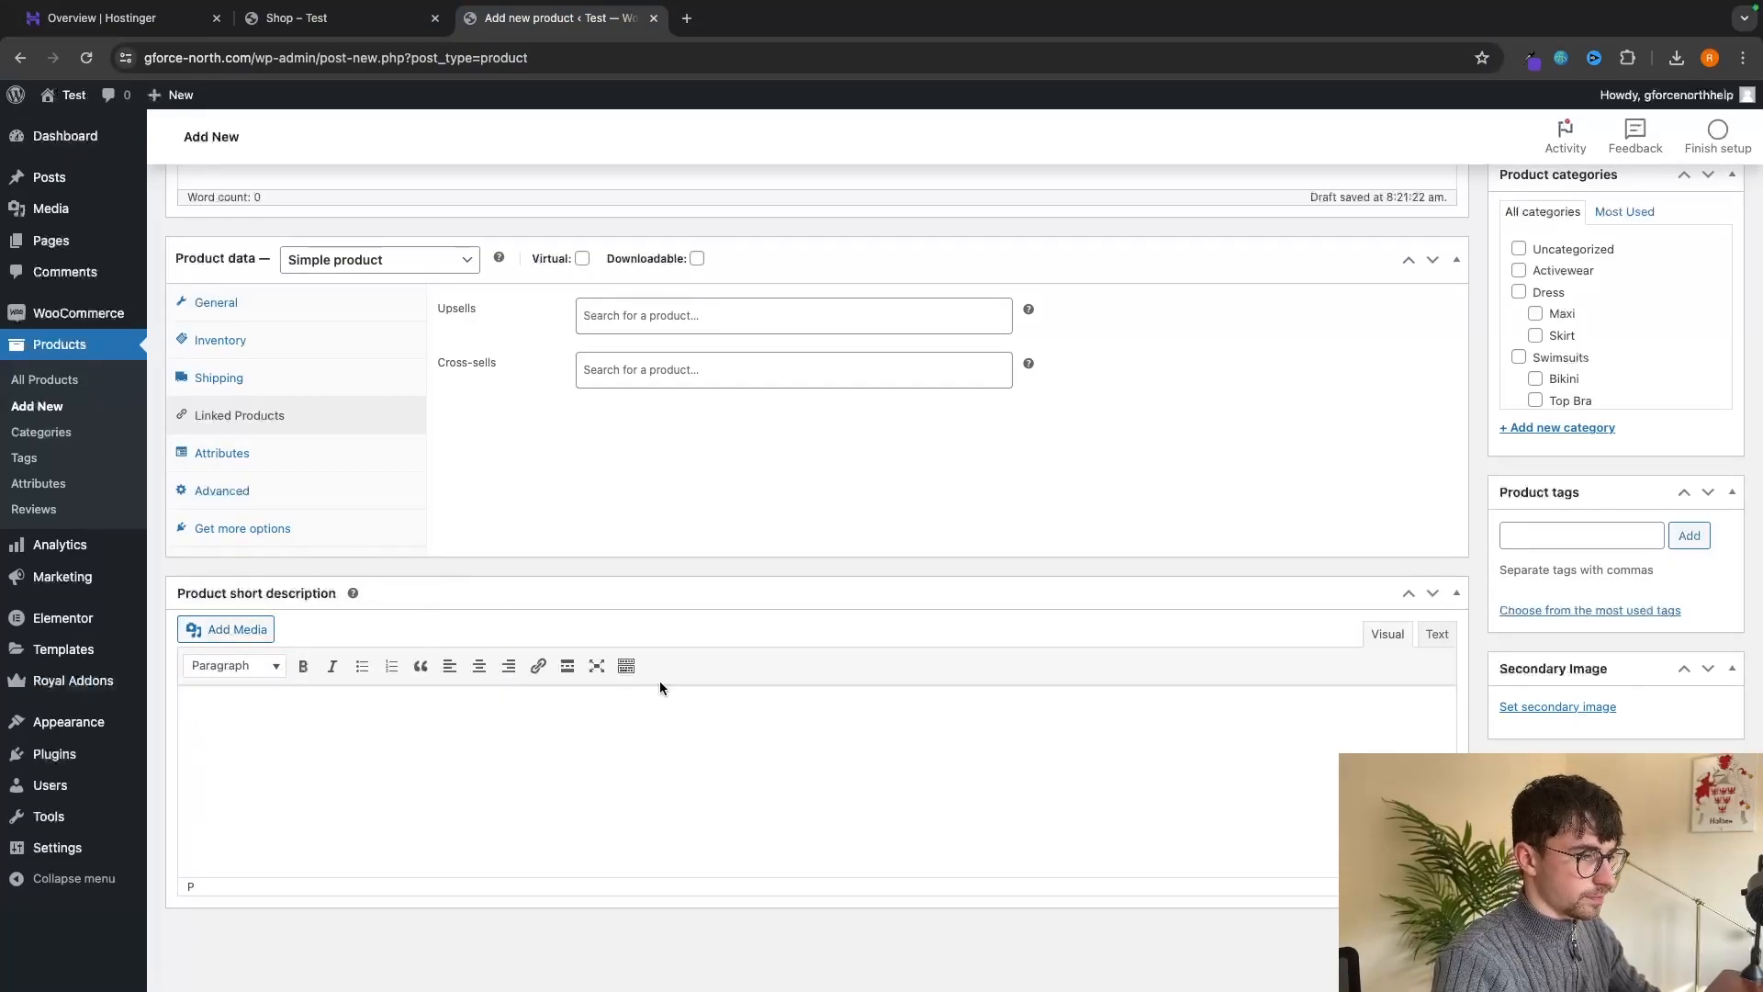
Set the media library photo of a paw-shaped biscuit held in front of a dog as the product image.
scroll(1047, 591, up, 10)
scroll(1047, 593, down, 1)
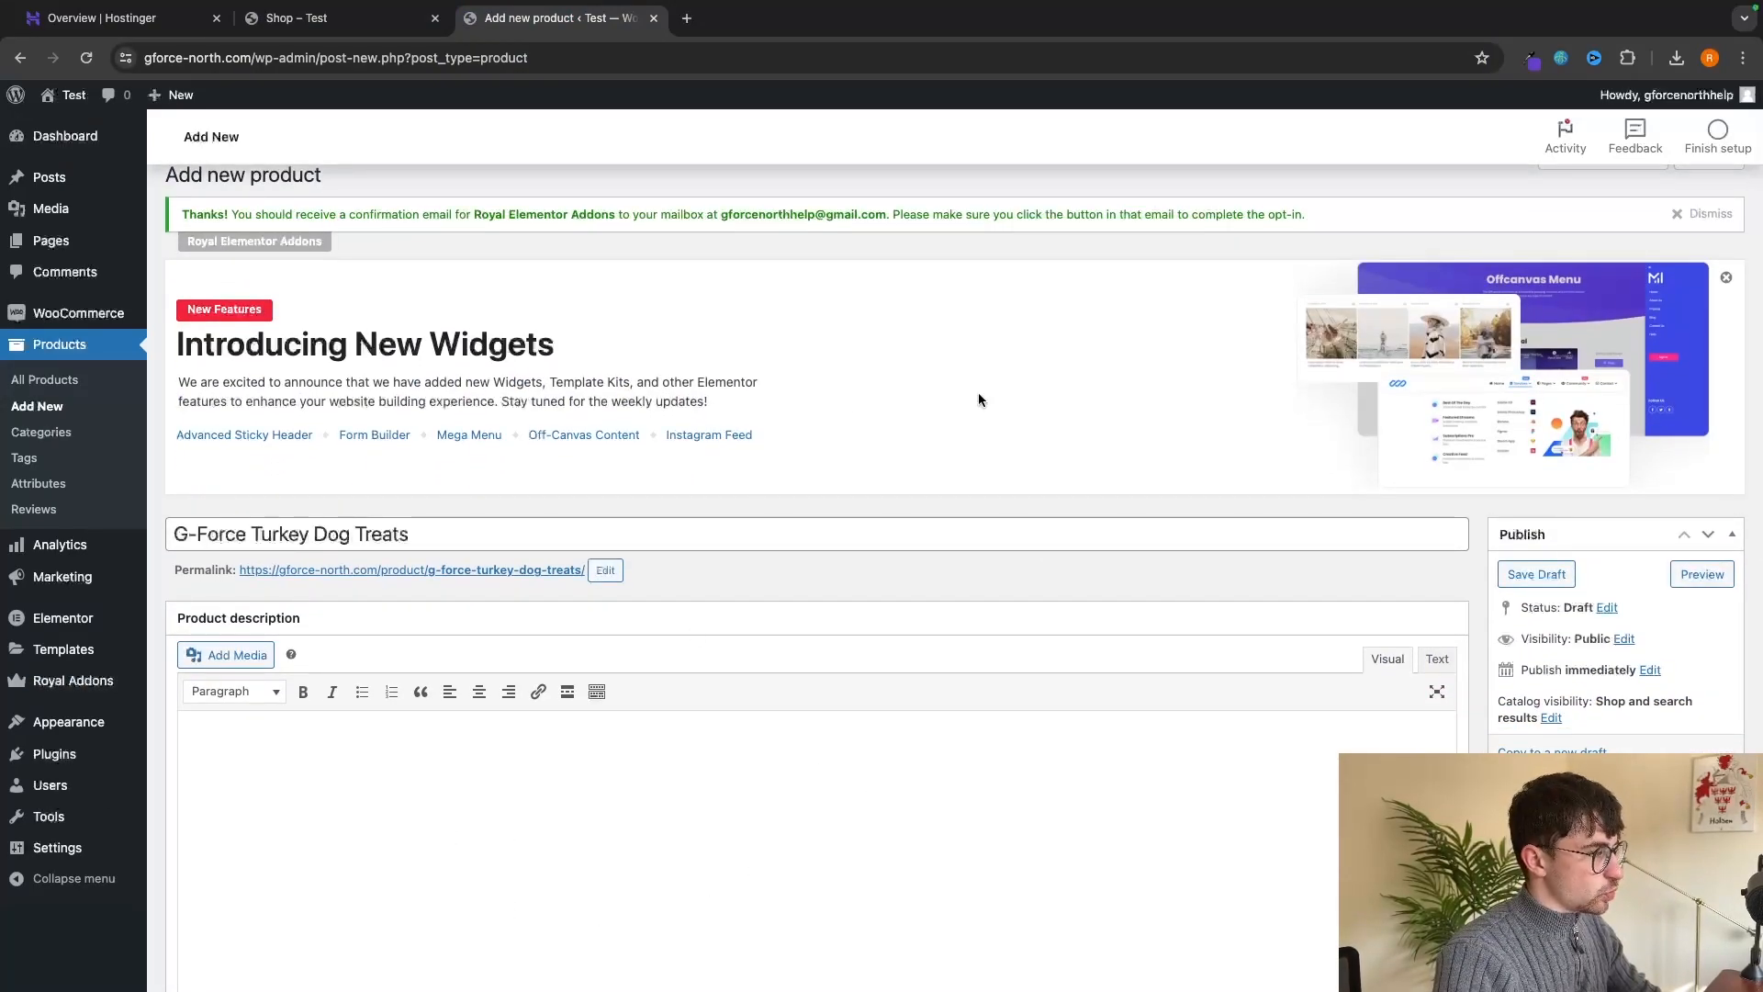
scroll(1056, 648, down, 3)
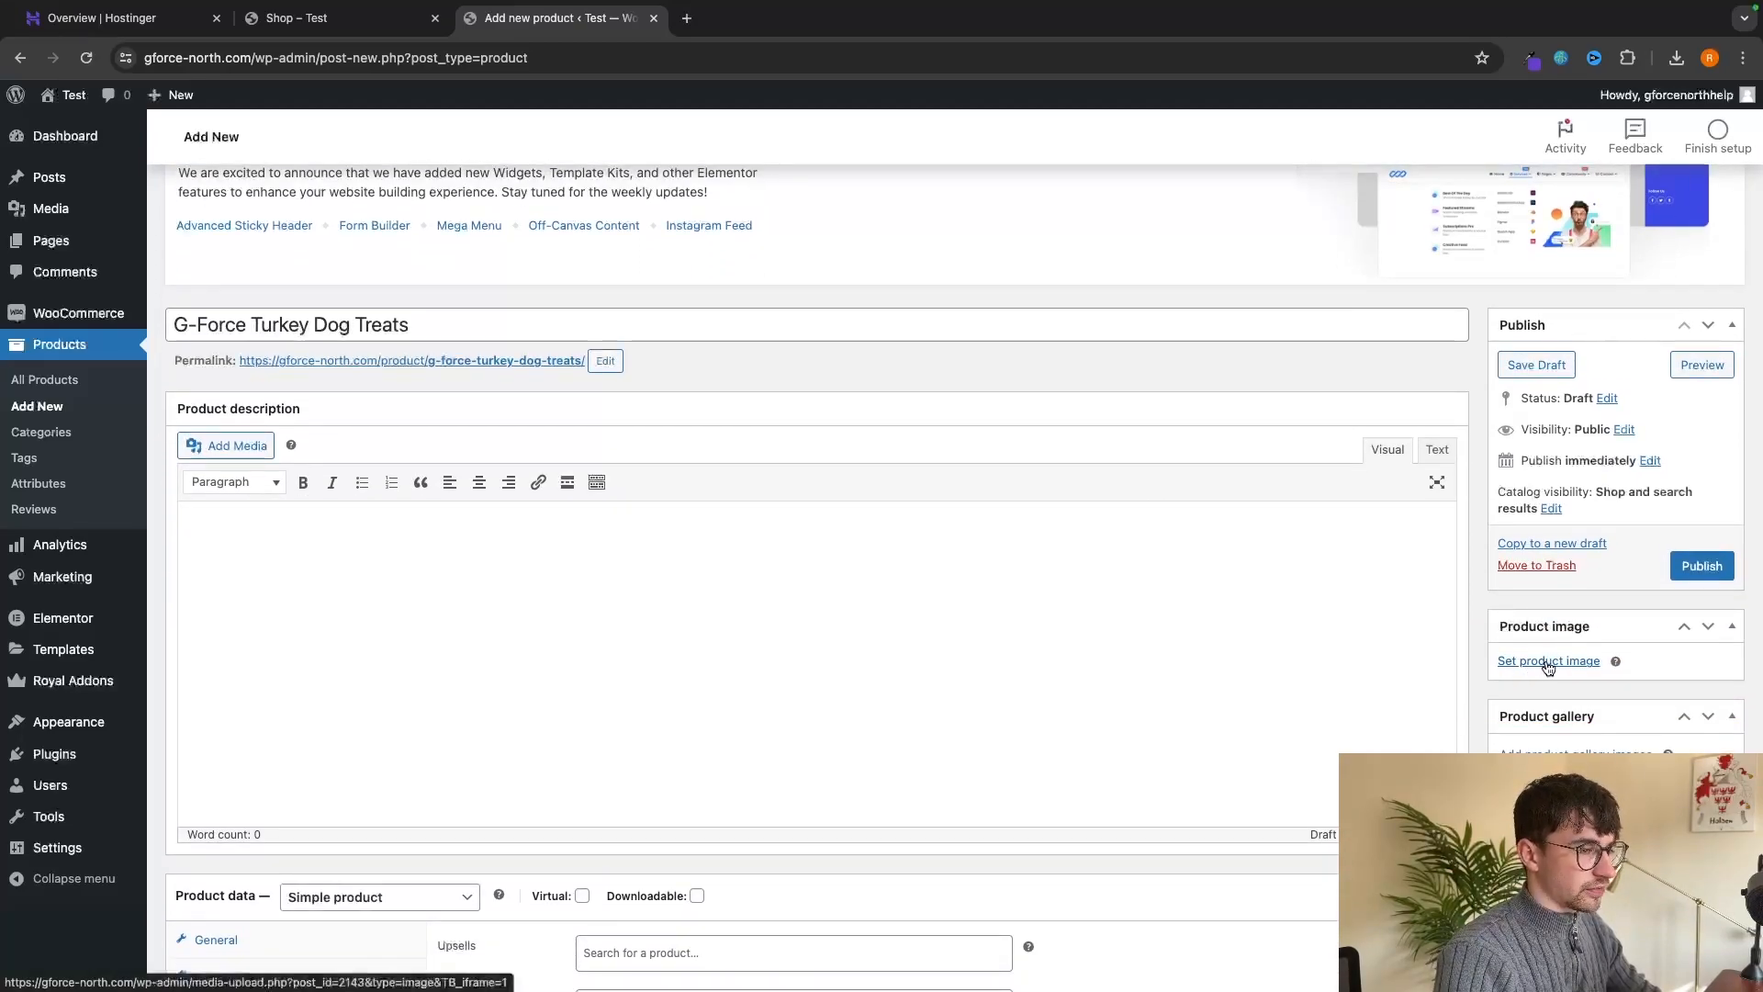
scroll(1570, 672, down, 3)
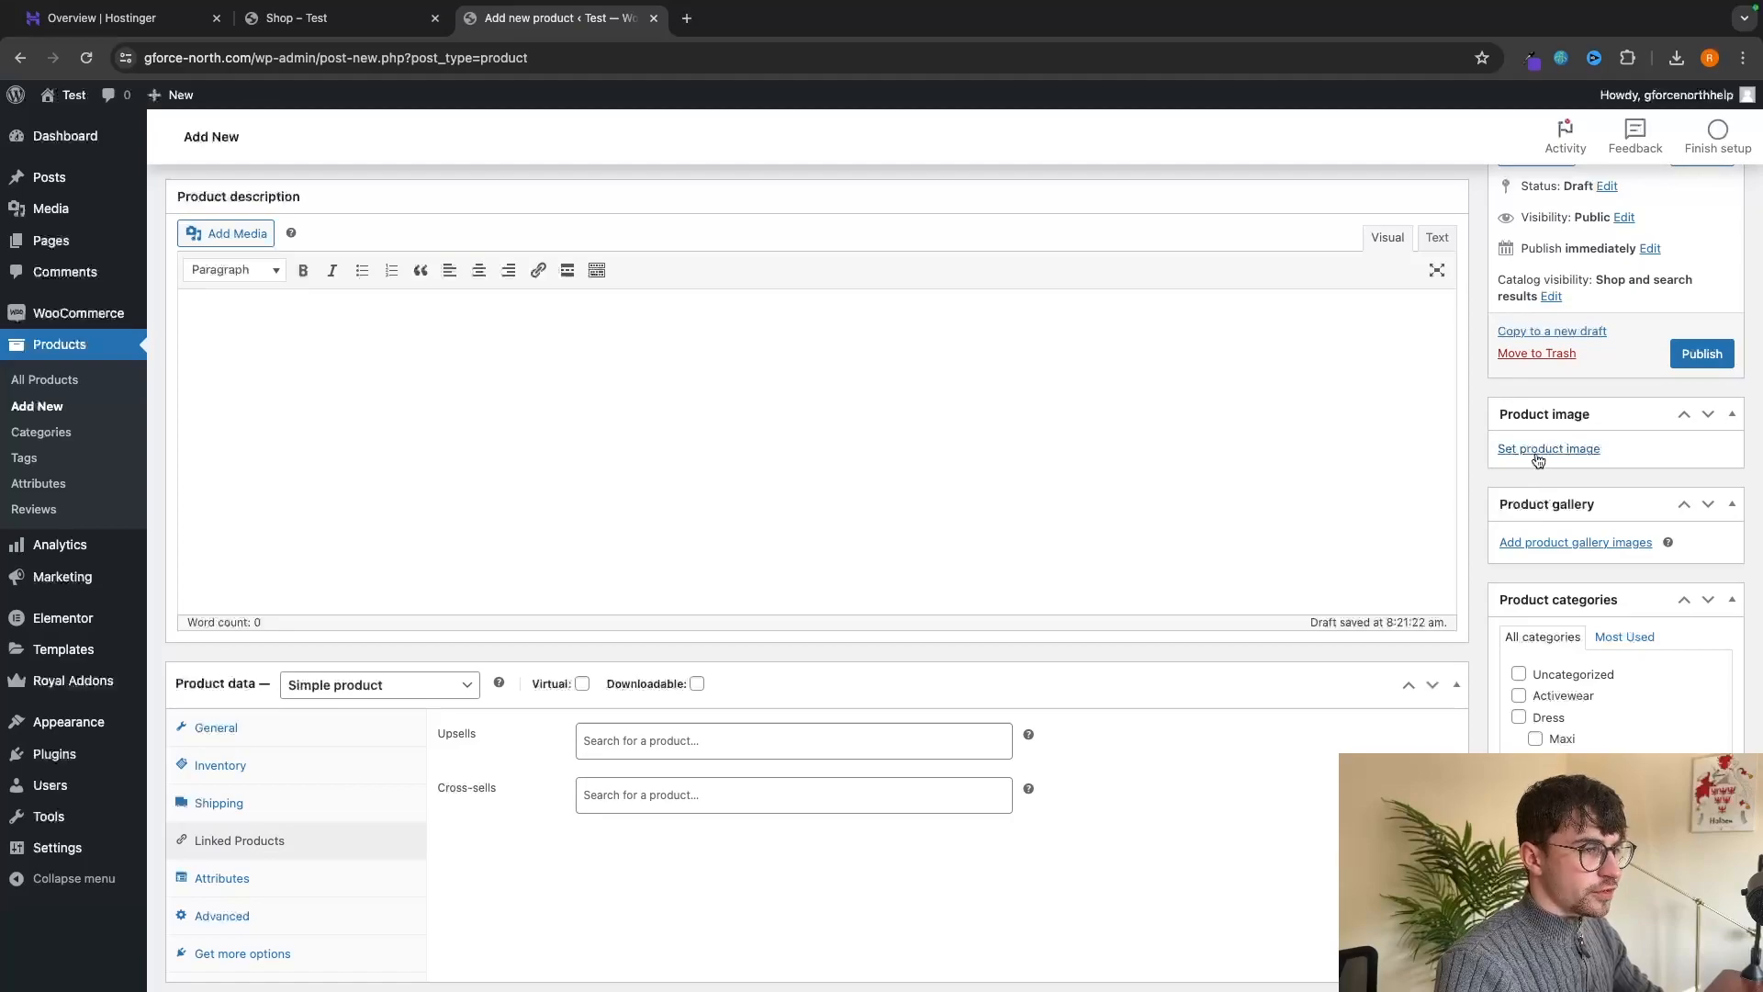
click(1537, 450)
click(77, 319)
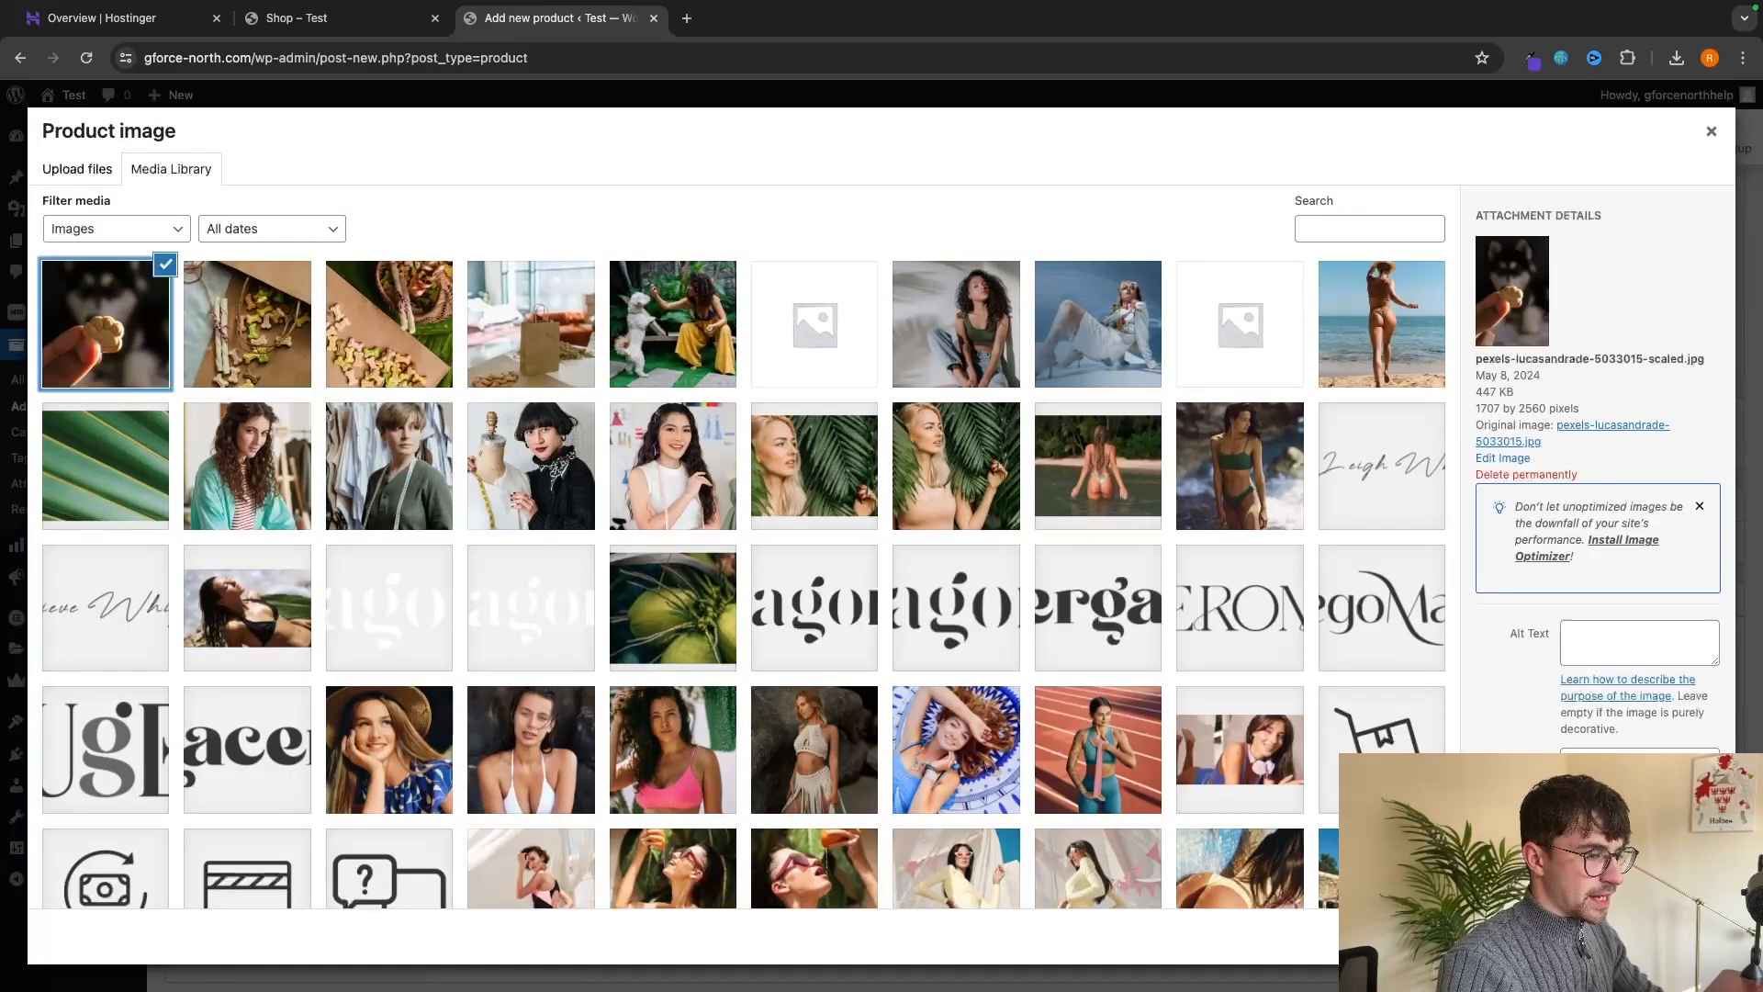
click(1660, 937)
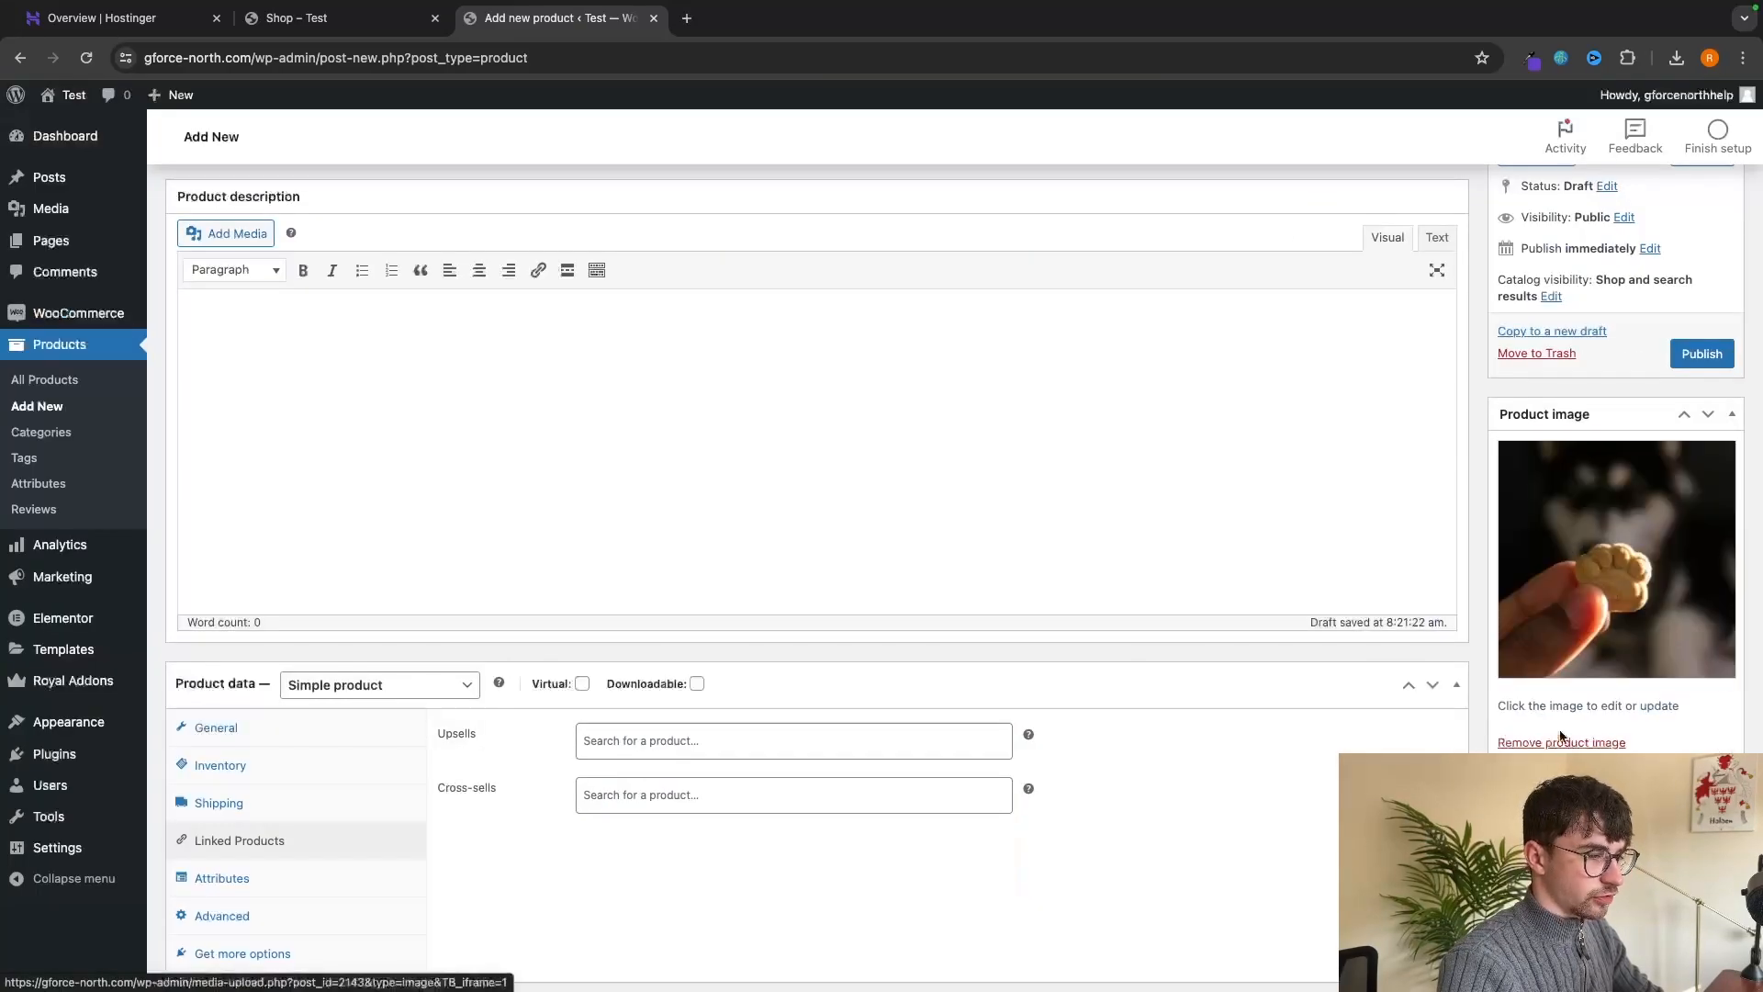
Add the third media library photo, treats spilling from brown paper, to the product gallery.
scroll(1562, 708, down, 2)
click(1559, 703)
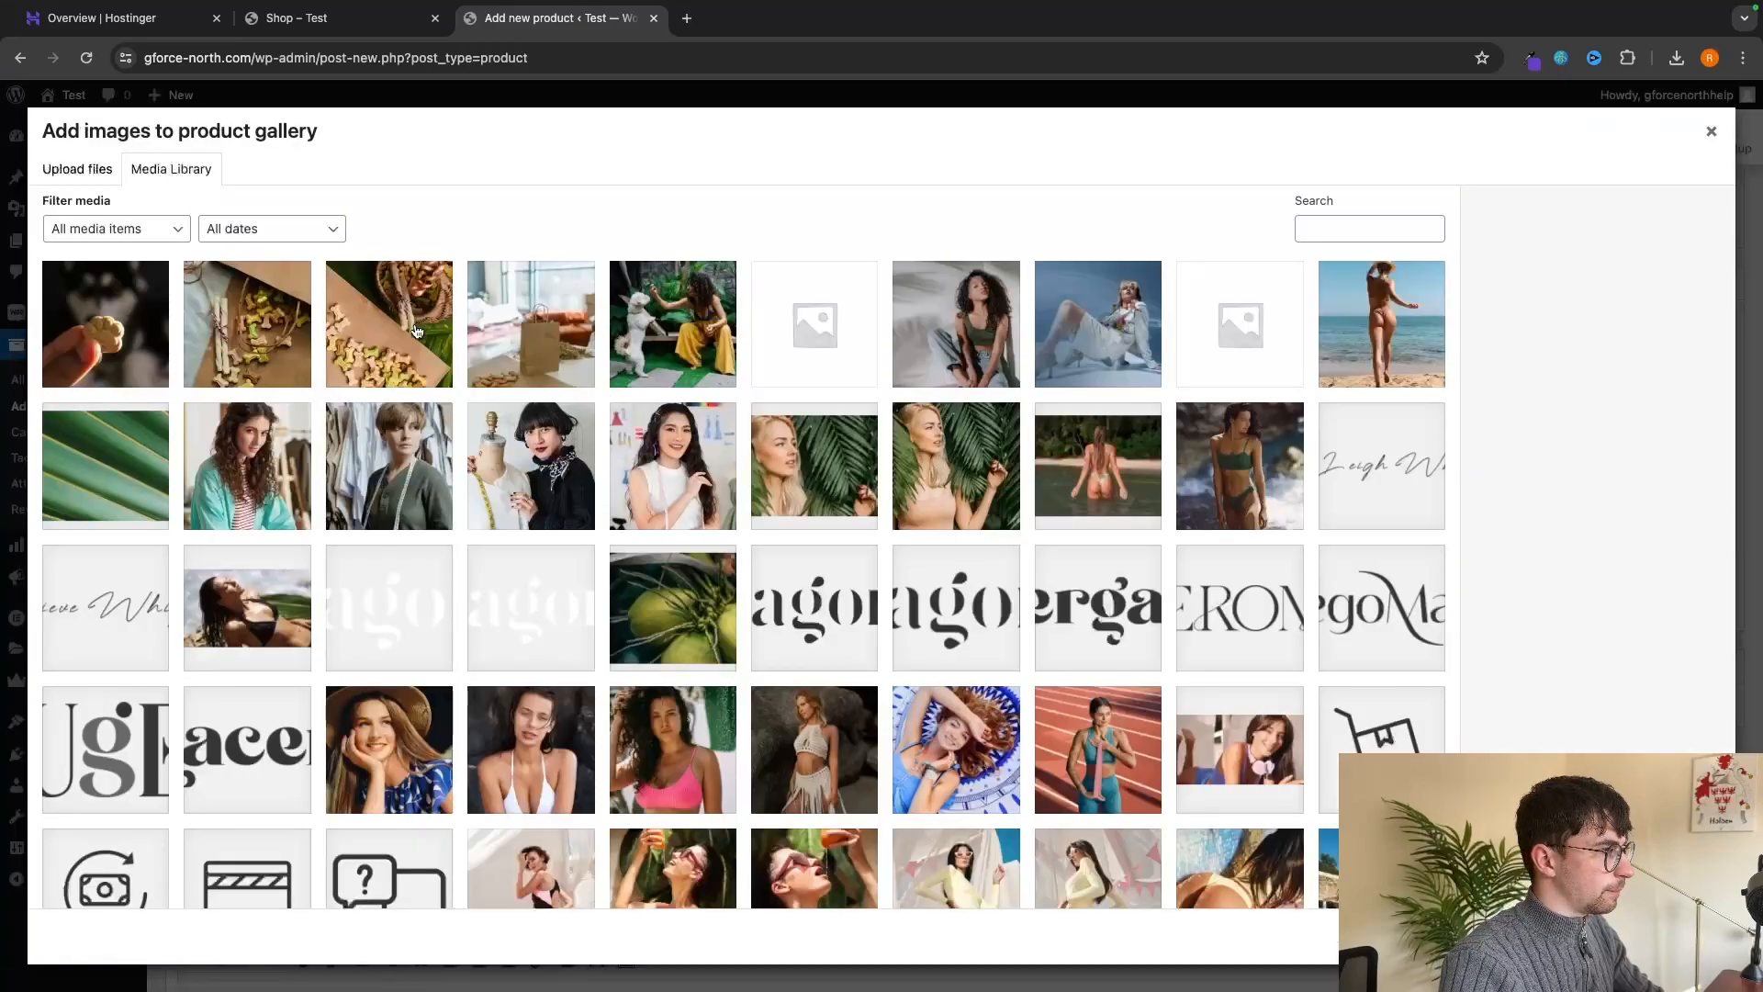
click(414, 331)
click(297, 333)
click(138, 327)
click(354, 328)
click(253, 326)
click(344, 347)
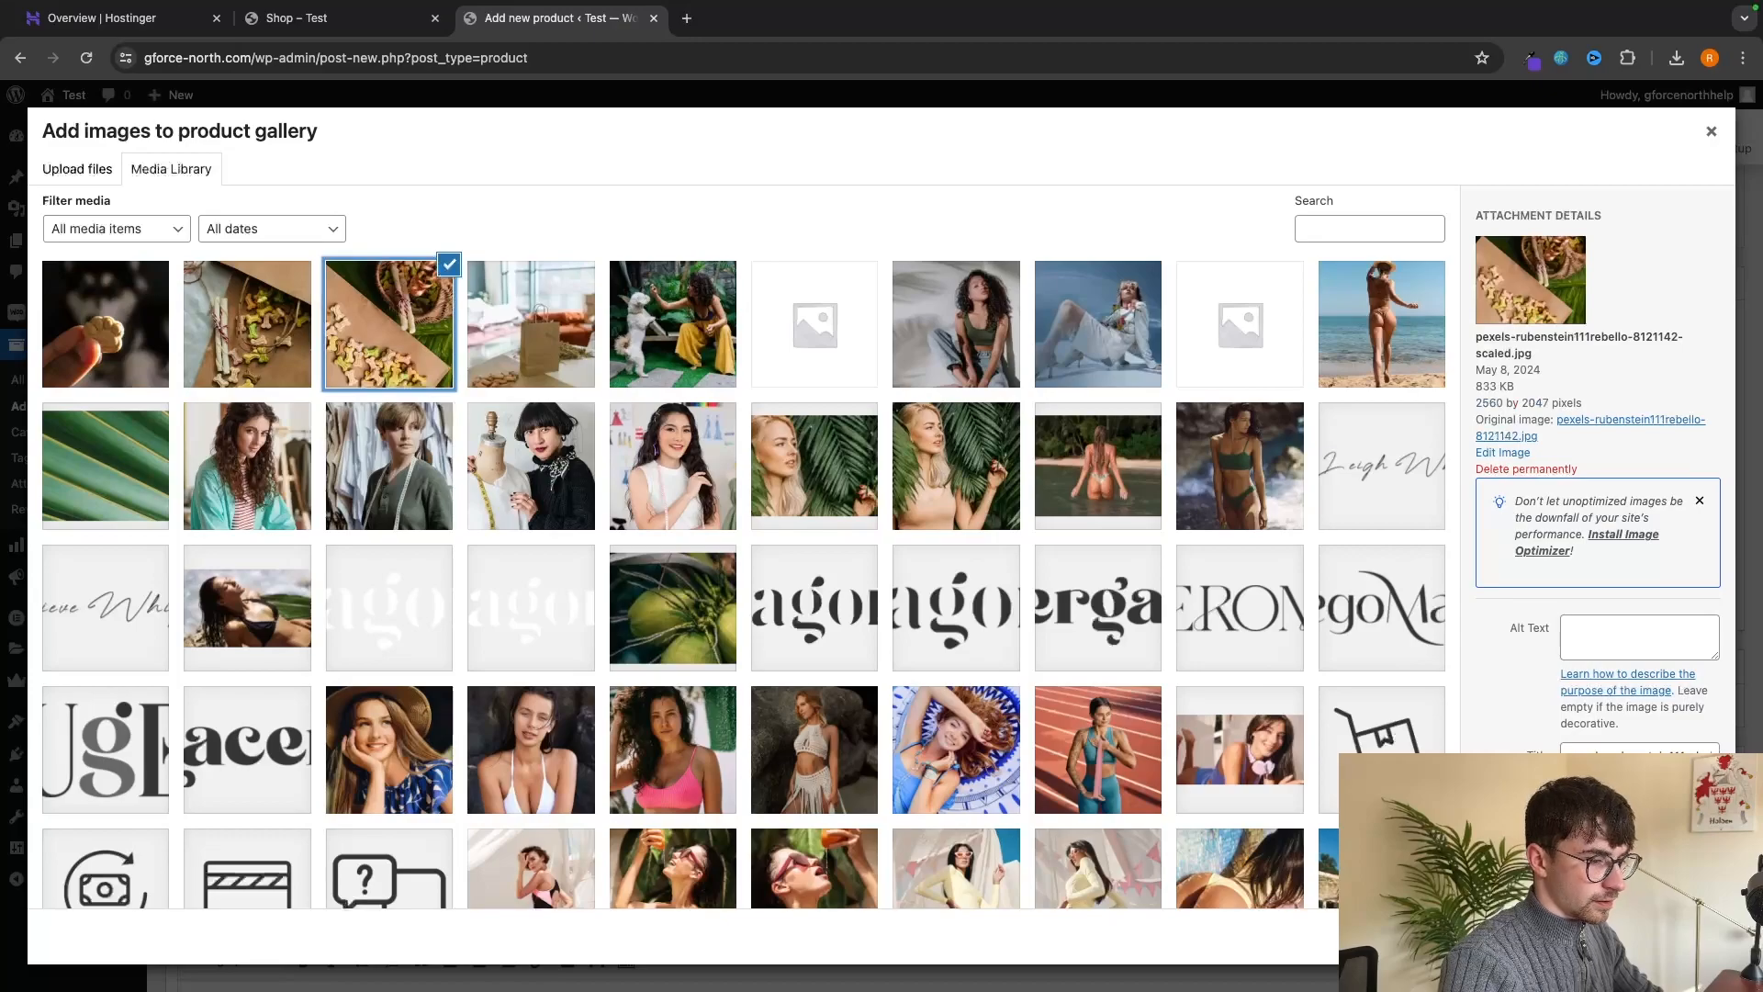
click(1669, 936)
Add the second treats photo and the brown paper bag photo from the media library to the product gallery.
click(1561, 792)
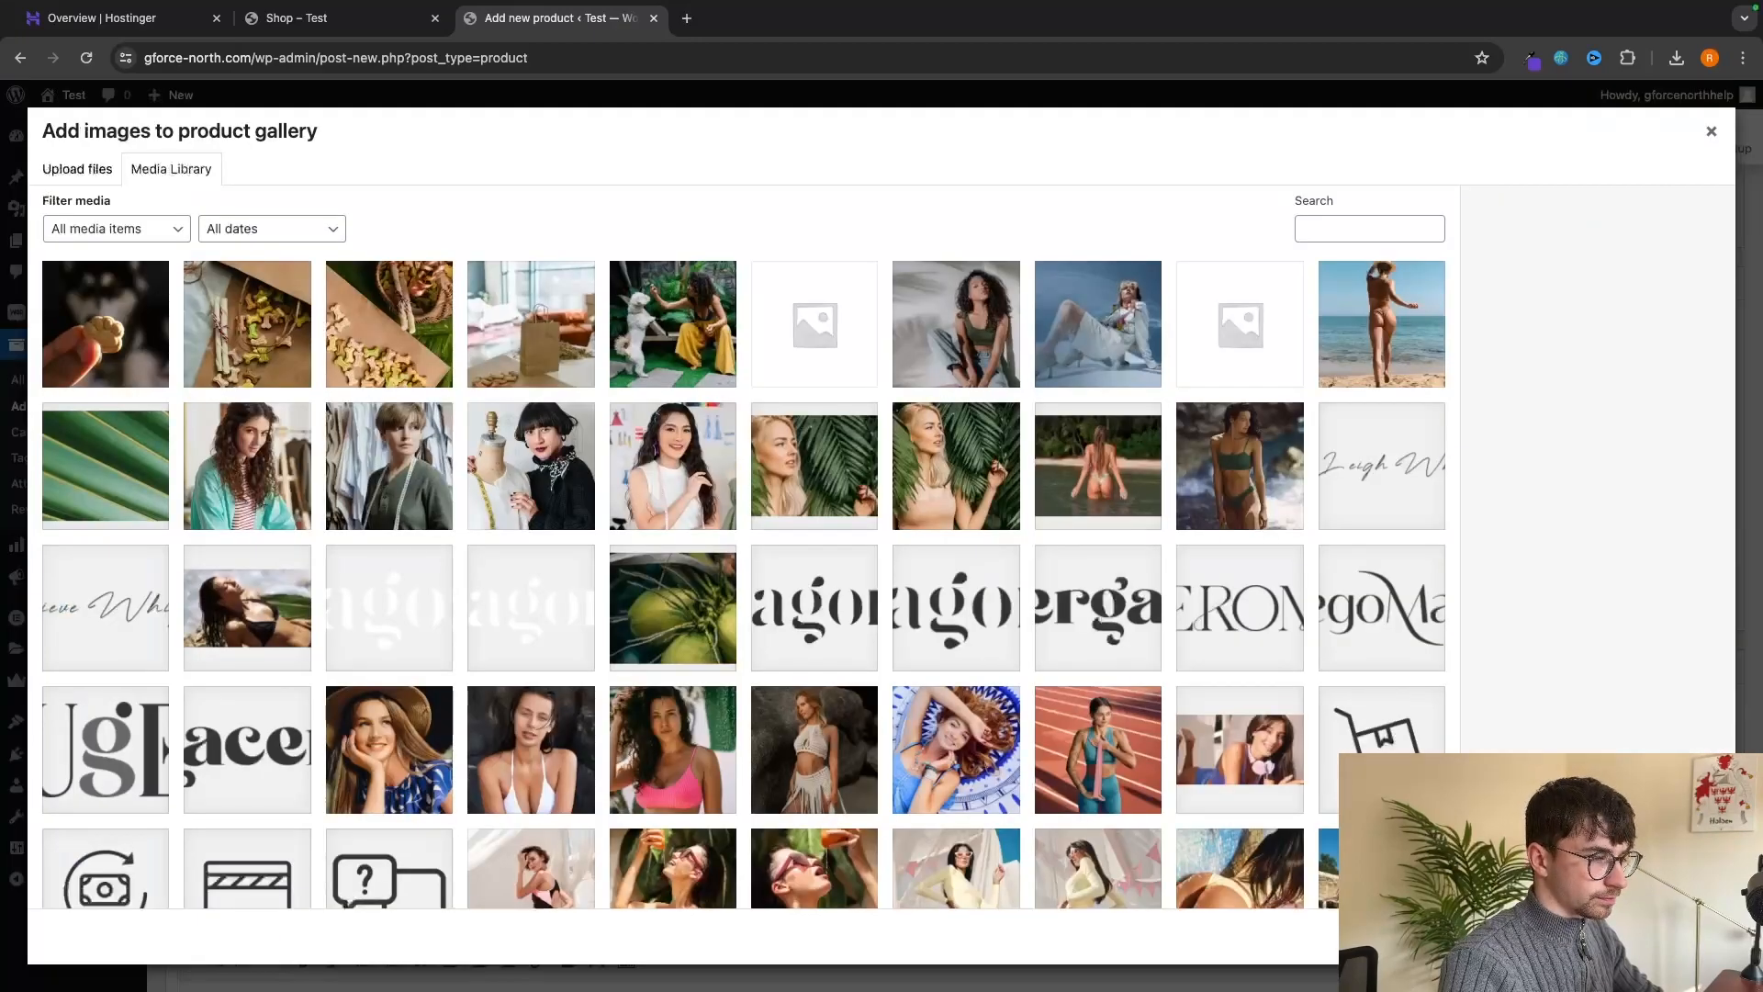
click(270, 354)
click(1669, 935)
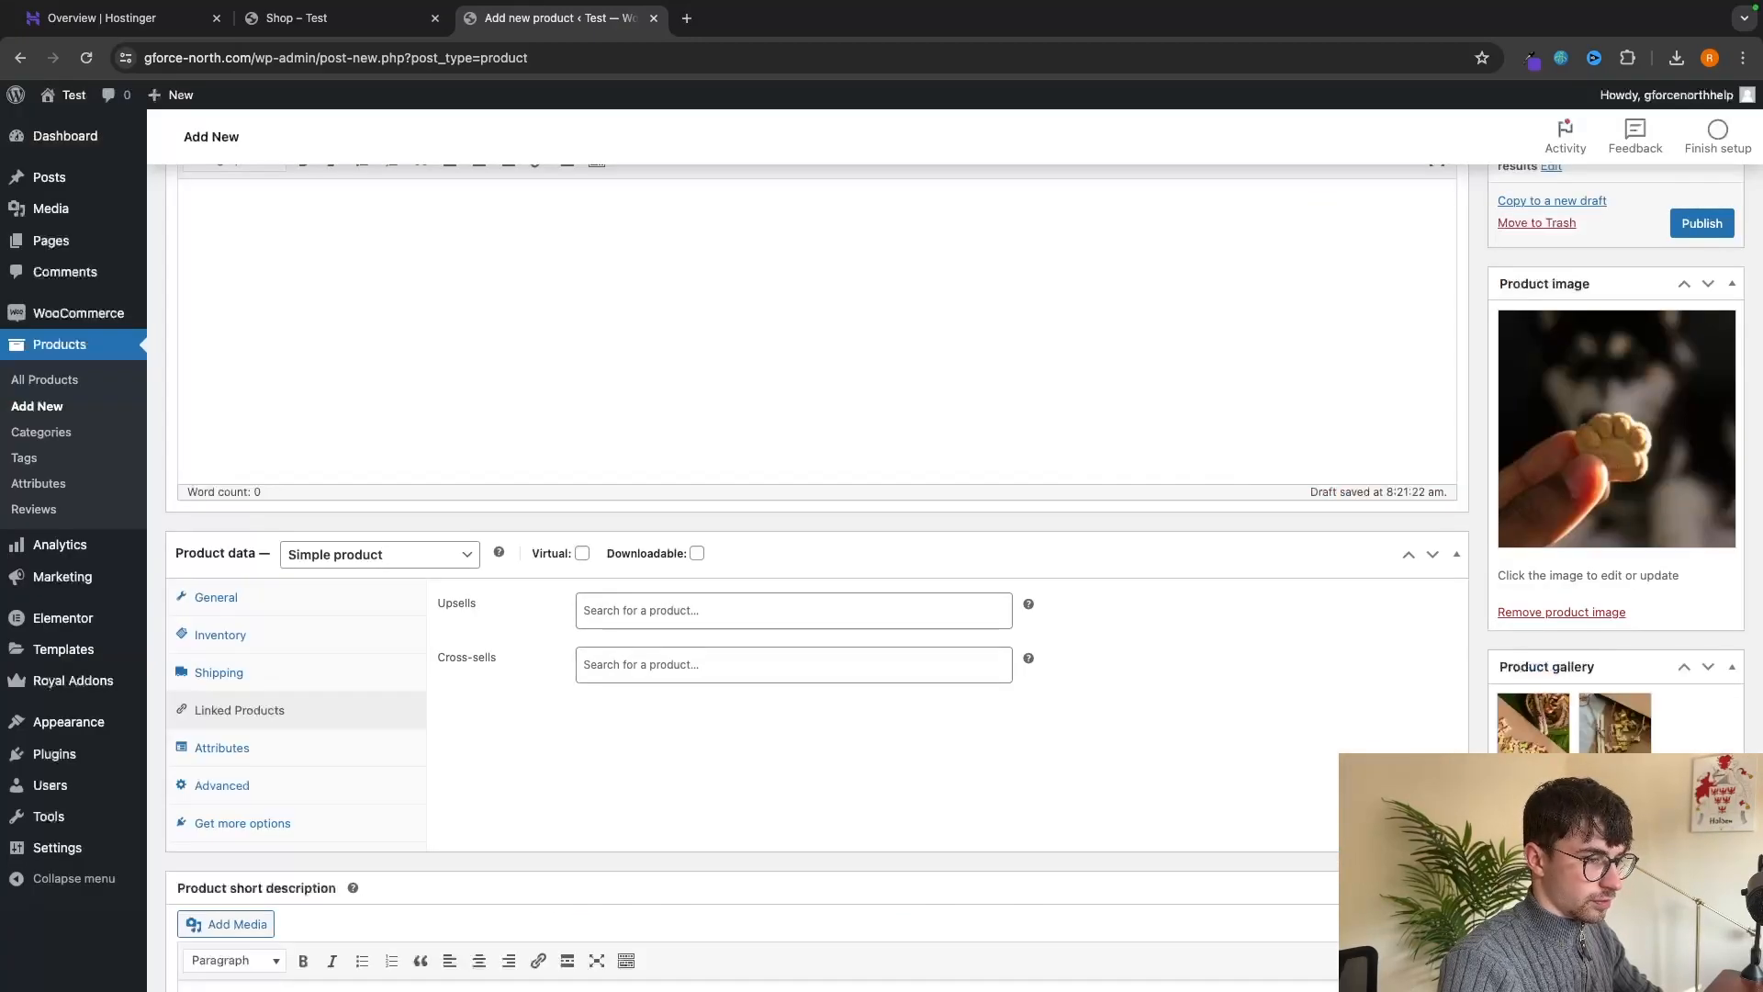
click(1561, 792)
click(528, 322)
click(1669, 936)
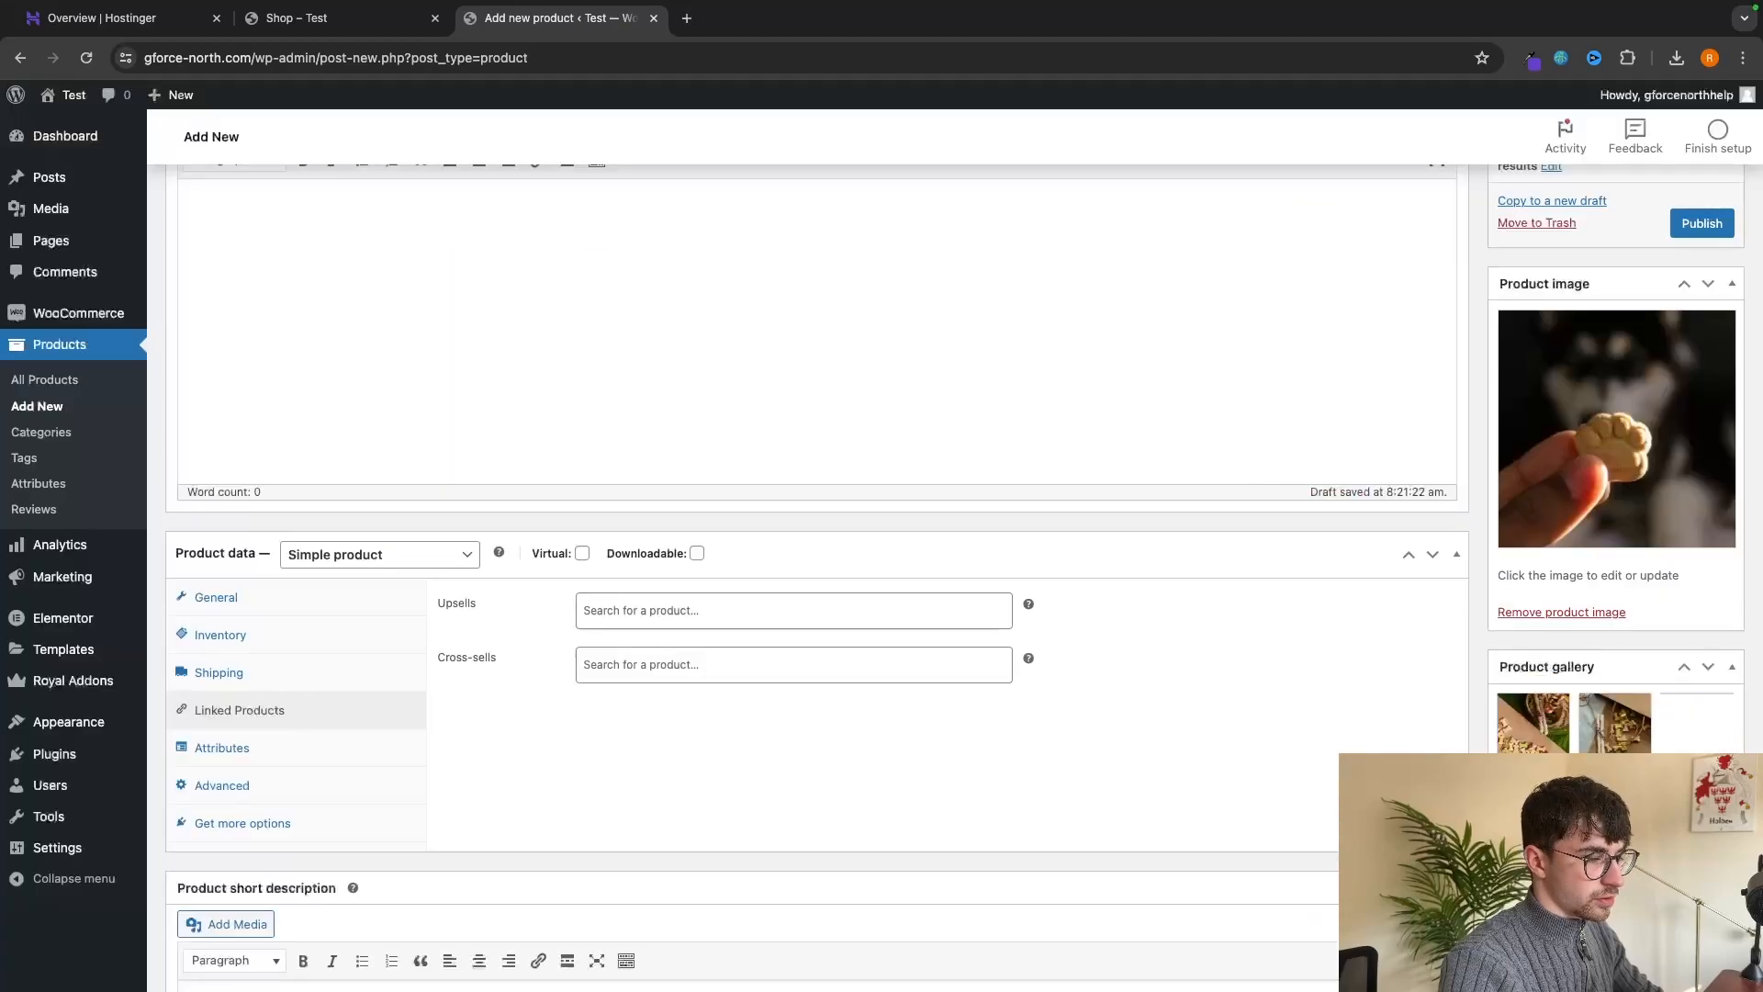
Review the available product categories and publish the G-Force Turkey Dog Treats product.
scroll(1692, 696, down, 3)
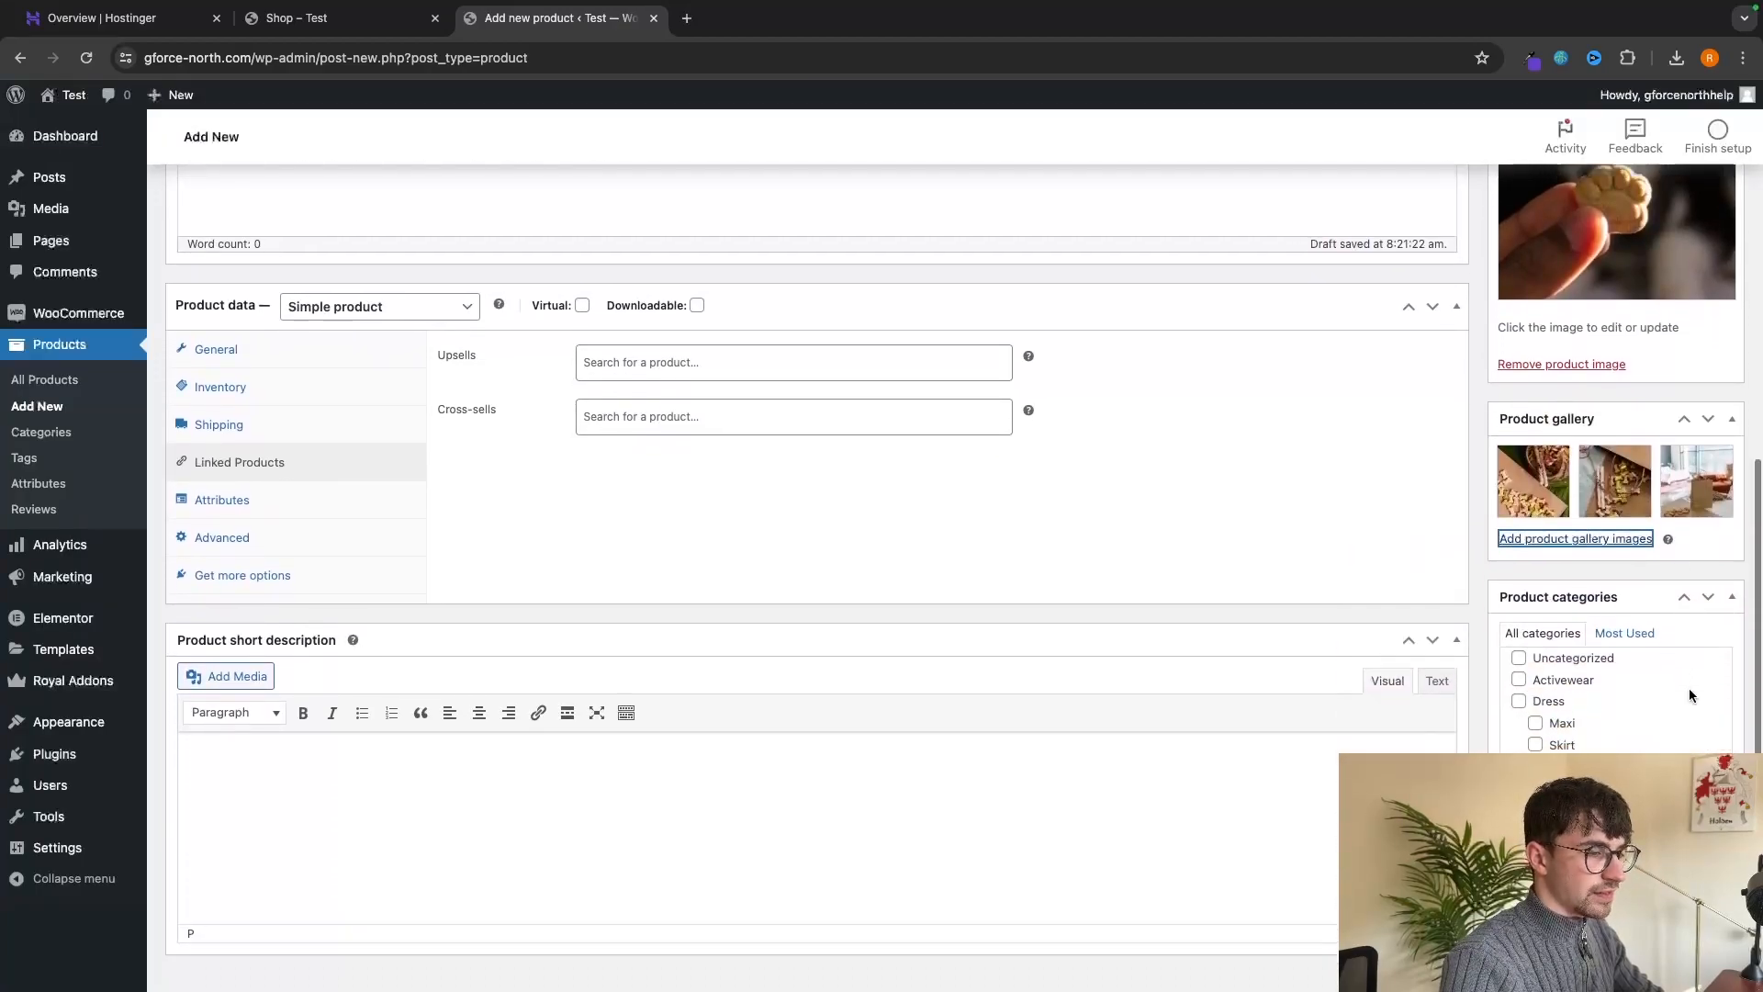
scroll(1692, 695, down, 2)
scroll(1720, 493, down, 2)
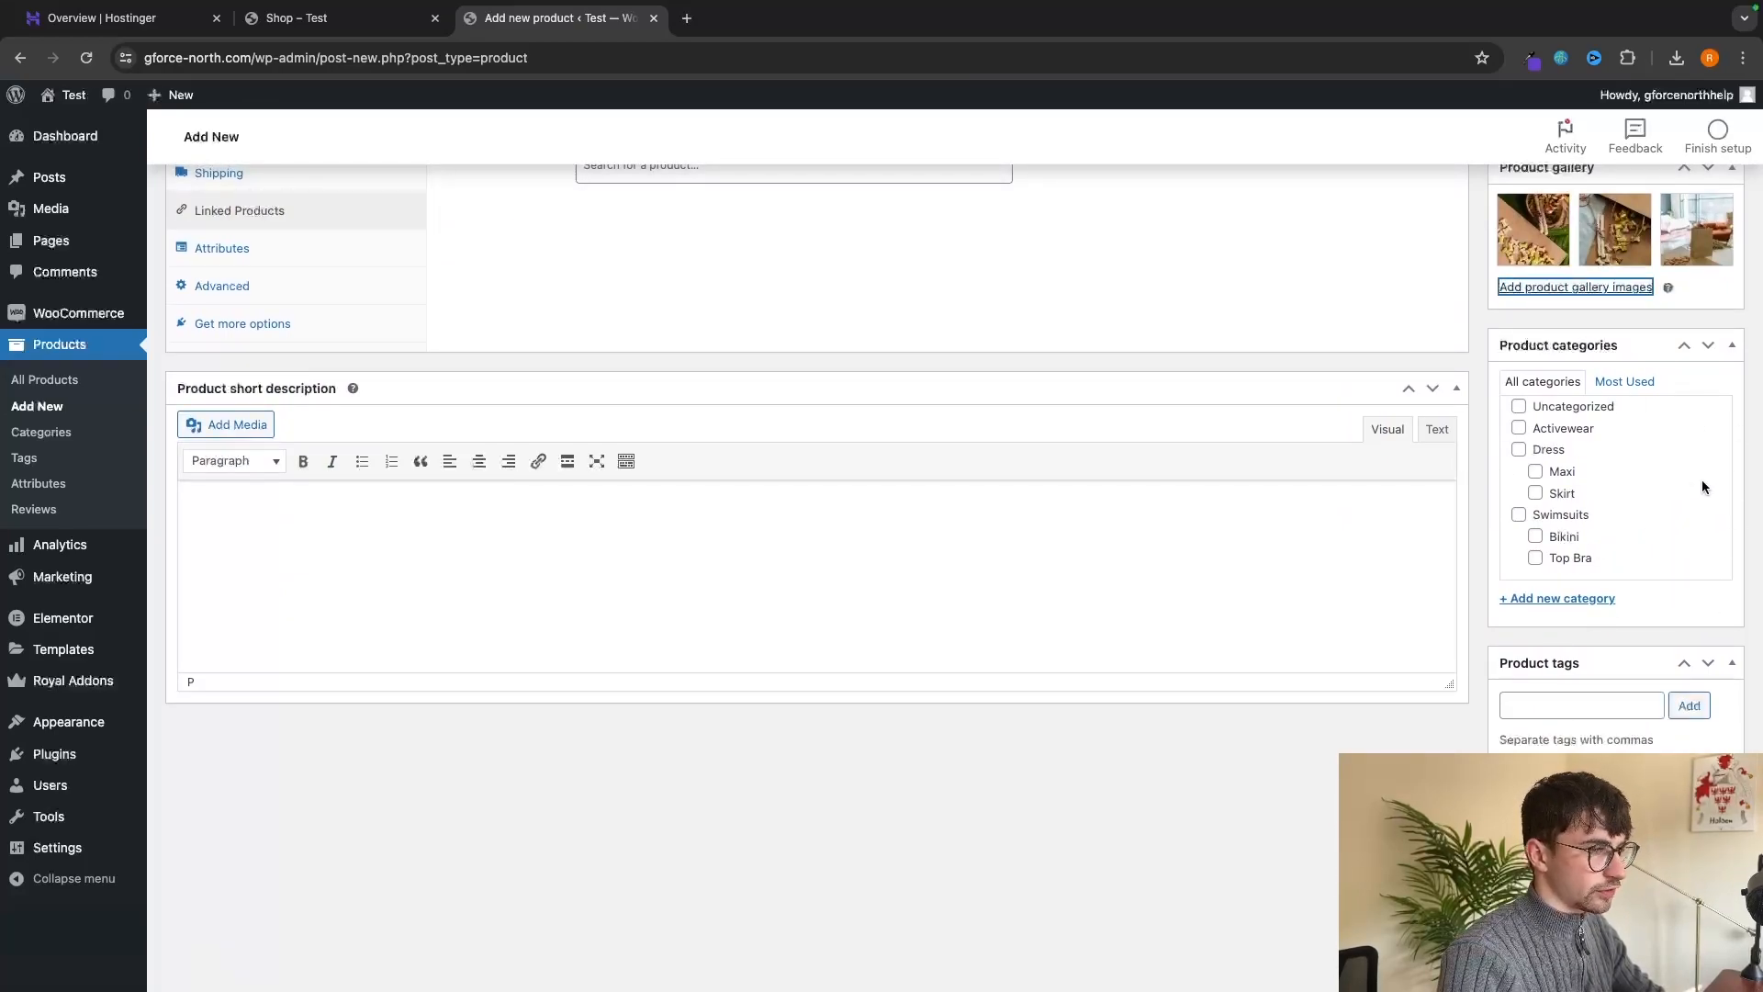
scroll(1639, 570, up, 15)
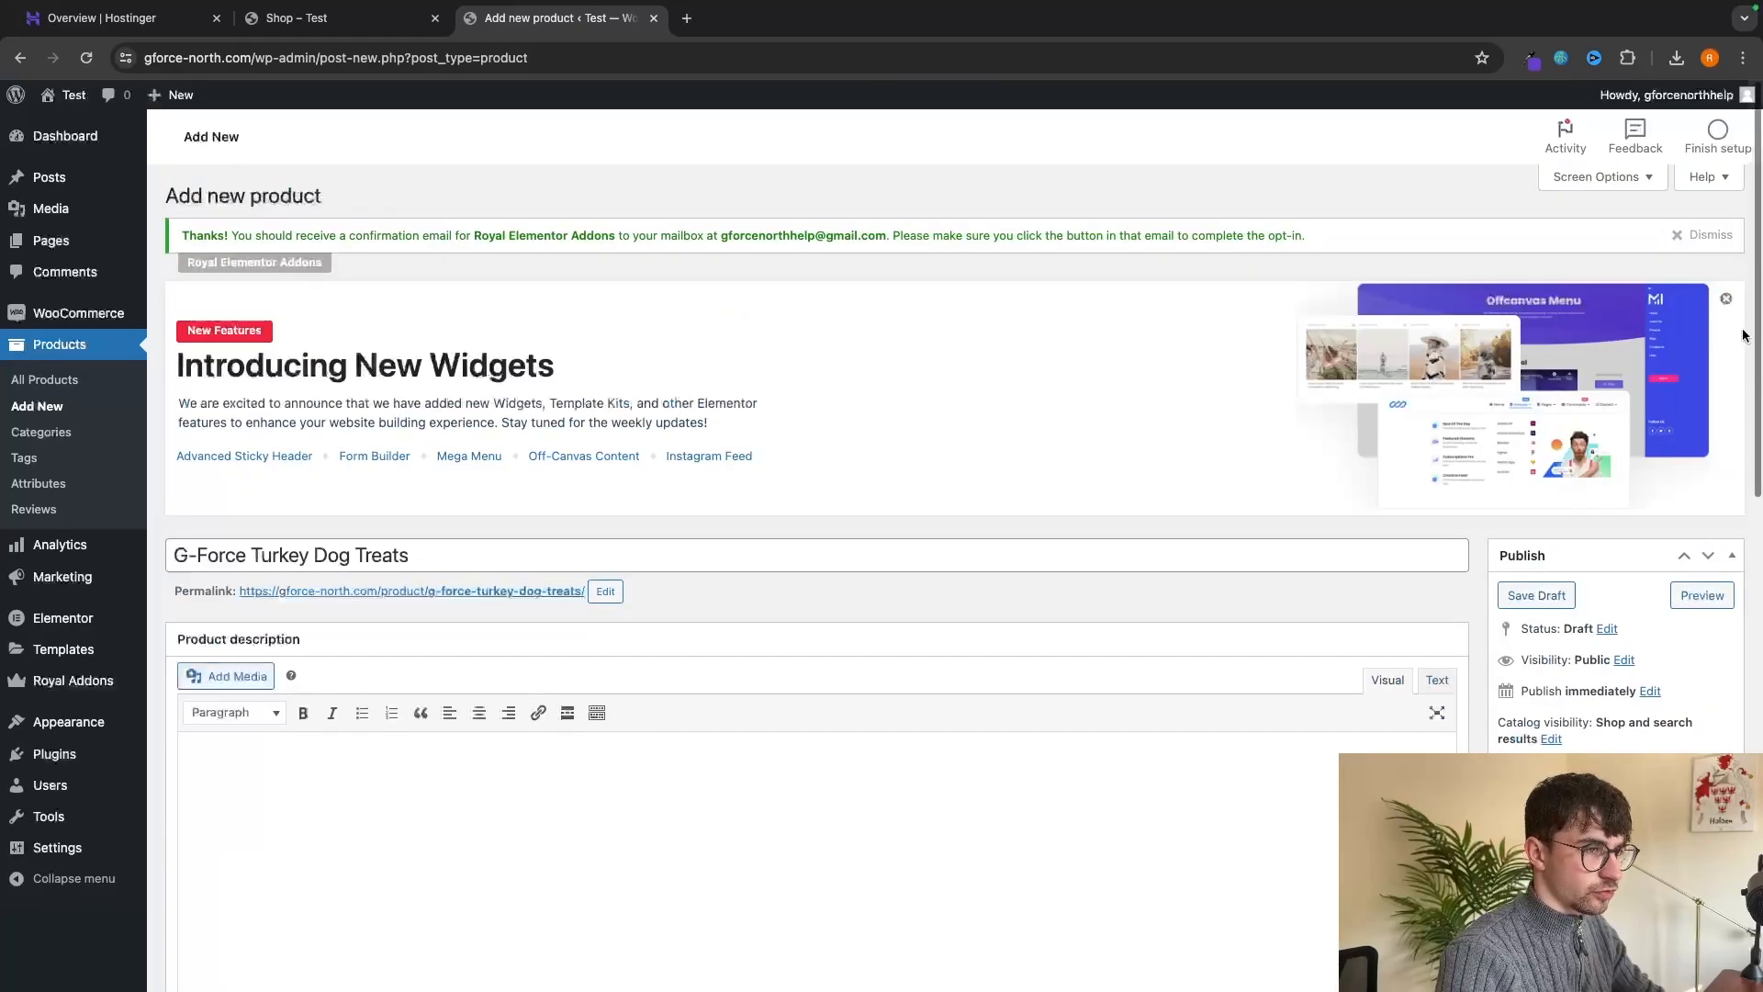
scroll(1653, 698, down, 2)
click(1702, 708)
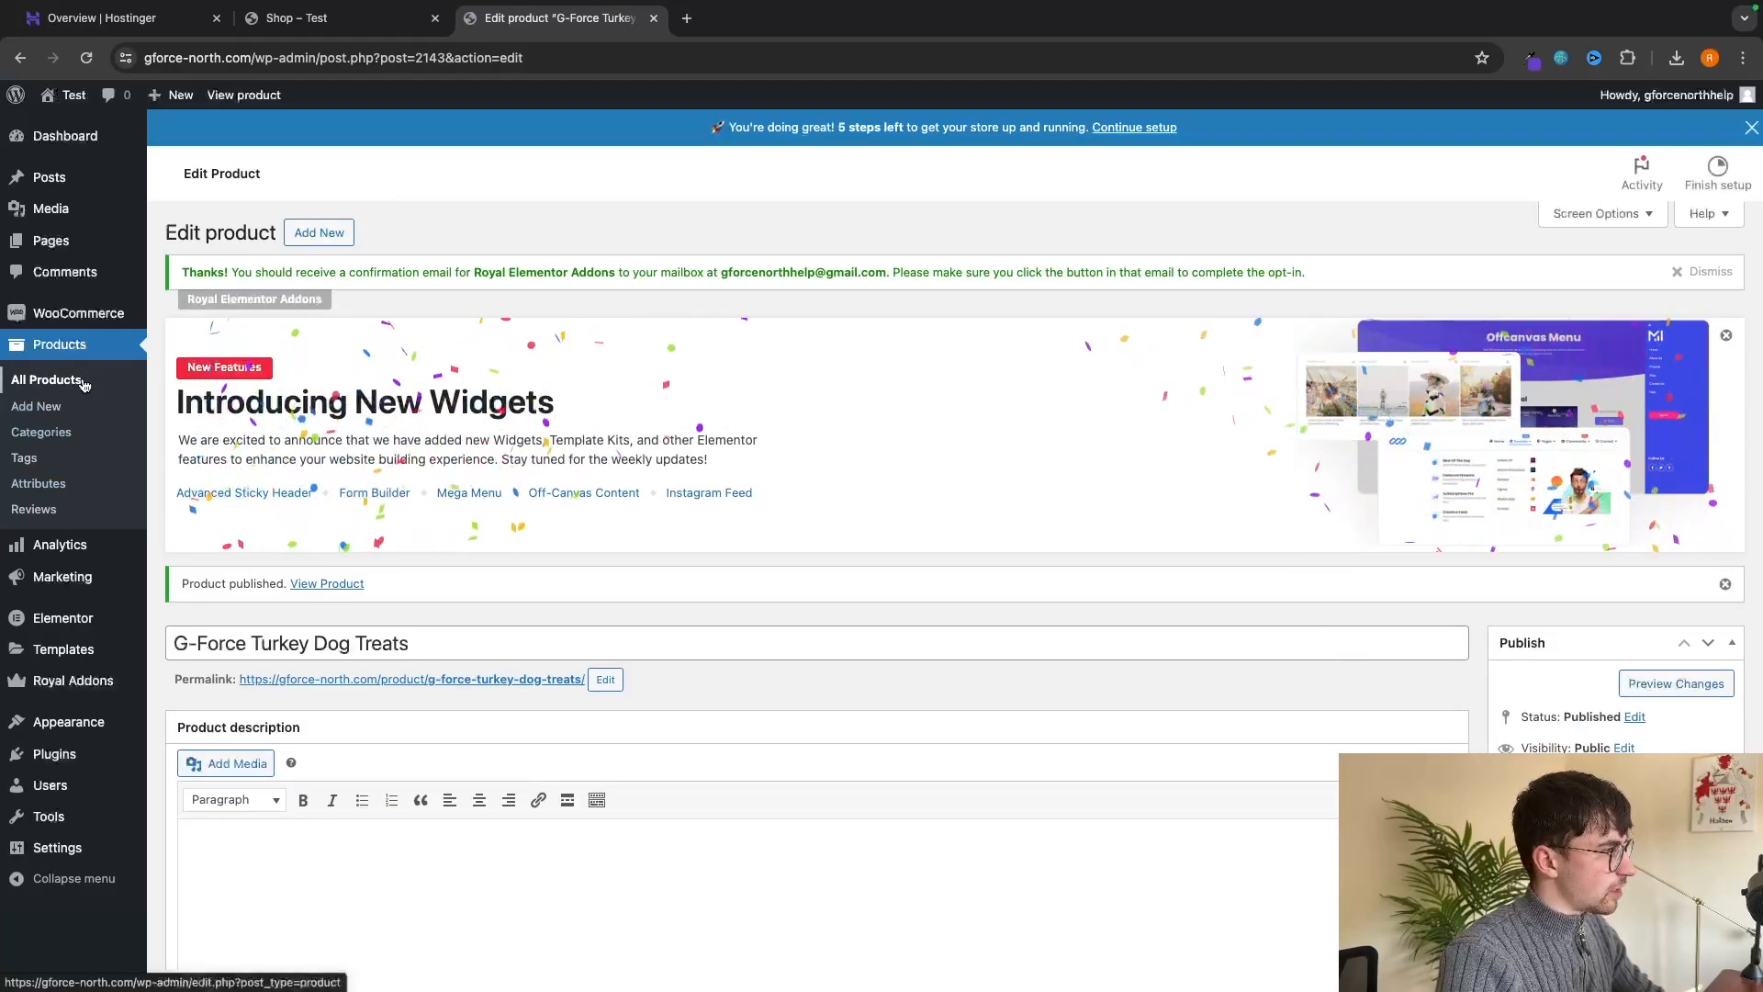
Delete all the demo product categories in one bulk action, including Activewear, Dress, Swimsuits and their subcategories.
click(41, 432)
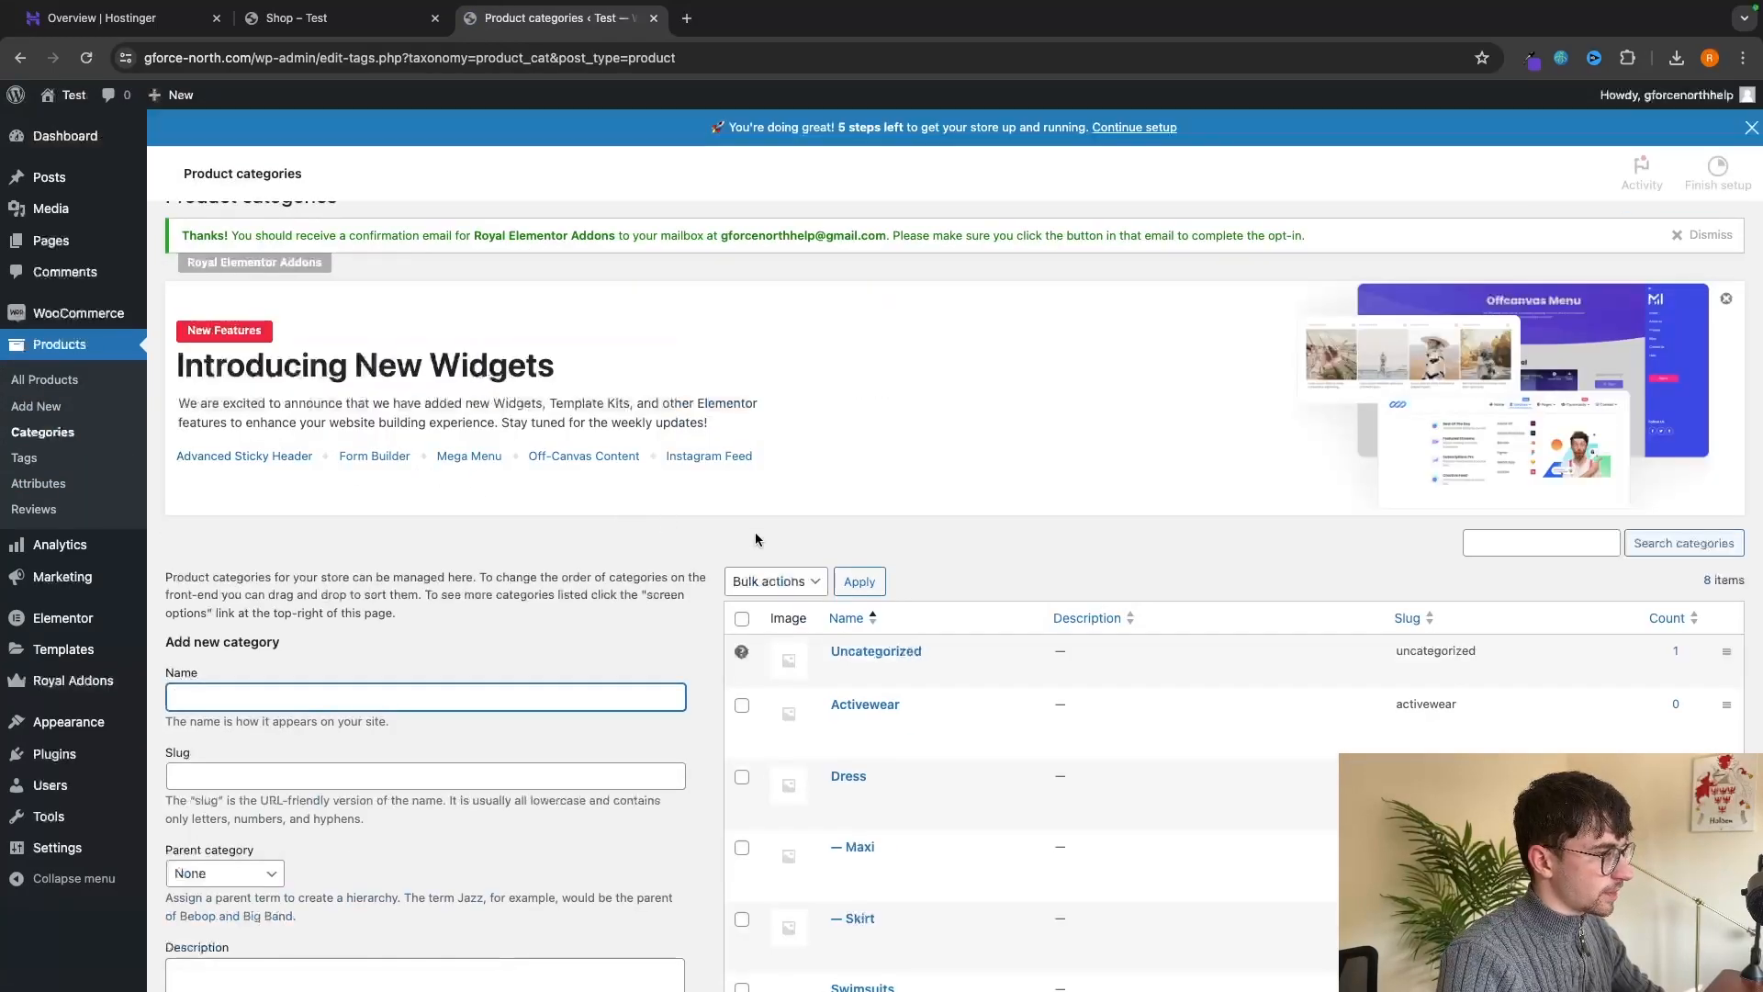
scroll(755, 532, down, 5)
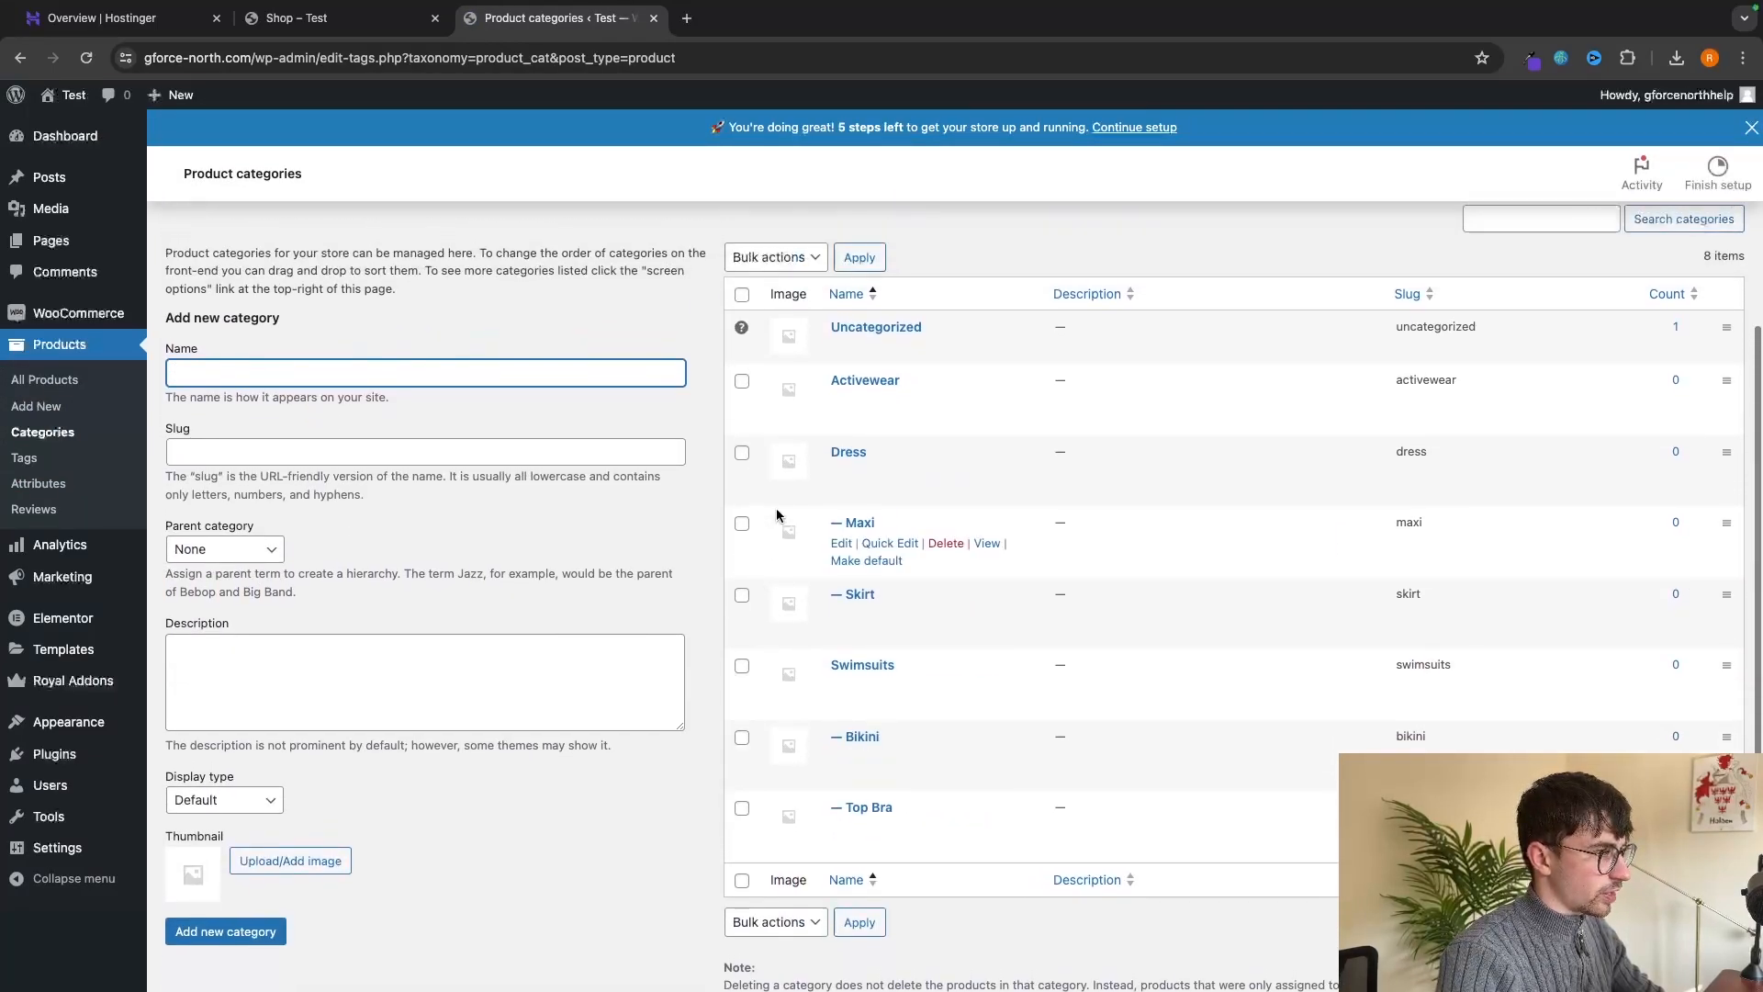
click(742, 294)
click(774, 257)
click(774, 278)
click(860, 261)
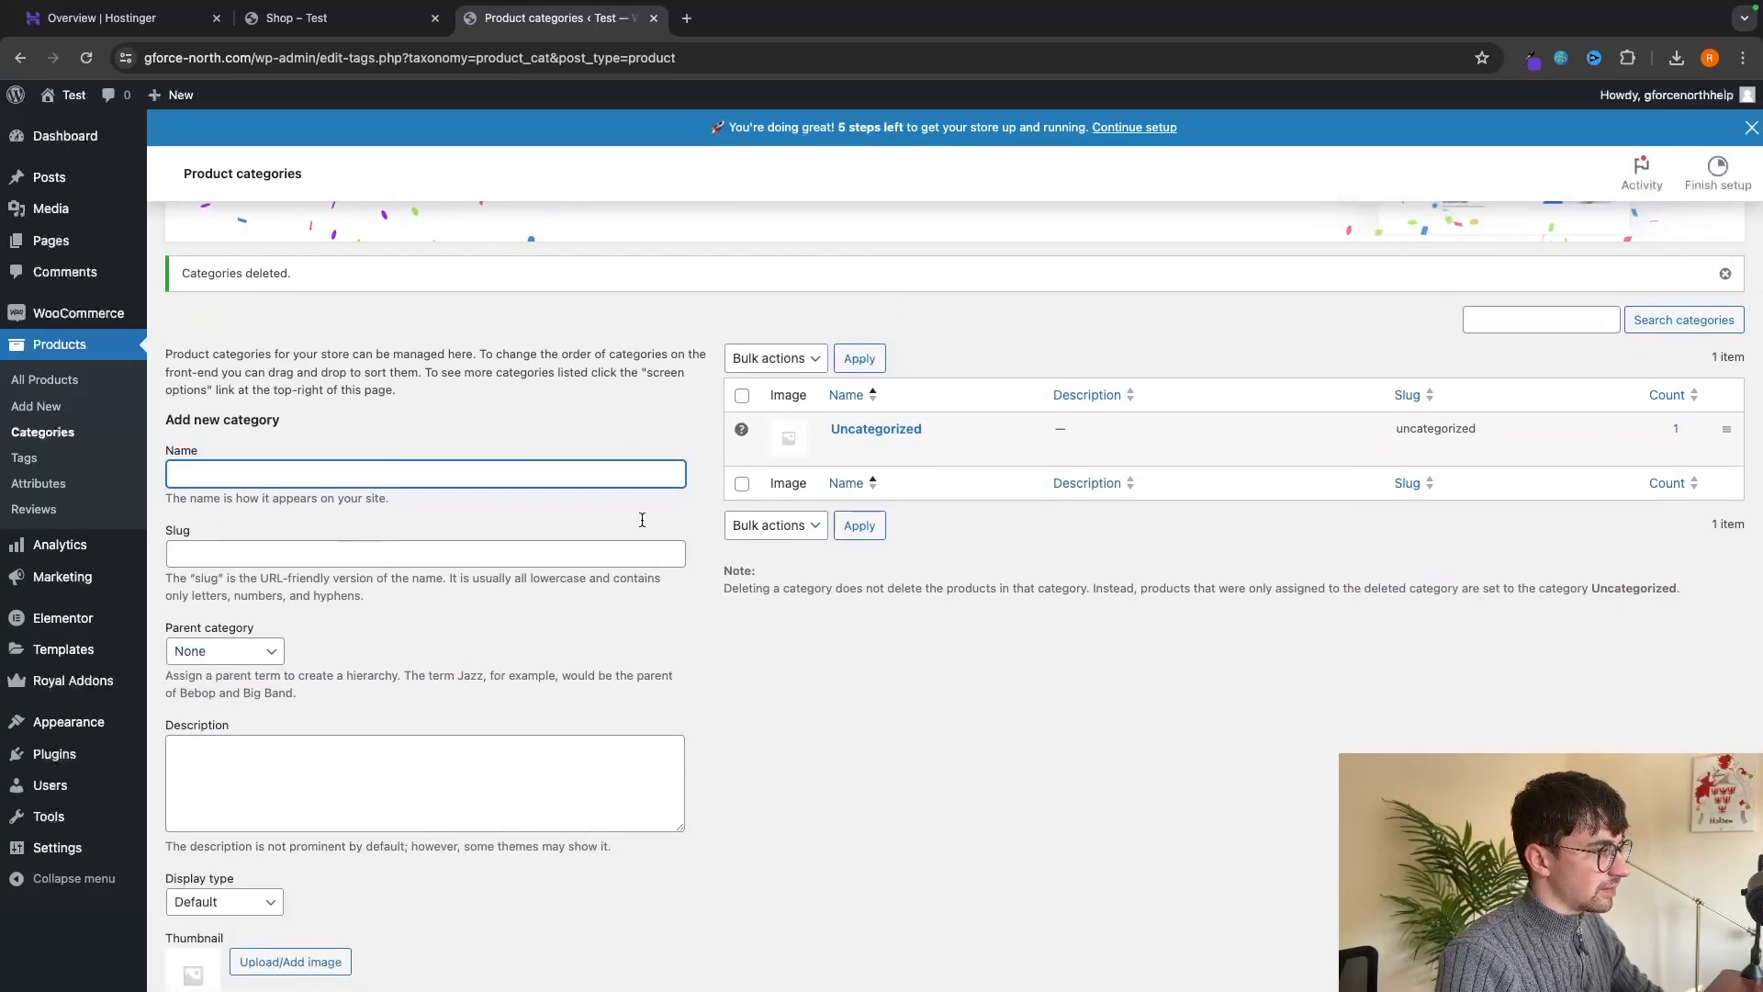
Begin naming a new product category and reload the shop page to examine its category filters and product listing.
text(Dog tREAT)
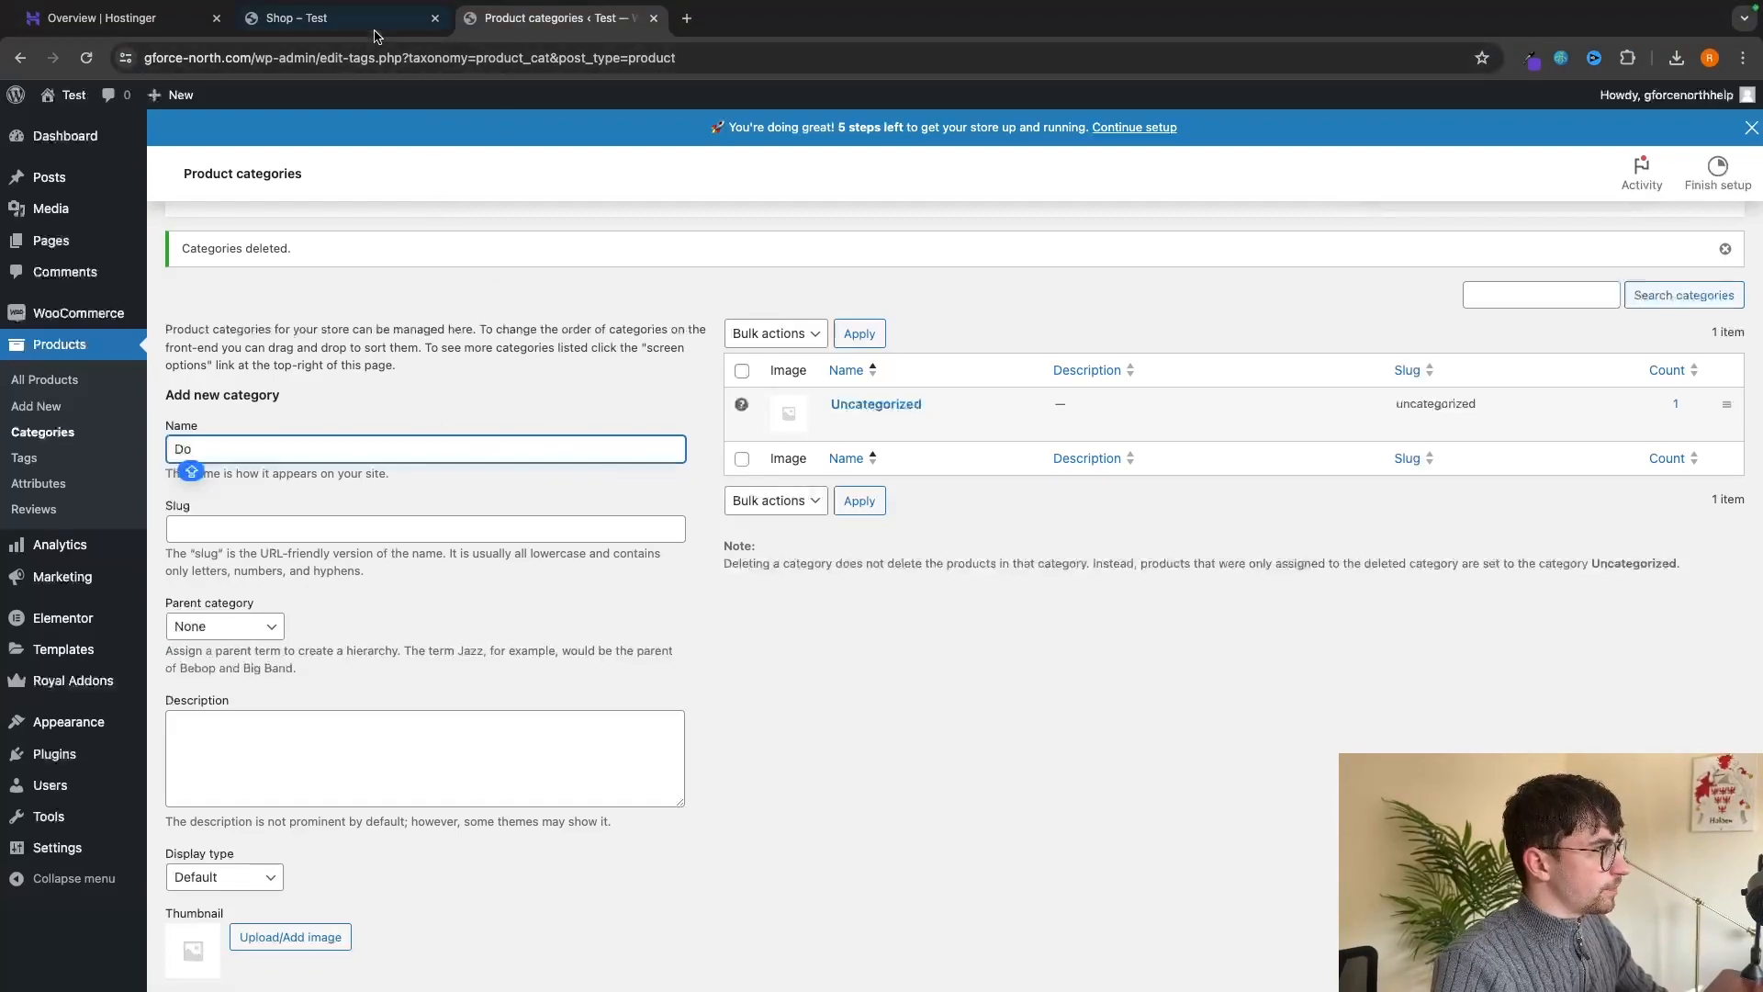
click(373, 27)
click(92, 59)
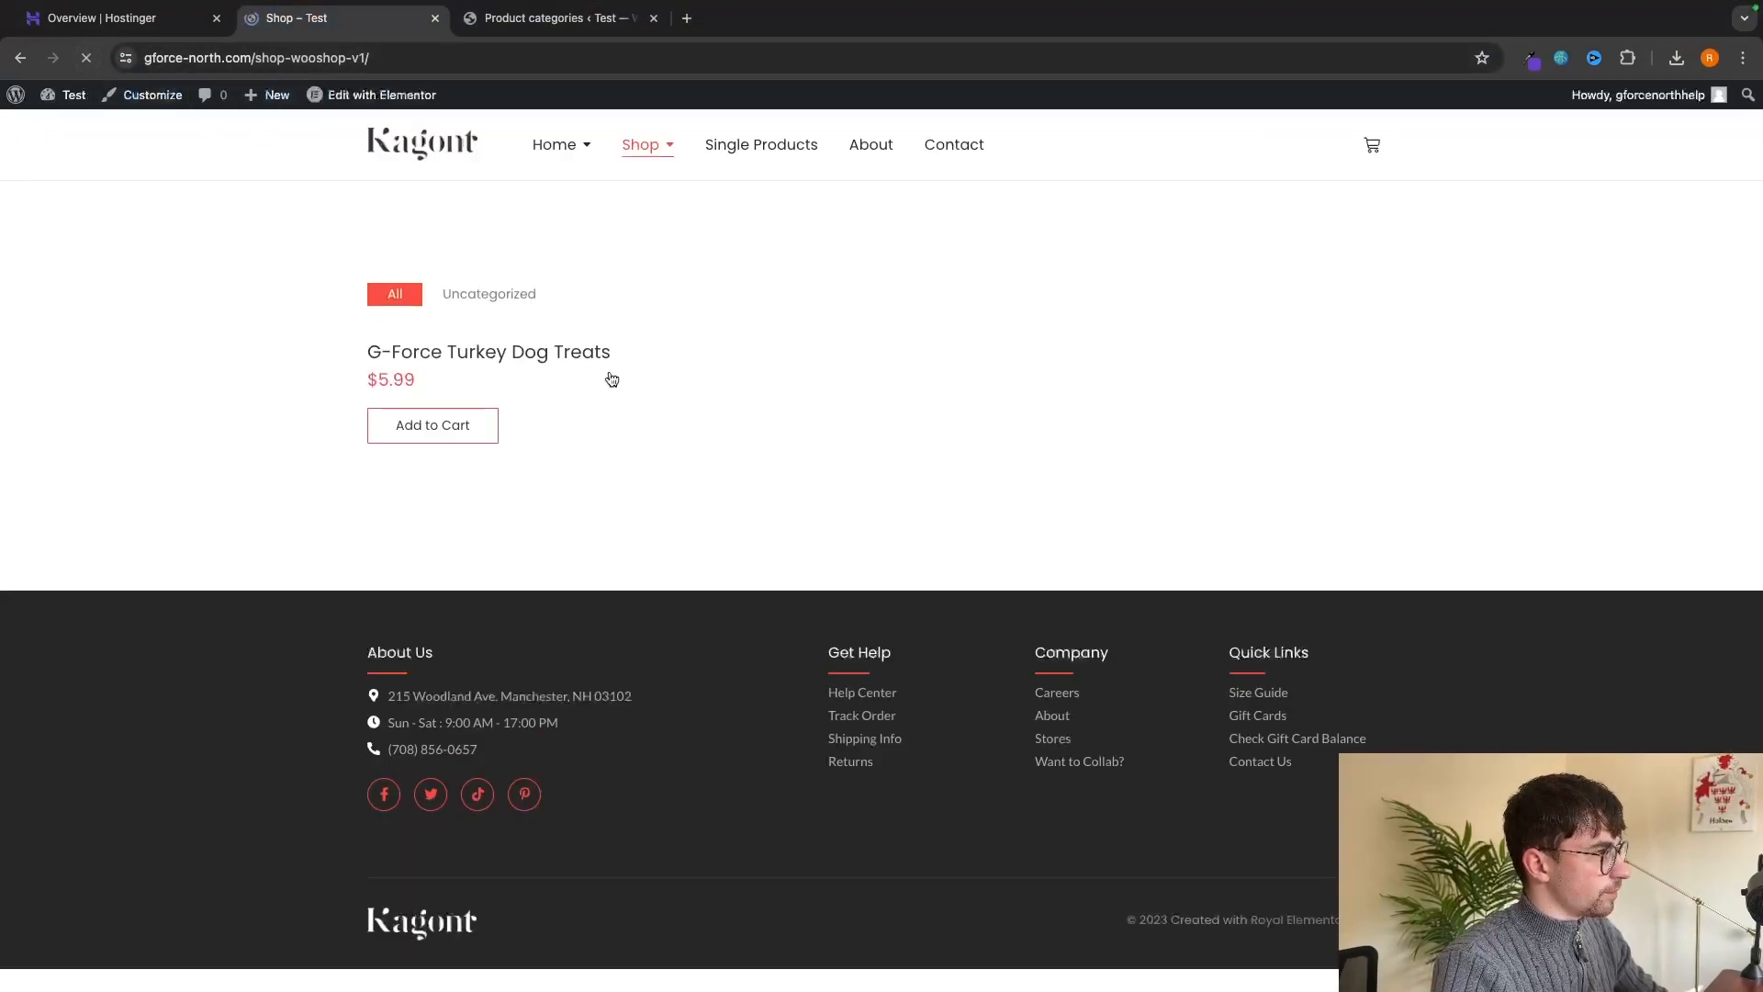
scroll(745, 480, down, 1)
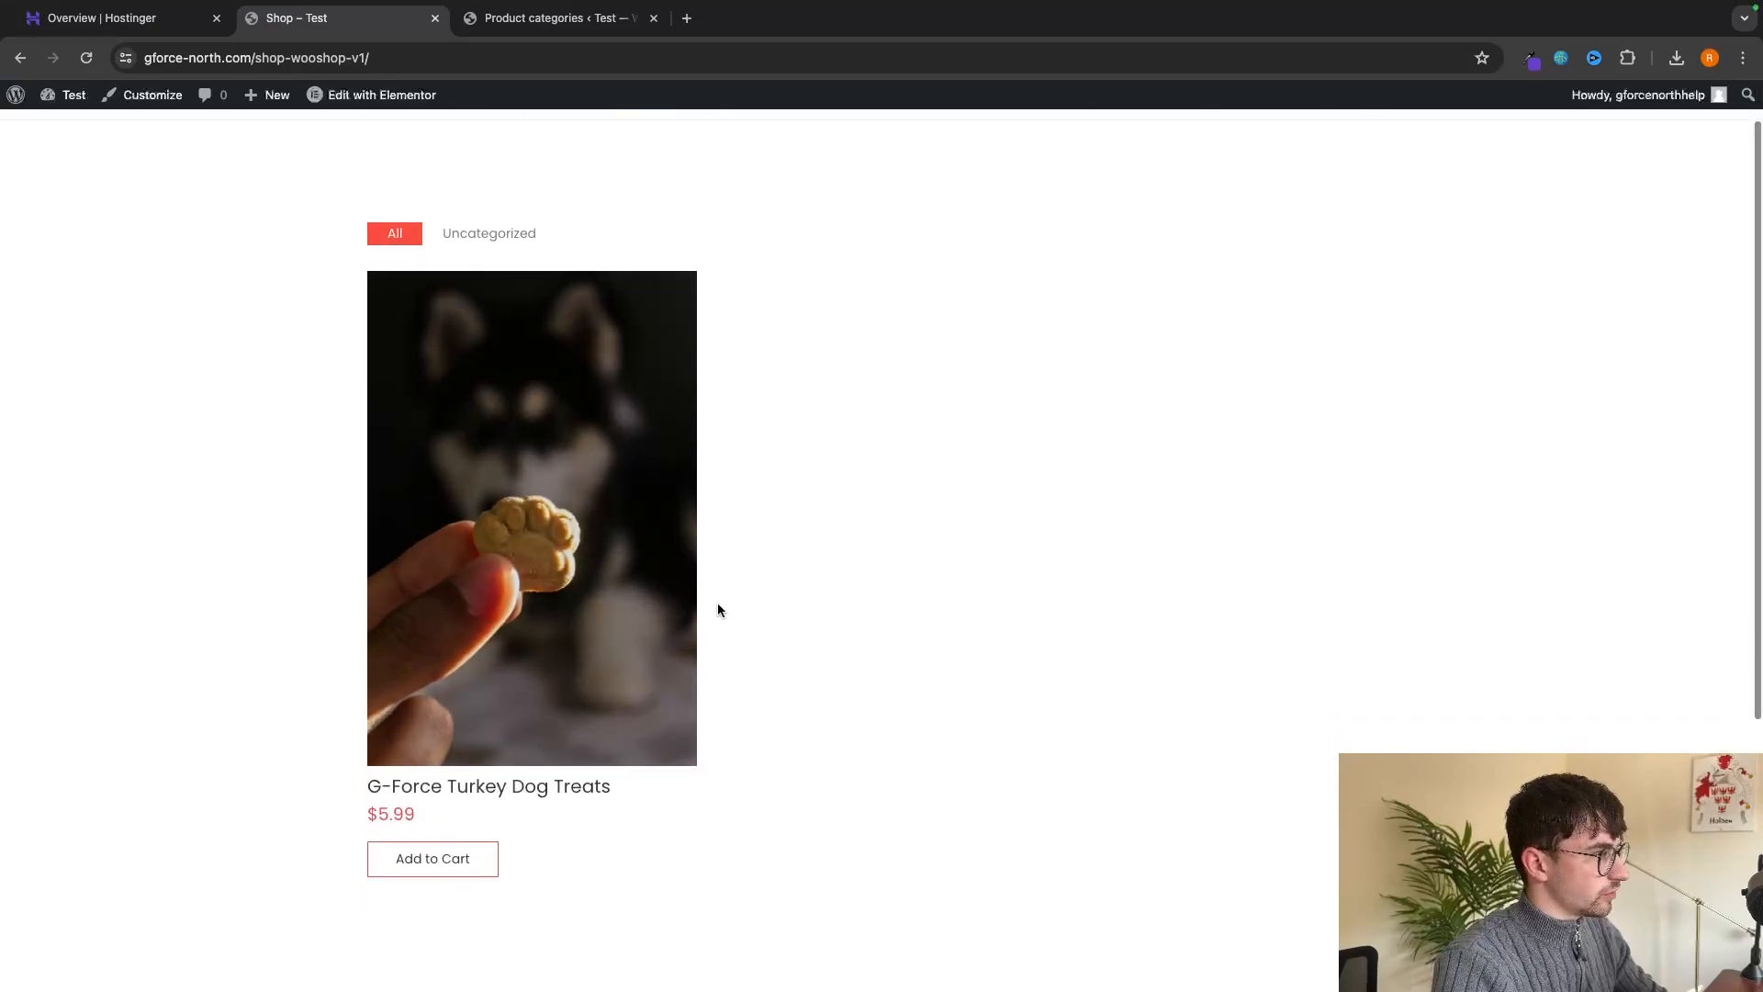
scroll(673, 650, up, 1)
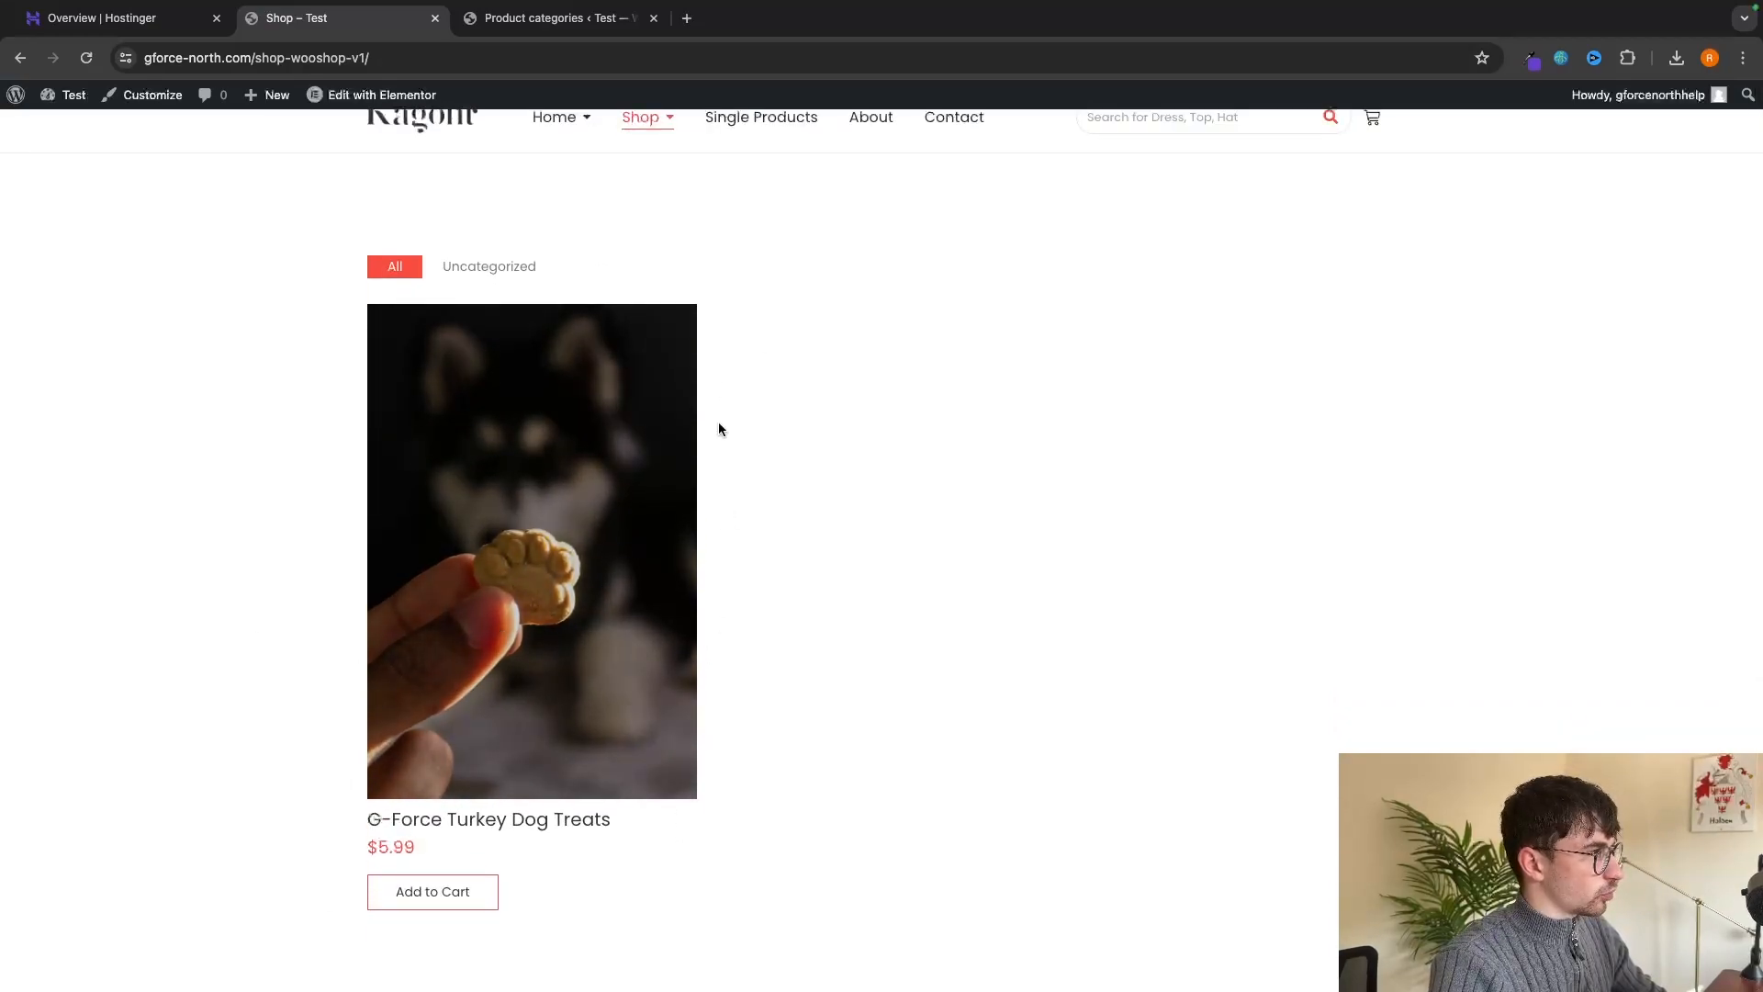
Look at the blank new product form and review the shop page's product listing and layout again.
click(551, 17)
click(74, 408)
scroll(416, 651, down, 3)
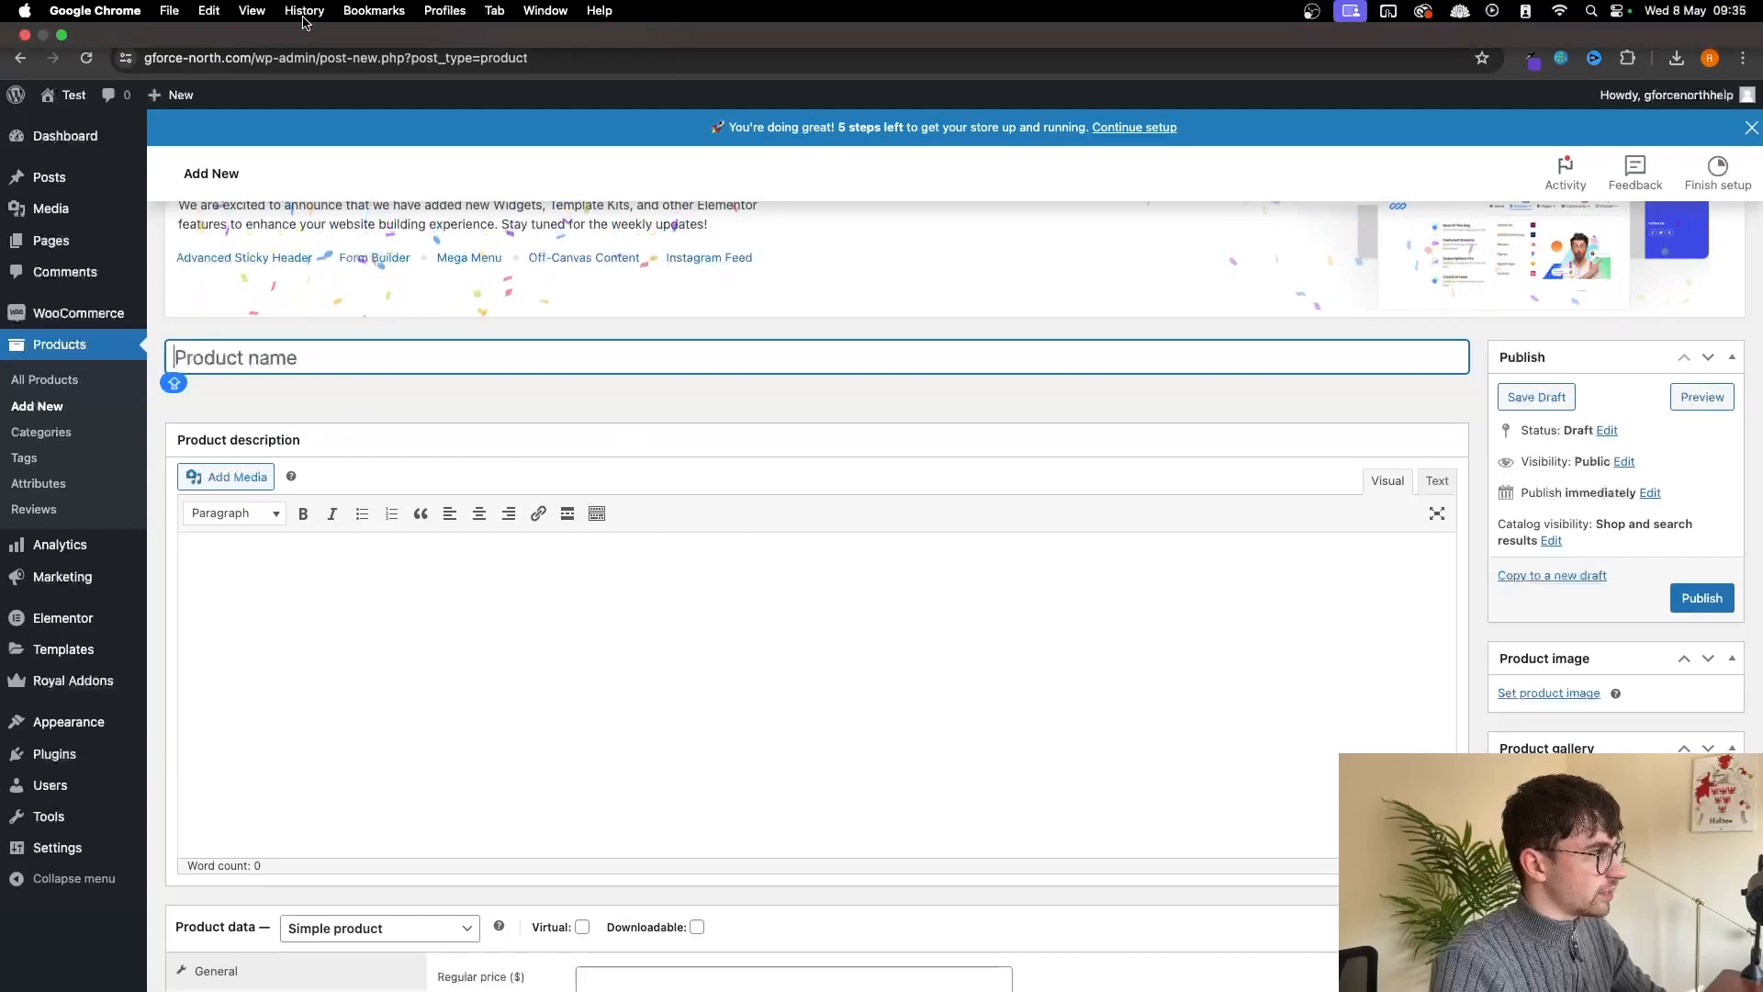
click(303, 17)
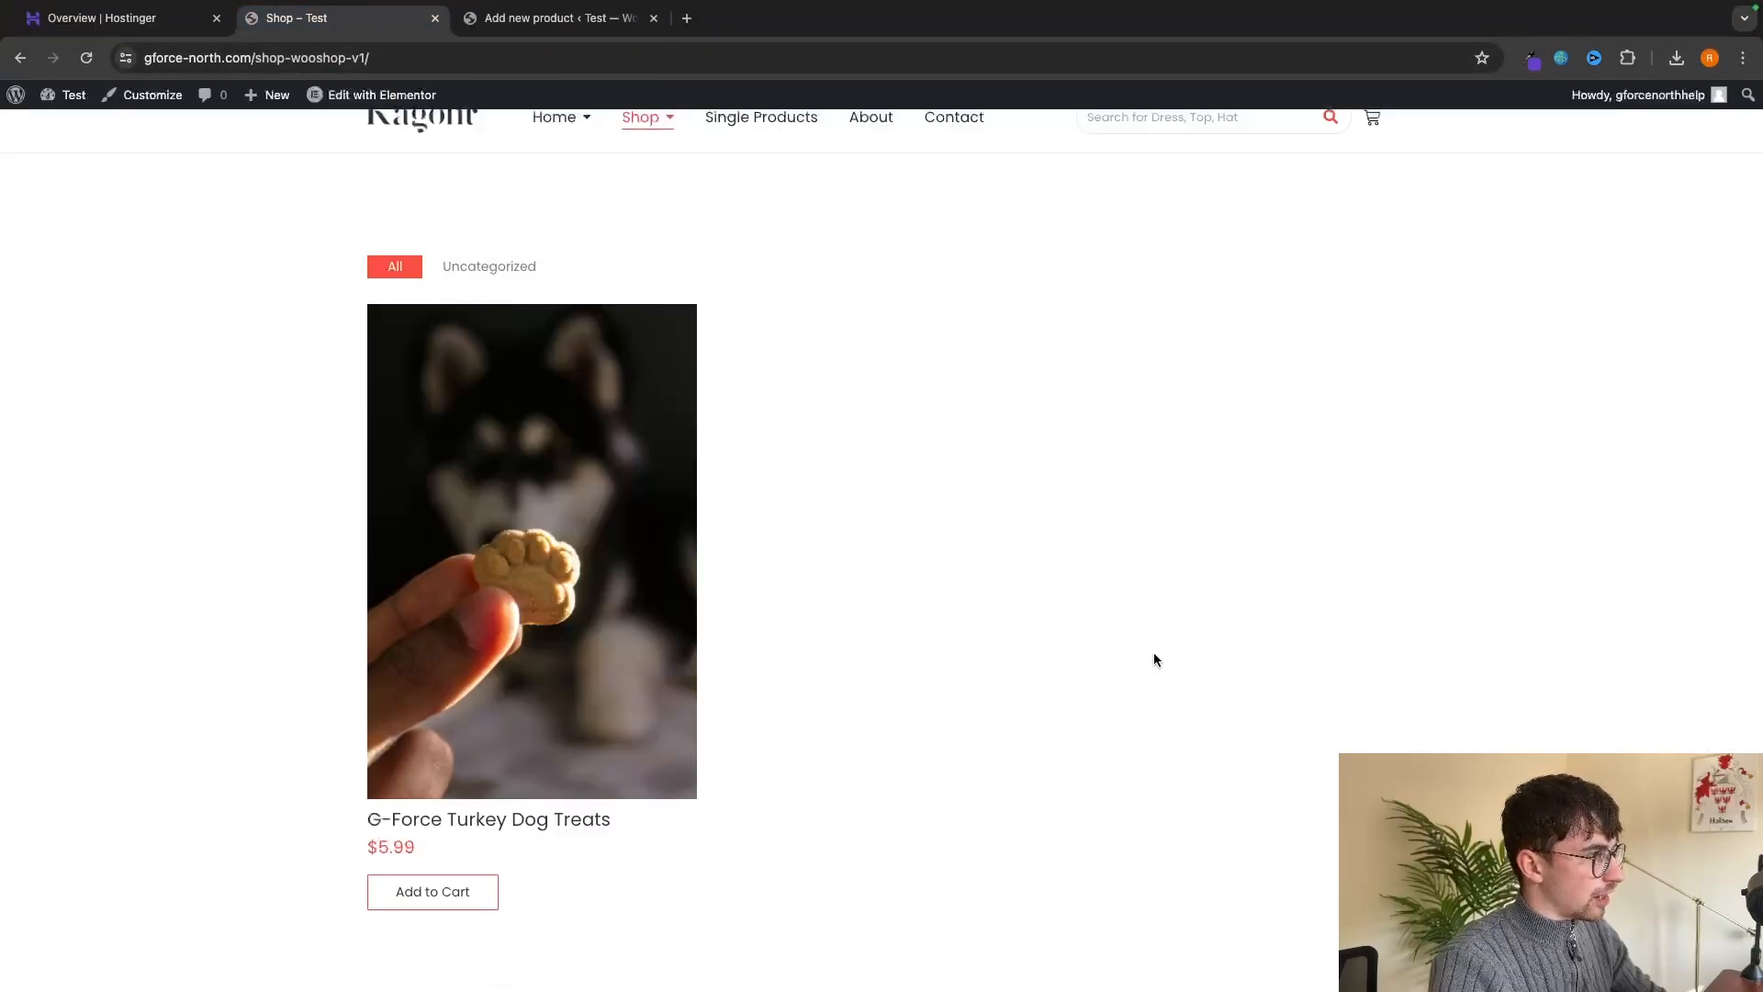
scroll(1153, 660, down, 3)
scroll(1105, 625, up, 2)
scroll(1104, 623, up, 3)
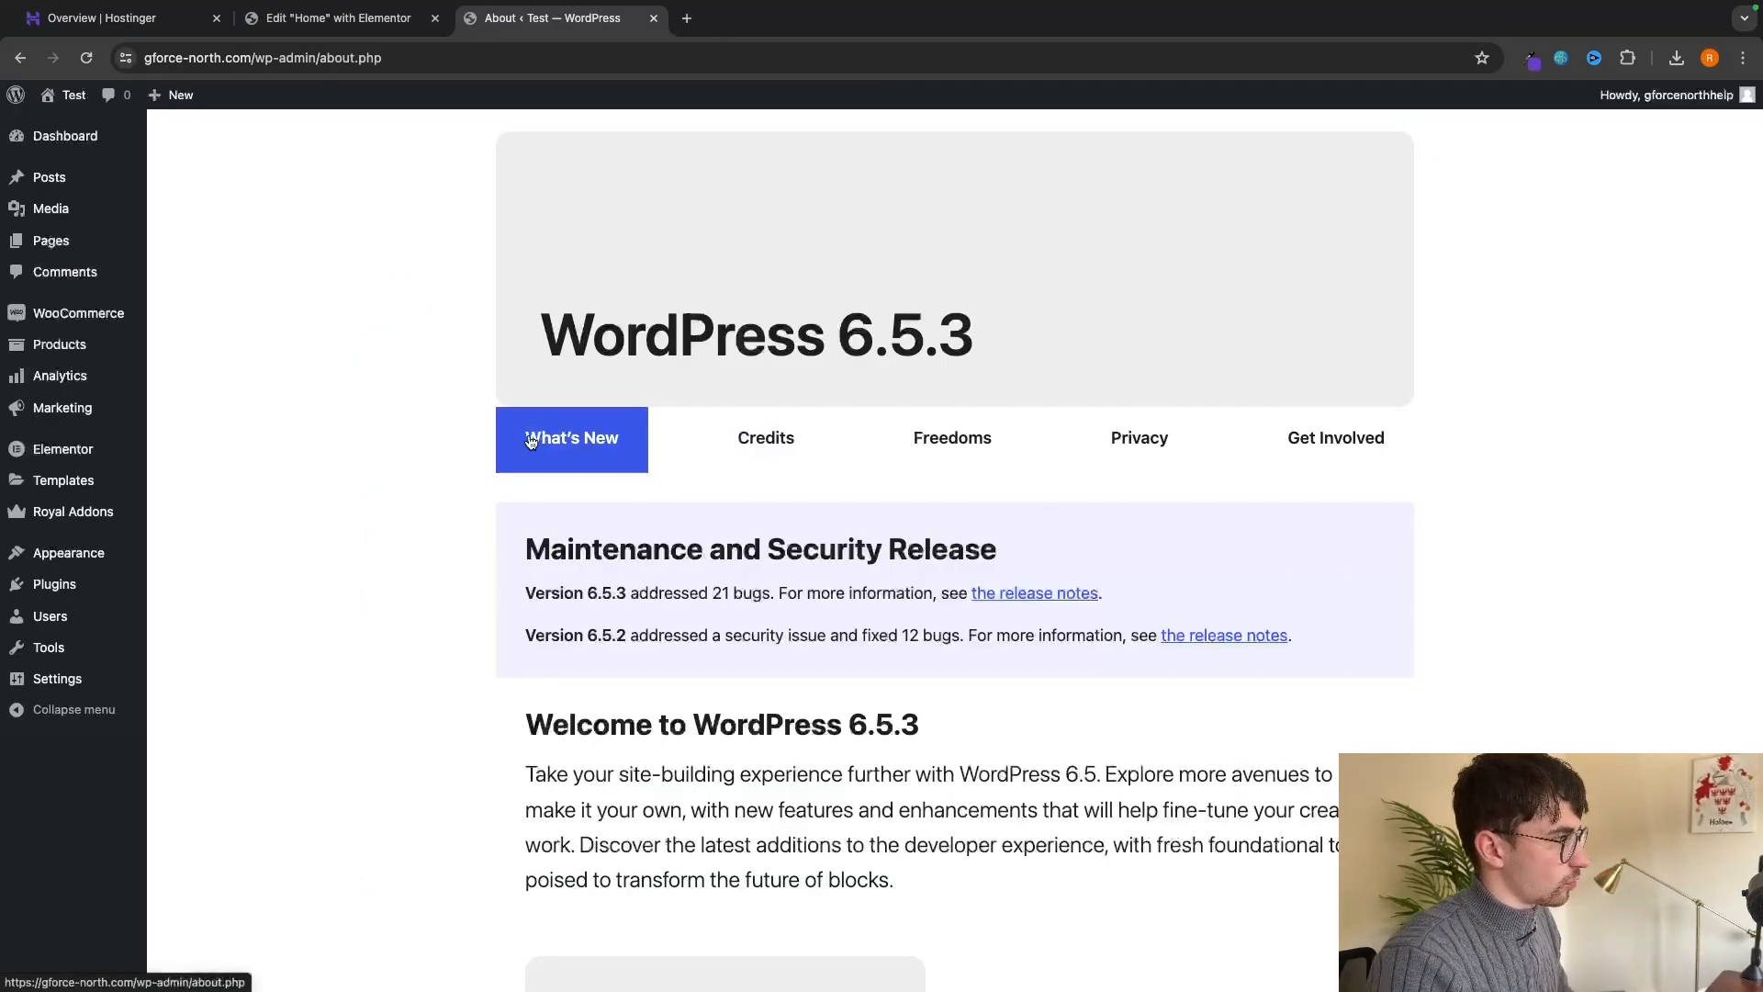
Skip the WooCommerce guided setup, set the business location to United Kingdom (UK), and go to the store.
mouse_move(74, 319)
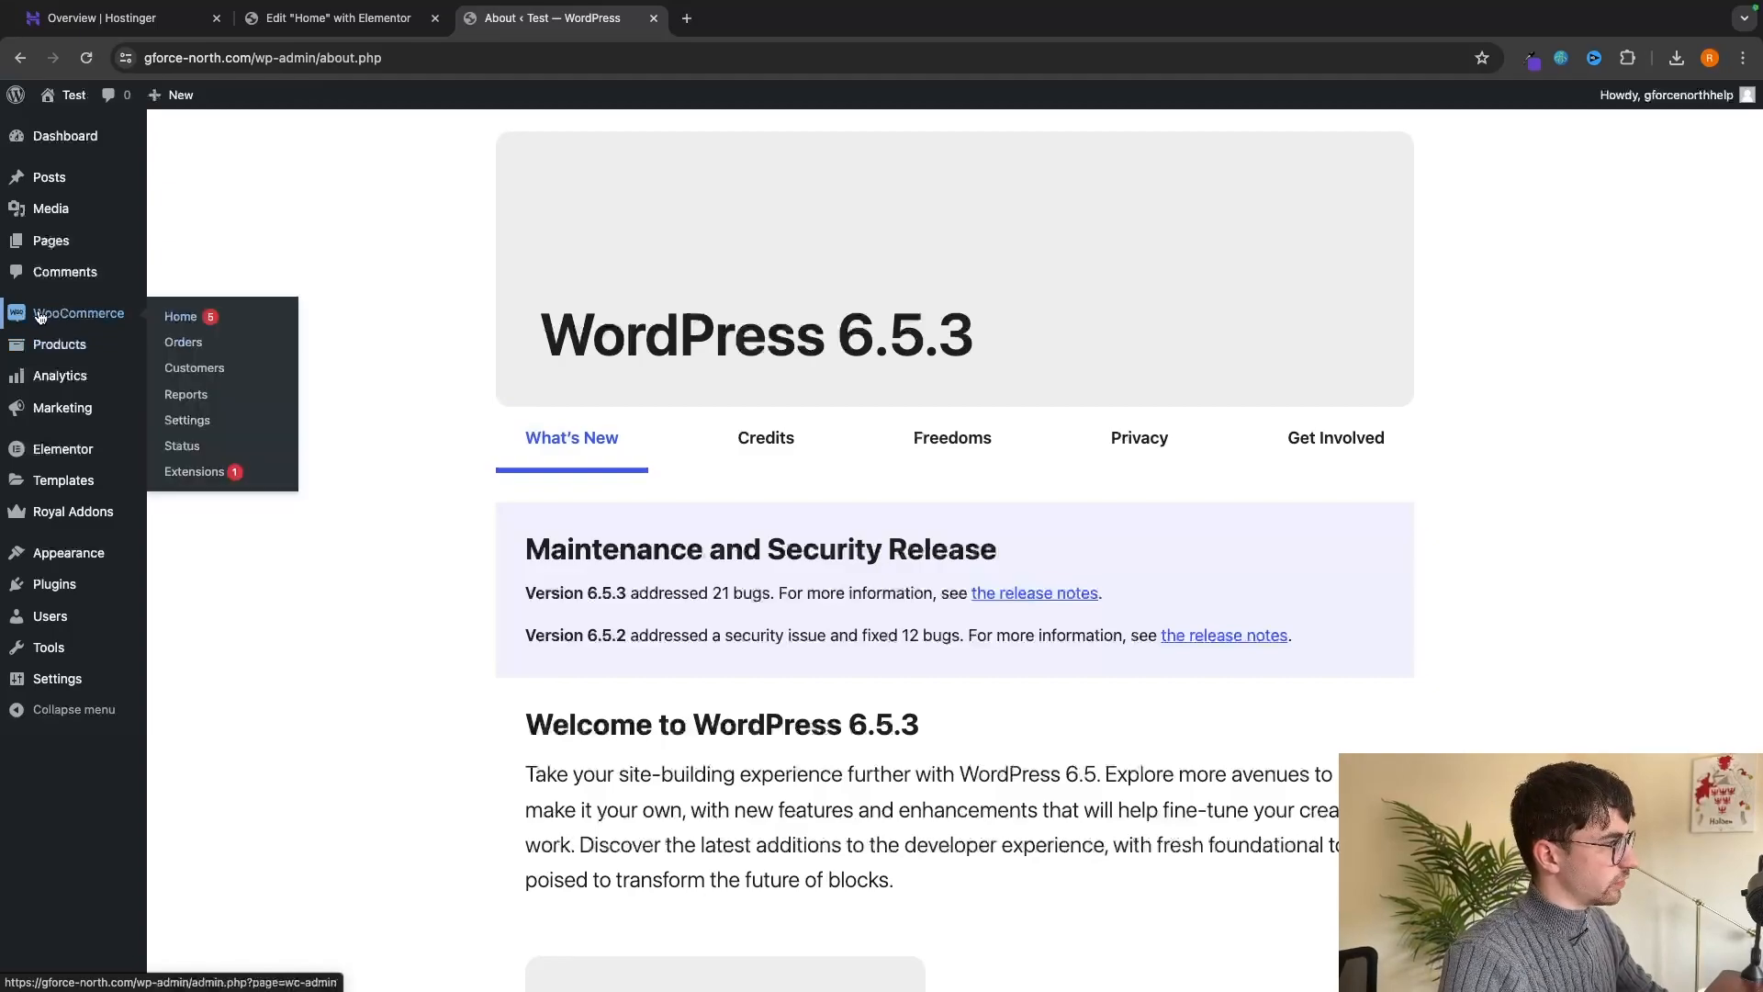
click(75, 320)
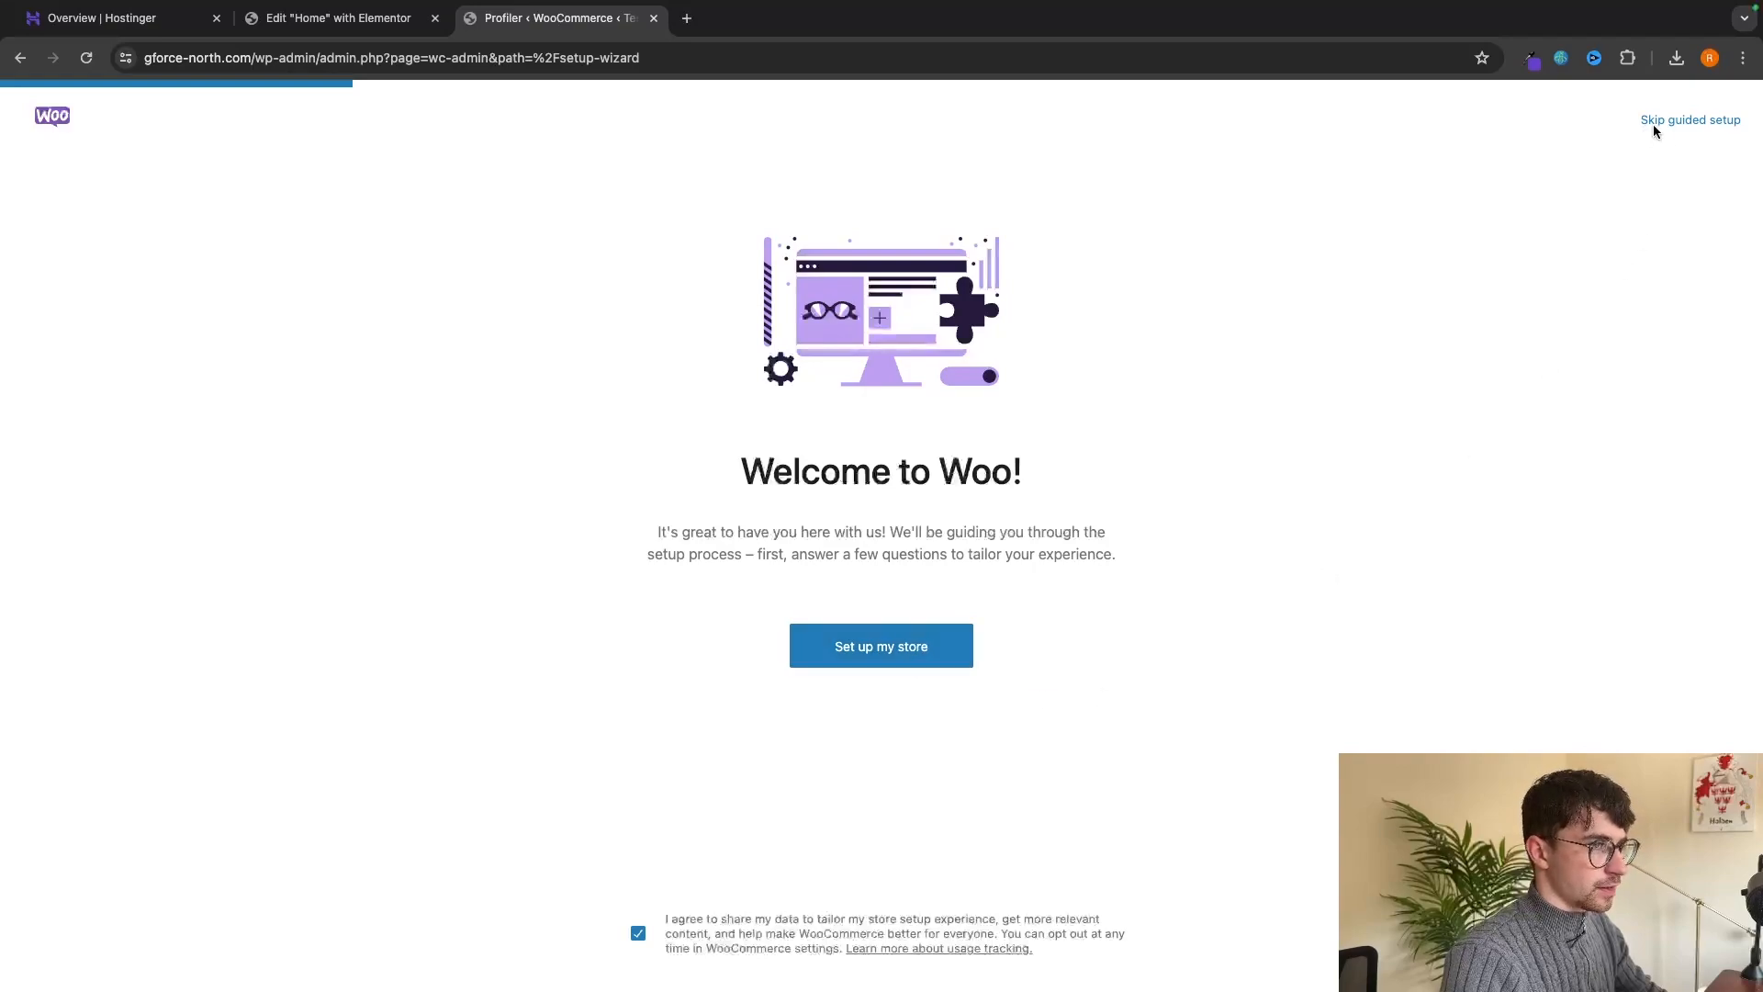
click(1711, 131)
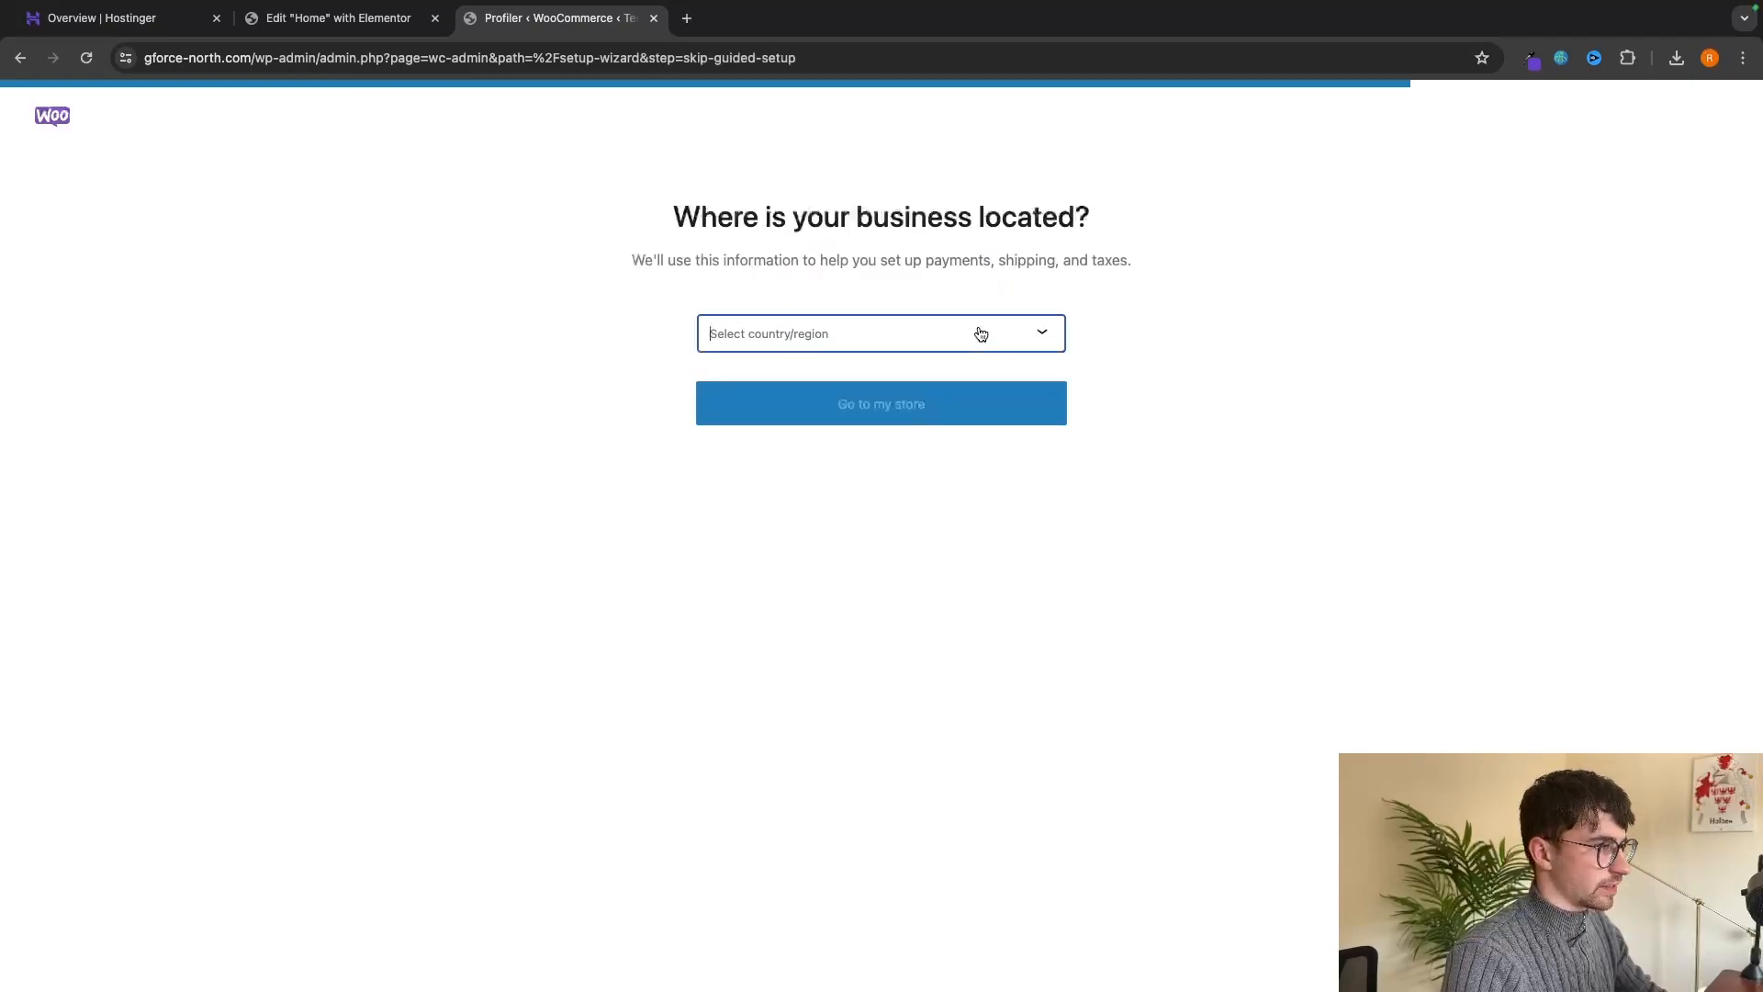
click(926, 349)
text(unit)
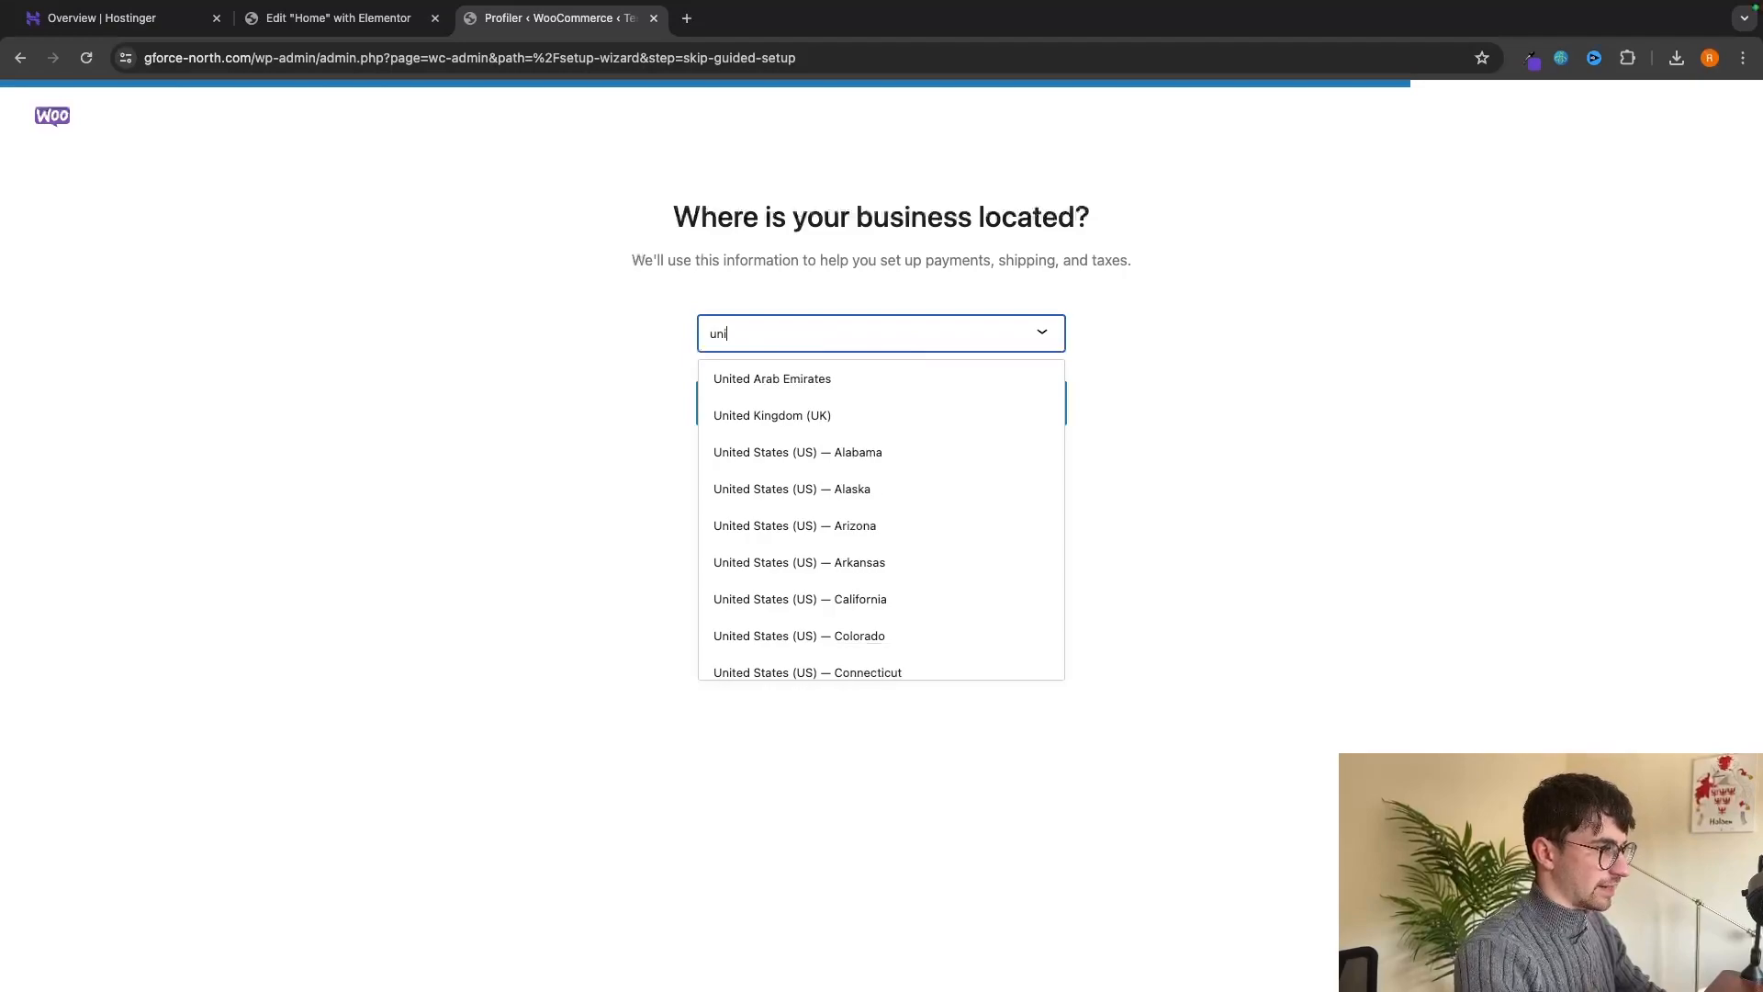
click(740, 413)
click(834, 415)
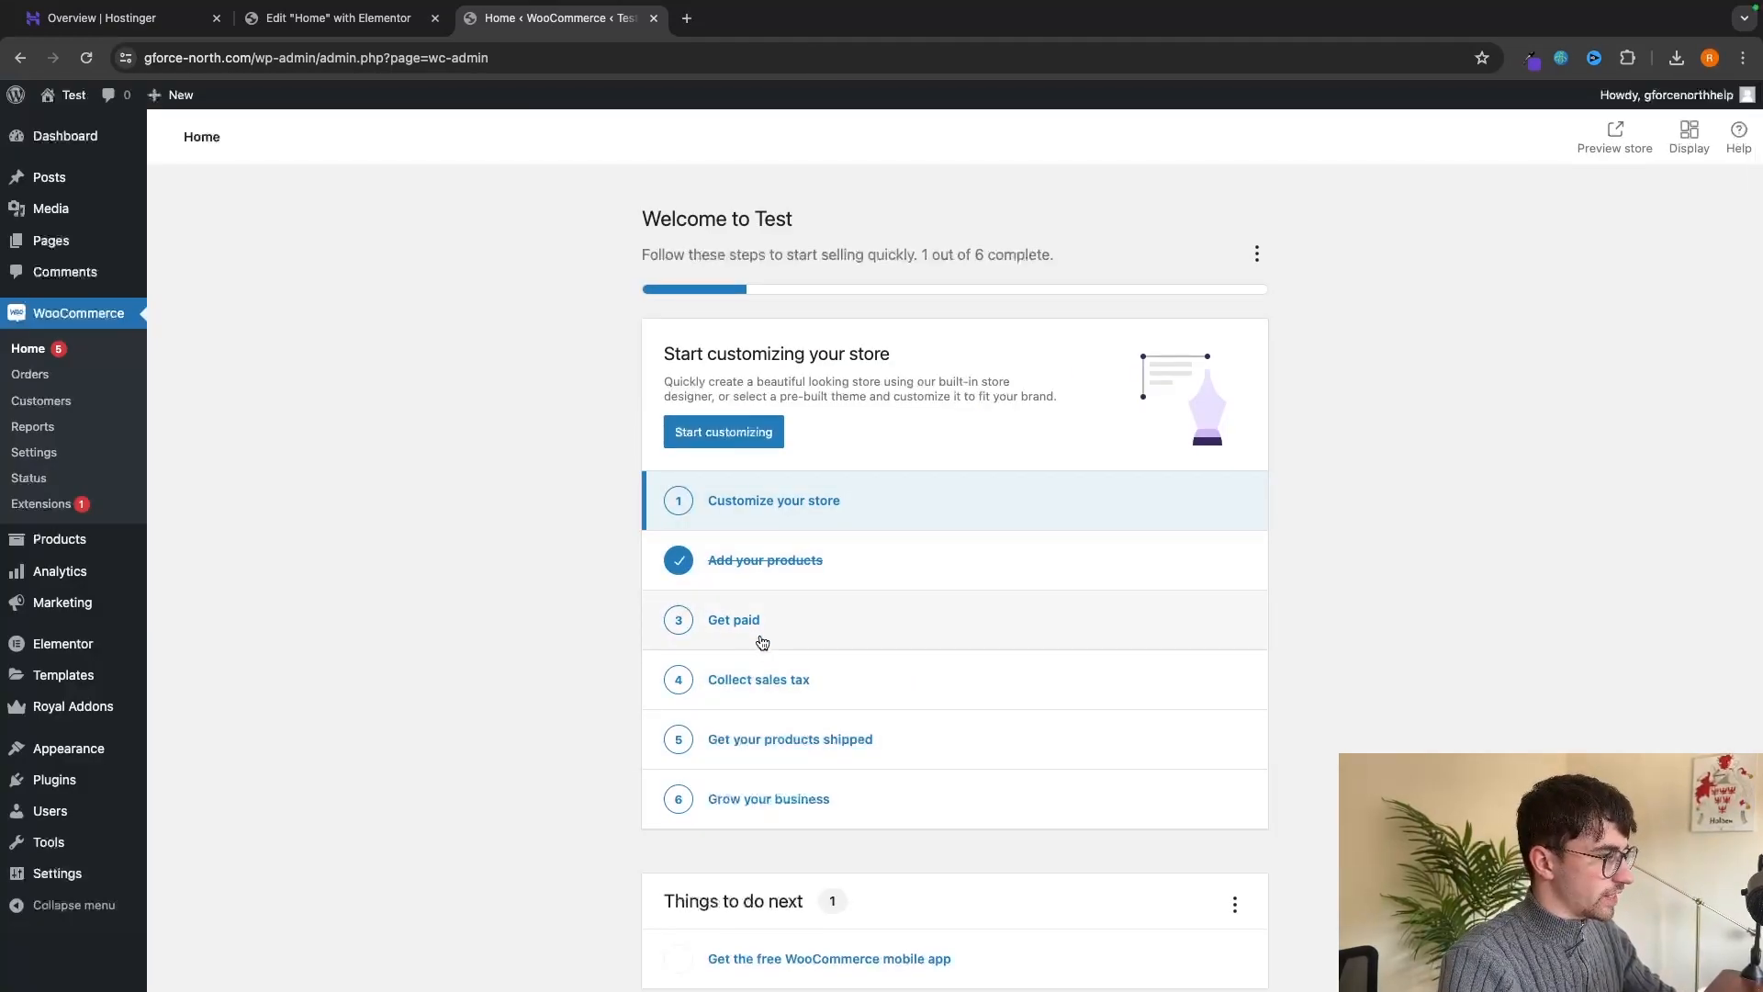
Install WooPayments through the Get paid setup task and proceed to the account connection approval page.
scroll(762, 642, down, 2)
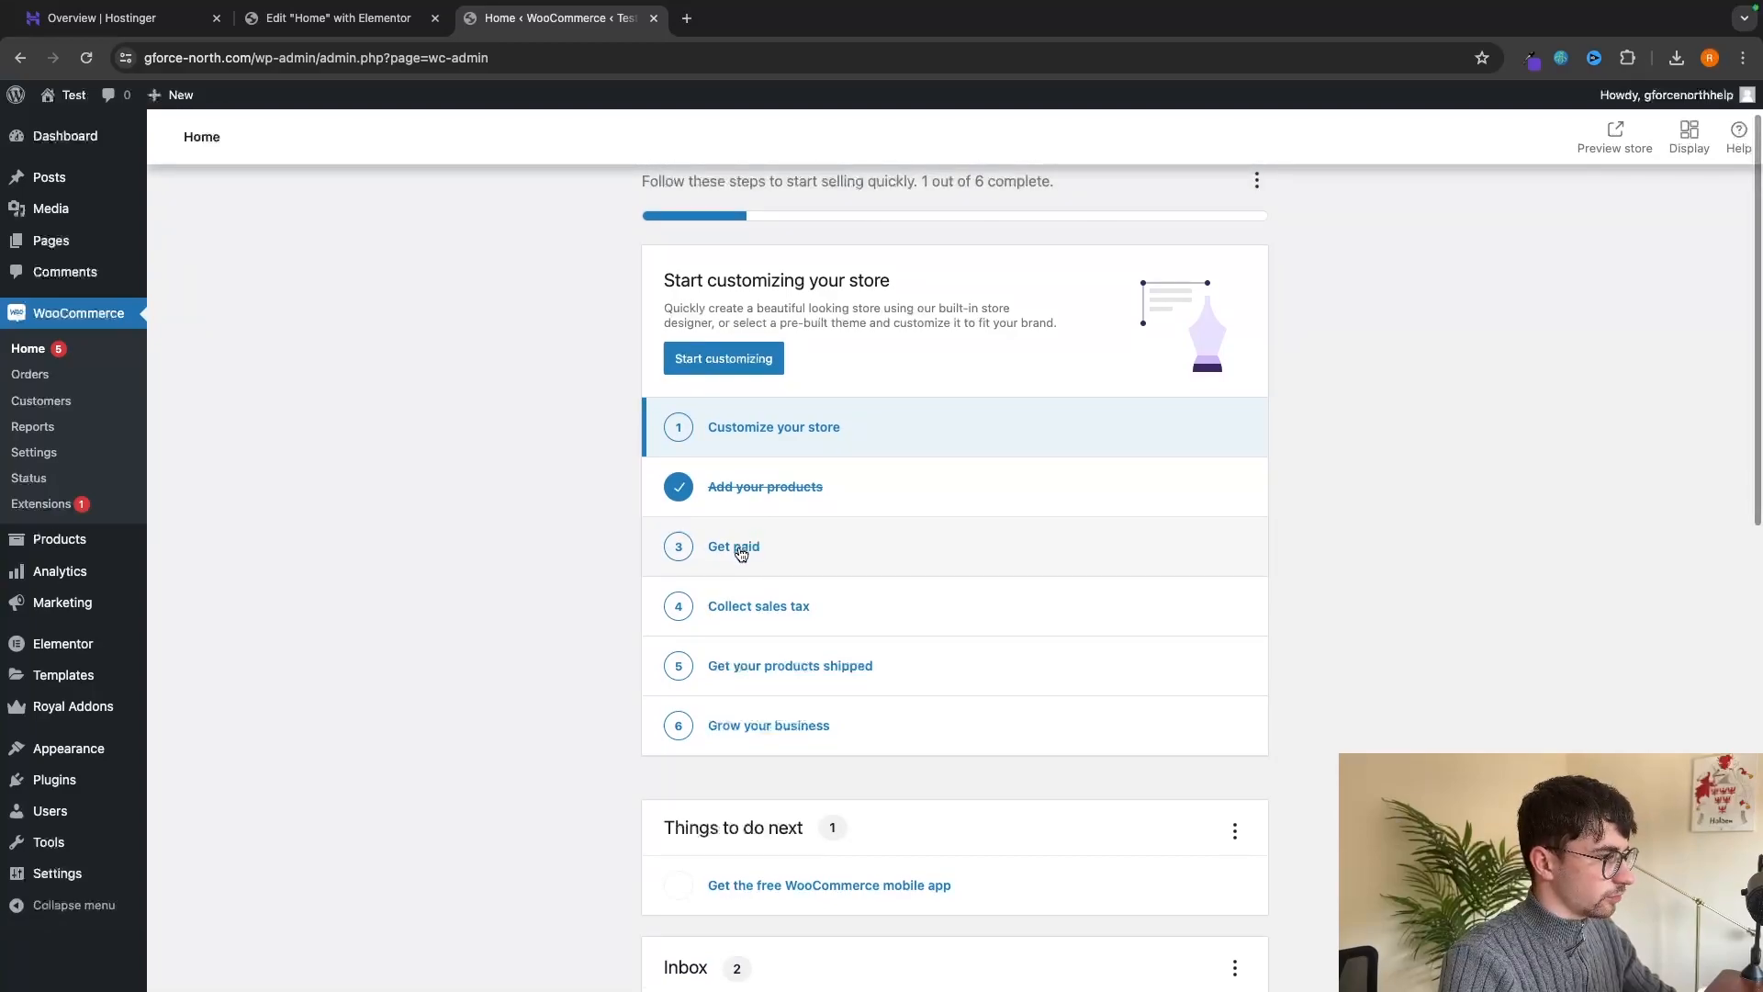
click(741, 548)
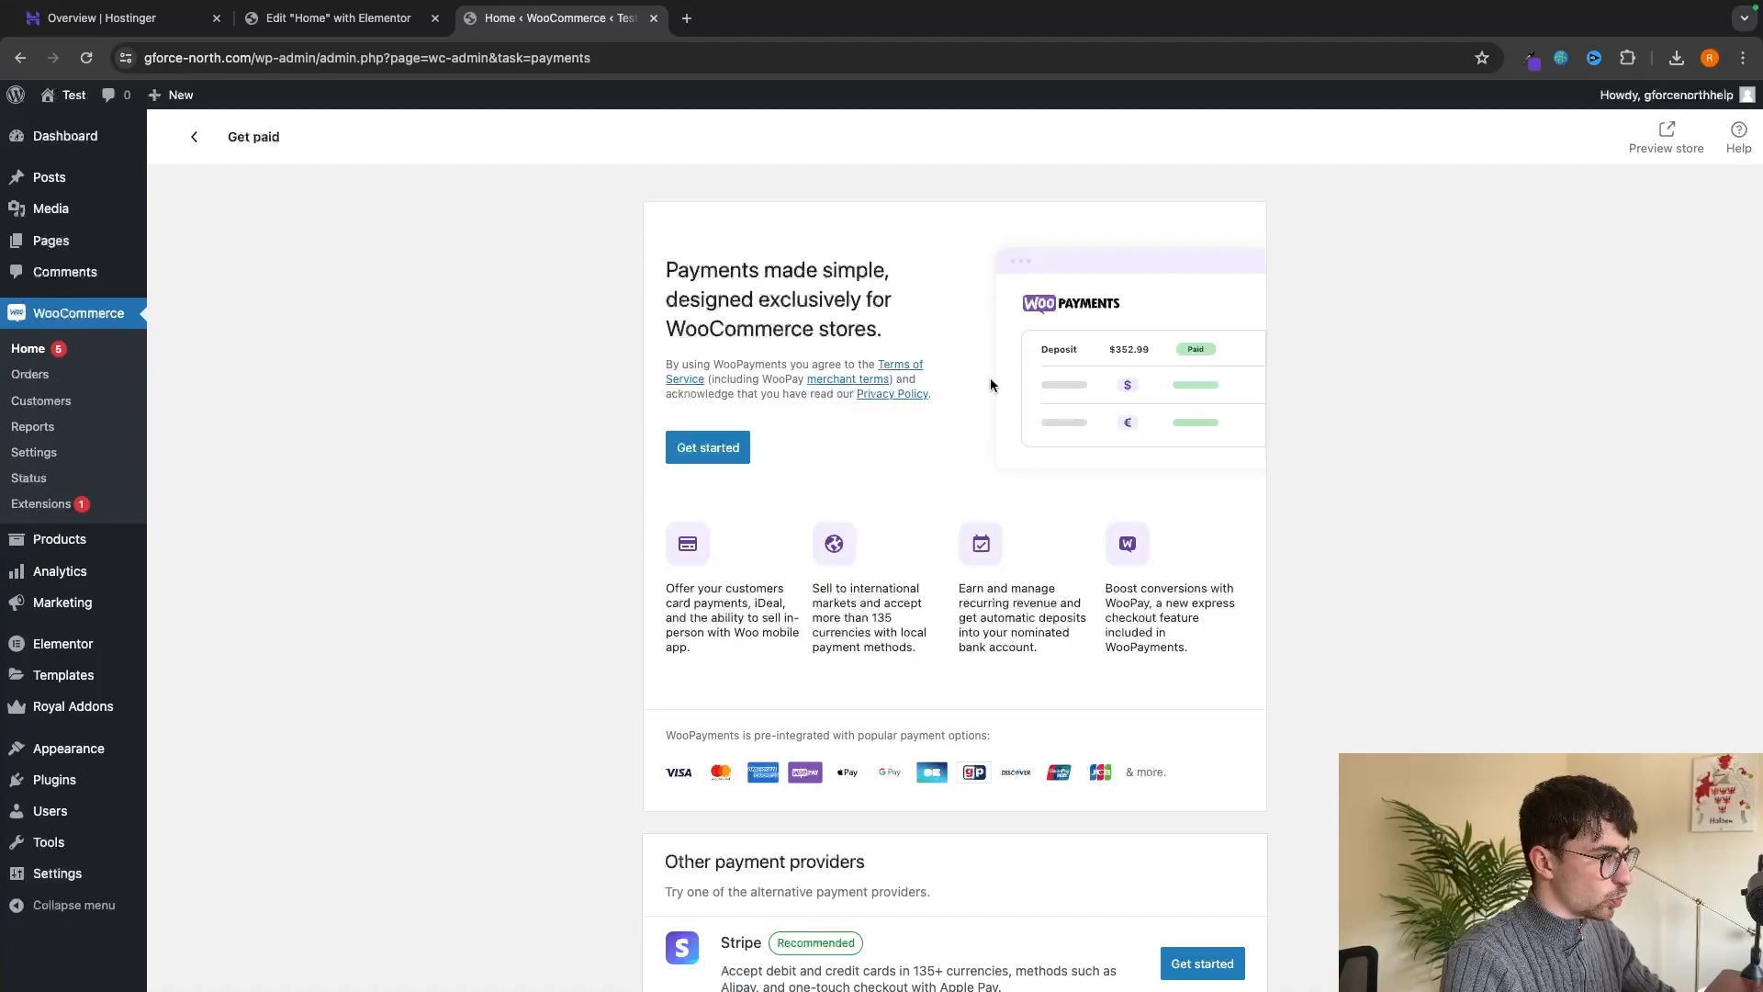
click(705, 459)
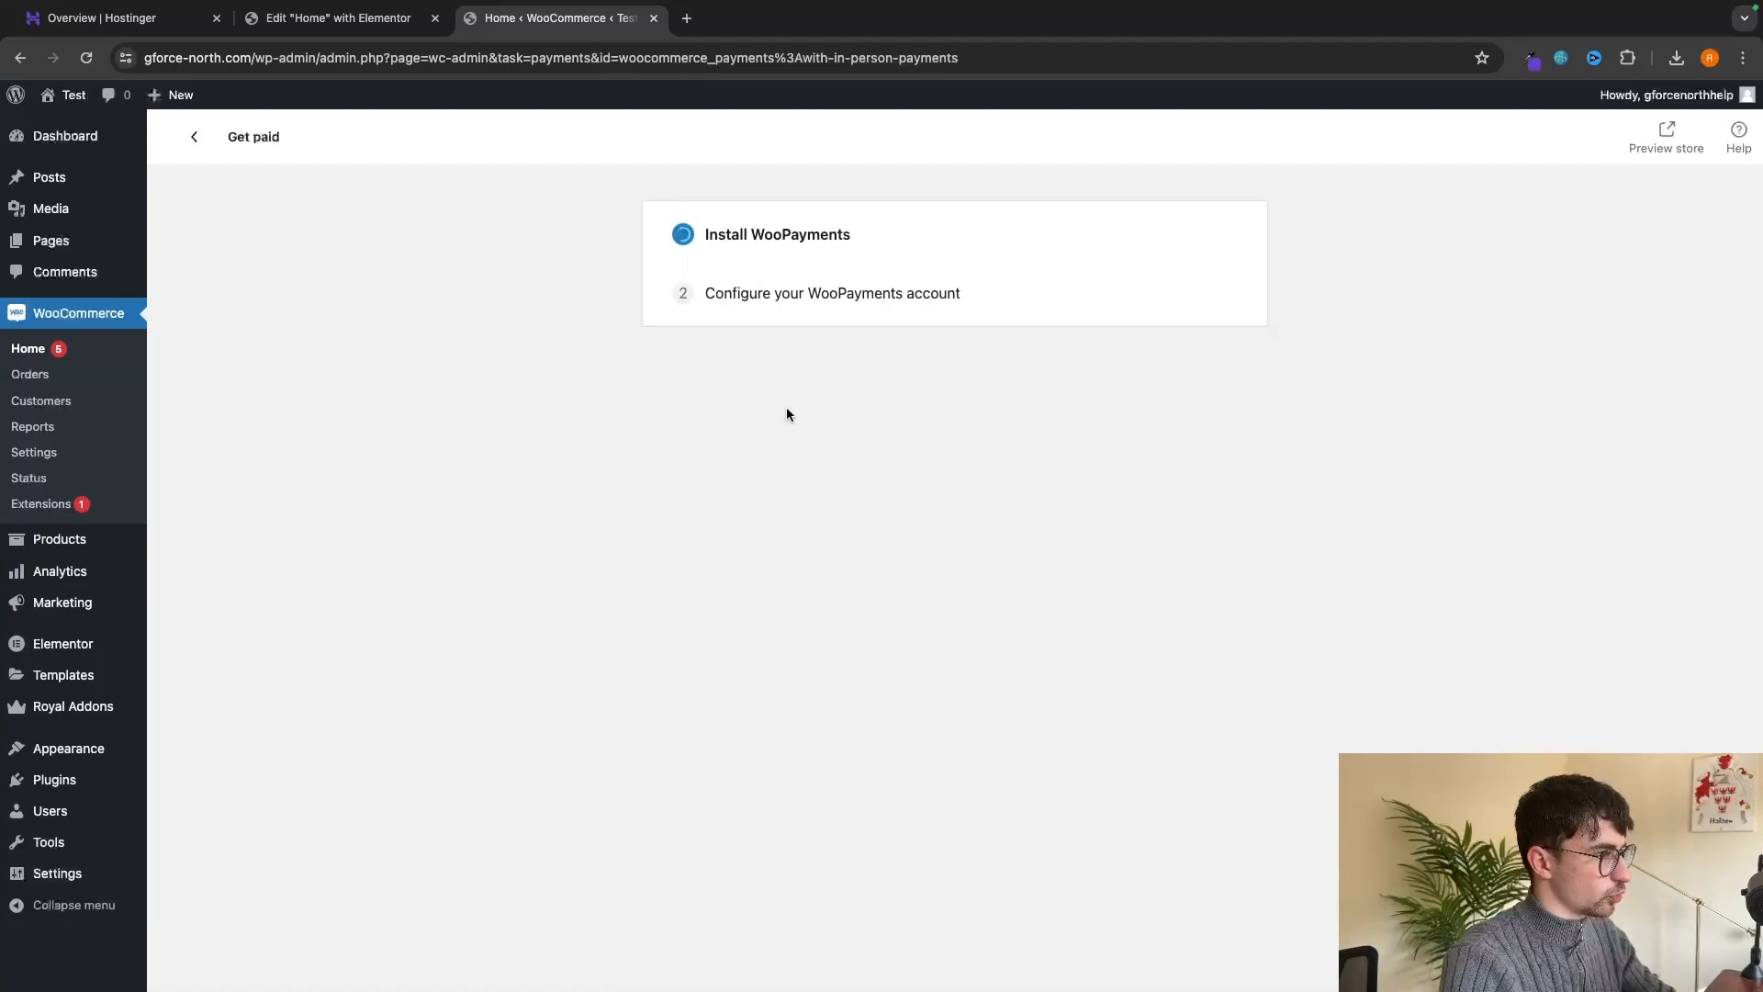
click(771, 347)
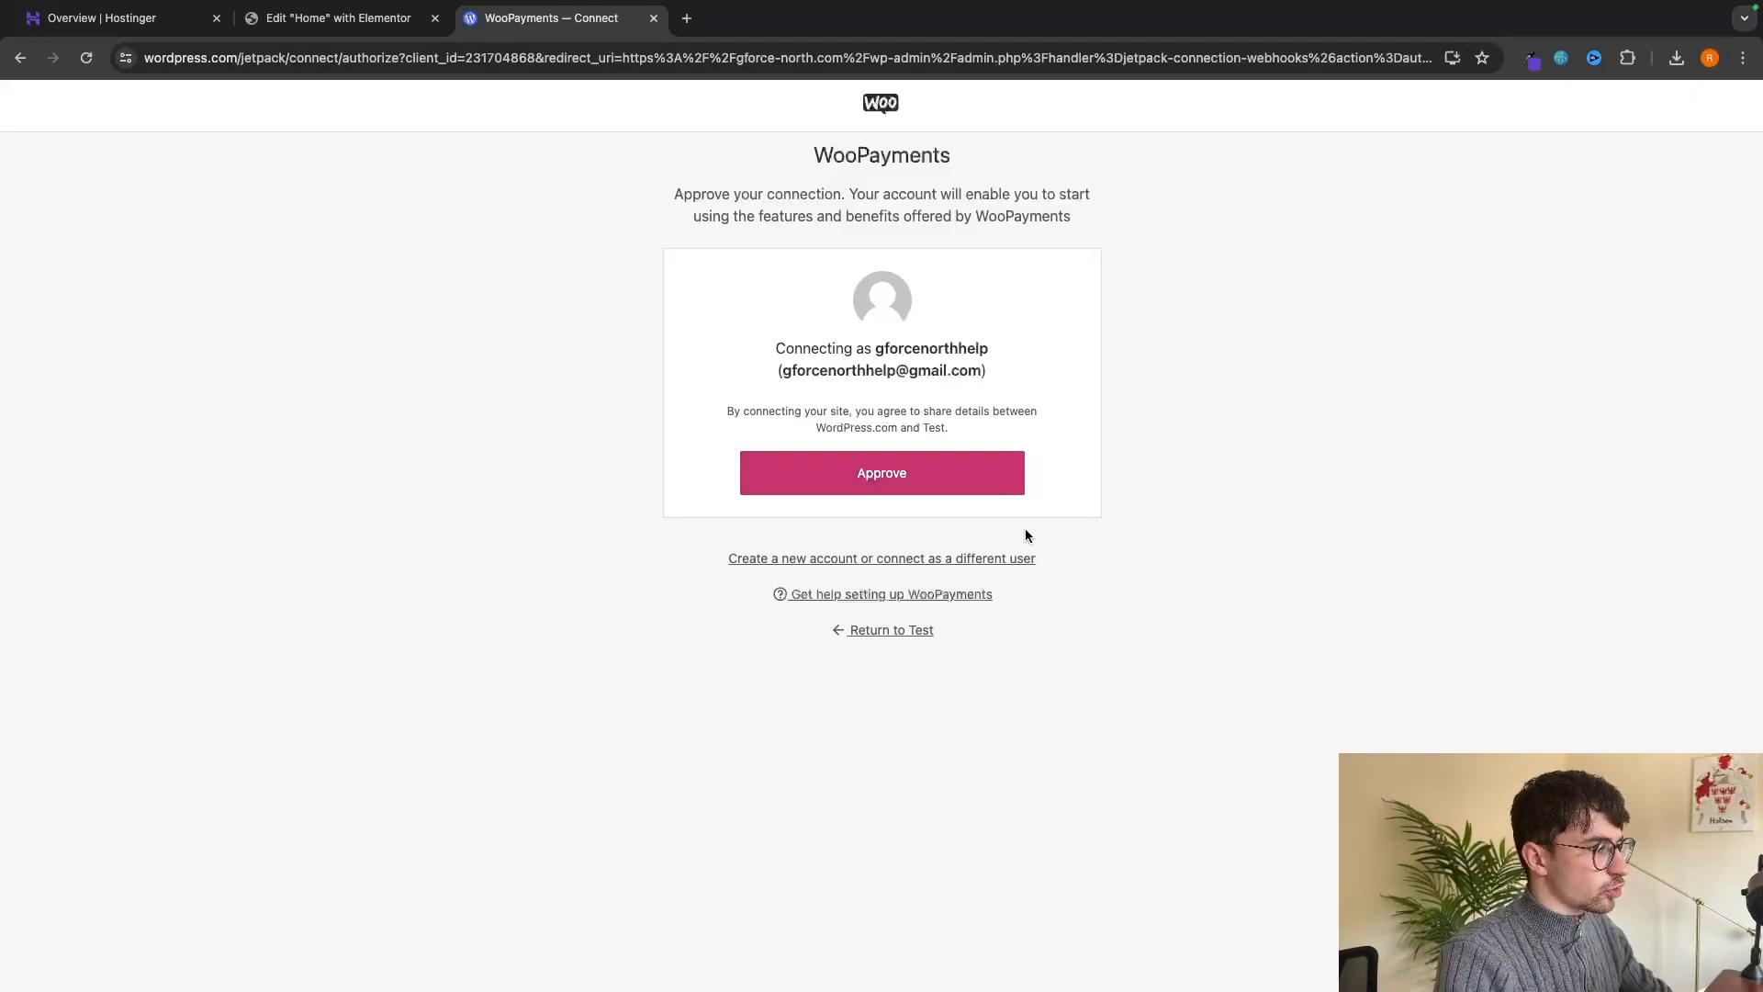
scroll(999, 503, left, 5)
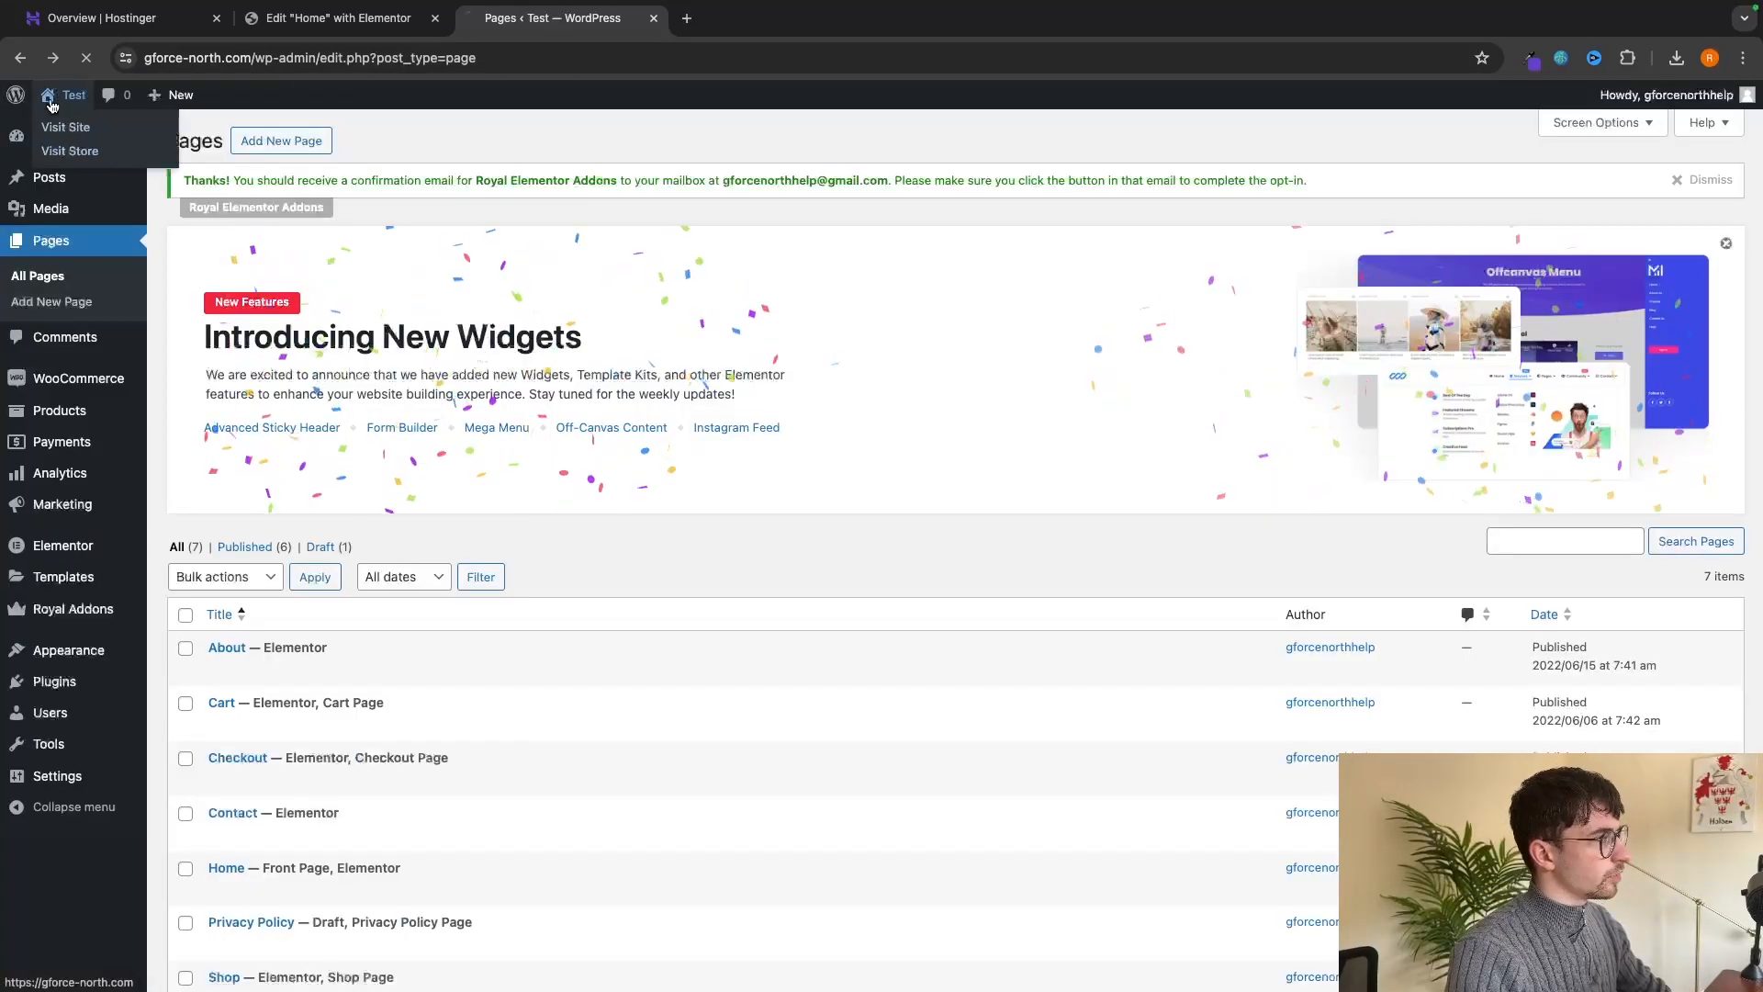
View the live home page and open the list of all site pages in the WordPress admin.
click(52, 97)
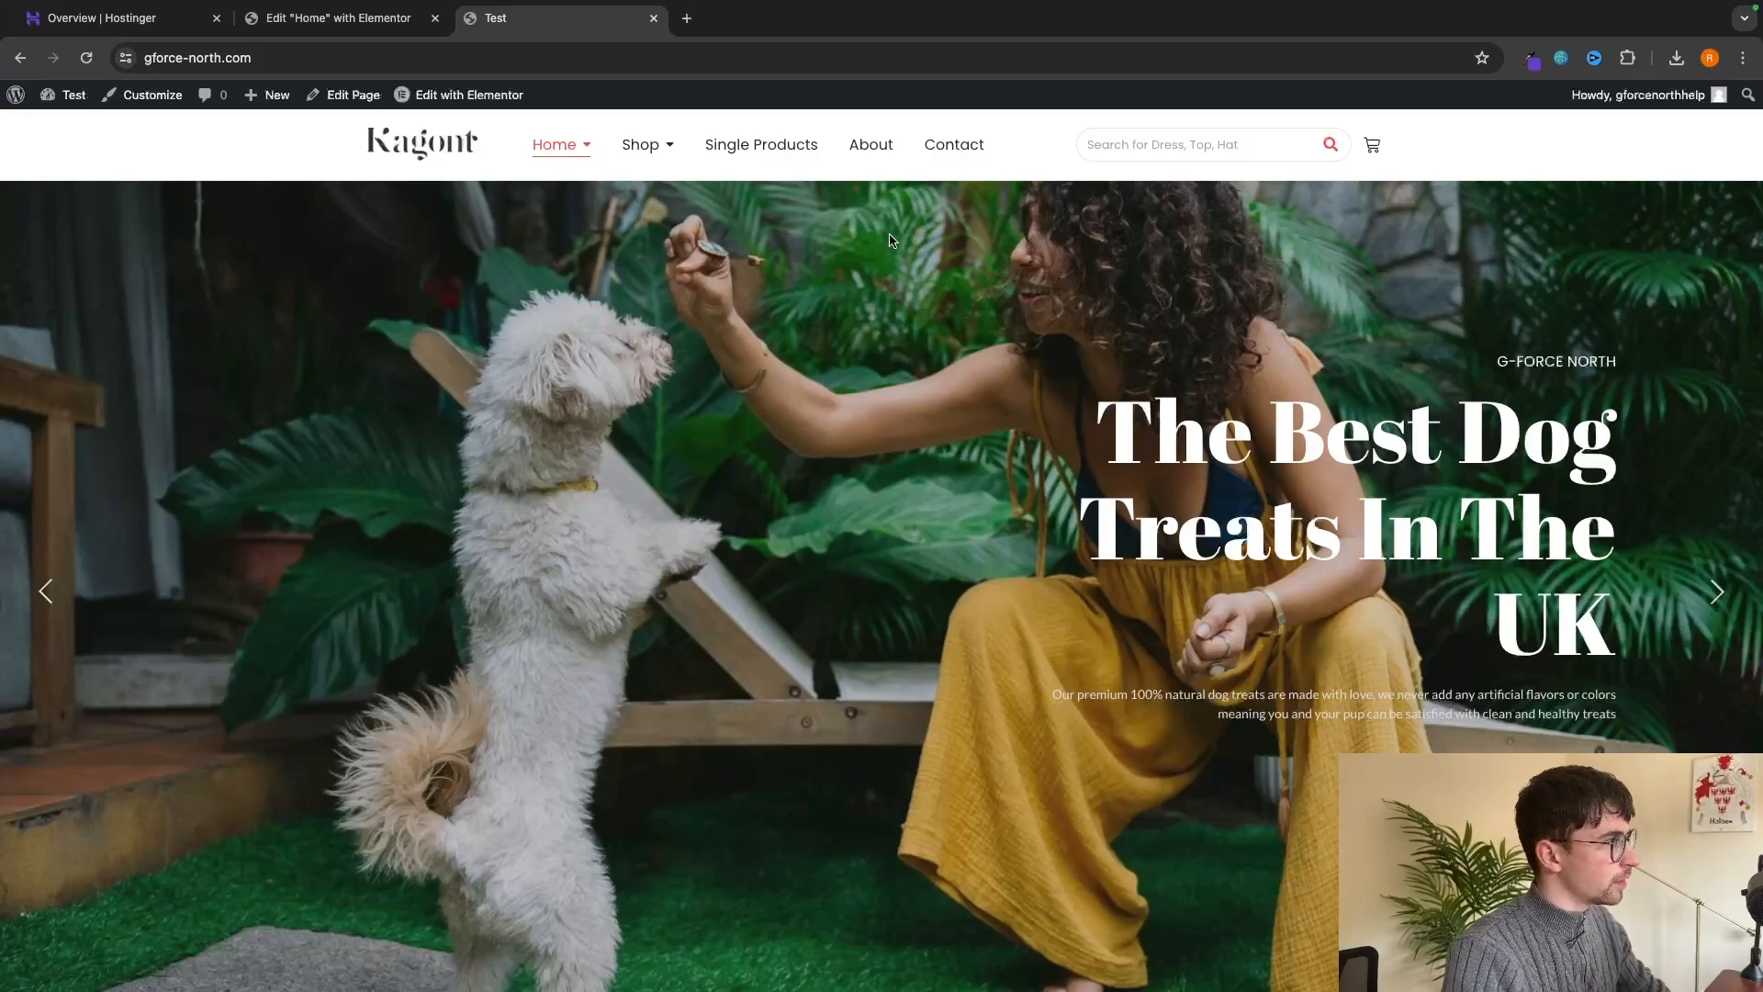
mouse_move(12, 106)
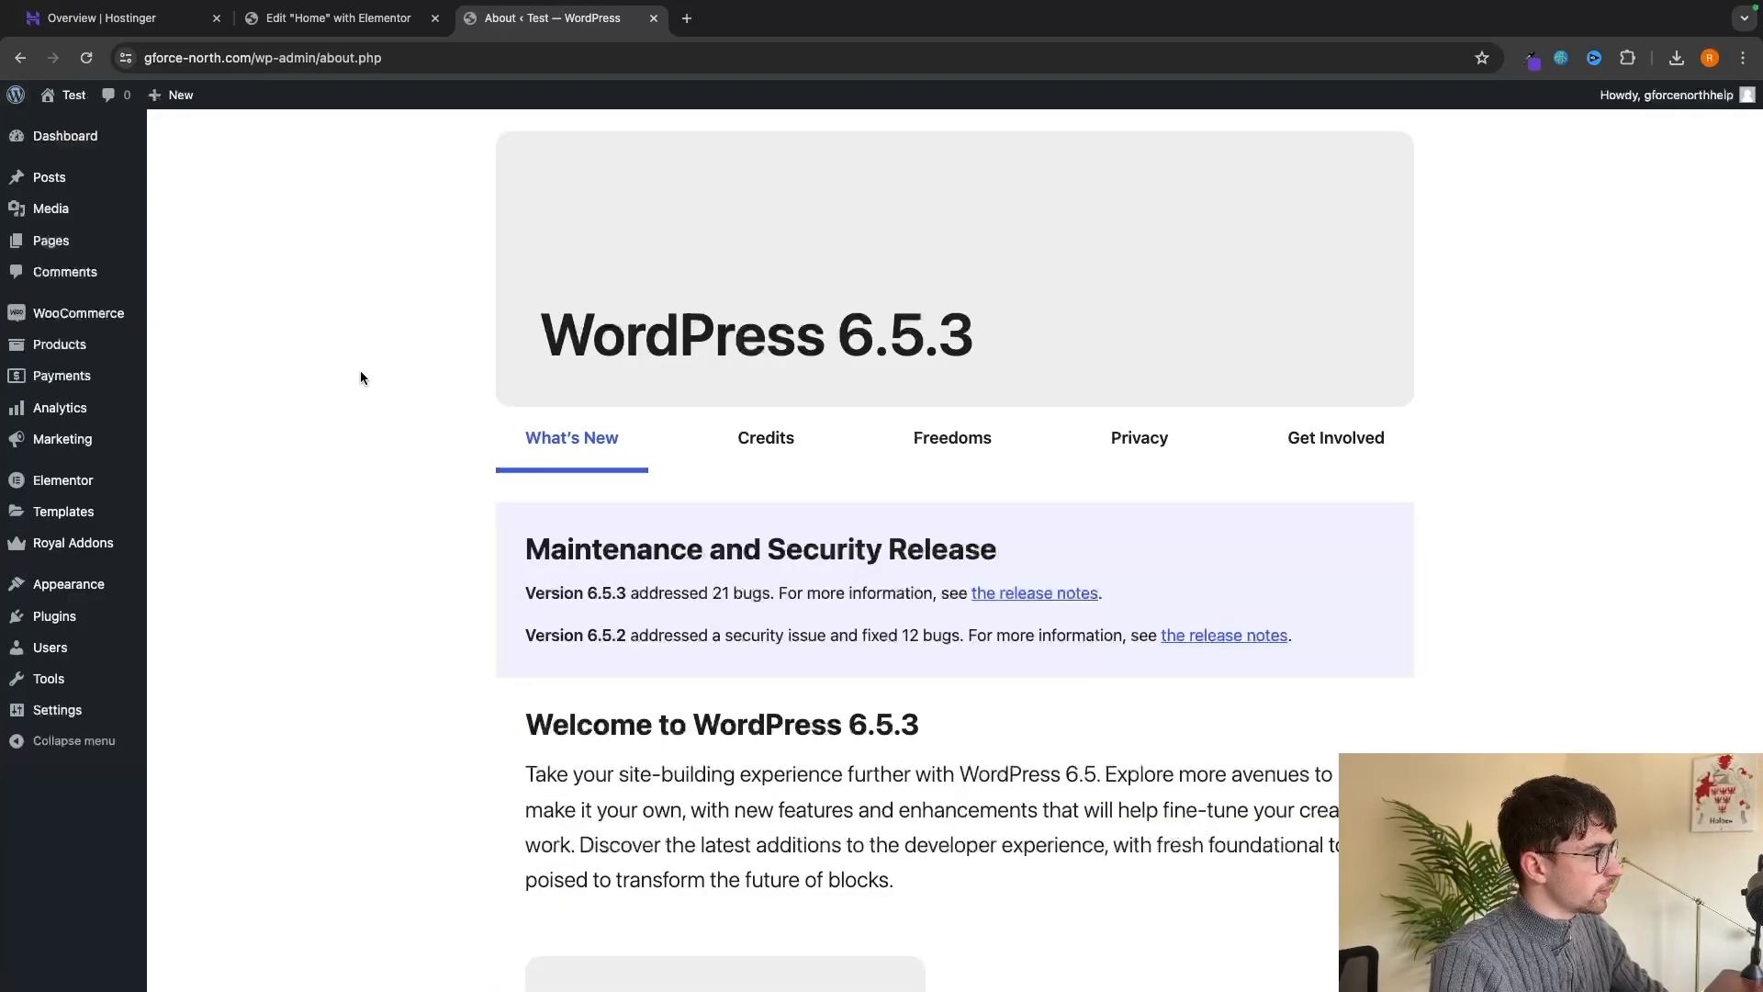
mouse_move(61, 245)
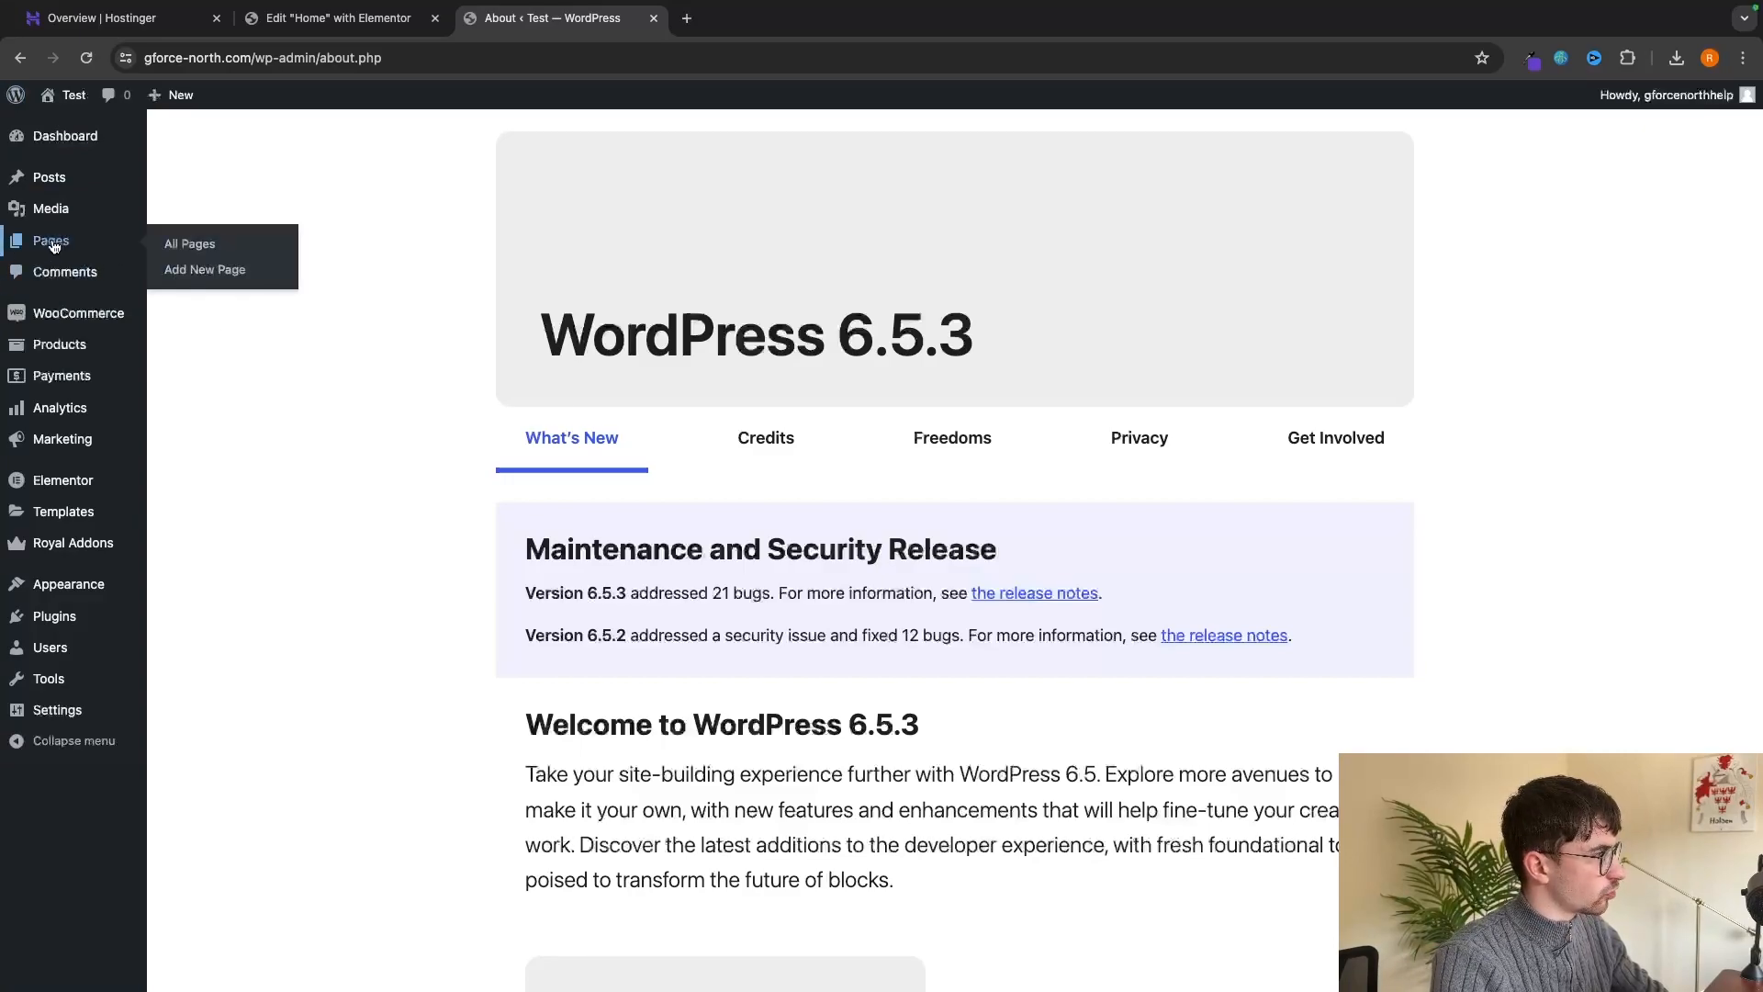
click(196, 243)
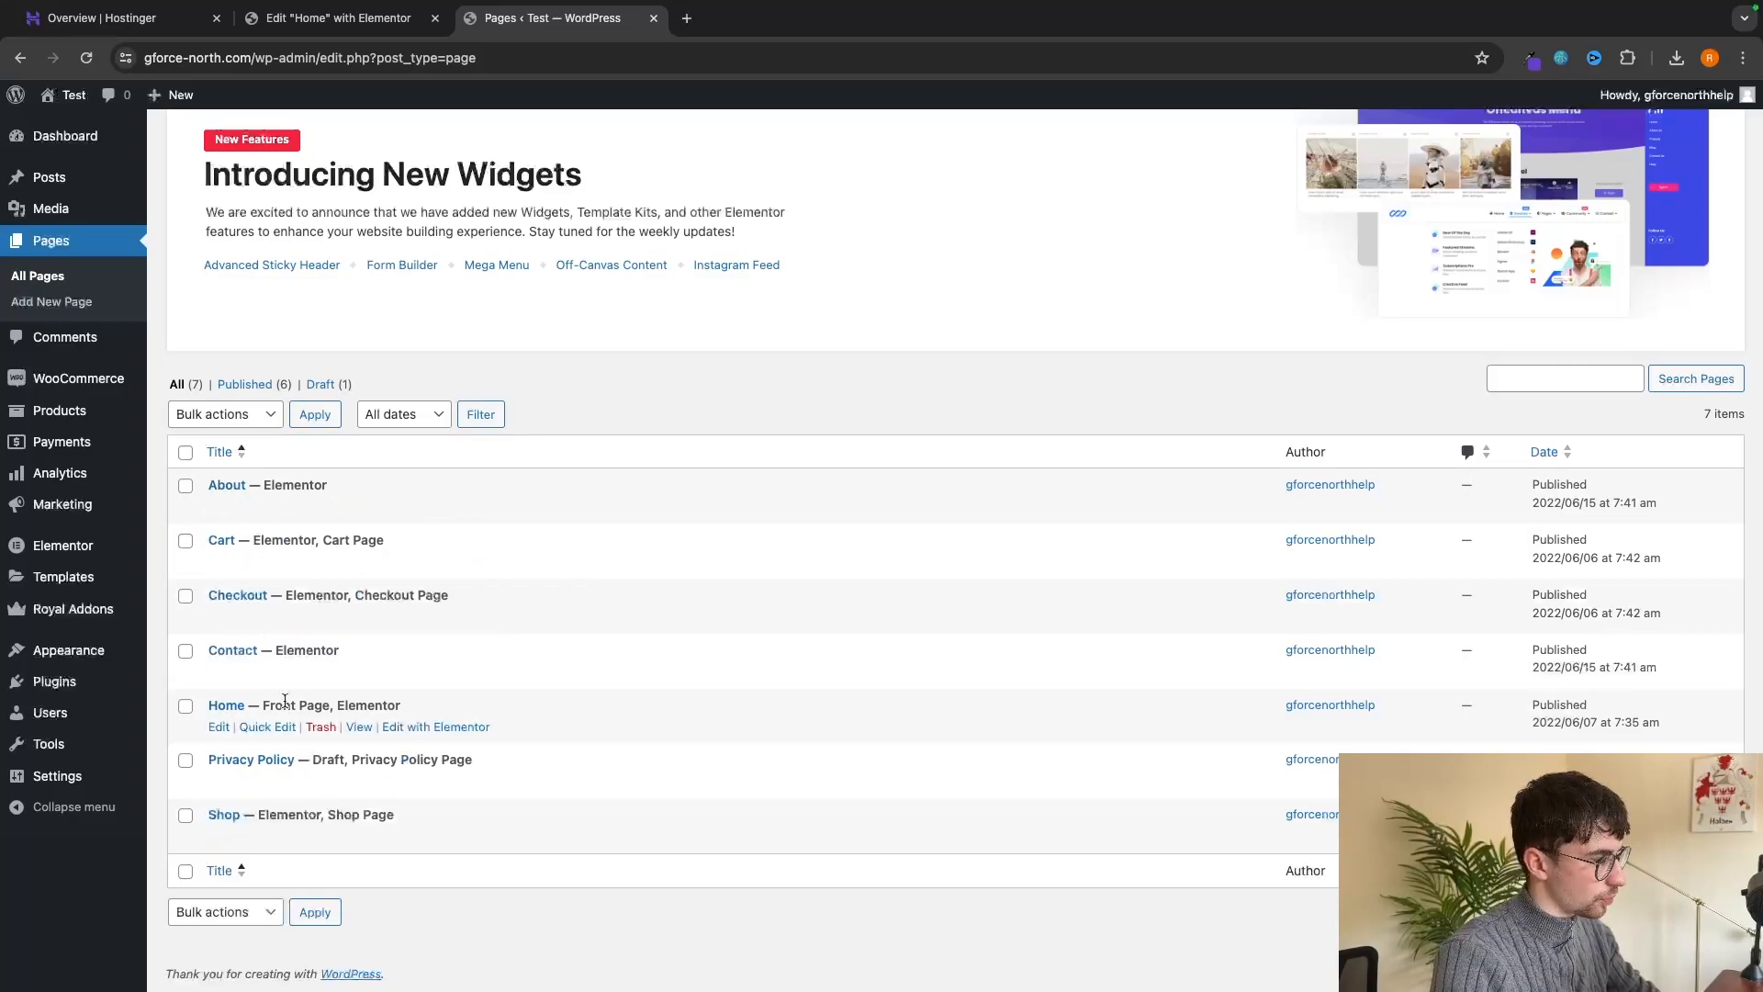
Add a new page and open it for editing with Elementor.
scroll(424, 681, up, 3)
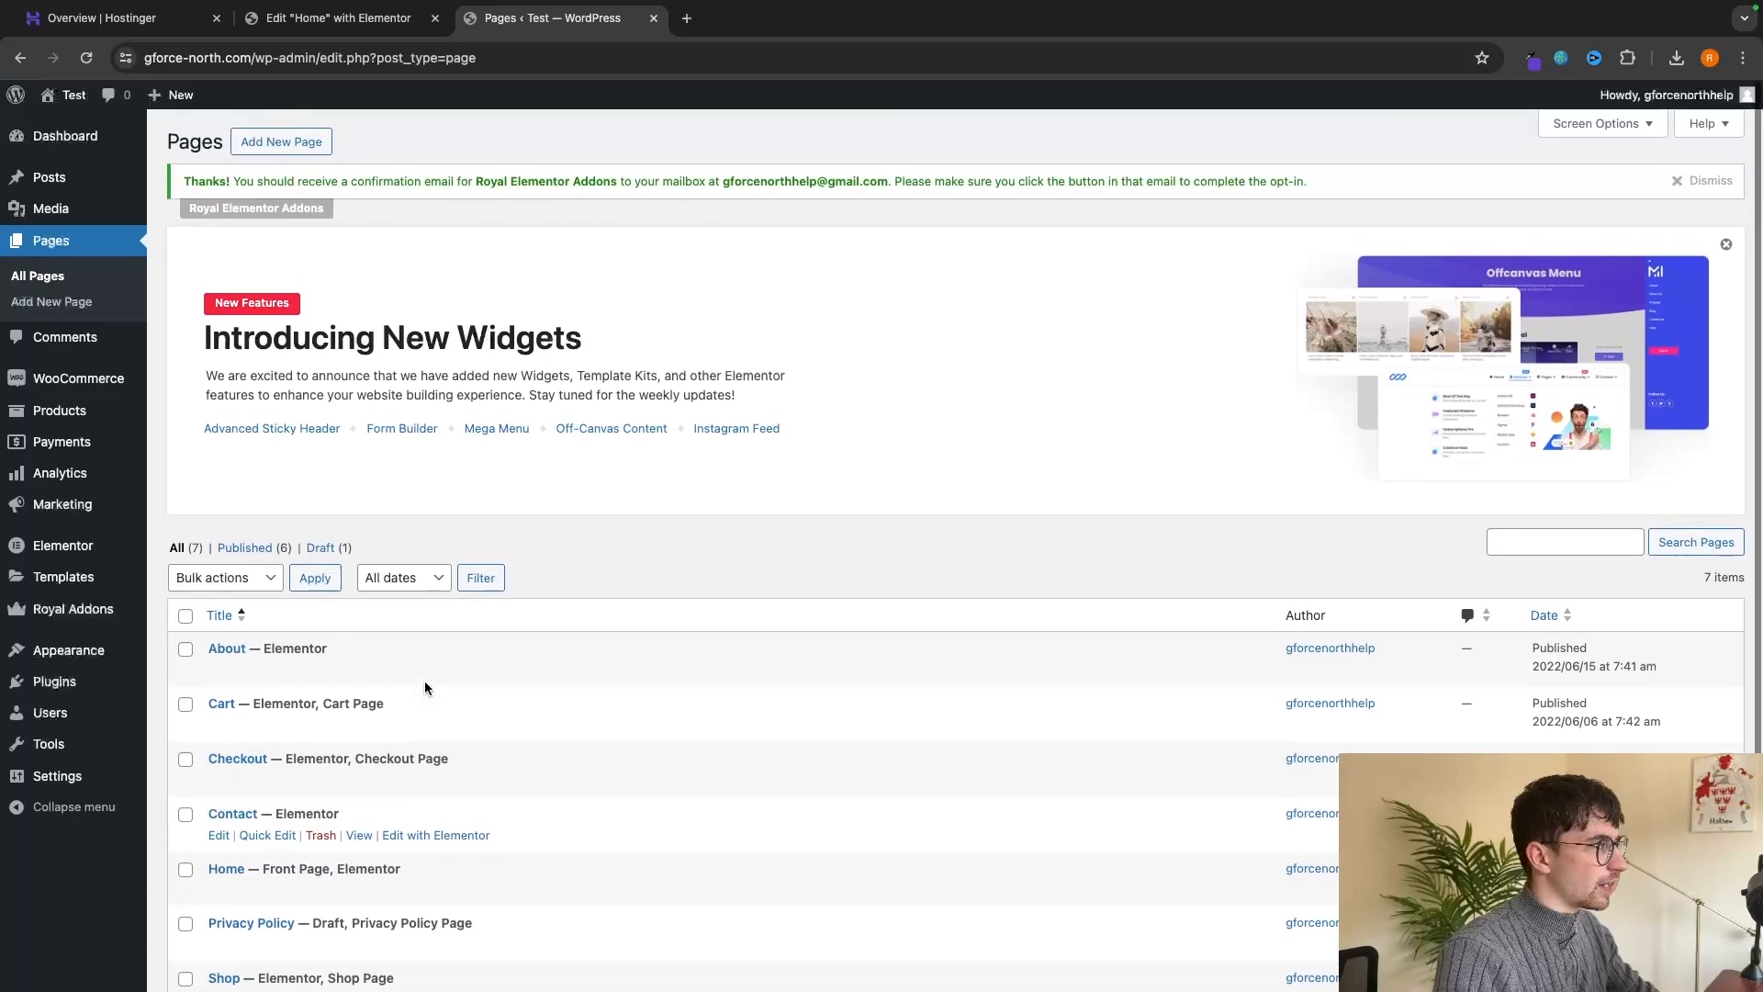
click(264, 143)
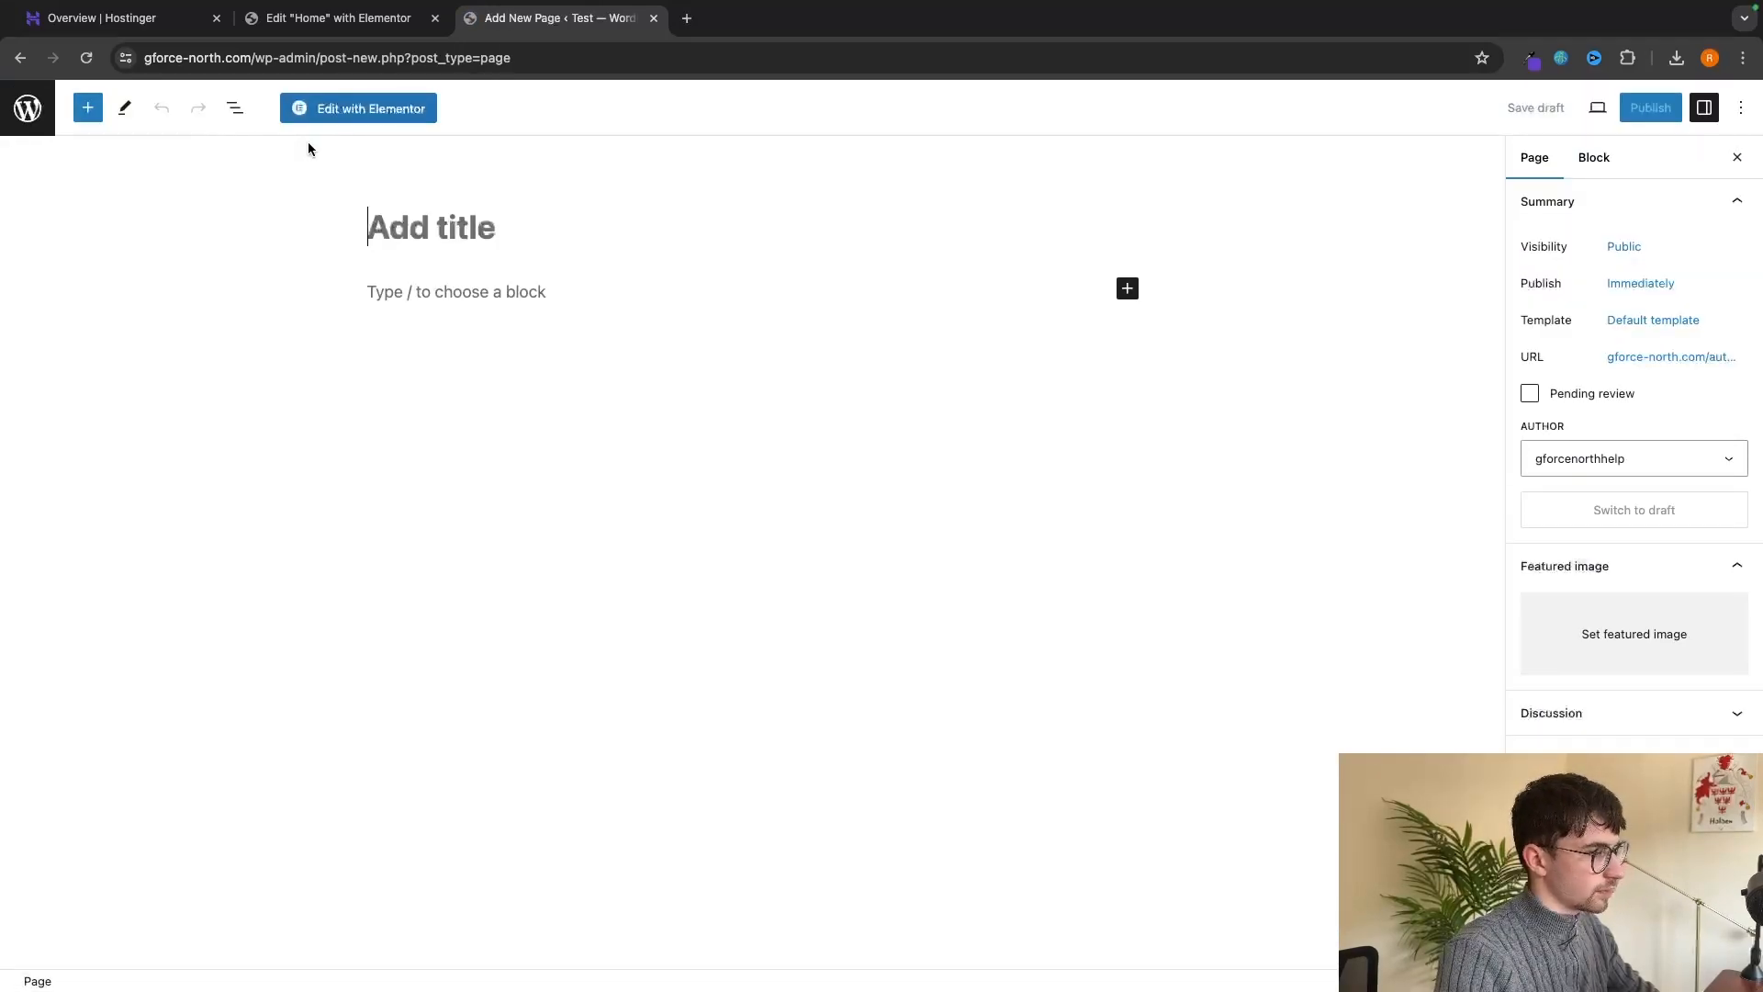
click(365, 118)
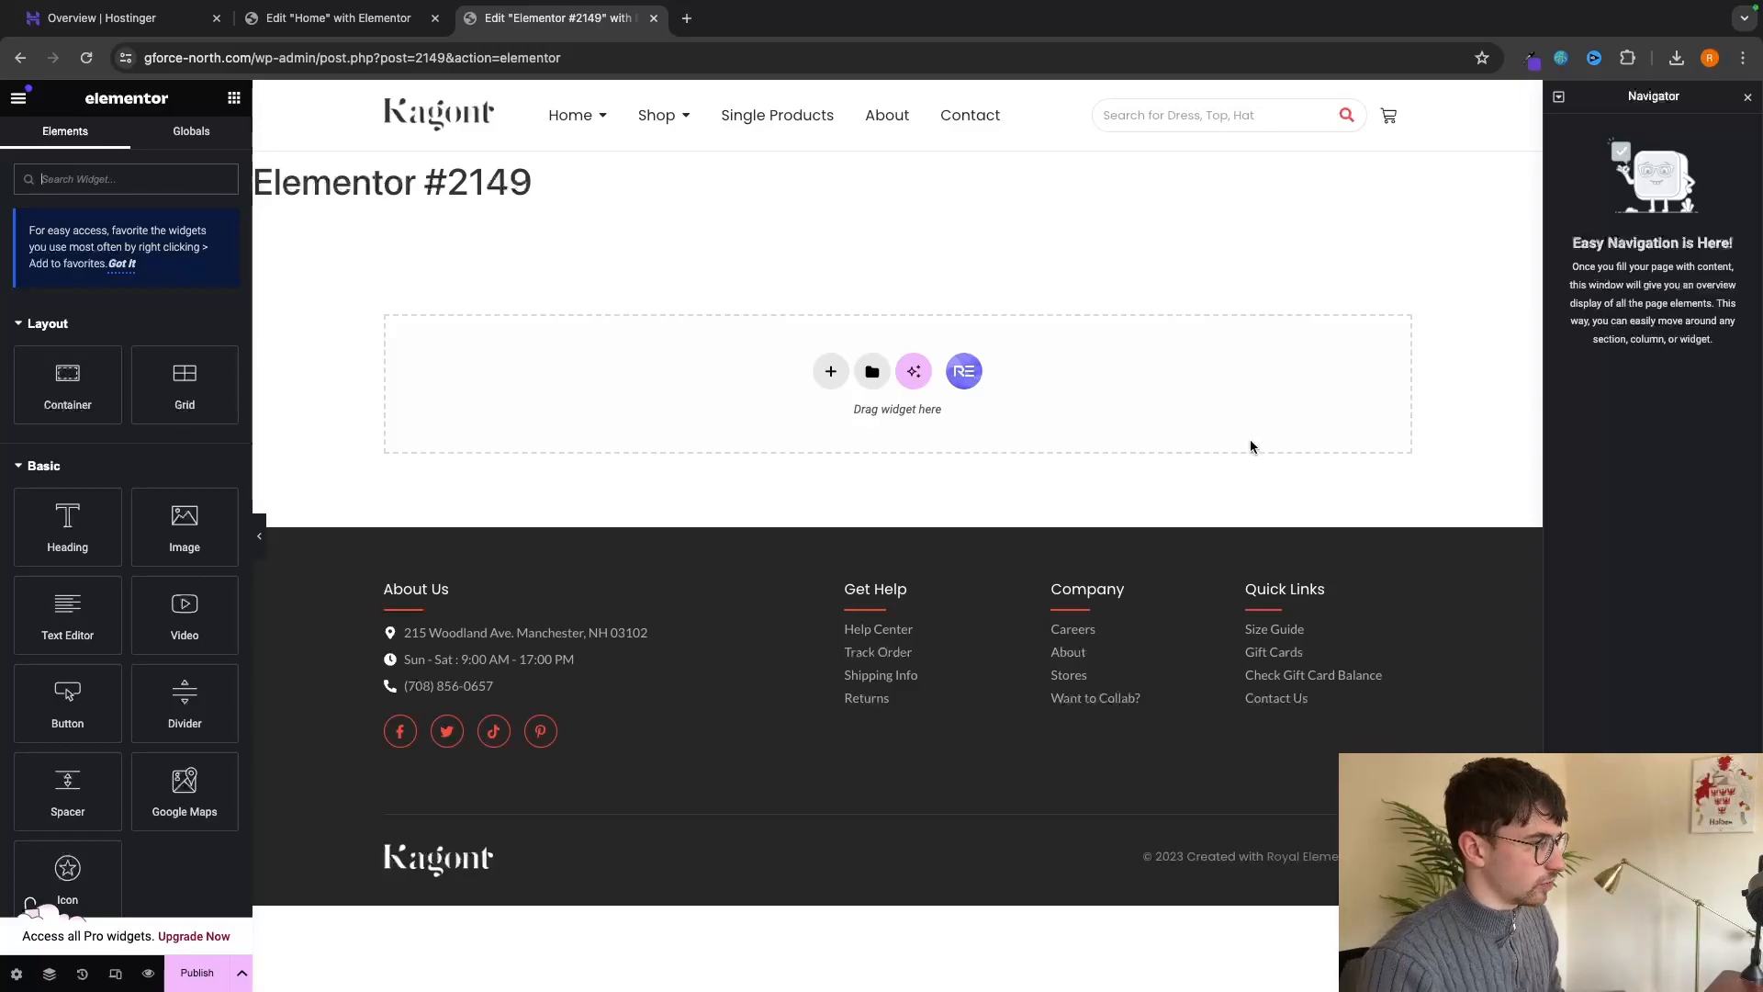
Place a Heading widget on the blank page and set its text to "fjghr kghkjrbgnhjdgb dhjgb".
drag(67, 528, 756, 355)
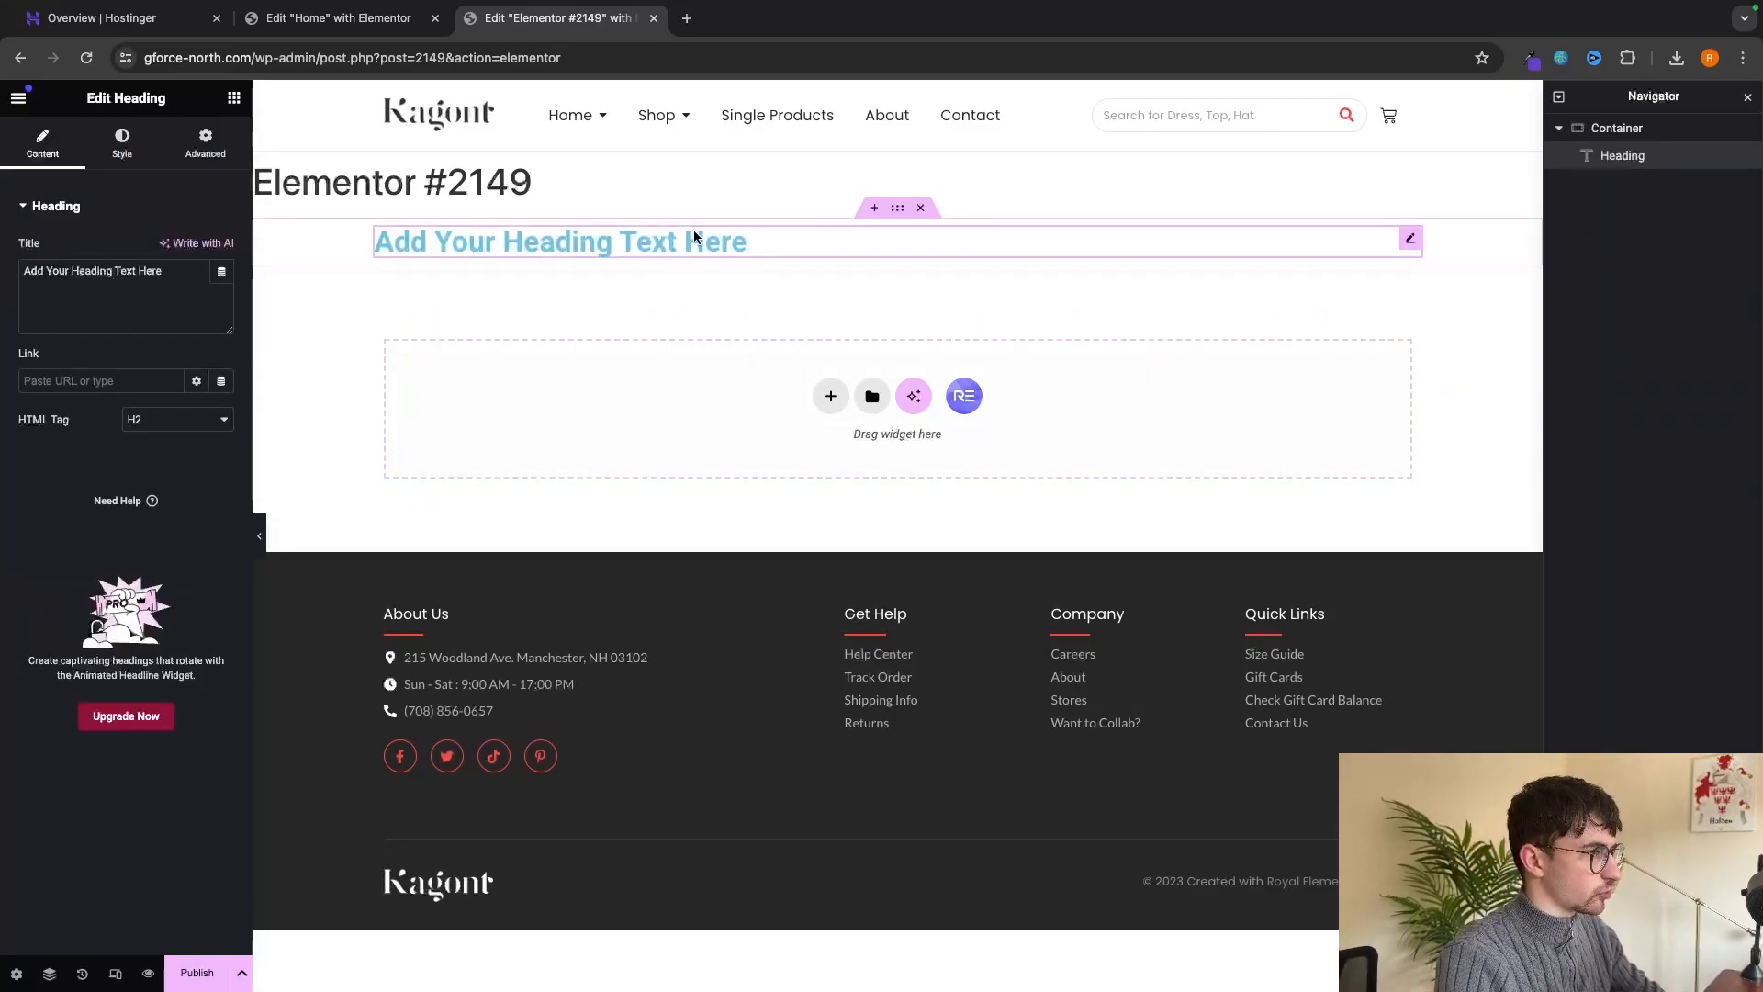
triple_click(695, 232)
text(fjghr kghkjrbgnhjdgb dhjgb)
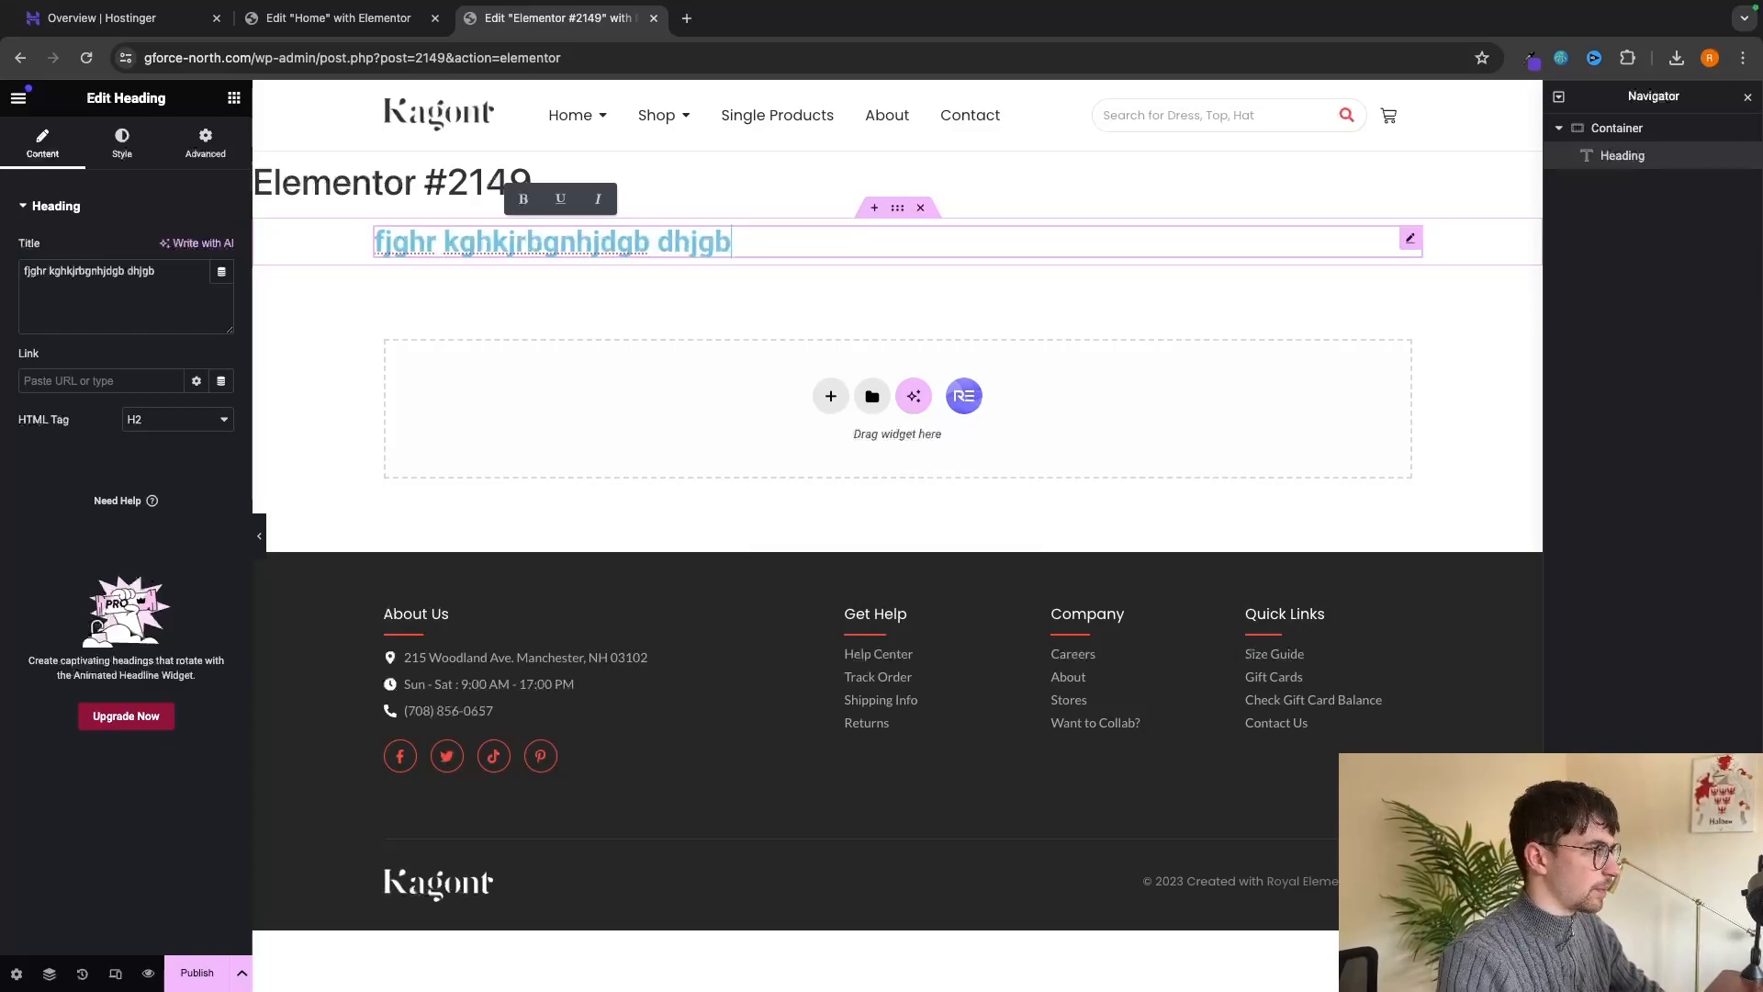
Place an Image widget below the heading, and delete both the heading and image containers from the page.
click(231, 98)
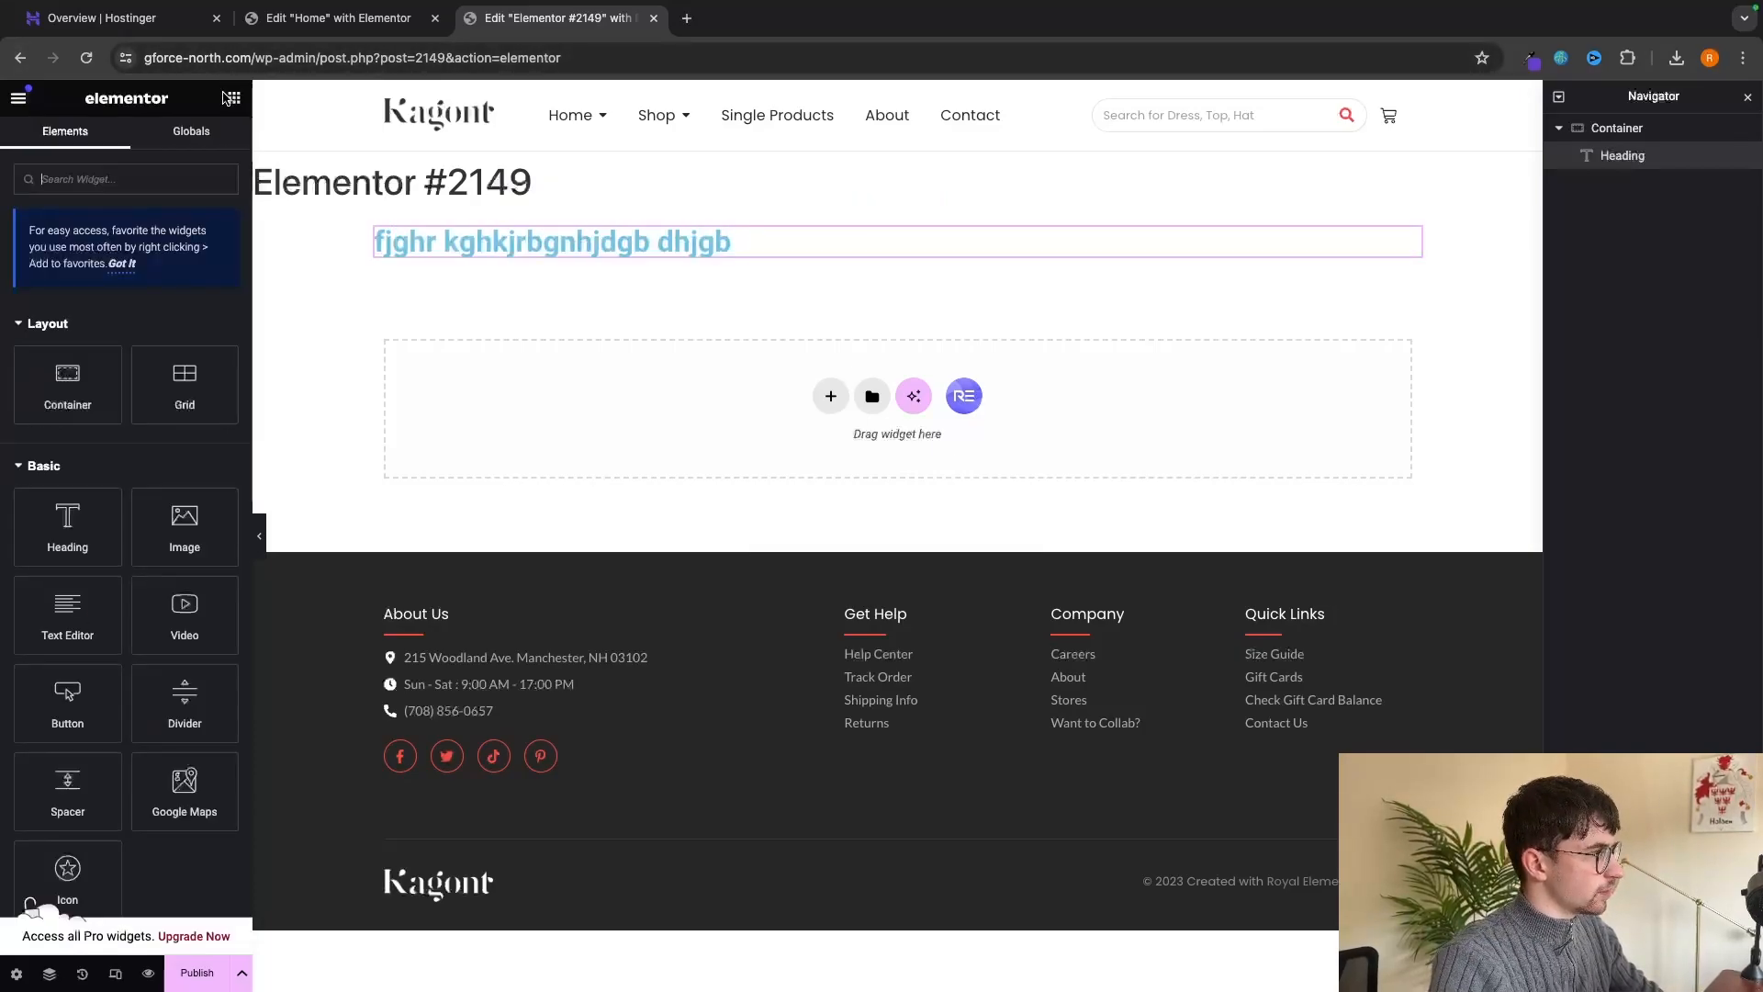
drag(190, 561, 865, 397)
scroll(867, 498, down, 2)
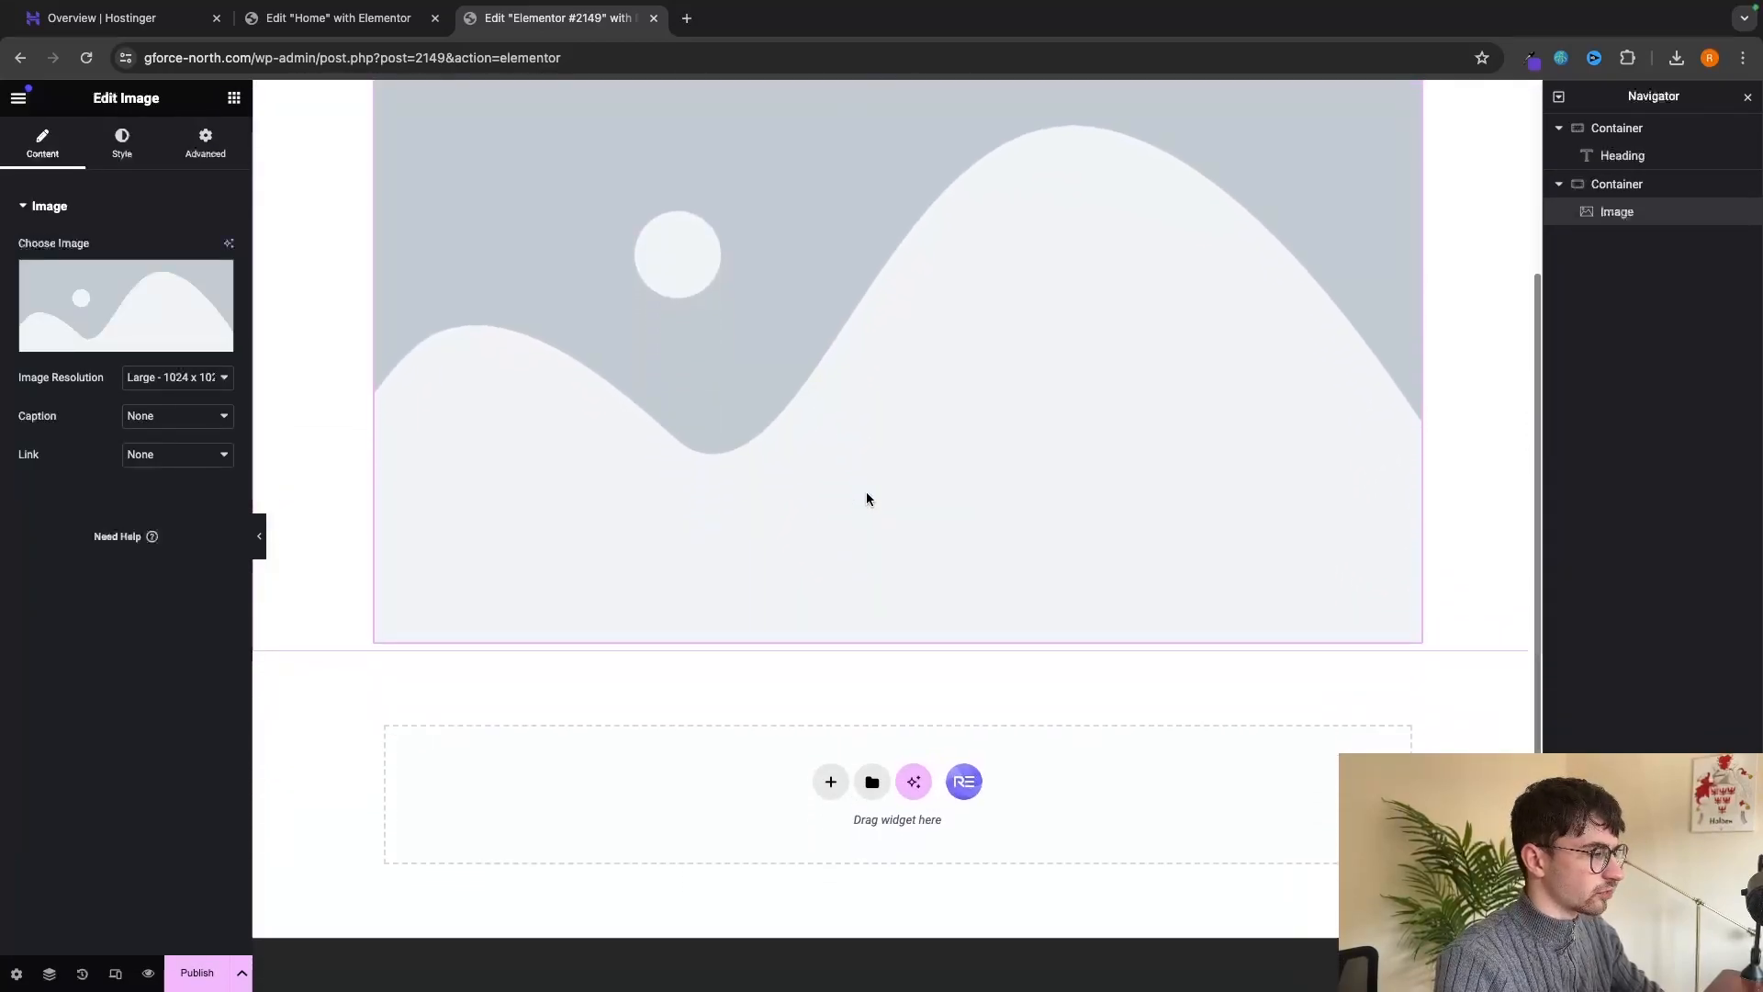
scroll(867, 499, up, 3)
scroll(1025, 323, down, 2)
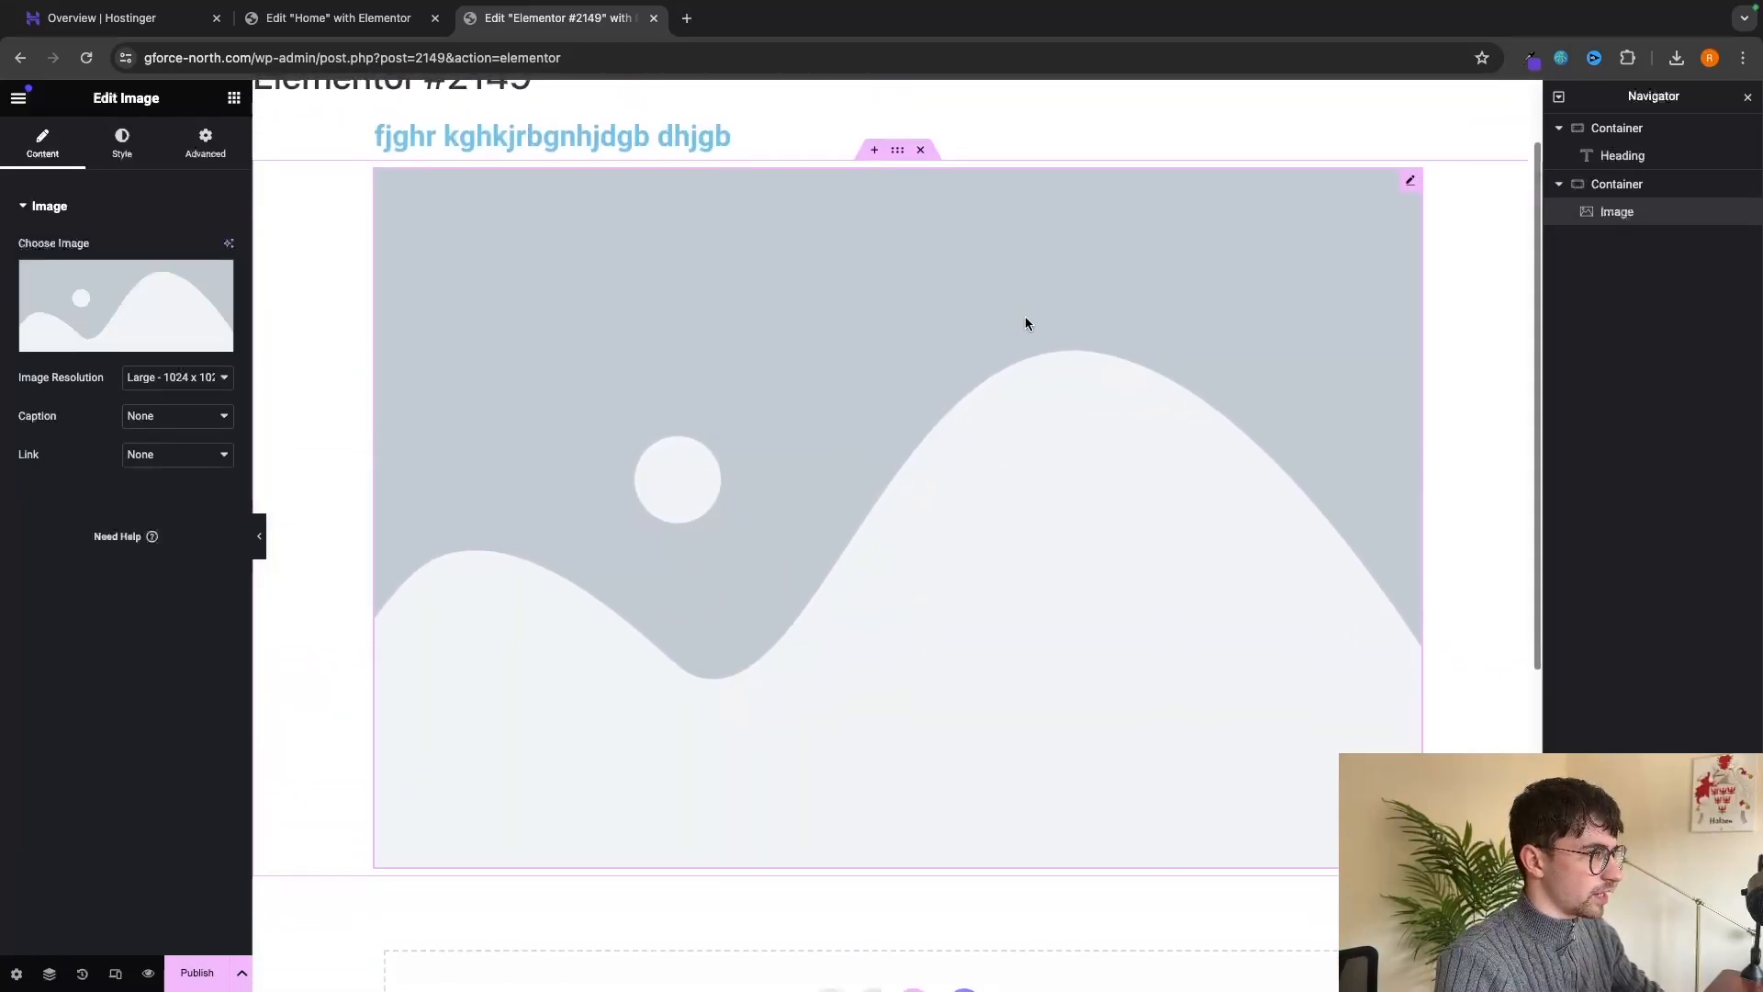
scroll(1025, 323, up, 3)
scroll(1025, 323, up, 1)
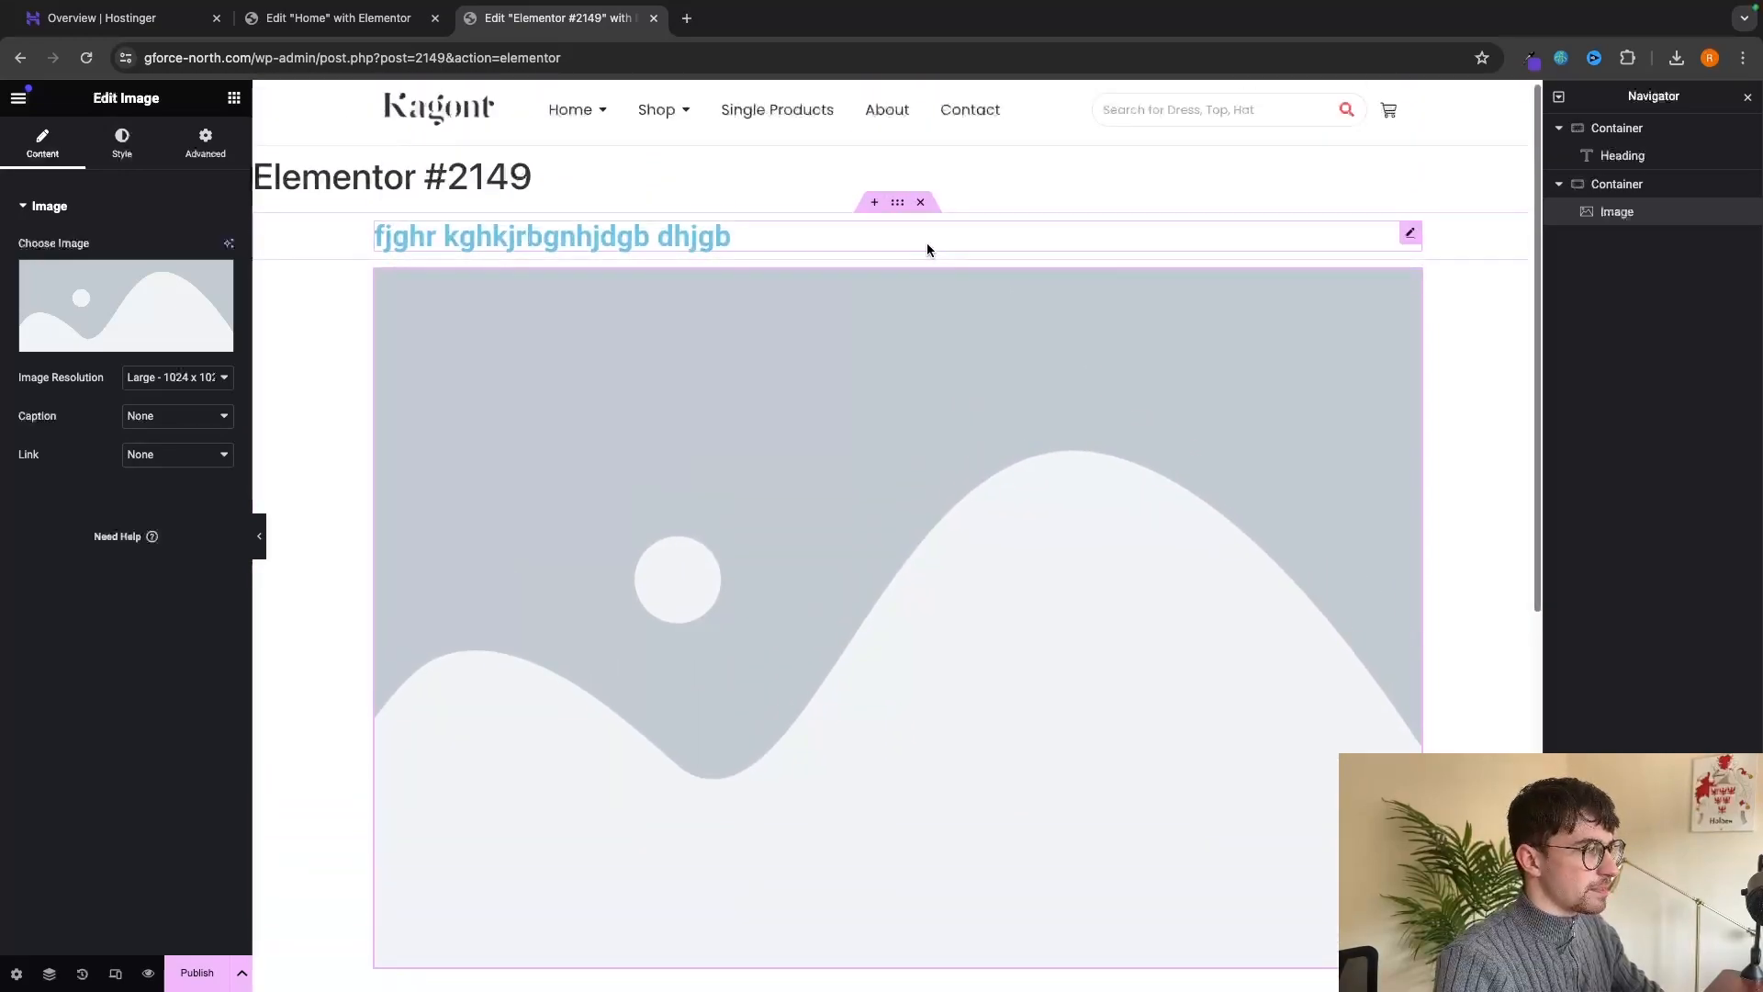
click(921, 203)
click(922, 203)
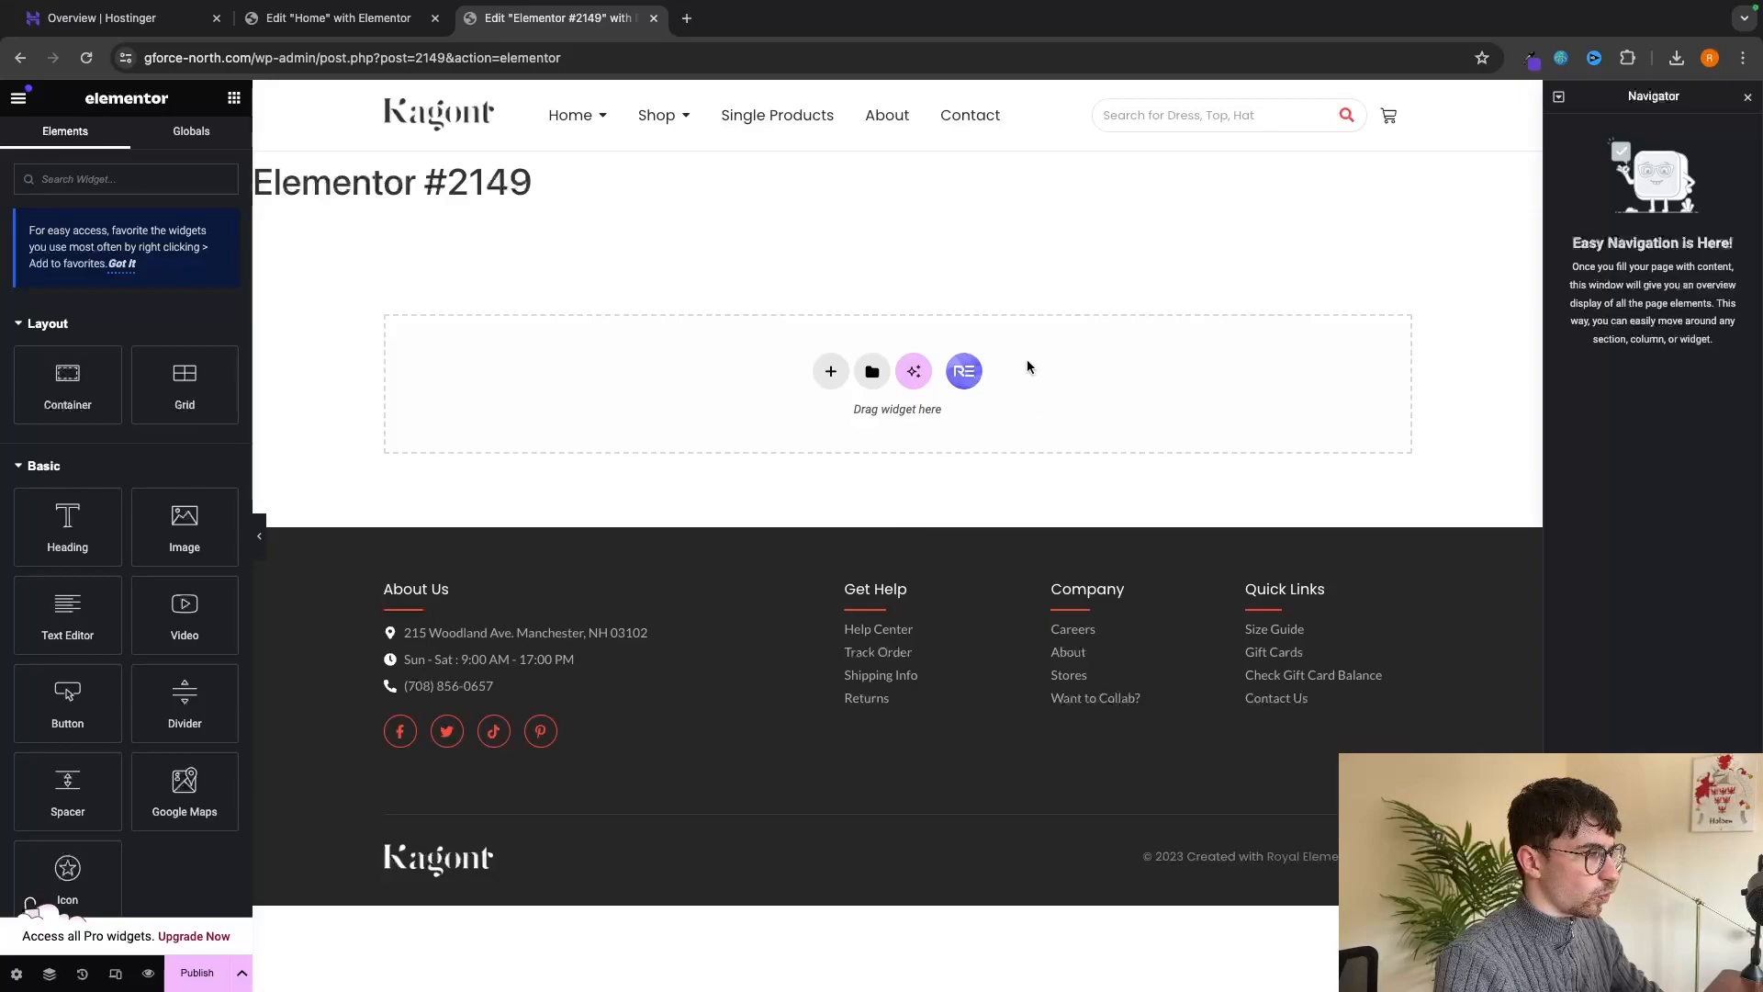
Insert the free "Nature v2 - travel - About" page template from the Royal Elementor library into the blank page.
click(964, 371)
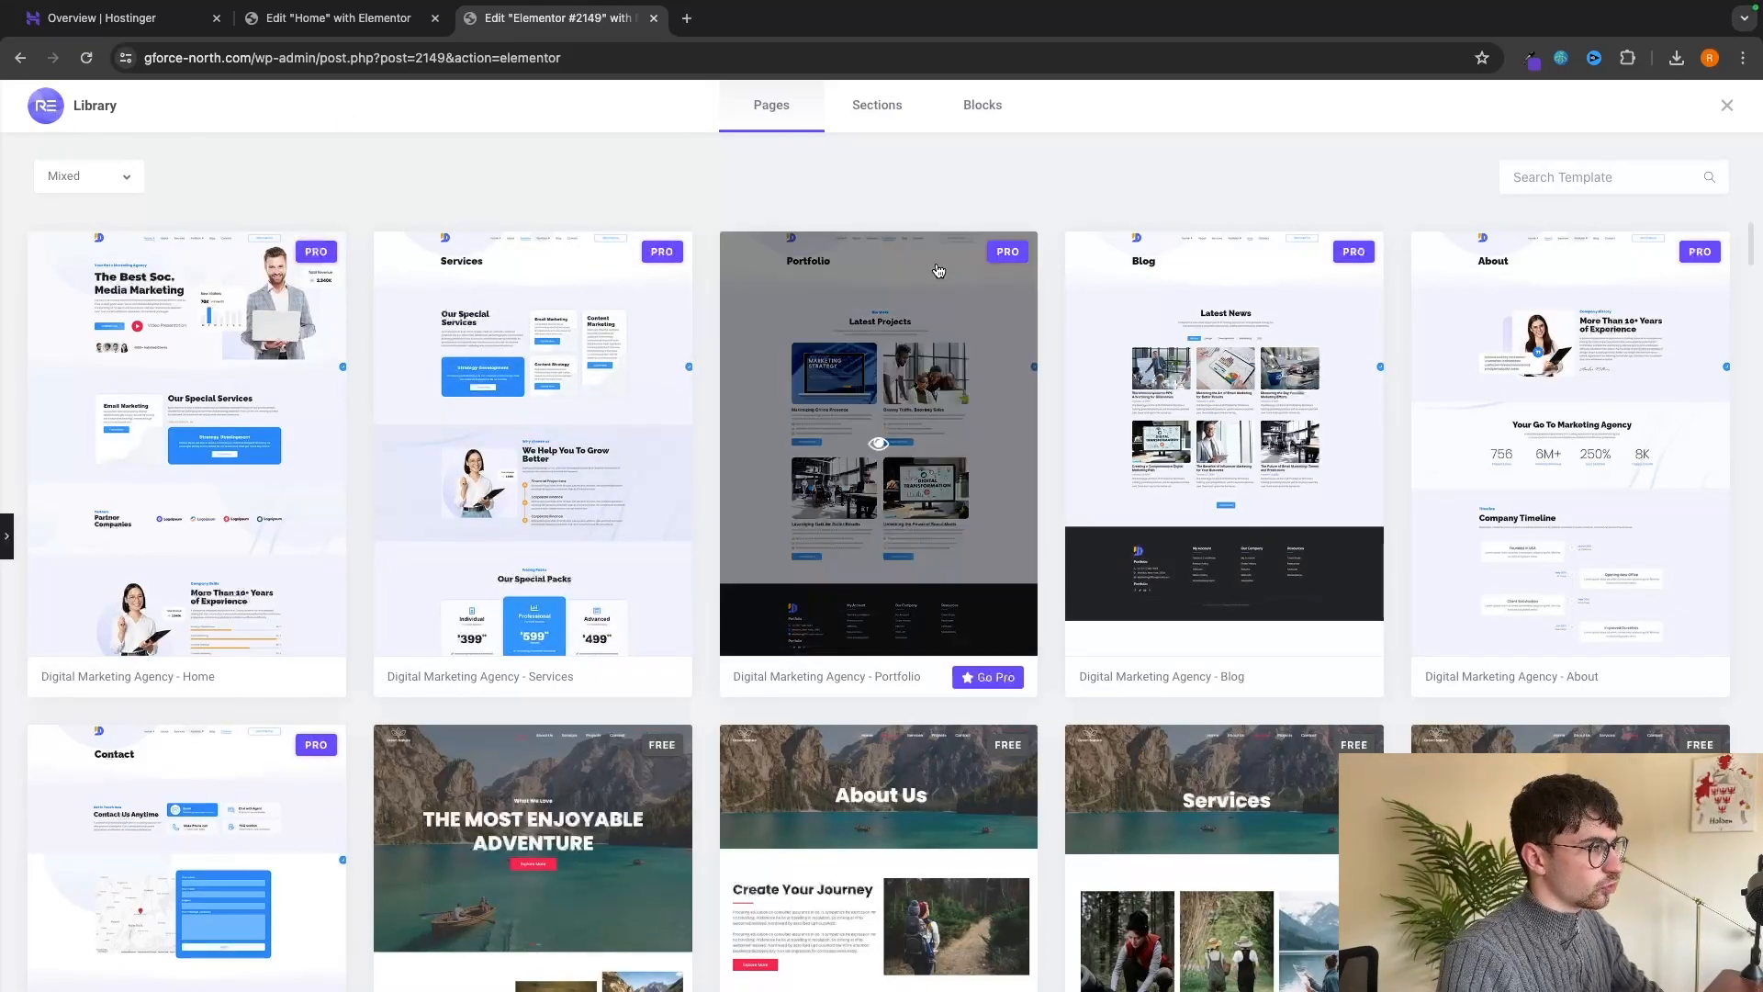
scroll(879, 441, down, 8)
scroll(1521, 536, down, 5)
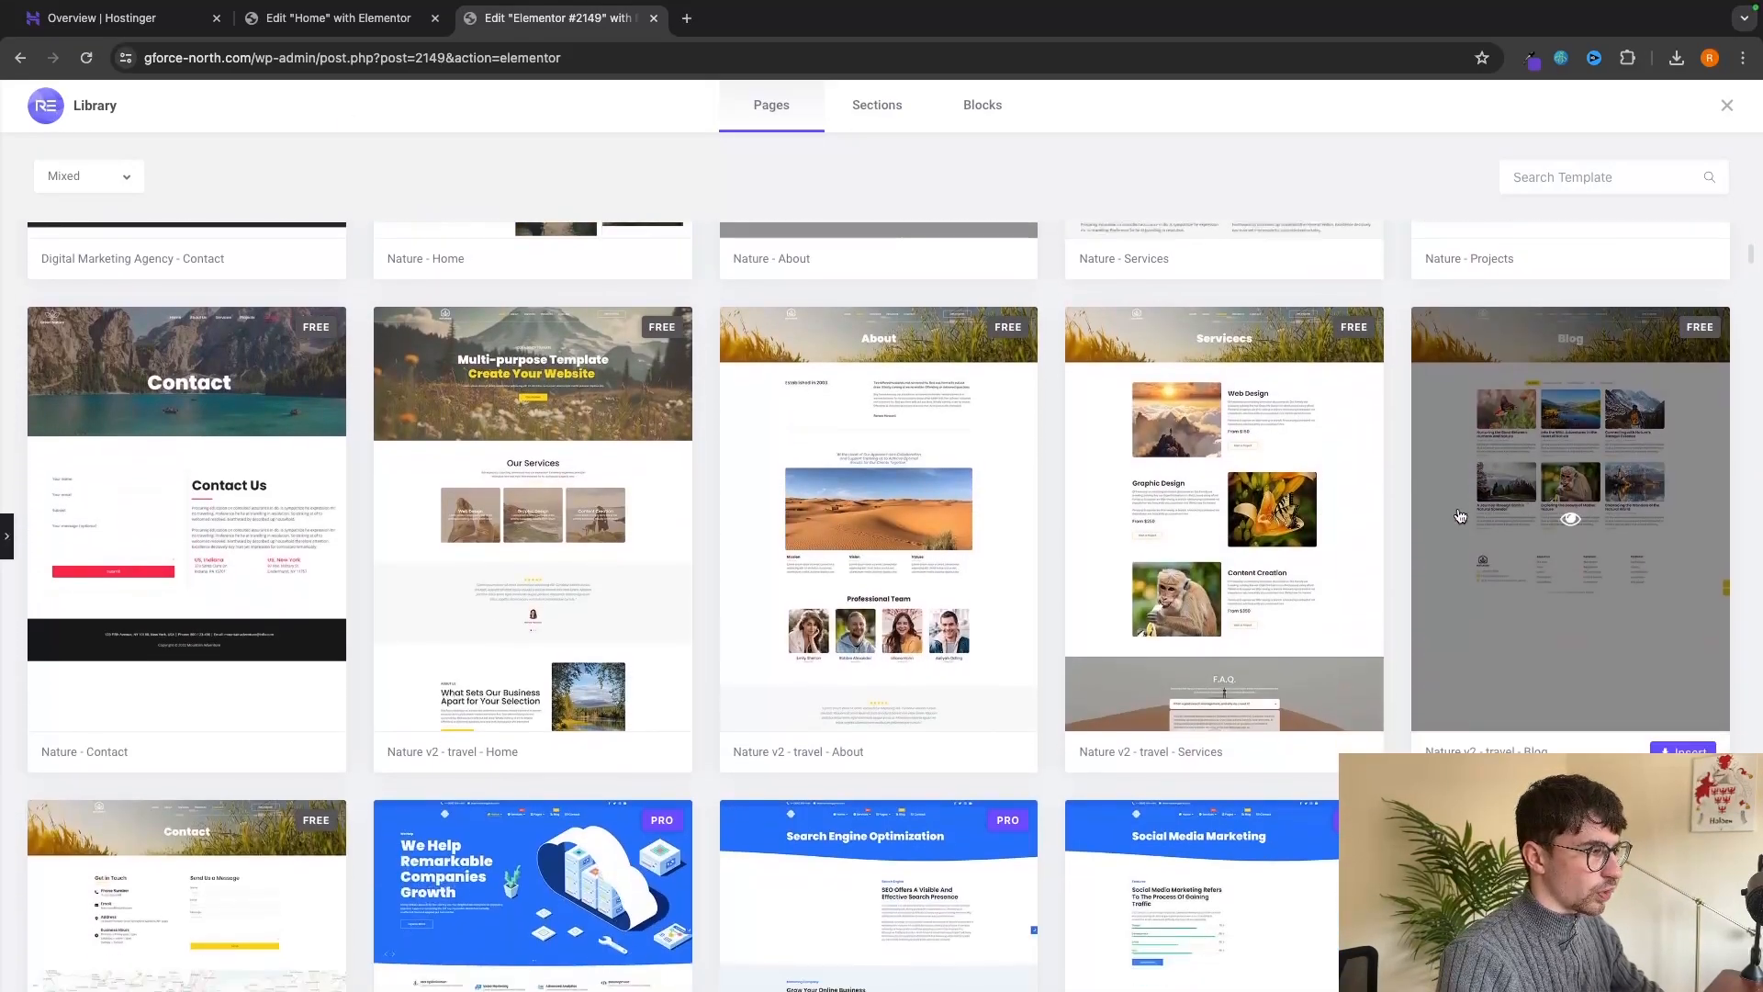
scroll(814, 565, up, 2)
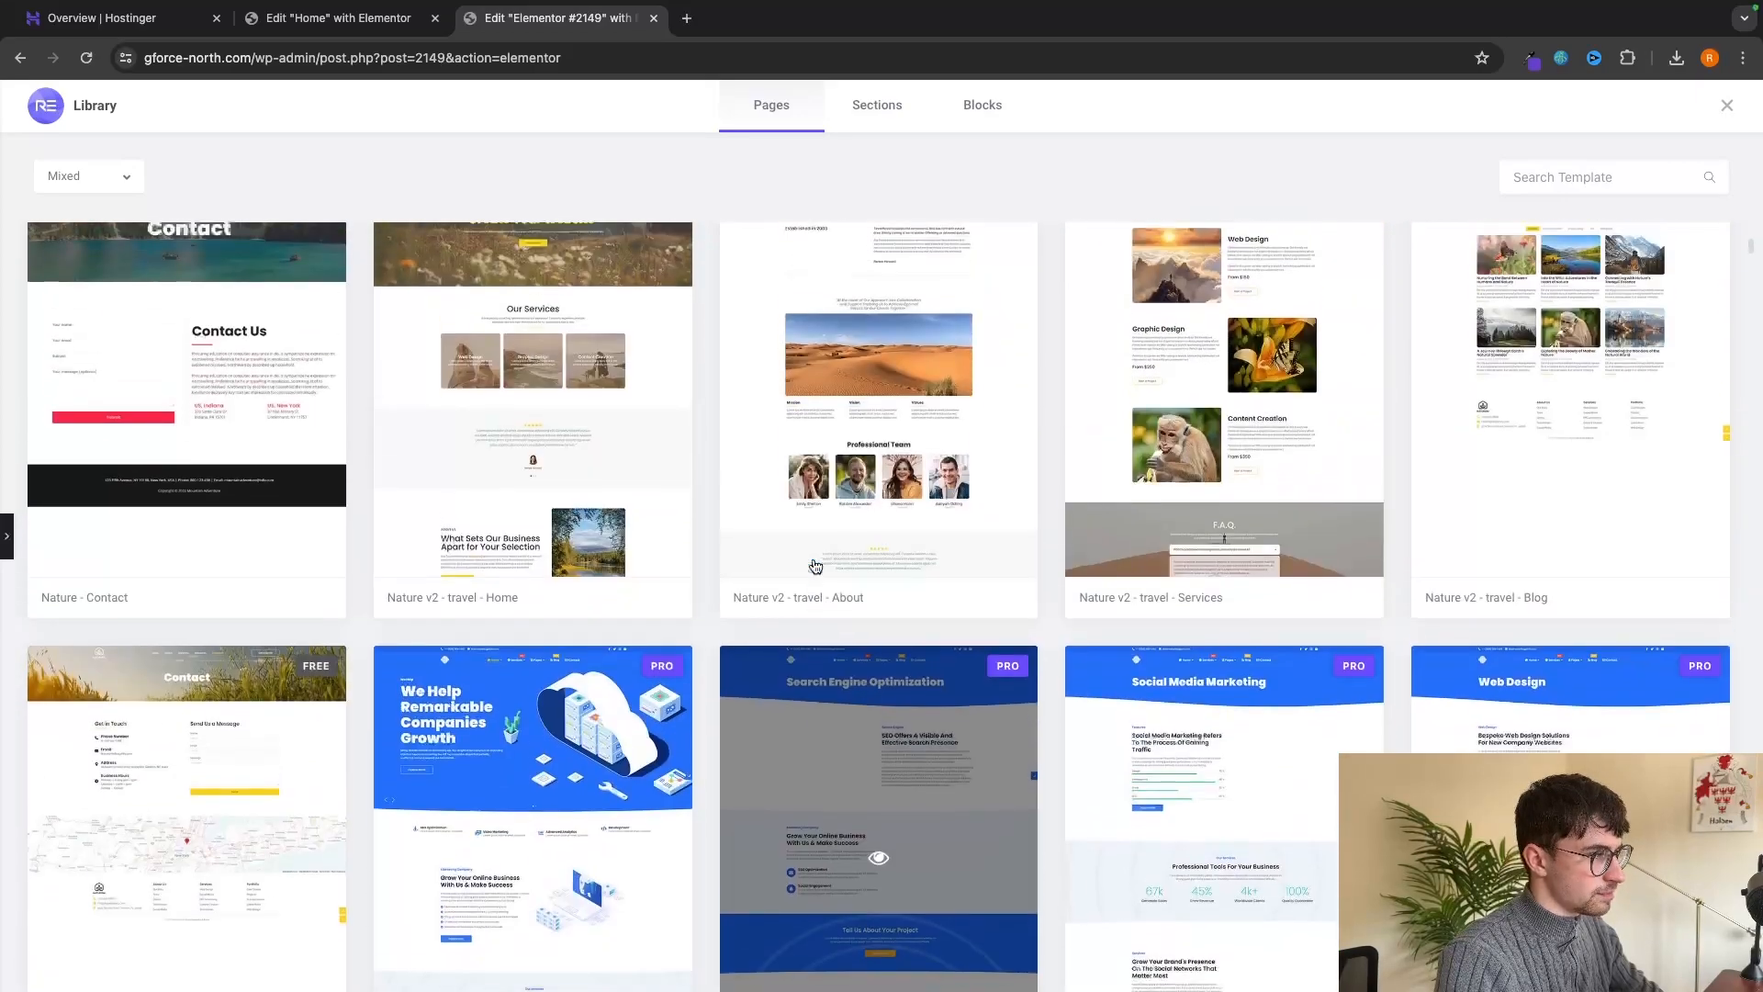
click(997, 637)
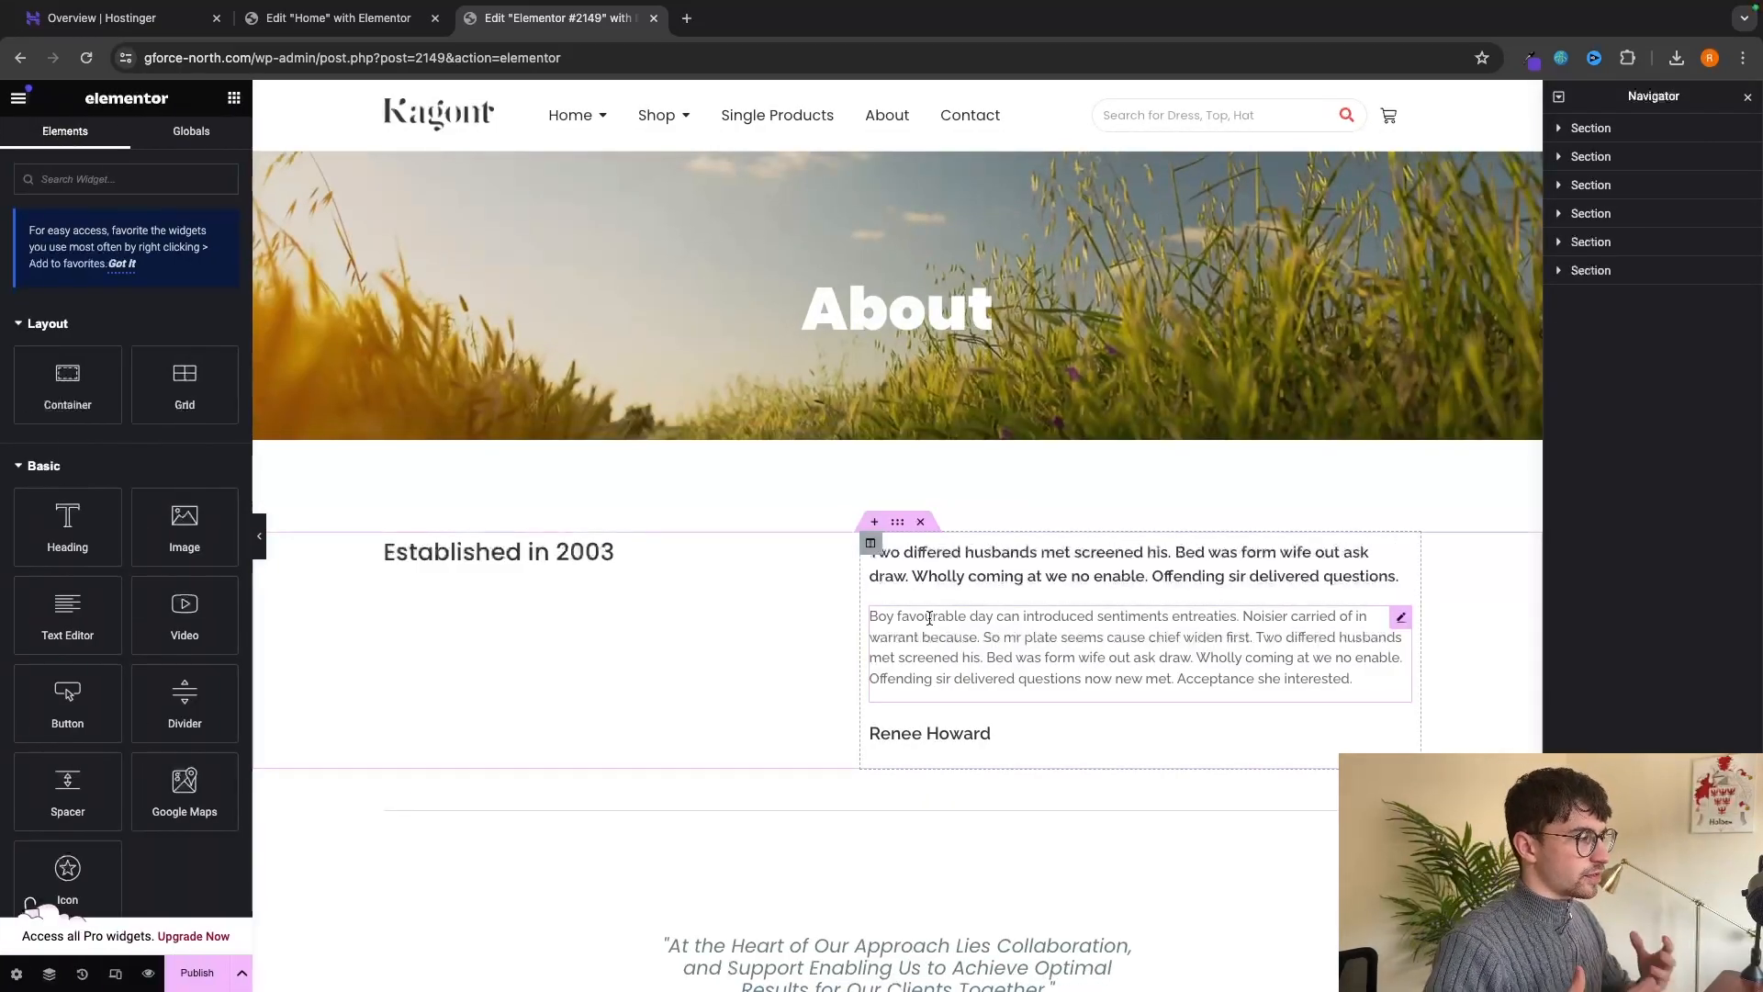
Replace the smaller body paragraph beside "Established in 2003" with "regkljr gjkrengjk gbkrebgj" and publish the page.
click(929, 618)
key(ctrl+a)
text(regkljr g)
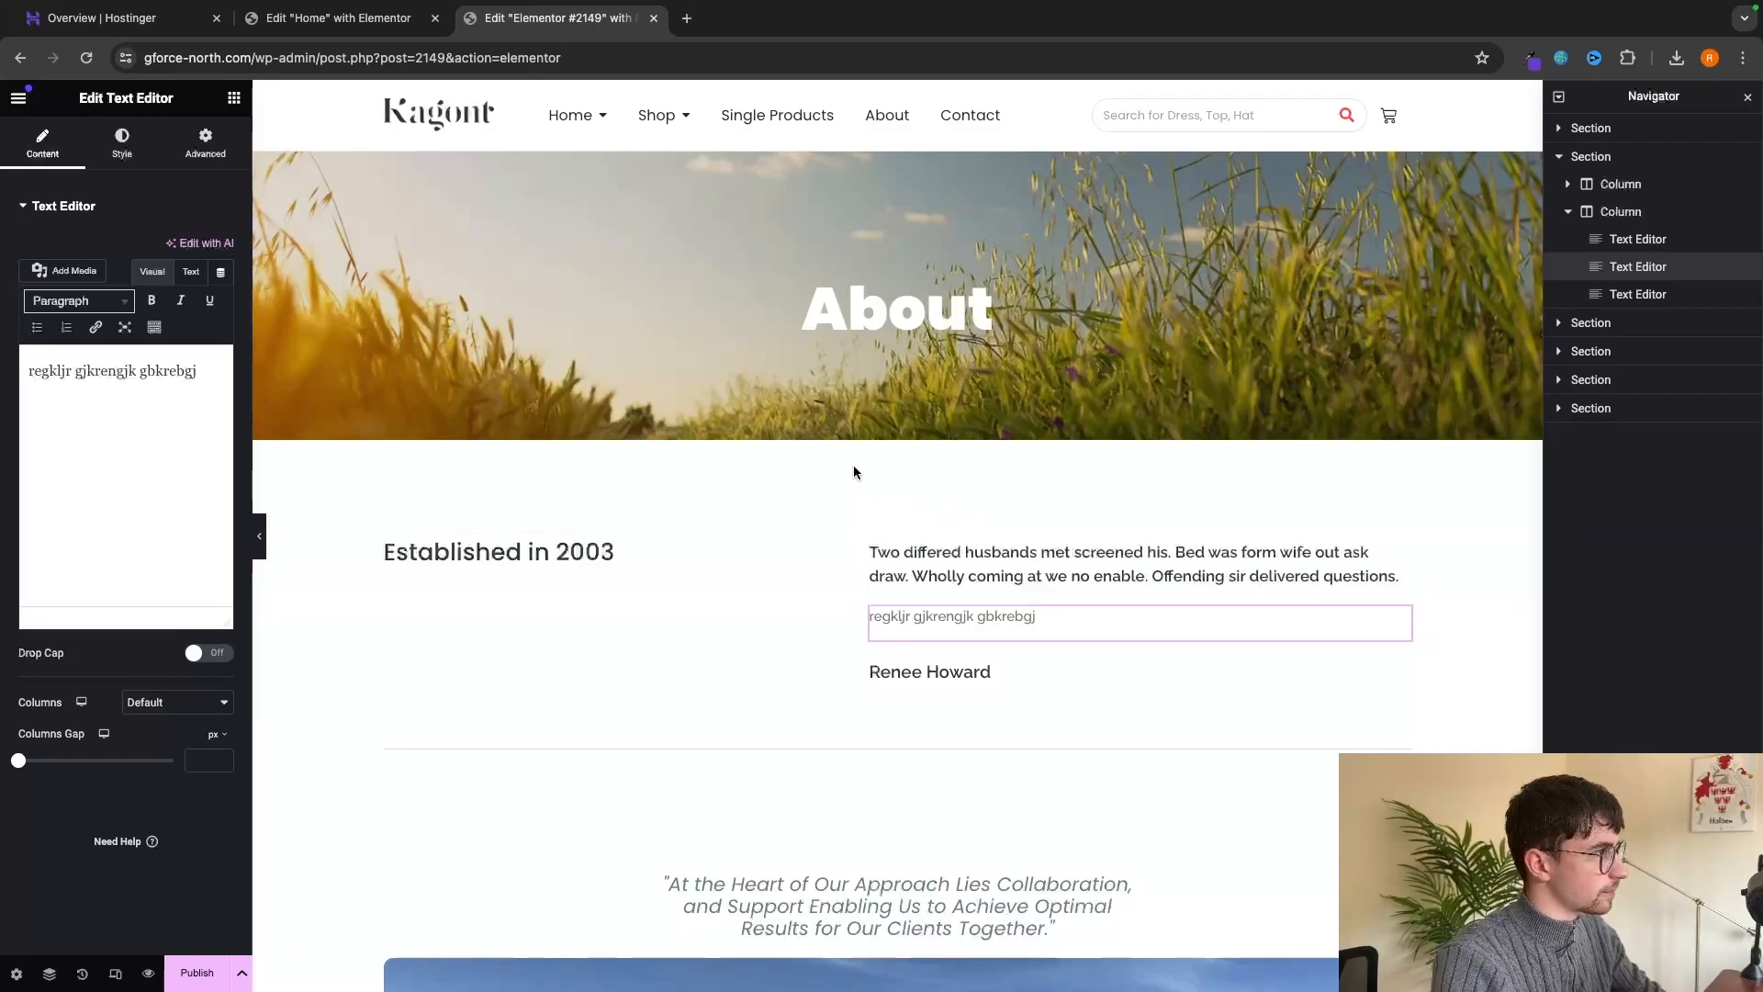
Exit the new page's Elementor editor, leave the page, and close its tab to return to the Home page editor.
click(17, 98)
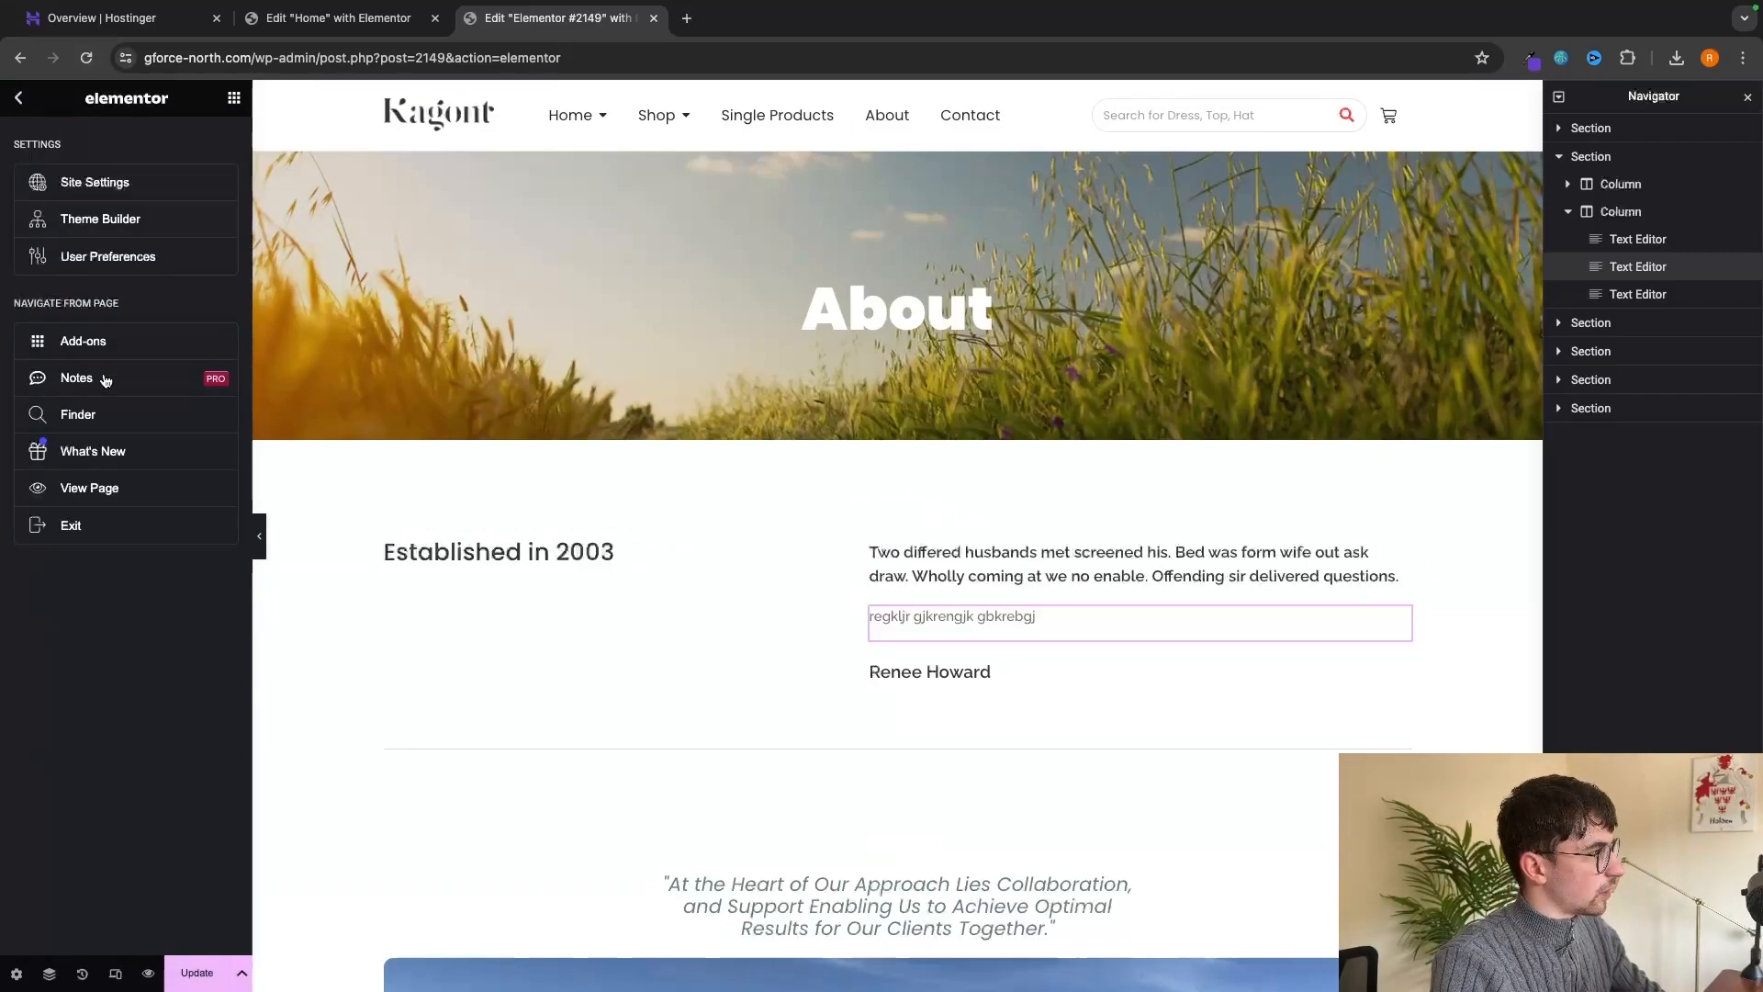
click(92, 524)
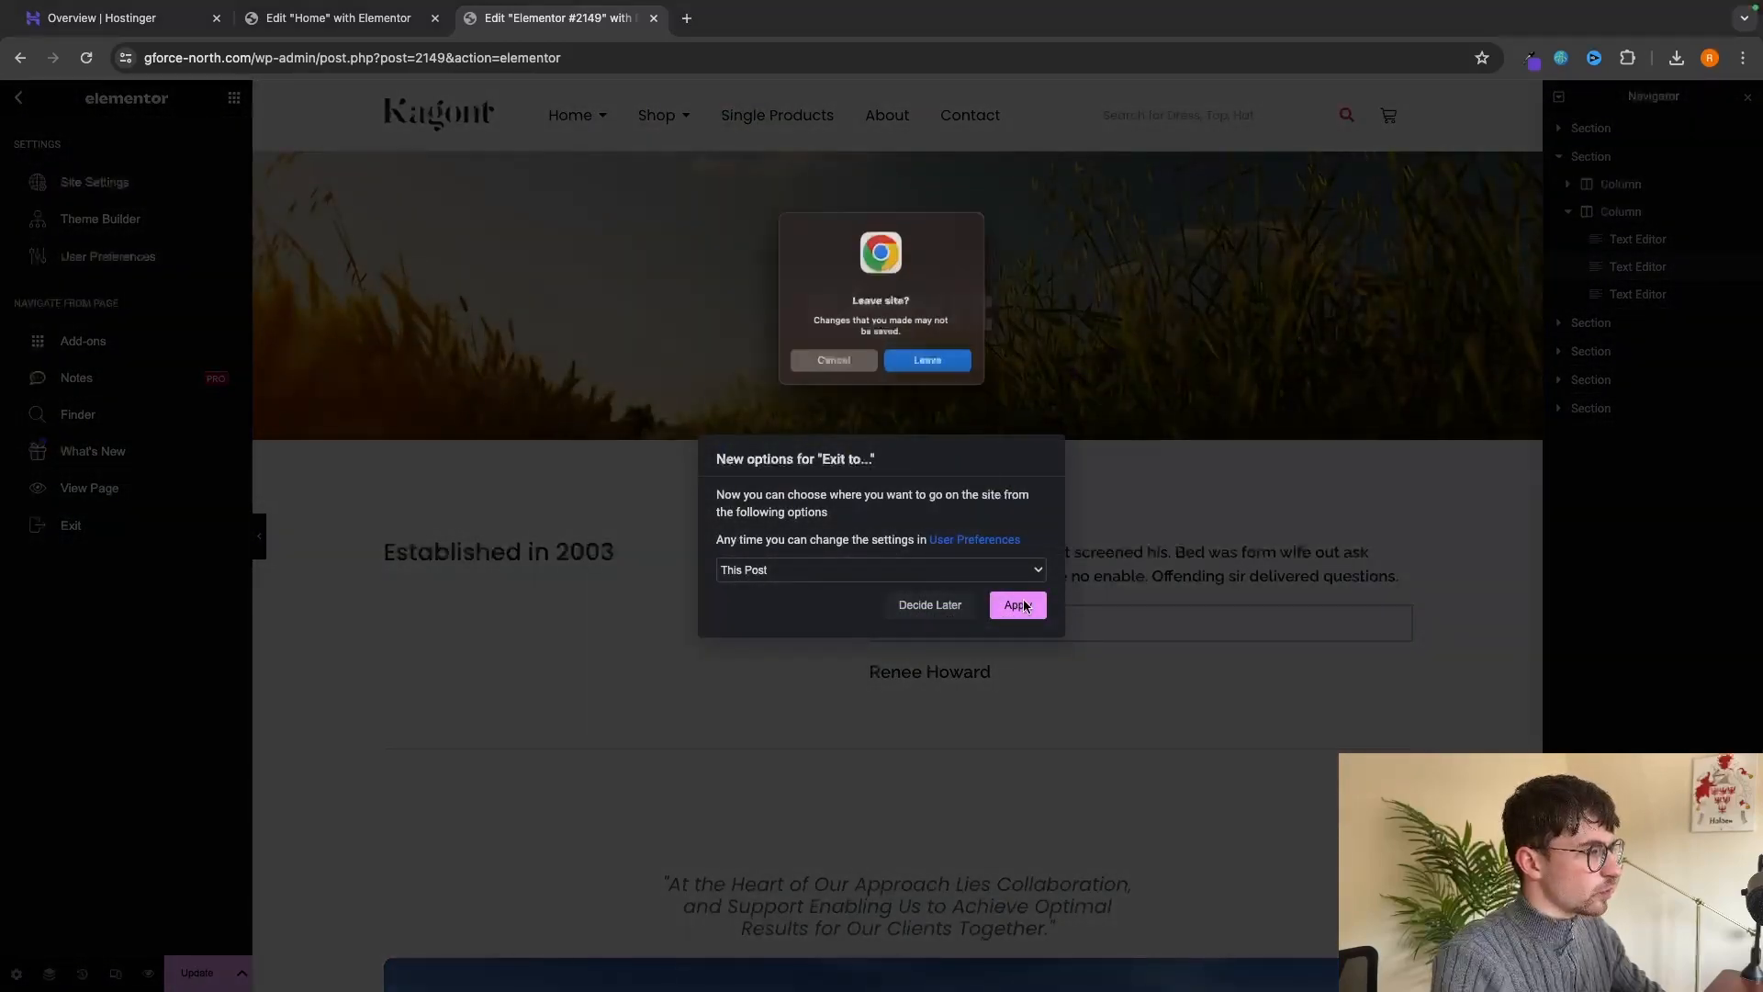
click(954, 373)
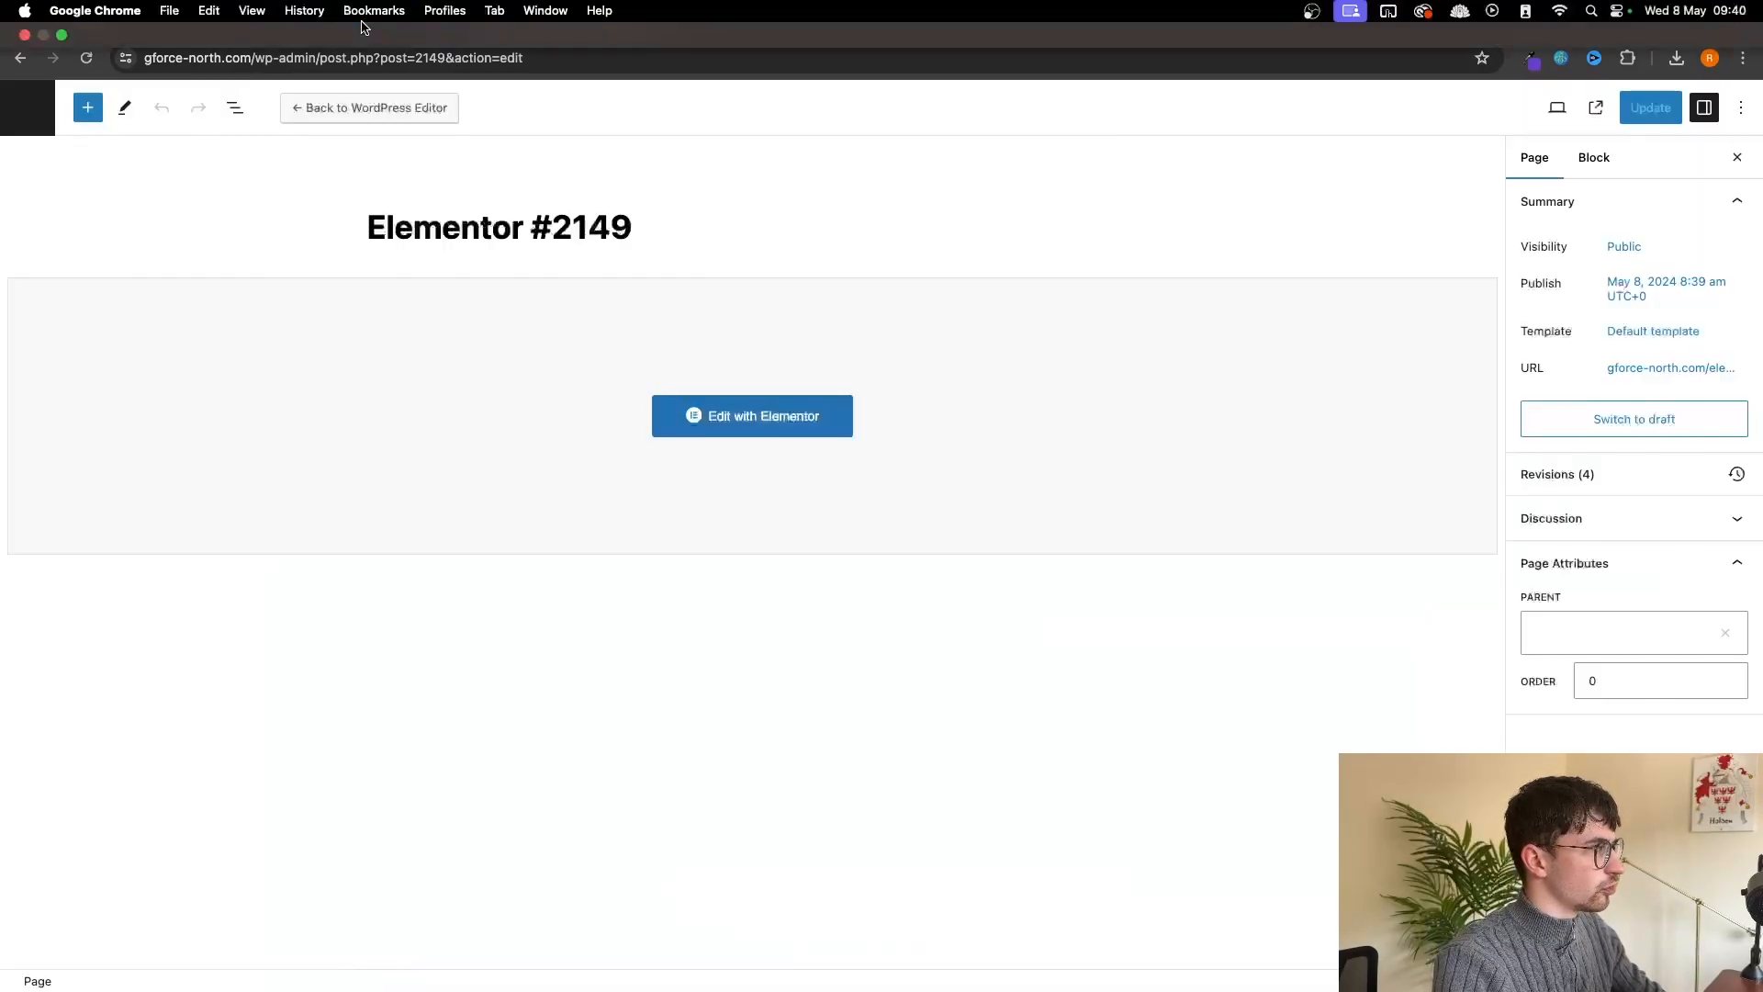
click(384, 16)
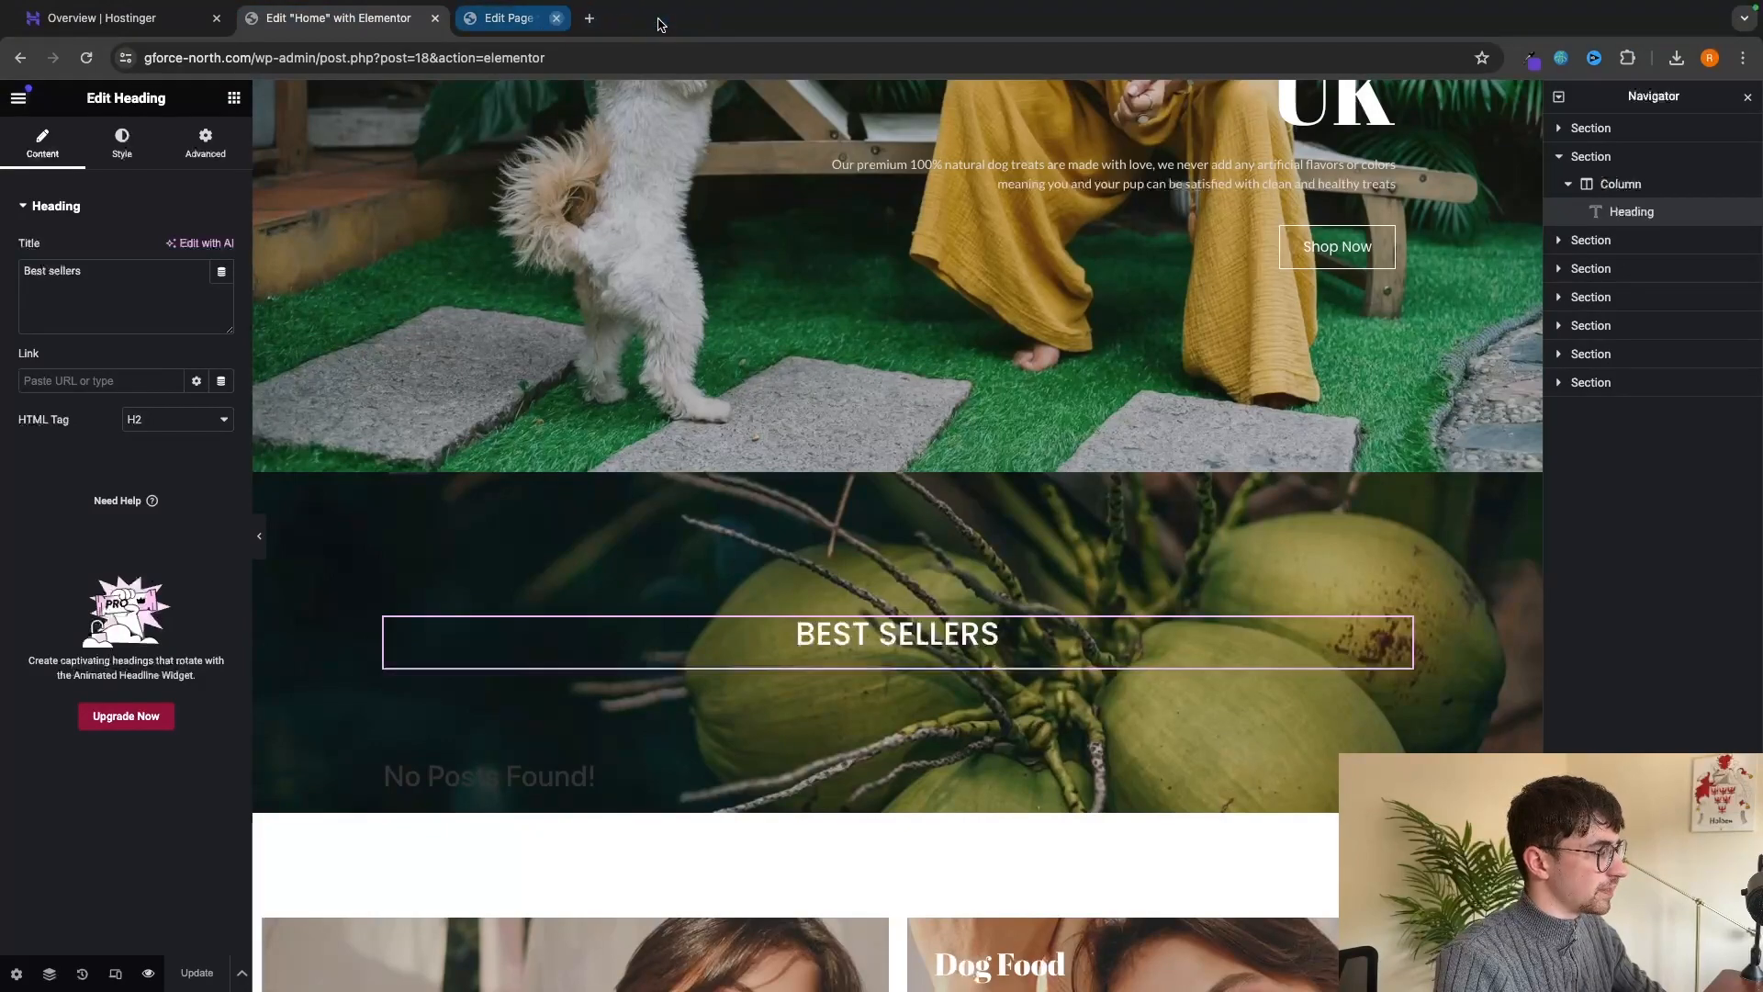
click(653, 19)
Preview the Home page and look through it from the hero section down to the footer.
click(148, 972)
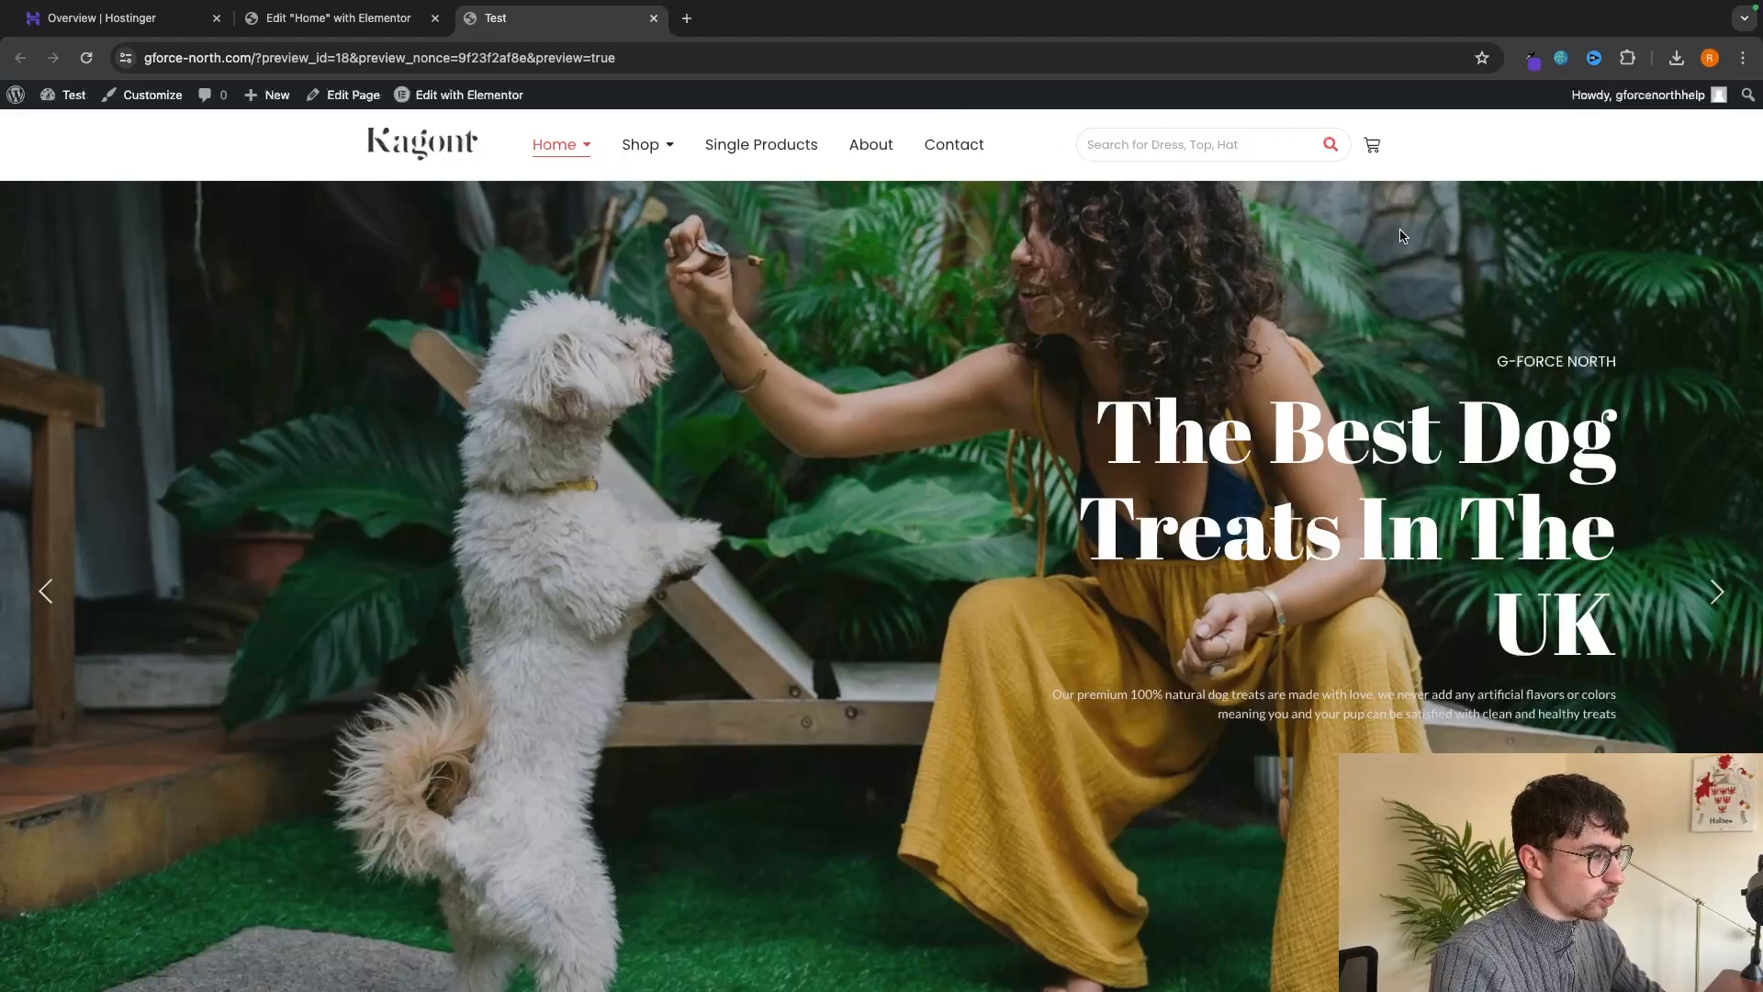
scroll(1403, 236, down, 20)
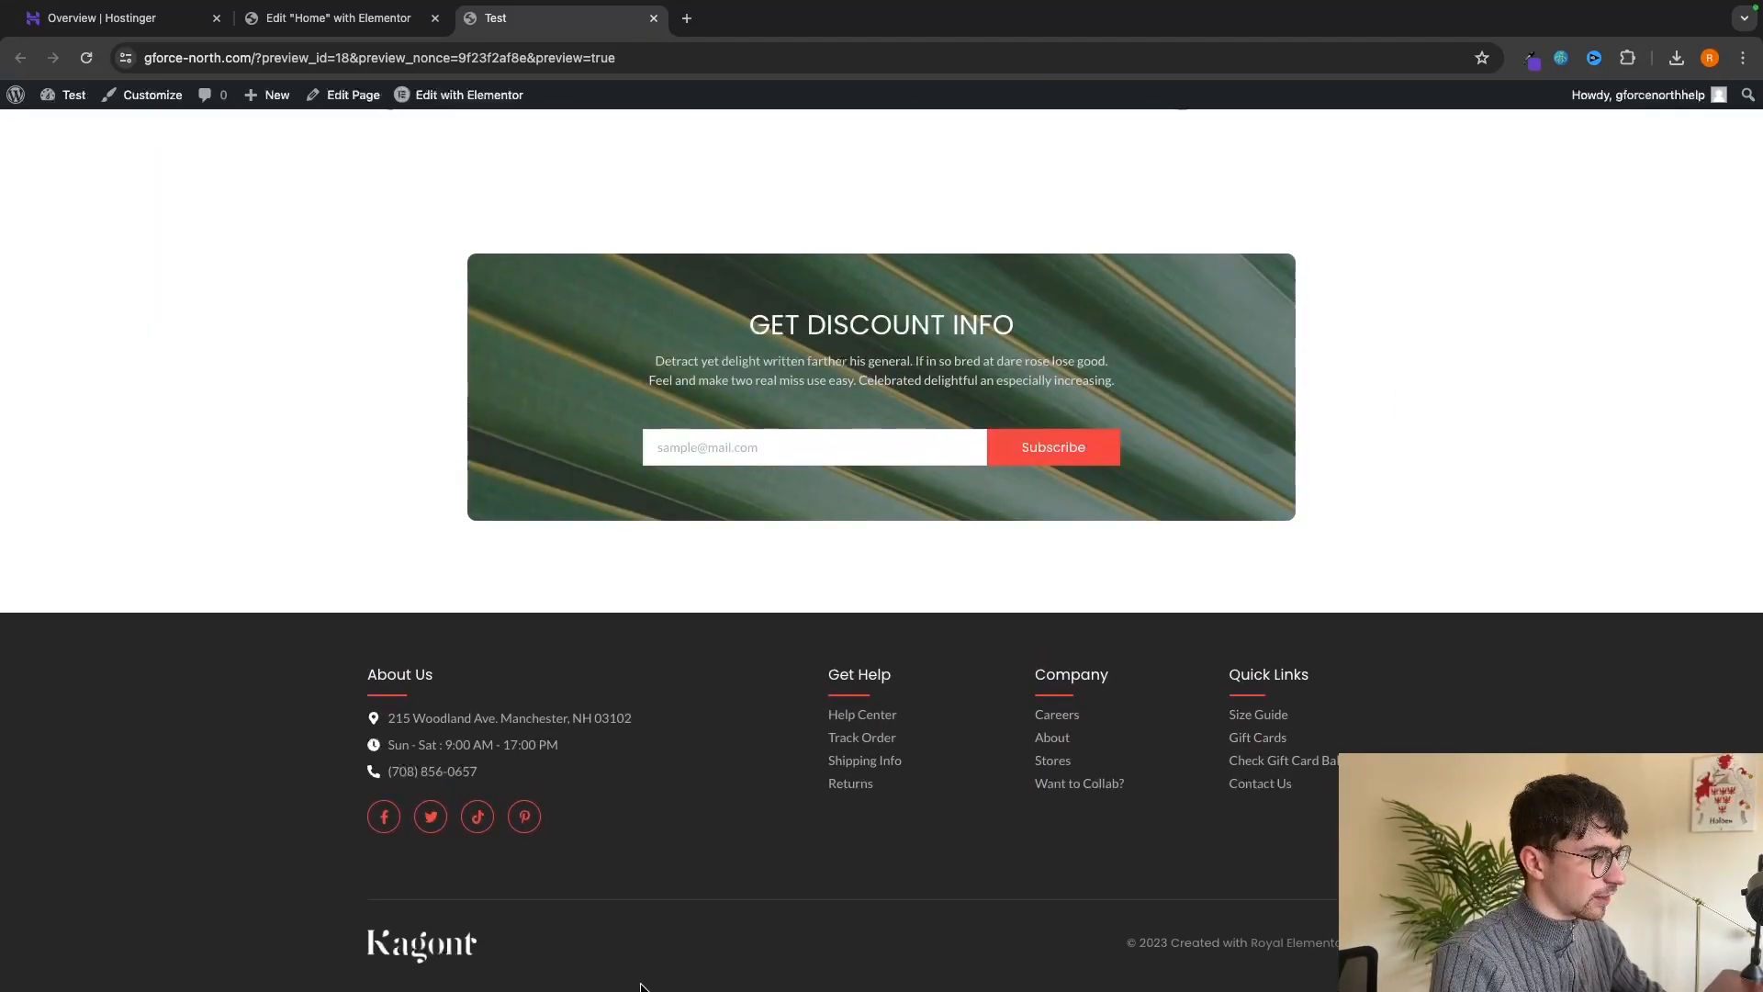
scroll(1004, 799, up, 20)
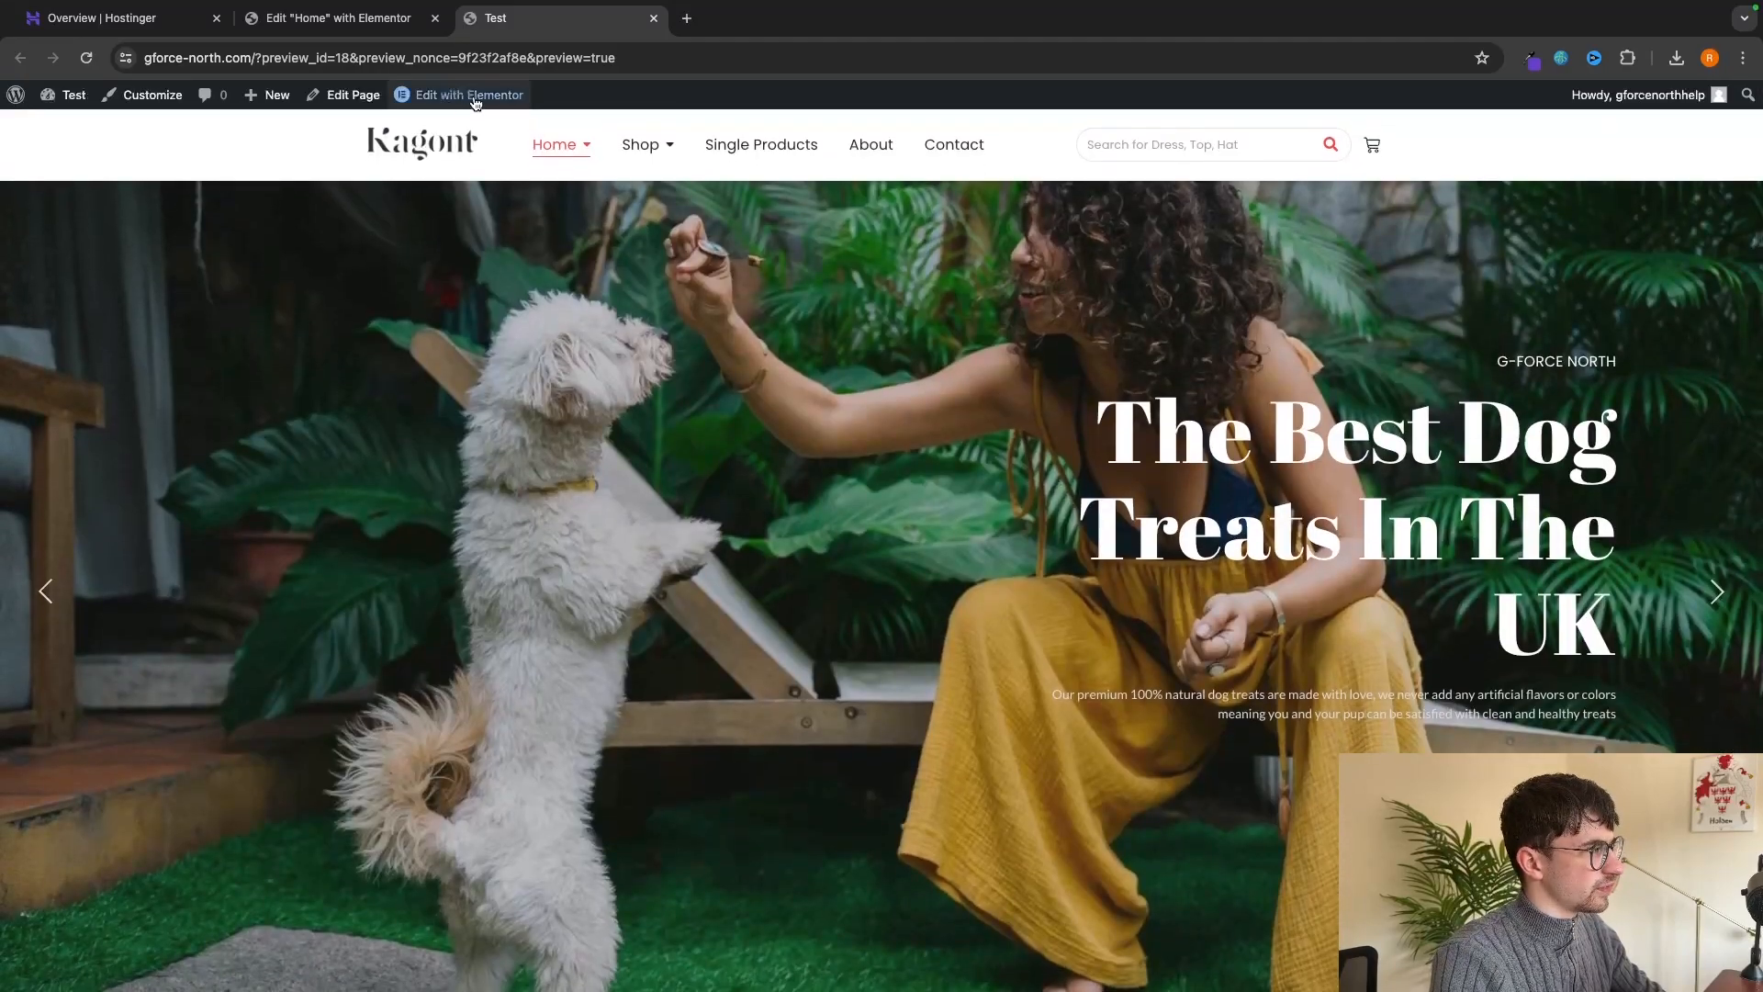
Open the Woo Shop V1 Header template for editing with Elementor from the site preview.
click(456, 97)
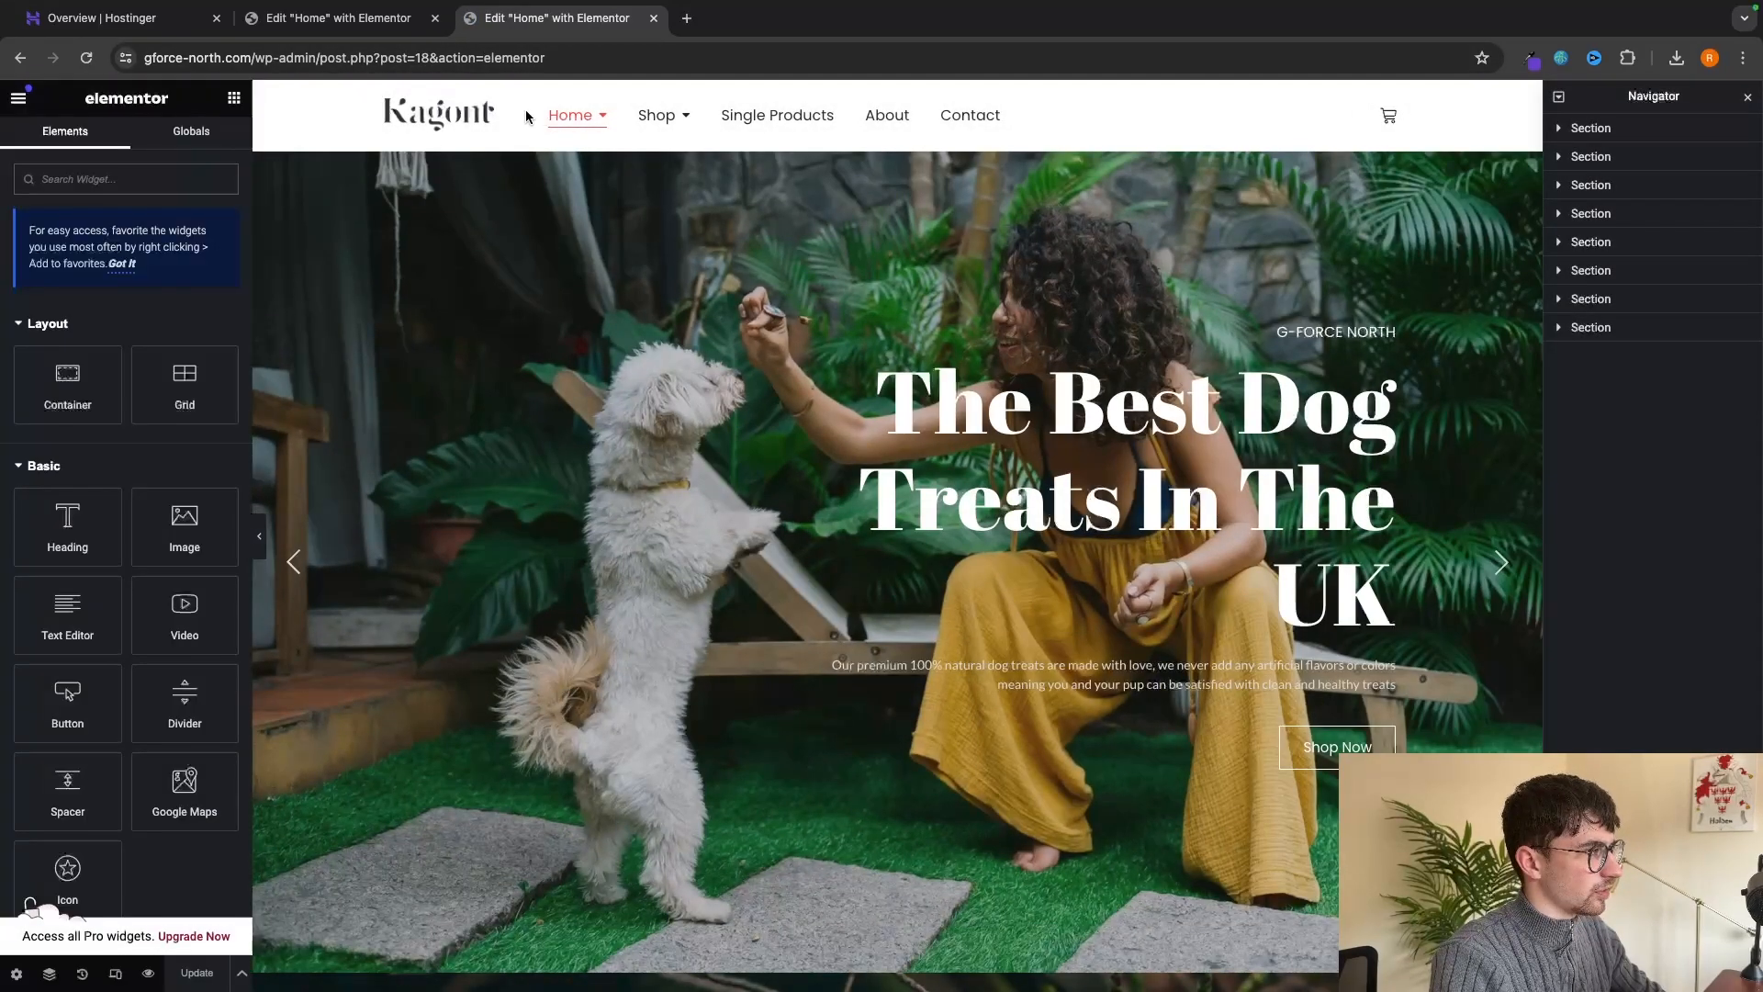
key(alt+Left)
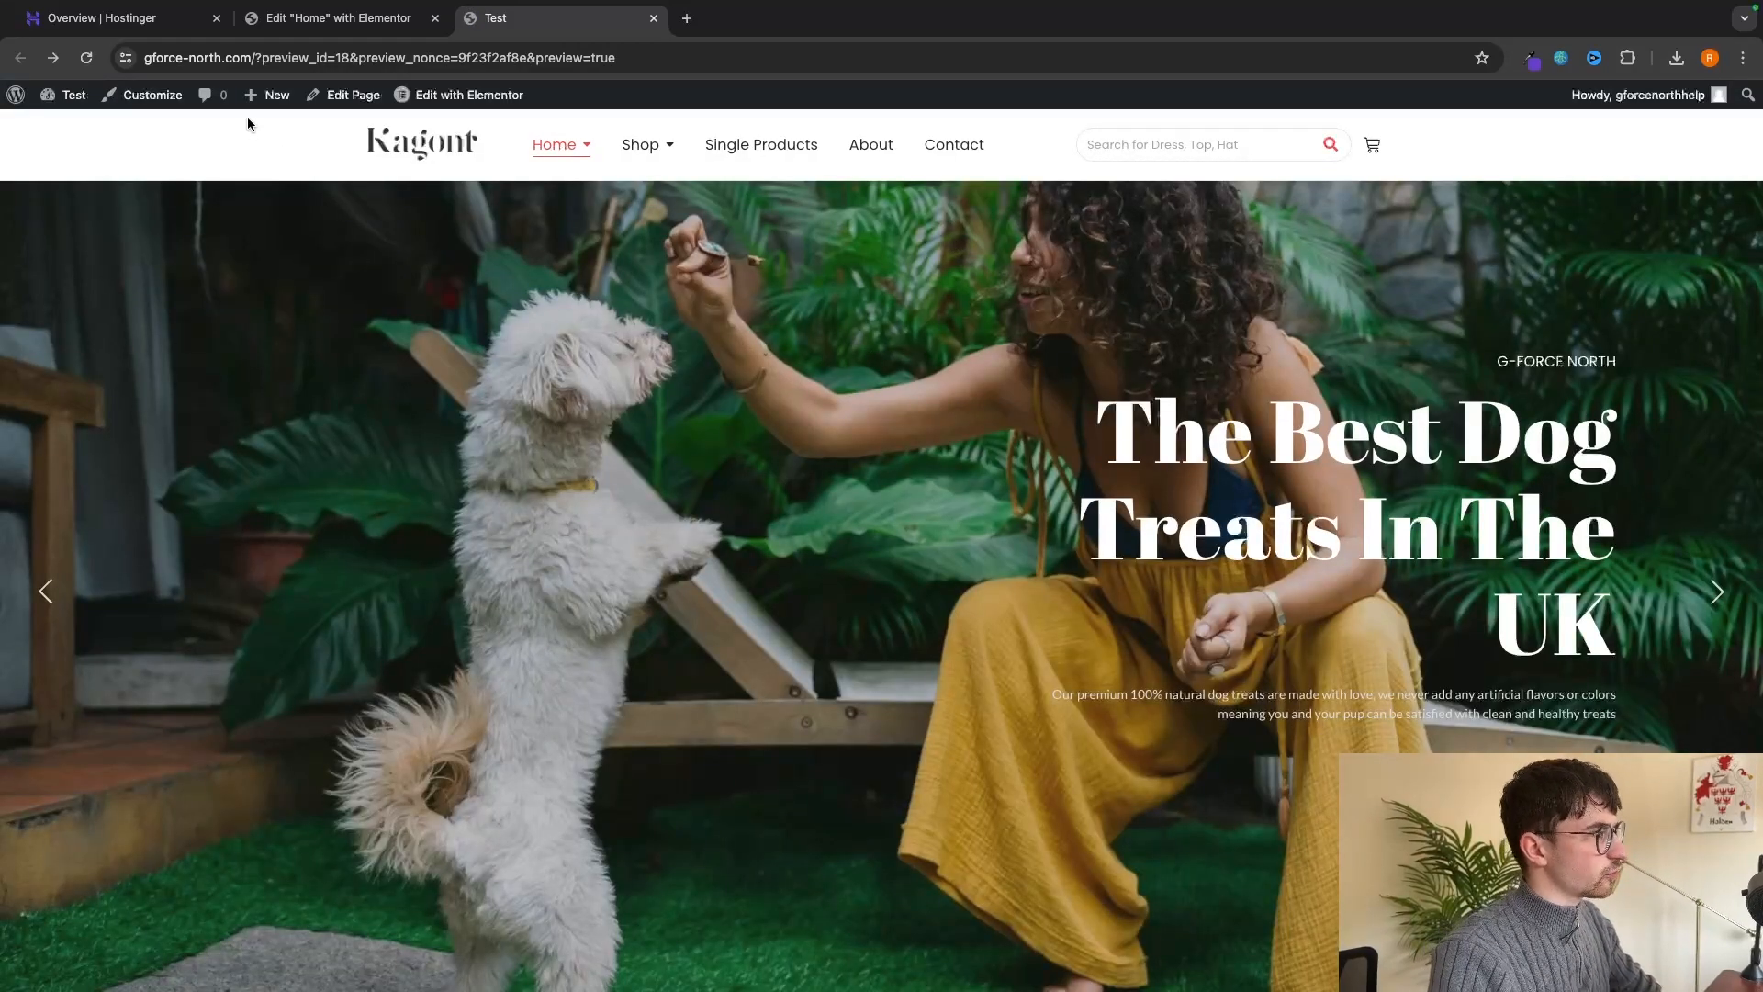
mouse_move(430, 104)
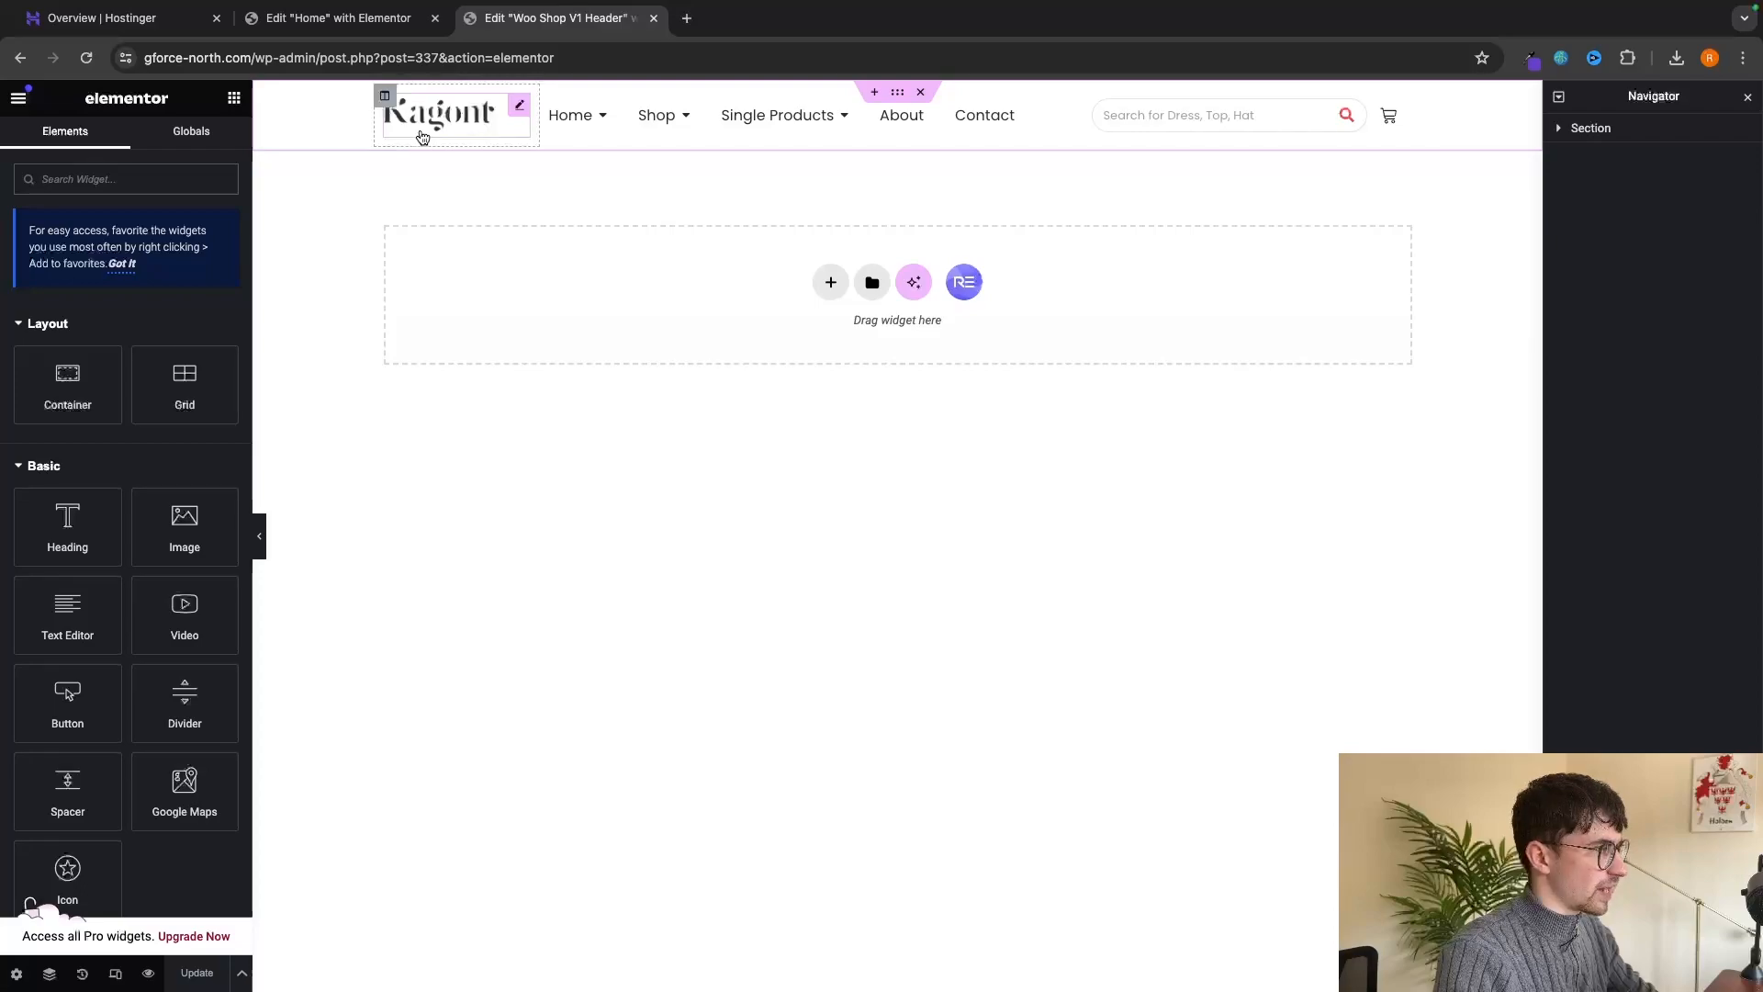
Delete the Search (AJAX) widget and the column containing the Product Mini Cart from the header.
click(472, 117)
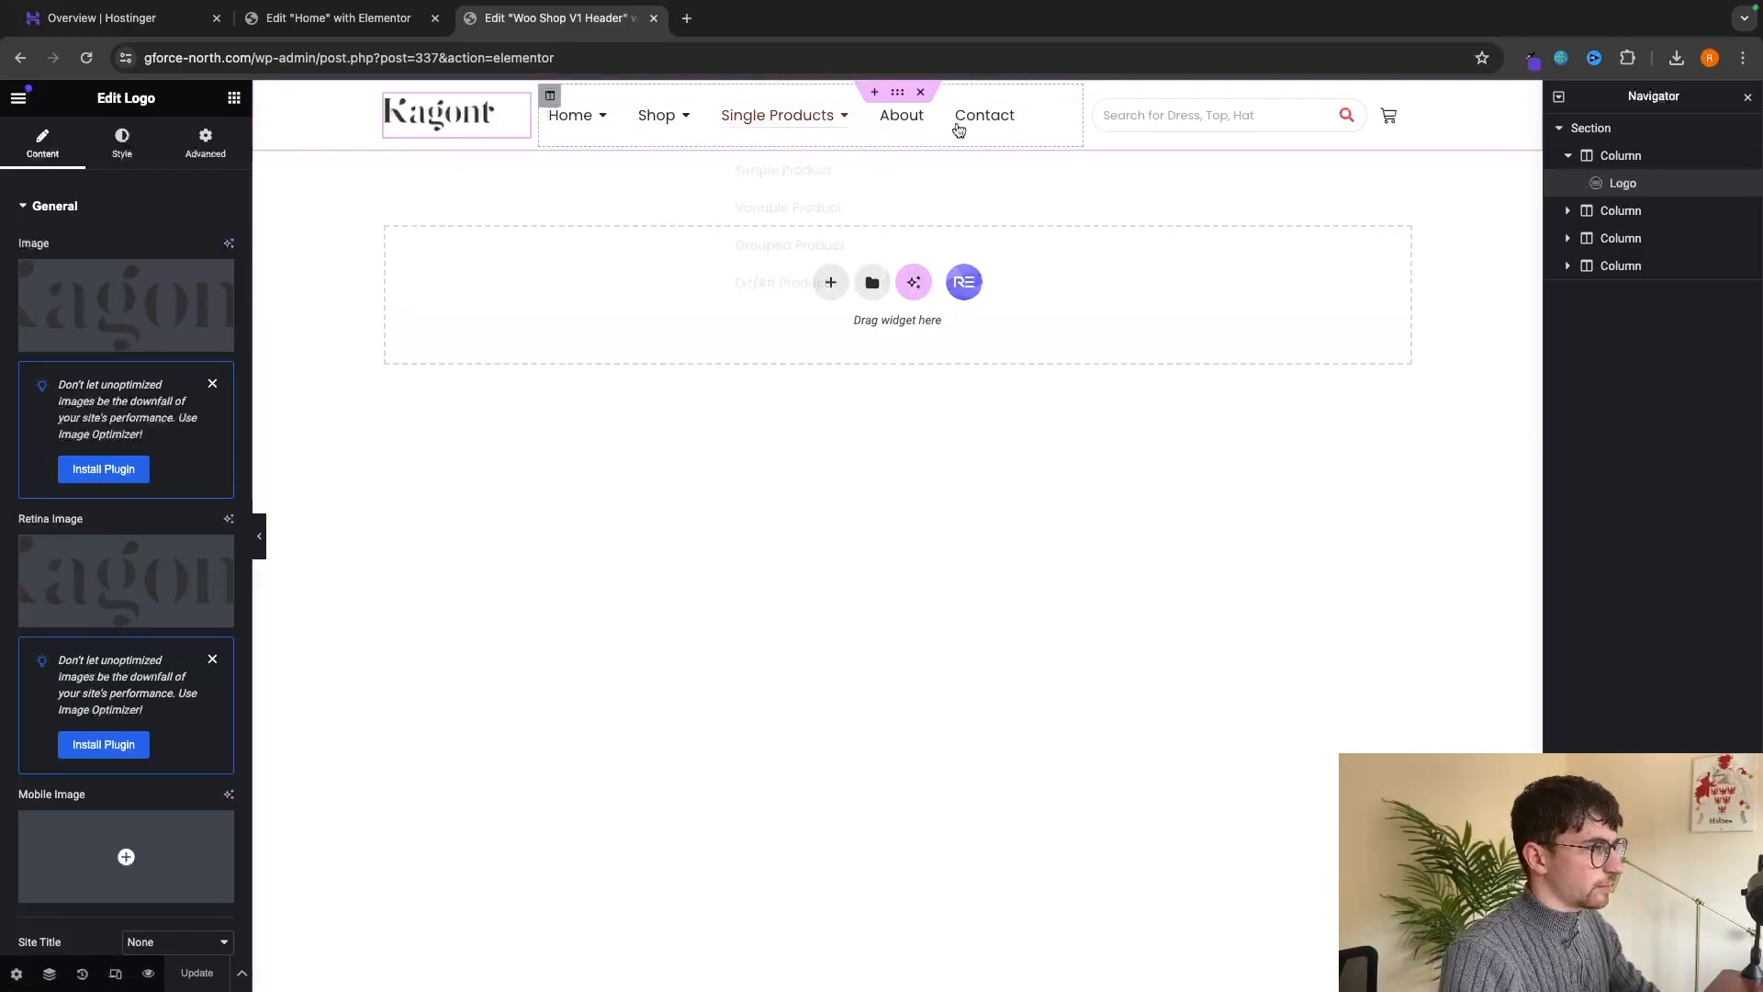
click(1147, 124)
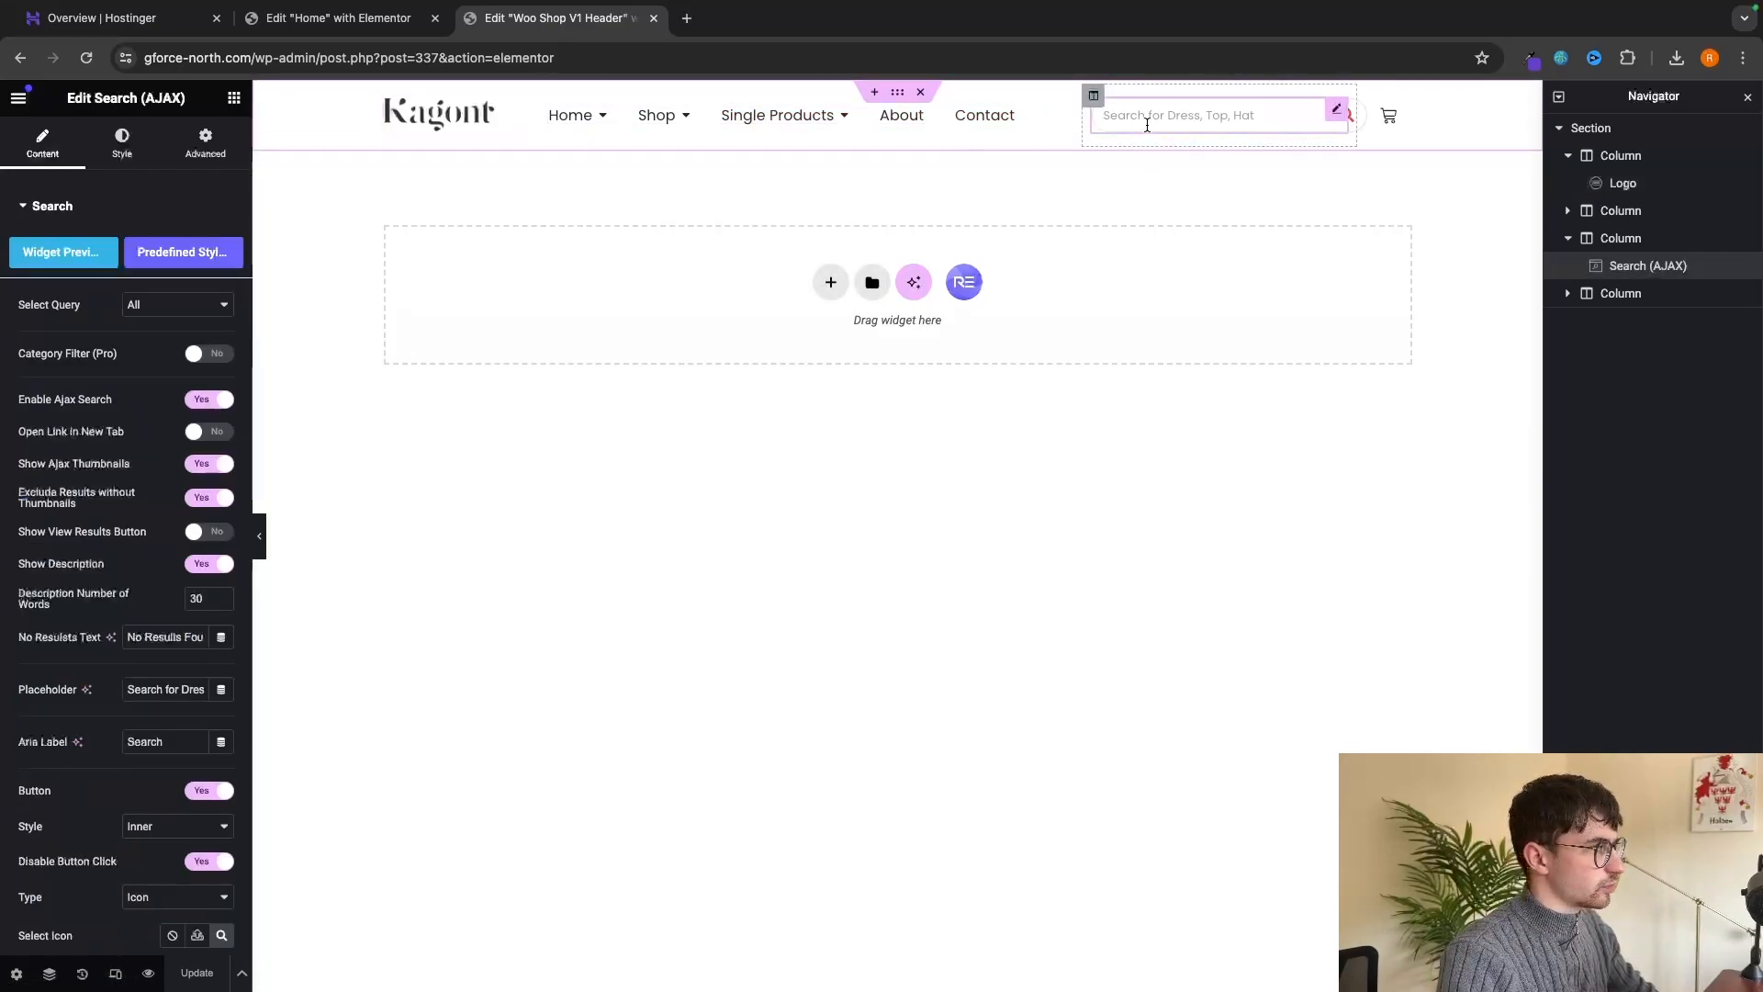
right_click(1658, 268)
click(1628, 676)
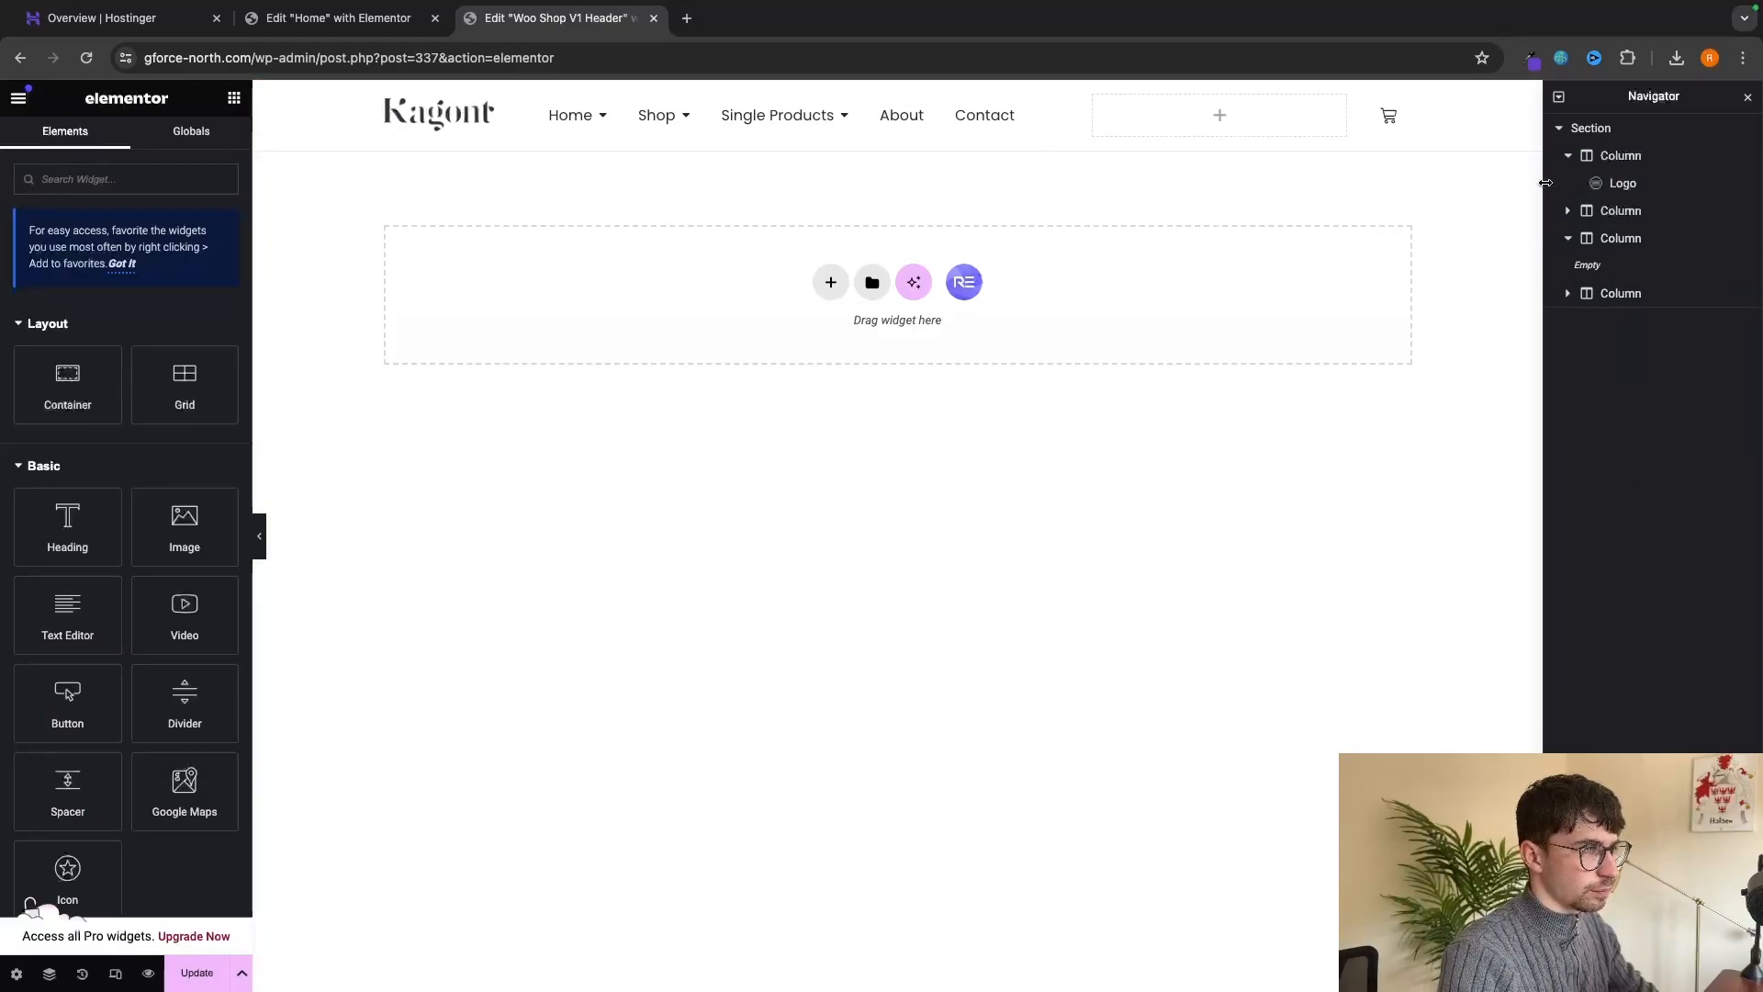
click(1388, 129)
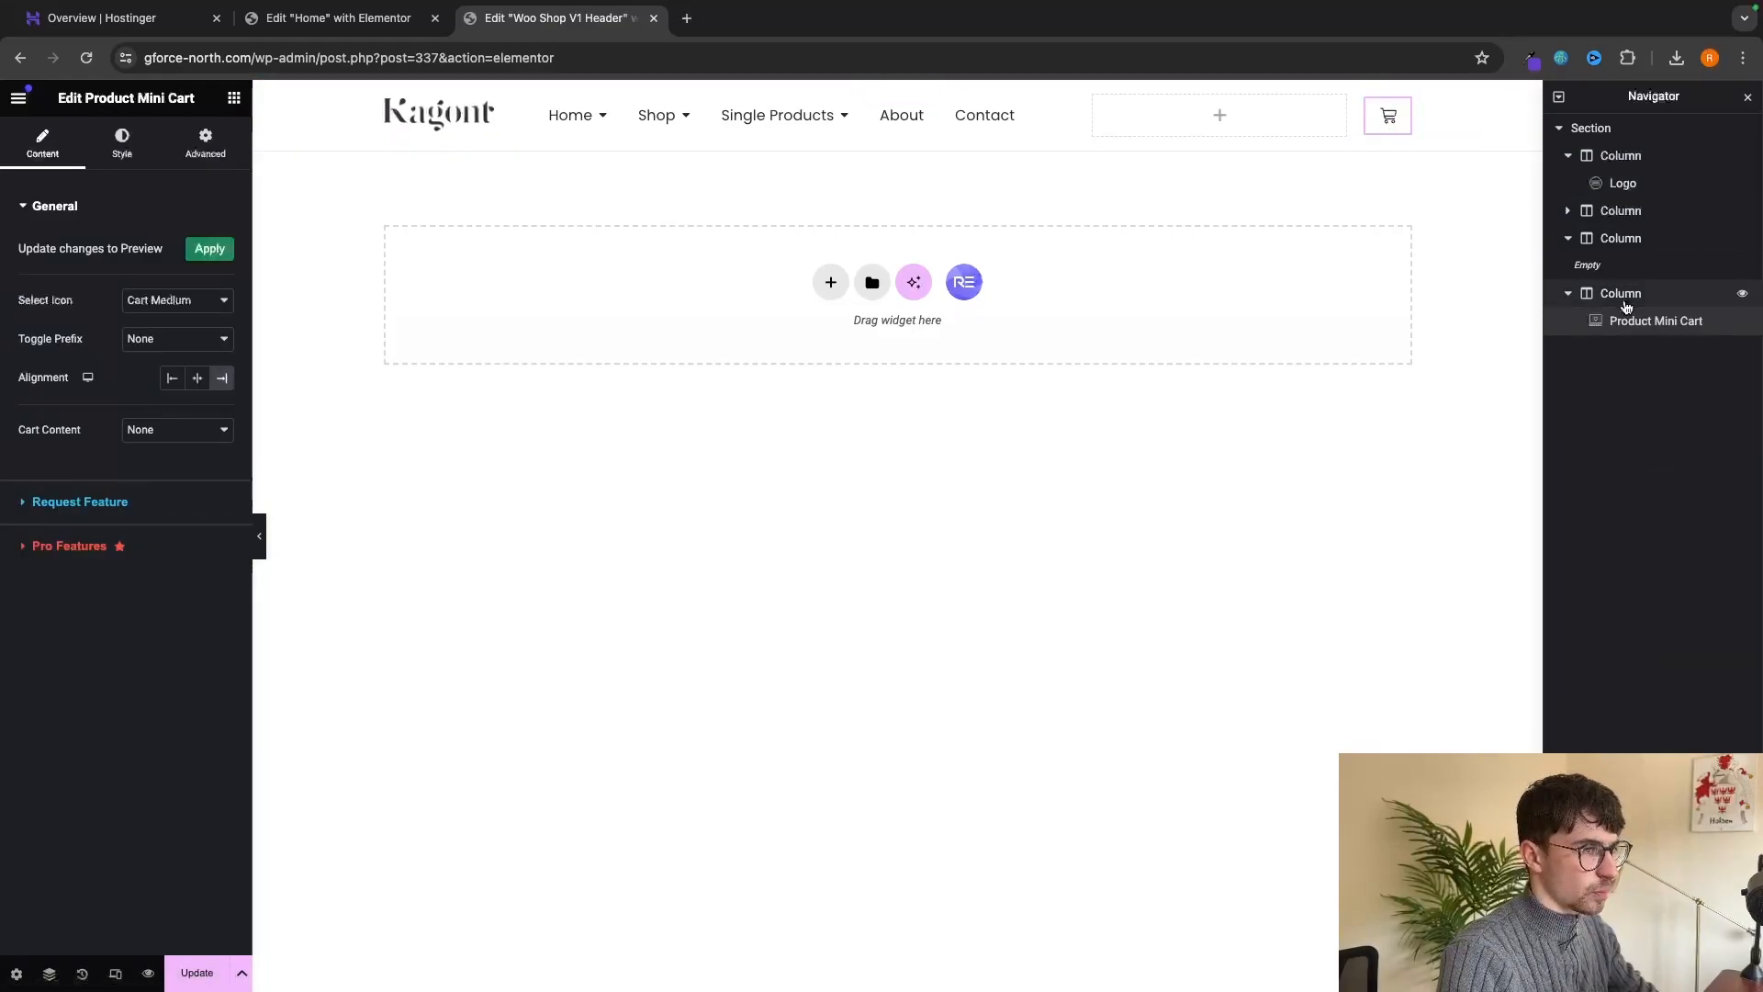
right_click(1574, 294)
click(1622, 677)
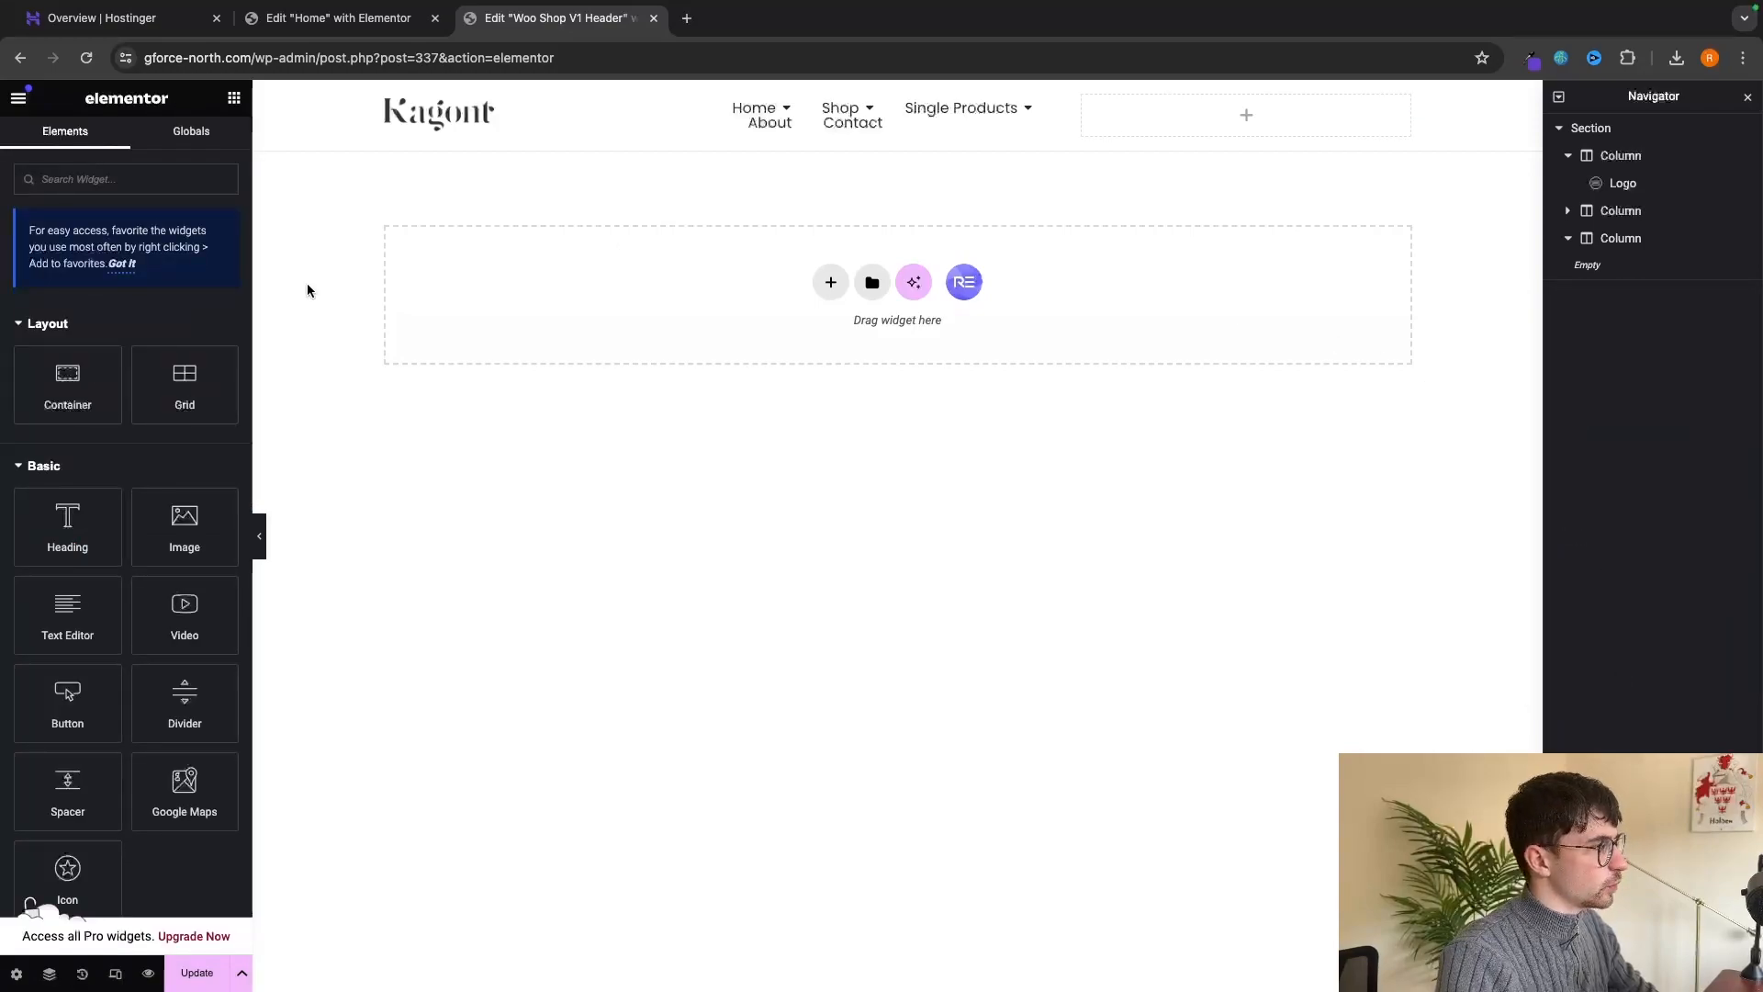
Place a Button widget in the header's empty column and preview the header template.
scroll(172, 615, down, 3)
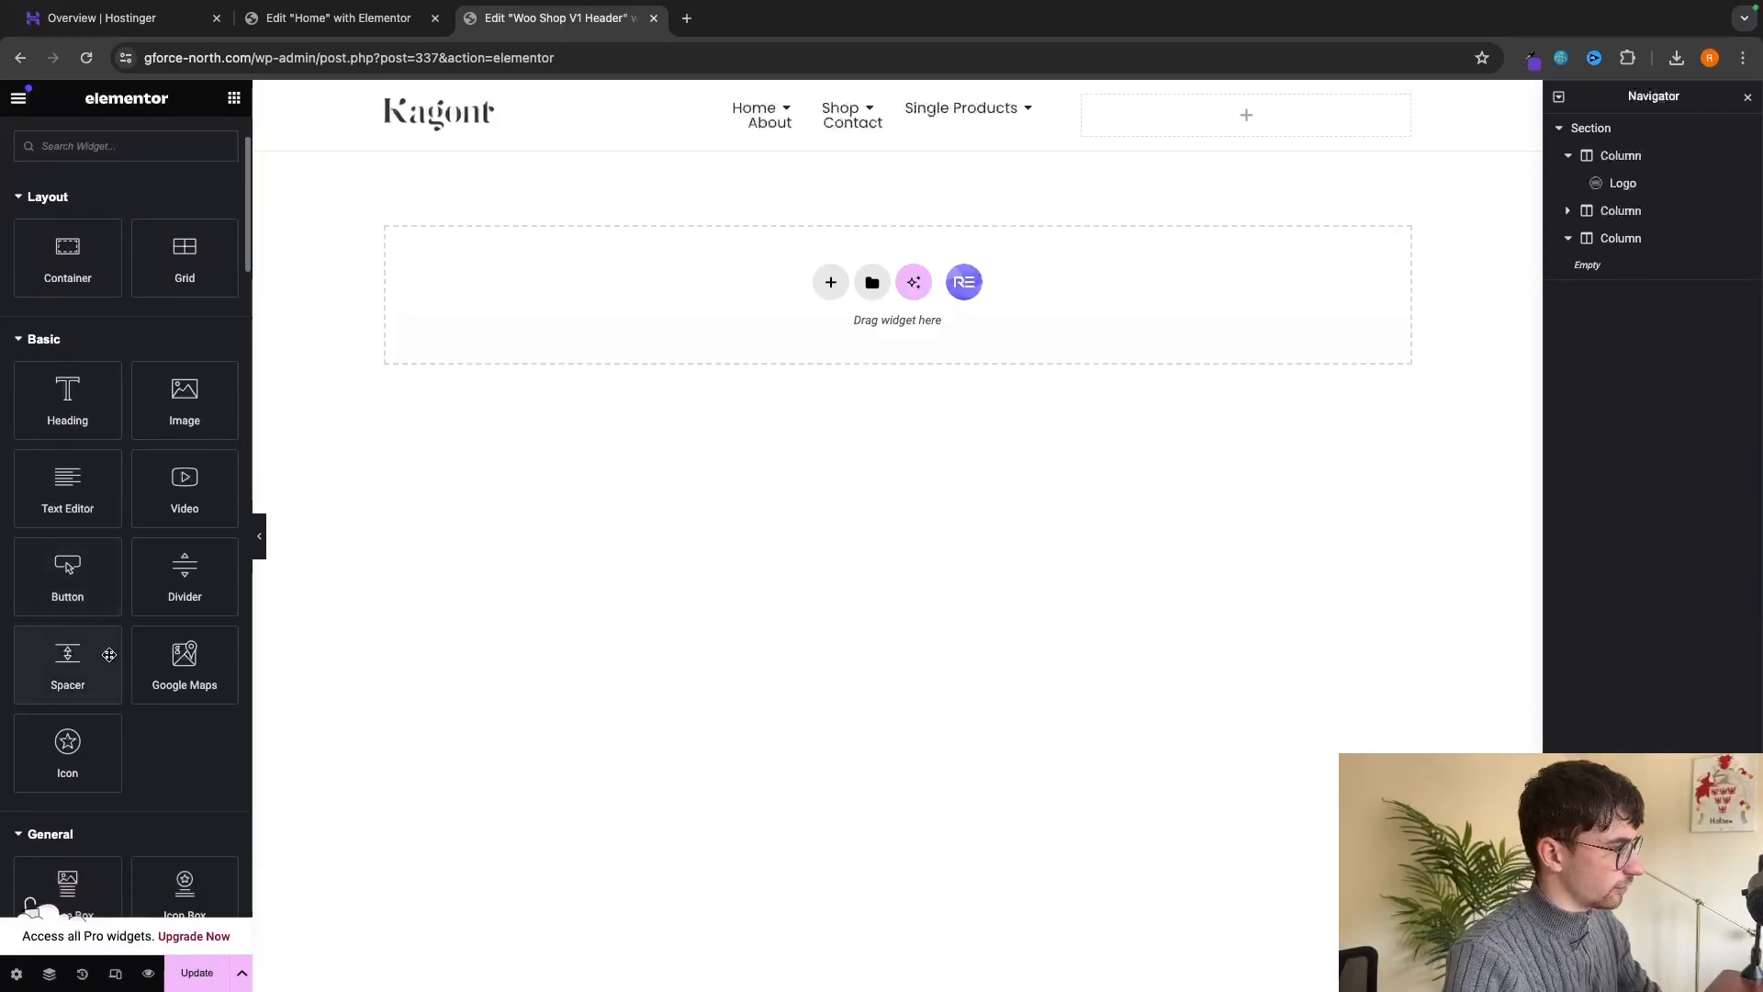
drag(92, 584, 1212, 114)
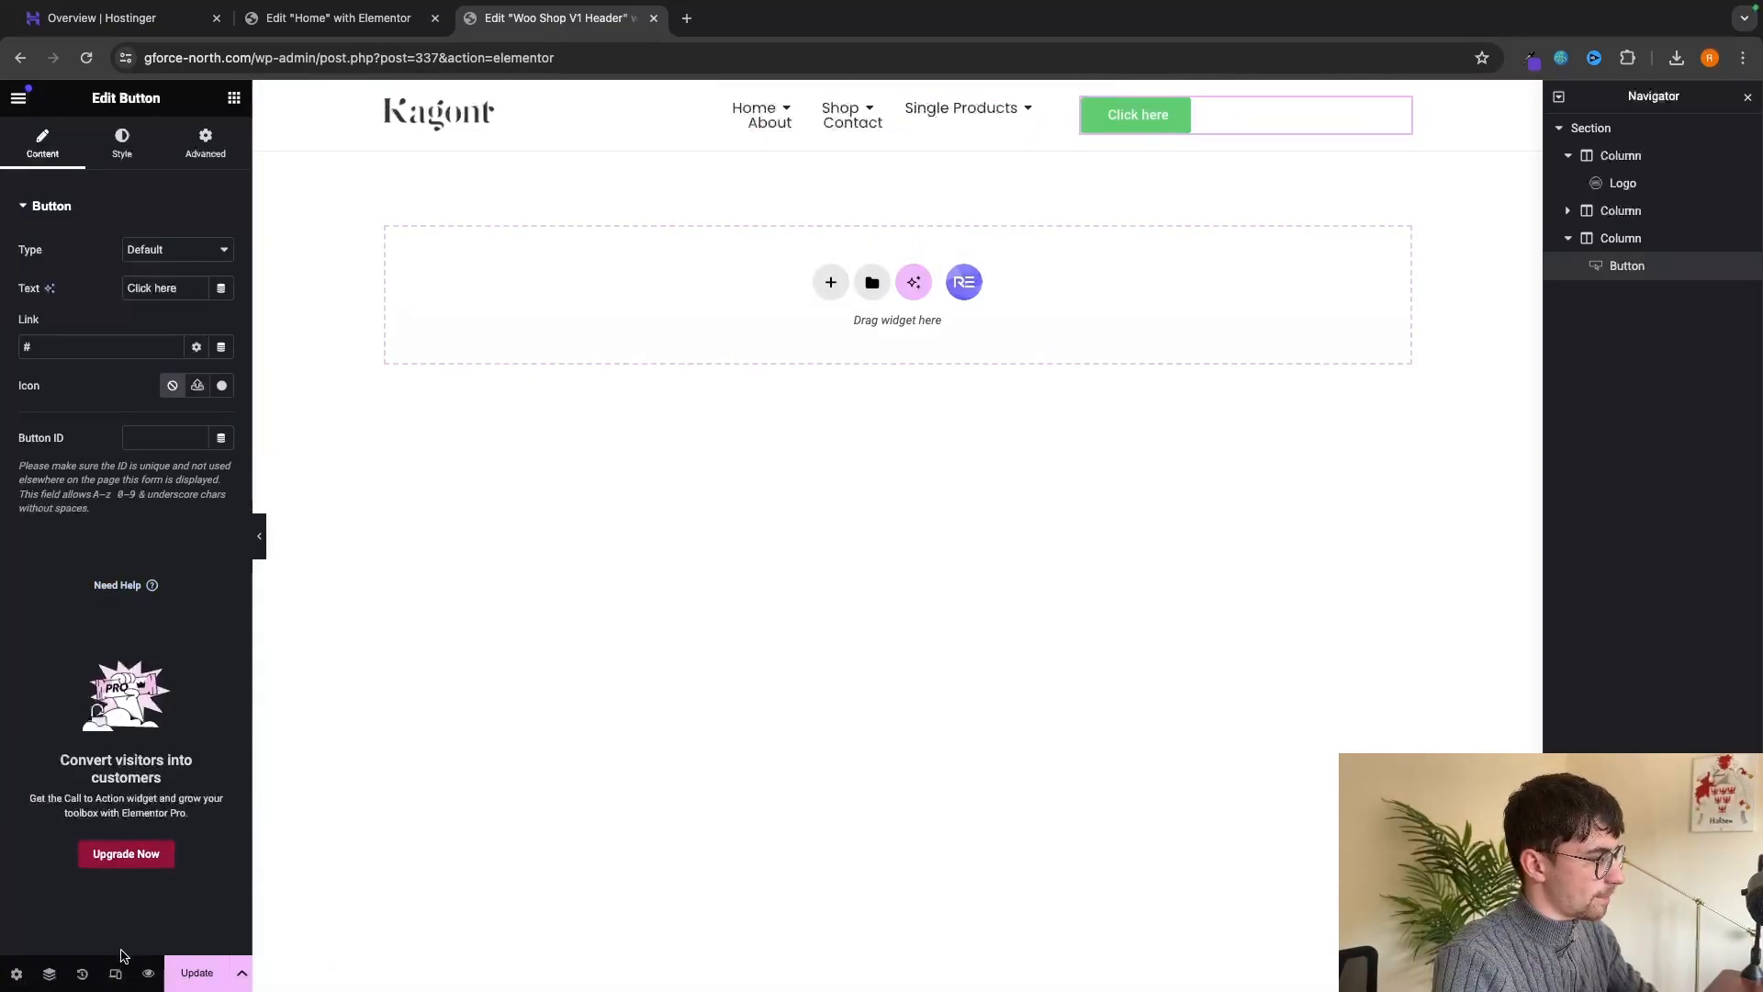
click(147, 973)
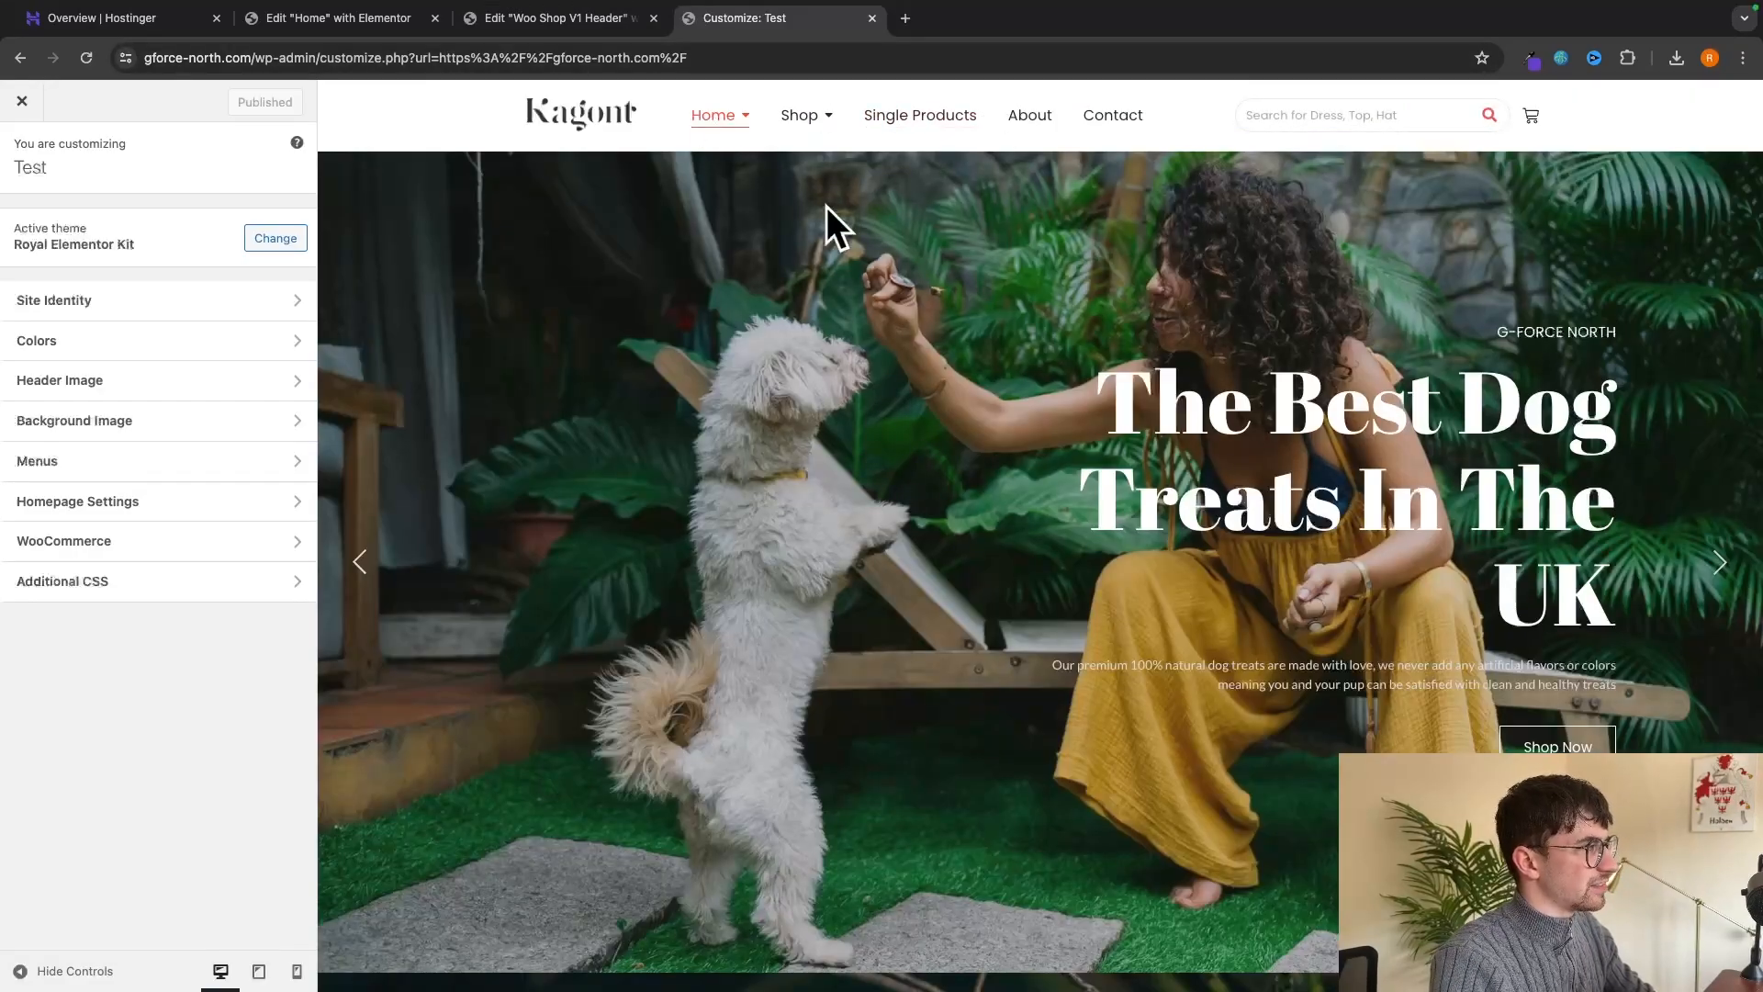
Return to the live site, reopen the theme Customizer, and open the Main Menu for editing.
click(37, 104)
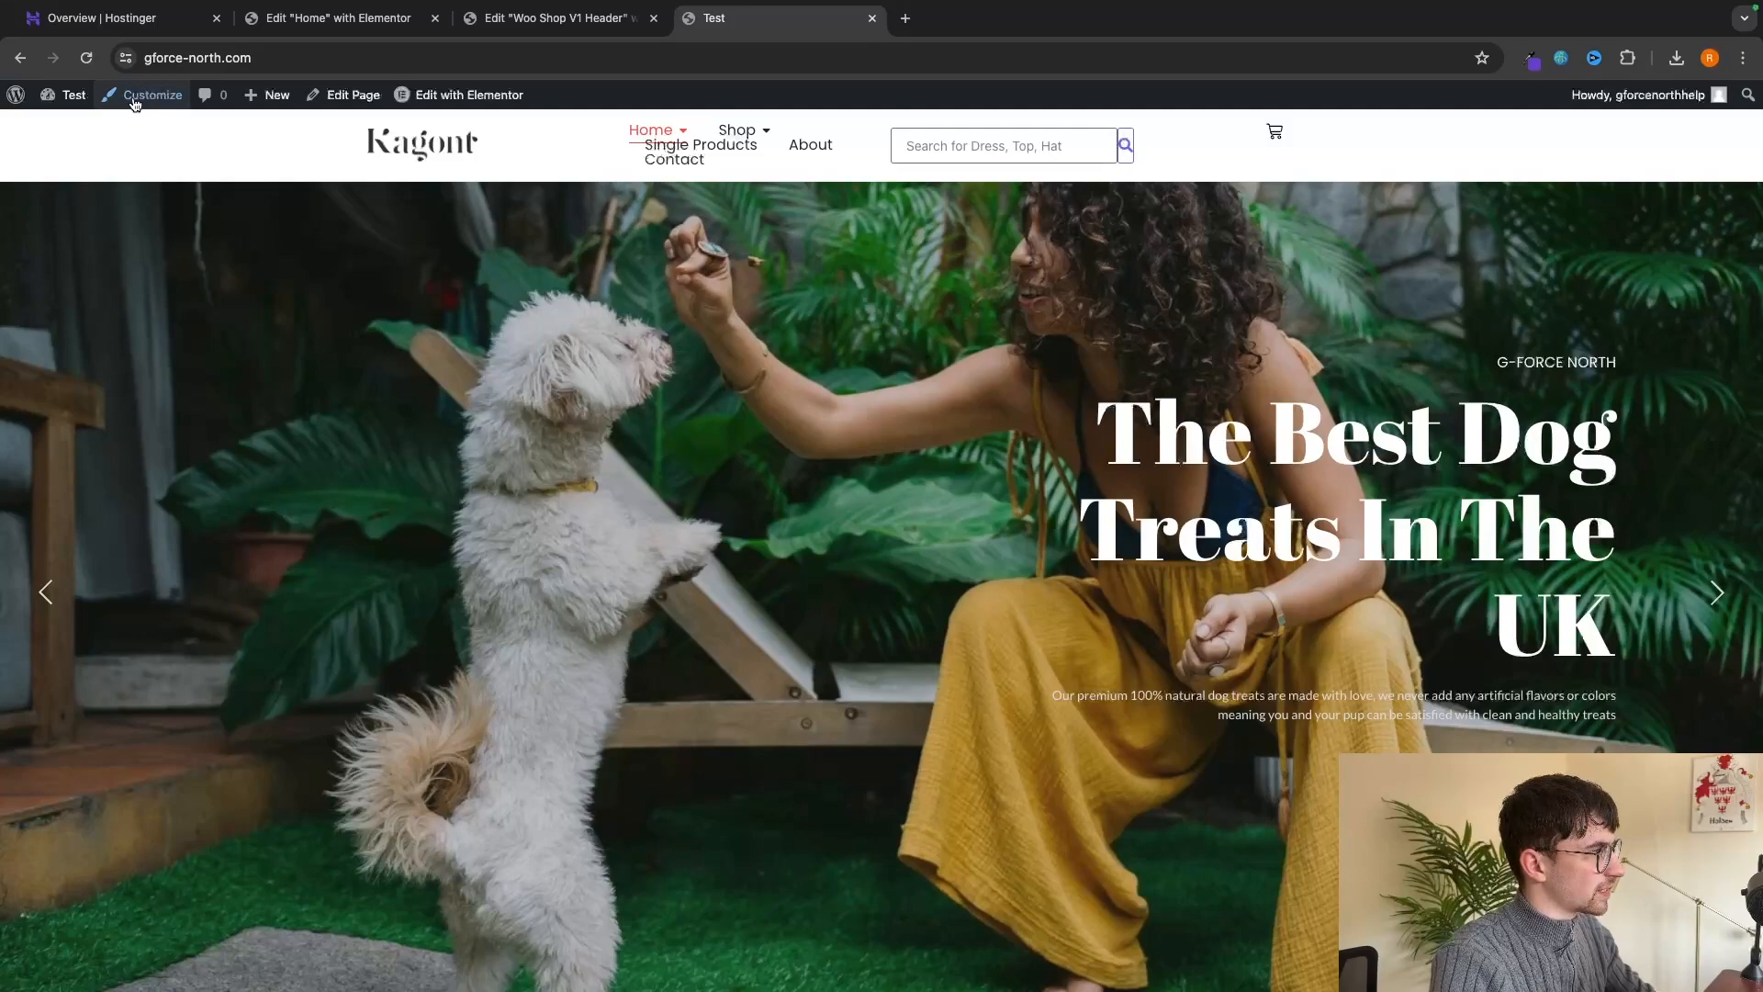
mouse_move(435, 97)
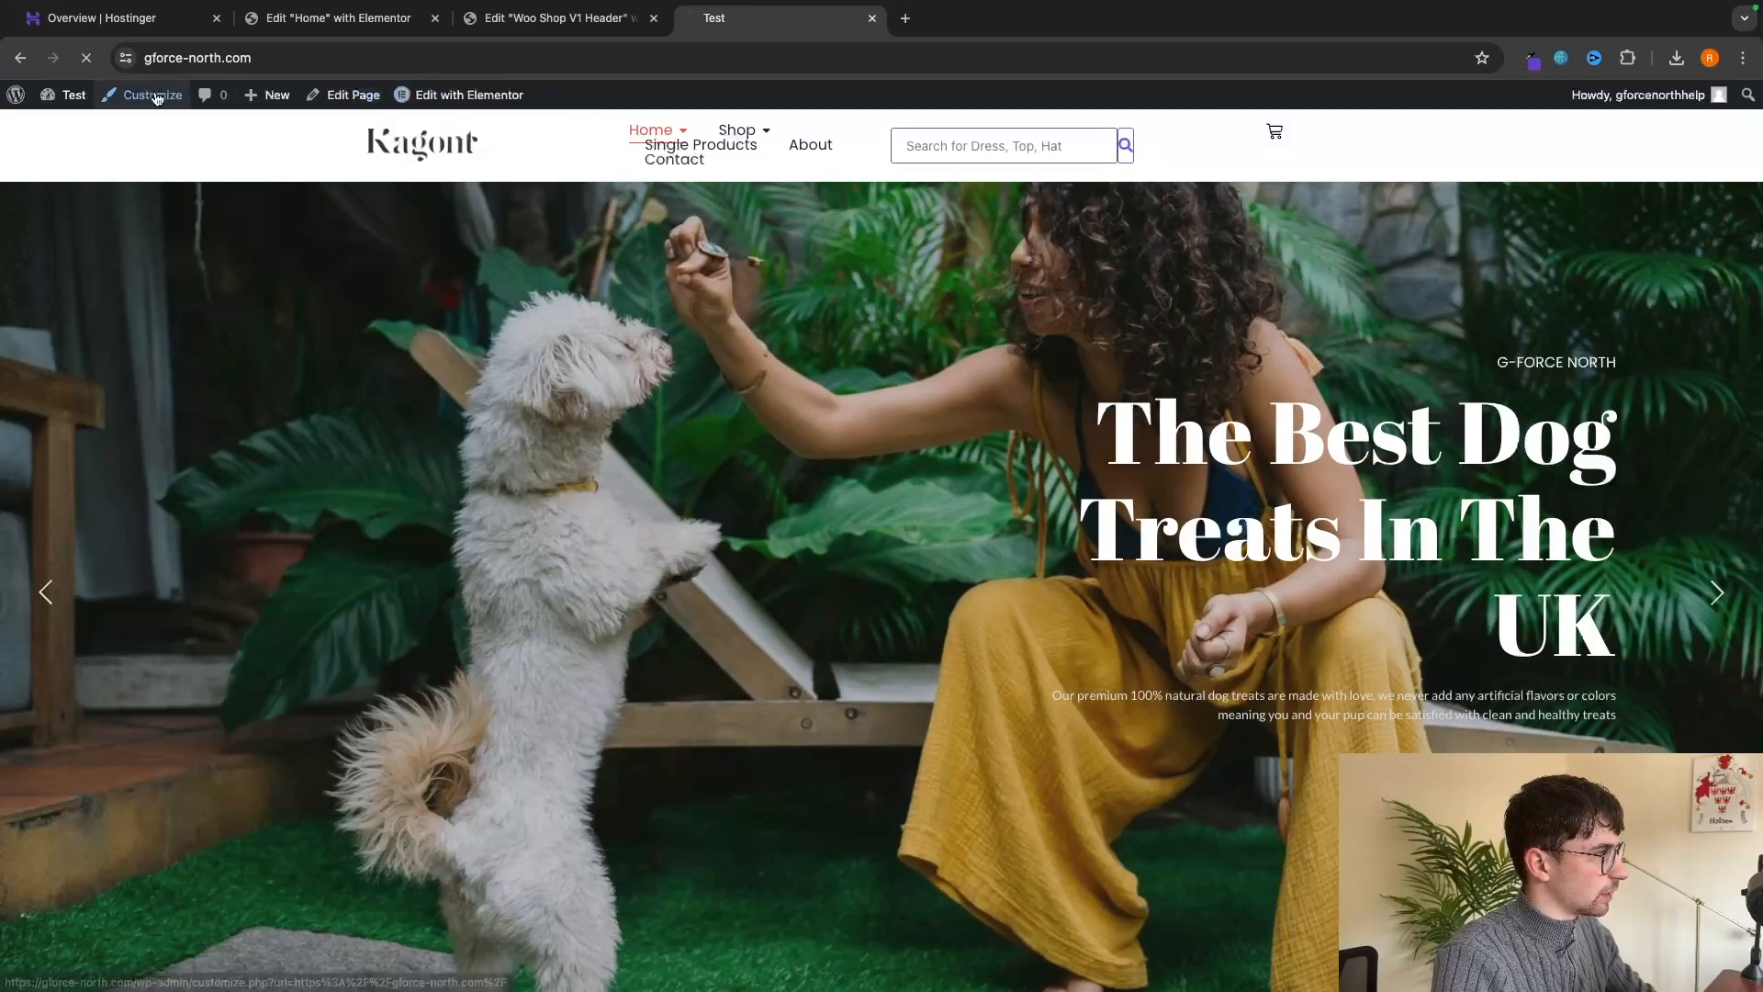
click(151, 95)
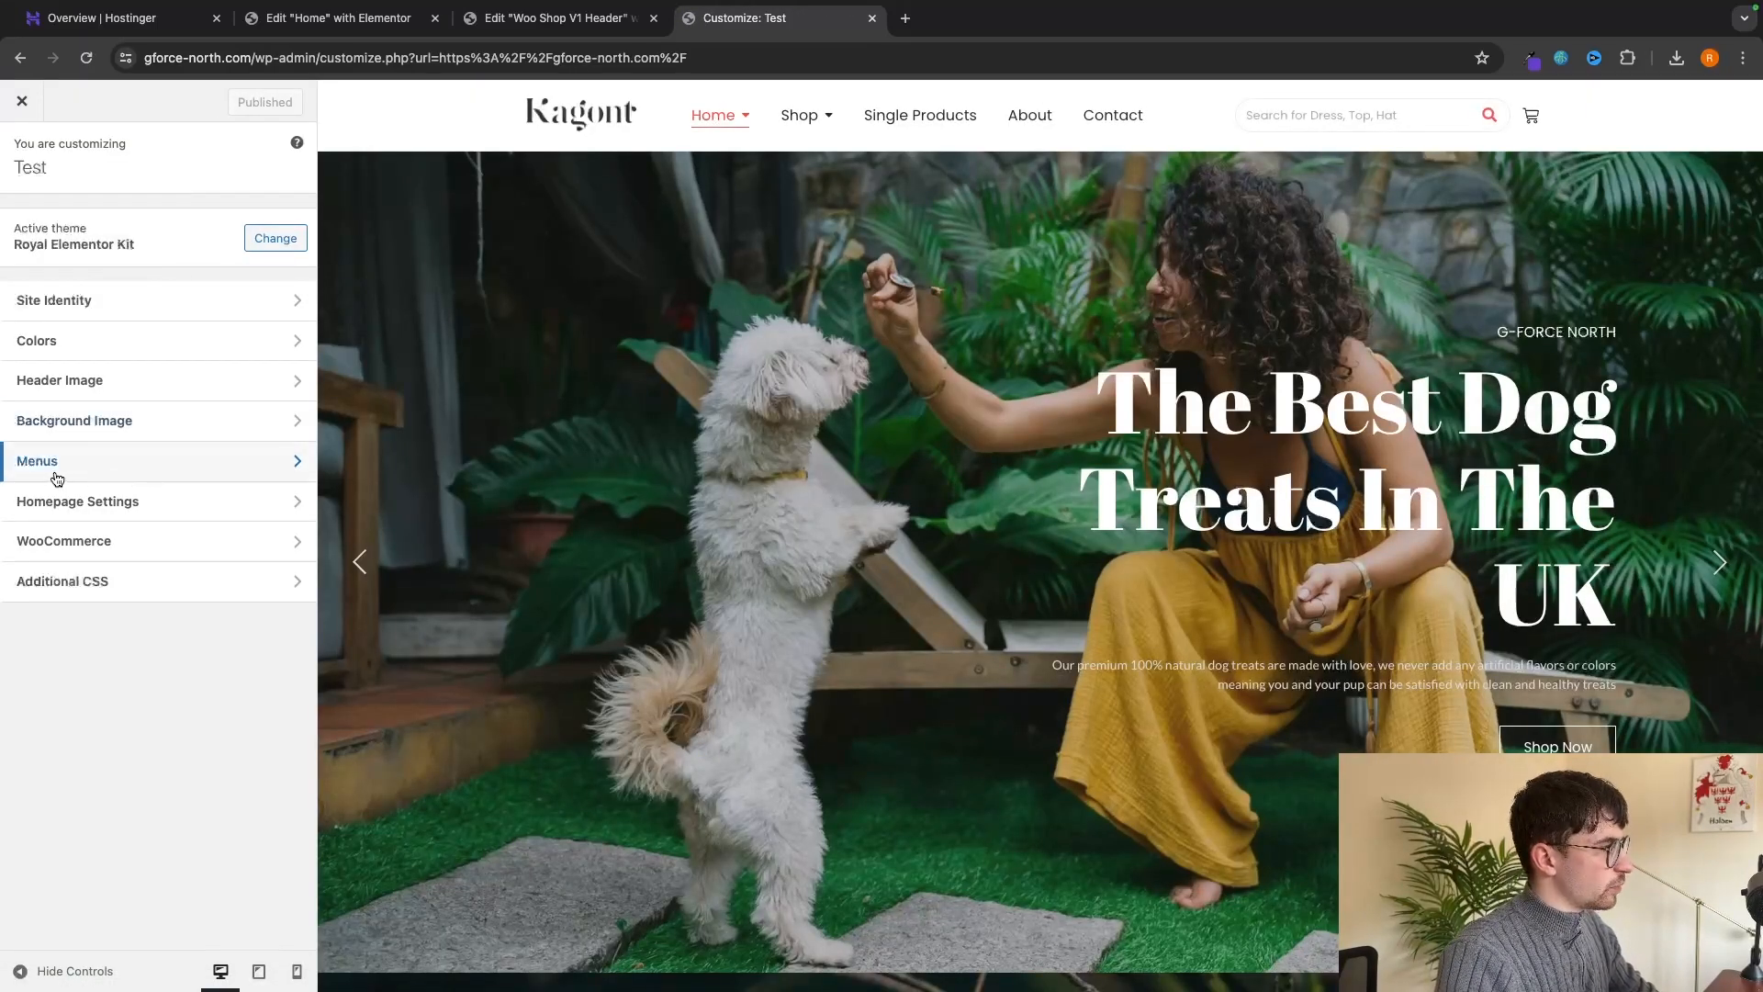
click(55, 463)
click(156, 243)
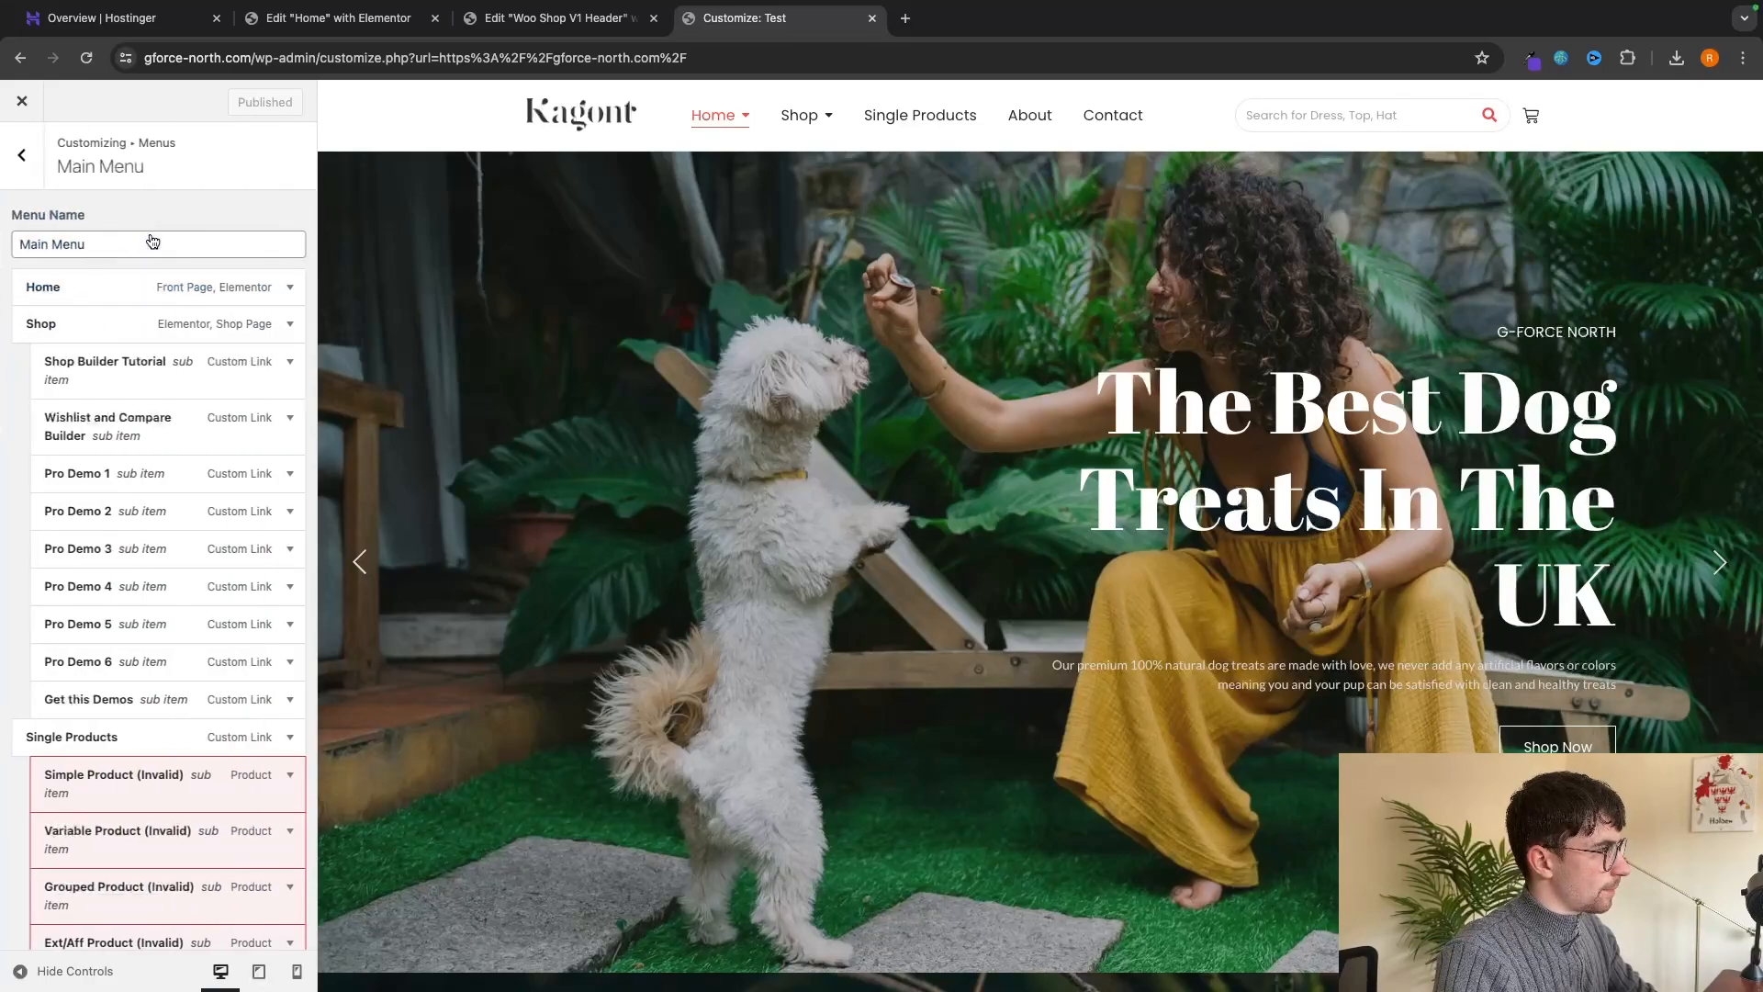
Remove the sub-items under Shop from the Main Menu, including Shop Builder Tutorial and the Pro Demo links.
mouse_move(801, 121)
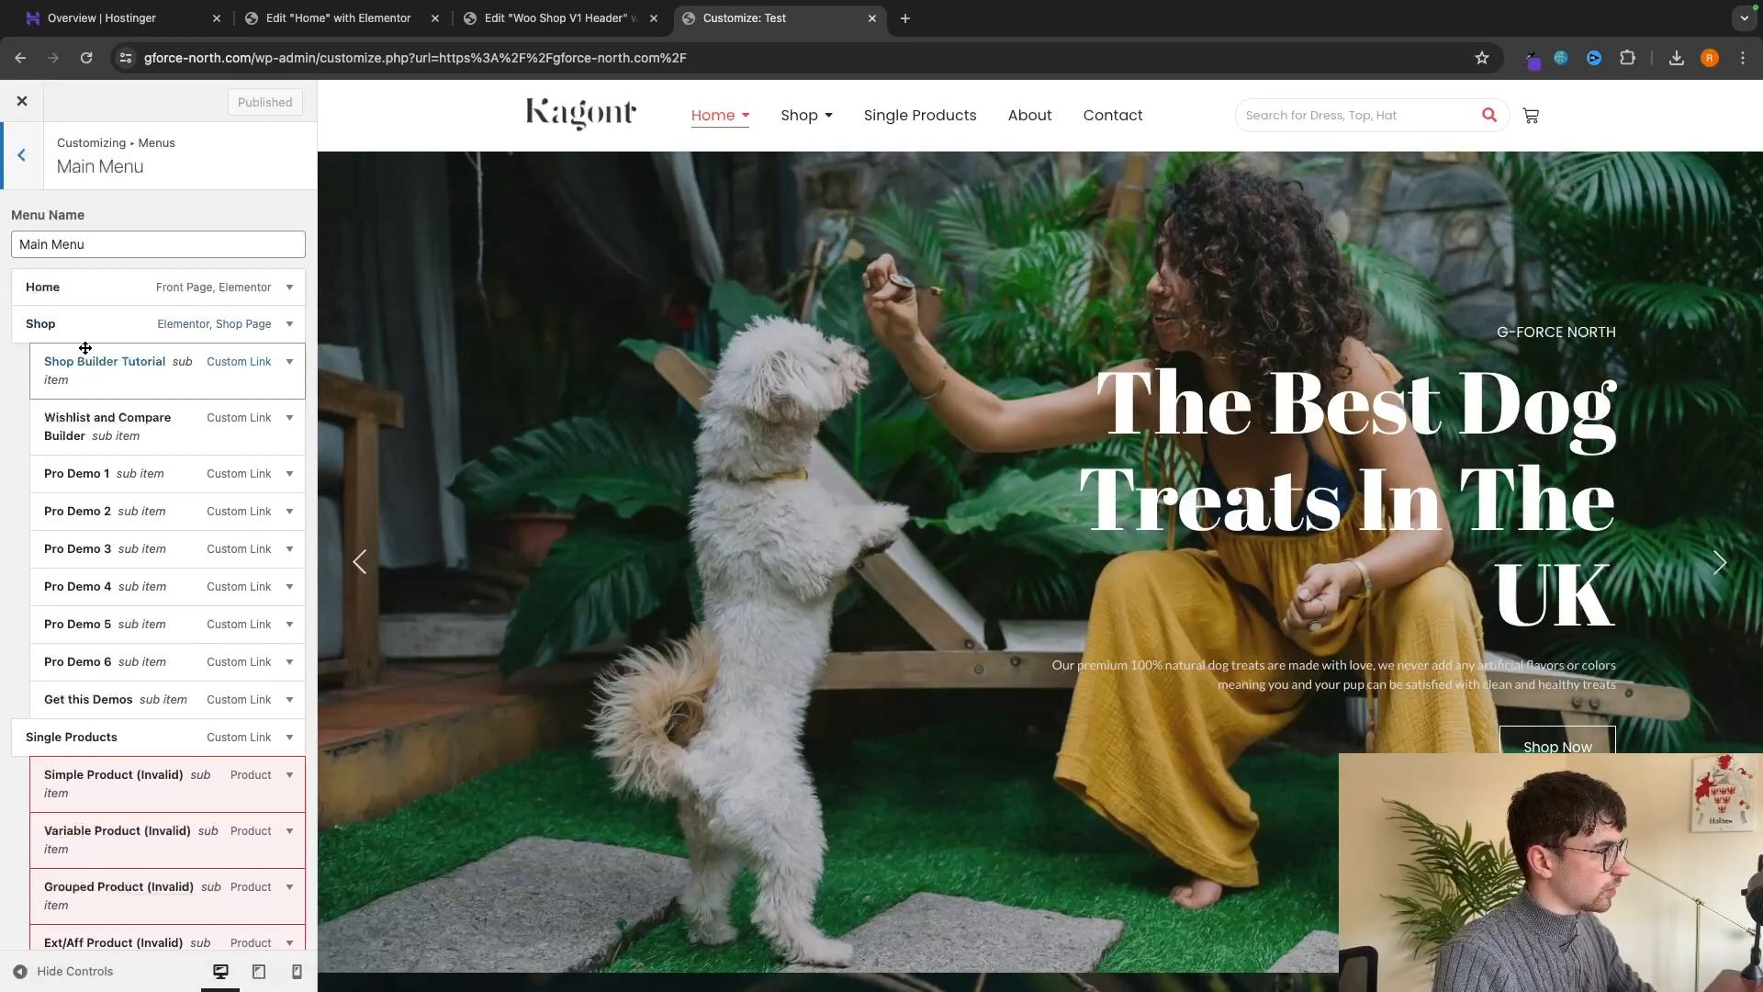
click(173, 362)
scroll(151, 732, down, 1)
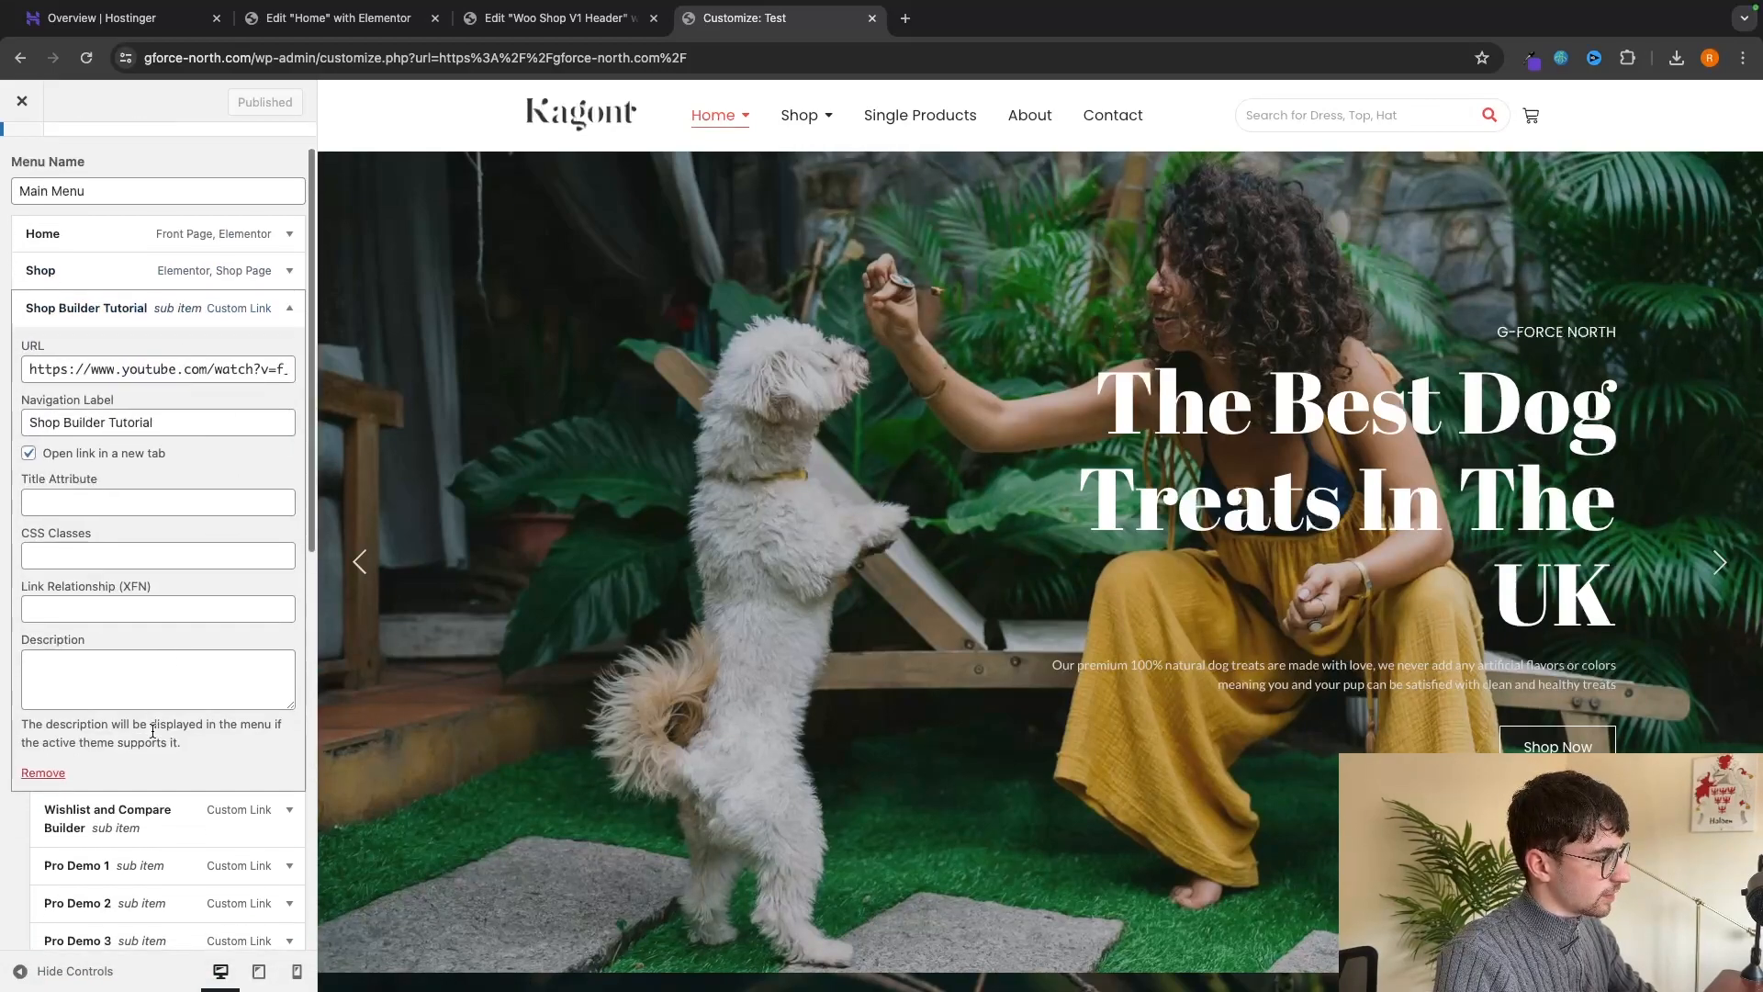
click(57, 750)
click(156, 347)
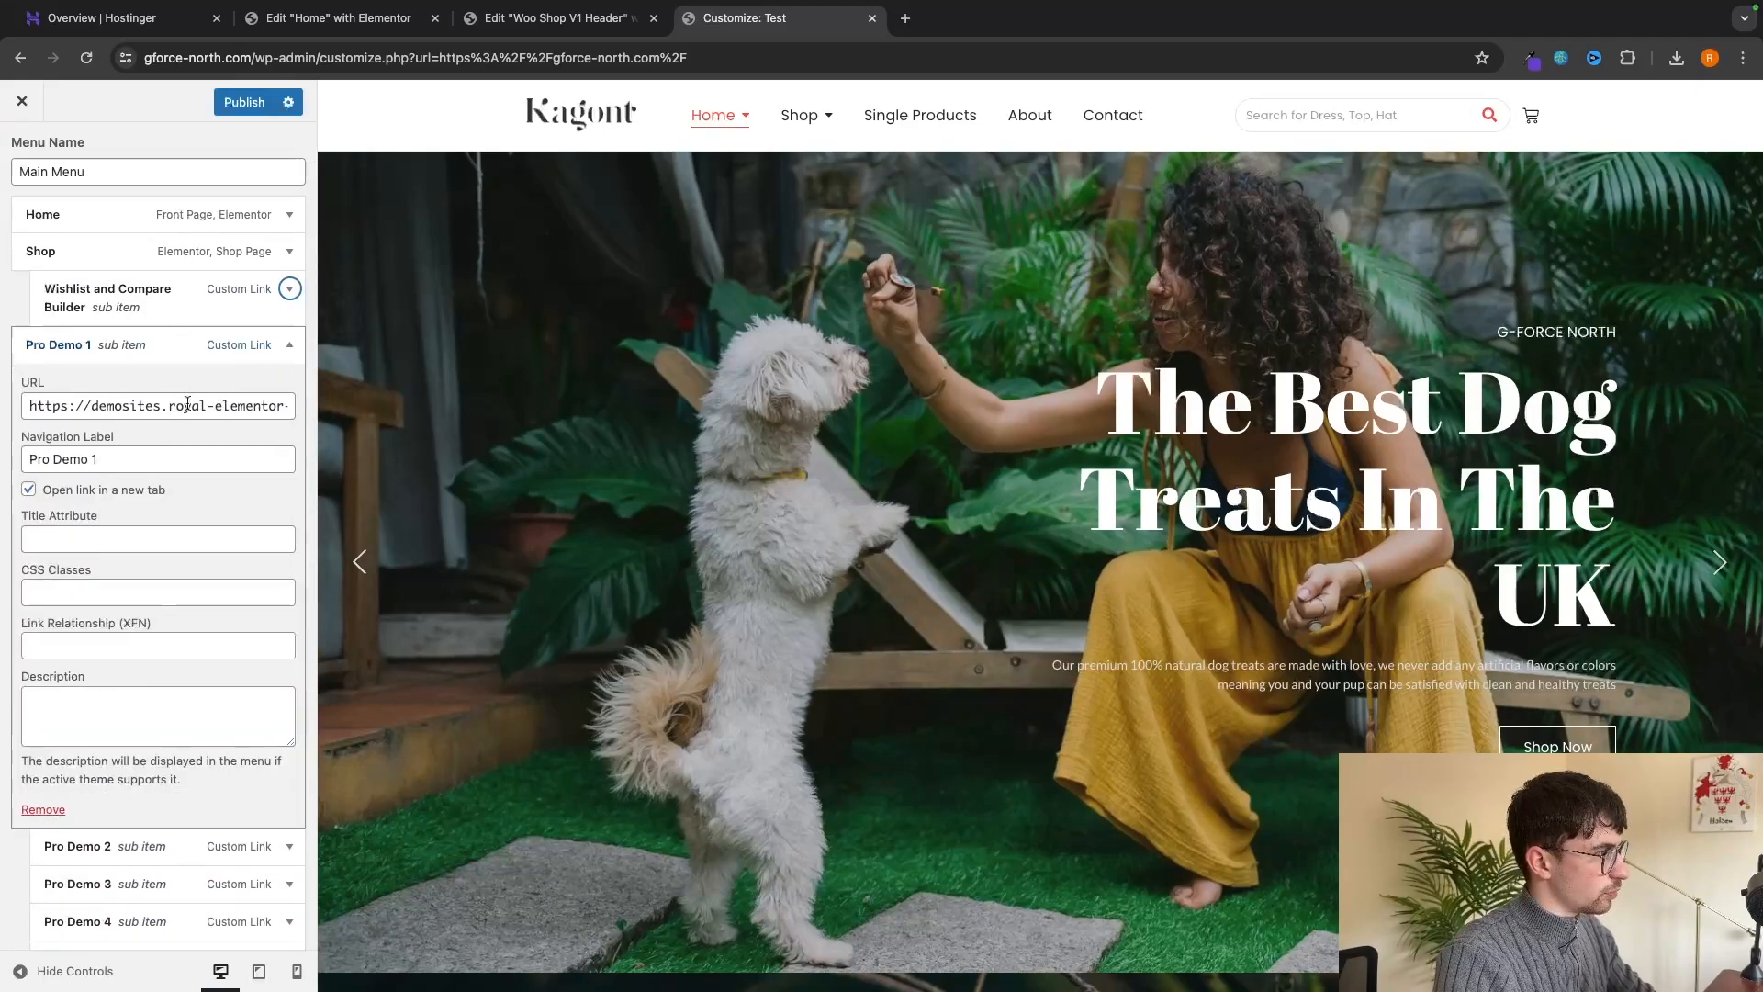
click(55, 810)
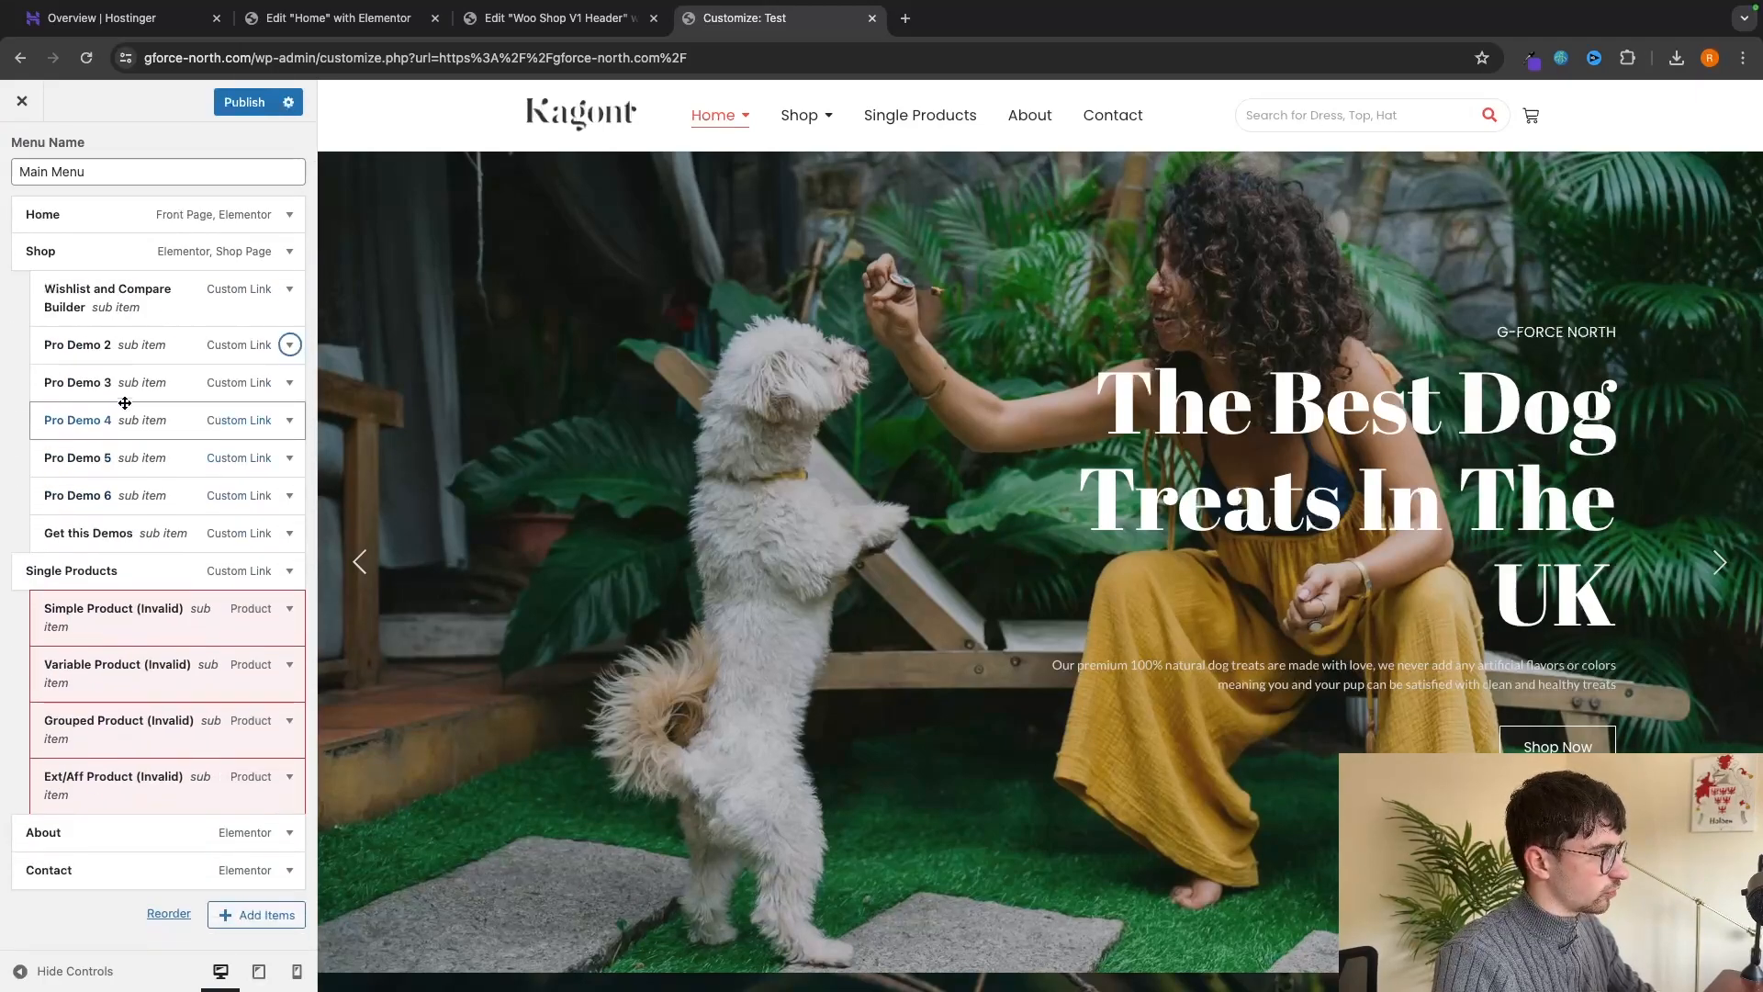
click(129, 418)
click(43, 884)
click(129, 382)
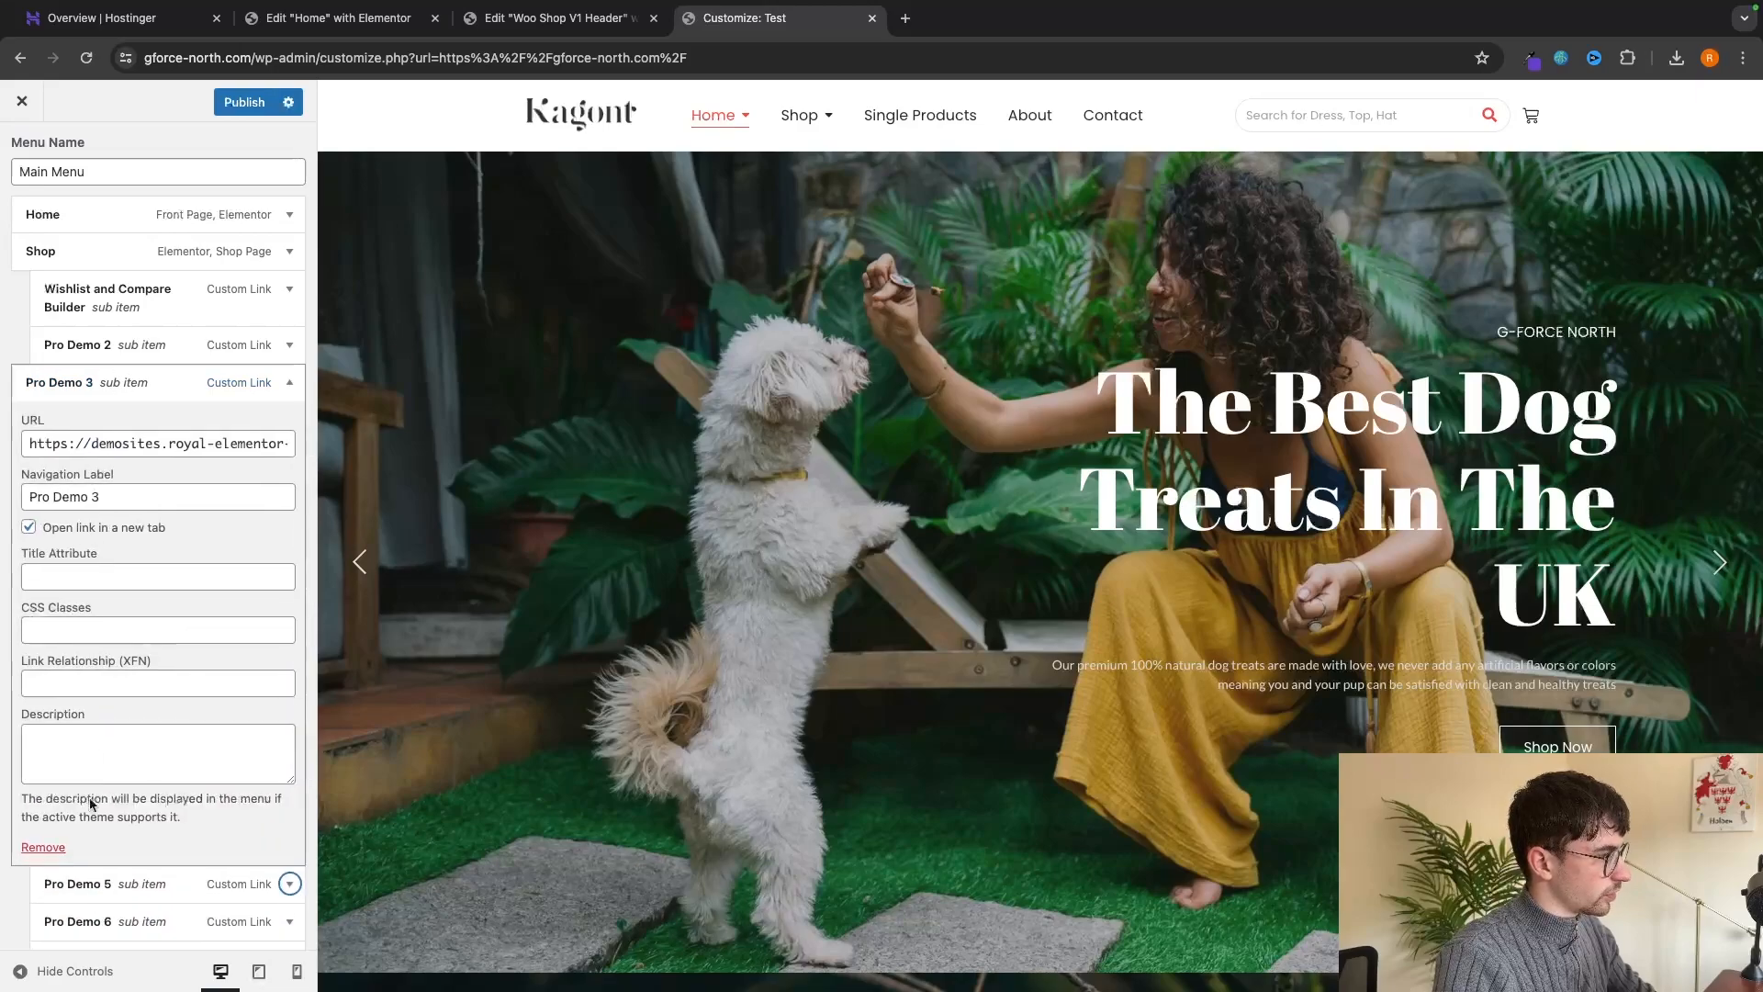
click(56, 845)
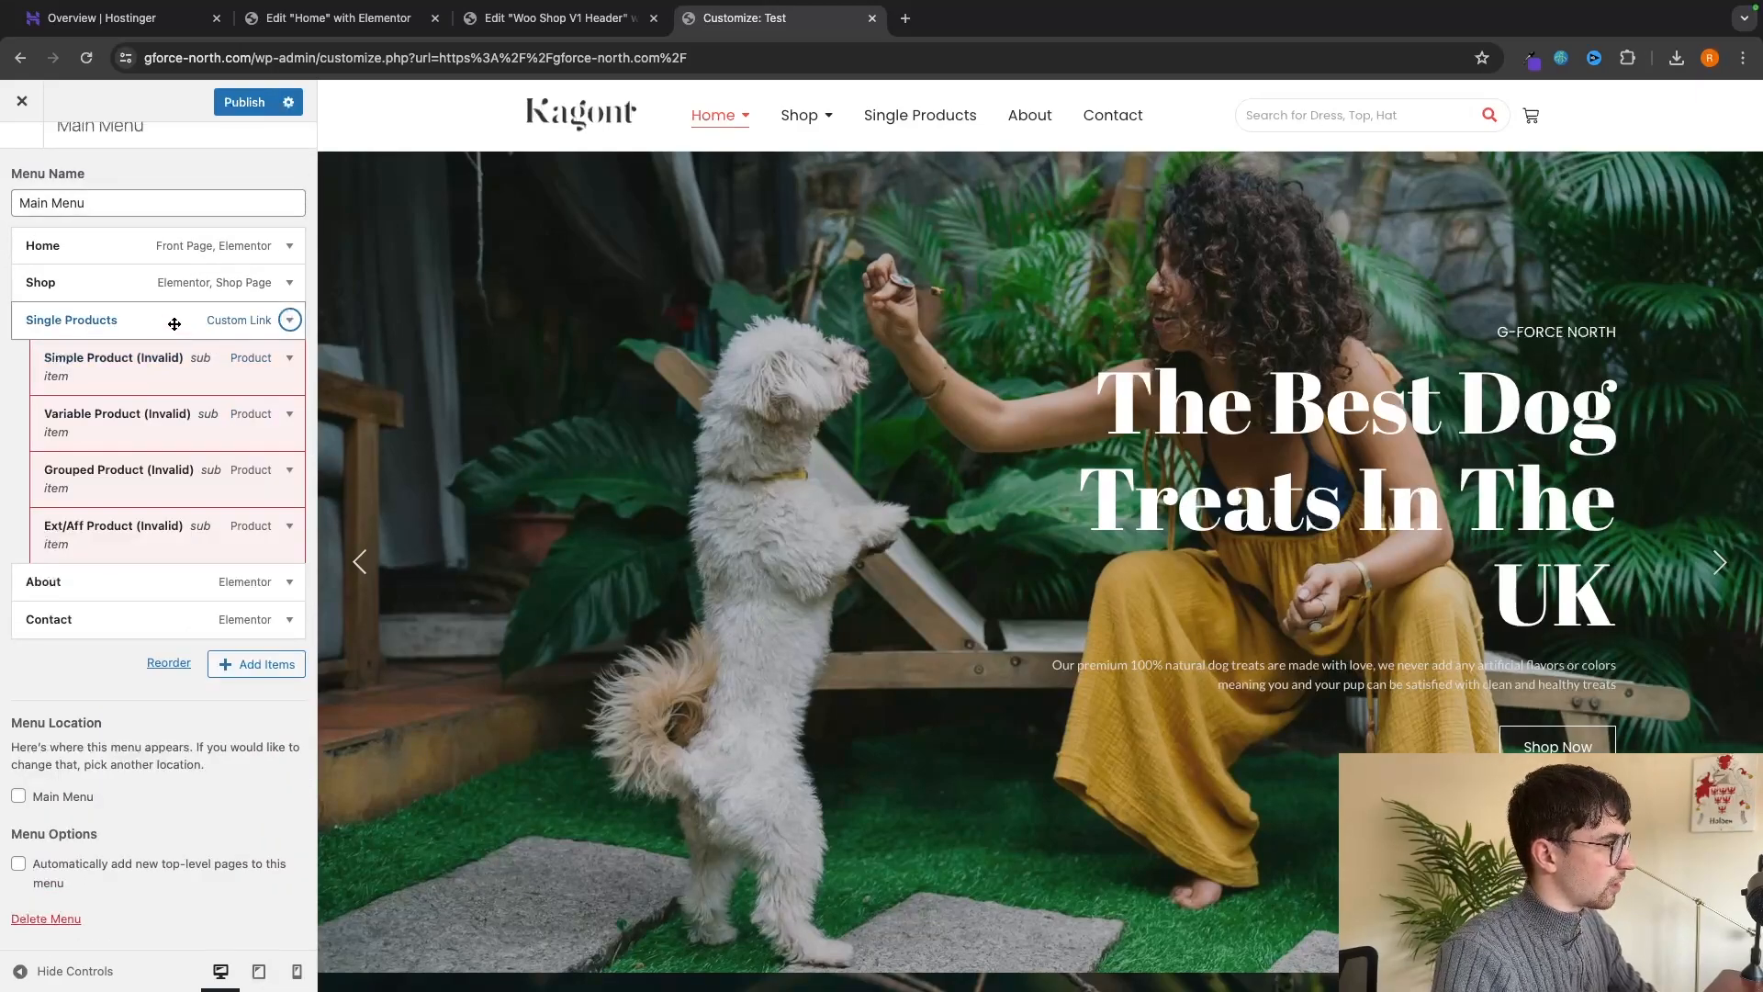
Remove the Single Products item from the Main Menu and expand the Shop item's settings.
click(175, 323)
click(43, 786)
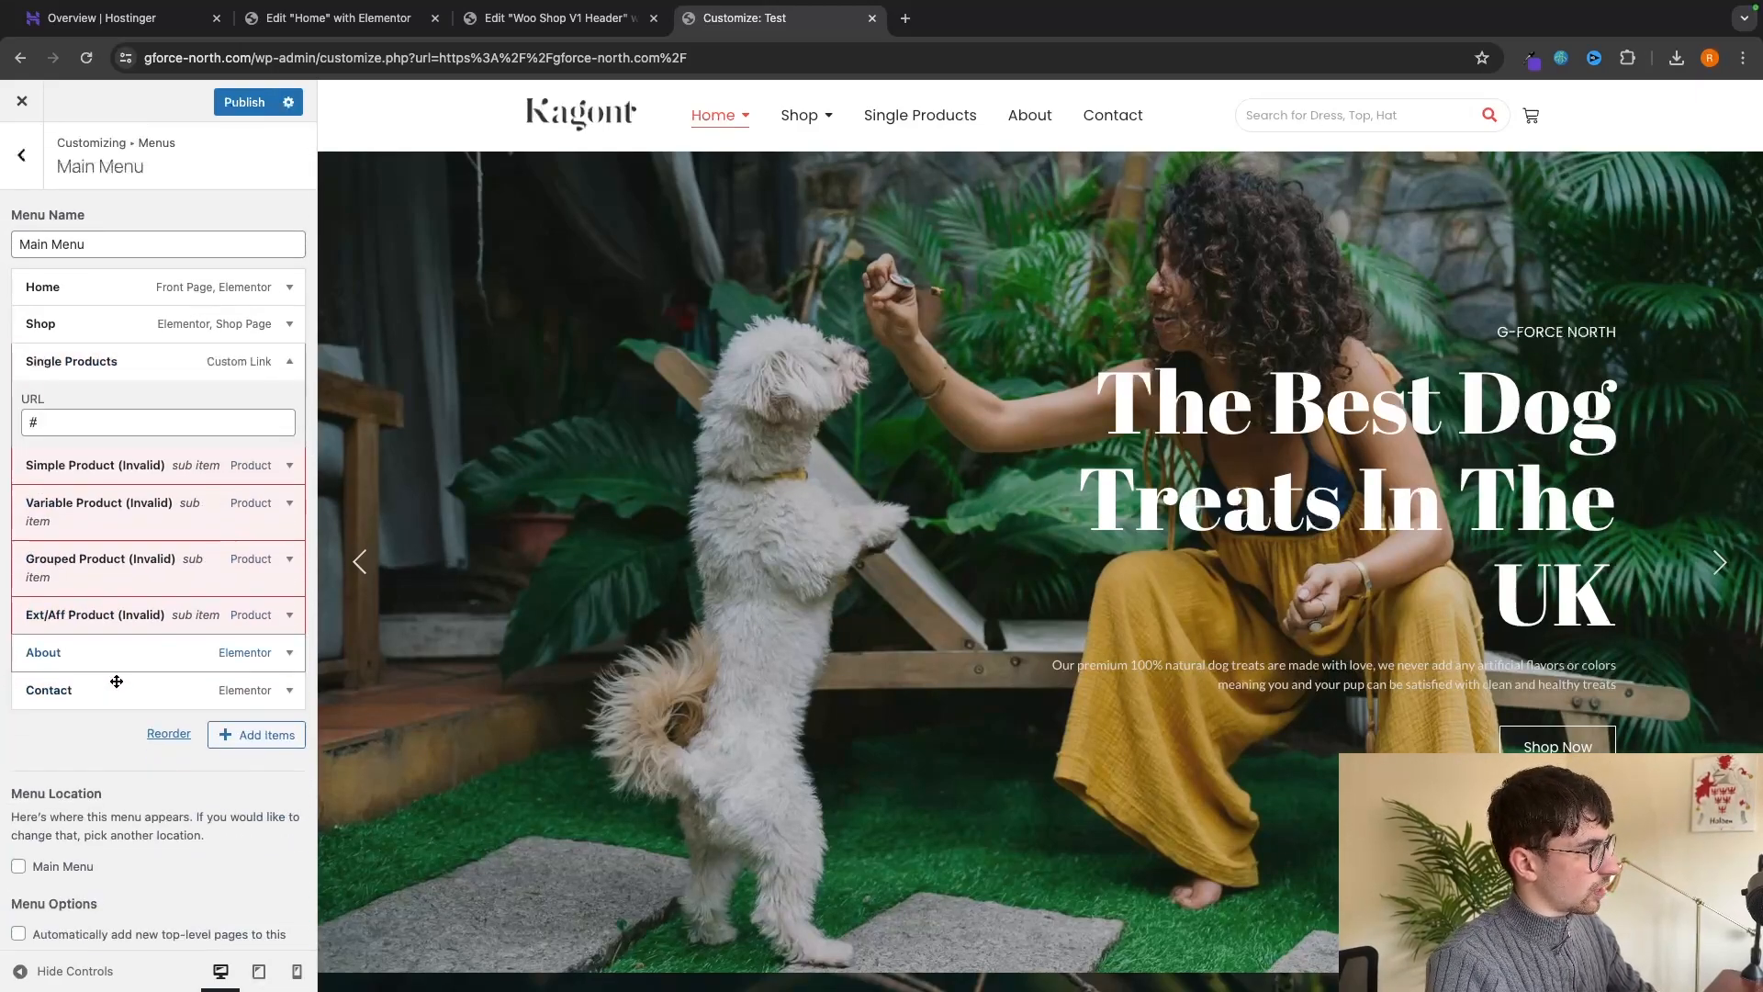
click(151, 326)
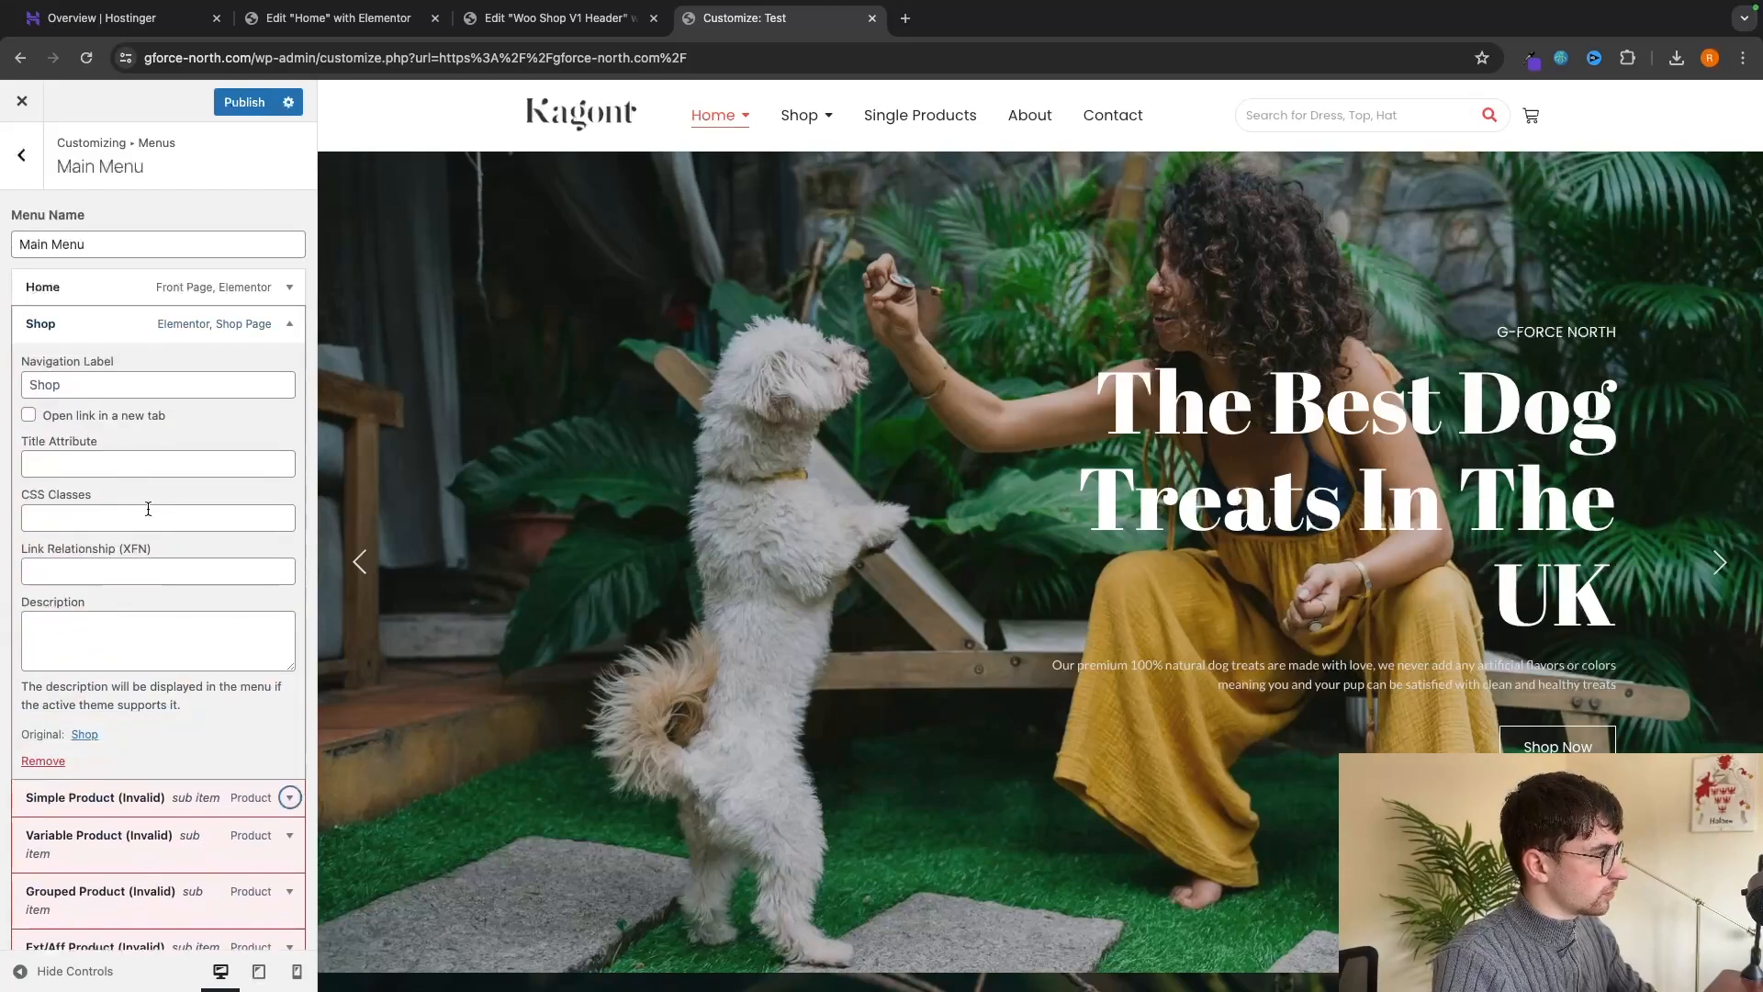
Replace the Main Menu's old Shop item and its invalid sub-items with a new Shop item placed last, publish, and exit the Customizer.
click(43, 760)
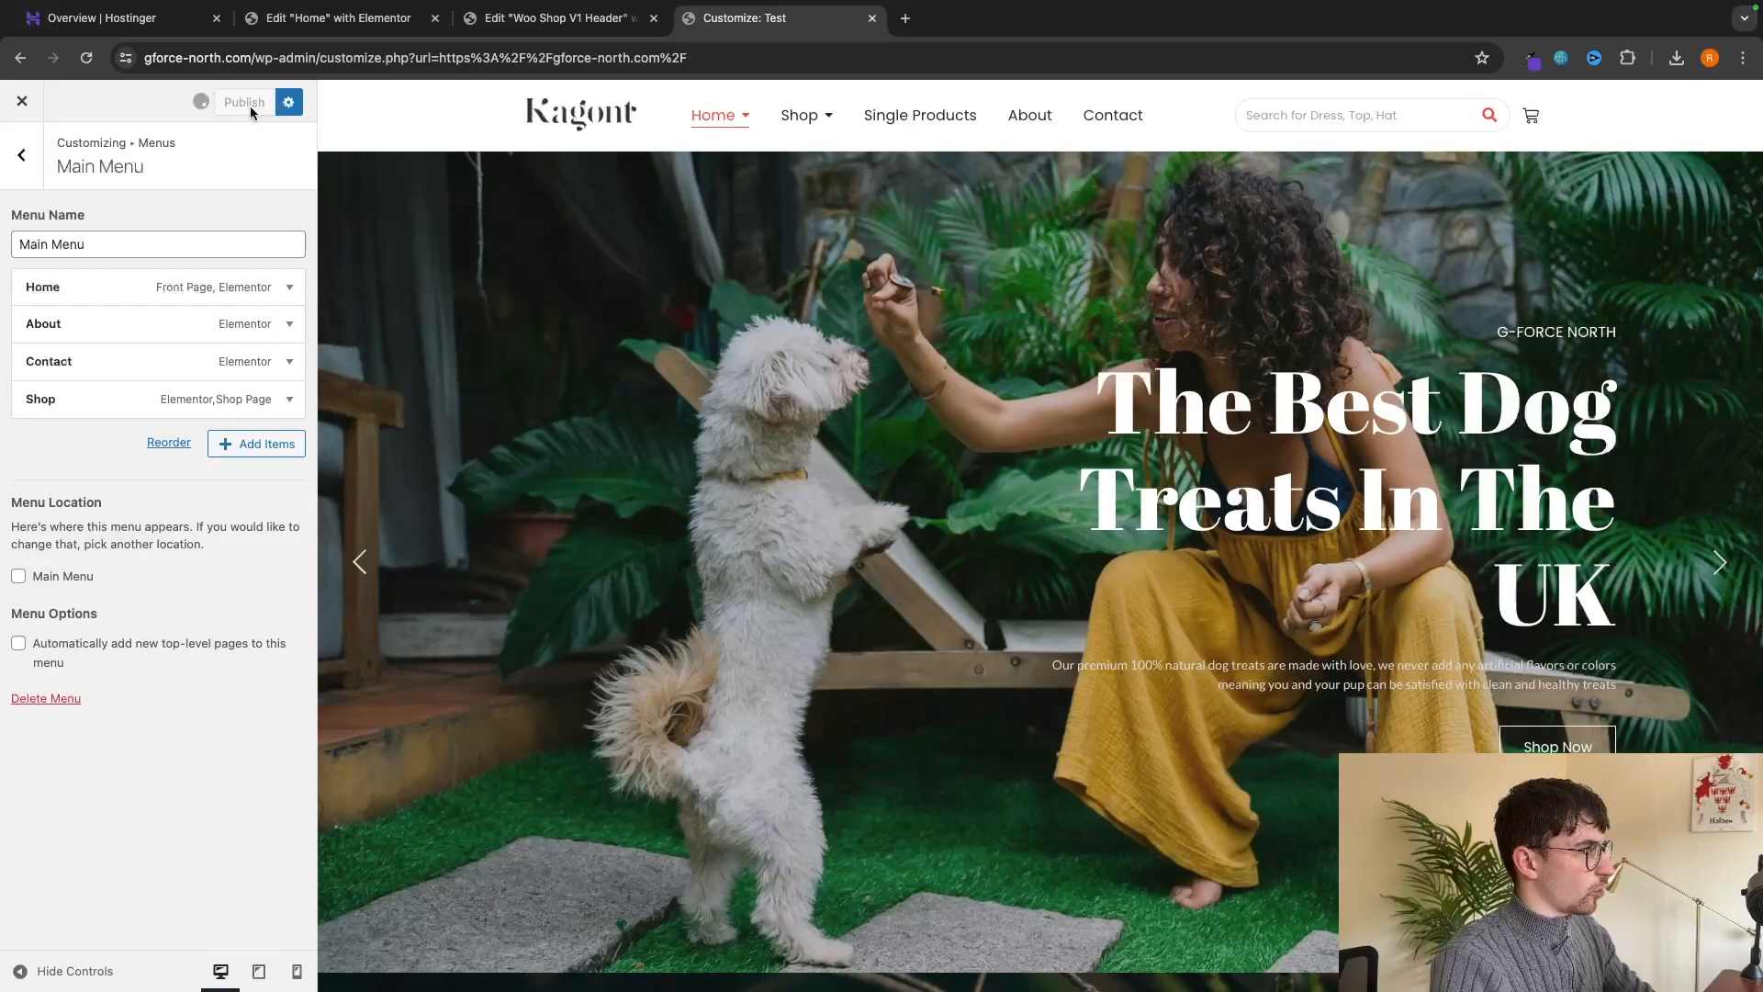
click(85, 57)
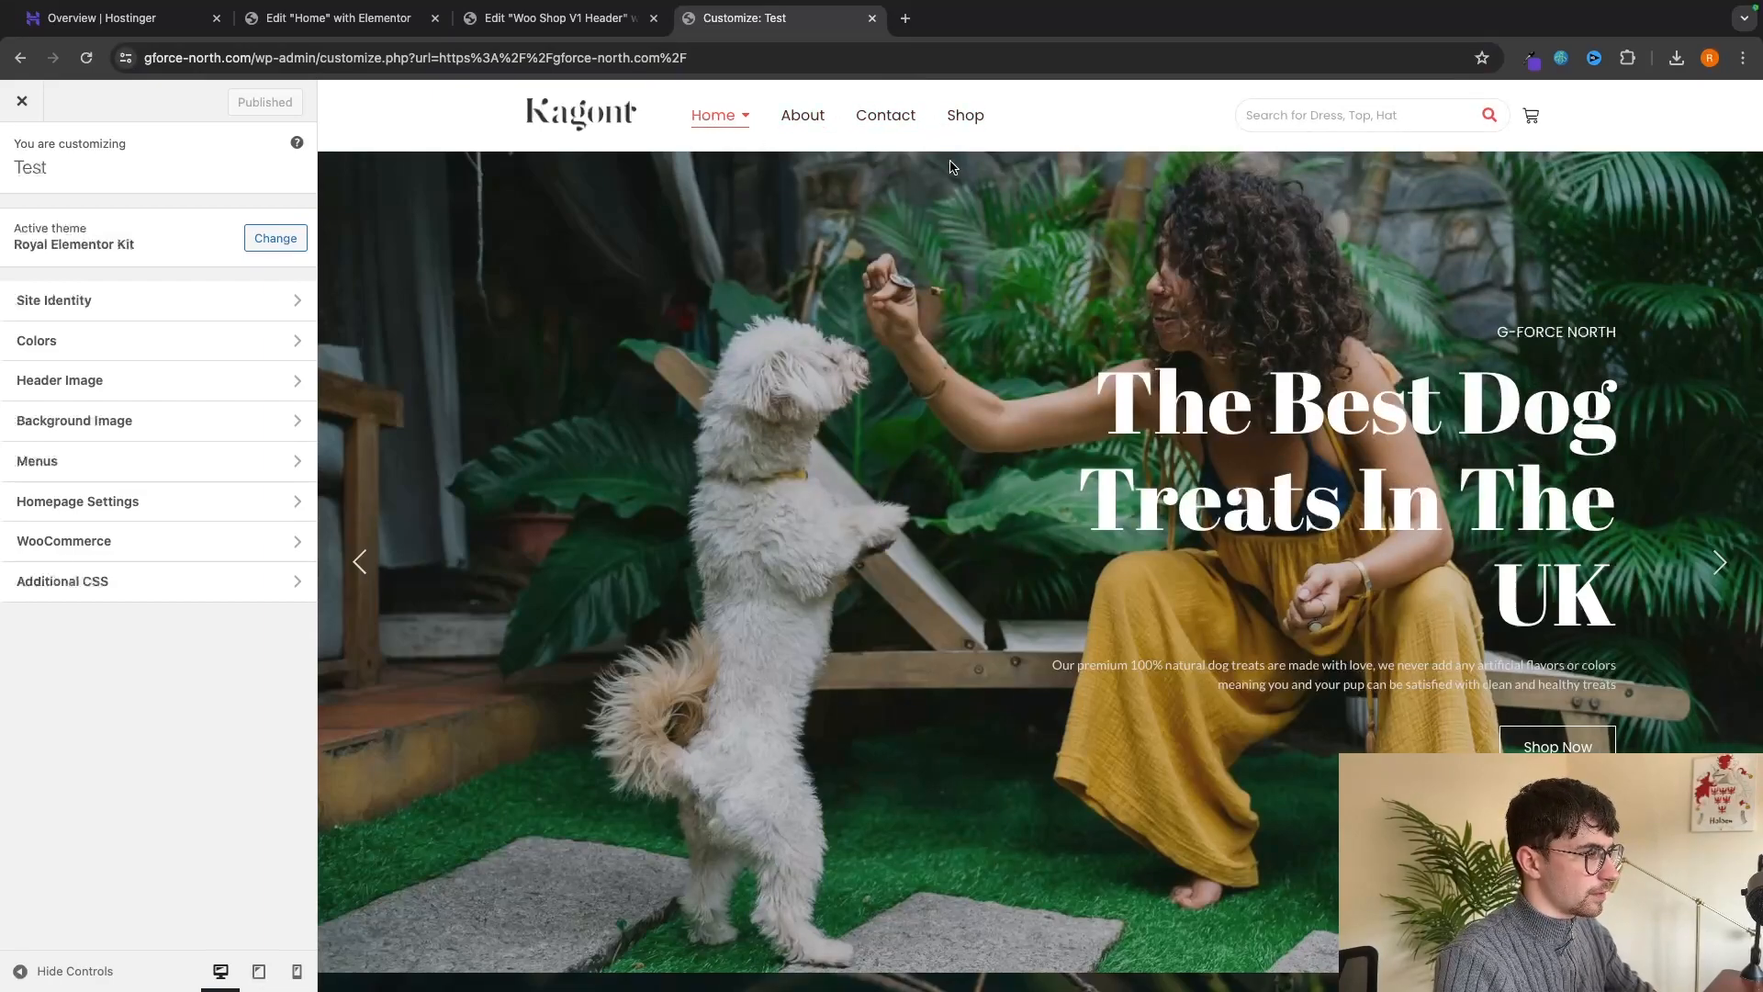
click(22, 101)
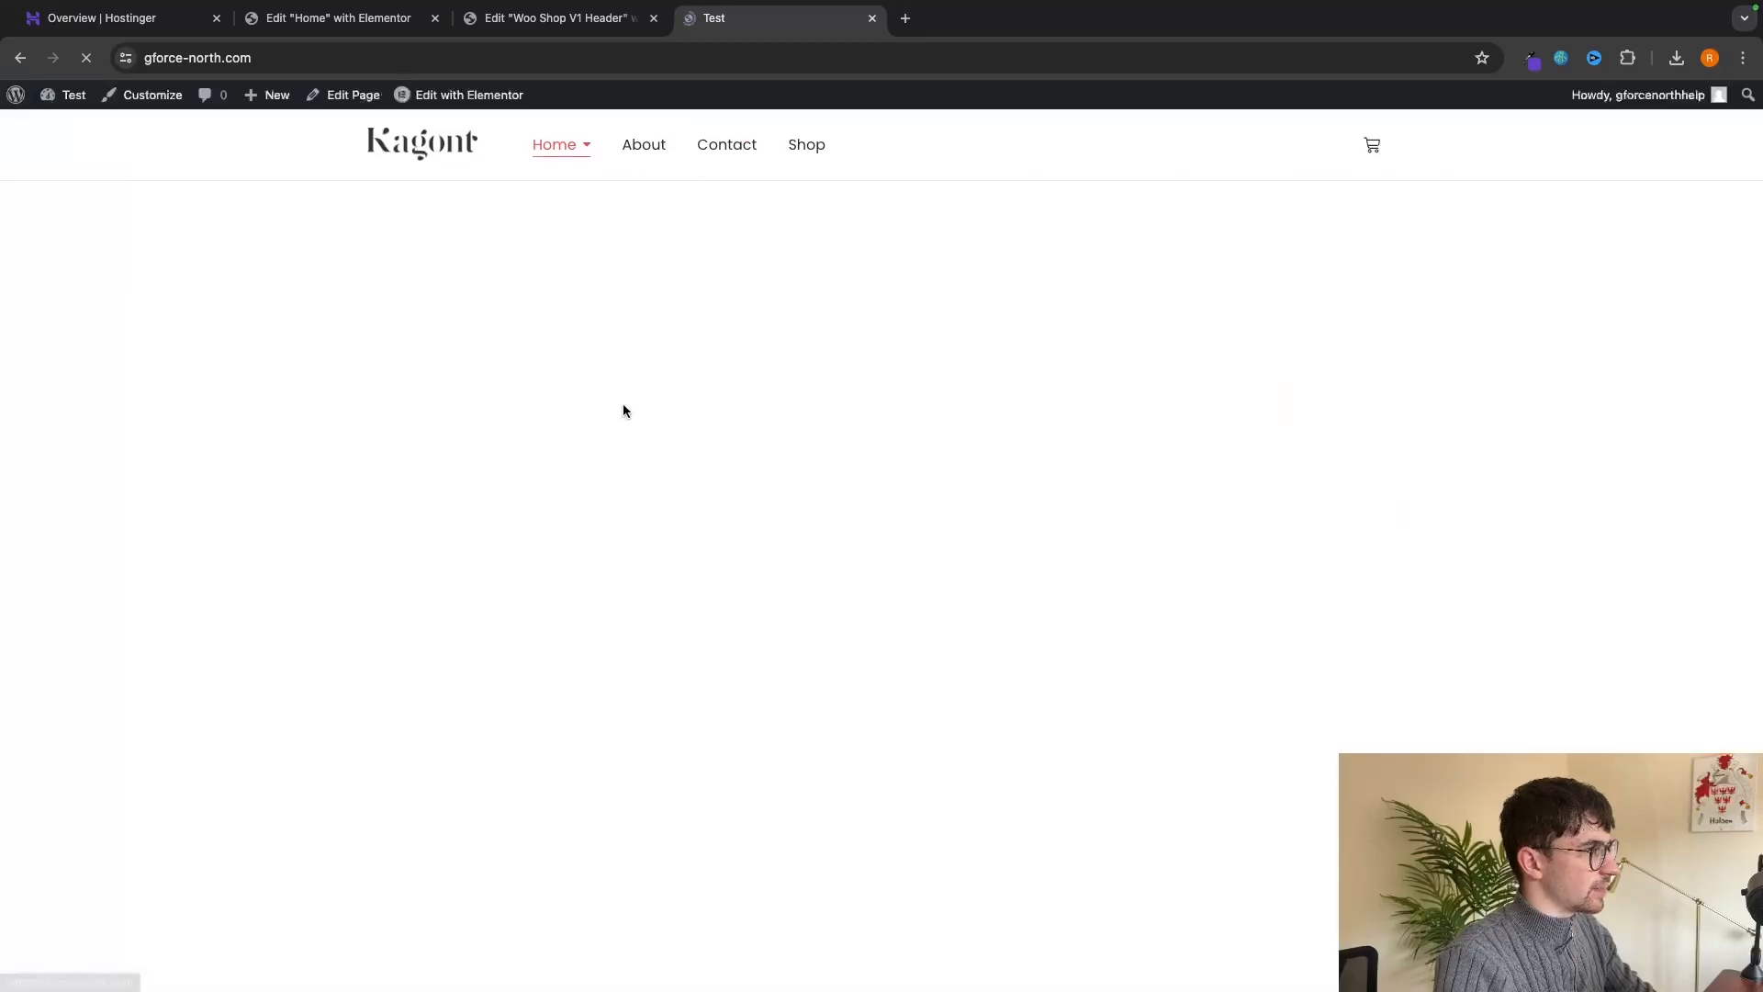
Open the Woo Shop V1 Footer in Elementor and replace the About Us address with "dbffb" and the opening hours with "gbfbrbdx".
mouse_move(508, 97)
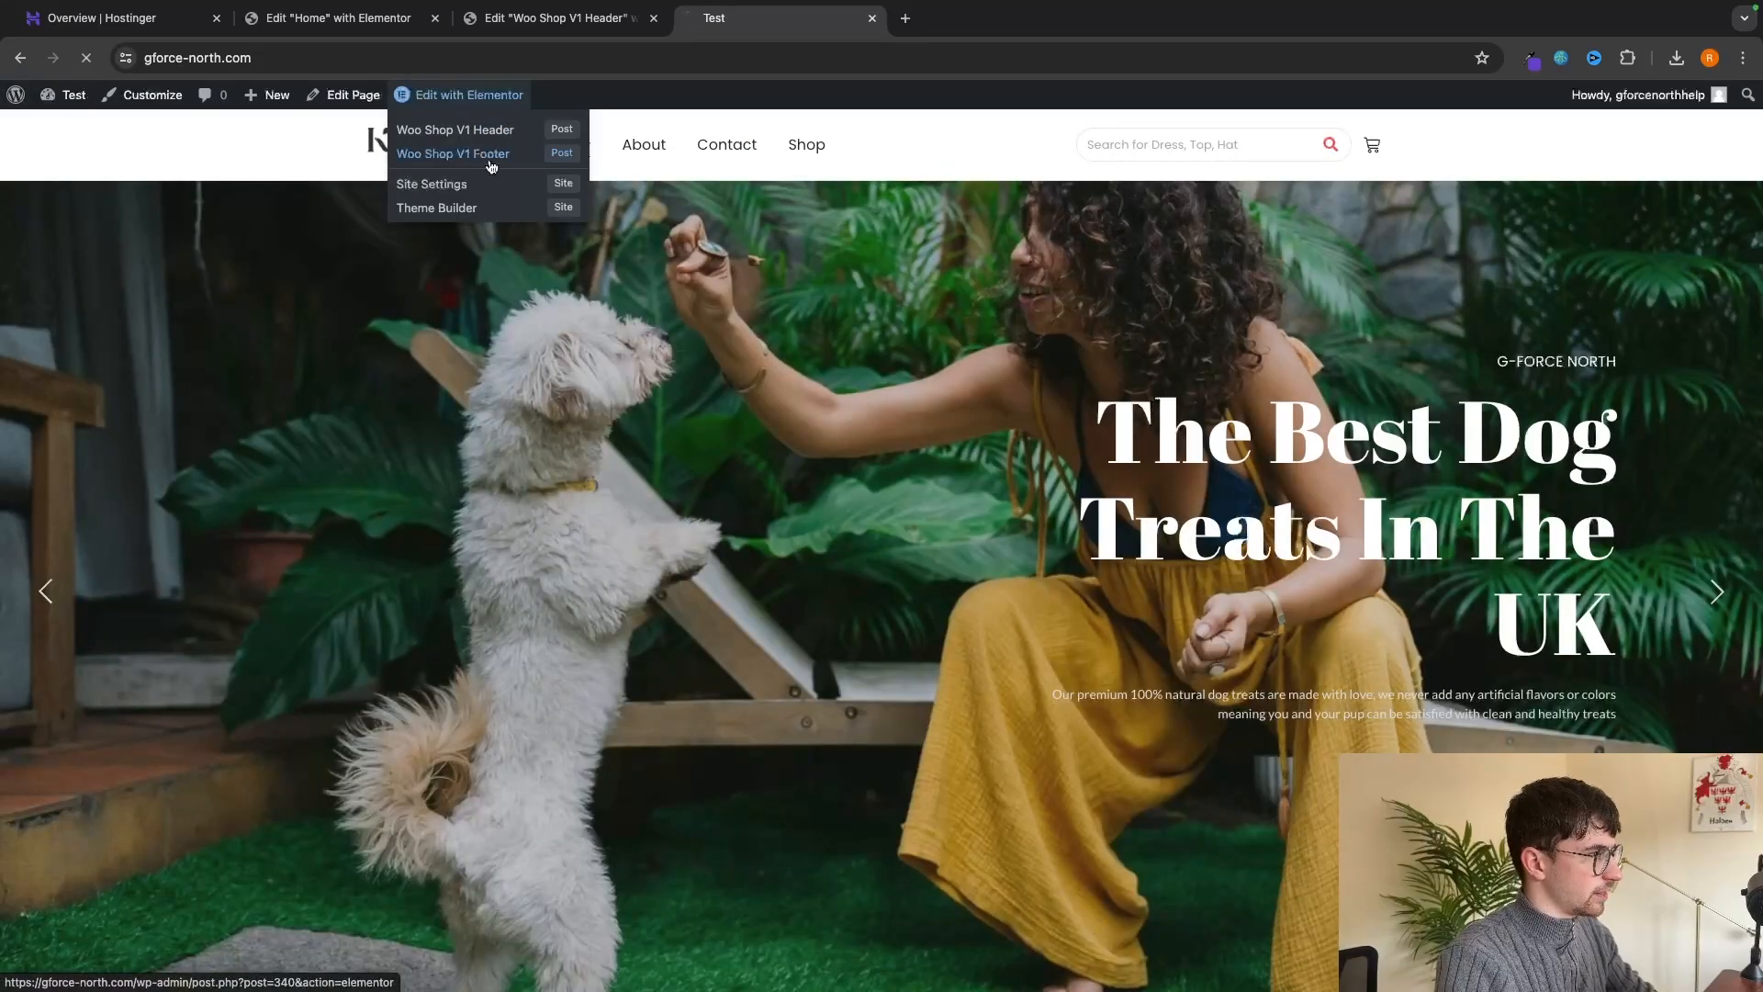
click(490, 158)
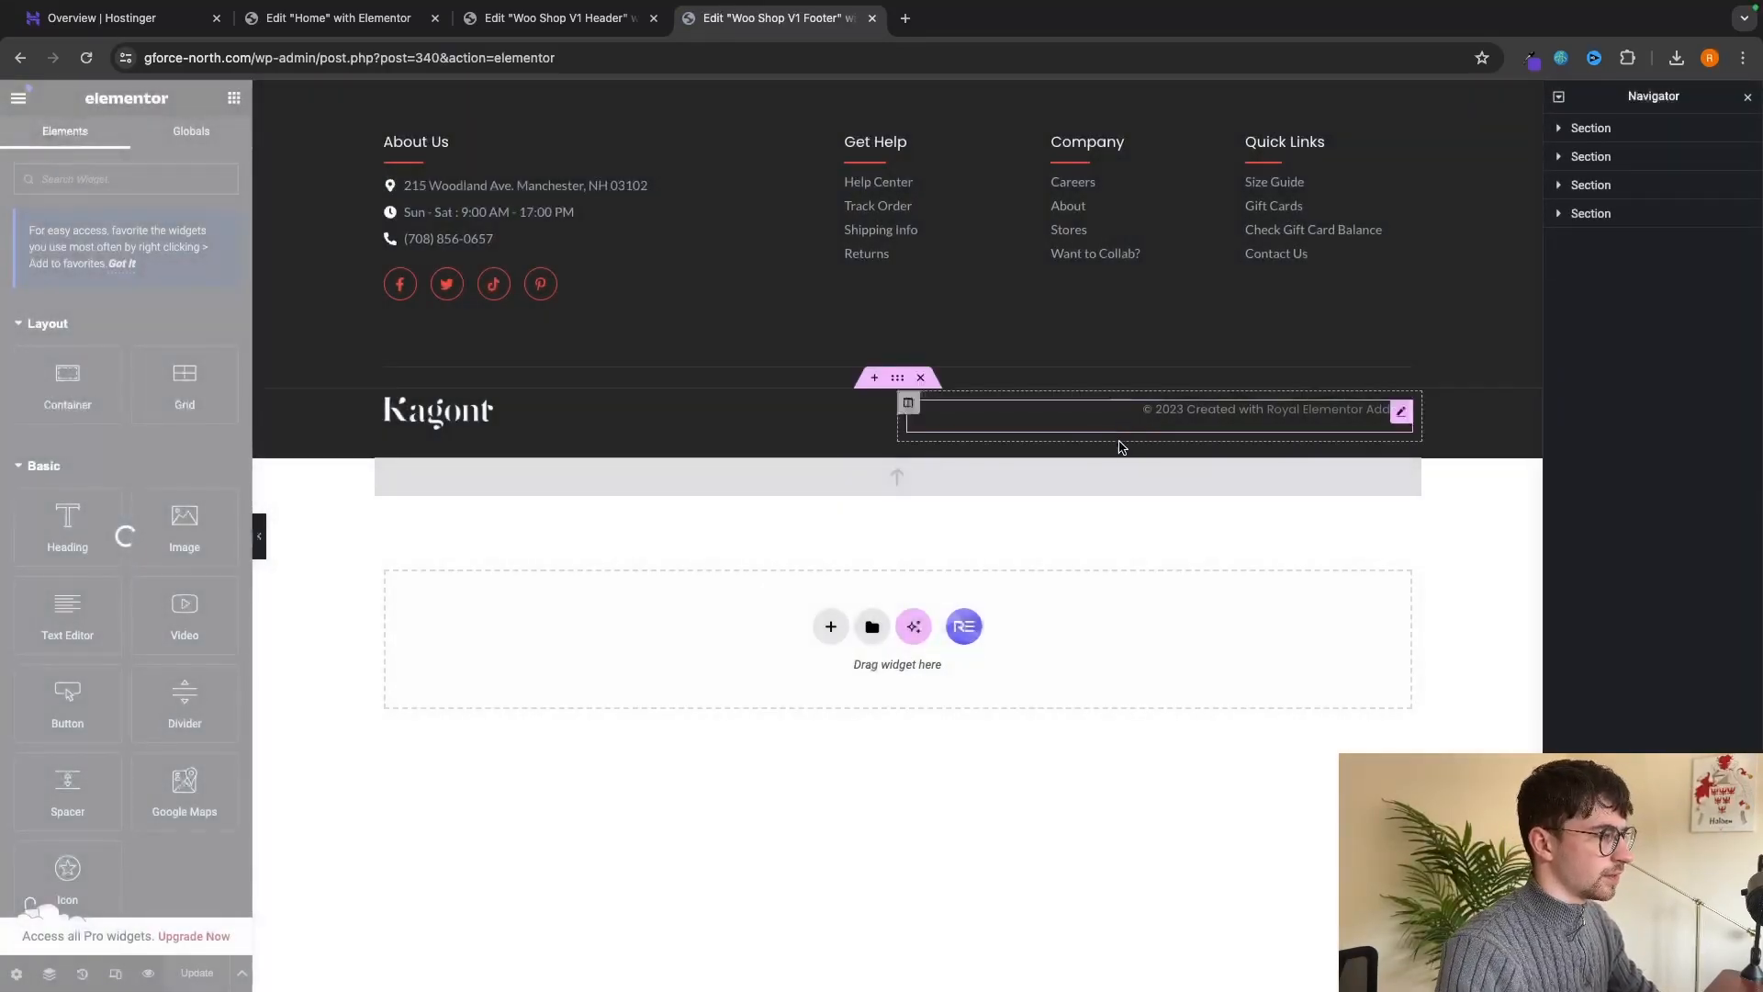
triple_click(523, 213)
click(543, 230)
triple_click(460, 210)
text(gbfb)
triple_click(597, 184)
text(dbffb)
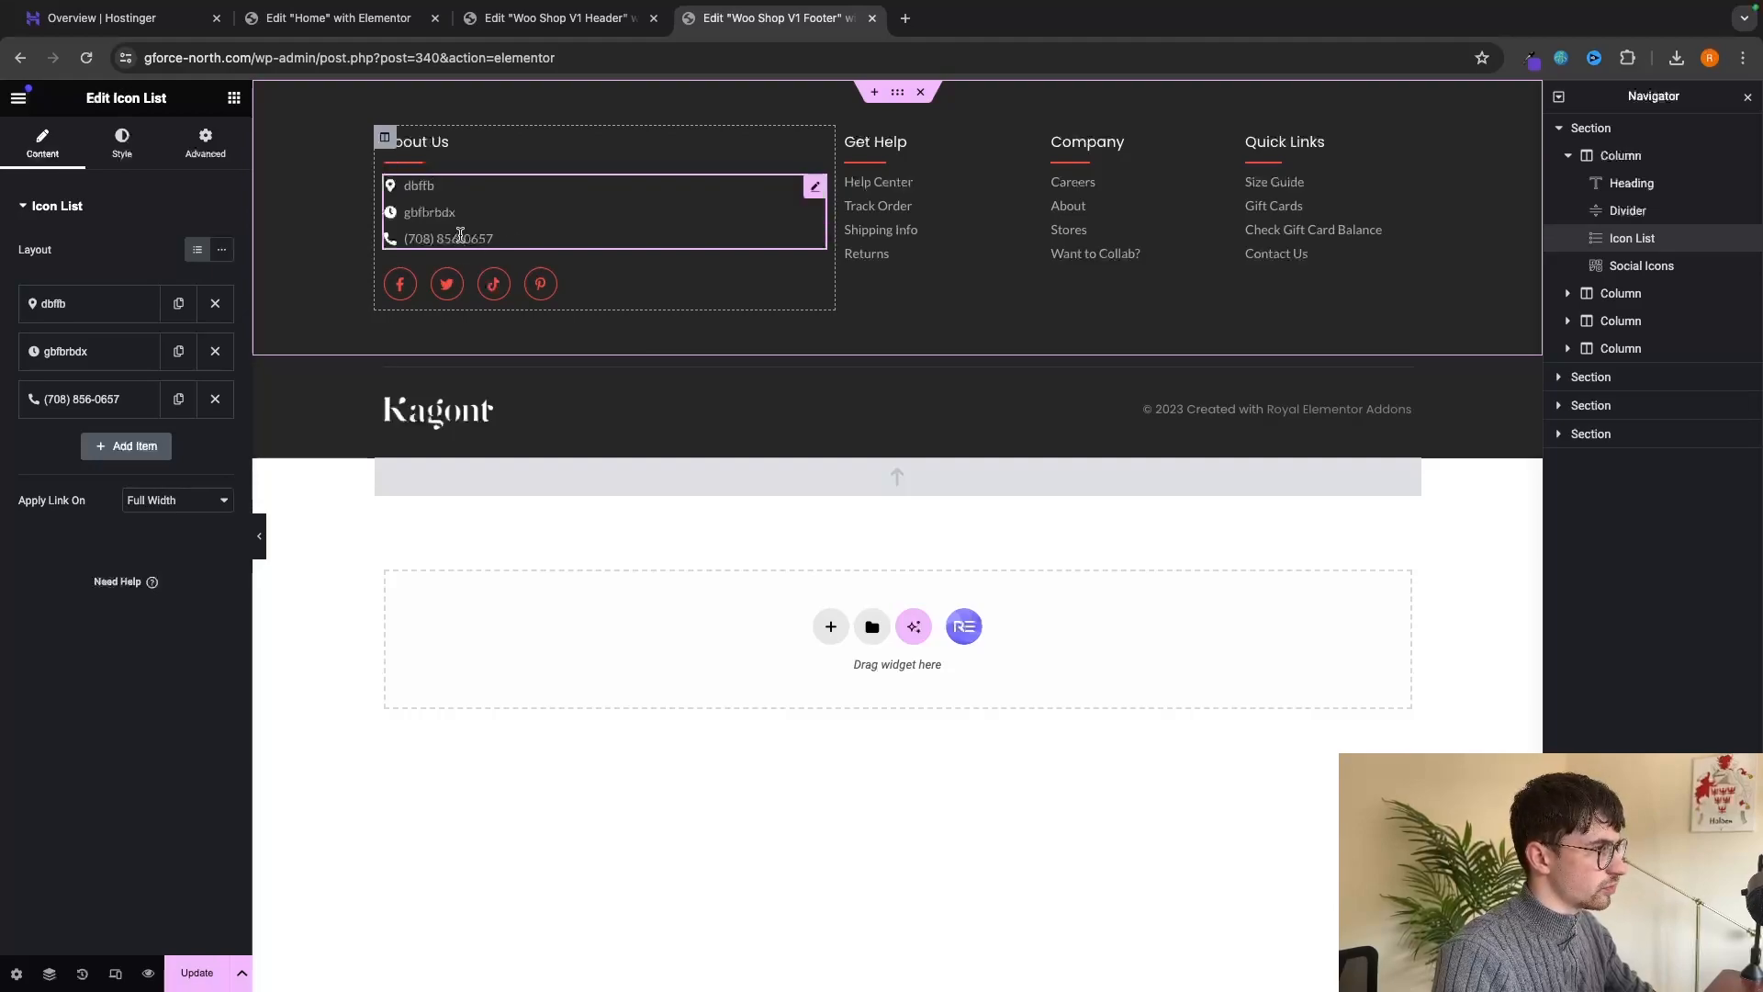
Open the Twitter entry's settings in the footer's Social Icons widget.
click(538, 280)
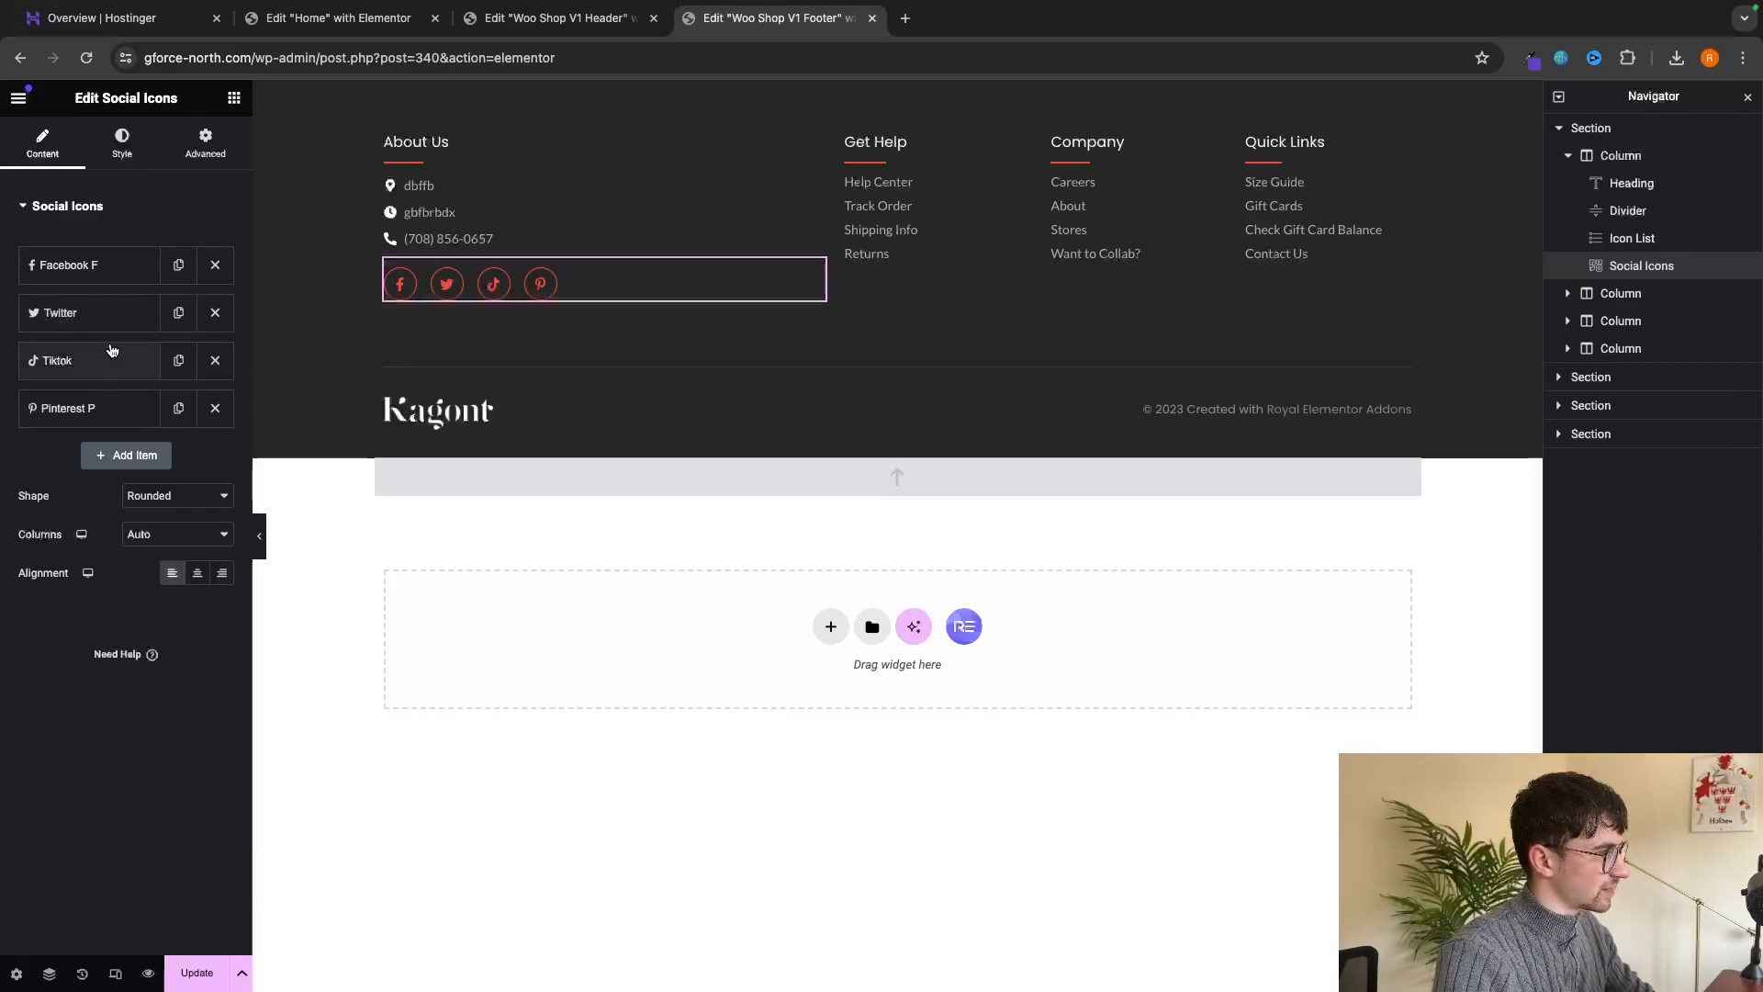
click(66, 314)
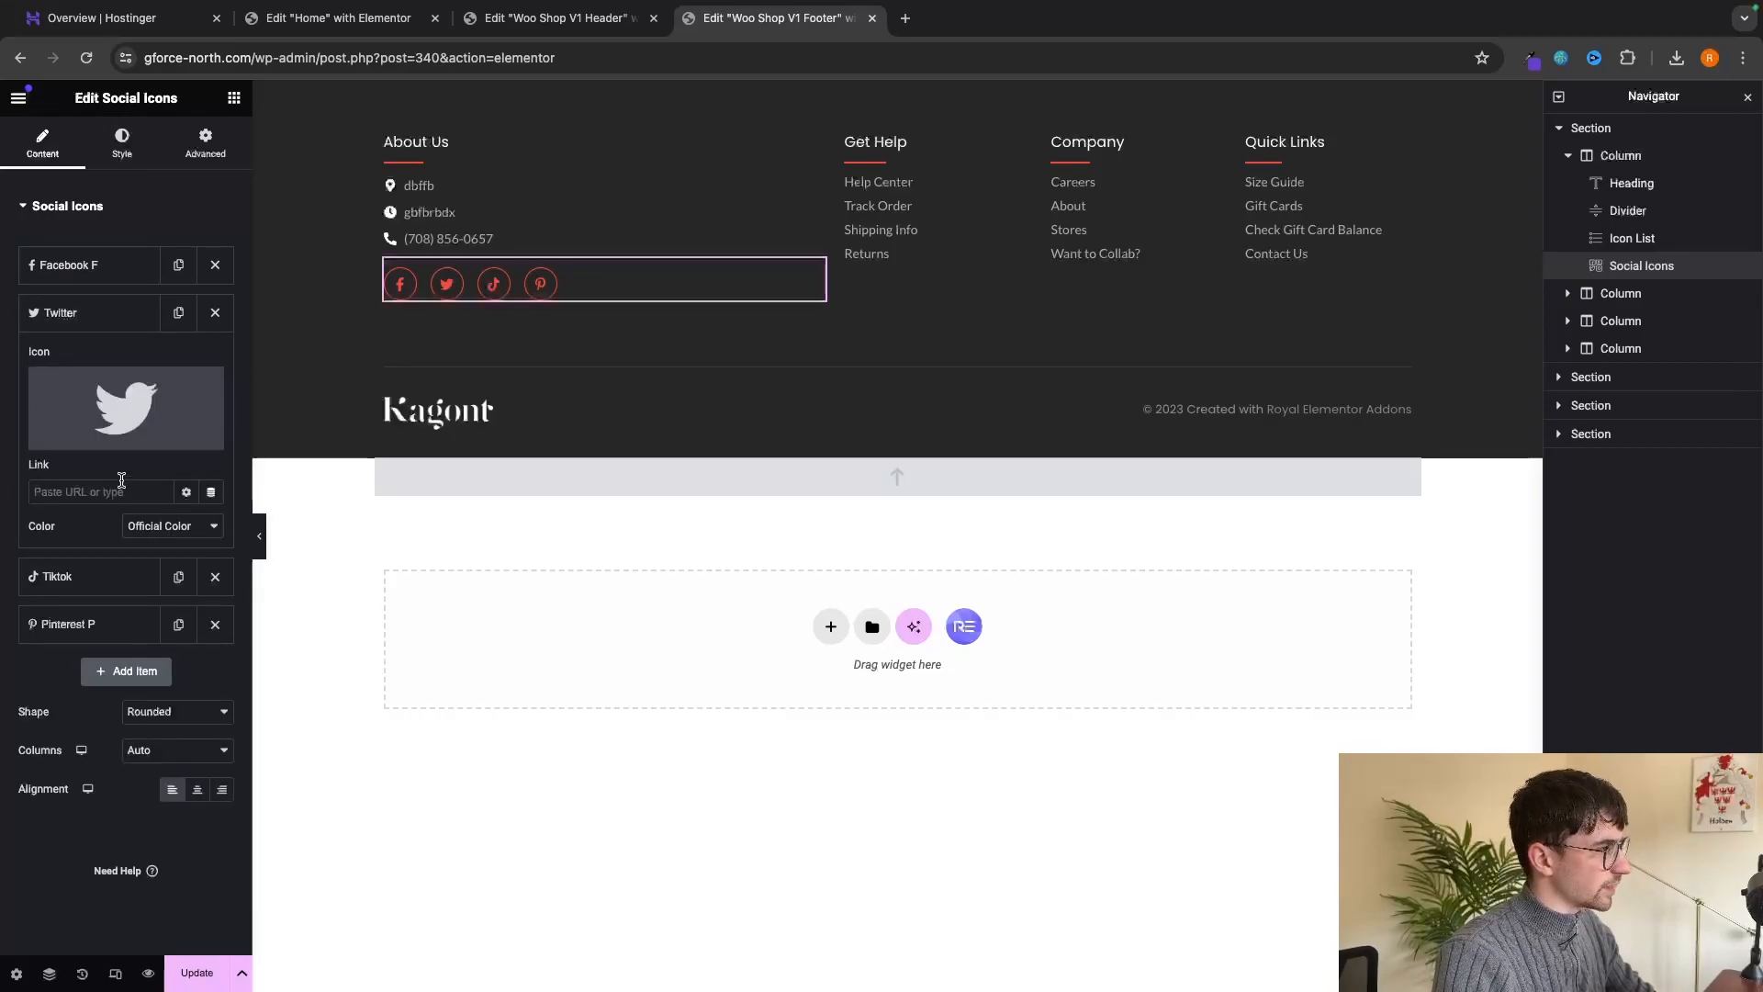